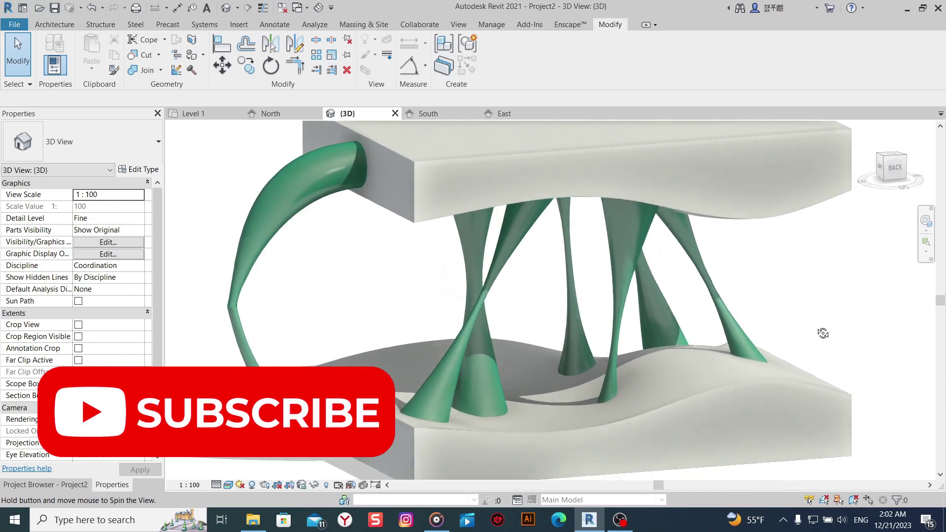
Orbit the finished wavy-slab model to view it from another angle.
mouse_move(802, 328)
middle_mouse_down("shift")
mouse_move(780, 311)
mouse_move(797, 348)
mouse_move(879, 431)
mouse_move(808, 372)
mouse_move(719, 333)
middle_mouse_up("shift")
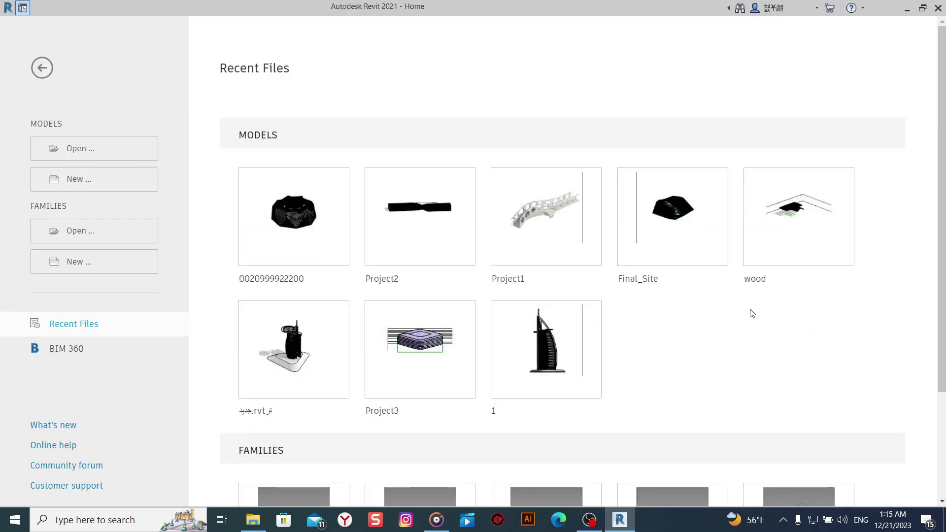
Create a new project from the Metric-Architectural template.
left_click(94, 179)
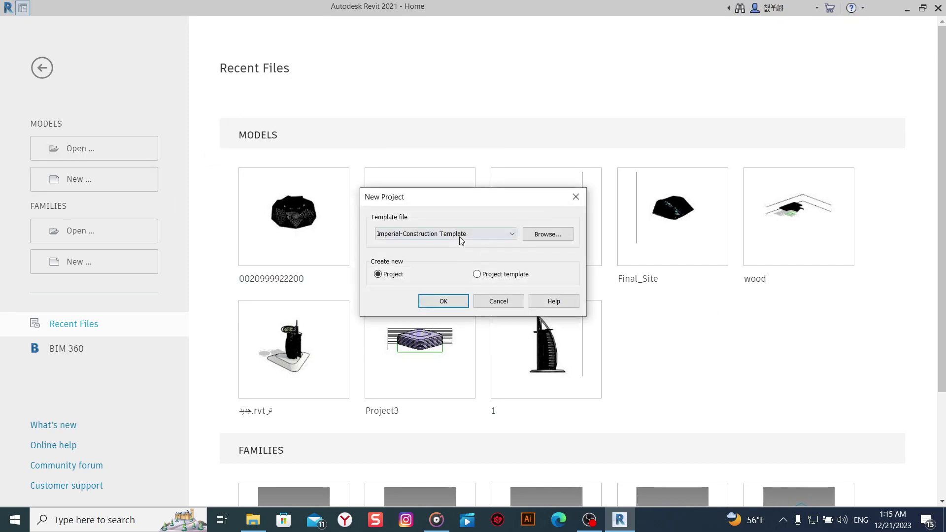
left_click(459, 234)
left_click(418, 291)
left_click(451, 303)
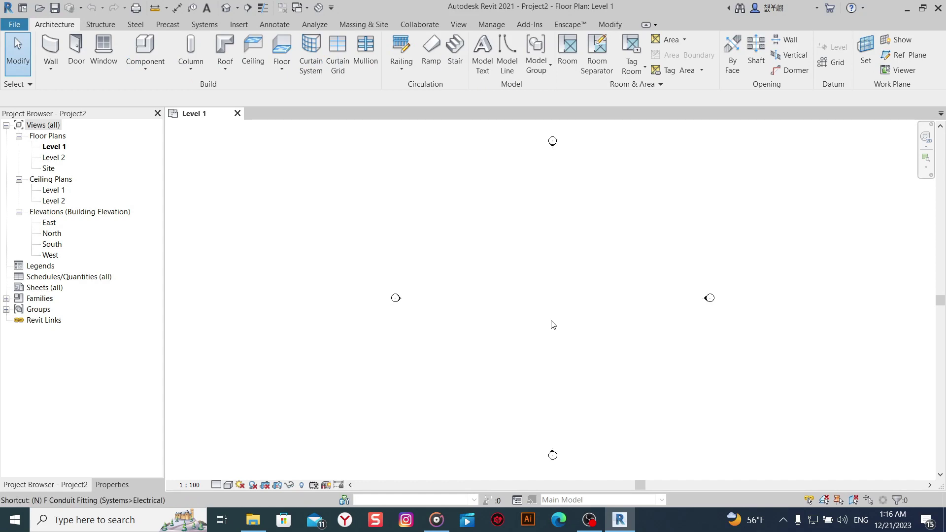
Set project length units to meters, rounded to 2 decimal places, with the m symbol.
key("n")
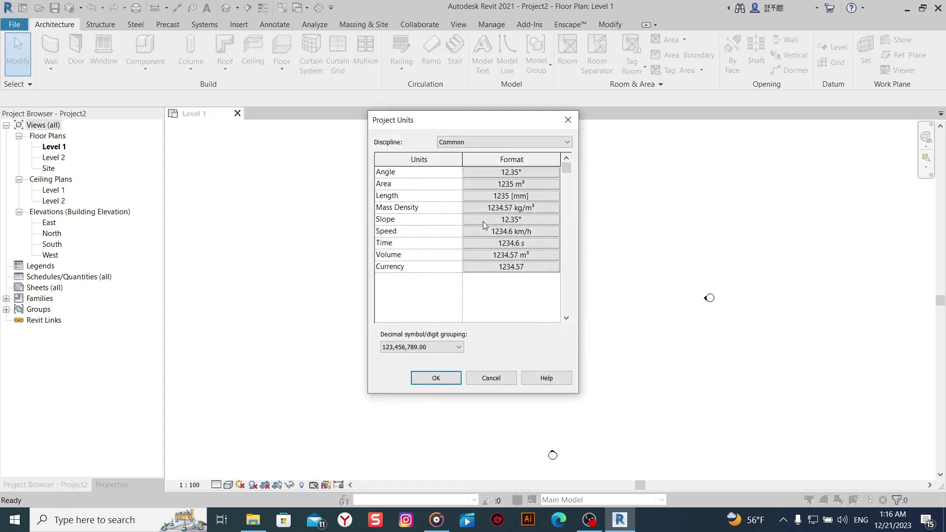
left_click(512, 196)
left_click(506, 191)
left_click(493, 236)
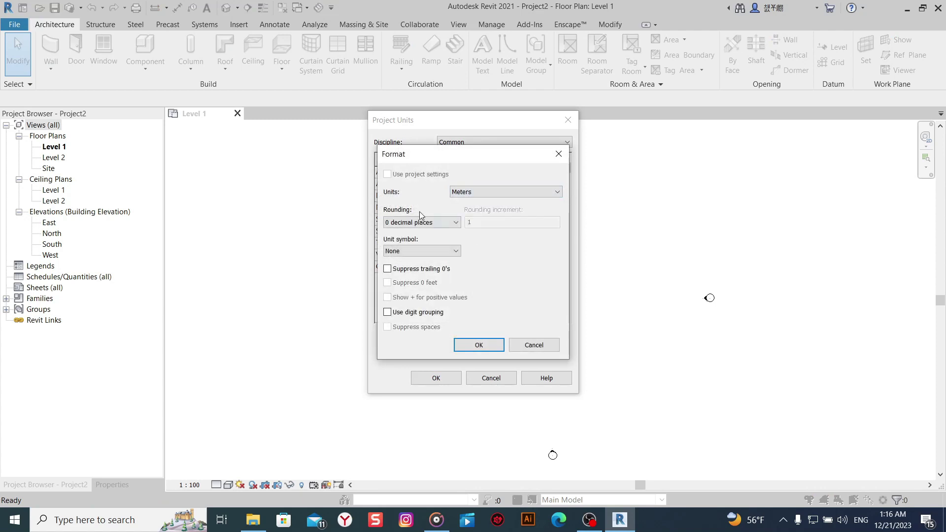
left_click(421, 222)
left_click(391, 272)
left_click(421, 251)
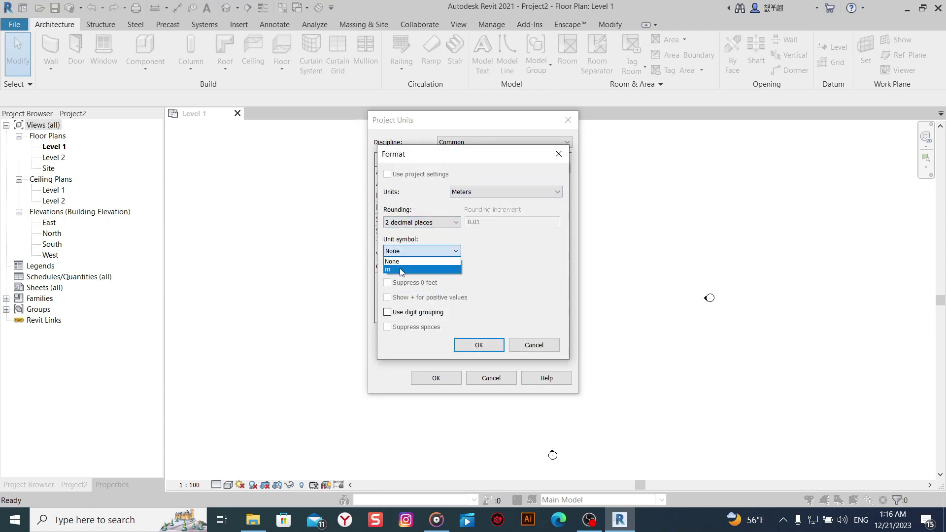
left_click(400, 269)
left_click(478, 346)
left_click(435, 379)
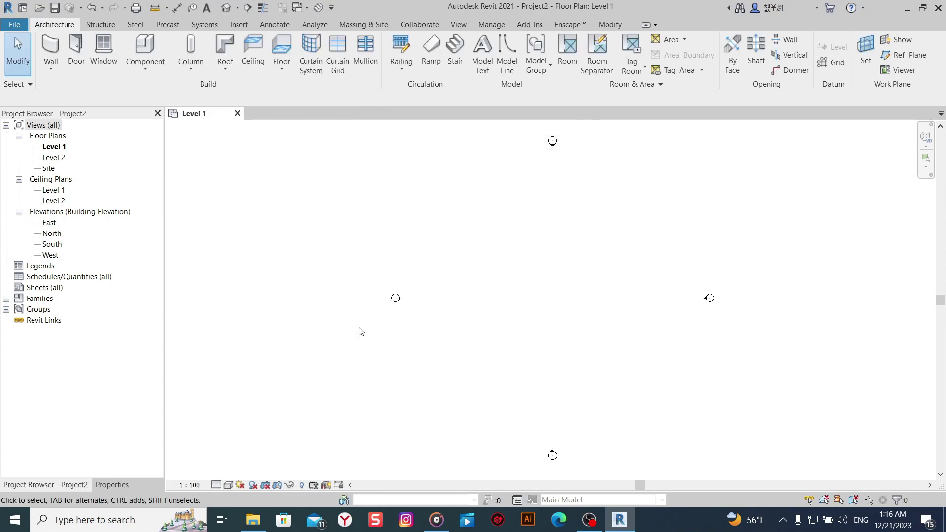
left_click(111, 484)
Open the North elevation from the project browser.
scroll(413, 348, "down", 1)
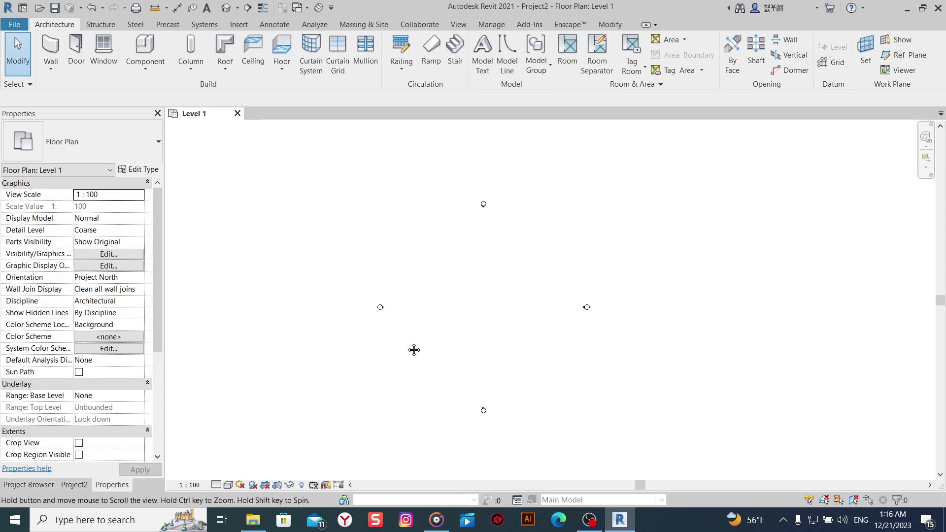
left_click(361, 27)
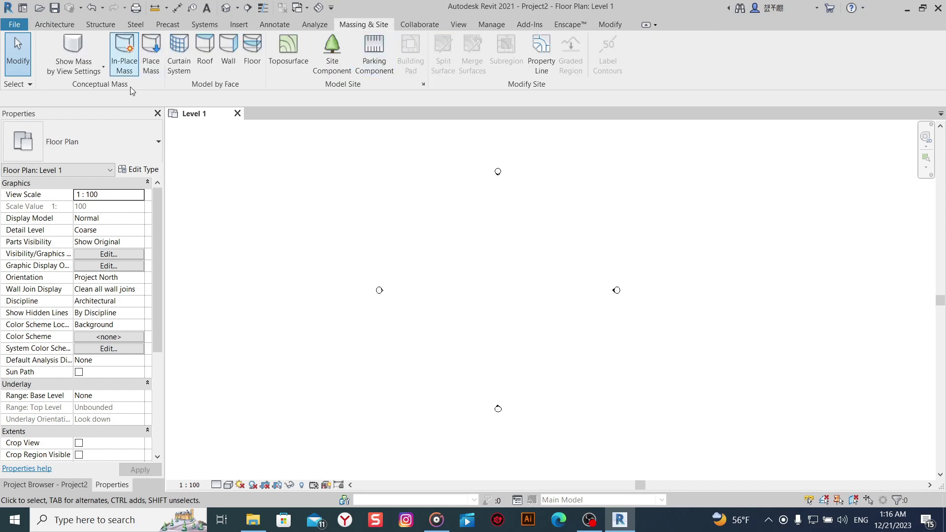
left_click(45, 484)
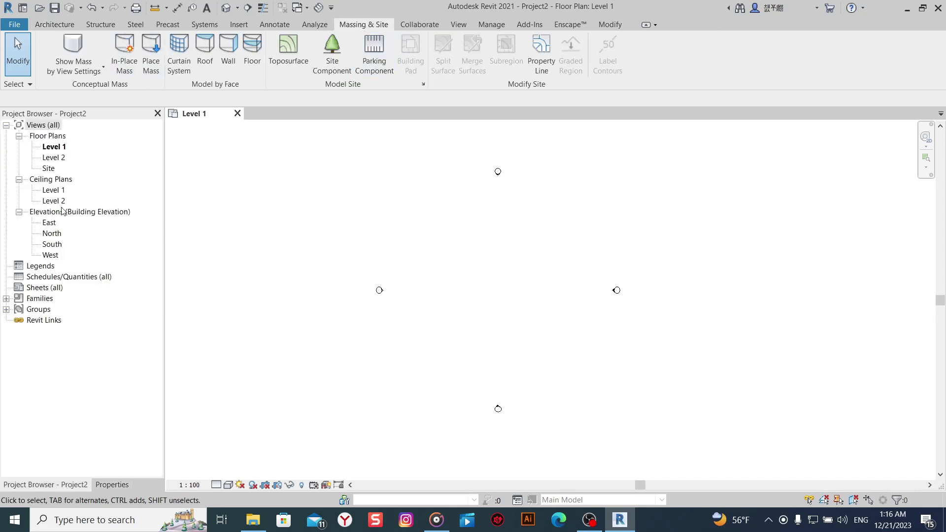
double_click(53, 234)
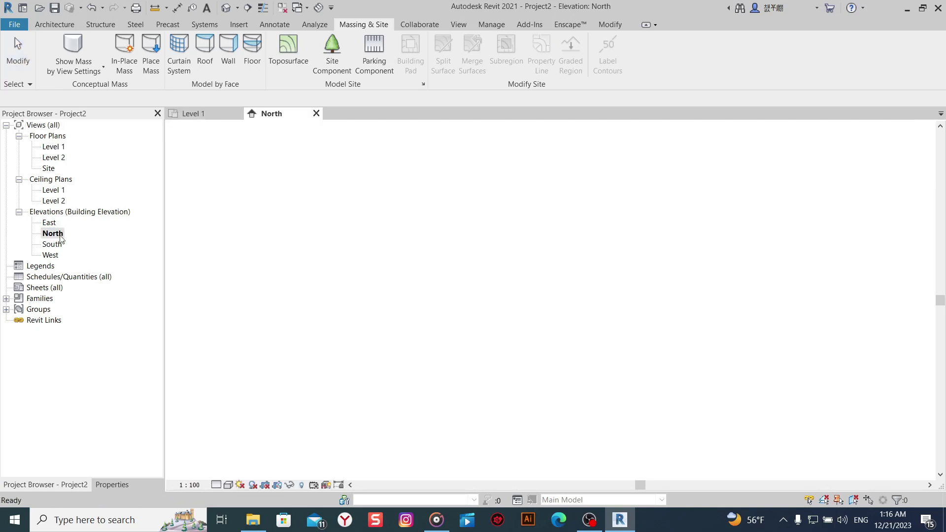
Extend both level lines far to the right.
scroll(680, 322, "down", 2)
left_click(537, 278)
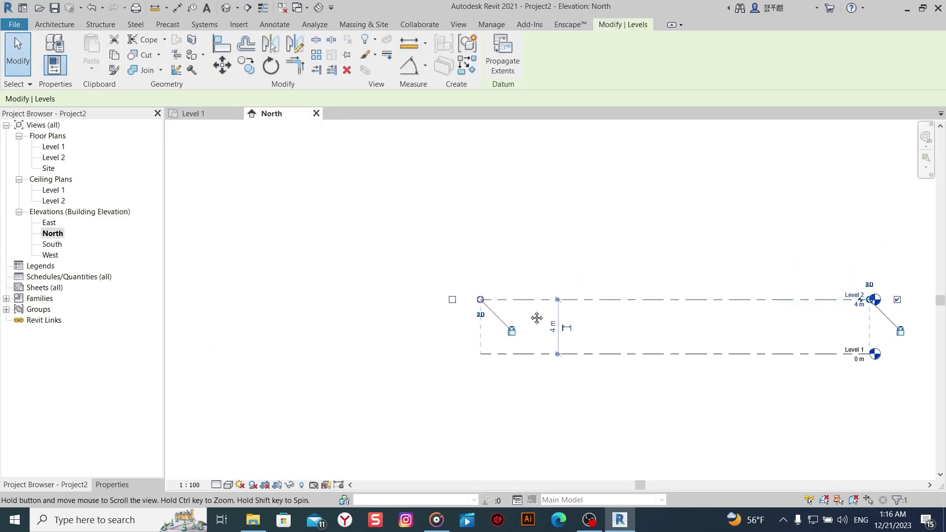
middle_click_drag(538, 279, 281, 300)
mouse_move(791, 311)
middle_mouse_down()
mouse_move(564, 321)
mouse_move(375, 296)
mouse_move(385, 323)
middle_mouse_up()
scroll(517, 320, "up", 2)
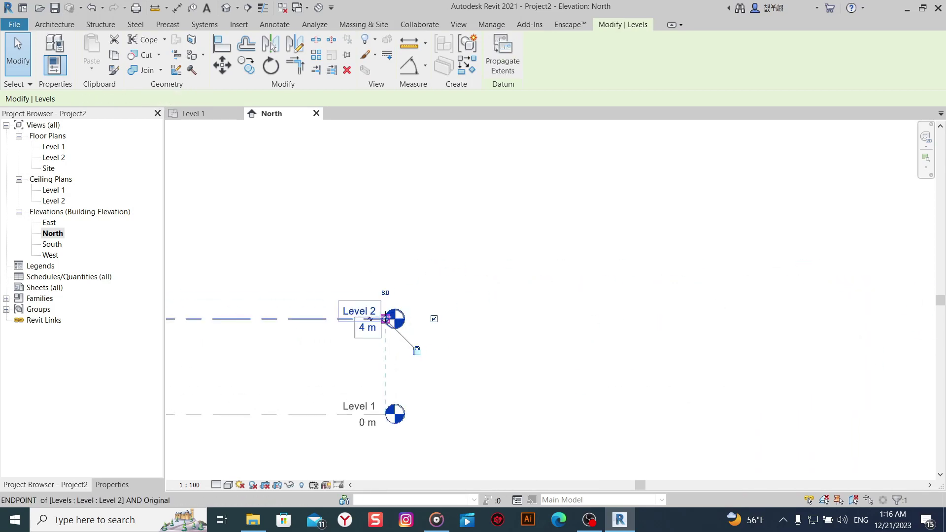
left_click_drag(385, 323, 877, 323)
scroll(508, 286, "down", 2)
scroll(677, 312, "down", 1)
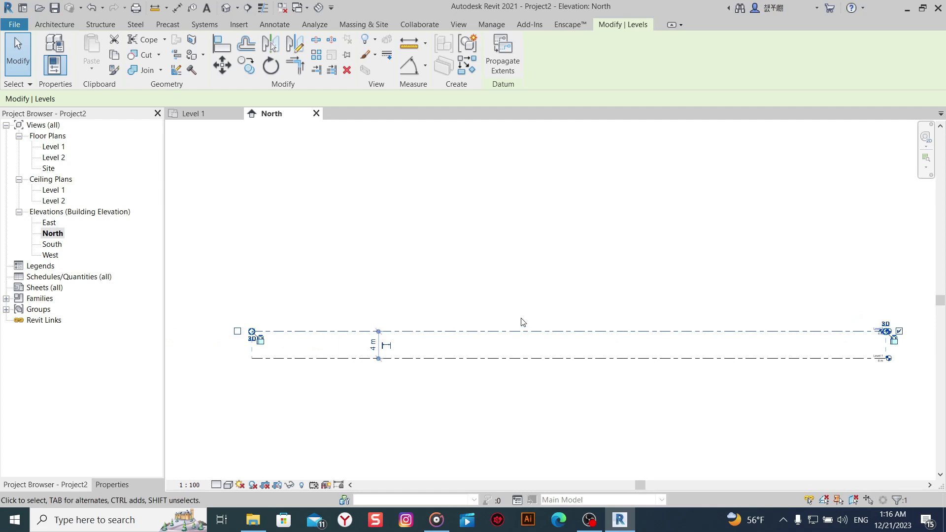
scroll(380, 340, "up", 2)
Set Level 2 to 3 m above Level 1 and return to the Level 1 plan.
left_click(398, 349)
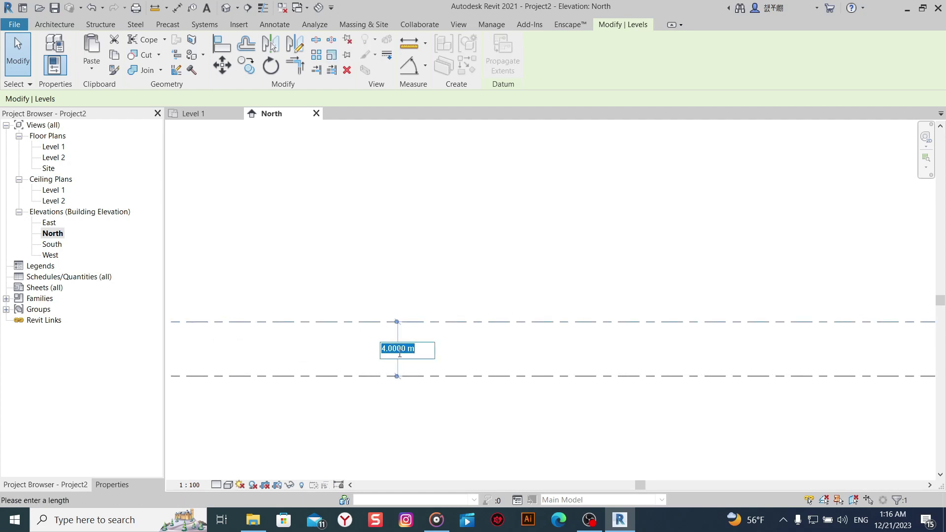
type("3")
key("Return")
left_click(418, 227)
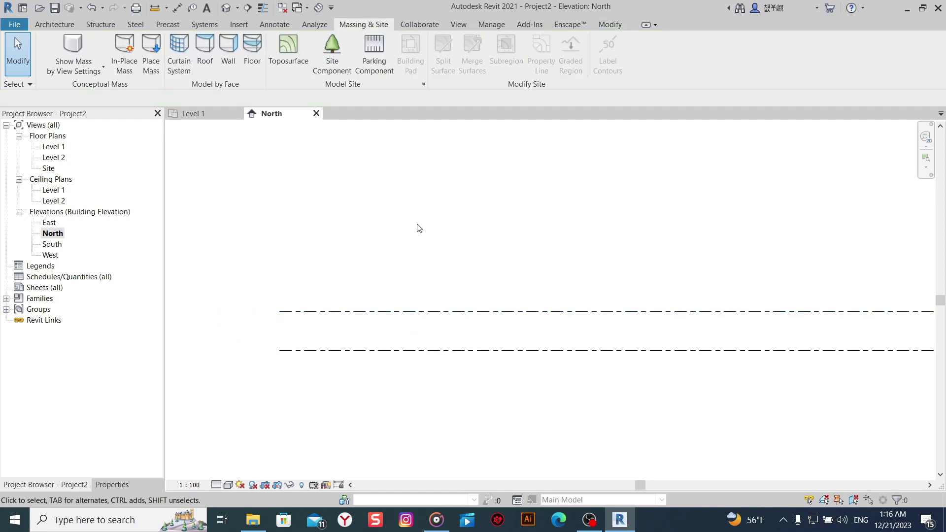
left_click(196, 115)
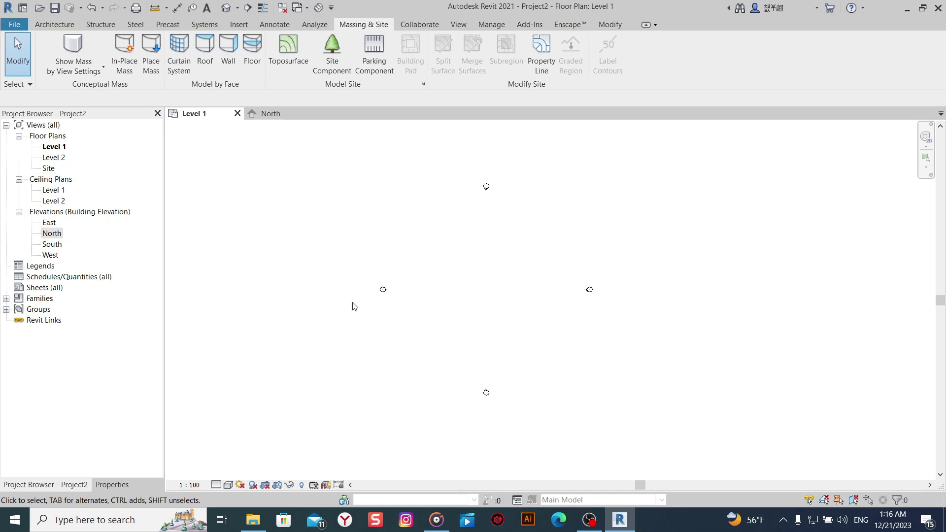
Create a new in-place mass, keeping the default name.
left_click(124, 45)
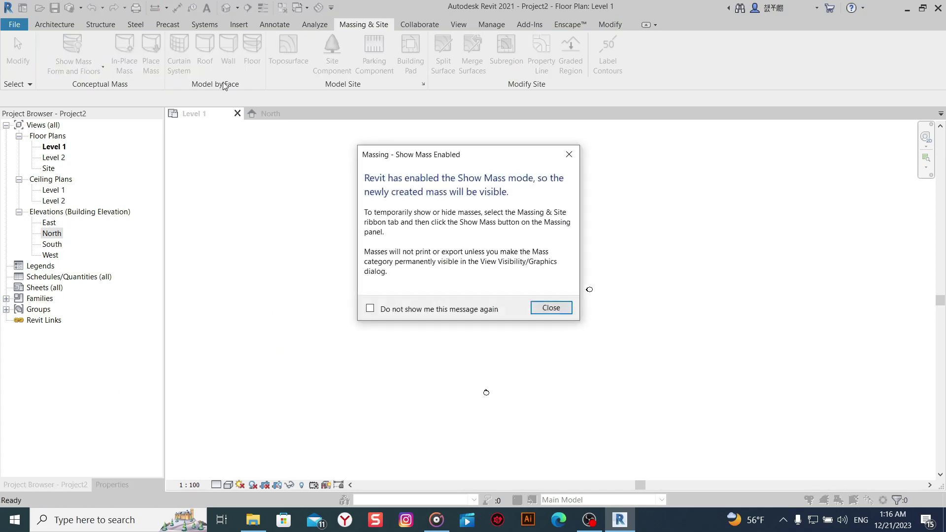
left_click(555, 309)
left_click(477, 280)
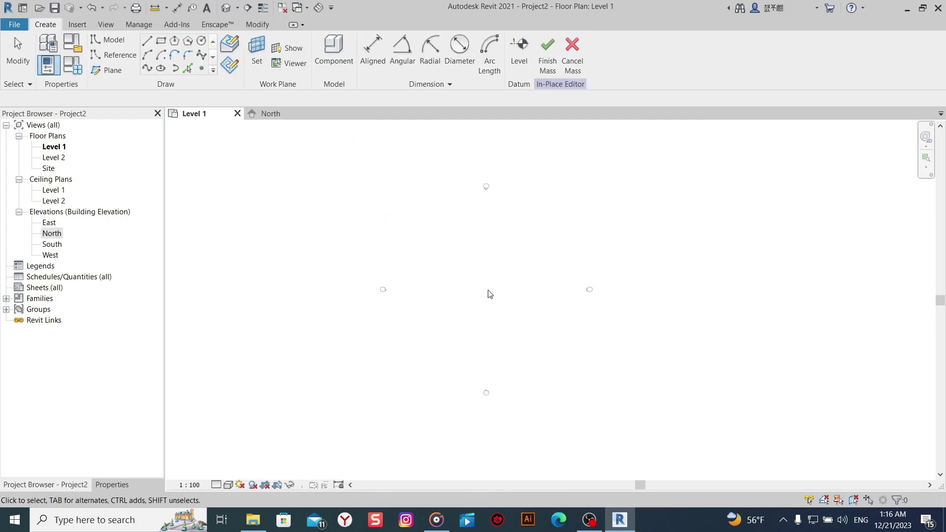
Draw a first reference line with a typed length of 3.5.
left_click(121, 60)
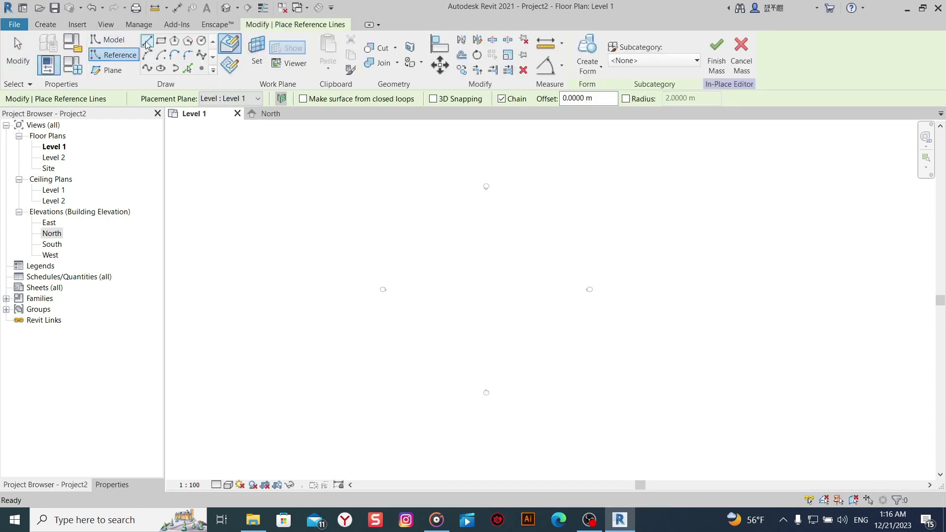
scroll(440, 352, "up", 2)
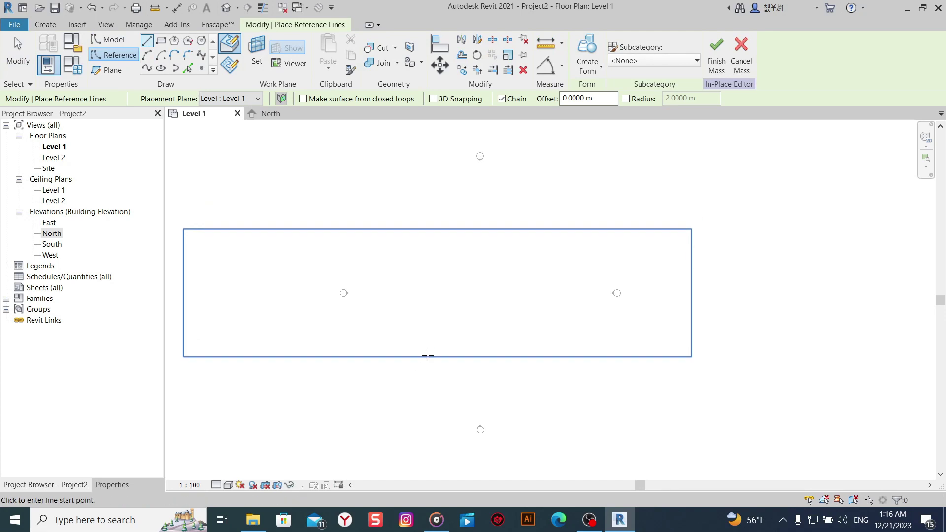
left_click(422, 357)
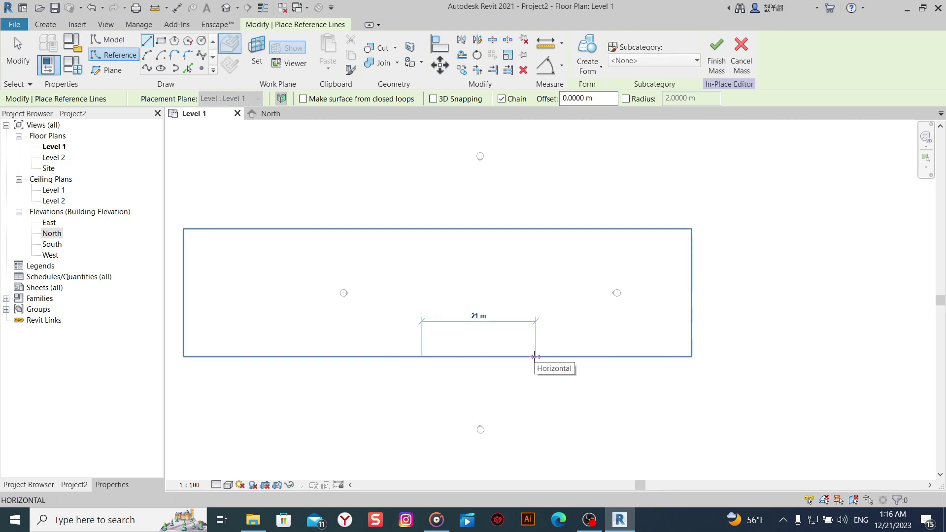
type("3.5")
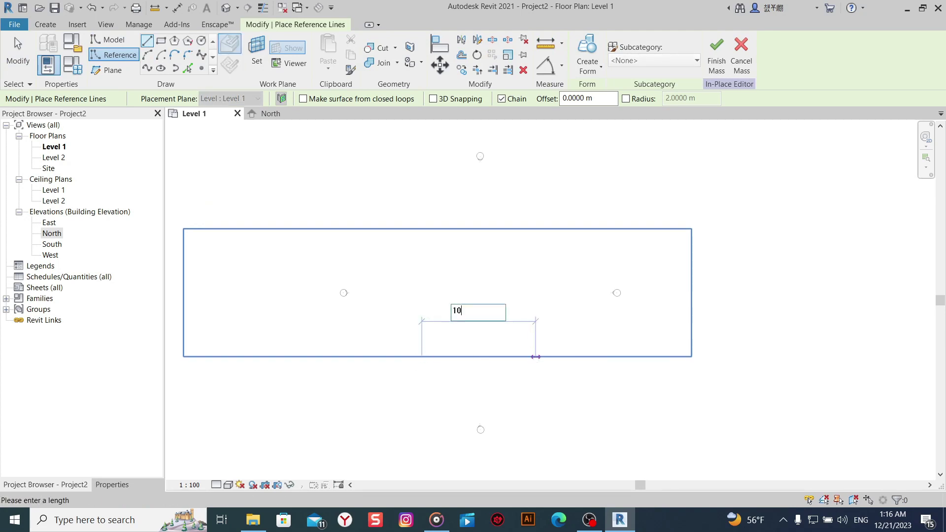
key("Return")
scroll(469, 354, "up", 5)
right_click(481, 271)
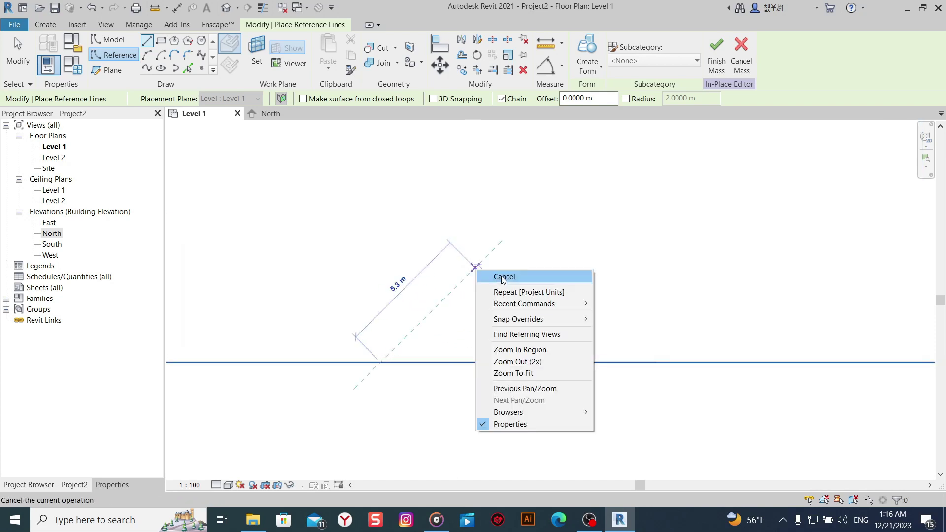
left_click(497, 274)
right_click(401, 327)
left_click(428, 332)
scroll(428, 335, "down", 2)
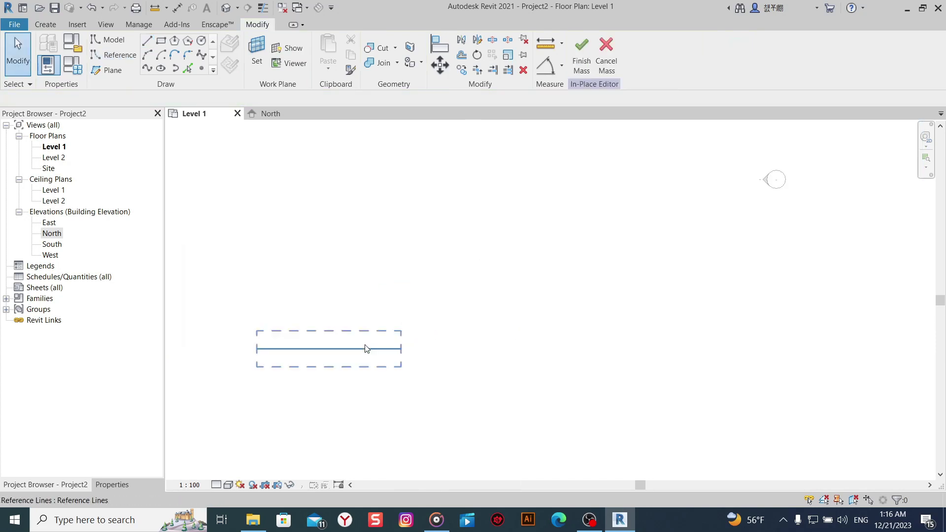
Set the reference line's length to 20 m and shift it right.
left_click(400, 350)
left_click(329, 303)
type("20")
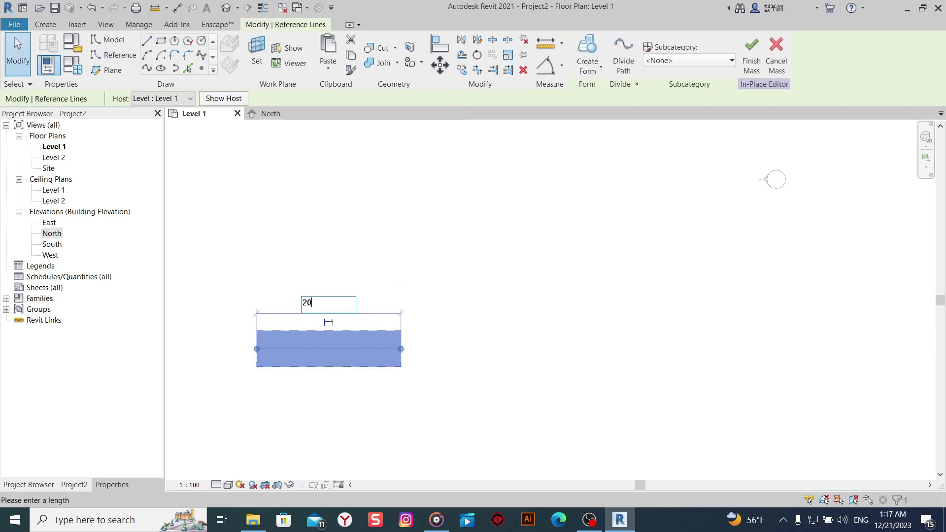
key("Return")
scroll(328, 302, "down", 3)
middle_click_drag(418, 270, 505, 329)
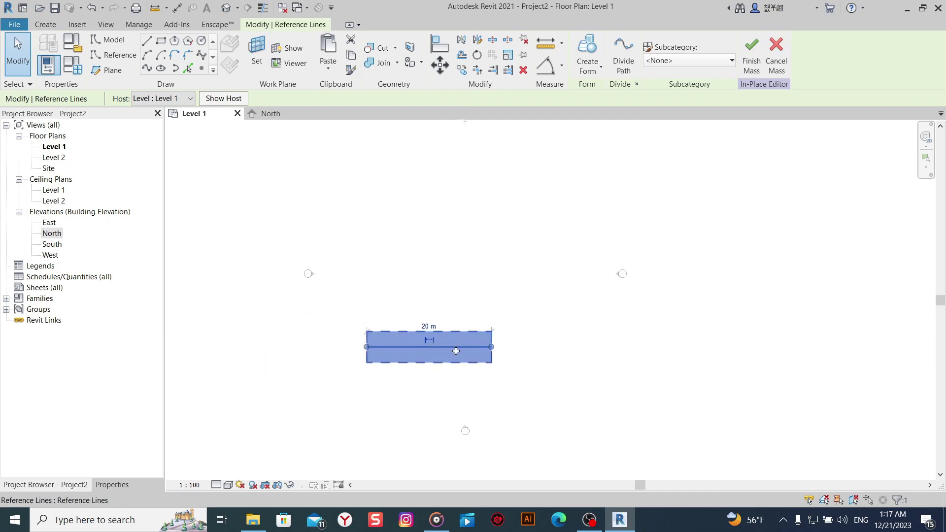
left_click_drag(456, 351, 486, 351)
key("Escape")
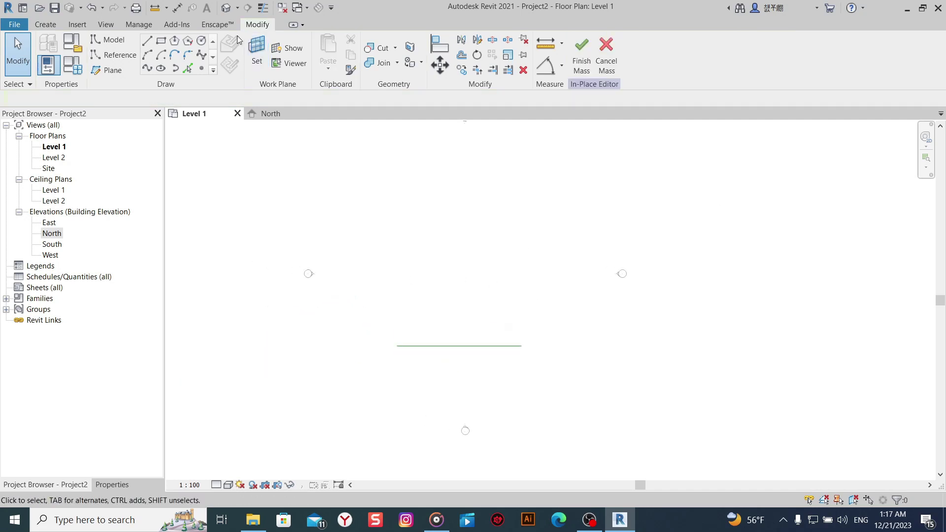
Rotate the 20 m reference line 90°.
left_click_drag(489, 258, 446, 358)
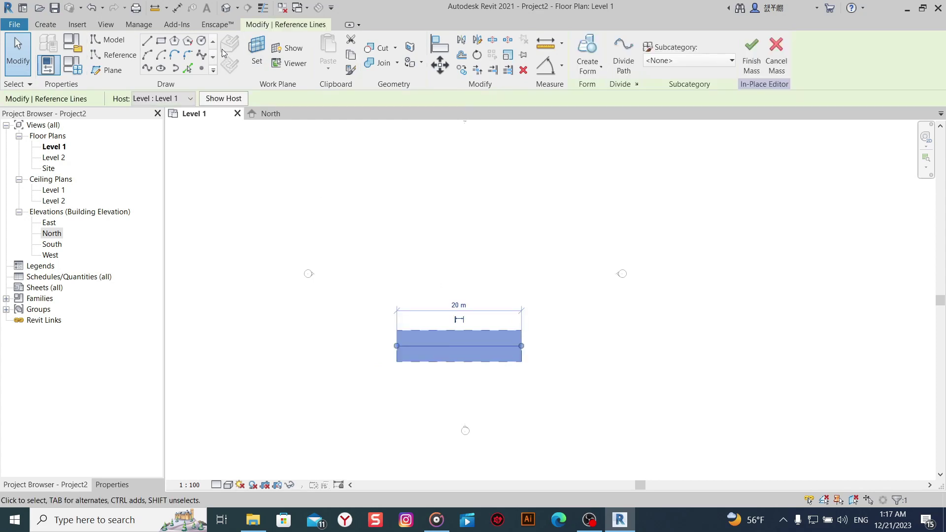
left_click(461, 69)
left_click(734, 345)
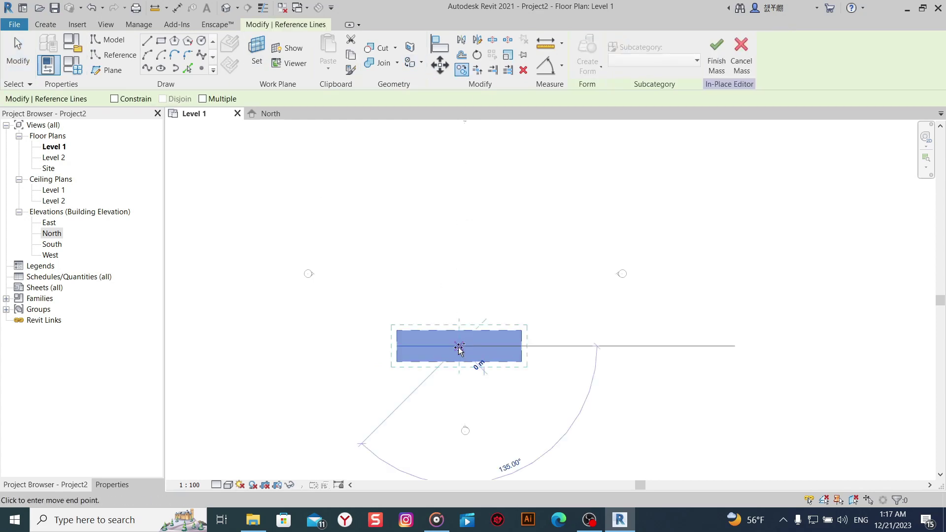
left_click(461, 310)
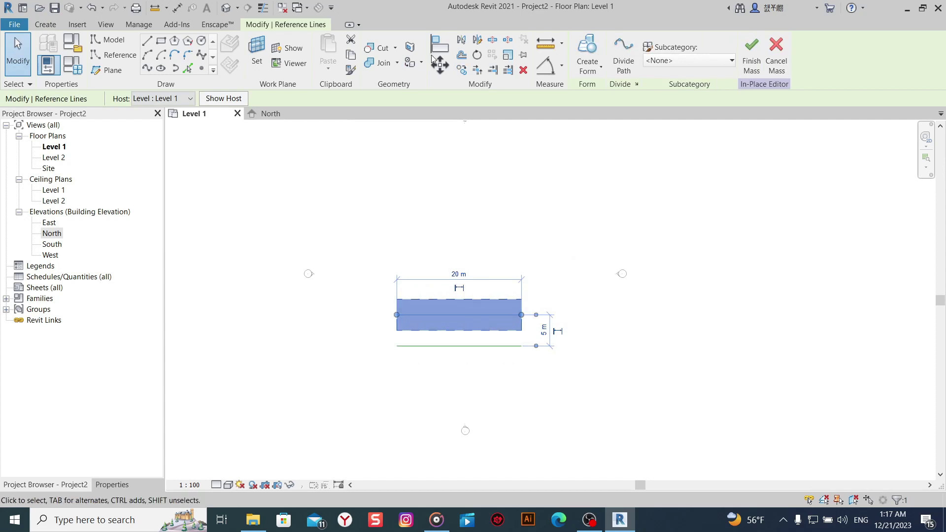
Copy the line into three parallel horizontal reference lines spaced 5 m apart.
left_click(461, 72)
left_click(463, 317)
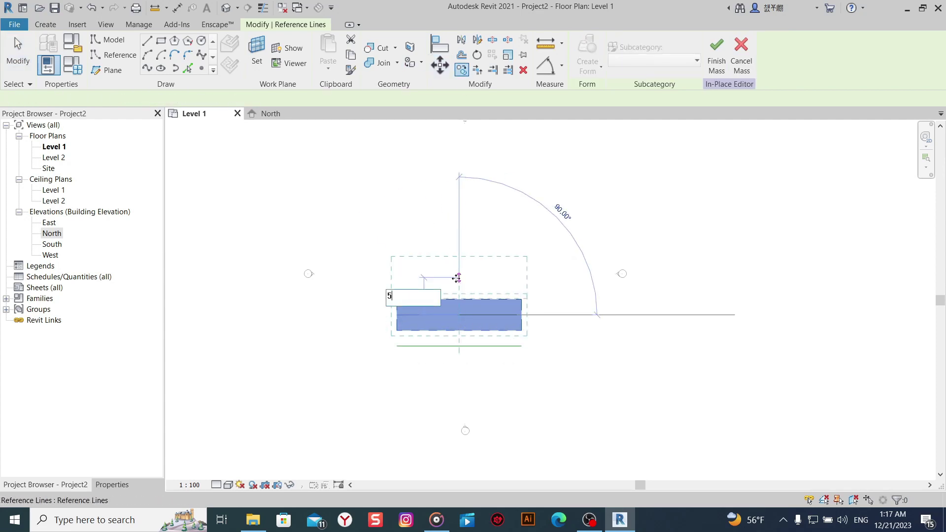
left_click(562, 207)
right_click(501, 237)
left_click(522, 243)
right_click(503, 239)
left_click(553, 252)
scroll(458, 300, "up", 2)
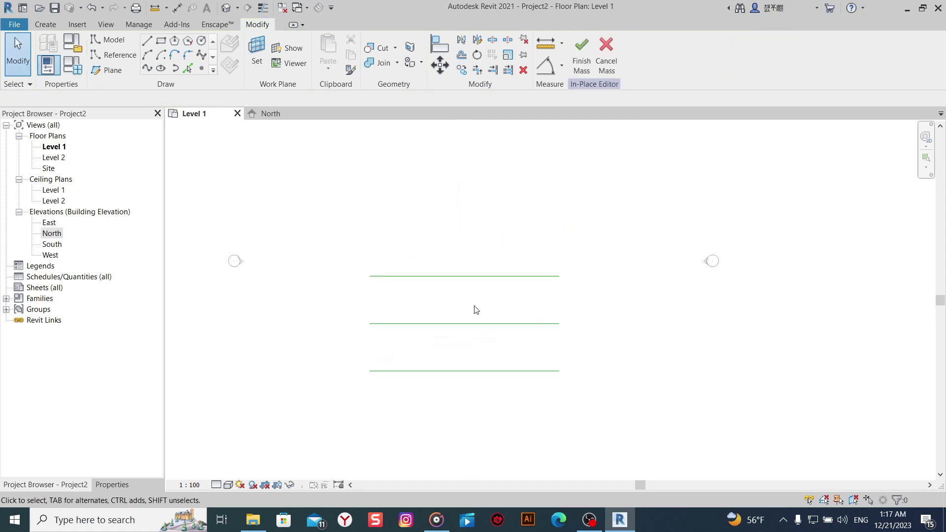
Add an aligned dimension across the three reference lines on the left and toggle EQ.
left_click(48, 27)
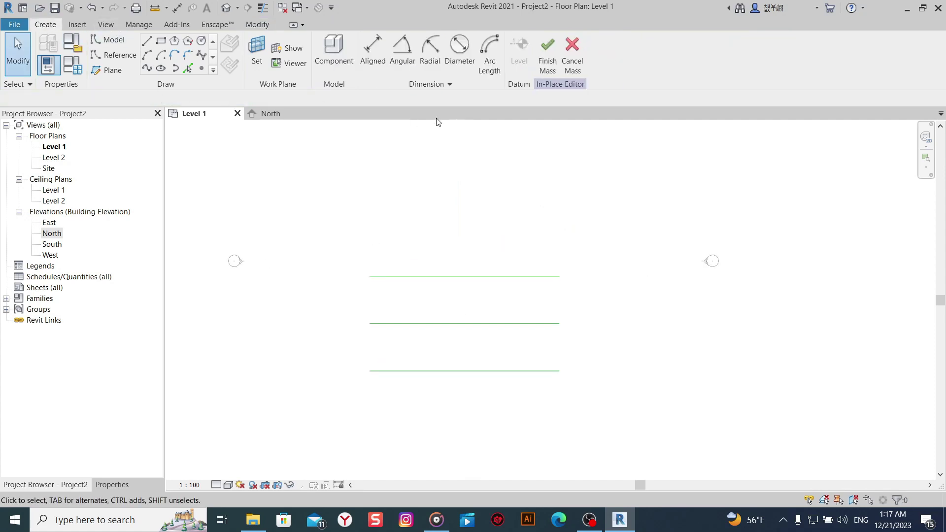
left_click(382, 57)
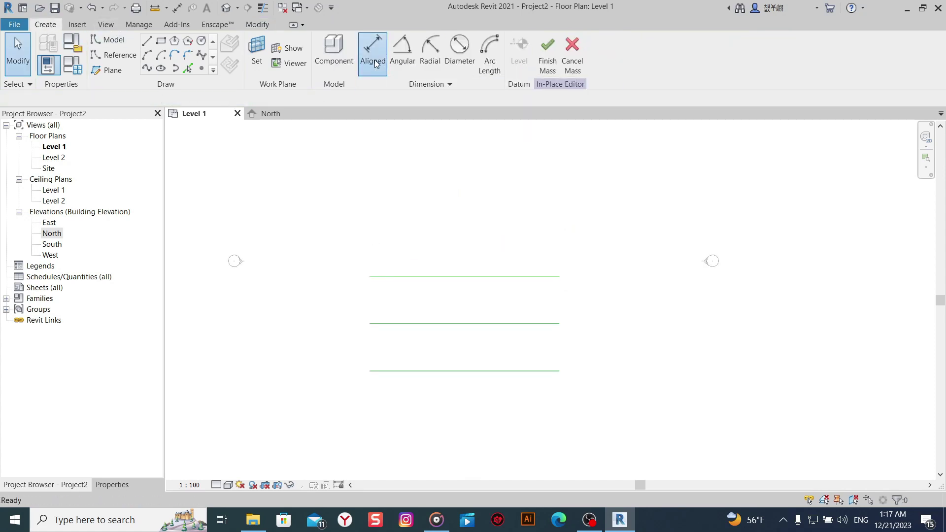
left_click(487, 371)
left_click(486, 324)
left_click(483, 276)
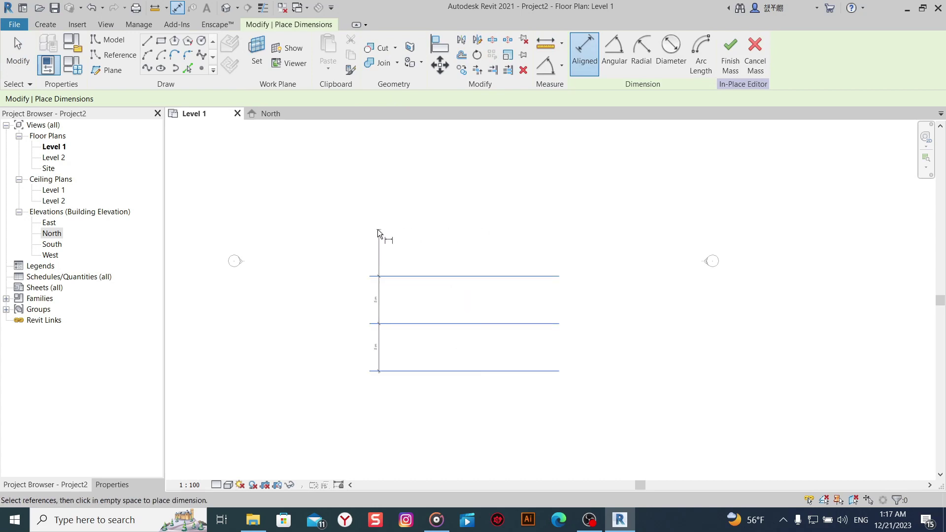
left_click(305, 248)
right_click(399, 230)
left_click(403, 233)
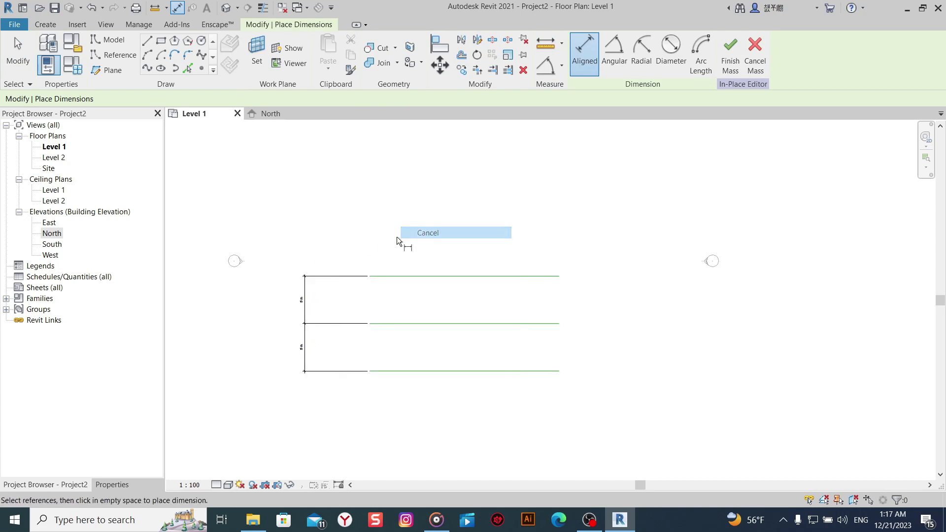
right_click(338, 217)
left_click(346, 221)
left_click(319, 327)
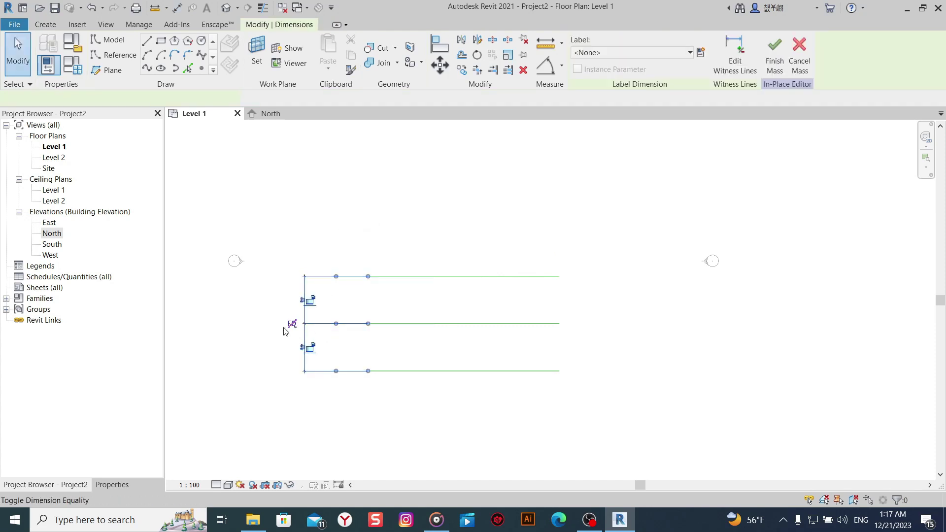
Place an aligned dimension string right of the lines, then delete it.
left_click(44, 26)
left_click(372, 46)
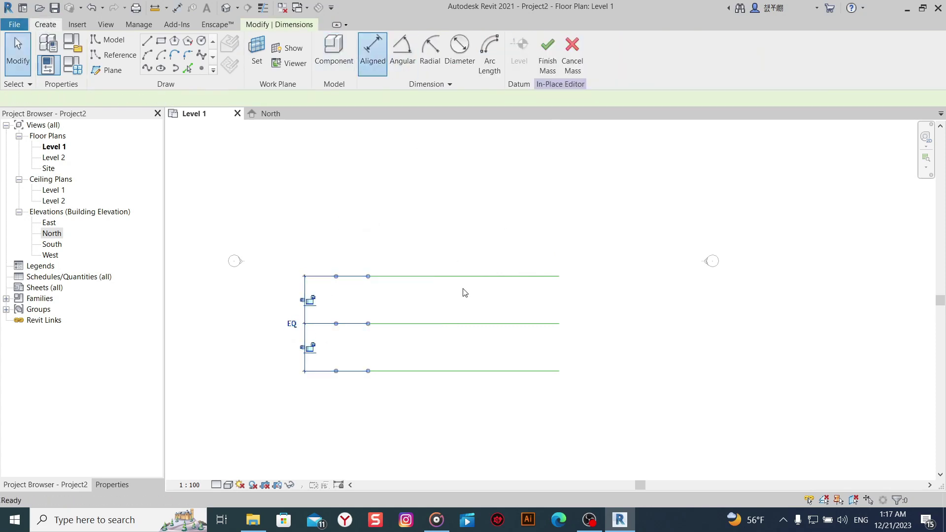
left_click(481, 370)
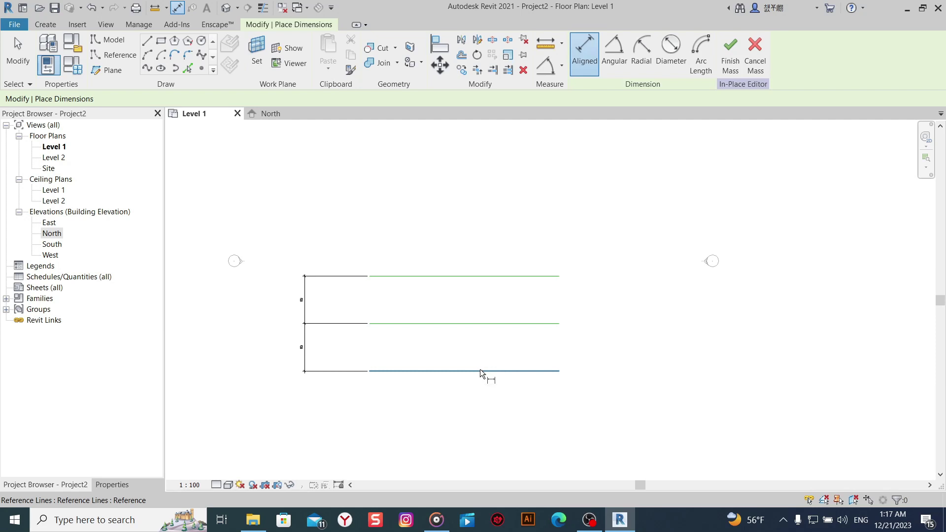
left_click(485, 323)
left_click(495, 277)
left_click(616, 279)
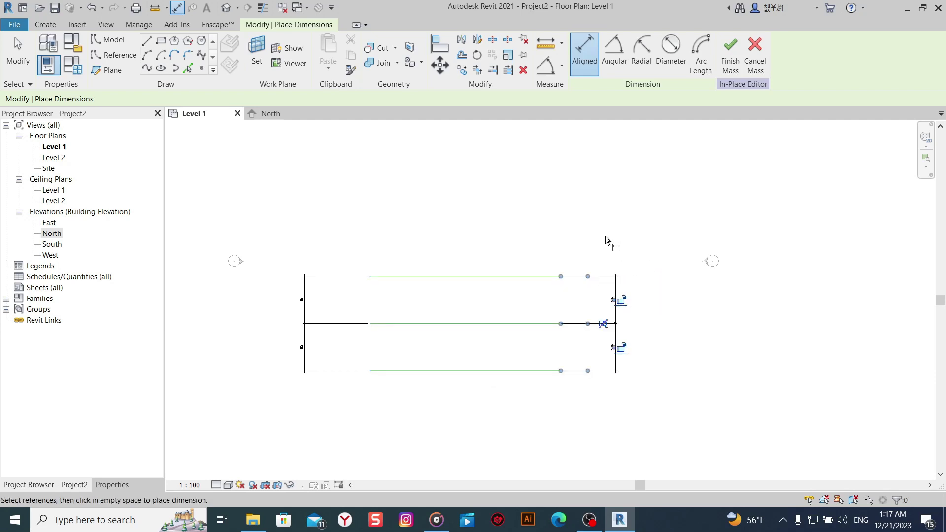
key("Escape")
key("Escape")
left_click(615, 329)
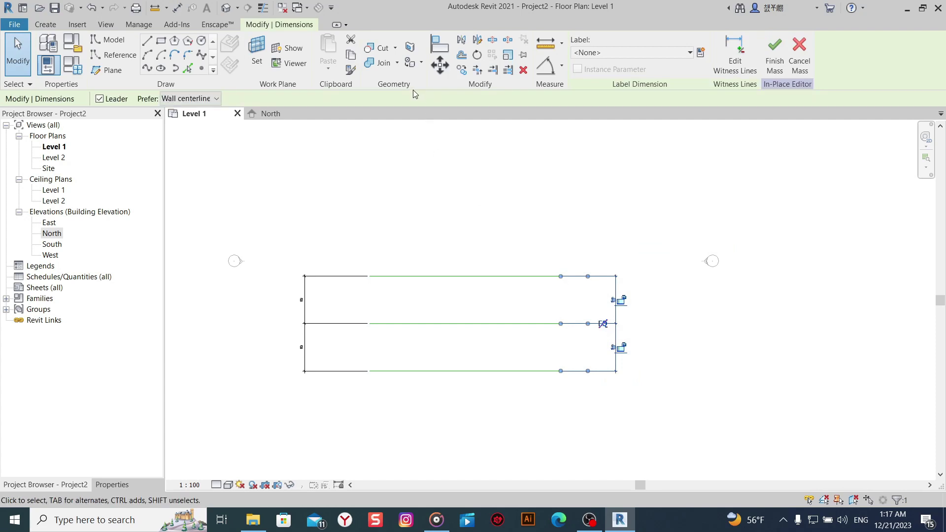
left_click(522, 70)
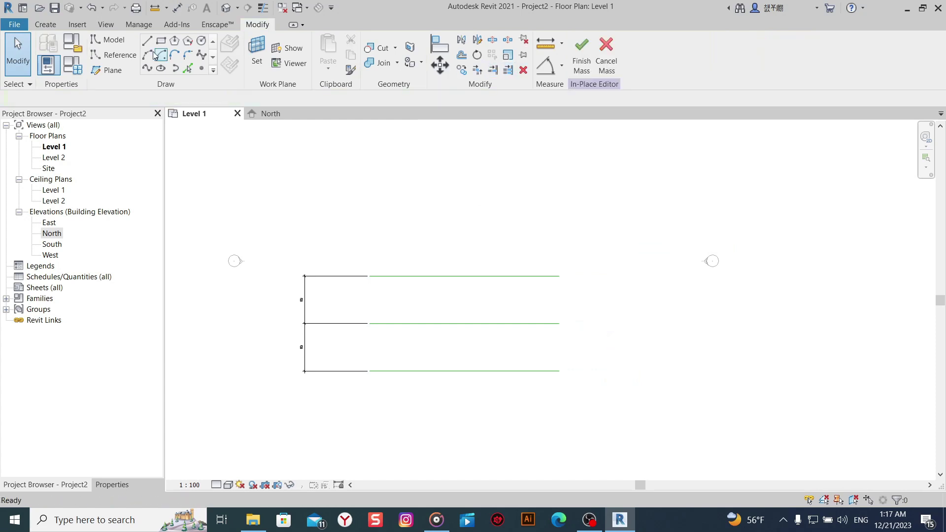
Dimension the lower and upper gaps separately on the right side.
left_click(56, 25)
left_click(371, 46)
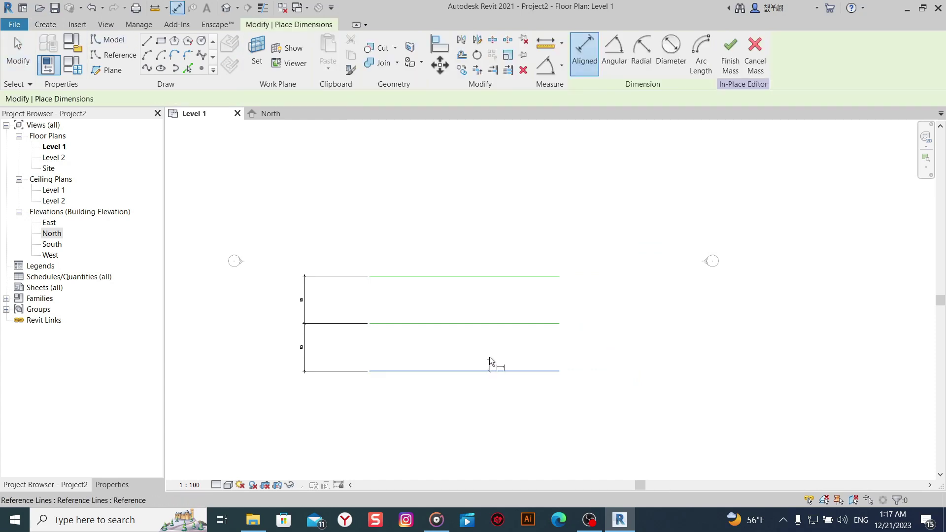
left_click(490, 365)
left_click(495, 325)
left_click(646, 354)
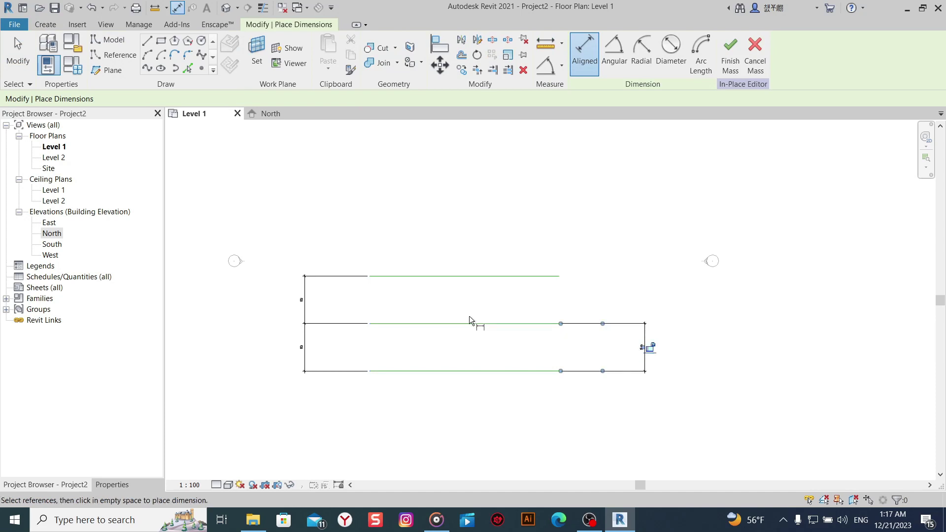
left_click(487, 276)
right_click(644, 278)
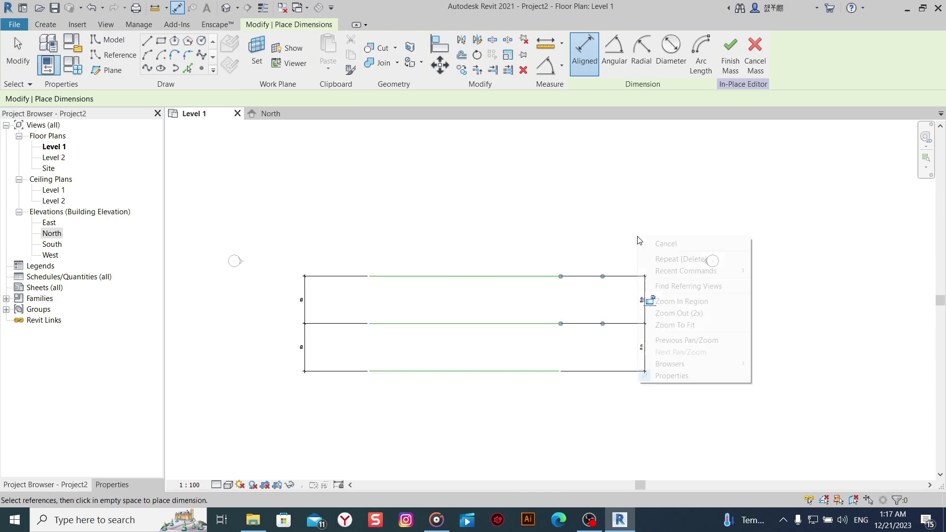
Finish dimensioning and try an L1 parameter, dismissing the overconstrained error.
left_click(659, 247)
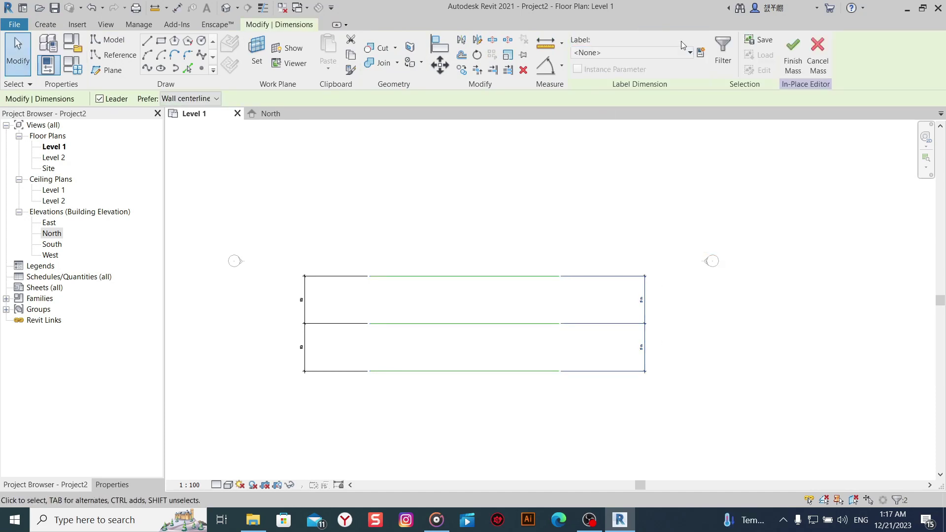
left_click(703, 56)
type("L1")
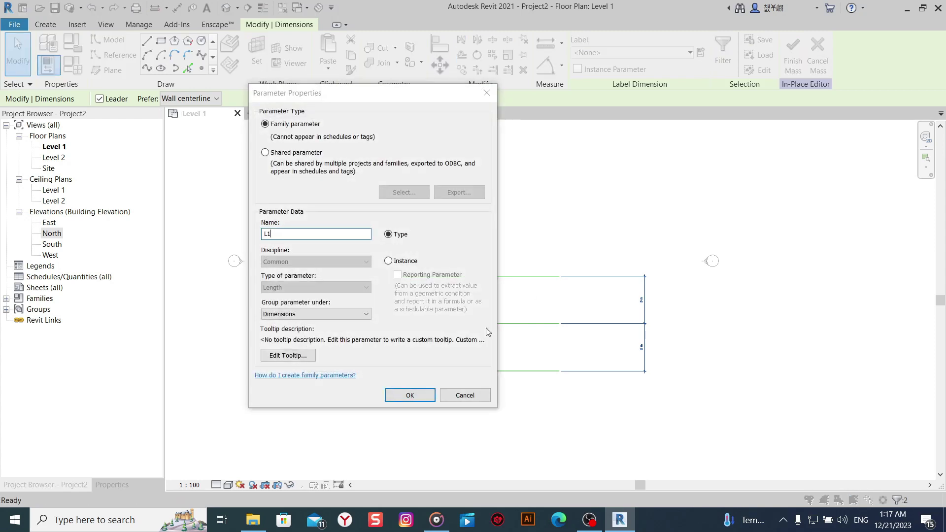
left_click(427, 398)
left_click(906, 490)
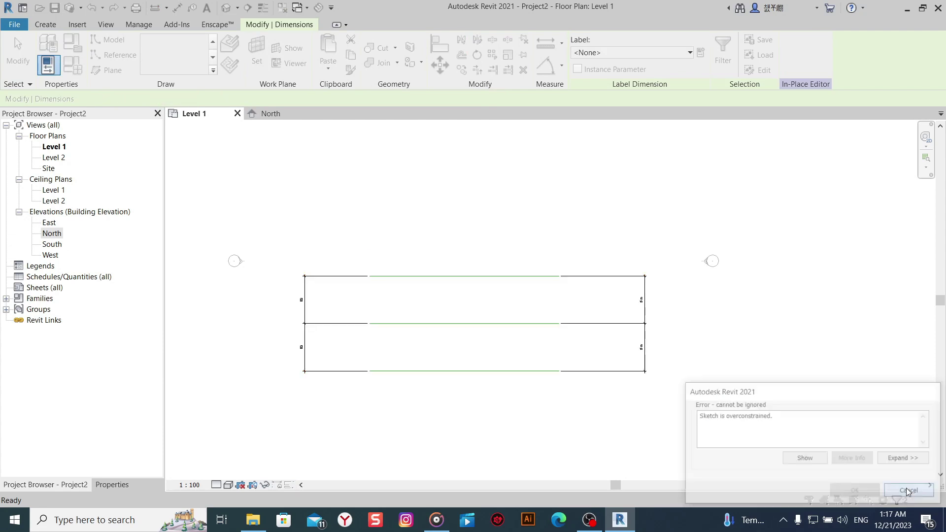
Label the lower right gap dimension with a new L1 length parameter.
left_click(300, 340)
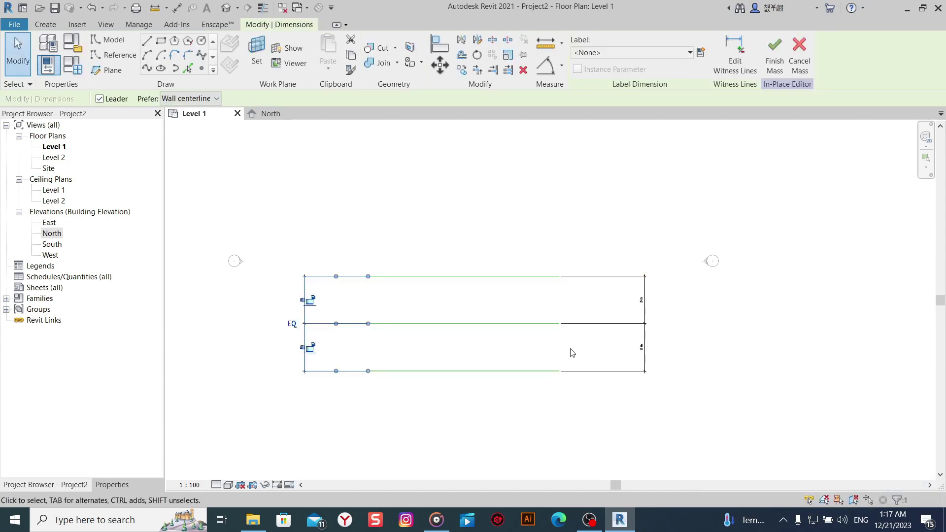
left_click(642, 347)
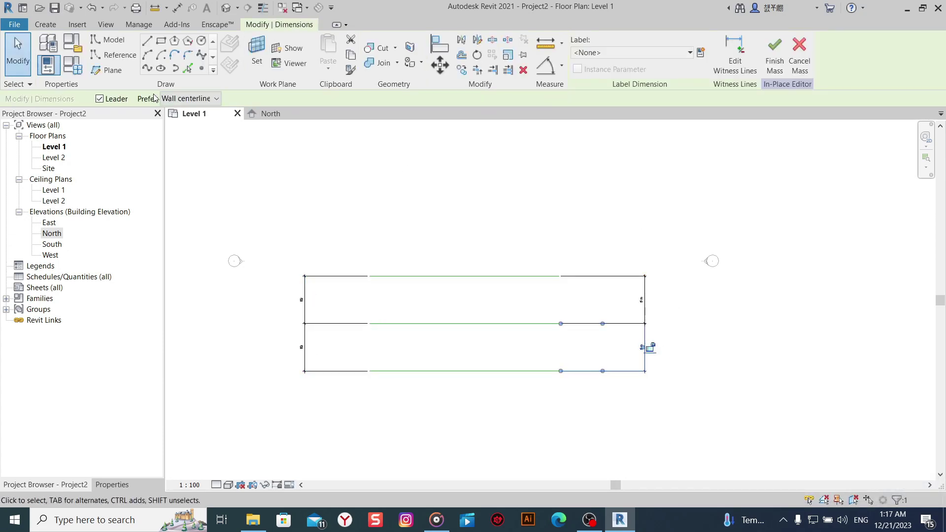
left_click(650, 348)
type("L1")
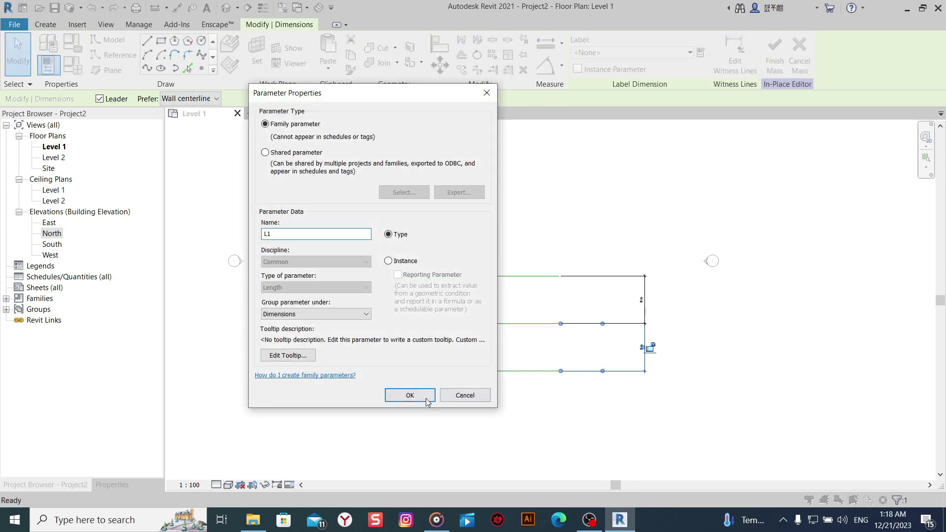
left_click(427, 400)
left_click(718, 317)
Try labelling the upper right dimension L2, dismissing the overconstrained errors.
left_click(641, 300)
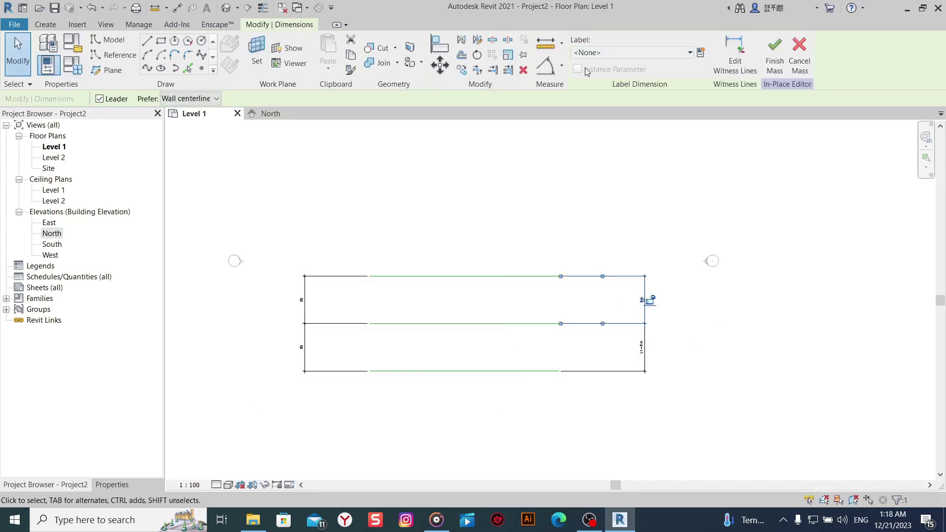
left_click(700, 53)
type("L2")
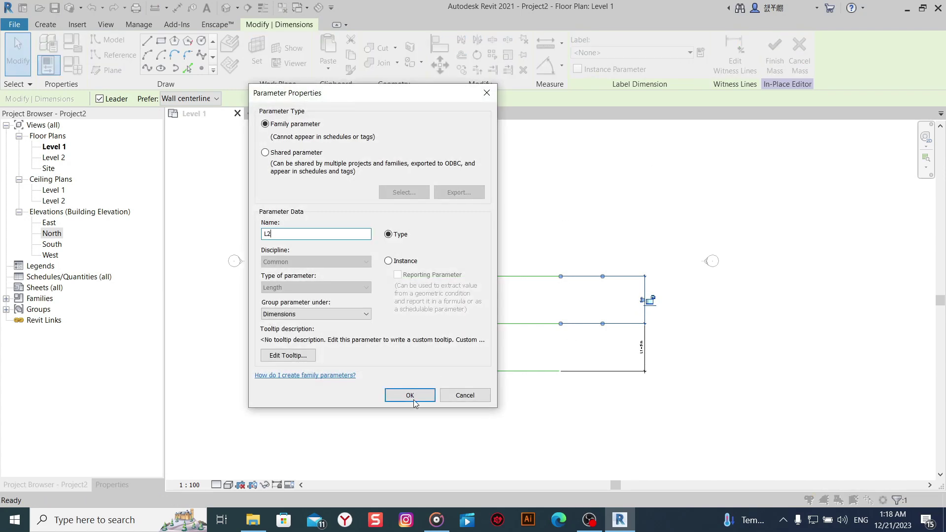
left_click(410, 395)
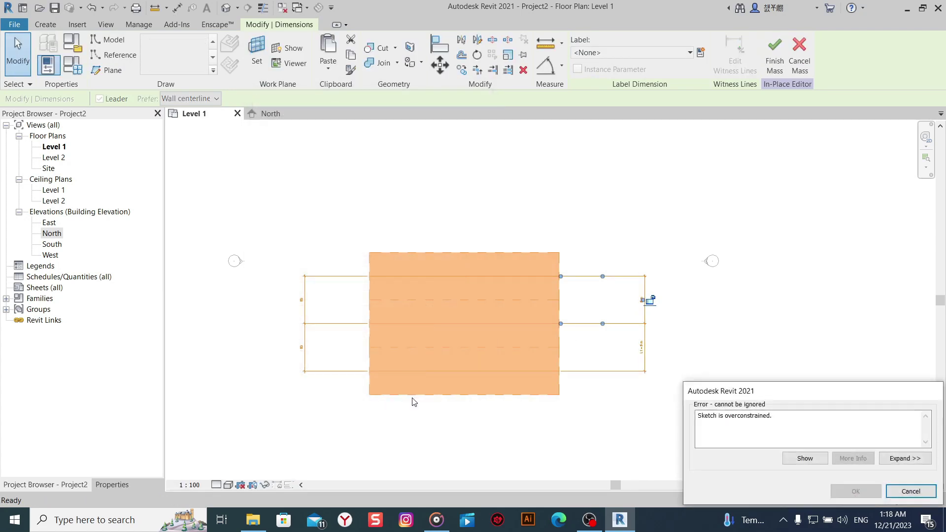
left_click(910, 492)
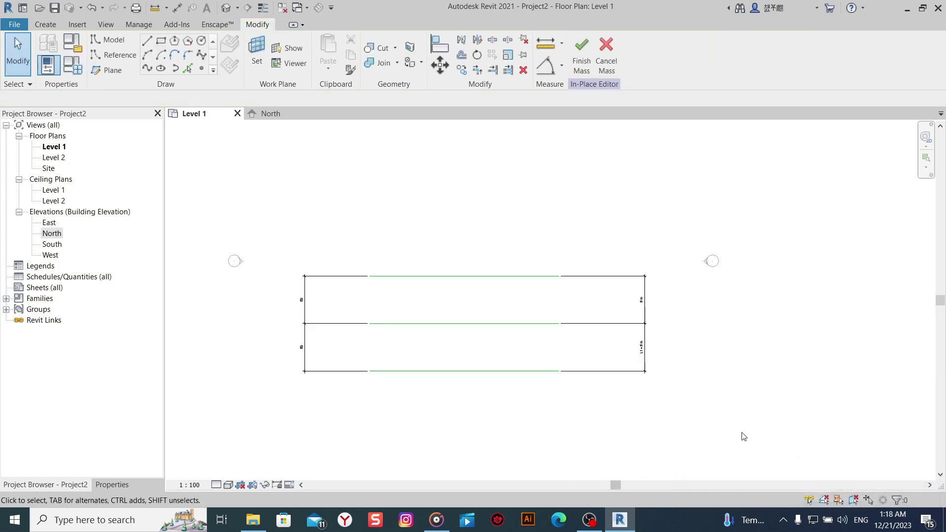
left_click(642, 300)
left_click(650, 300)
type("L2")
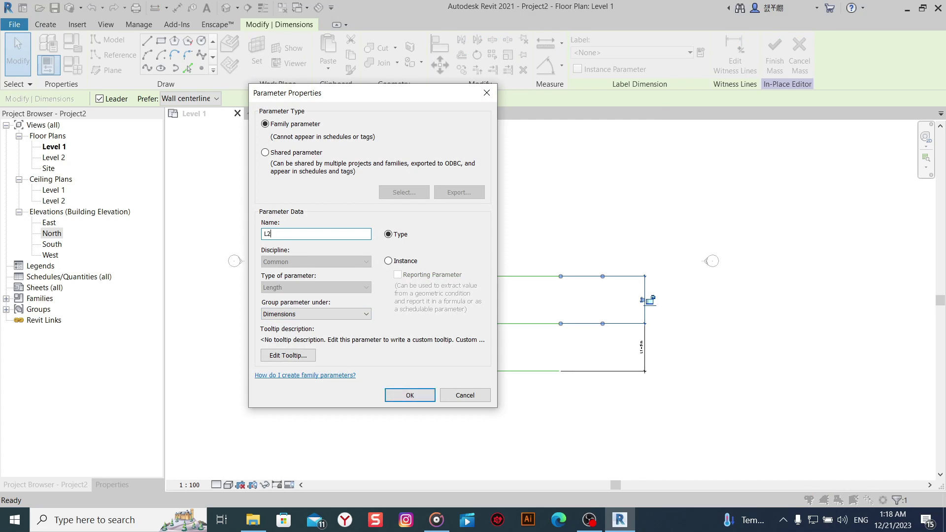
left_click(409, 395)
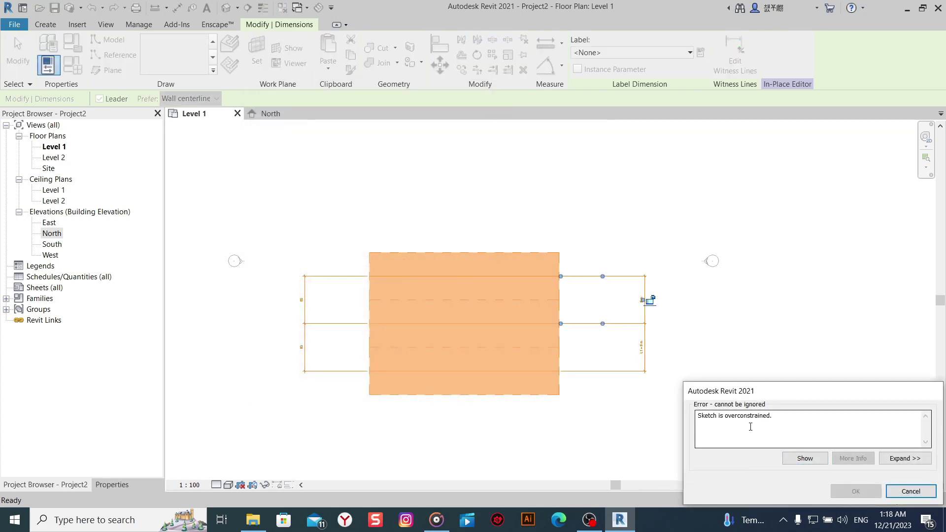
left_click(895, 490)
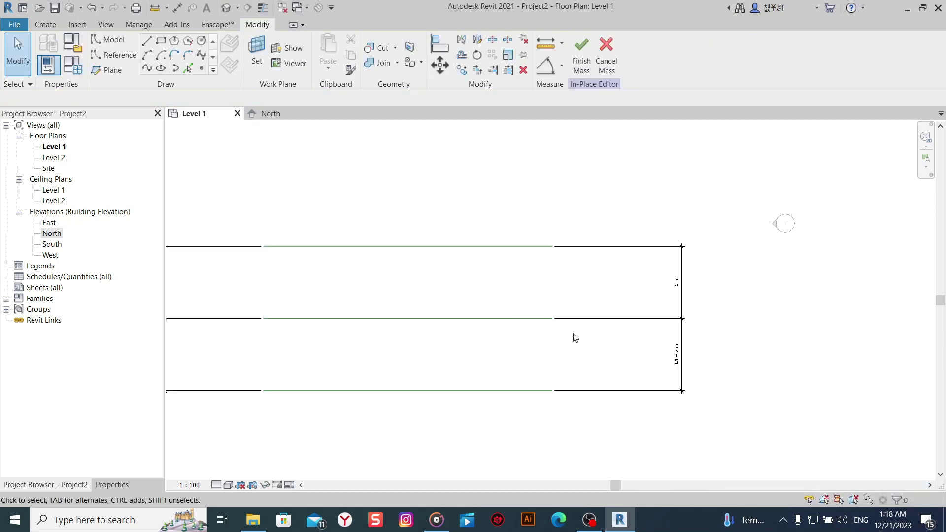
Delete the two stacked dimensions on the right.
left_click(682, 315)
left_click(524, 70)
scroll(527, 270, "down", 2)
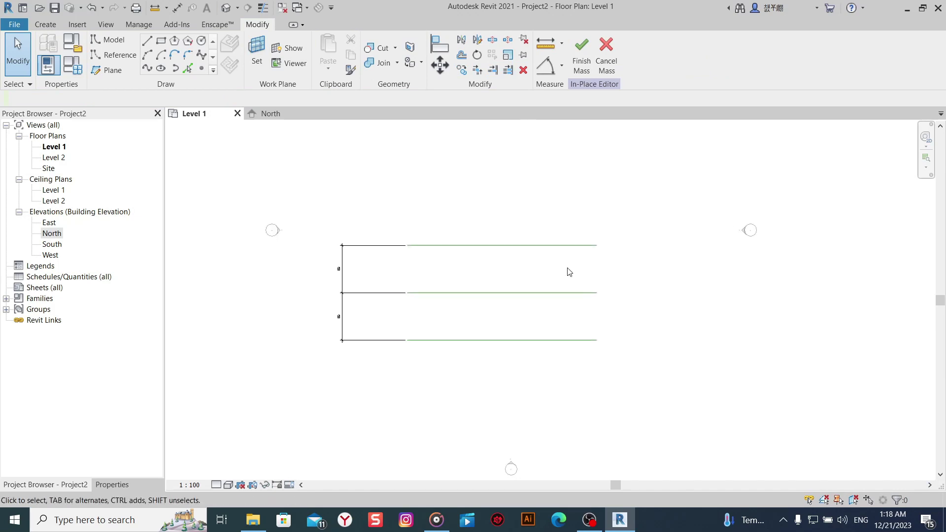
Check the lower, middle and upper closed profiles between the reference lines.
left_click(479, 302)
key("Escape")
left_click(510, 340)
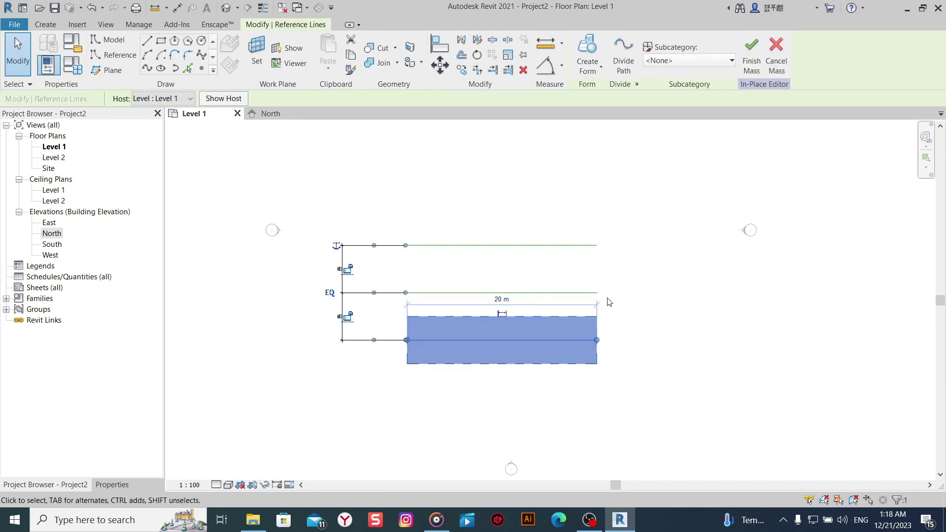
key("Escape")
left_click(546, 299)
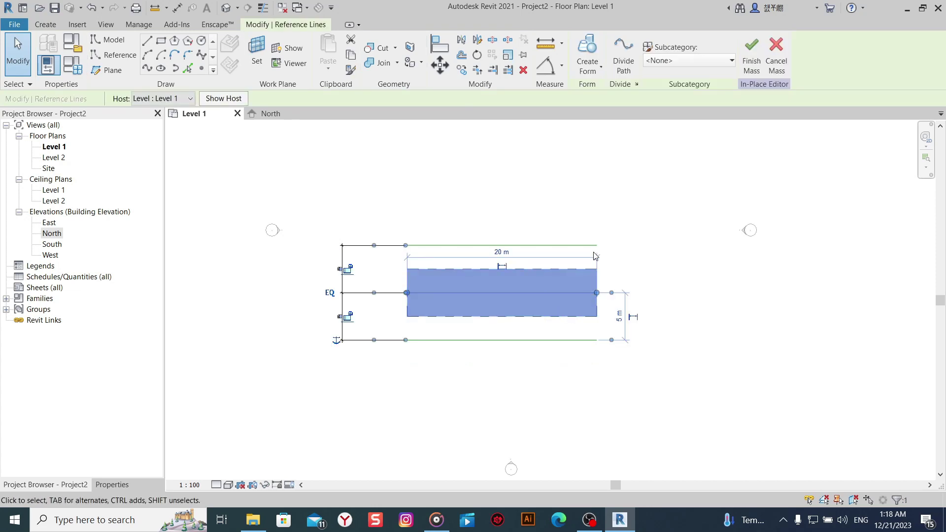
left_click(624, 232)
left_click(570, 251)
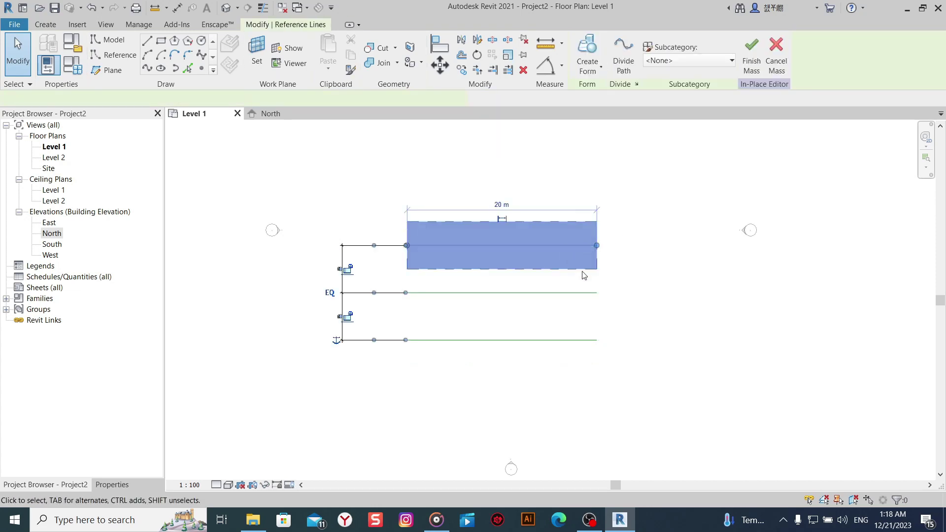
left_click(647, 269)
left_click(572, 294)
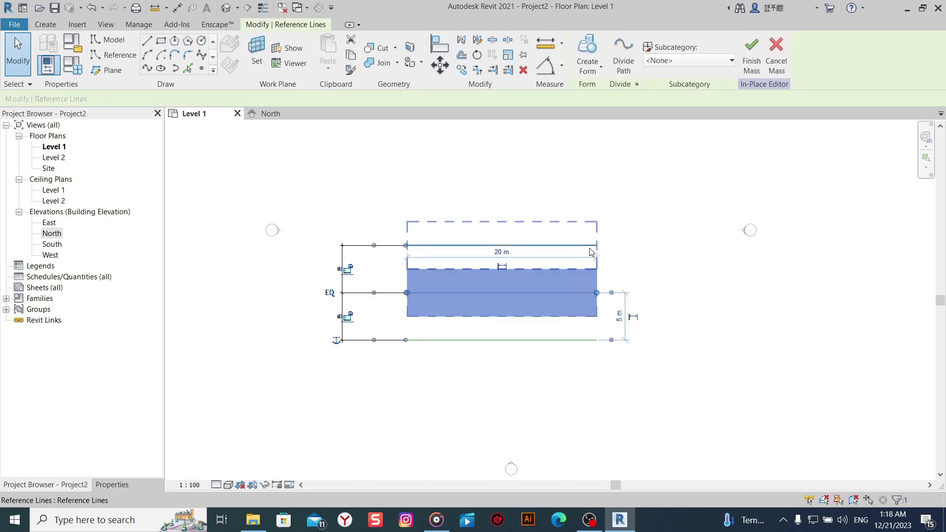
scroll(591, 252, "up", 2)
key("Escape")
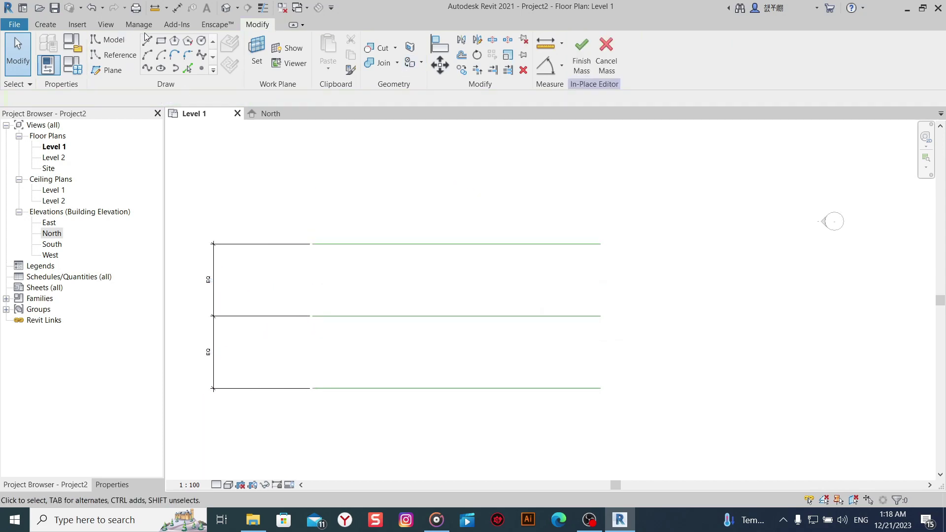
Start and cancel a model line, then open the Default 3D view.
left_click(147, 41)
left_click(422, 316)
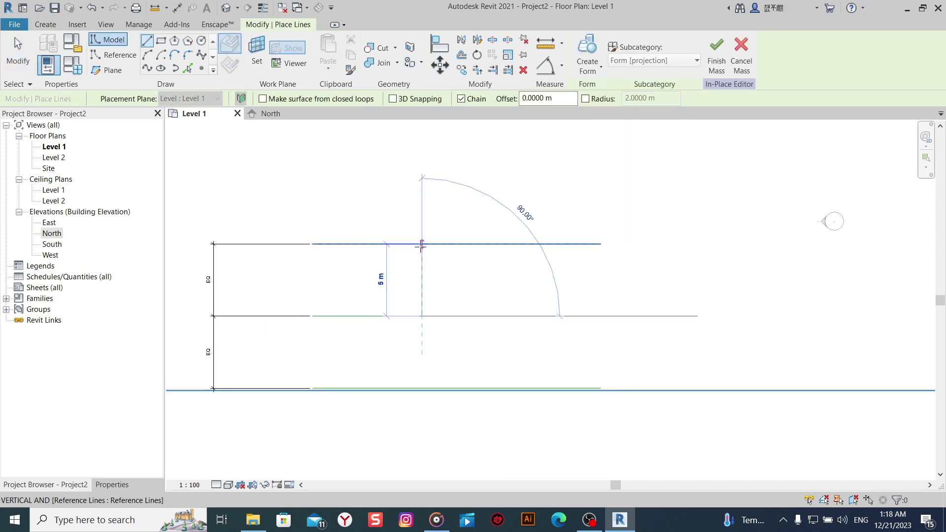
key("Escape")
right_click(494, 275)
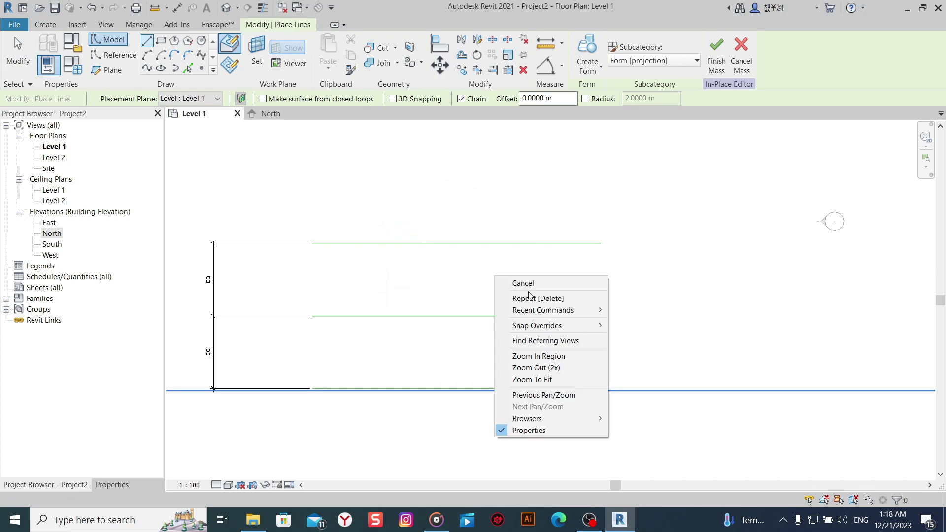
left_click(533, 286)
middle_click_drag(465, 295, 472, 283)
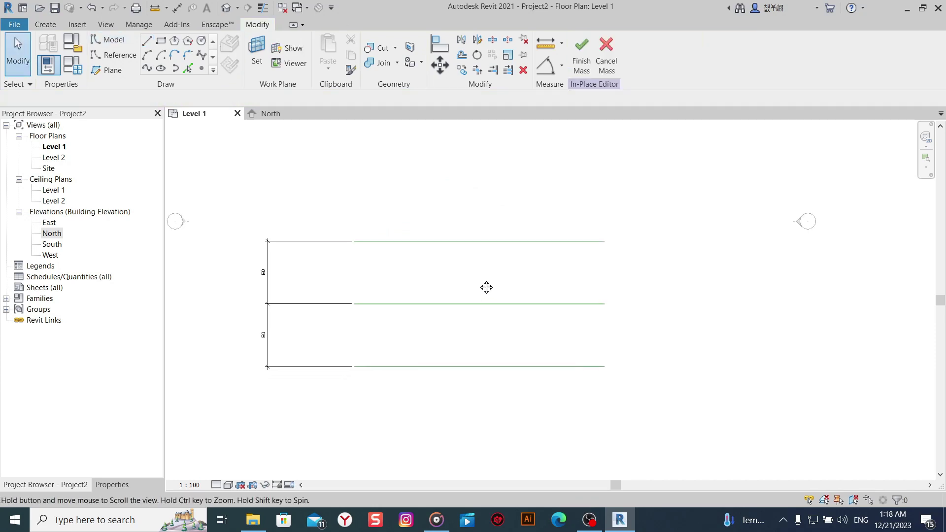
left_click(219, 8)
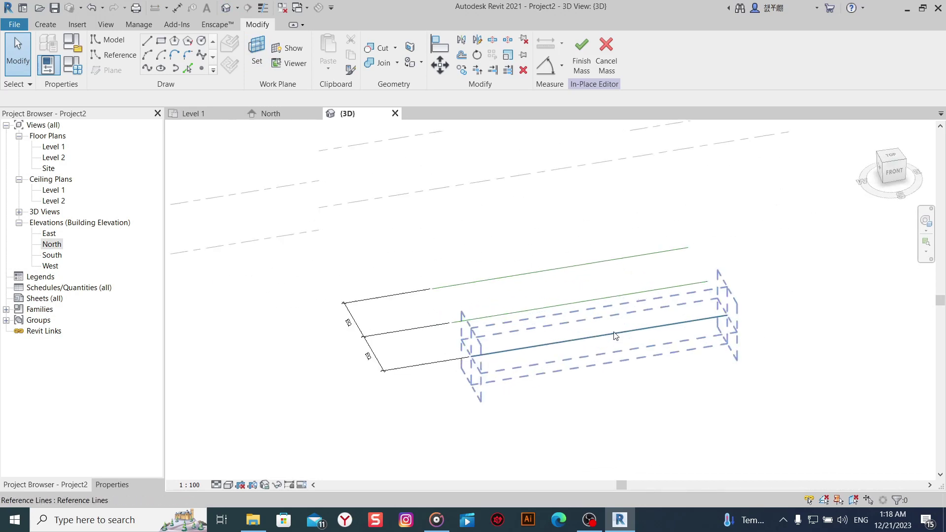
Recentre the 3D view and set the work plane to a reference line.
middle_click_drag(615, 336, 517, 391)
mouse_move(457, 387)
middle_mouse_down()
mouse_move(433, 373)
mouse_move(483, 343)
middle_mouse_up()
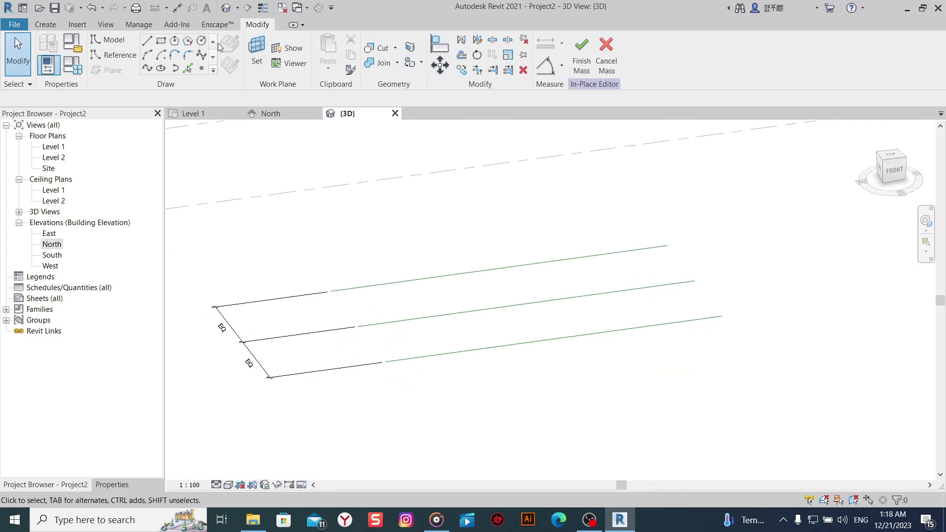
left_click(256, 51)
left_click(558, 354)
Turn the 3D view to FRONT, frame it, and choose the Rectangle model-line tool.
left_click(895, 170)
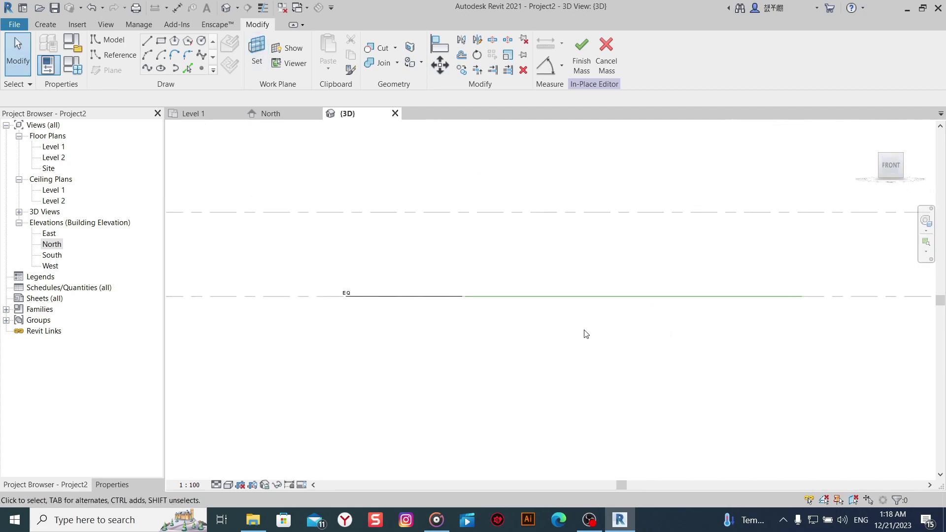
middle_click_drag(586, 334, 438, 383)
scroll(441, 388, "down", 1)
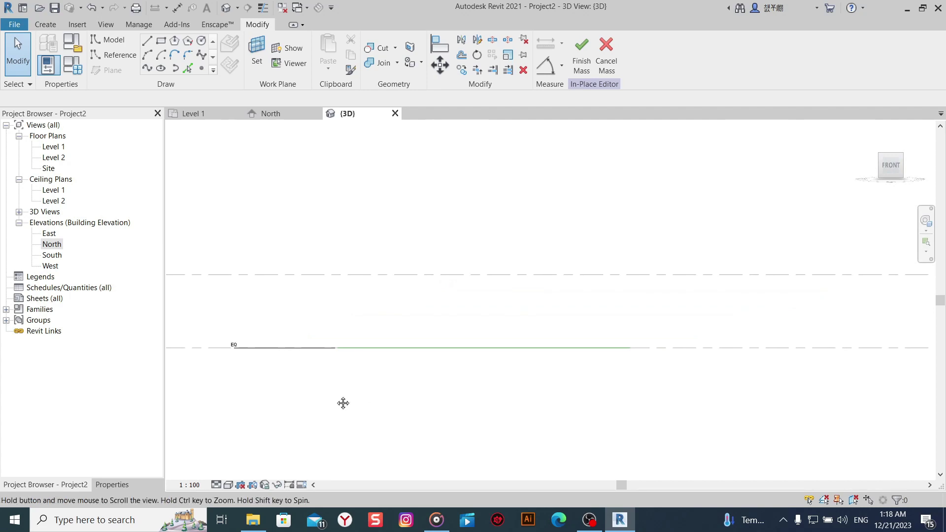
middle_click_drag(342, 401, 304, 408)
left_click(161, 42)
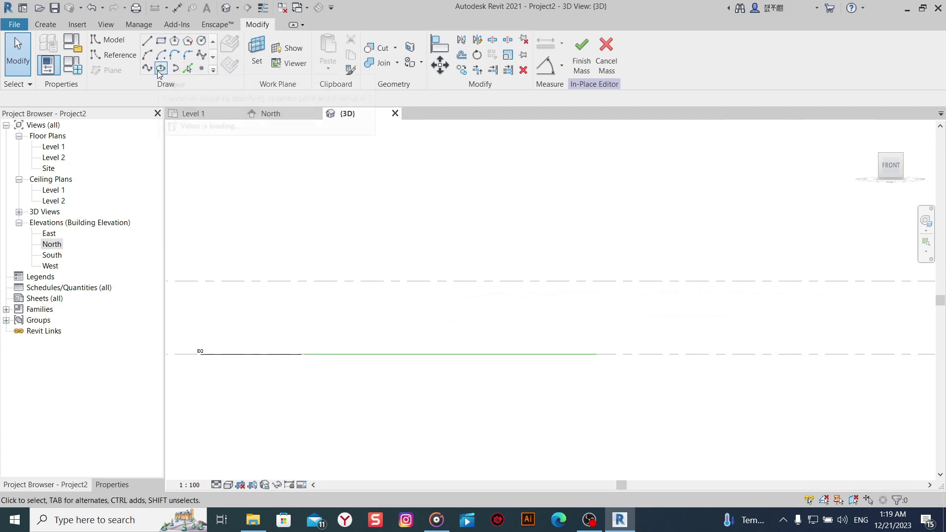
Draw a 4 m tall model-line rectangle on the Level 1 reference line.
left_click(386, 354)
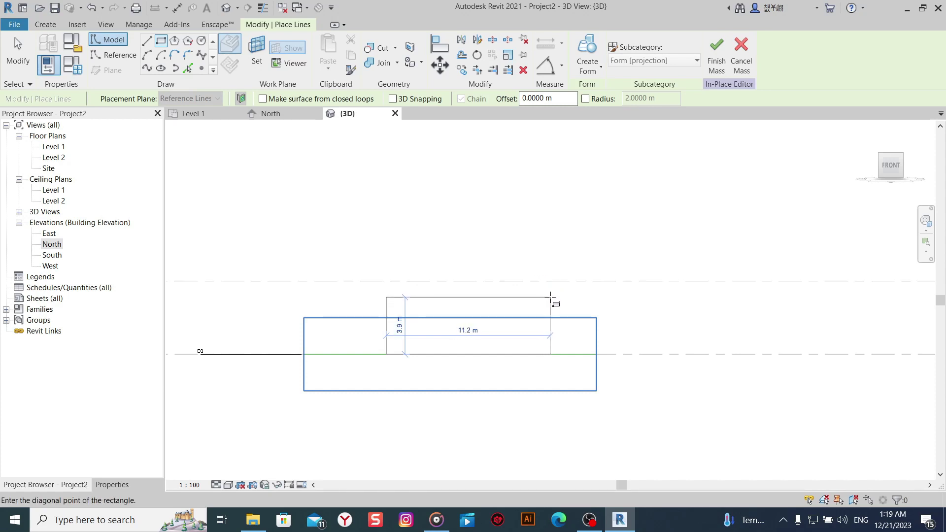
left_click(550, 295)
right_click(514, 232)
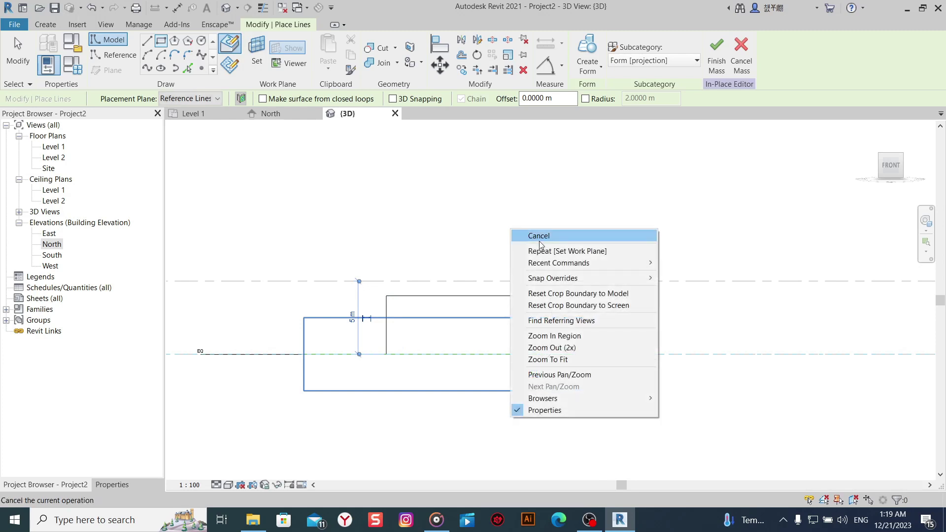
left_click(539, 236)
right_click(539, 243)
left_click(567, 247)
scroll(531, 340, "up", 2)
Change the rectangle's width from 11.2 m to 12 m.
key("Tab")
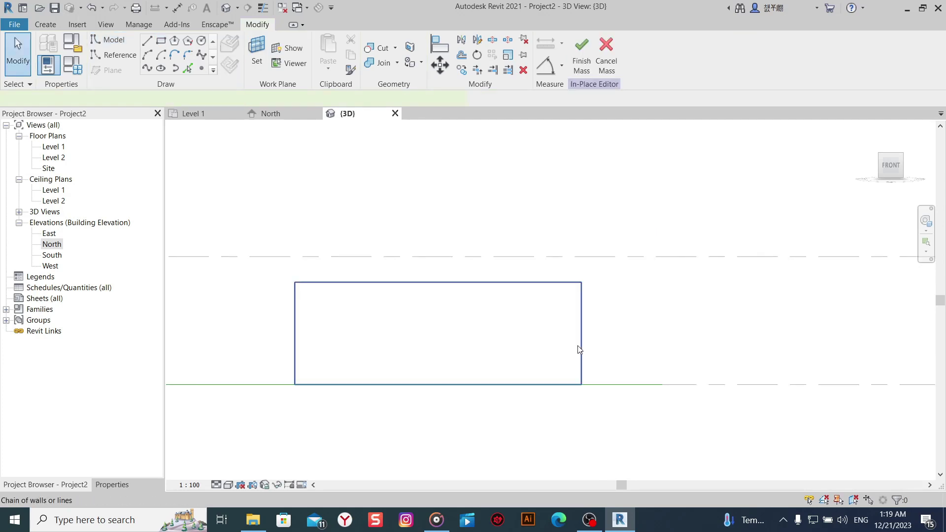
left_click(579, 349)
key("Escape")
left_click(521, 284)
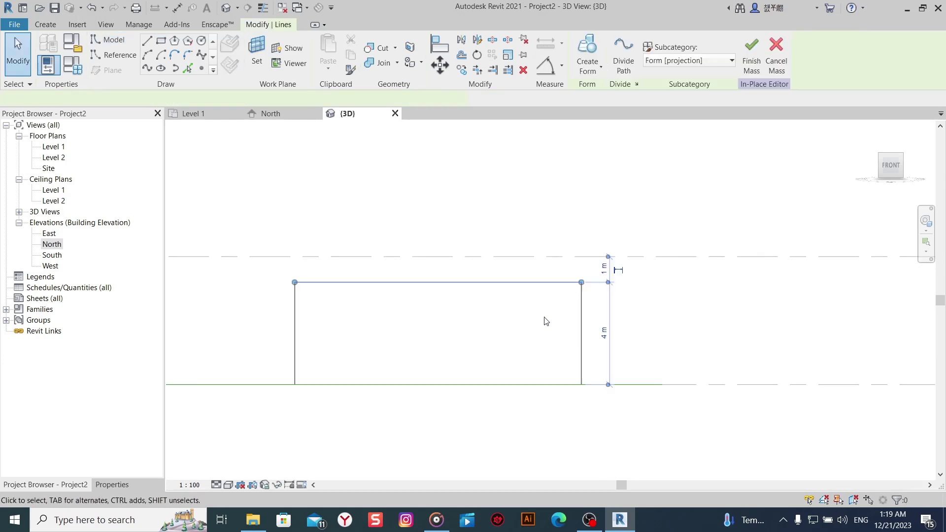
left_click(604, 332)
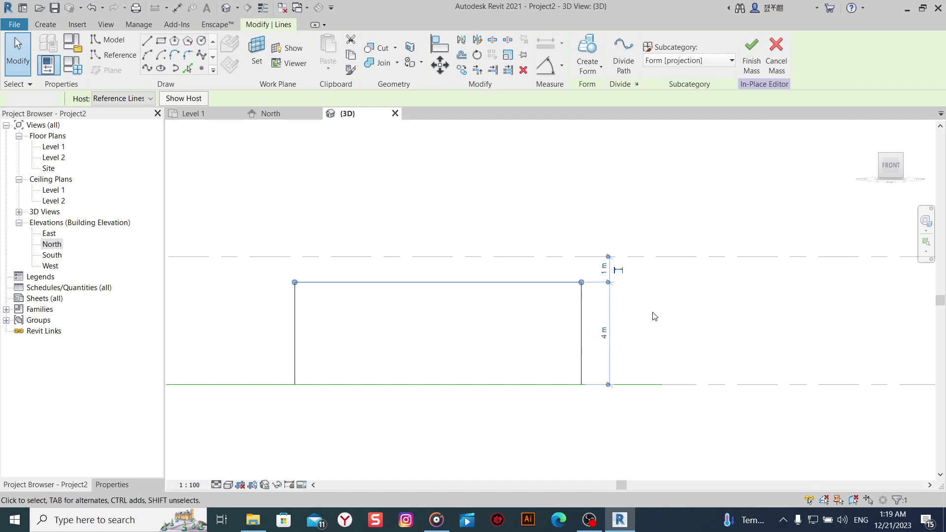
key("Escape")
left_click(582, 310)
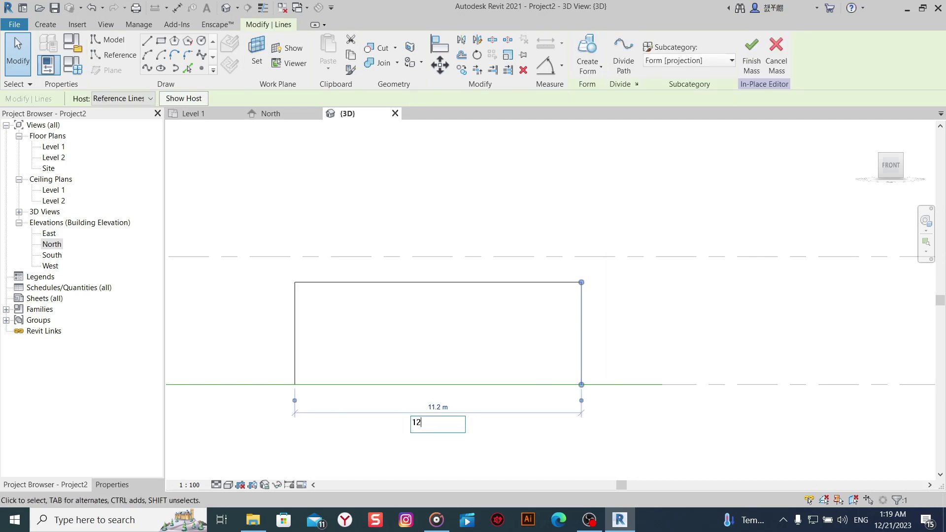
left_click(646, 334)
middle_click_drag(633, 314, 684, 316)
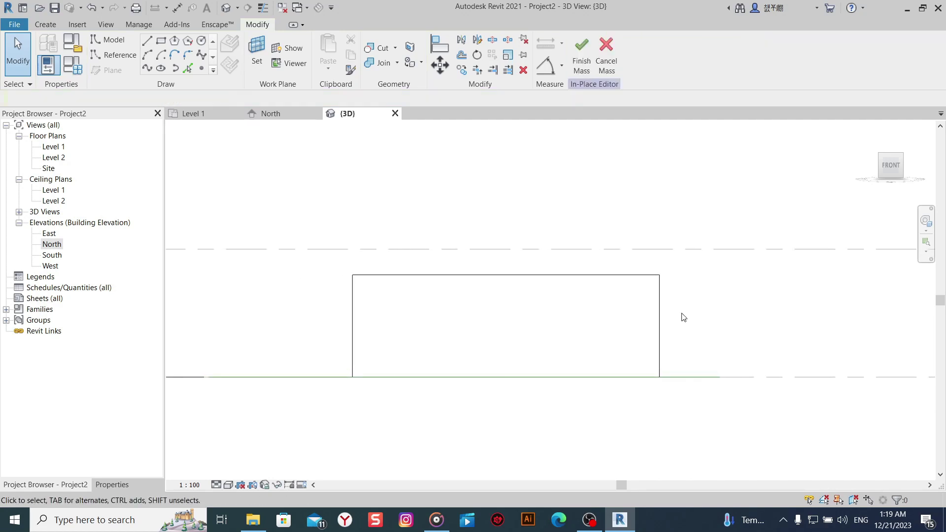
Change the rectangle's width dimension from 12 m to 20 m.
key("Tab")
left_click(660, 317)
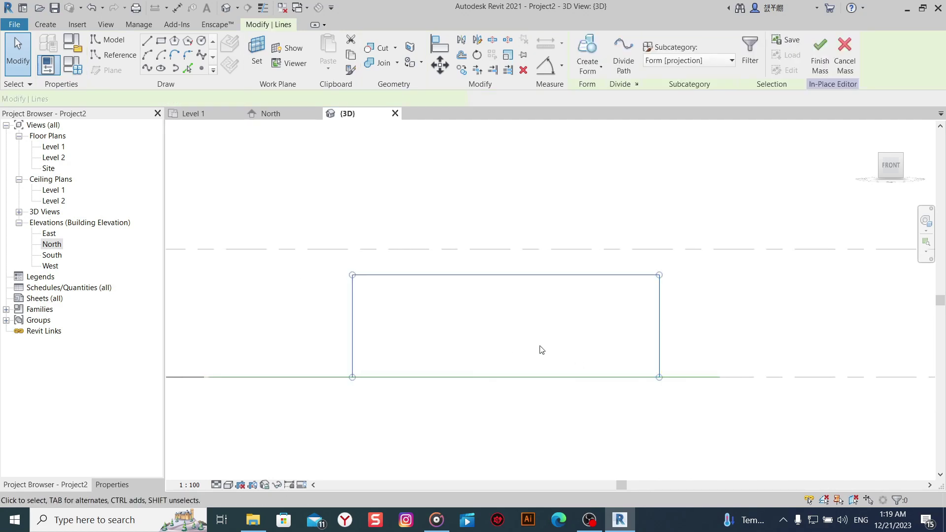
left_click(602, 266)
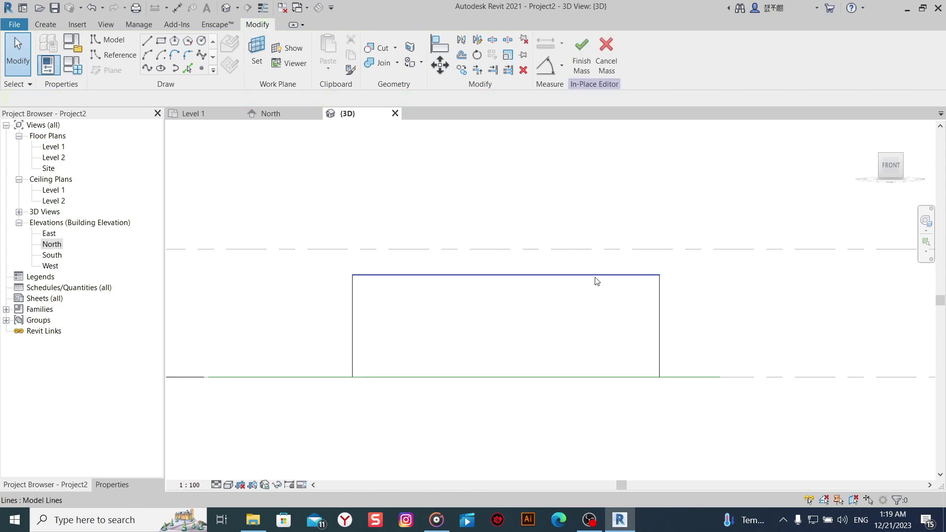
left_click(594, 275)
left_click(568, 292)
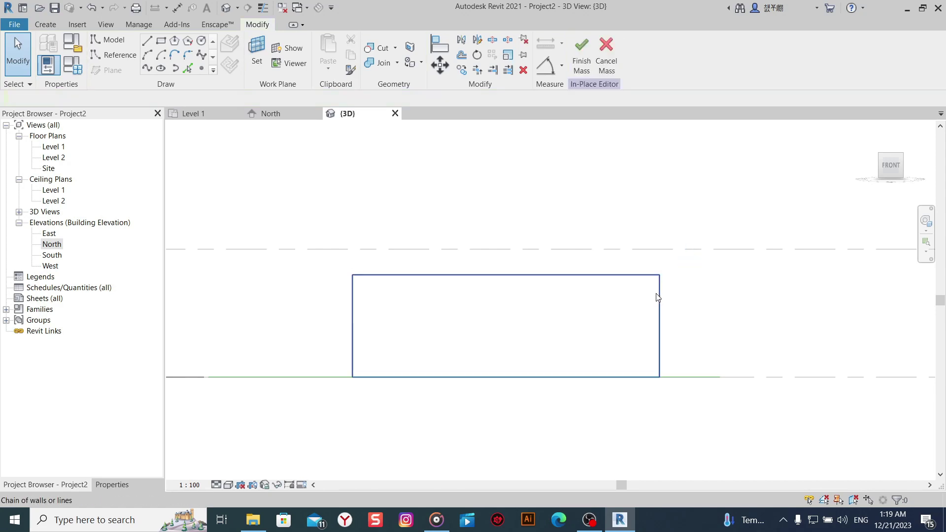
left_click(658, 296)
left_click(509, 399)
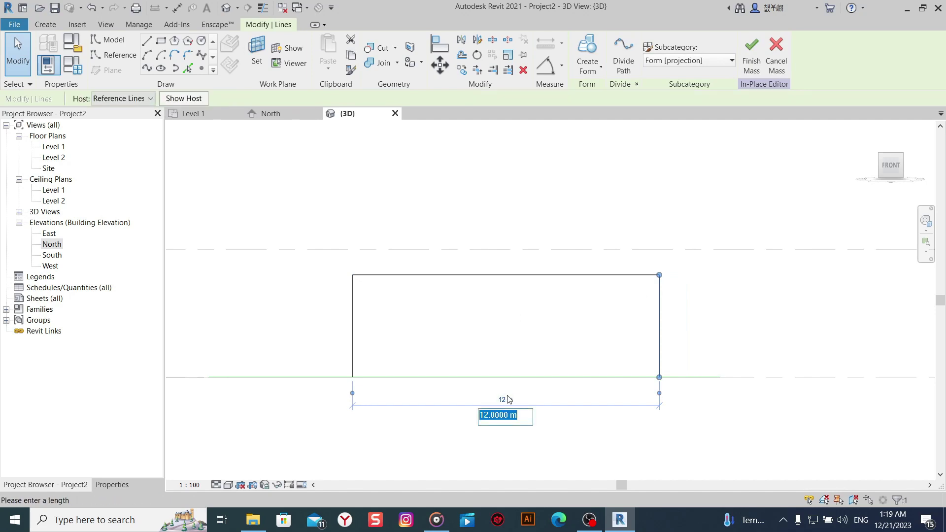
key("Return")
Drag the whole rectangle chain farther left.
left_click(555, 355)
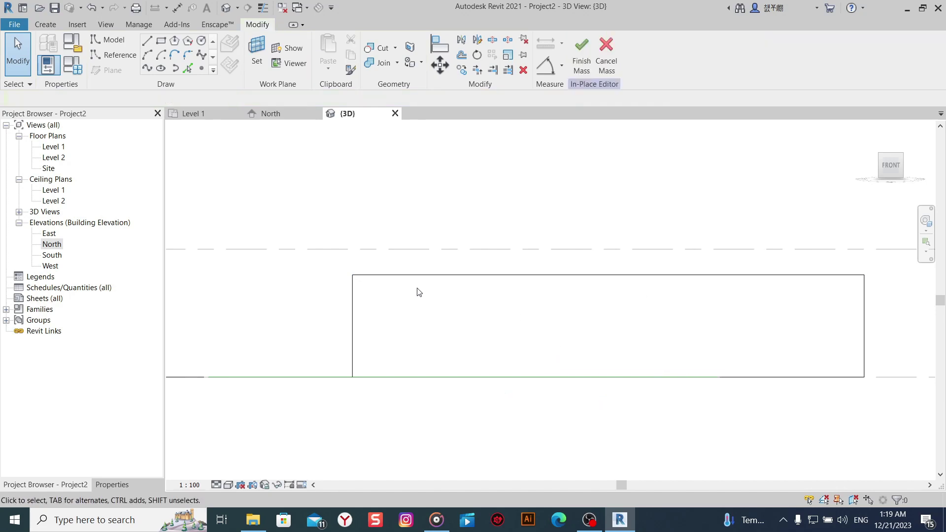
key("Tab")
left_click_drag(411, 275, 317, 272)
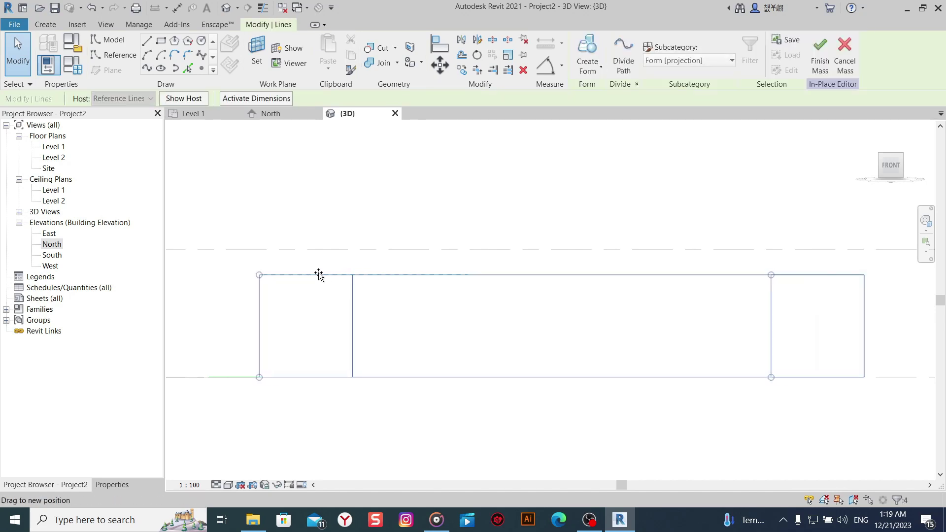
left_click(535, 245)
scroll(579, 328, "down", 3)
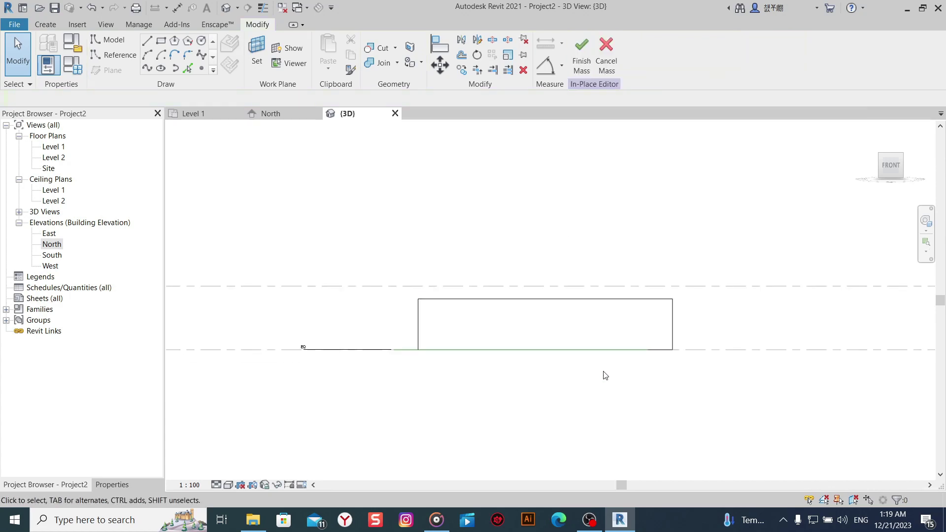
scroll(594, 355, "up", 3)
middle_click_drag(604, 380, 696, 351)
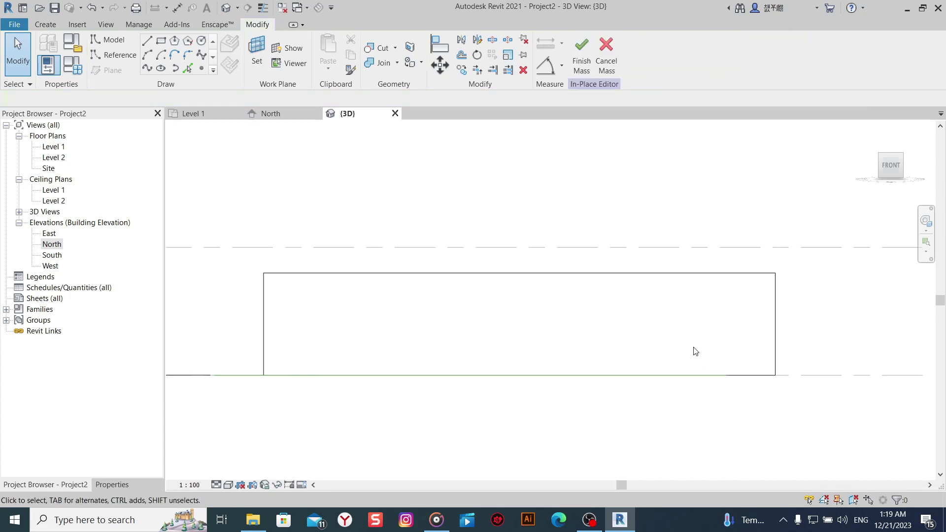
Widen the rectangle to 30 m using the left-line temporary dimension.
left_click(655, 273)
key("Escape")
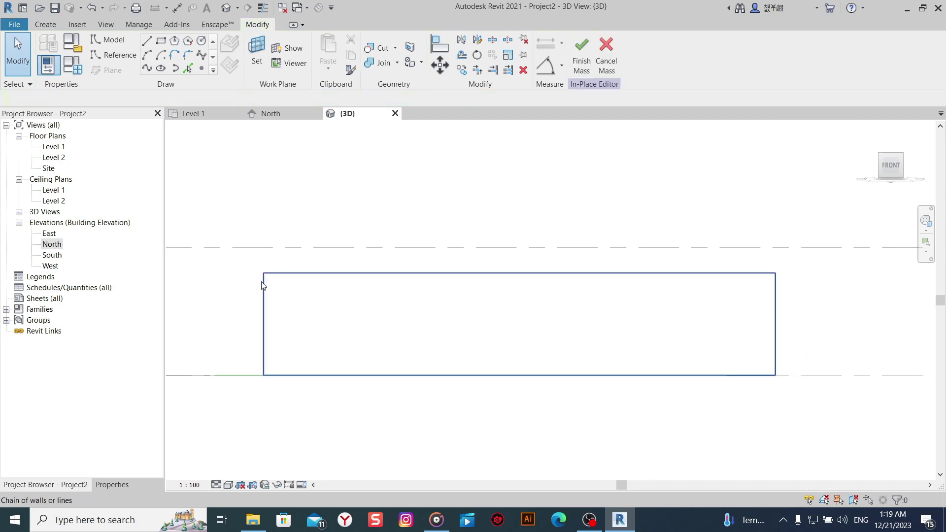
left_click(262, 298)
left_click(519, 239)
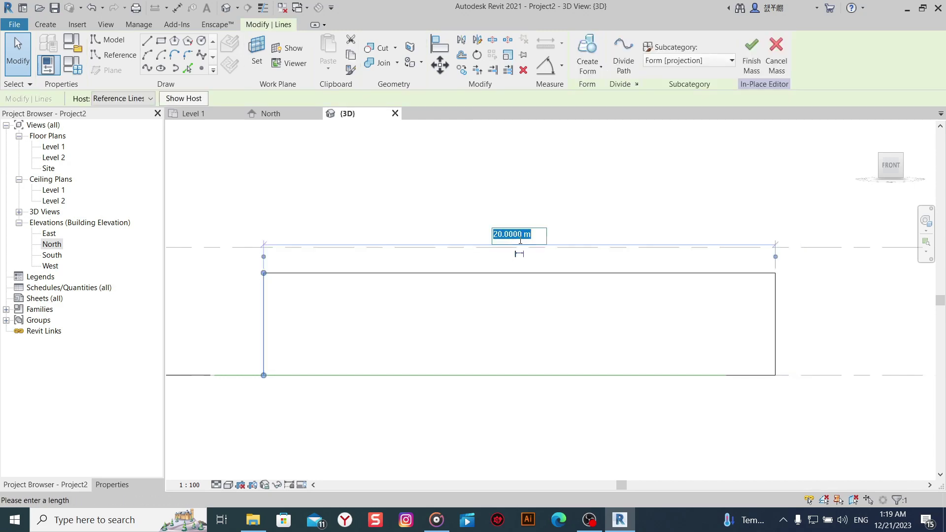
type("0")
key("Return")
scroll(540, 285, "down", 2)
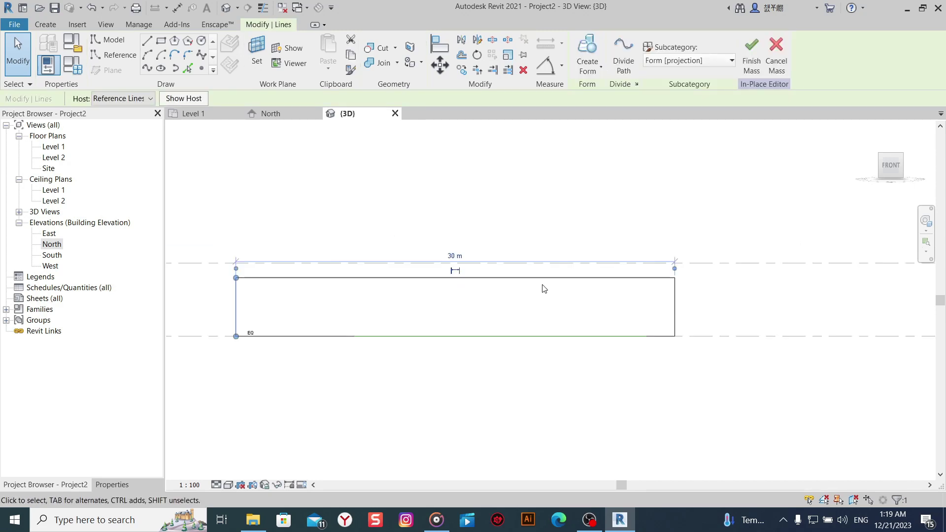
scroll(541, 286, "down", 1)
Shift the rectangle outline to the right.
key("Escape")
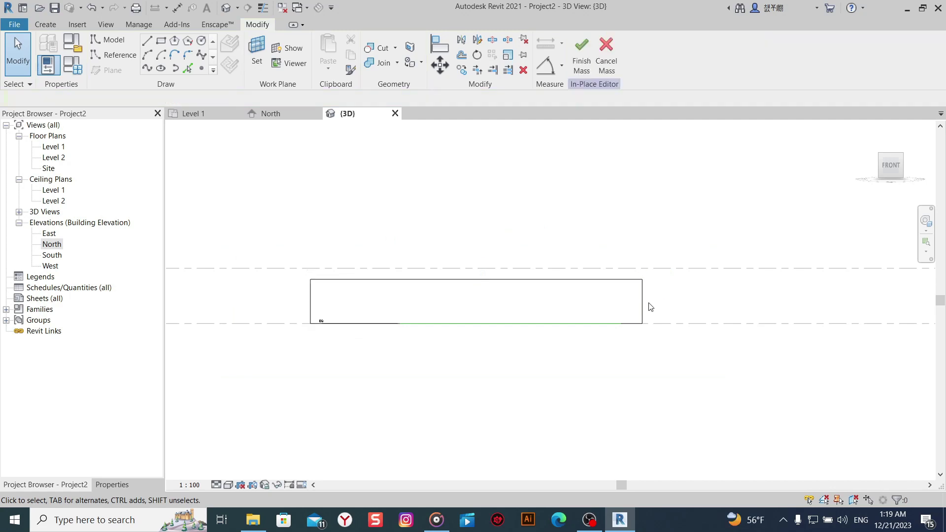
key("Tab")
mouse_move(643, 299)
left_mouse_down()
mouse_move(726, 302)
mouse_move(734, 290)
mouse_move(715, 296)
left_mouse_up()
scroll(641, 323, "up", 2)
middle_click_drag(634, 330, 724, 338)
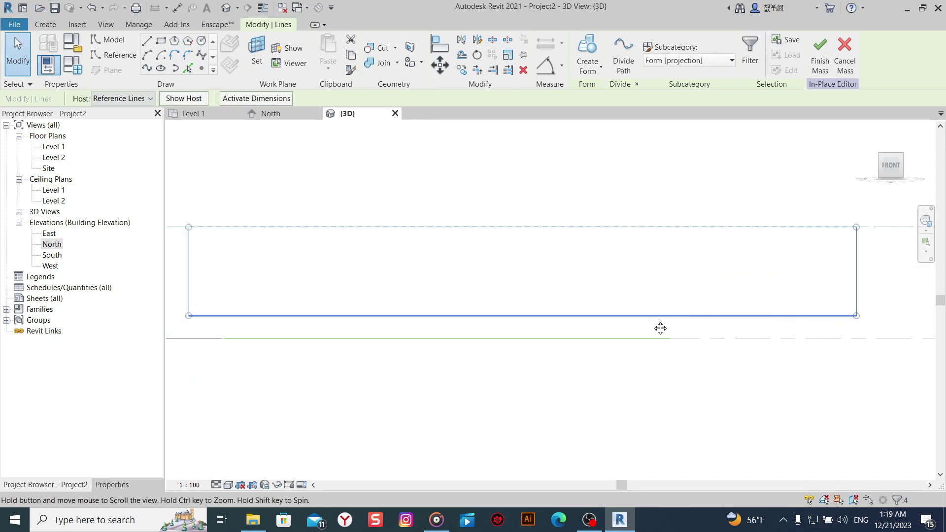
Move the rectangle (MV) from its bottom midpoint down onto the Level 1 line.
left_click(496, 227)
key("m")
key("v")
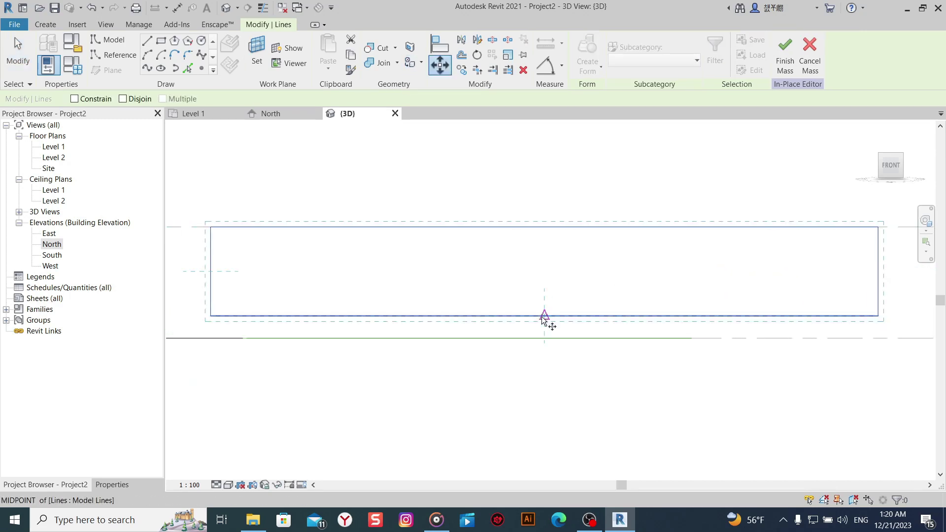
left_click(543, 316)
left_click(542, 337)
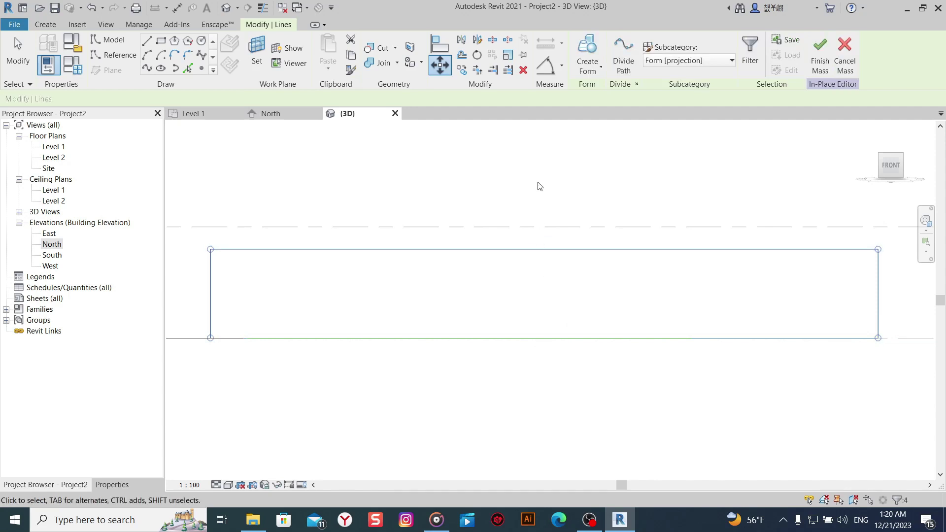
scroll(542, 272, "down", 1)
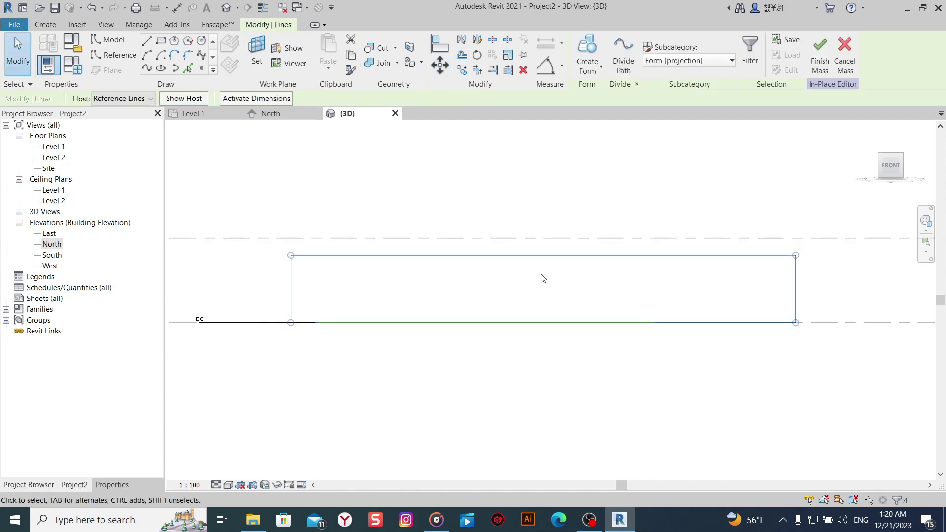
key("Escape")
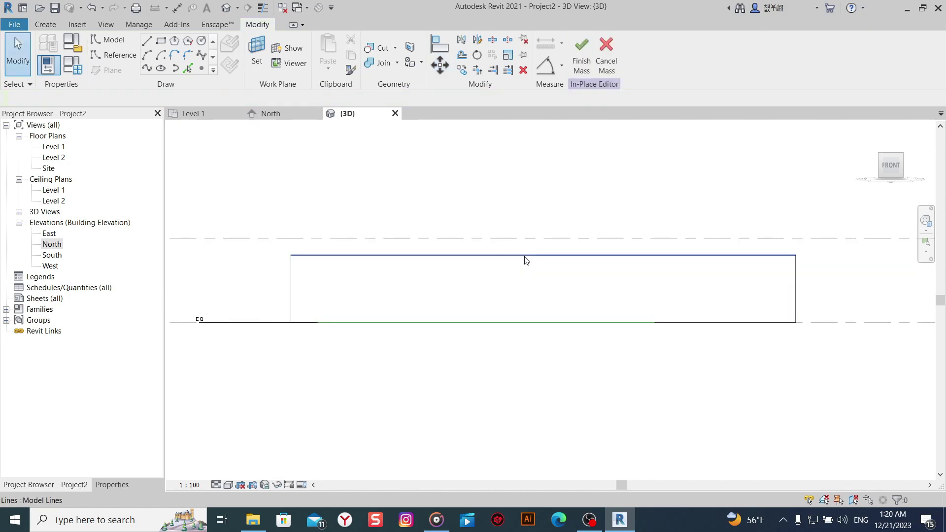
Switch to the TOP view and select the rectangle along the bottom line.
scroll(529, 284, "down", 1)
middle_click_drag(536, 297, 546, 437, "shift")
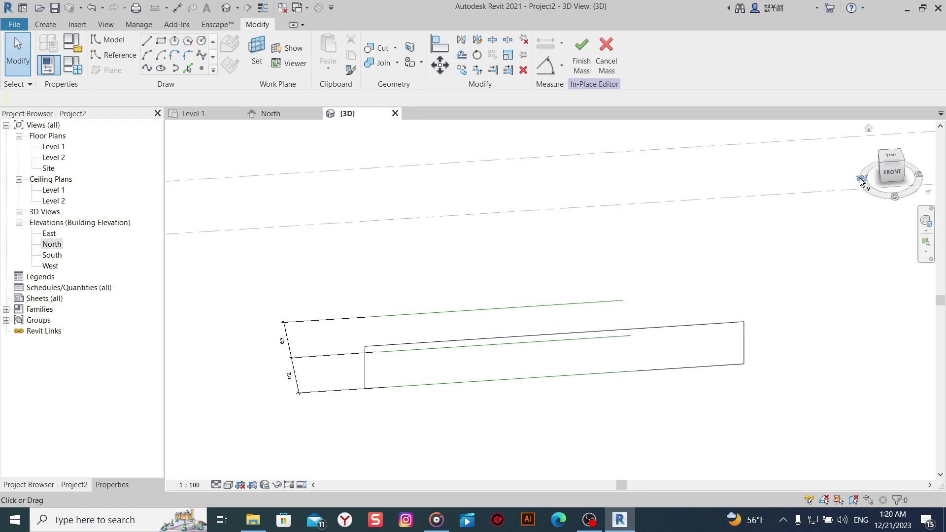
left_click(884, 157)
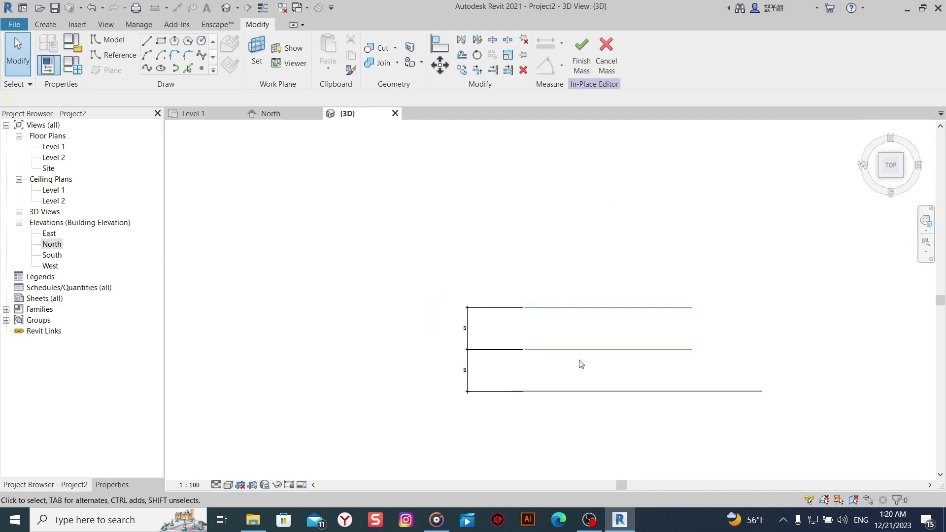
left_click(706, 417)
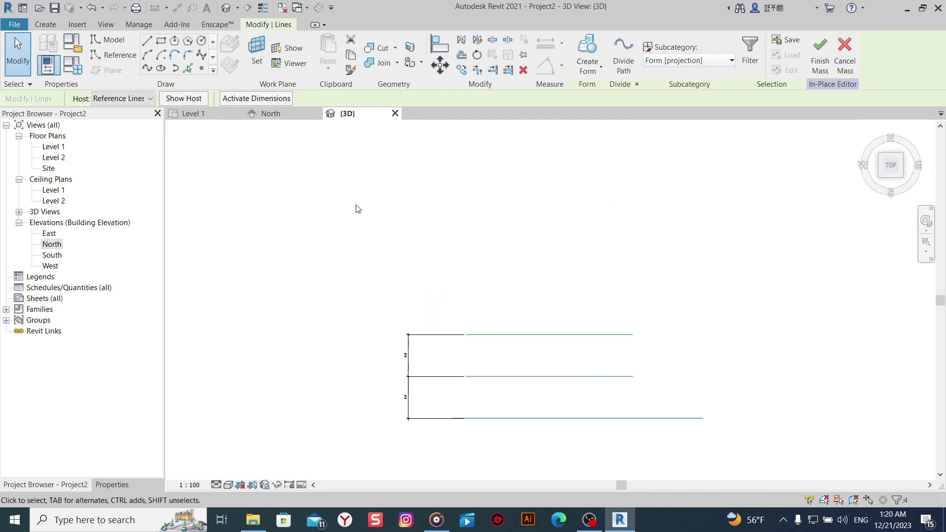
Copy the rectangle, Constrain off, onto the middle and top parallel lines.
left_click(469, 72)
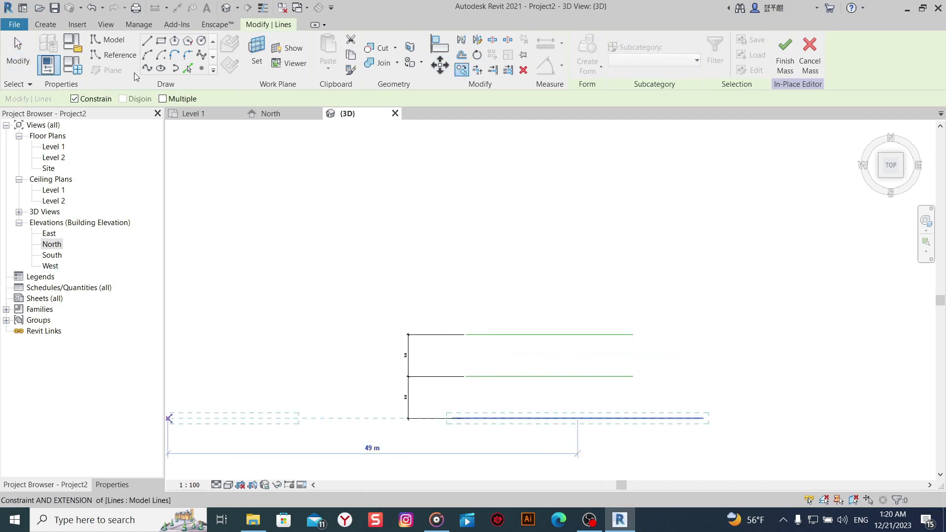
left_click(79, 99)
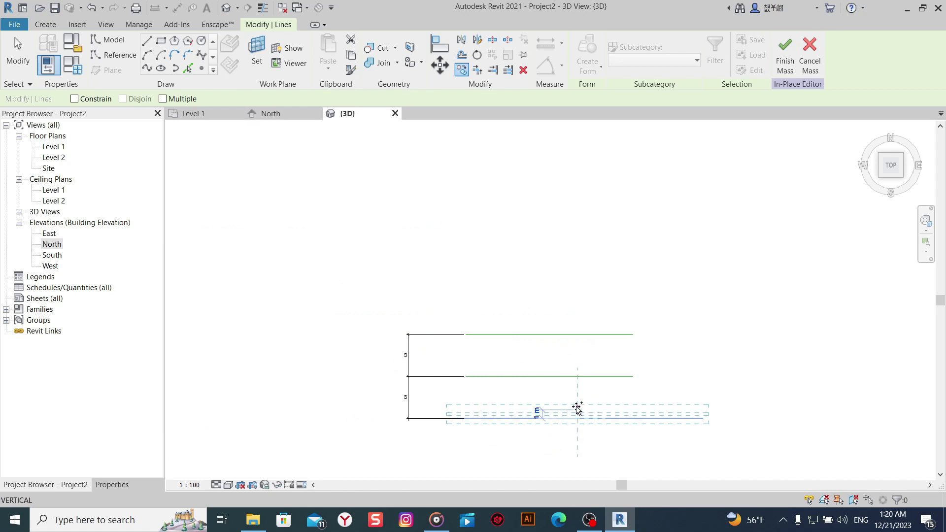
left_click(577, 377)
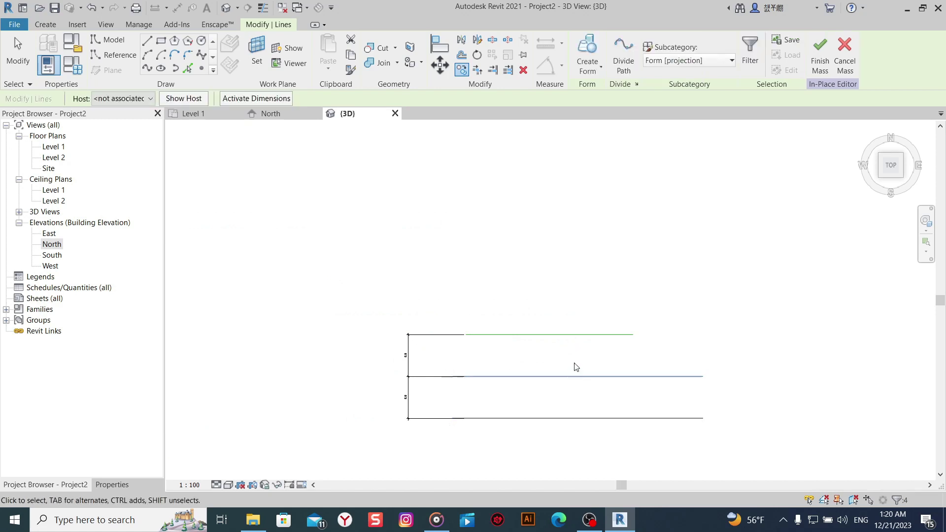
left_click(462, 73)
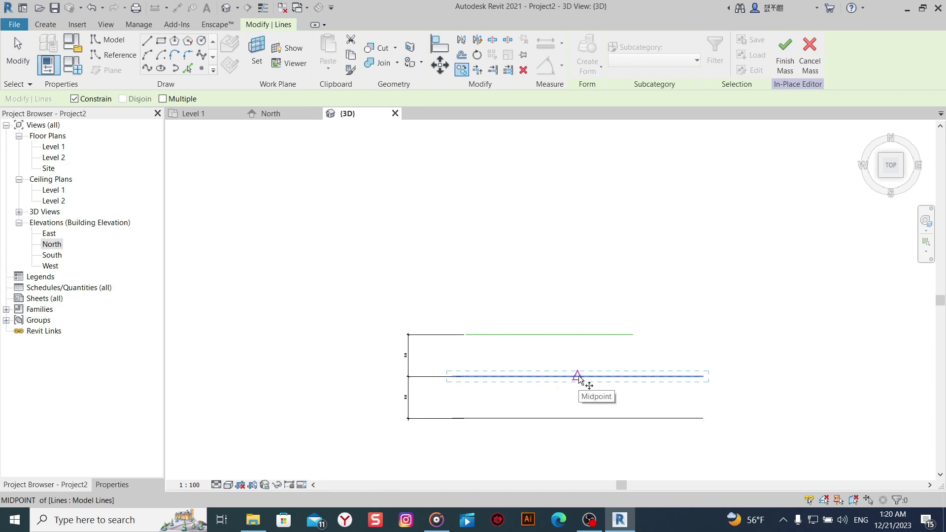
left_click(74, 99)
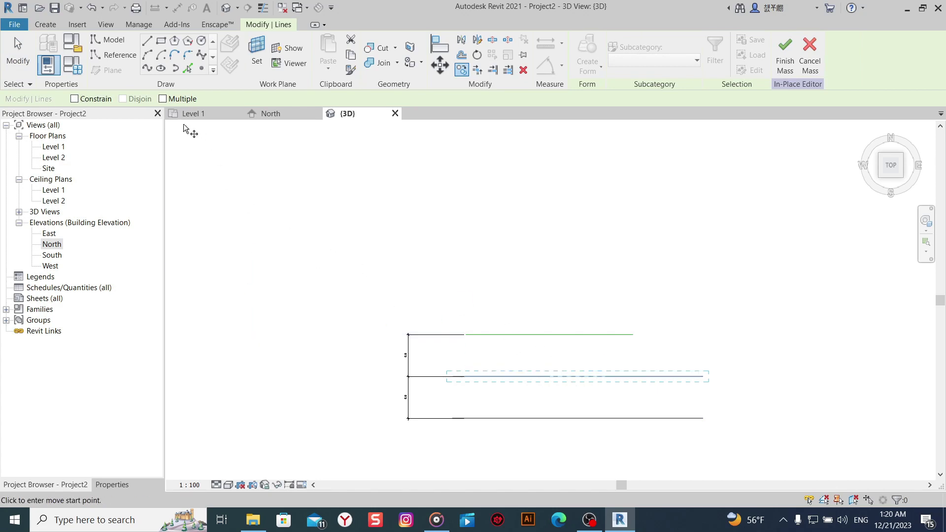
left_click(576, 376)
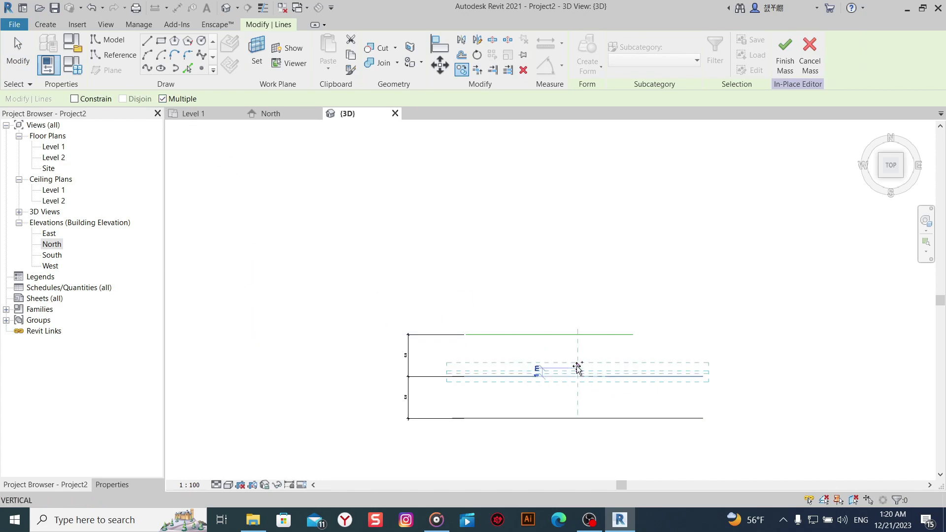
left_click(578, 335)
right_click(565, 270)
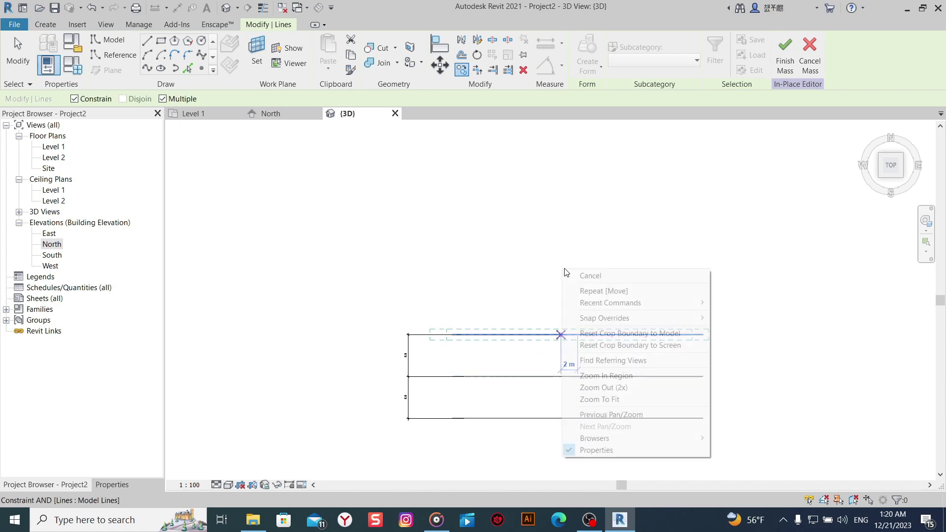
left_click(583, 275)
right_click(608, 284)
left_click(625, 49)
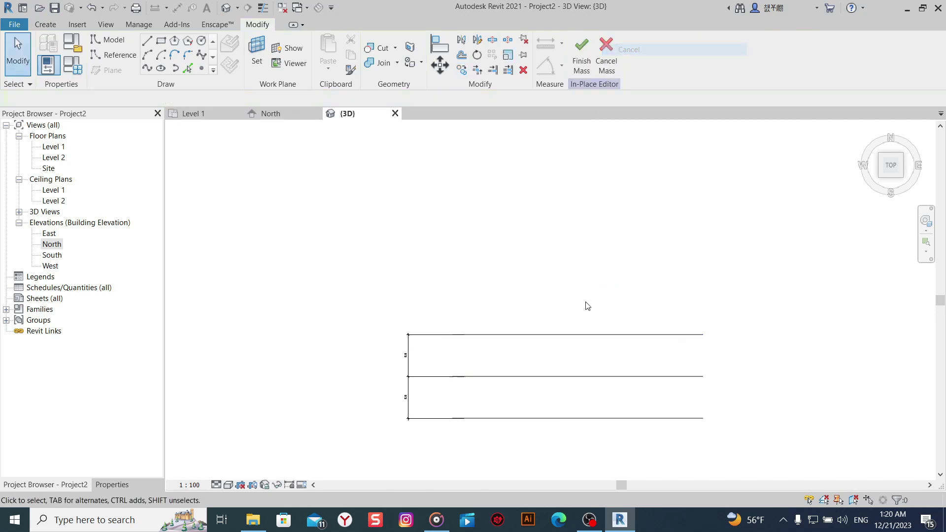
mouse_move(587, 304)
middle_mouse_down("shift")
mouse_move(591, 417)
mouse_move(591, 190)
middle_mouse_up("shift")
Orbit to inspect the three rectangles, briefly selecting the front outline.
middle_click_drag(561, 382, 606, 356, "shift")
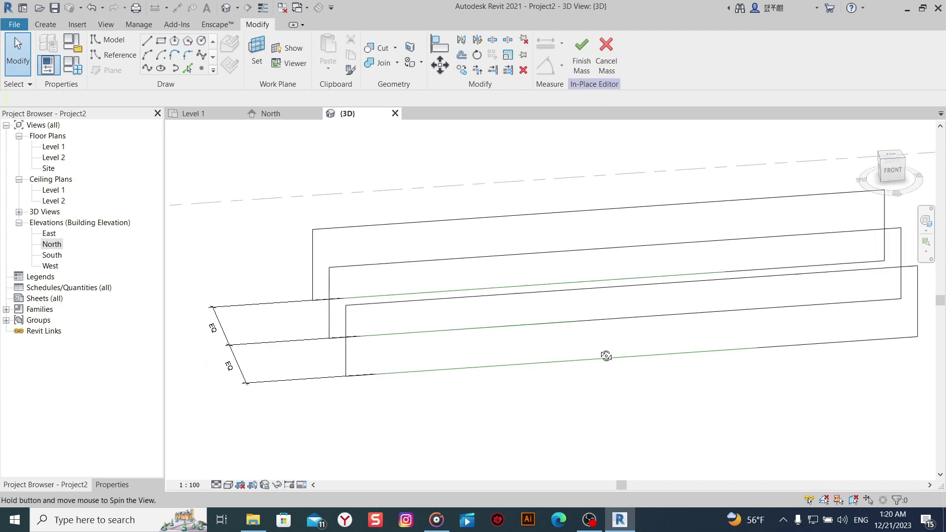
middle_click_drag(546, 352, 511, 407)
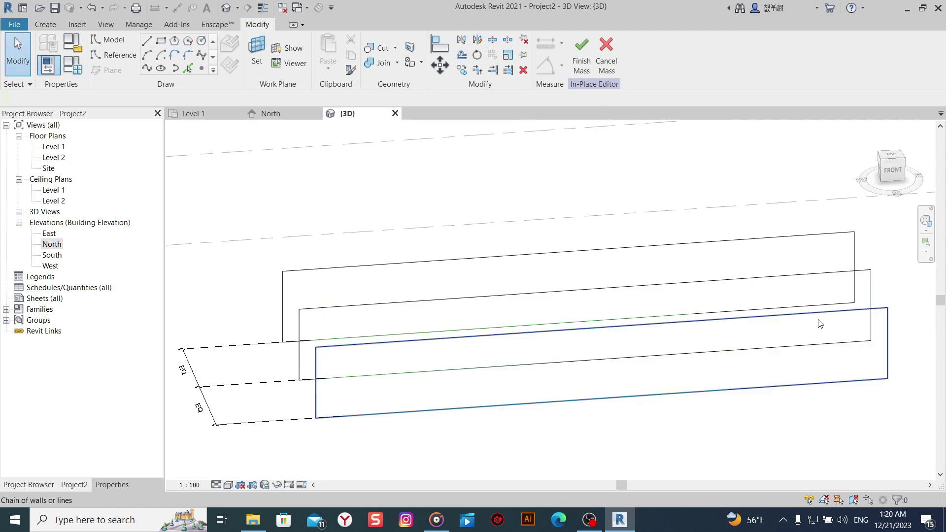
key("Tab")
left_click(860, 317)
left_click(896, 174)
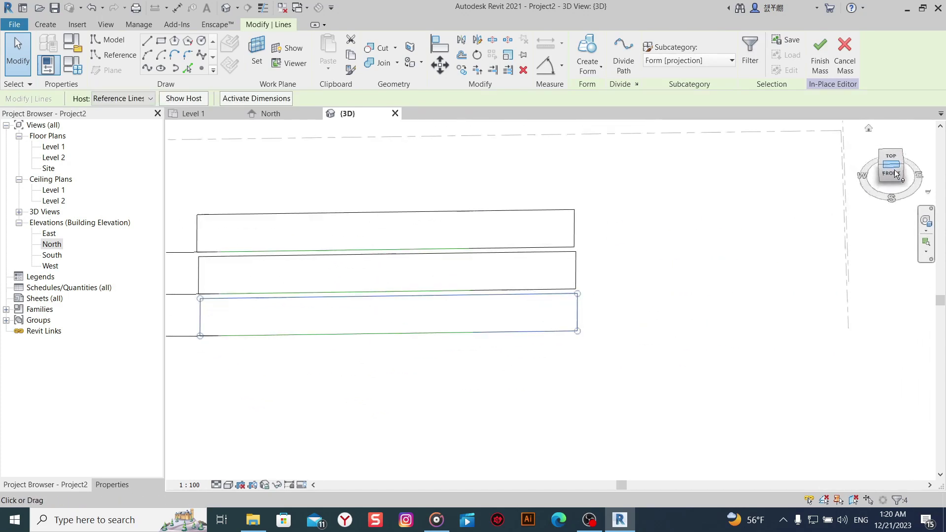
left_click(722, 306)
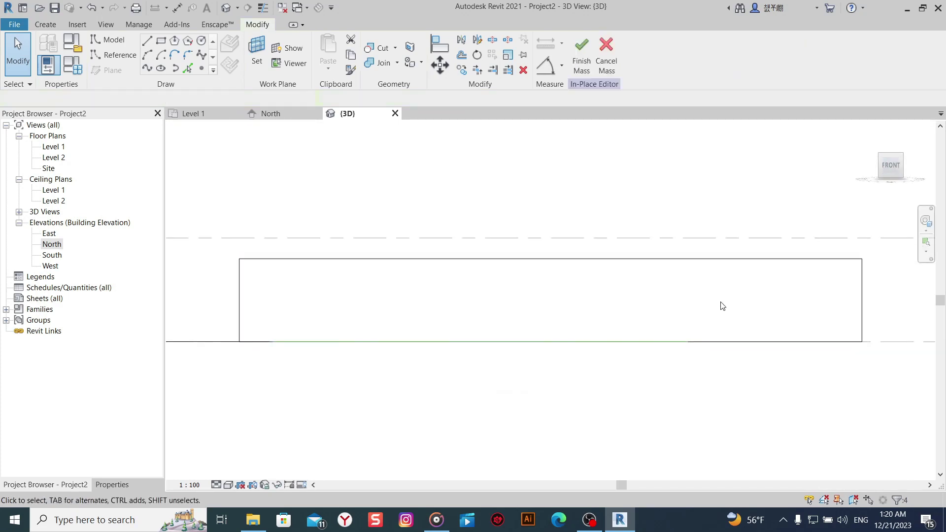
From the TOP view, window-select the two rear rectangles for hiding.
middle_click_drag(736, 306, 737, 359, "shift")
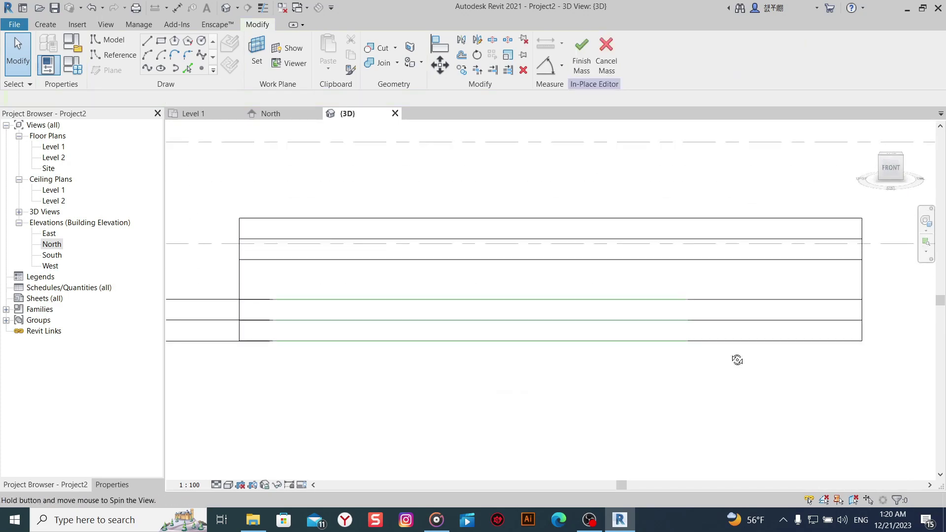
left_click(897, 155)
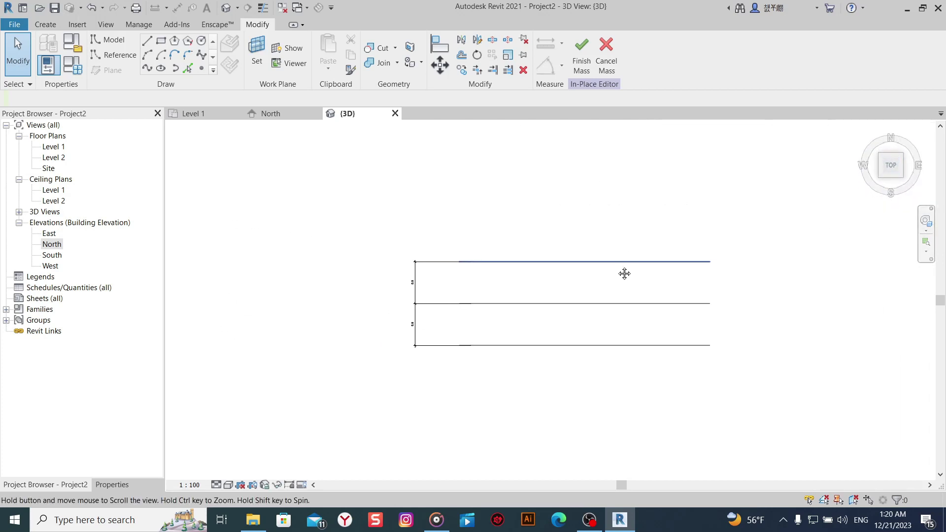
left_click_drag(752, 243, 367, 321)
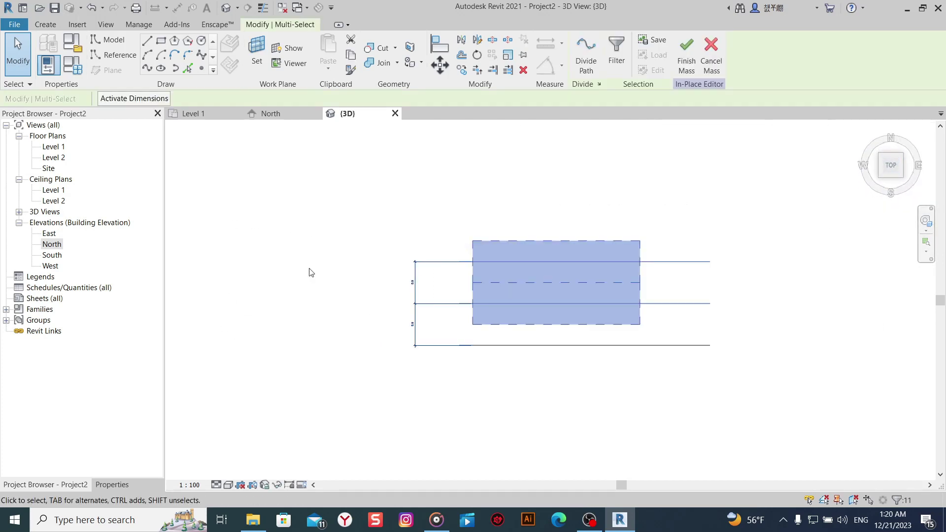
left_click(277, 485)
Hide the two rear rectangles and zoom in on the front rectangle in FRONT view.
left_click(303, 456)
middle_click_drag(353, 410, 481, 284, "shift")
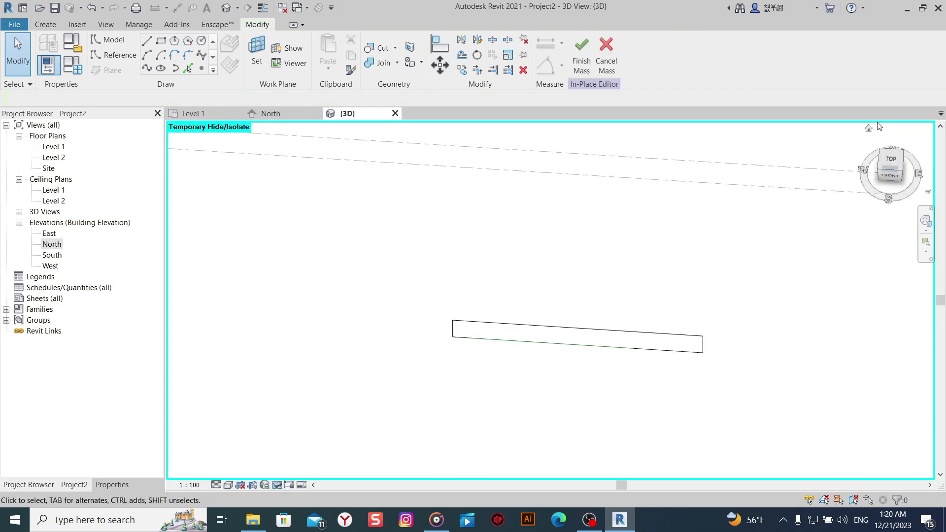
left_click(888, 175)
scroll(557, 294, "up", 3)
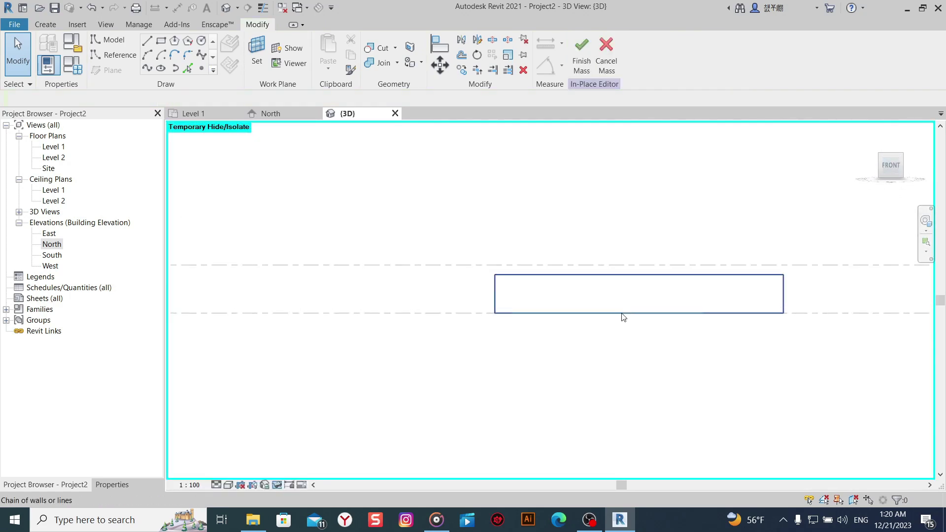
scroll(621, 317, "up", 2)
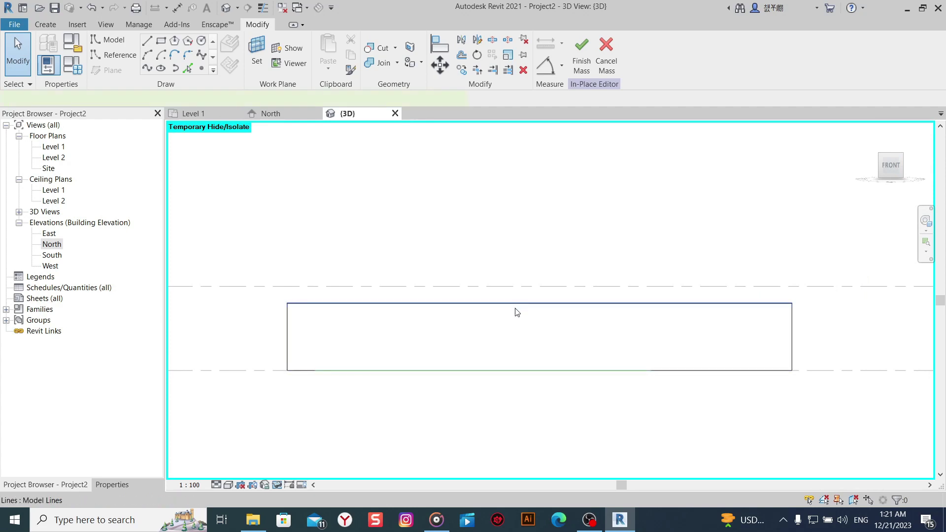
left_click(516, 312)
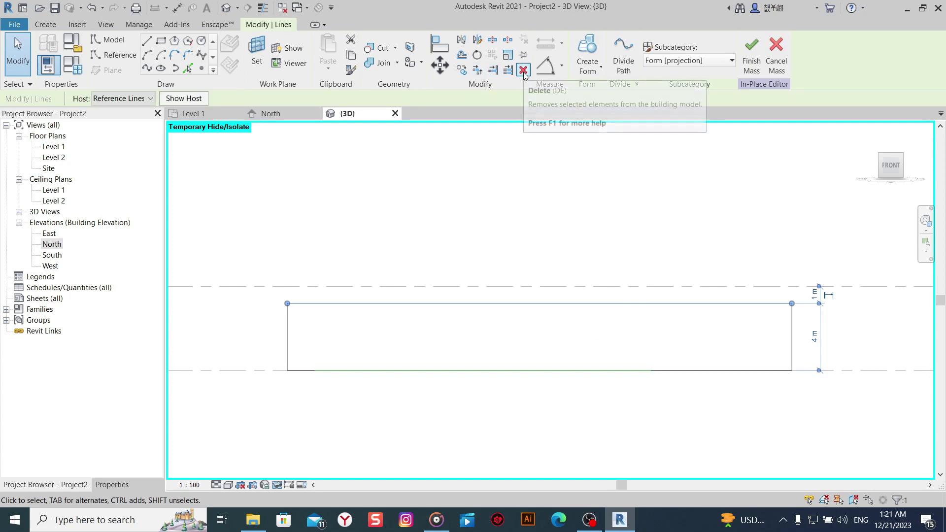
Draw a wavy spline across the rectangle's top, from the top-right to the top-left corner.
left_click(200, 57)
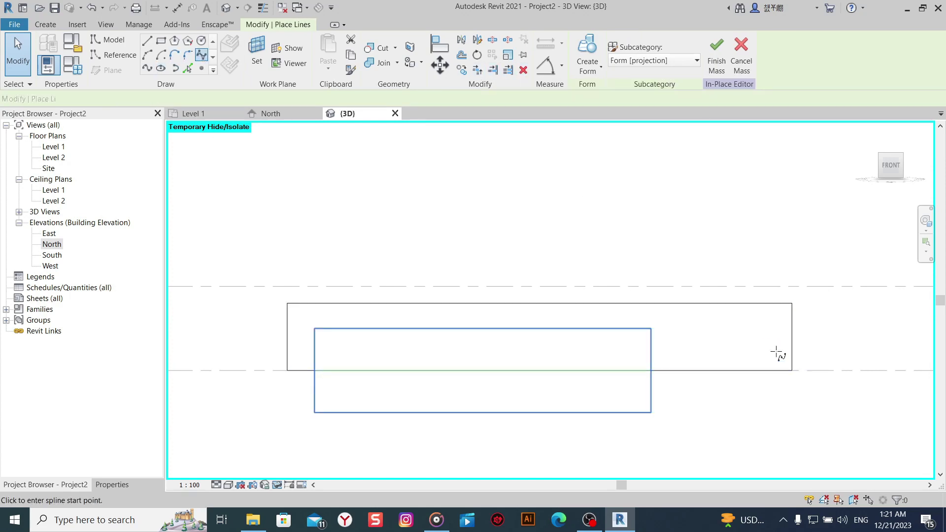
left_click(792, 303)
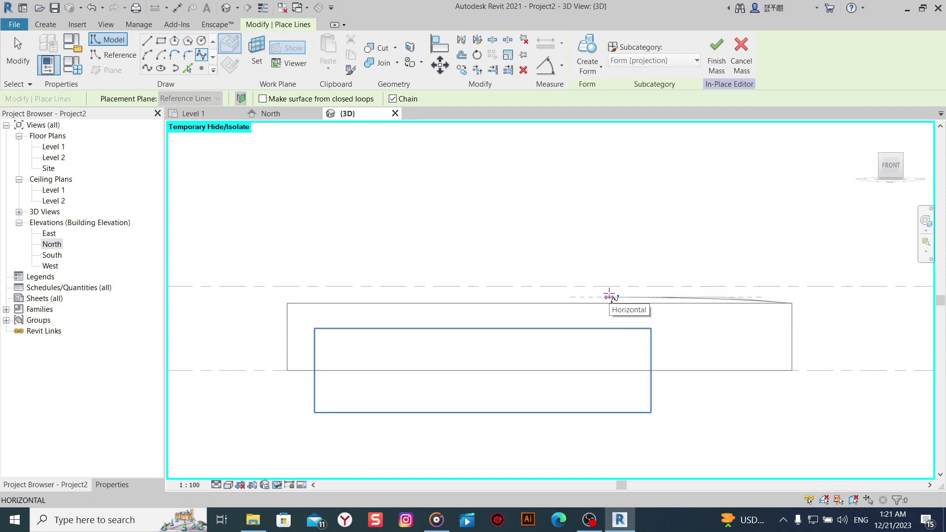
scroll(604, 287, "up", 3)
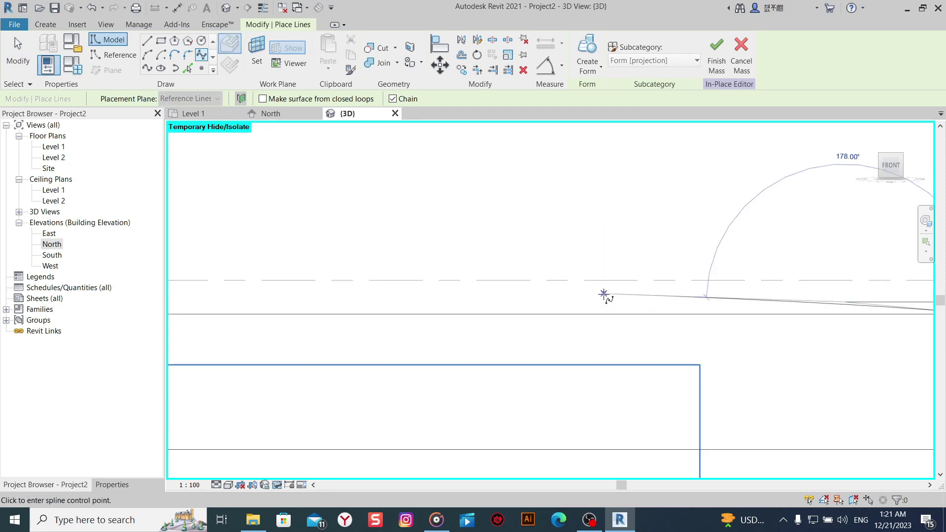
left_click(597, 294)
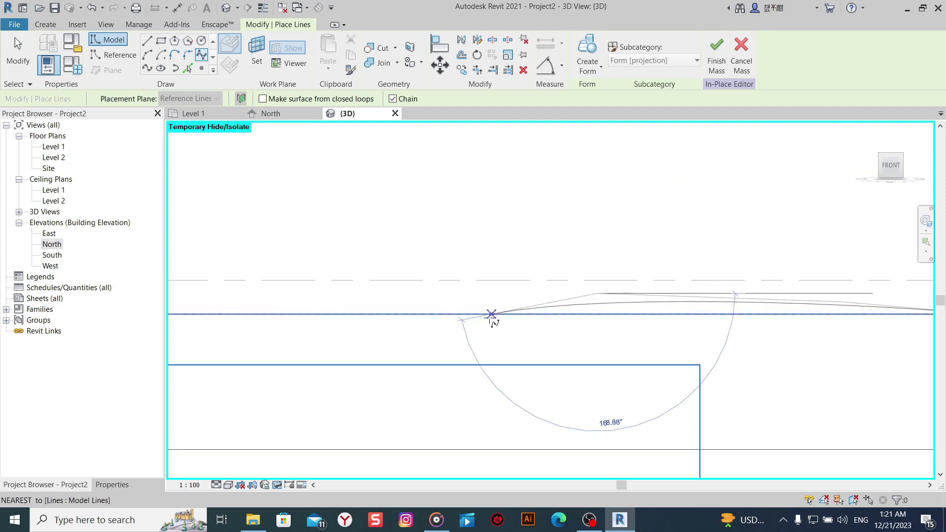
left_click(476, 321)
middle_click_drag(365, 332, 488, 330)
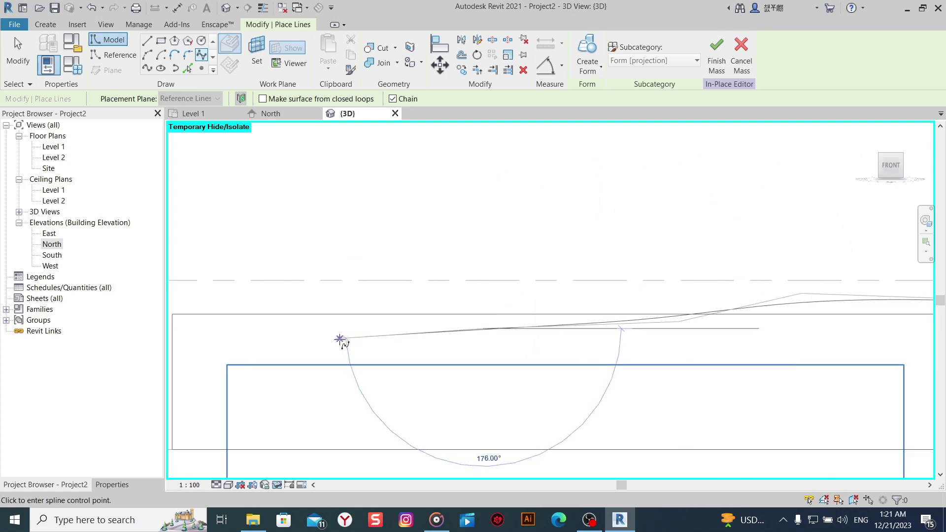
left_click(172, 315)
right_click(383, 189)
left_click(412, 196)
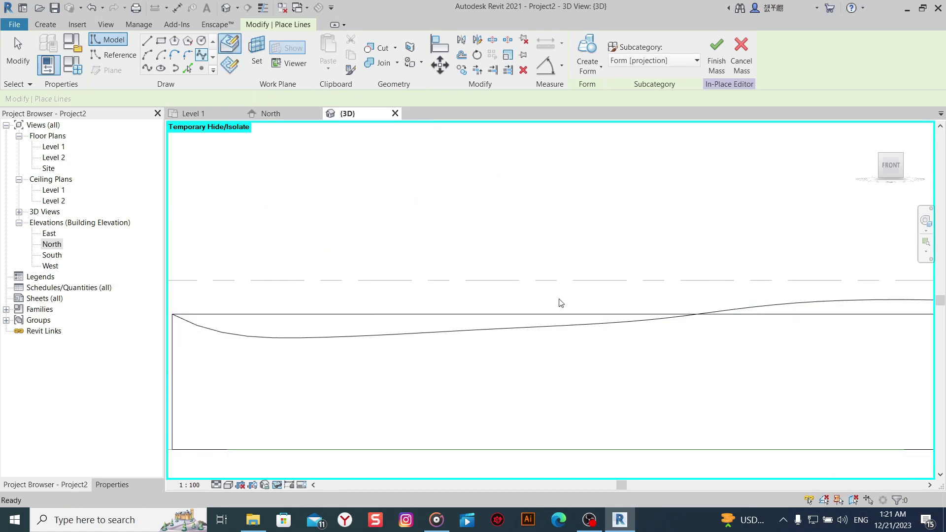
scroll(555, 321, "down", 2)
left_click(476, 331)
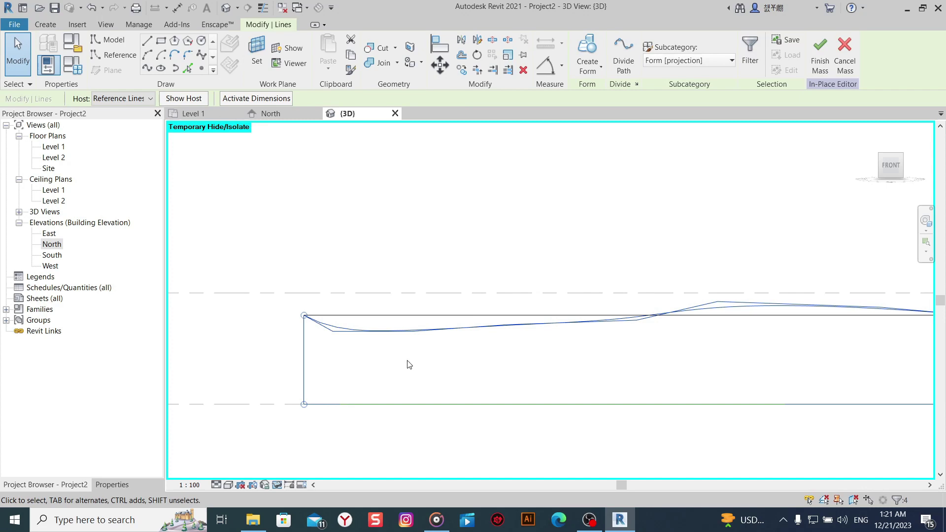
Deepen the spline's left trough and snap its crest onto the Level 2 line.
left_click(420, 332)
left_click_drag(413, 339, 419, 348)
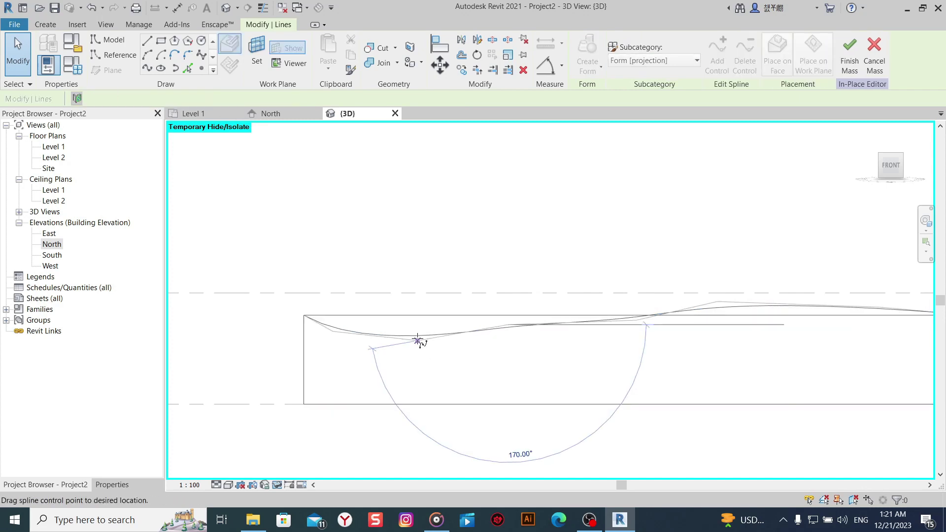
left_click_drag(512, 330, 518, 332)
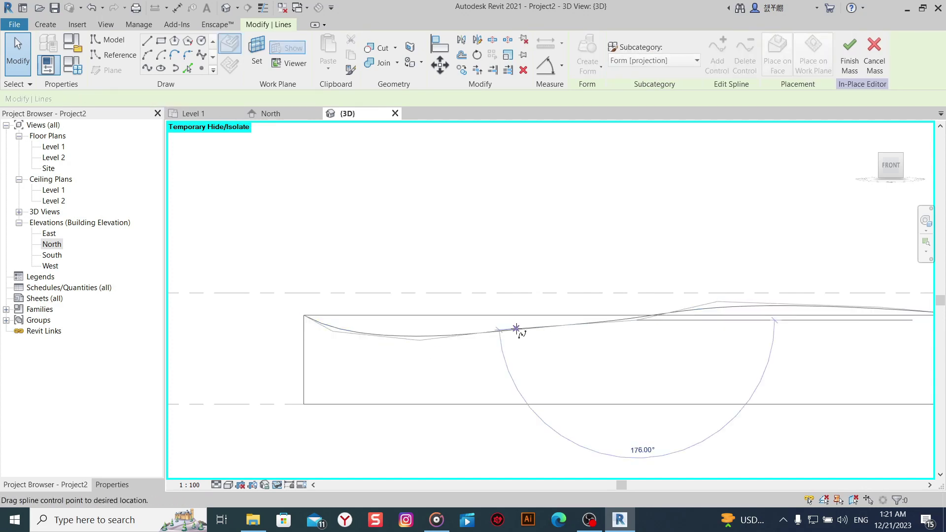
middle_click_drag(697, 330, 564, 325)
left_click_drag(510, 324, 513, 302)
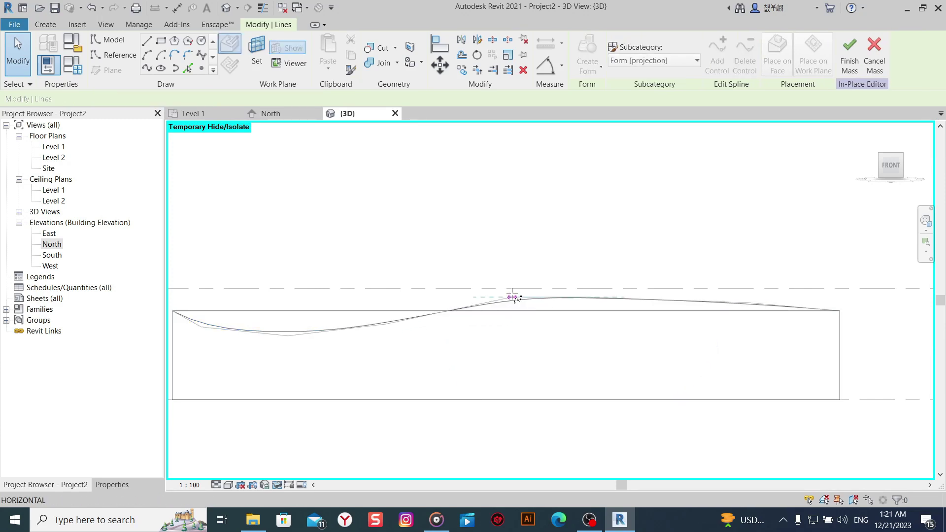
left_click_drag(597, 295, 600, 291)
key("Escape")
left_click(754, 304)
key("Escape")
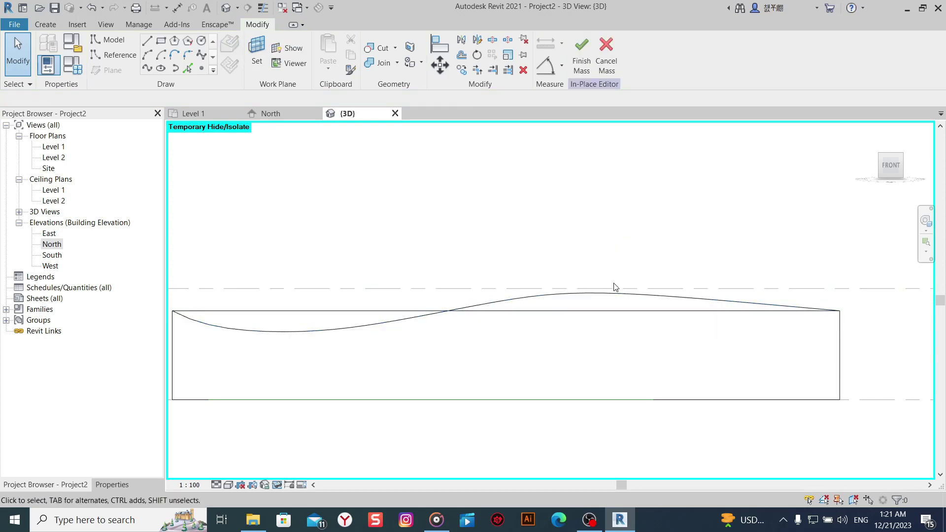
Refine the trough, leftmost and crest control points of the spline.
left_click(616, 295)
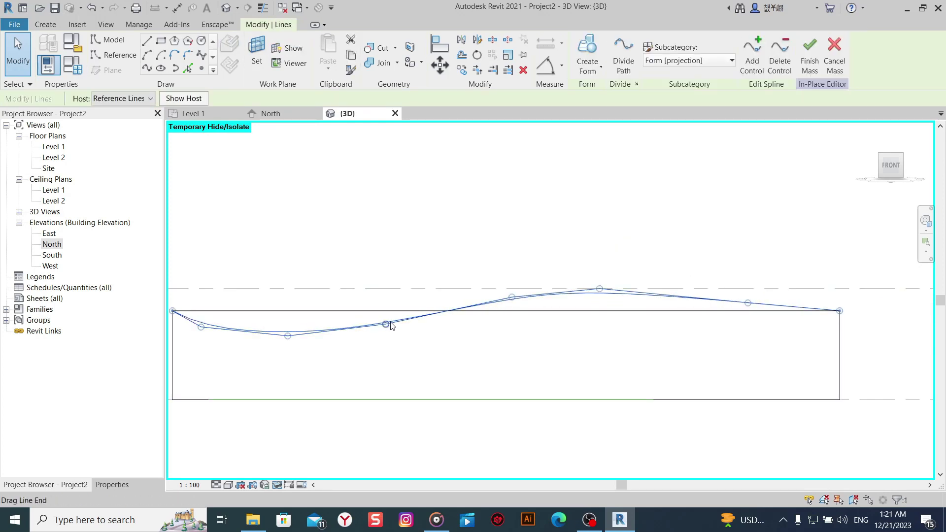
left_click_drag(390, 325, 401, 325)
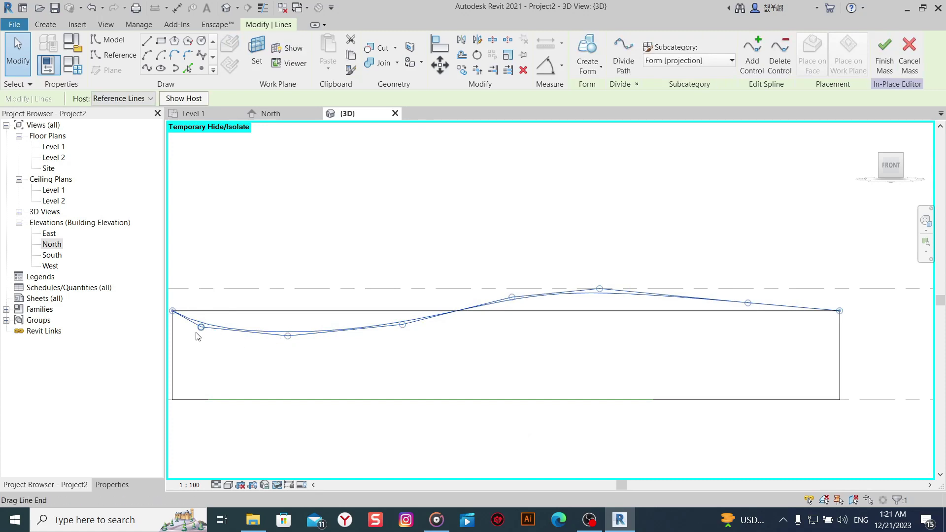
left_click_drag(200, 327, 208, 333)
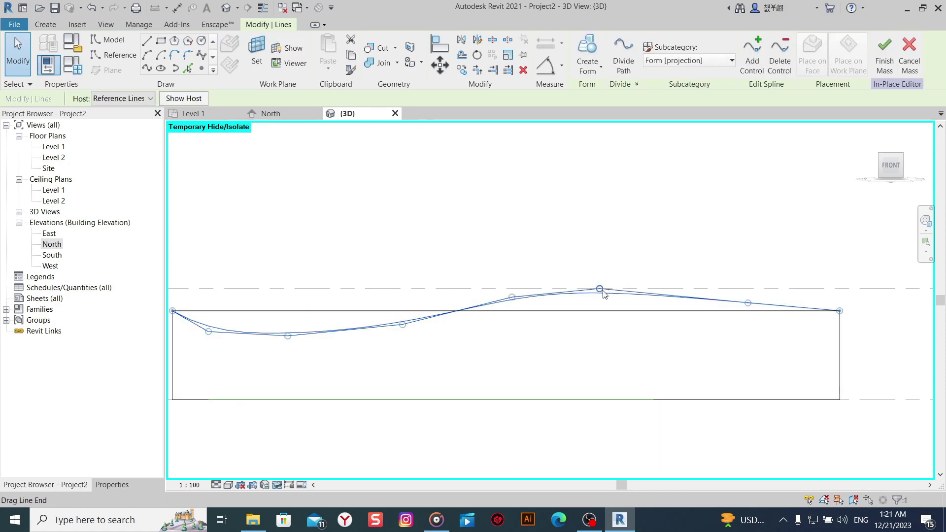
left_click_drag(601, 289, 606, 281)
left_click(669, 265)
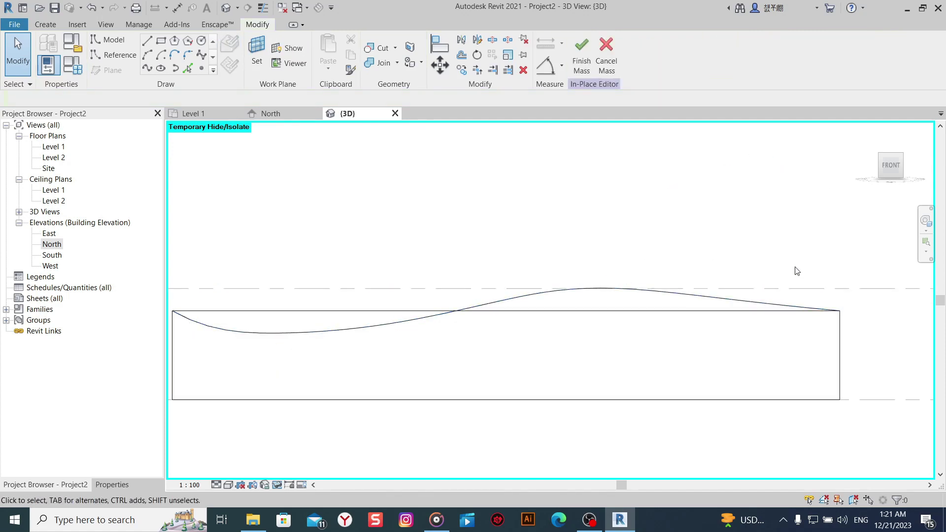
Fine-tune the rising, crest and descending control points into a smooth S-wave.
left_click(526, 305)
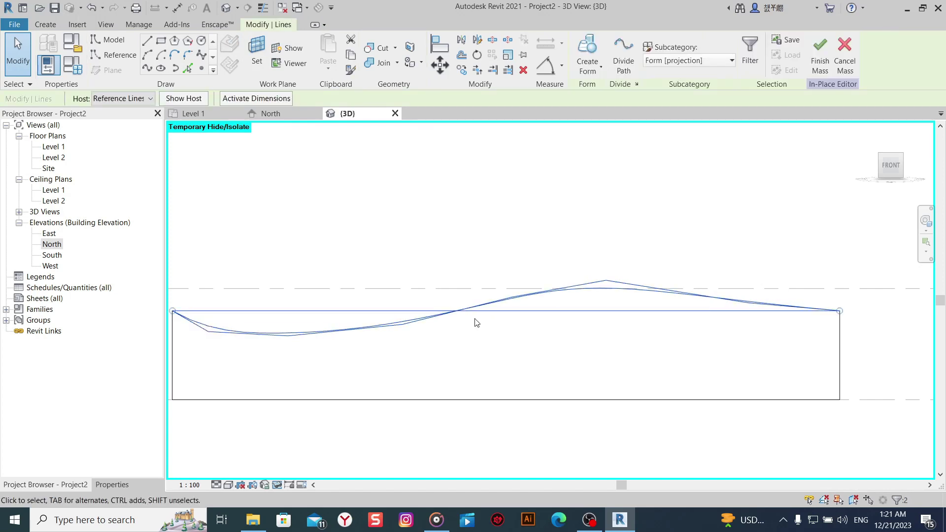
key("Escape")
left_click(577, 290)
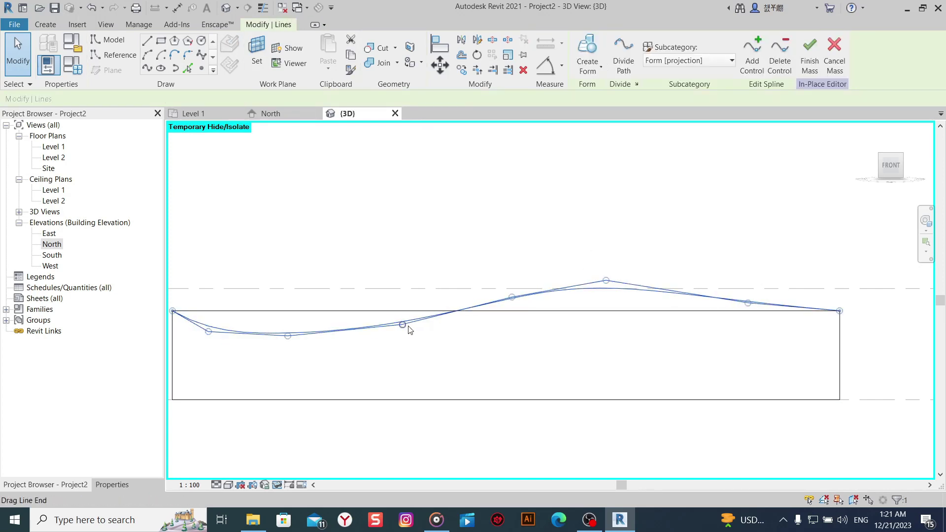
left_click_drag(409, 326, 412, 328)
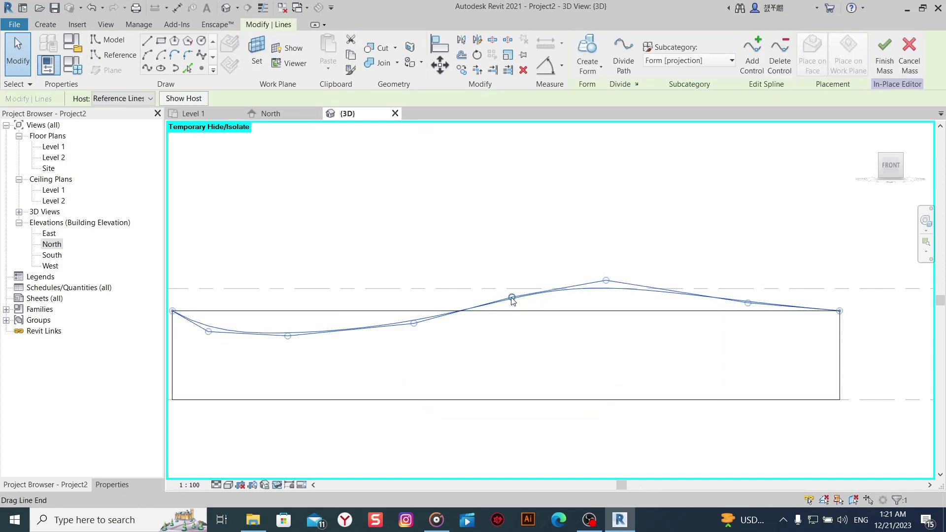
left_click_drag(510, 299, 511, 288)
left_click_drag(606, 281, 613, 274)
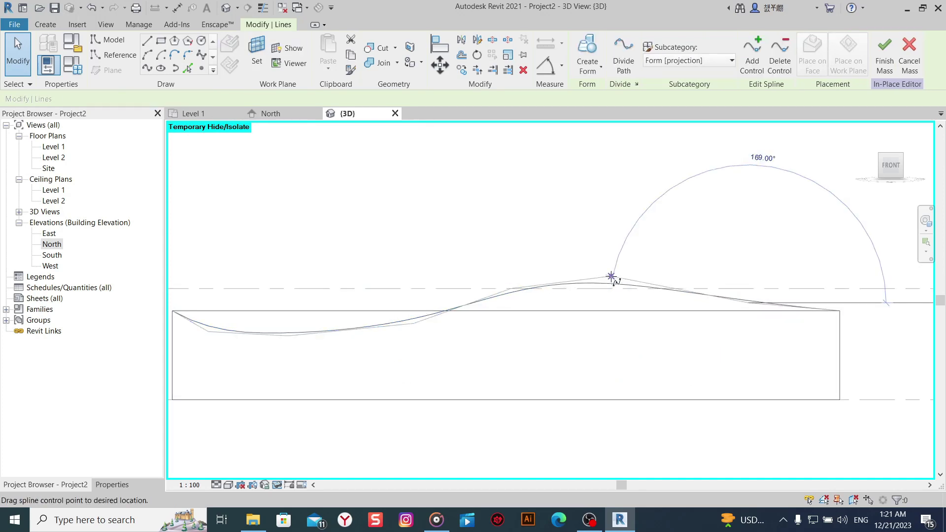
left_click(736, 267)
left_click(739, 300)
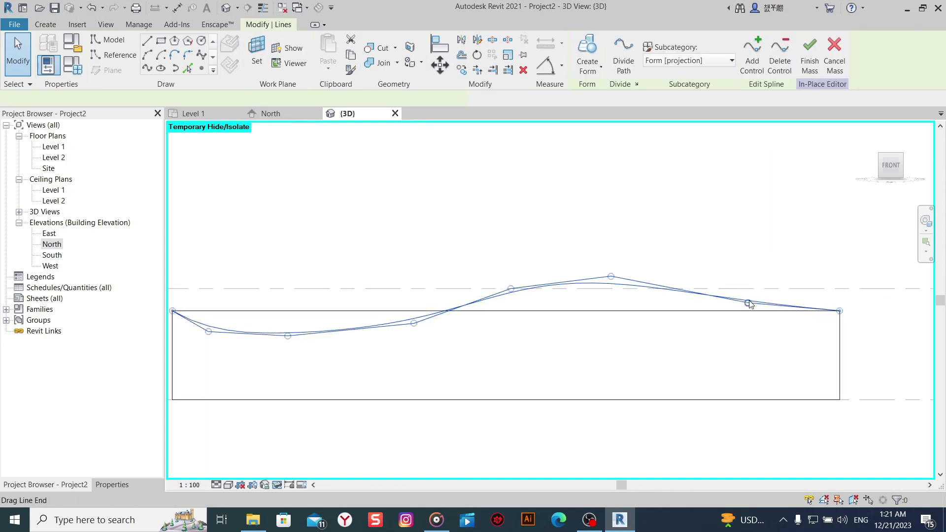
left_click_drag(749, 299, 754, 289)
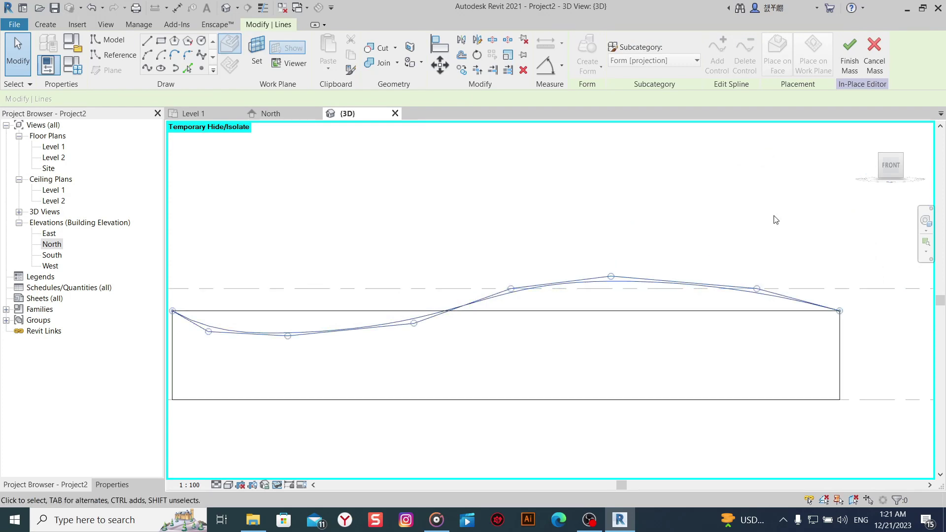
left_click(772, 221)
Highlight the lower rectangle's straight top edge by cycling the selection with Tab.
scroll(756, 232, "down", 2)
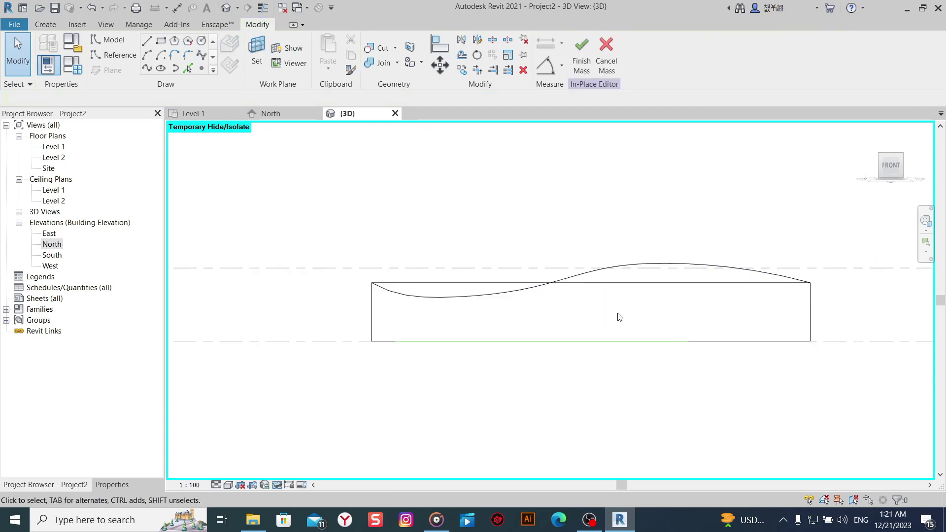
left_click(497, 288)
left_click(494, 211)
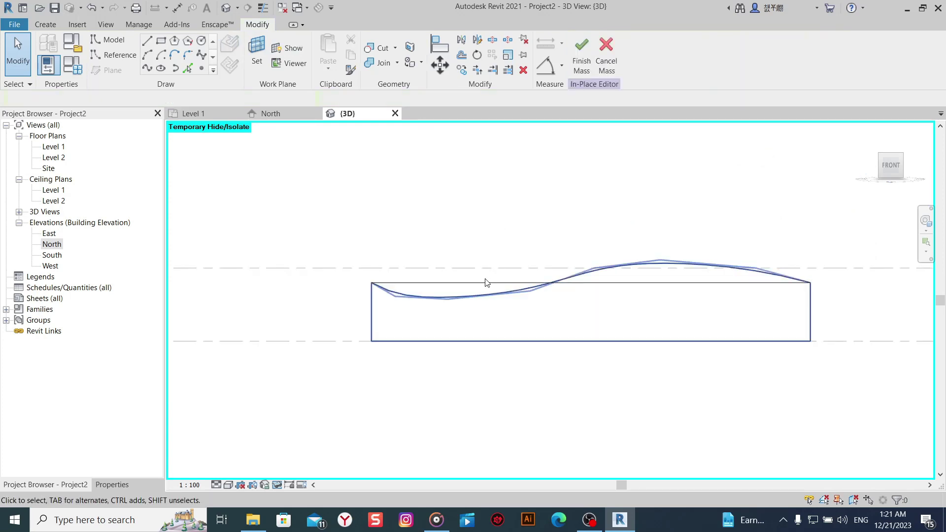
key("Tab")
key("Tab")
key("Tab")
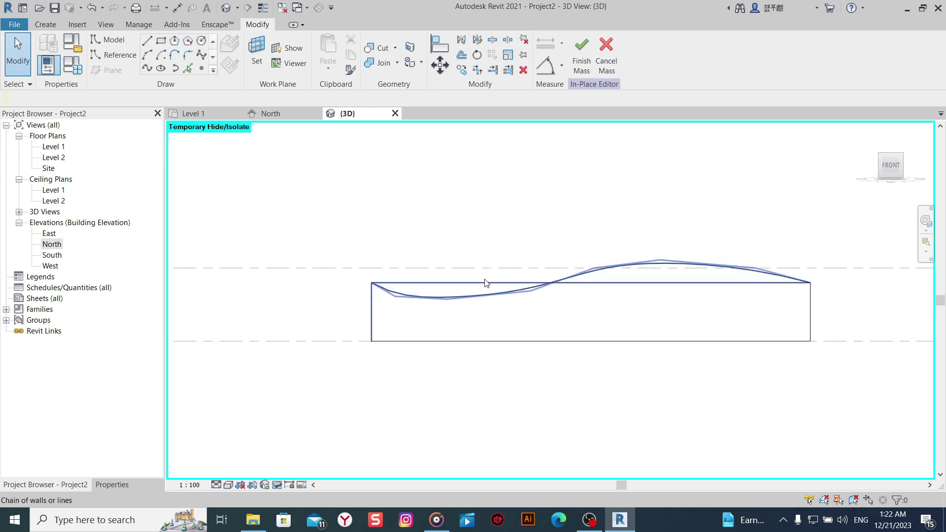
key("Tab")
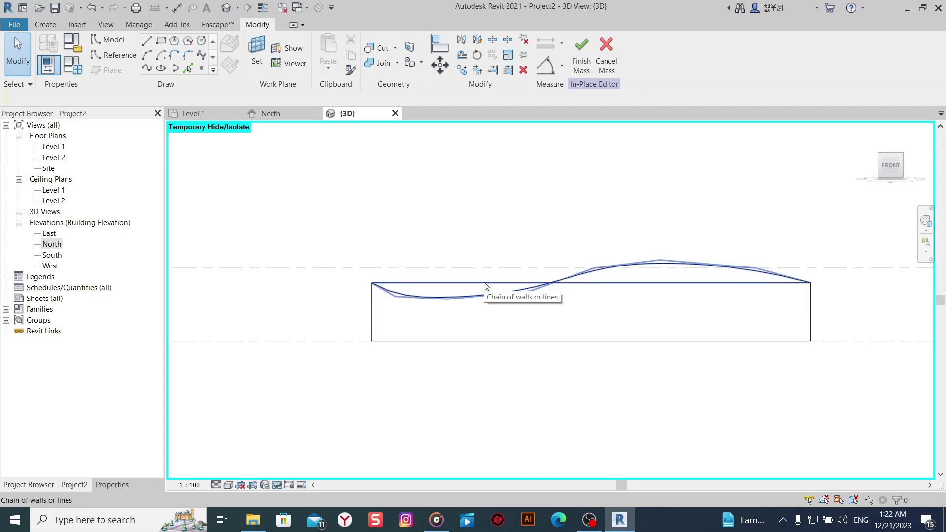
scroll(478, 284, "up", 2)
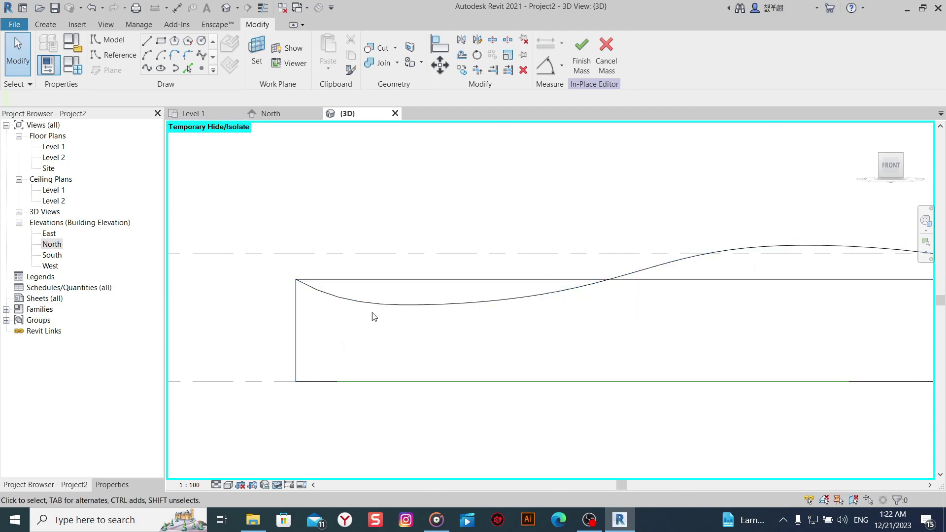
scroll(542, 316, "down", 2)
scroll(590, 325, "right", 3, "shift")
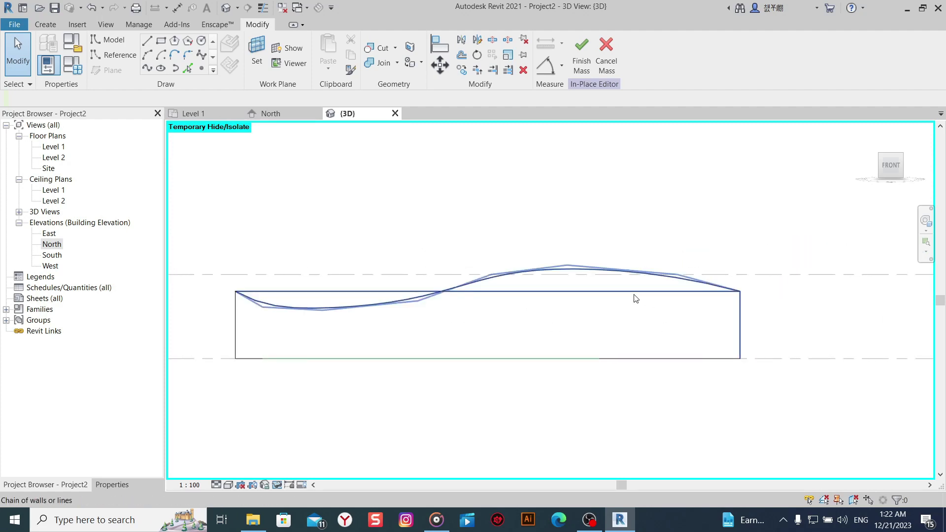
Delete the straight top line so the spline forms the top, then clear the selection.
left_click(646, 298)
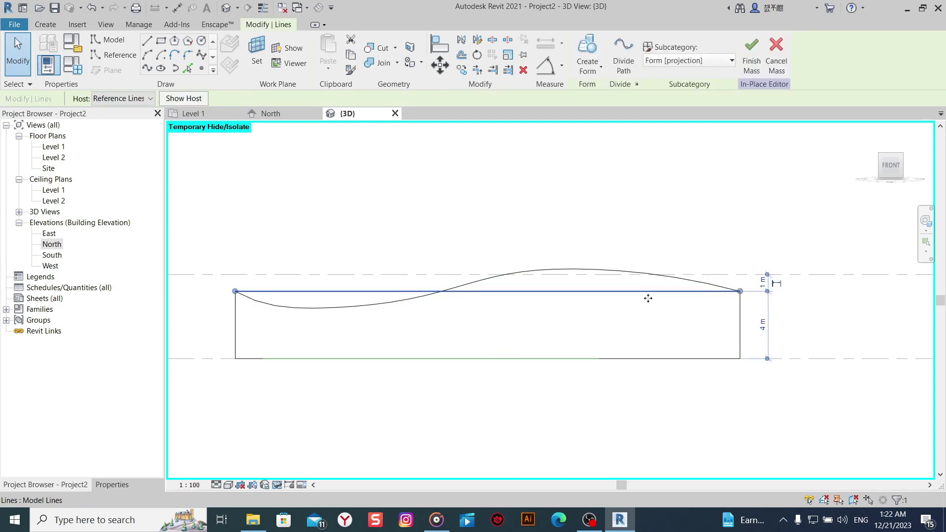
left_click(523, 70)
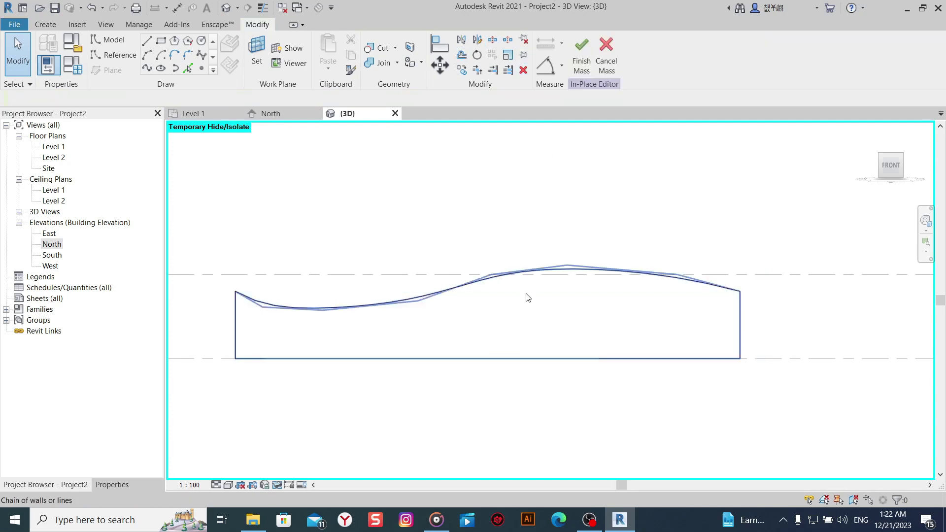
left_click(296, 310)
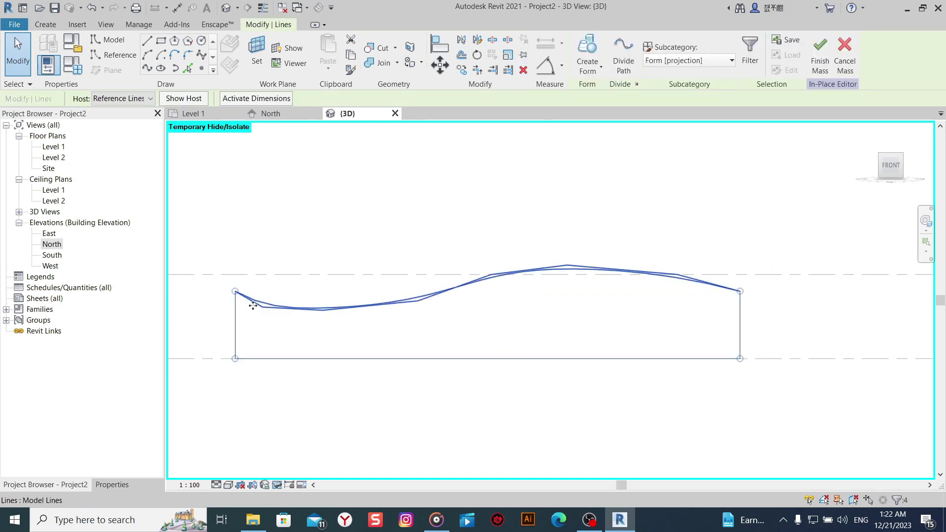
scroll(264, 302, "up", 3)
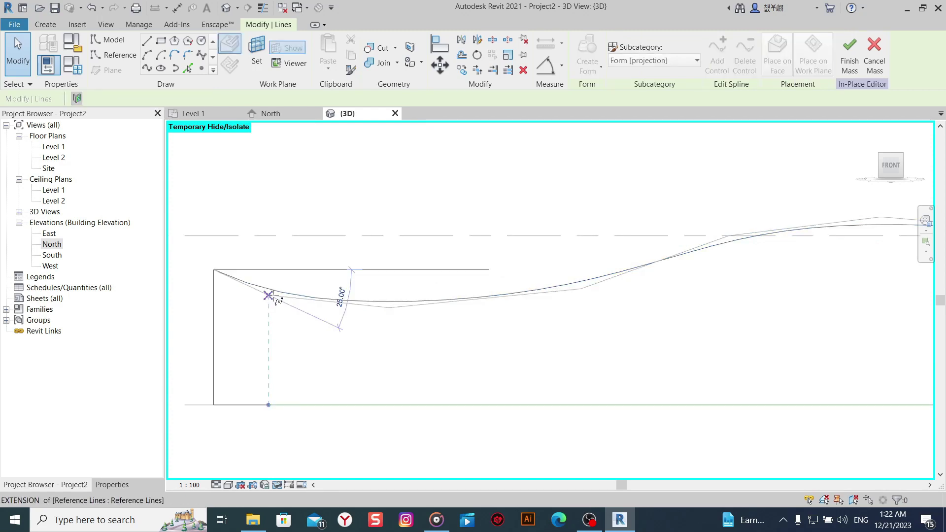
key("Escape")
scroll(353, 239, "down", 3)
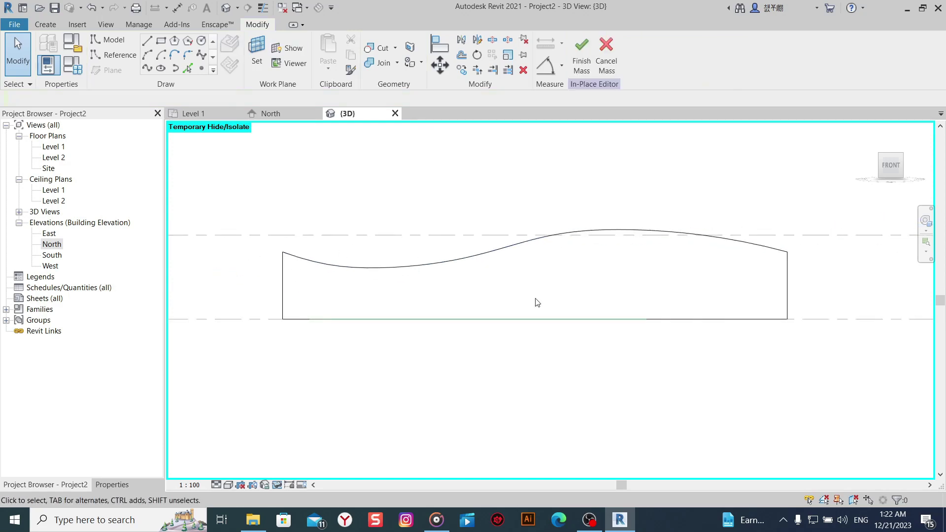
Reset Temporary Hide/Isolate so all three stacked profiles reappear.
middle_click_drag(641, 280, 640, 345, "shift")
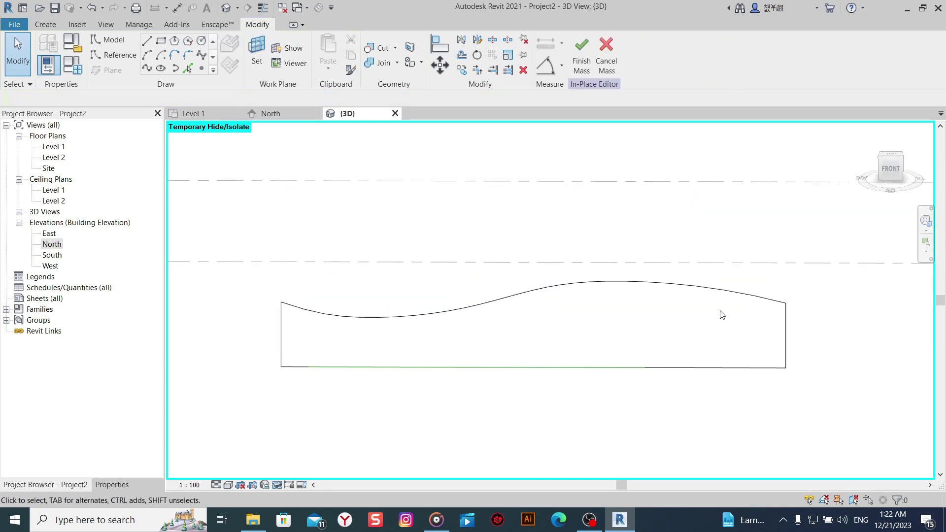
left_click(265, 484)
left_click(311, 470)
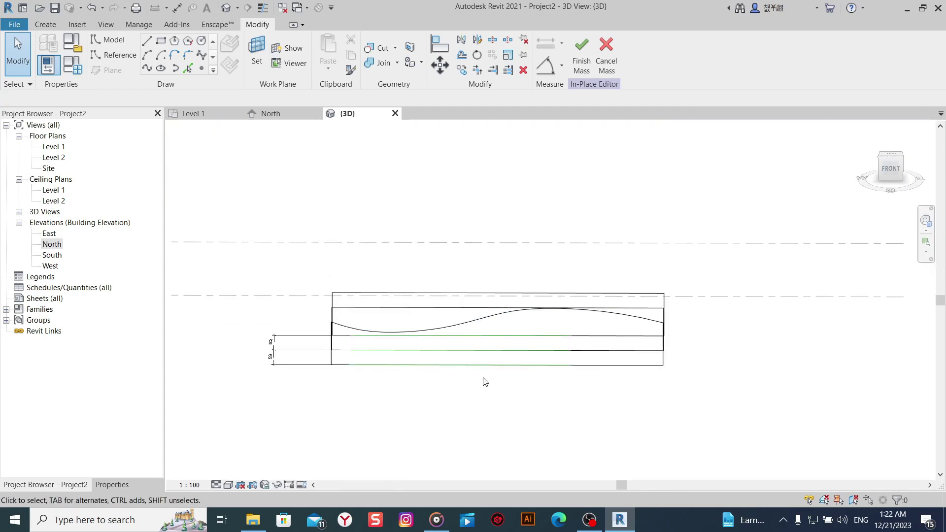
Inspect the three profiles from the Top view and oblique orbits.
middle_click_drag(485, 382, 821, 251, "shift")
left_click(893, 153)
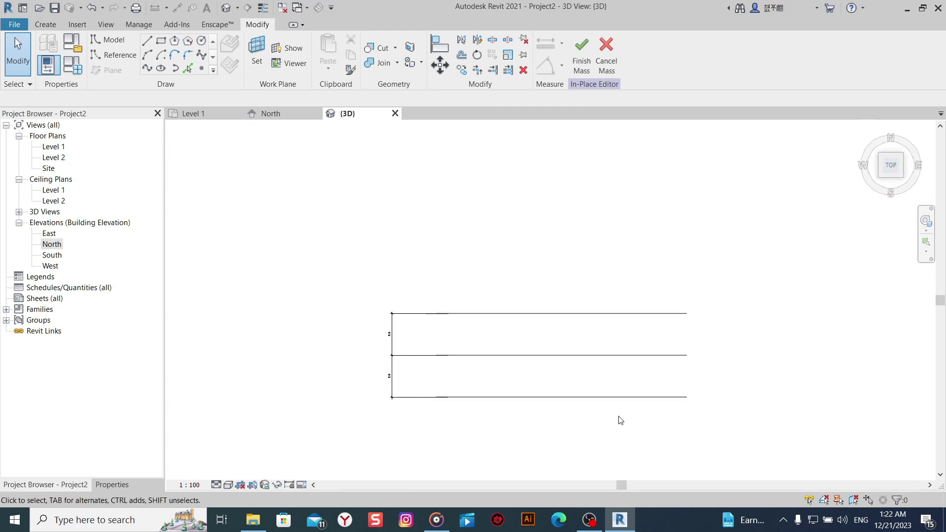
mouse_move(608, 422)
middle_mouse_down("shift")
mouse_move(608, 281)
mouse_move(619, 344)
middle_mouse_up("shift")
middle_click_drag(499, 393, 443, 386, "shift")
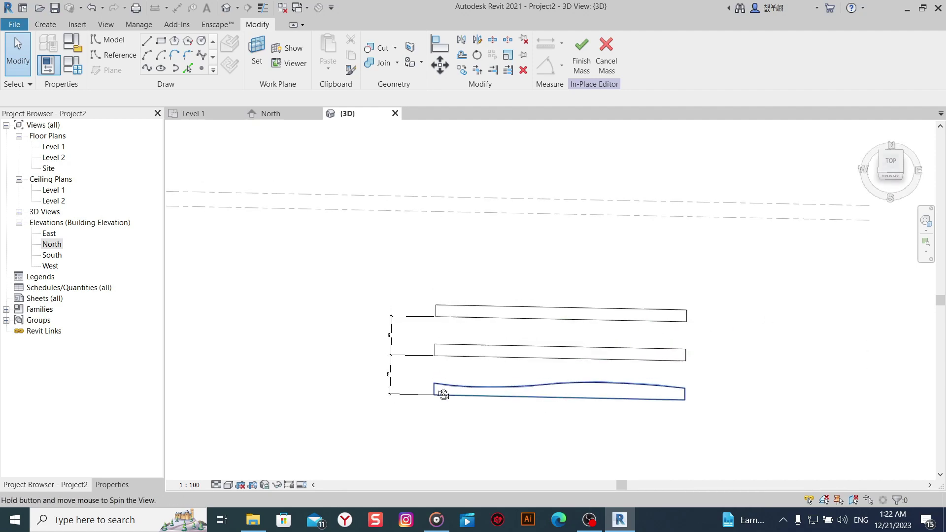
scroll(492, 371, "up", 3)
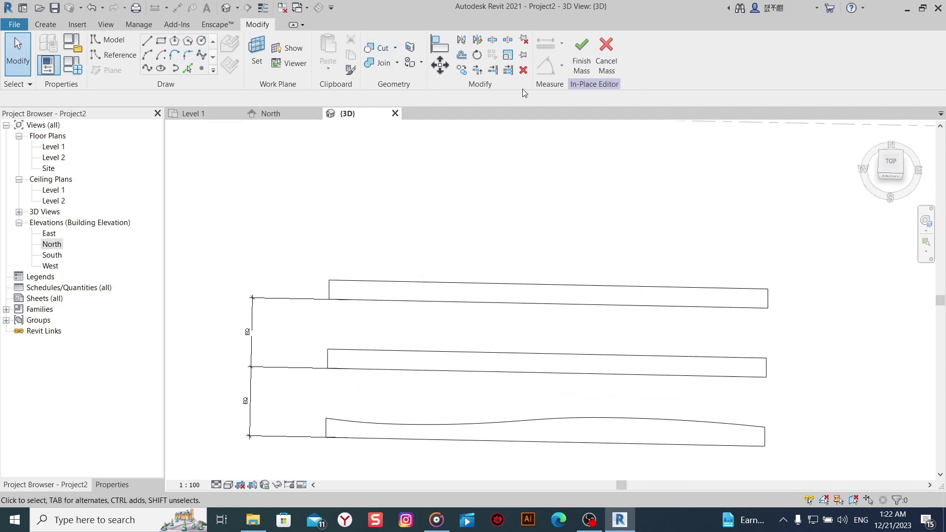
left_click(258, 48)
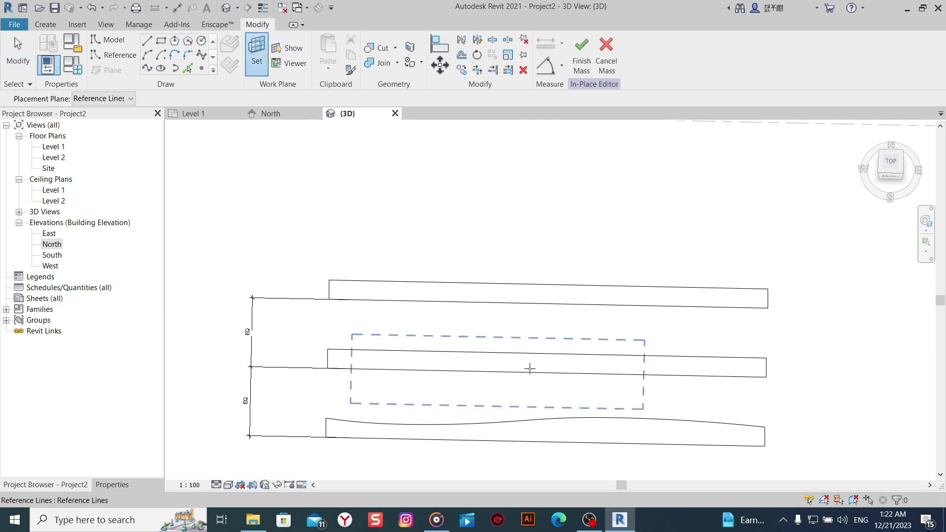
Set the work plane to the middle reference line and show it.
left_click(530, 368)
middle_click_drag(611, 359, 619, 254, "shift")
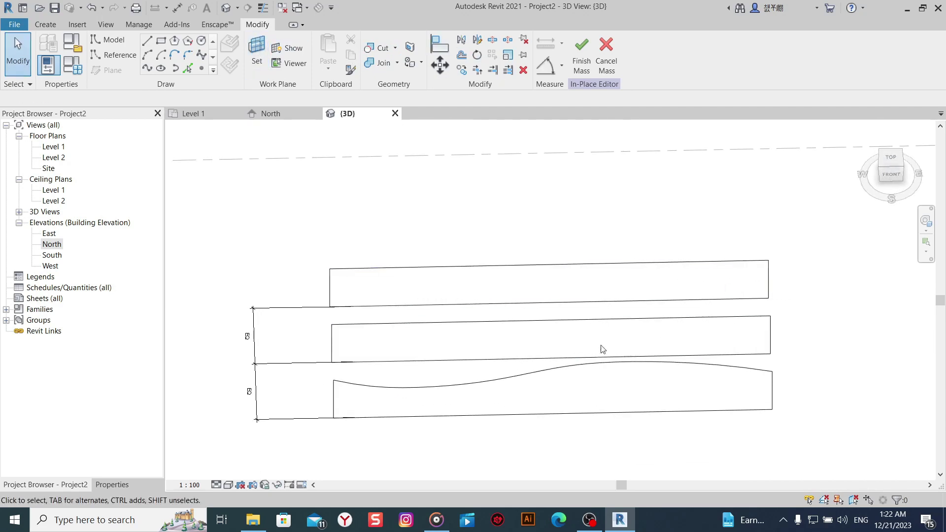
left_click(257, 49)
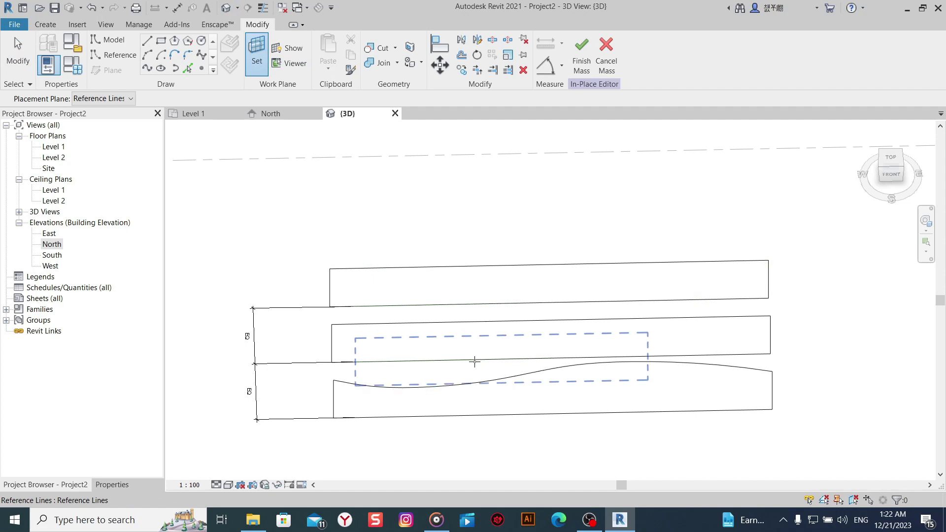
left_click(475, 365)
left_click(285, 49)
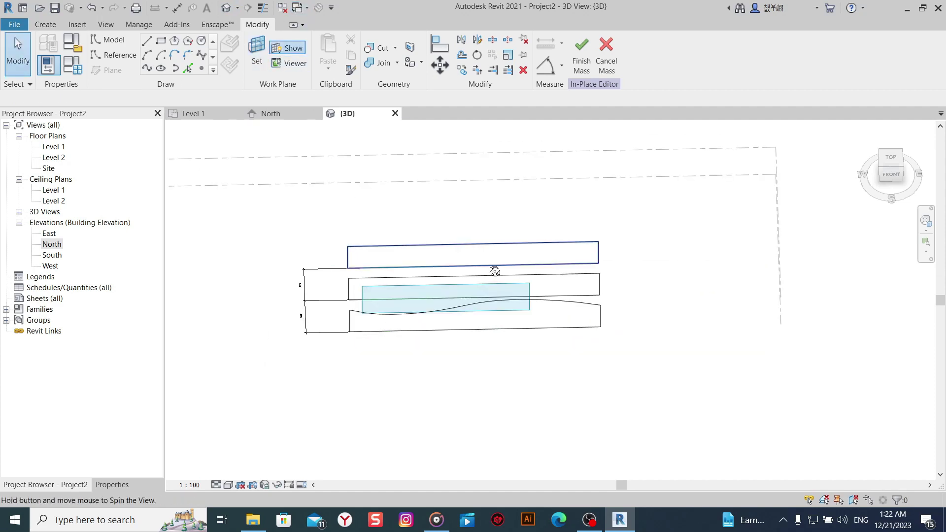
mouse_move(493, 271)
middle_mouse_down("shift")
mouse_move(439, 211)
mouse_move(528, 237)
mouse_move(545, 220)
middle_mouse_up("shift")
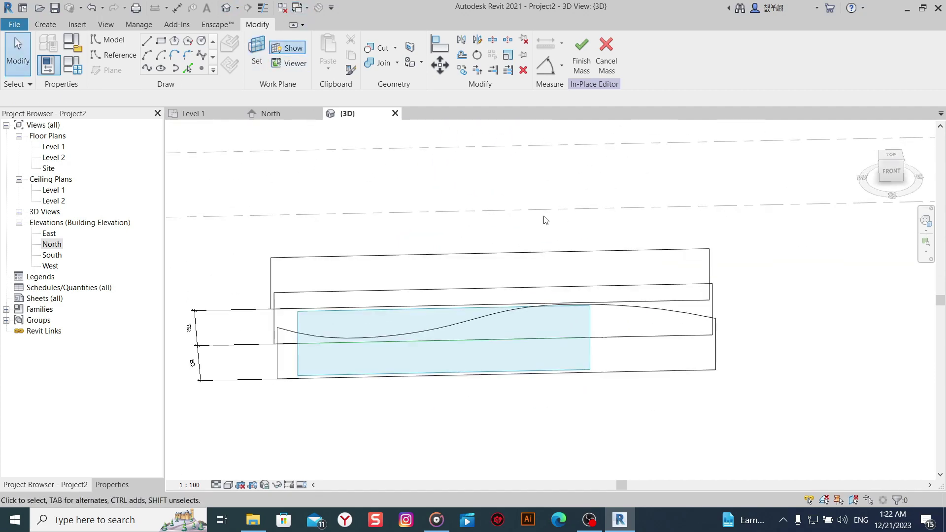
Isolate the middle profile and view it centred straight from the front.
left_click(890, 172)
left_click(891, 157)
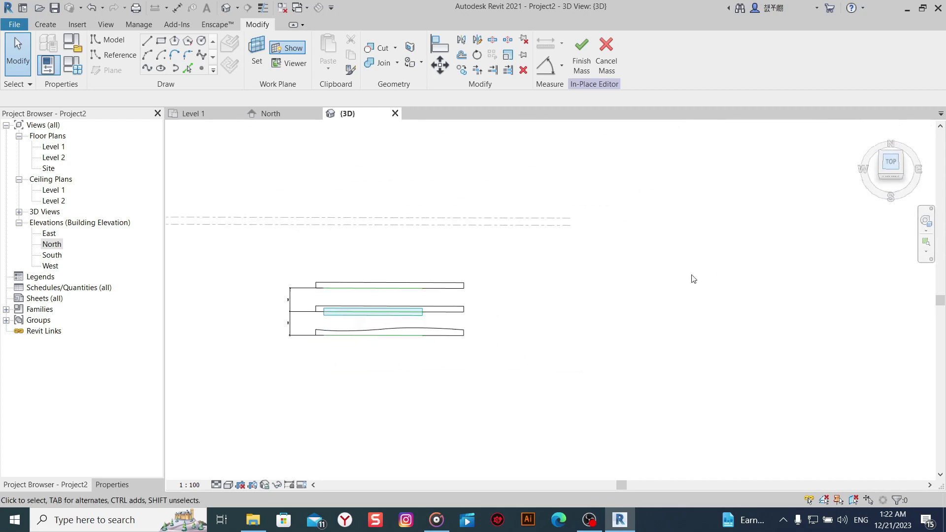
left_click_drag(745, 290, 610, 309)
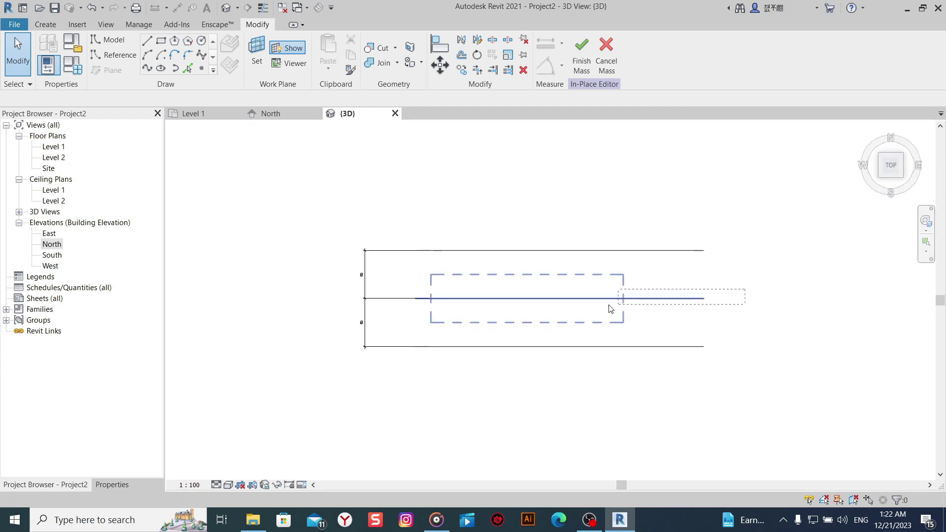
left_click_drag(387, 314, 387, 314)
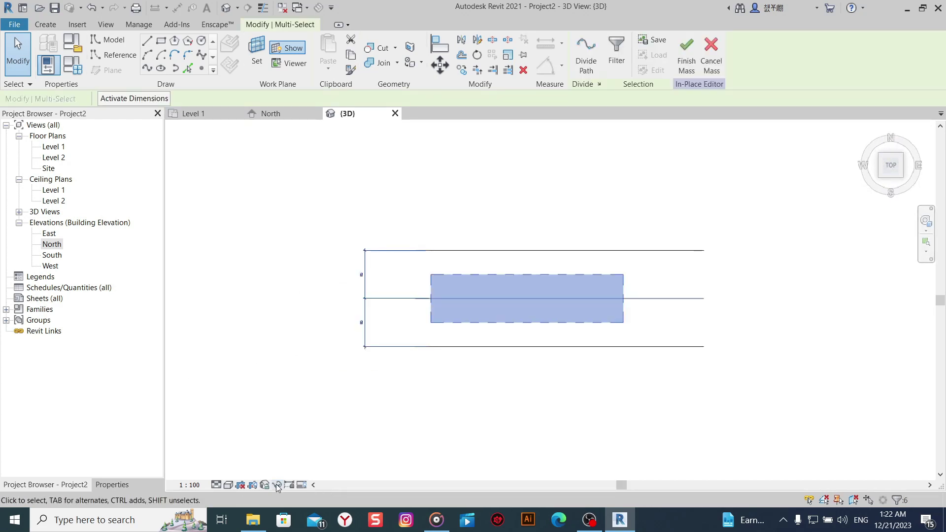
left_click(276, 484)
left_click(315, 449)
middle_click_drag(327, 448, 551, 249, "shift")
left_click(694, 340)
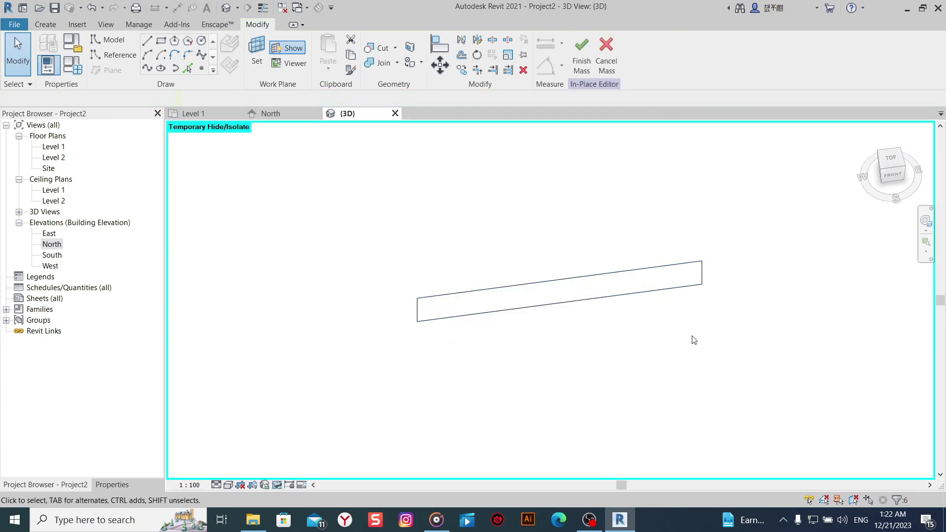
left_click(893, 174)
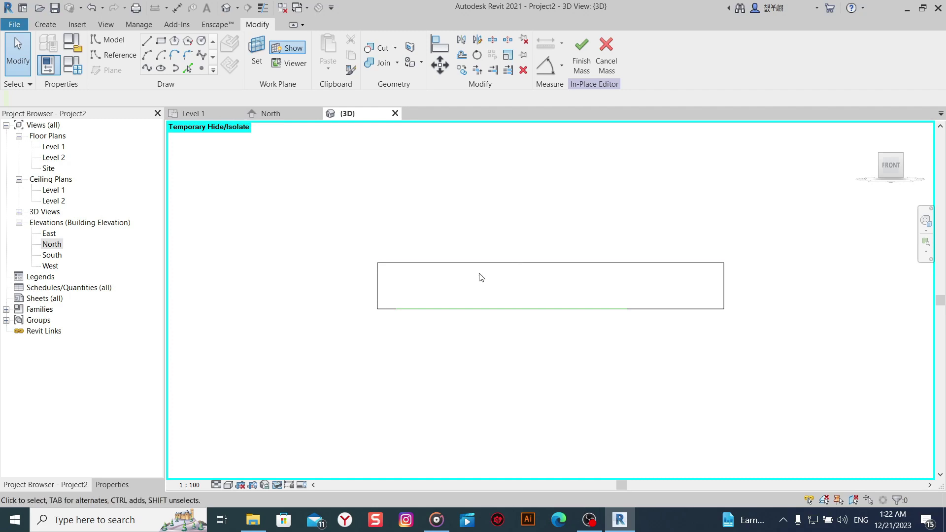
scroll(433, 279, "up", 1)
middle_click_drag(434, 279, 372, 302)
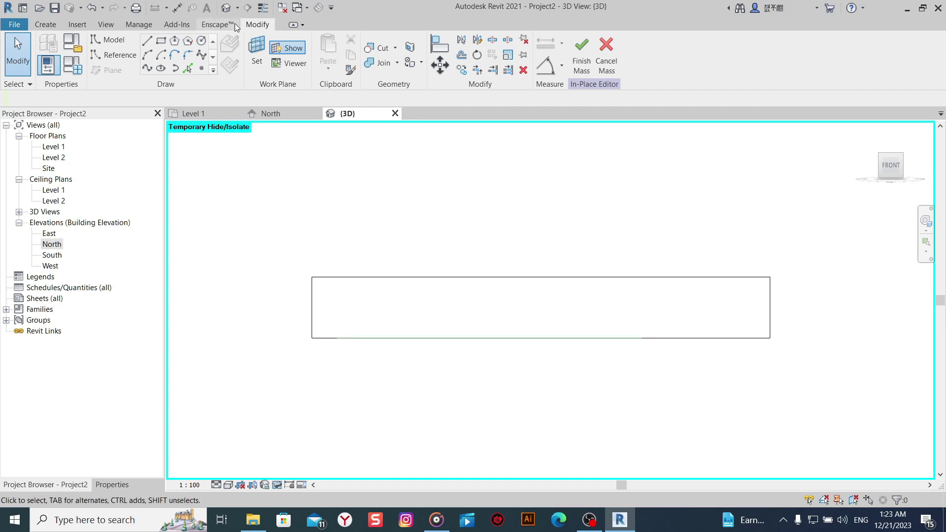
Draw a spline from the middle profile's top-right corner via two control points to its top-left corner.
left_click(201, 55)
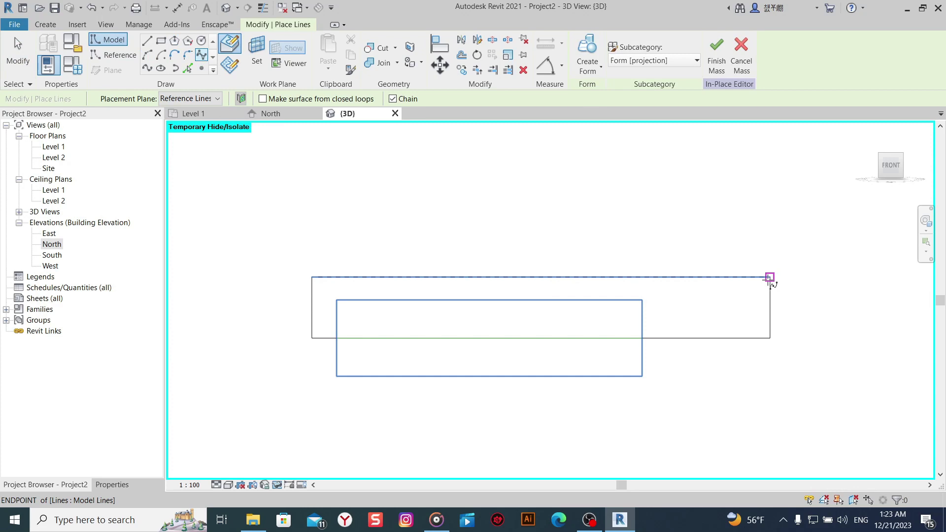
left_click(770, 278)
scroll(715, 291, "up", 2)
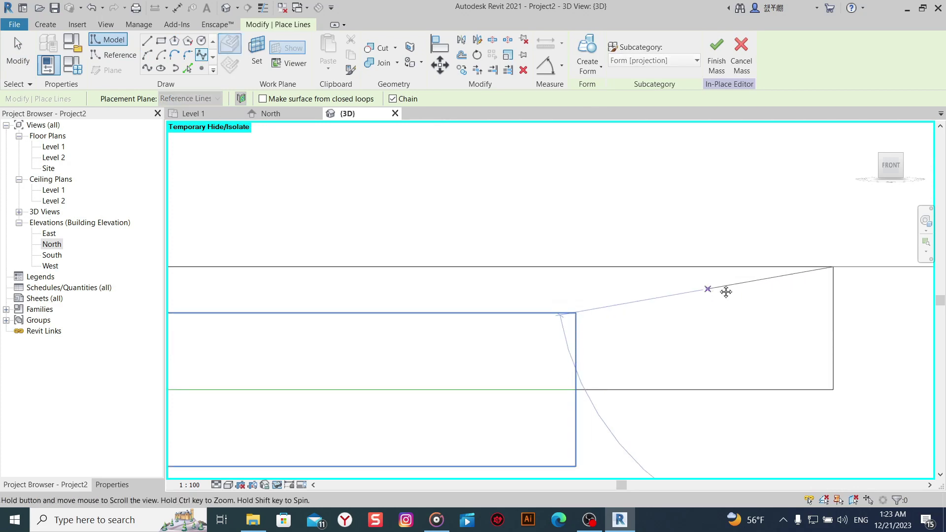
middle_click_drag(725, 289, 750, 262)
left_click(741, 263)
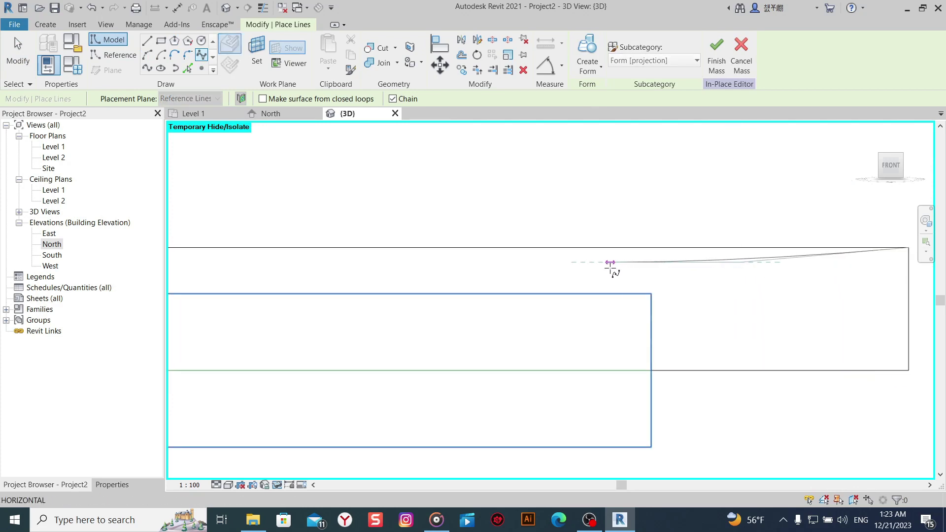
left_click(611, 265)
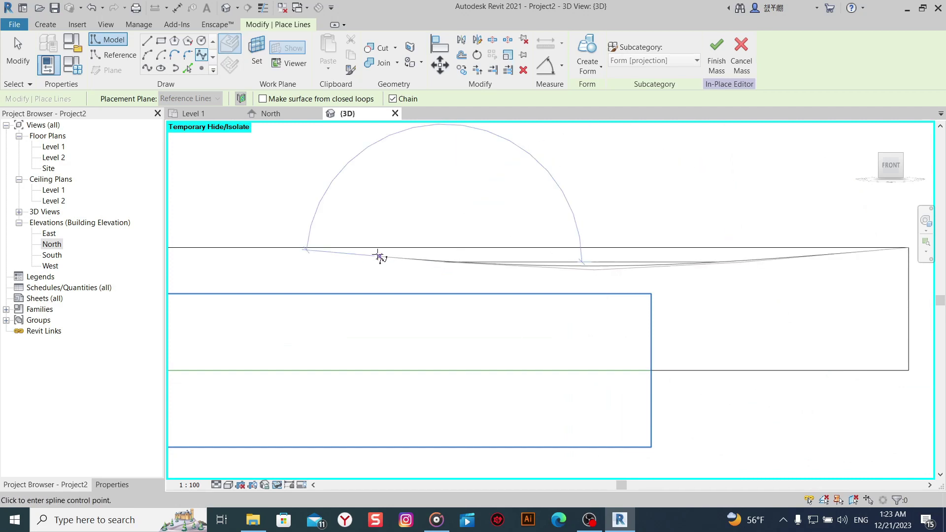
middle_click_drag(349, 247, 419, 257, "shift")
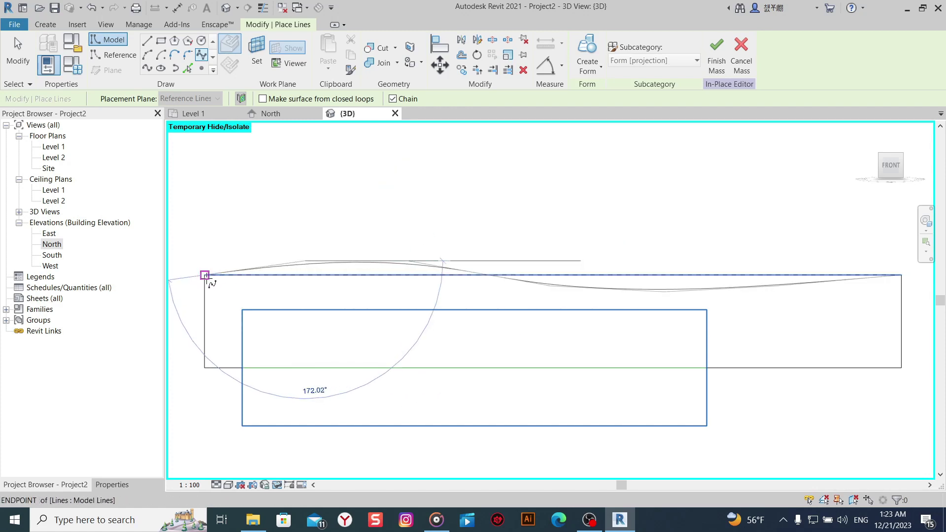
left_click(205, 275)
right_click(298, 222)
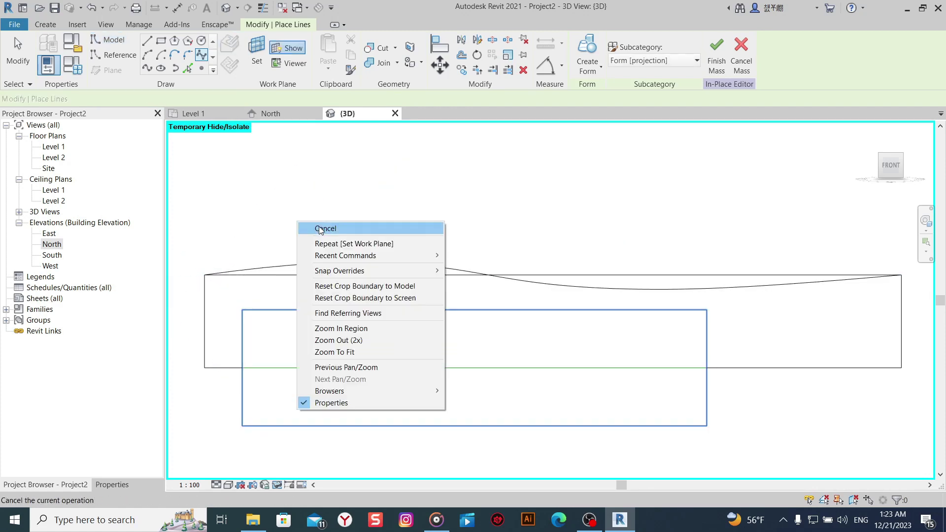
Drag the spline's control points to raise the left crest and shape the wave.
left_click(321, 231)
left_click(579, 289)
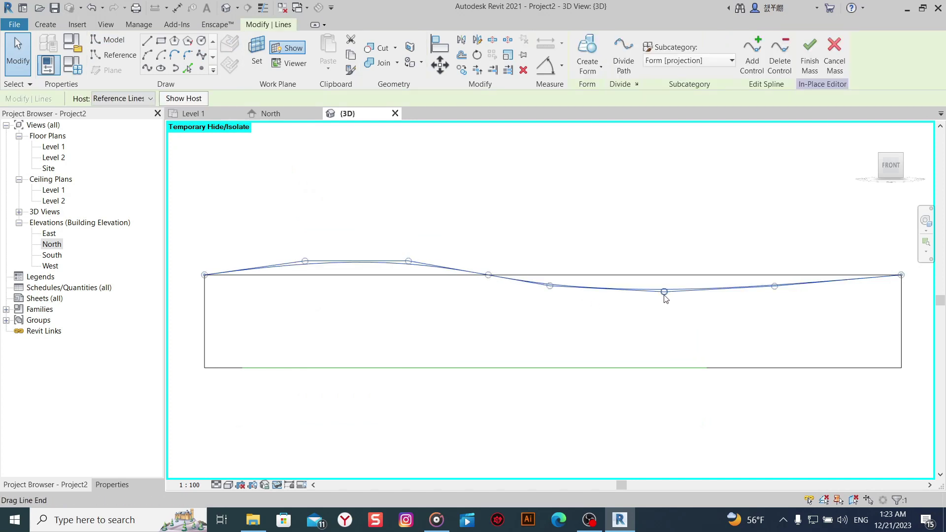
left_click(664, 294)
left_click_drag(477, 275, 490, 274)
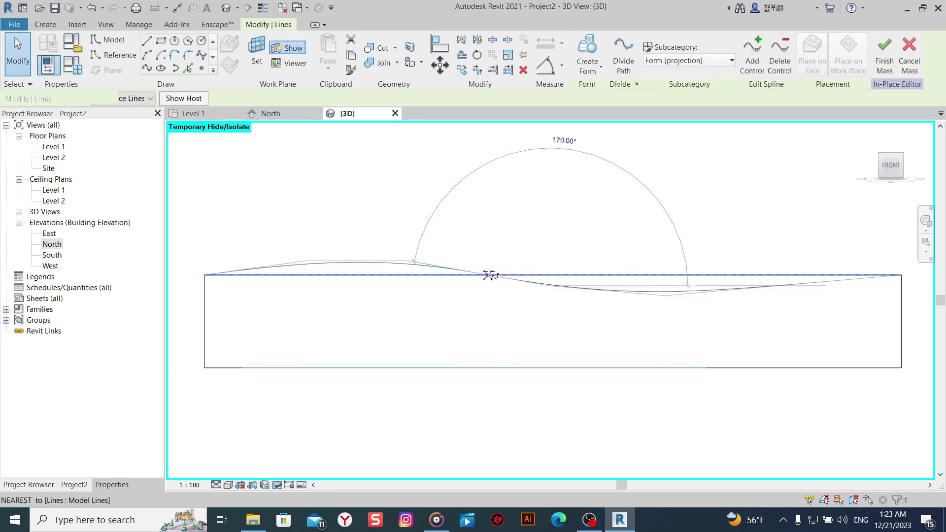
left_click(409, 260)
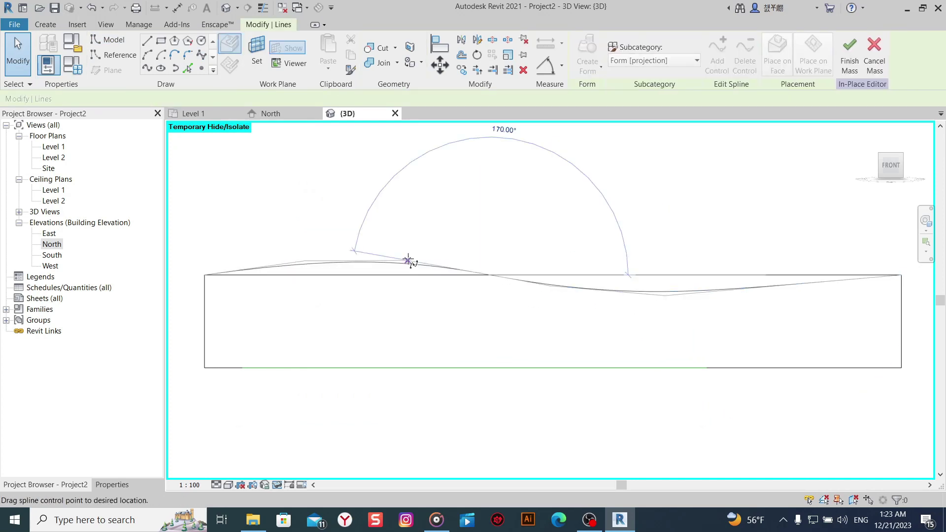
left_click(402, 257)
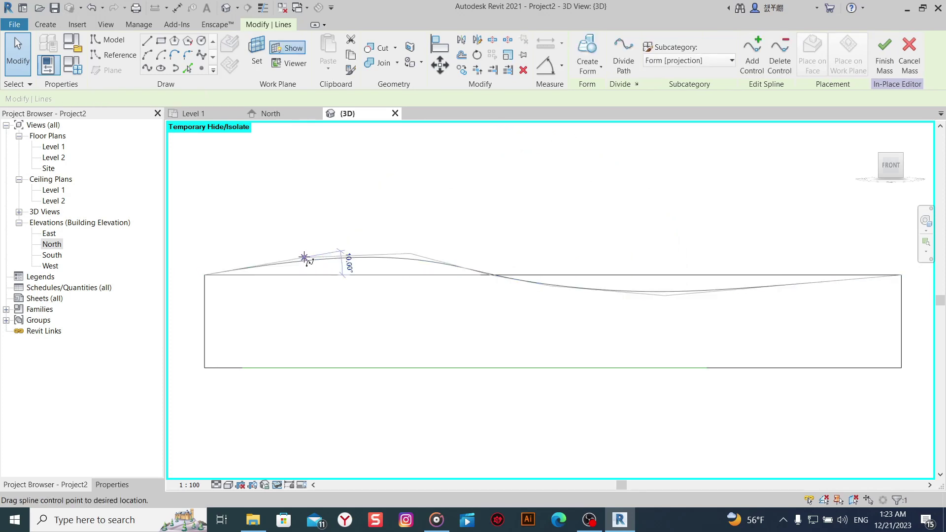
left_click_drag(305, 259, 306, 257)
left_click(575, 240)
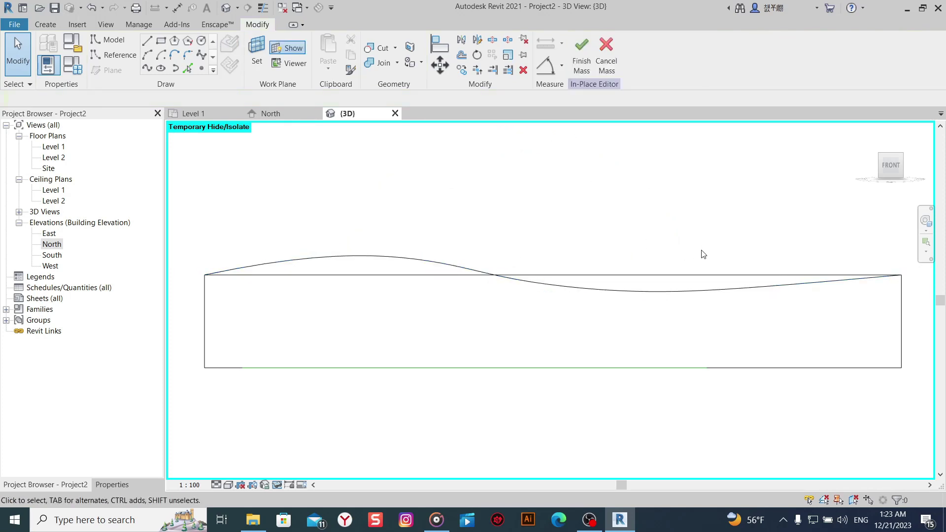
Delete the middle profile's straight top line and orbit to view the wavy profile.
left_click(714, 276)
left_click(523, 70)
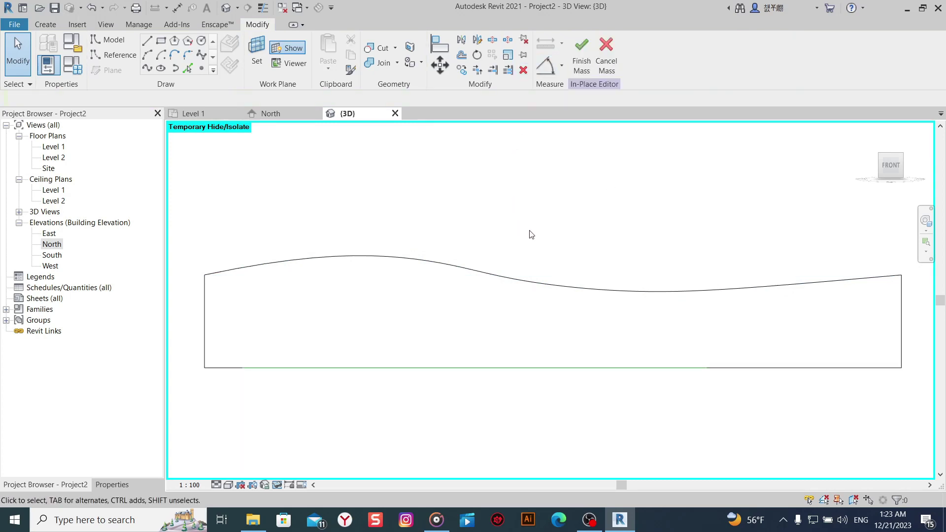
scroll(531, 234, "down", 1)
mouse_move(559, 230)
middle_mouse_down("shift")
mouse_move(577, 262)
mouse_move(580, 399)
middle_mouse_up("shift")
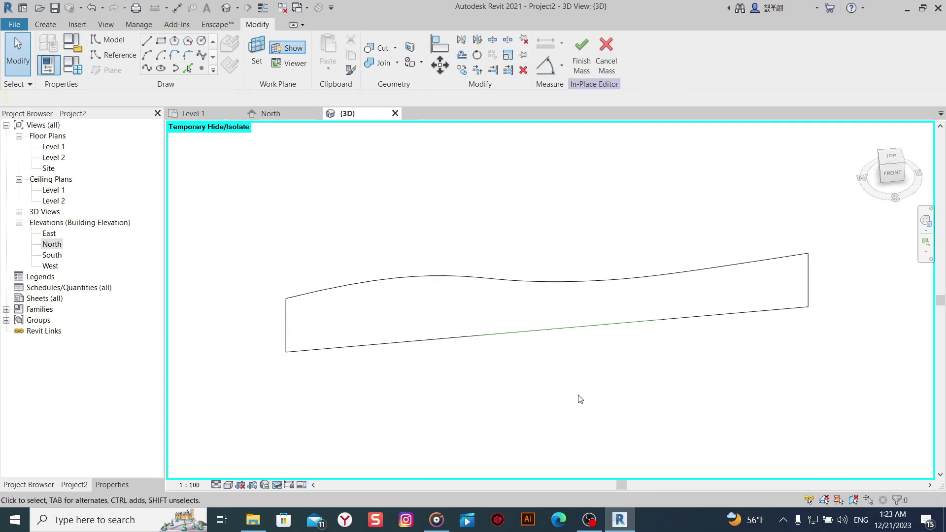
left_click(275, 482)
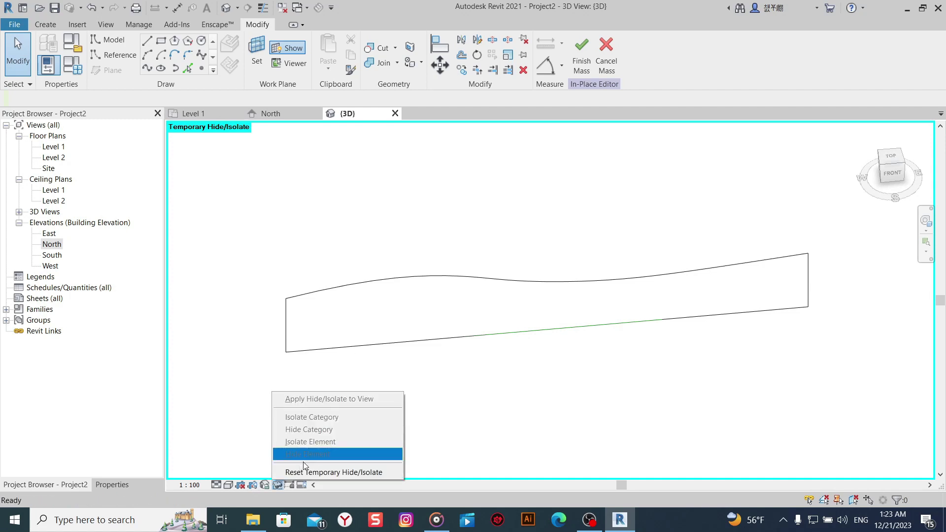
Restore all hidden elements and orbit to a near-front view of the profiles.
left_click(345, 472)
middle_click_drag(516, 339, 609, 399, "shift")
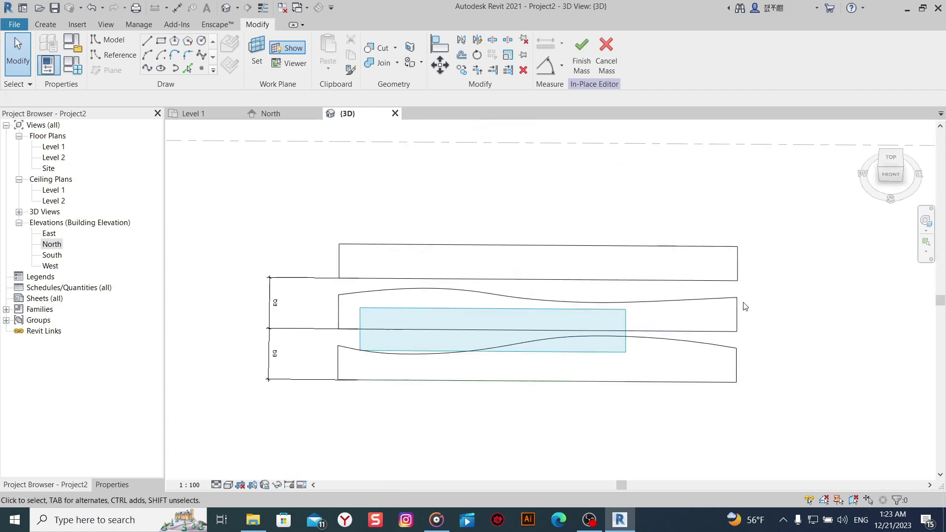
middle_click_drag(714, 251, 682, 307)
left_click(681, 307)
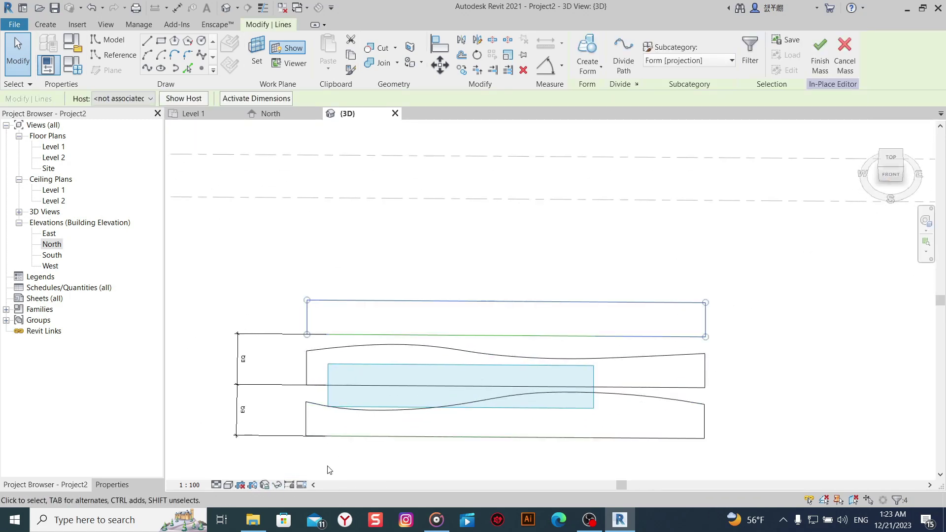
left_click(376, 238)
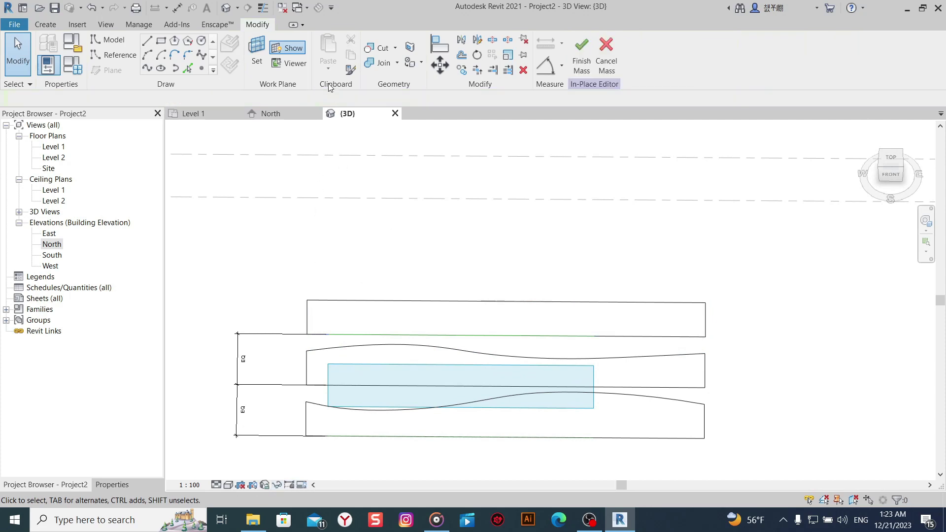
Set the work plane to the top reference plane, show it, and view from Top.
left_click(257, 54)
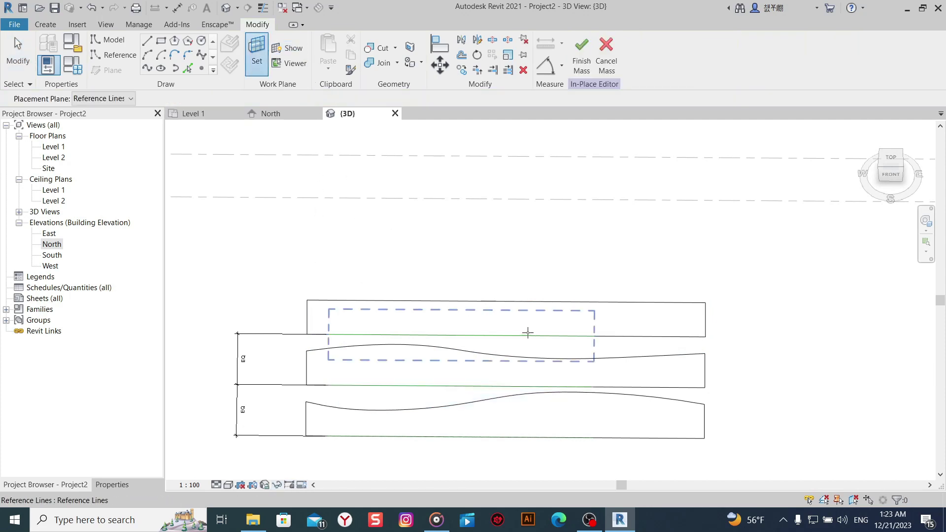
left_click(526, 332)
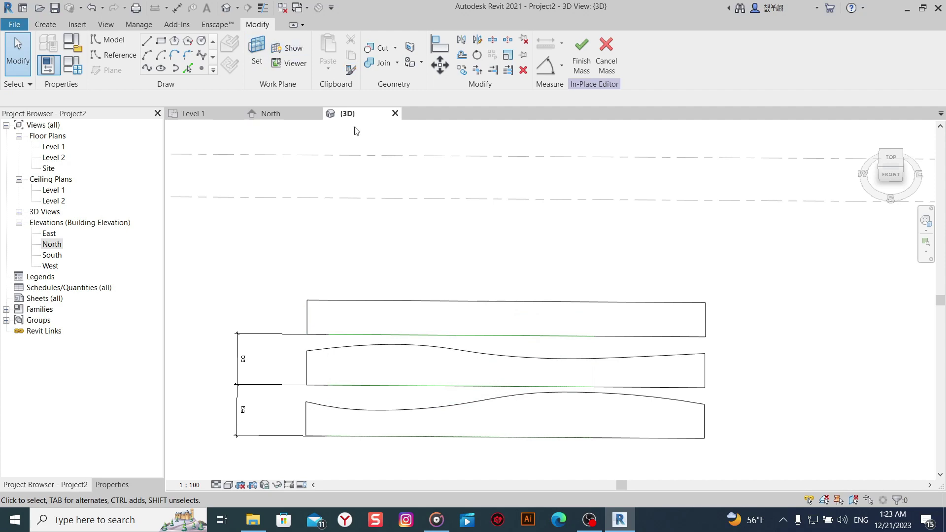
left_click(287, 49)
mouse_move(439, 276)
middle_mouse_down("shift")
mouse_move(483, 181)
mouse_move(438, 238)
middle_mouse_up("shift")
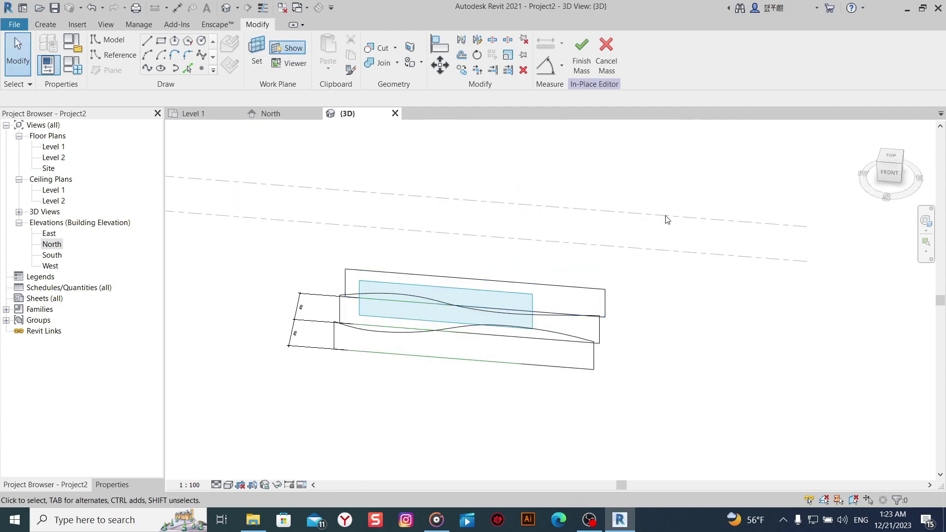
left_click(891, 155)
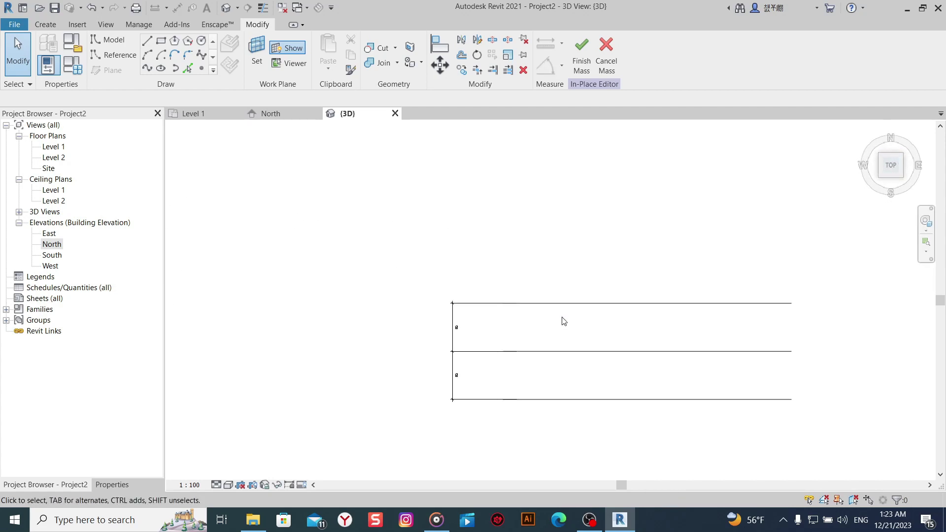
Crossing-select the top profile, isolate it, and view it from the front.
left_click_drag(823, 260, 497, 309)
left_click_drag(437, 311, 437, 310)
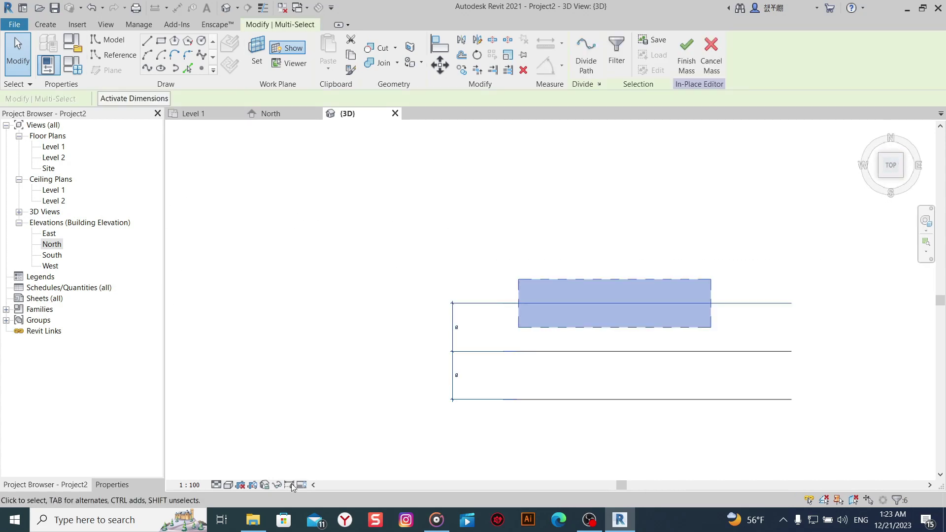
left_click(277, 486)
left_click(306, 439)
mouse_move(393, 418)
middle_mouse_down("shift")
mouse_move(482, 360)
mouse_move(460, 316)
mouse_move(399, 344)
mouse_move(419, 315)
middle_mouse_up("shift")
left_click(656, 266)
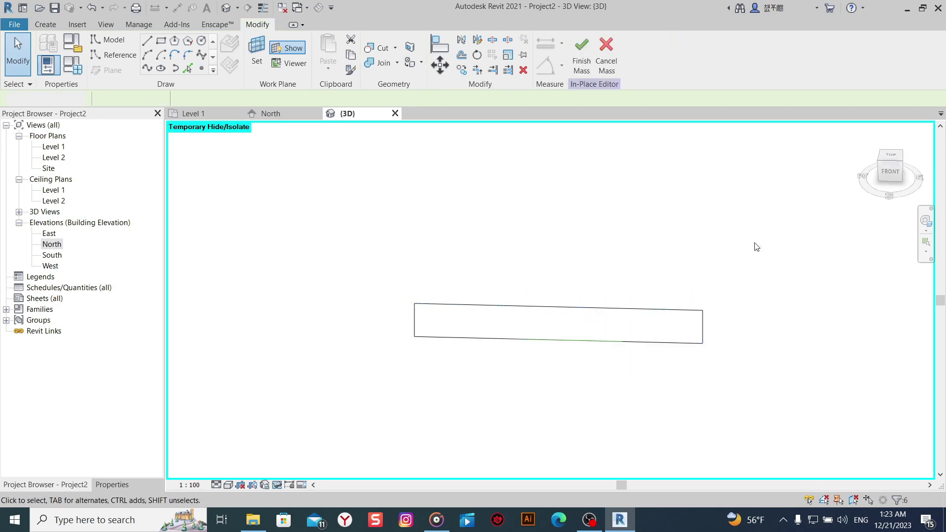
left_click(885, 173)
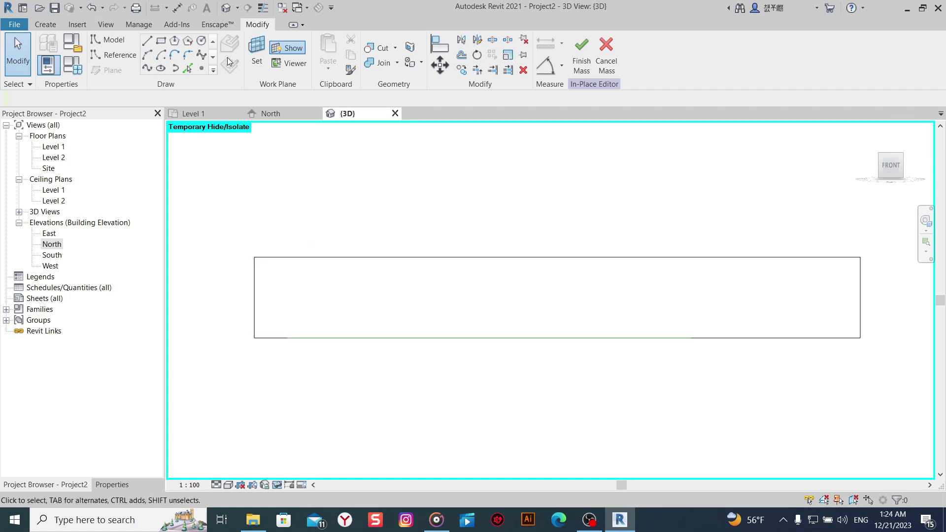
left_click(206, 57)
Draw a spline from the rectangle's top-left corner to its top-right corner and finish it.
left_click(254, 256)
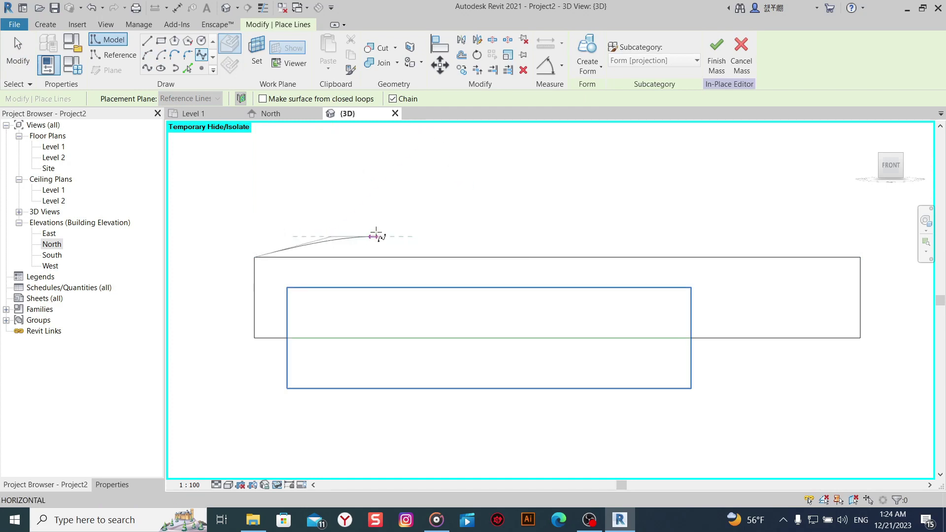
left_click(387, 228)
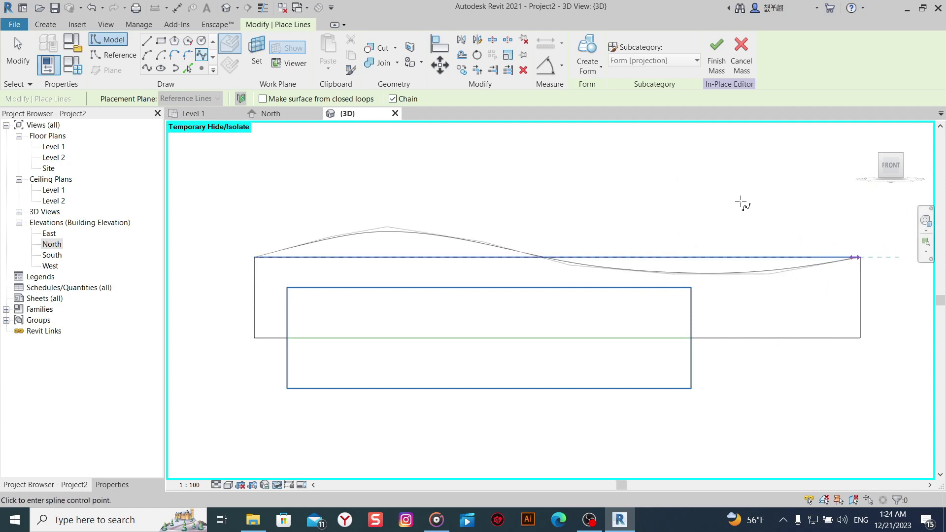
right_click(720, 191)
left_click(729, 197)
right_click(750, 195)
left_click(759, 202)
left_click(458, 247)
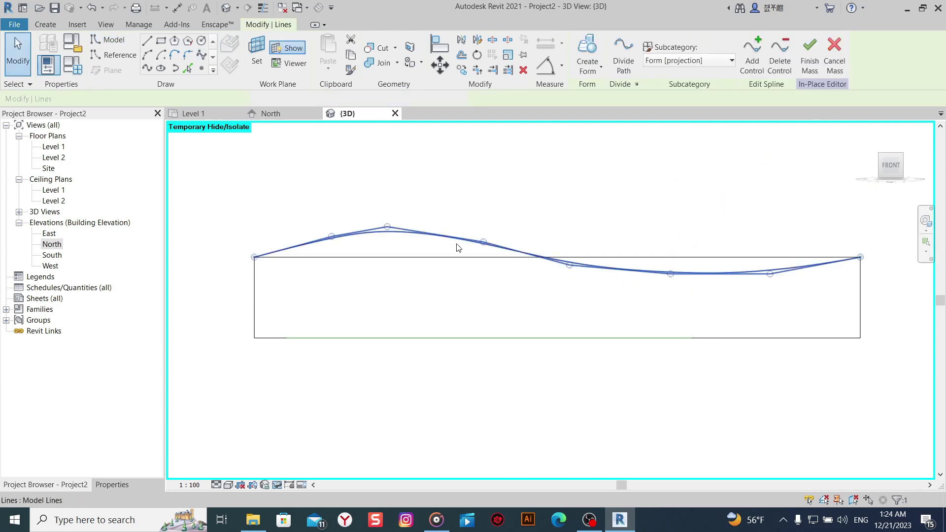
Drag the left control points to raise the wave's left crest above the edge.
left_click_drag(388, 227, 382, 224)
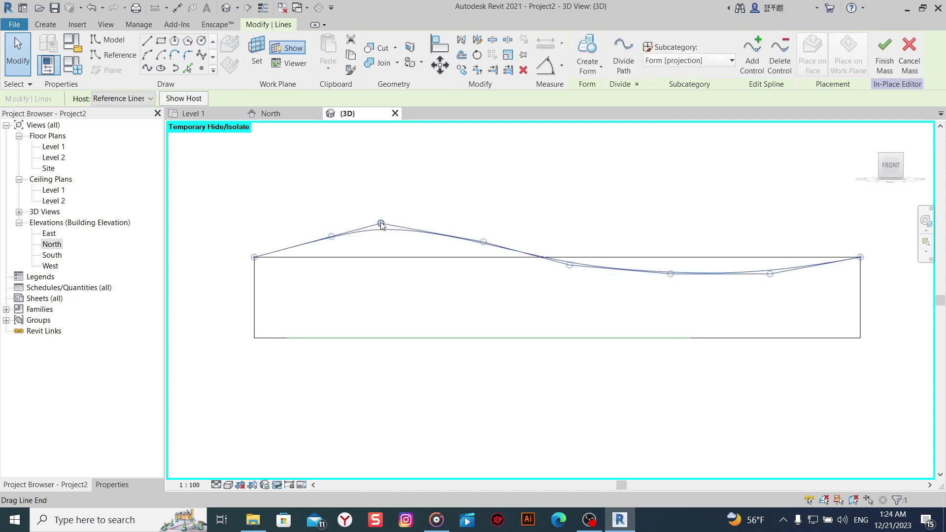
scroll(389, 249, "up", 1)
scroll(374, 278, "up", 2)
left_click_drag(296, 259, 291, 256)
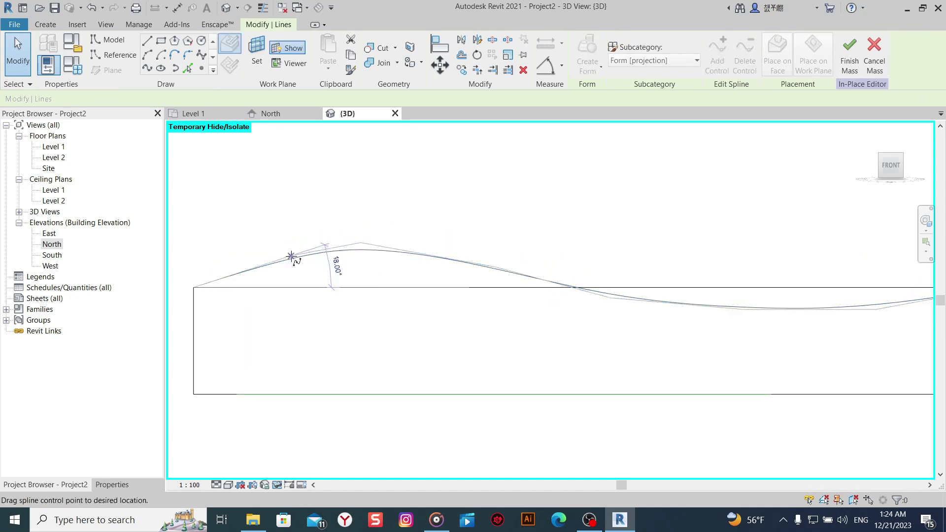
middle_click_drag(516, 281, 478, 266)
left_click_drag(463, 256, 458, 253)
left_click_drag(539, 285, 534, 289)
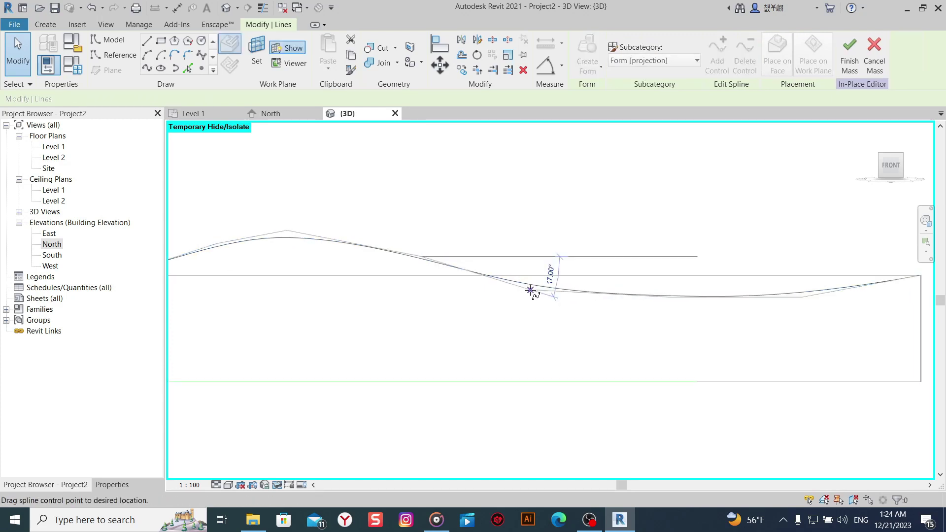
Deepen the right trough and smooth the middle of the wave, then clear the selection.
mouse_move(534, 289)
middle_mouse_down()
mouse_move(571, 302)
mouse_move(536, 305)
middle_mouse_up()
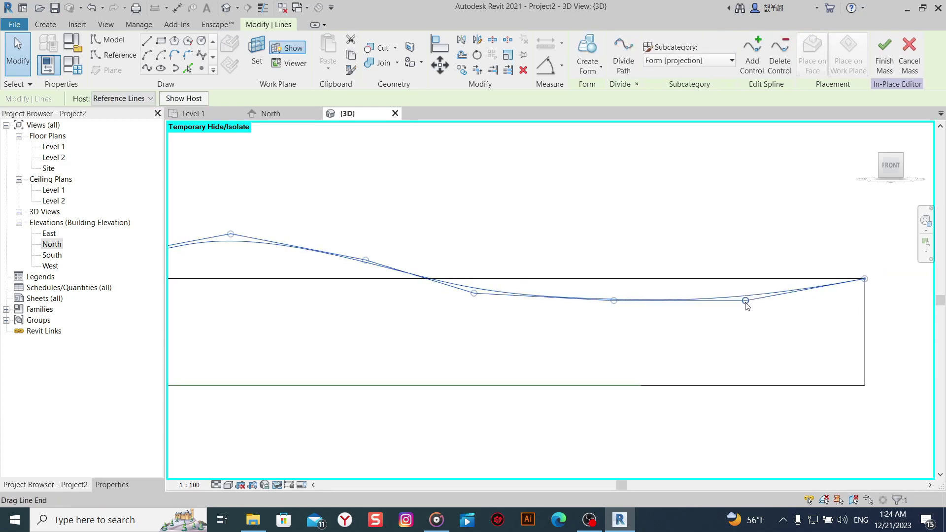
left_click_drag(745, 301, 746, 305)
left_click_drag(616, 302, 619, 311)
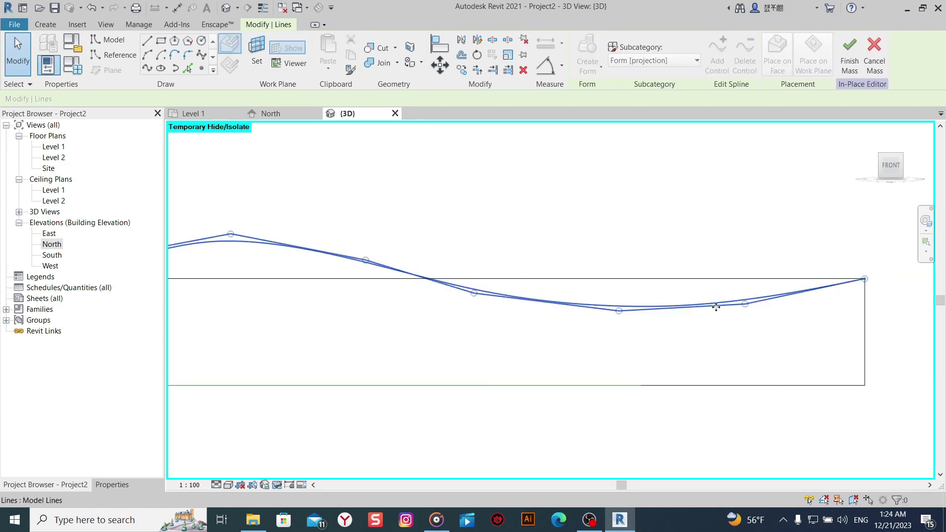
left_click_drag(749, 310, 750, 296)
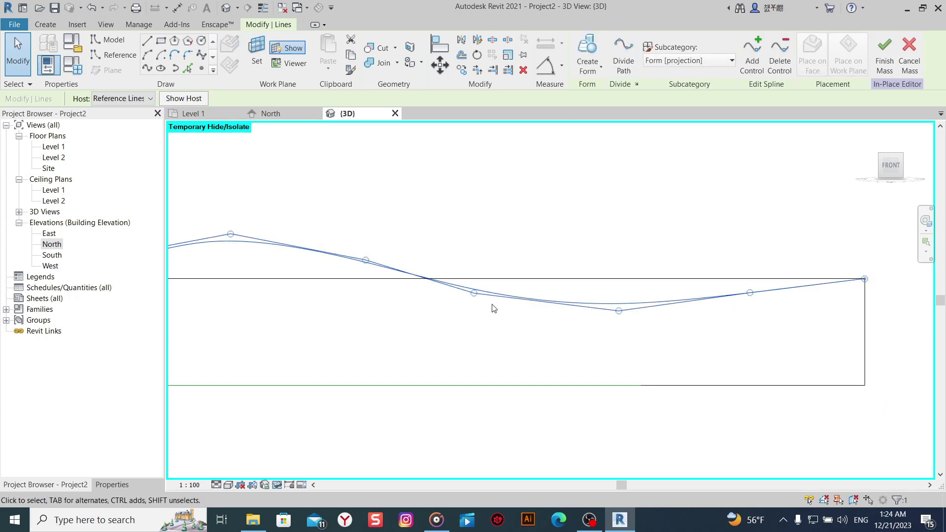
left_click_drag(474, 293, 486, 270)
left_click(507, 211)
scroll(507, 212, "down", 2)
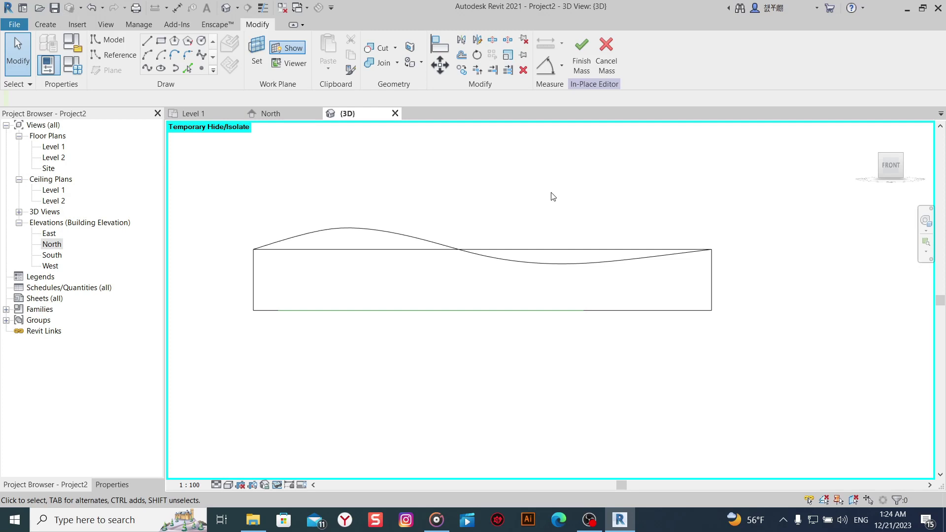
Delete the top profile's straight top edge and restore all hidden elements.
left_click(533, 249)
left_click(525, 70)
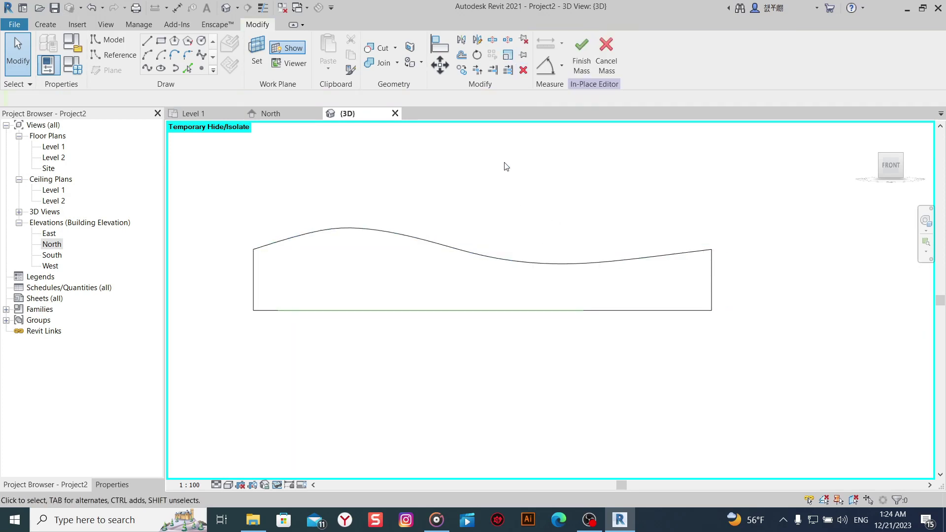
left_click(274, 486)
Orbit to check the wavy profiles and turn off the work plane display.
mouse_move(446, 367)
middle_mouse_down("shift")
mouse_move(464, 377)
mouse_move(420, 412)
middle_mouse_up("shift")
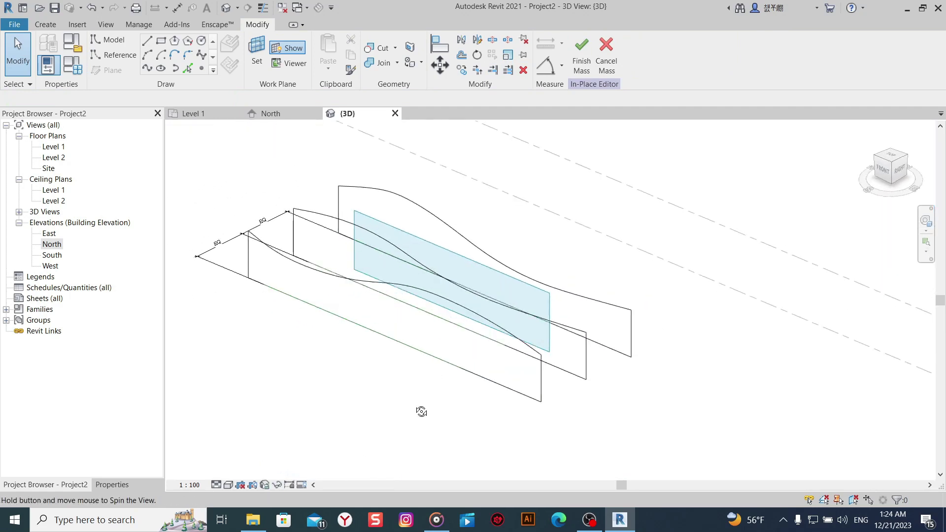
left_click(304, 271)
middle_click_drag(405, 199, 359, 268, "shift")
key("Escape")
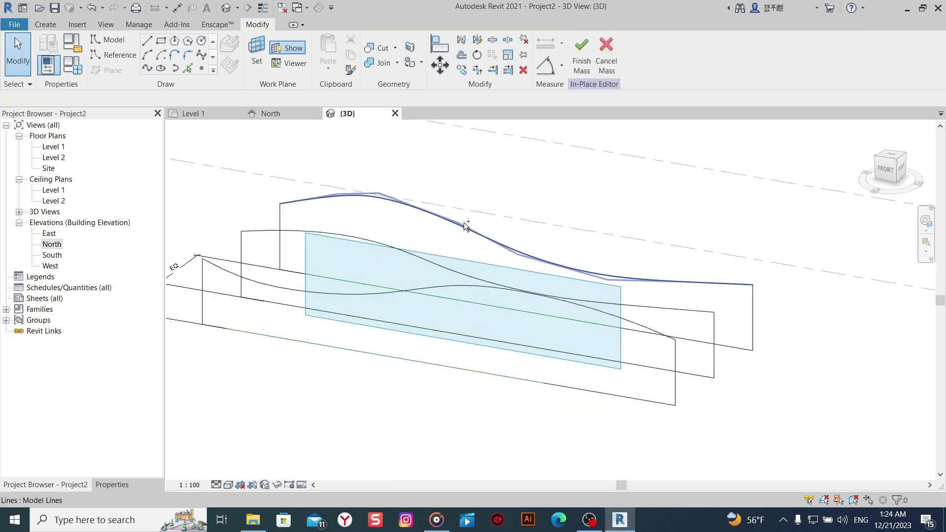
left_click(464, 225)
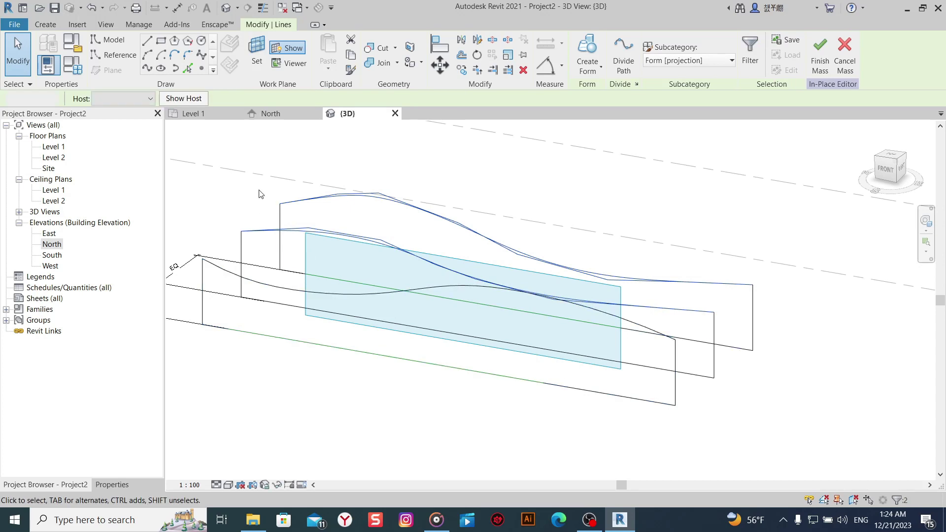
key("Escape")
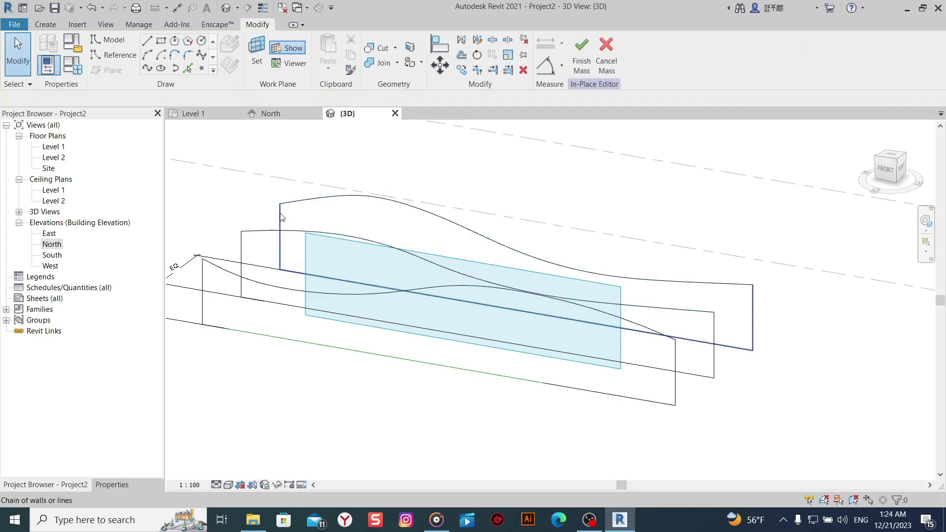
scroll(562, 315, "down", 1)
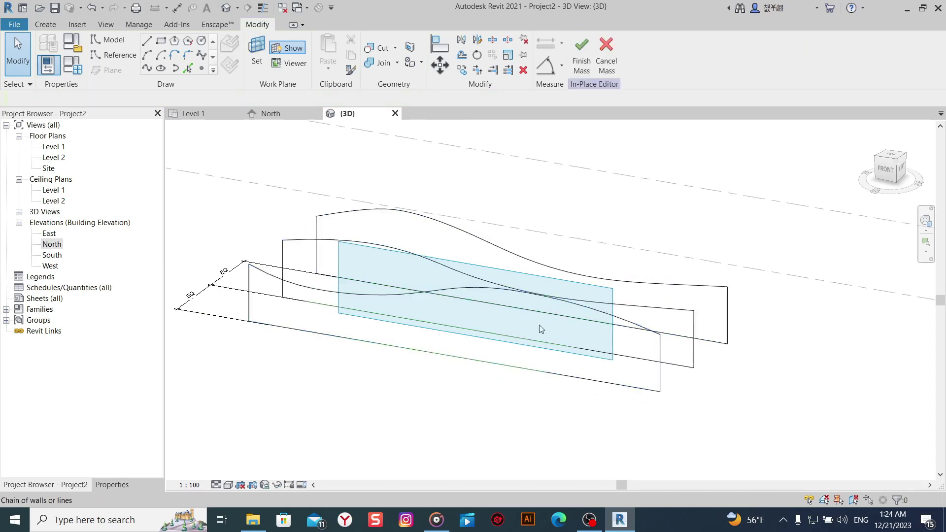
left_click(285, 47)
Select the front, middle and back wavy profiles and create a Solid Form from them.
mouse_move(491, 358)
middle_mouse_down("shift")
mouse_move(472, 361)
mouse_move(491, 390)
middle_mouse_up("shift")
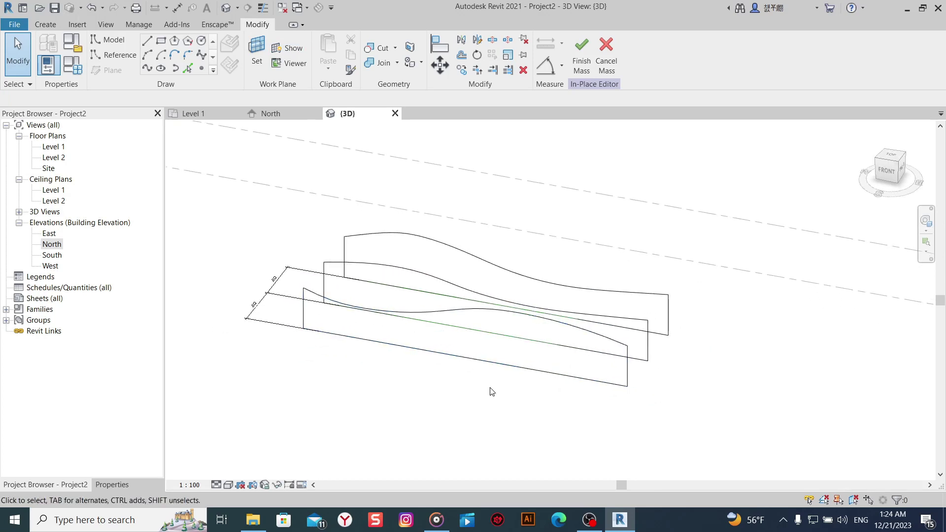
left_click(631, 387)
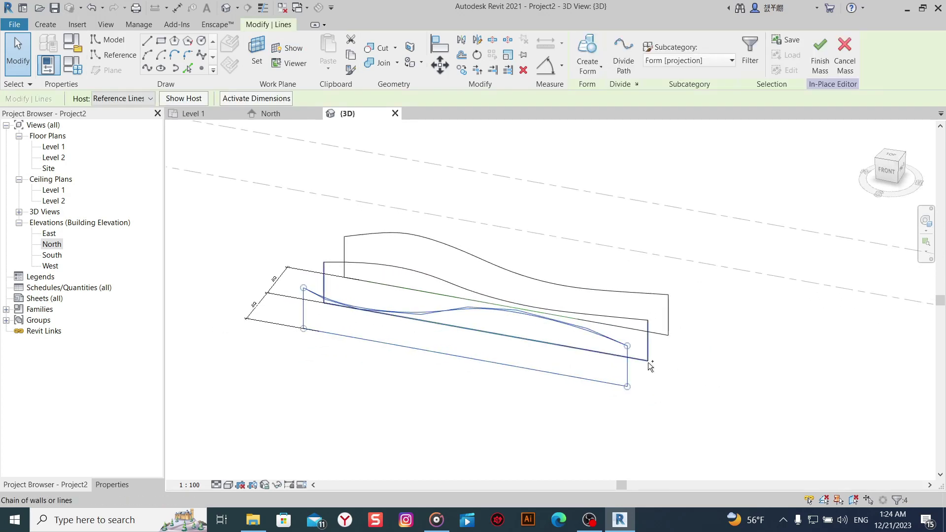
mouse_move(679, 367)
middle_mouse_down("shift")
mouse_move(673, 397)
mouse_move(584, 350)
middle_mouse_up("shift")
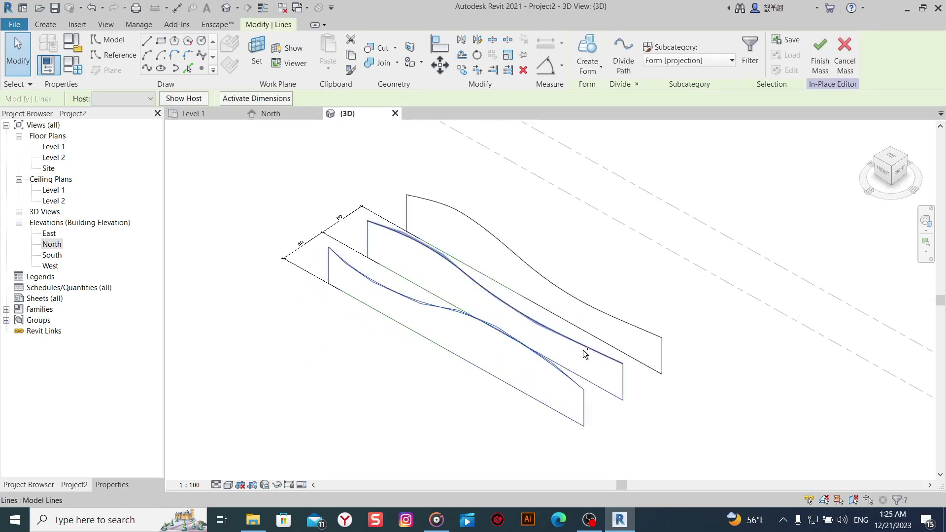
left_click(455, 273, "ctrl")
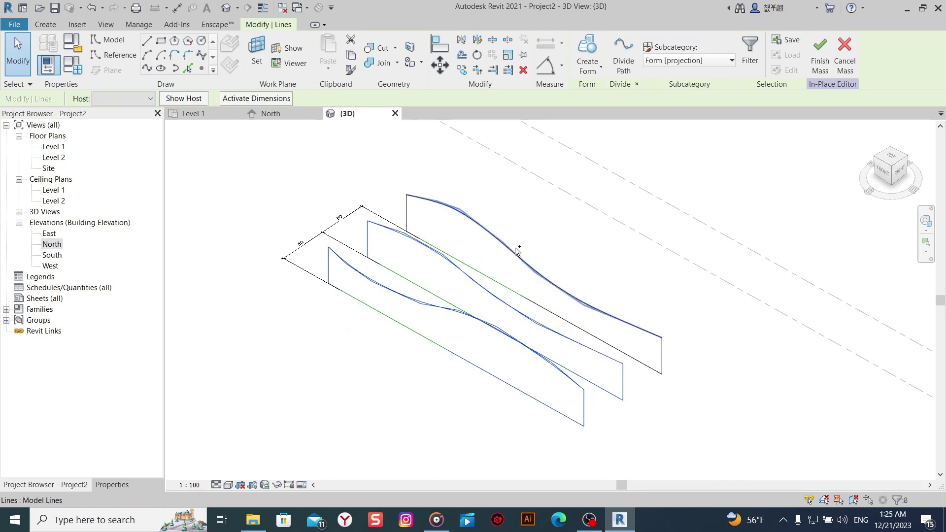
left_click(662, 354, "ctrl")
mouse_move(697, 354)
middle_mouse_down("shift")
mouse_move(613, 355)
mouse_move(673, 301)
mouse_move(758, 304)
mouse_move(727, 344)
mouse_move(685, 315)
middle_mouse_up("shift")
left_click(586, 53)
Switch the visual style to Shaded and orbit to view the mass from the left.
left_click(228, 485)
left_click(256, 449)
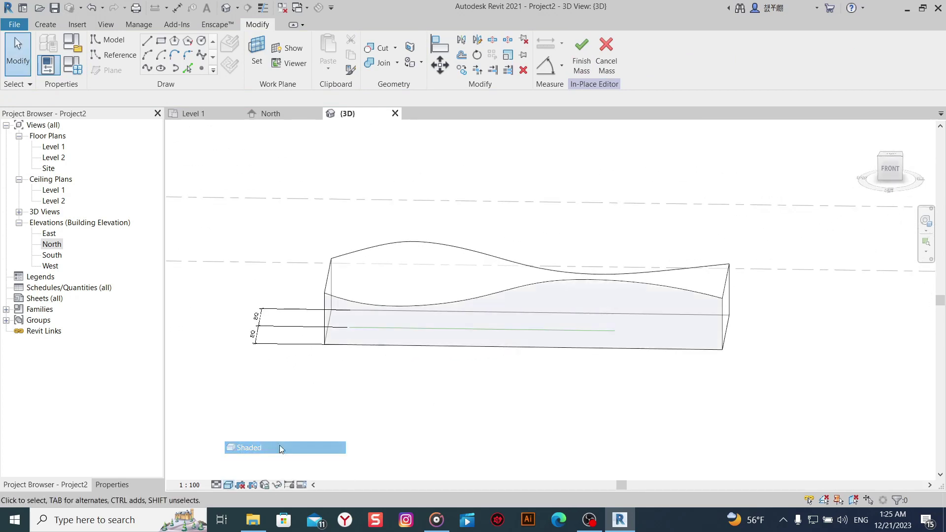
mouse_move(375, 414)
middle_mouse_down("shift")
mouse_move(441, 401)
mouse_move(590, 400)
mouse_move(543, 382)
mouse_move(564, 372)
mouse_move(534, 426)
middle_mouse_up("shift")
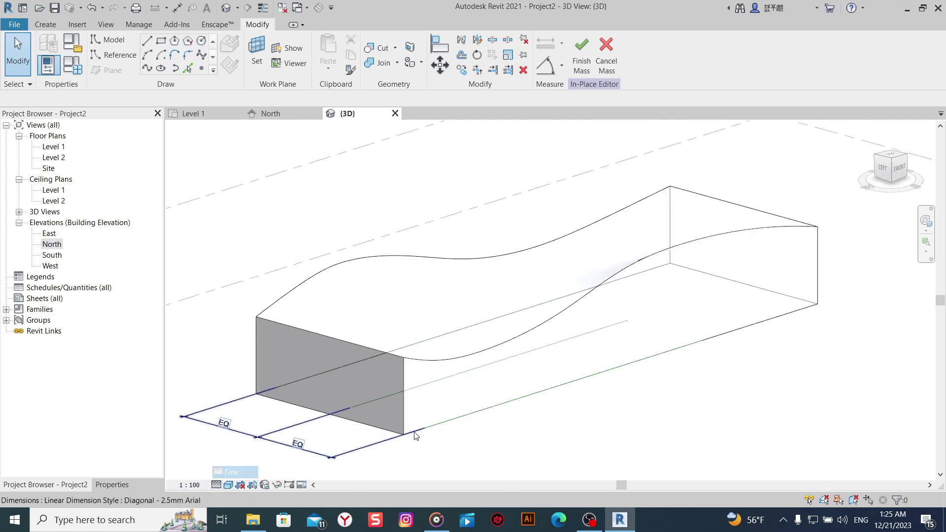
mouse_move(416, 433)
middle_mouse_down("shift")
mouse_move(708, 377)
mouse_move(486, 418)
mouse_move(475, 430)
mouse_move(288, 487)
middle_mouse_up("shift")
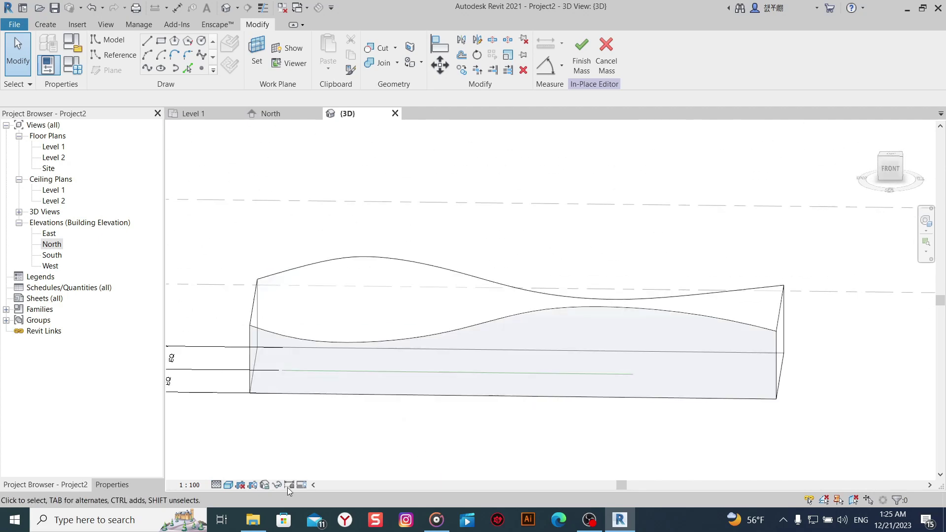
Switch the visual style to Consistent Colors and view the mass from the front.
left_click(216, 486)
left_click(246, 458)
mouse_move(246, 458)
middle_mouse_down("shift")
mouse_move(348, 422)
mouse_move(274, 428)
mouse_move(295, 348)
mouse_move(519, 429)
middle_mouse_up("shift")
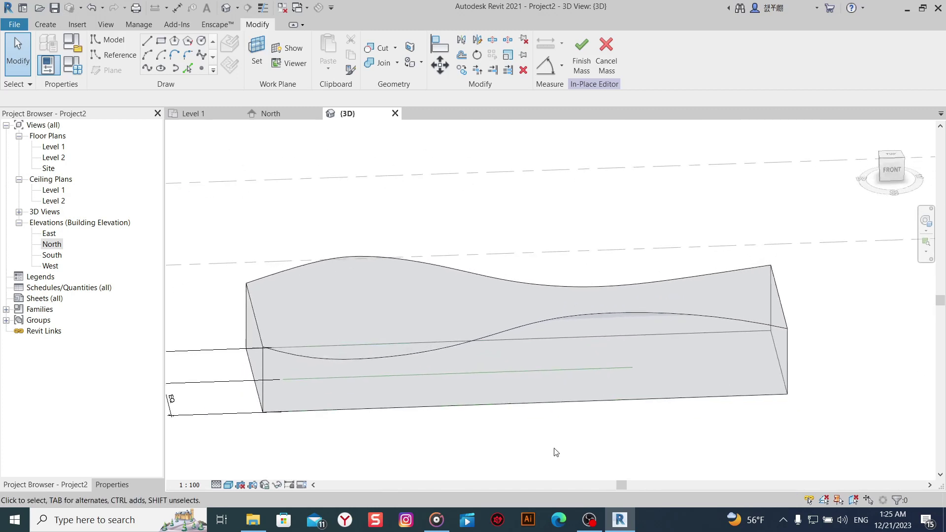
mouse_move(891, 170)
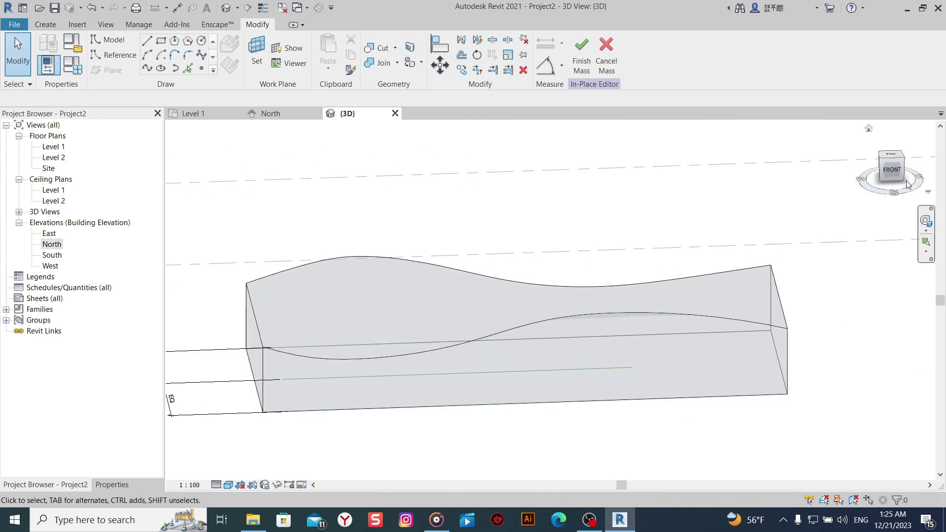
left_click(895, 176)
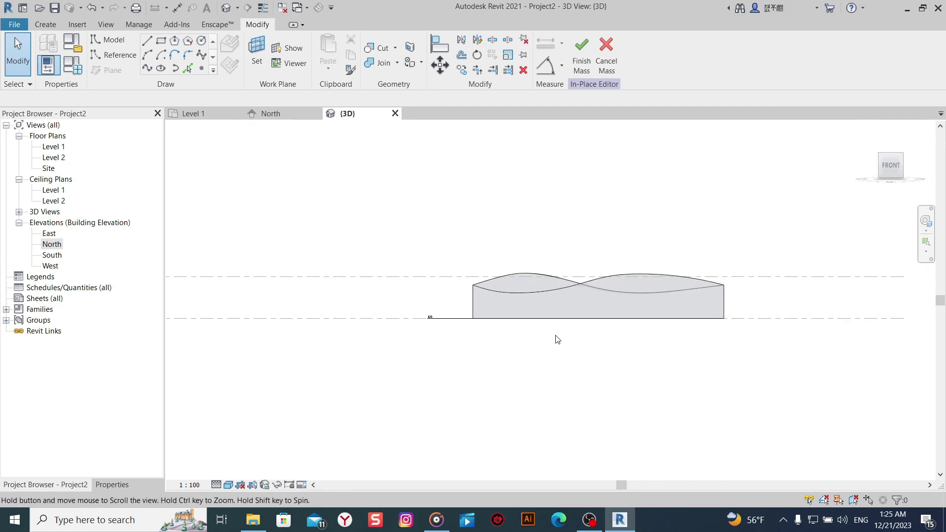
Finish the mass, raise Level 2 to 6, 8, then 10 m, and select the mass.
left_click(581, 64)
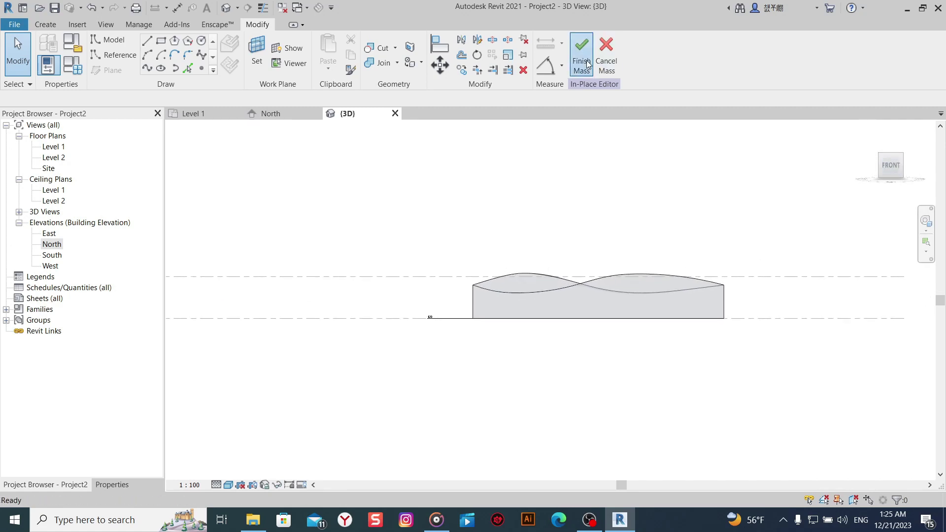
left_click(453, 277)
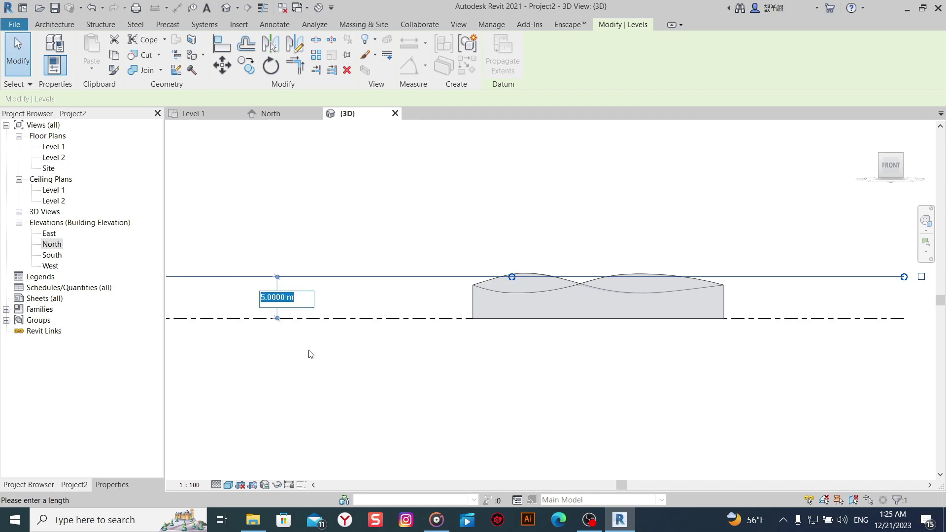
key("Return")
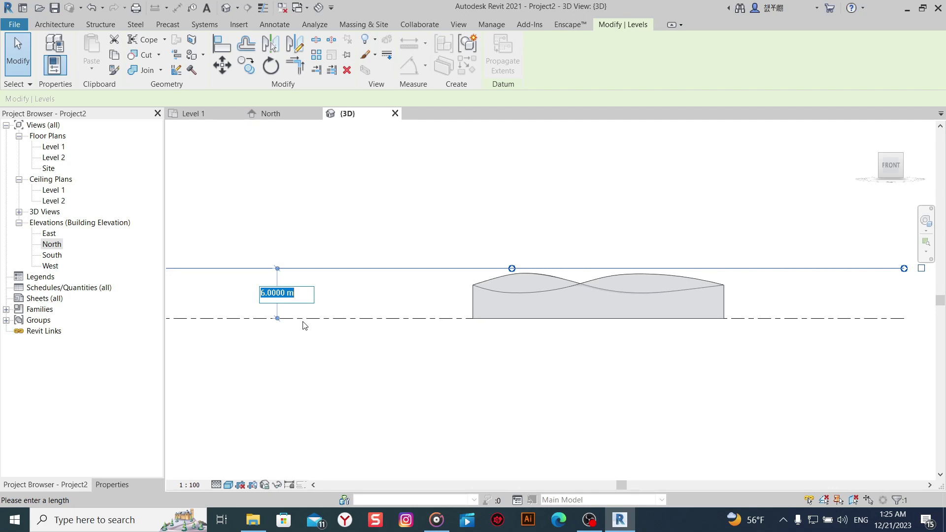
key("Return")
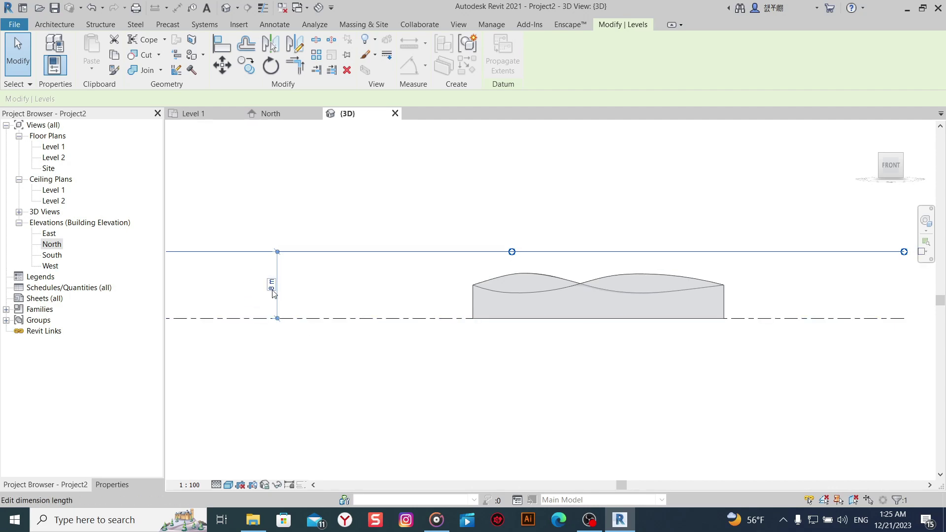
type("10")
key("Return")
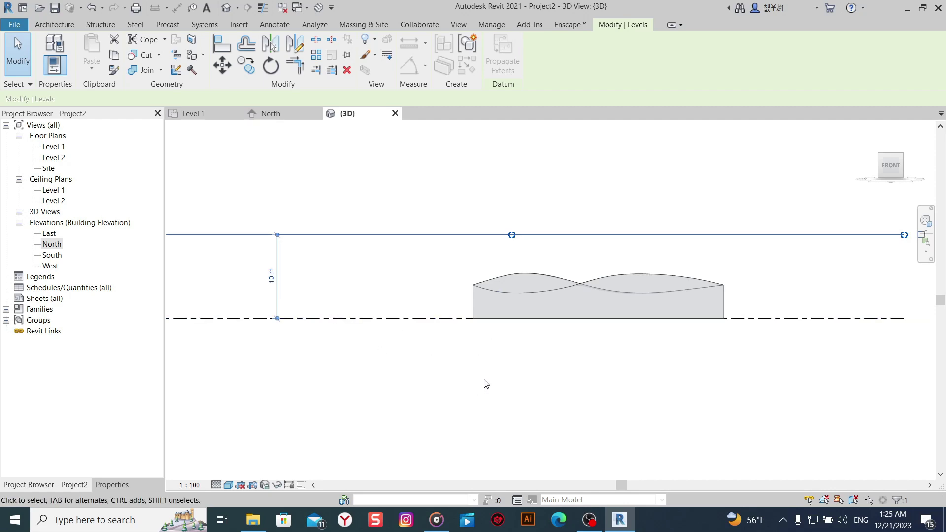
left_click(737, 319)
left_click(726, 302)
Reopen the wavy mass in place and mirror a copy of it about Level 2.
middle_click_drag(749, 323, 705, 355)
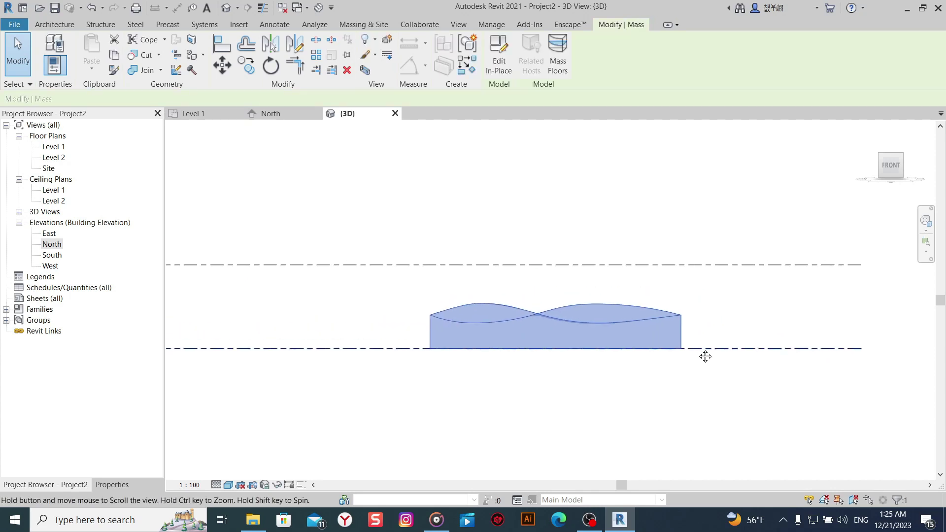
left_click(511, 51)
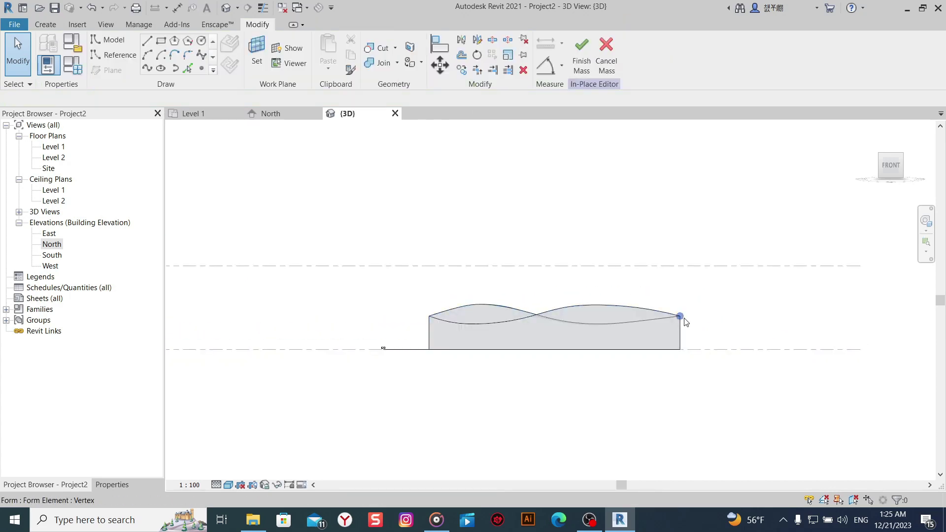
left_click(682, 331)
middle_click_drag(718, 300, 683, 307)
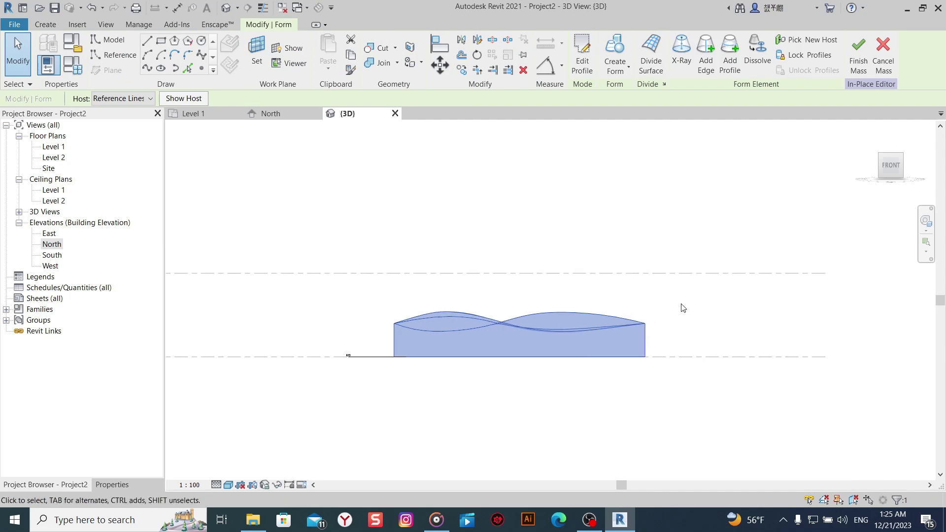
left_click(464, 42)
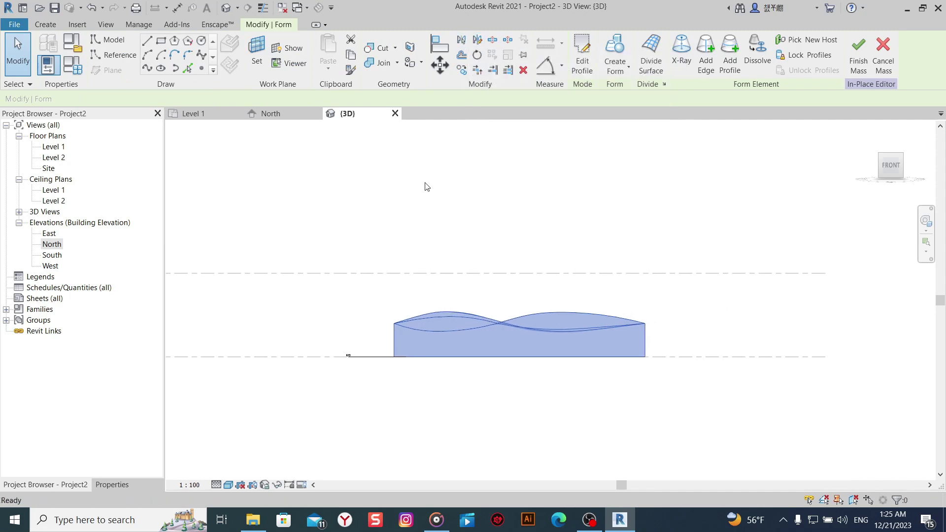
left_click(416, 273)
Orbit around the original and mirrored forms to compare them.
mouse_move(394, 266)
middle_mouse_down("shift")
mouse_move(500, 268)
mouse_move(554, 292)
mouse_move(517, 330)
mouse_move(479, 349)
mouse_move(397, 344)
mouse_move(380, 353)
mouse_move(482, 378)
mouse_move(713, 323)
middle_mouse_up("shift")
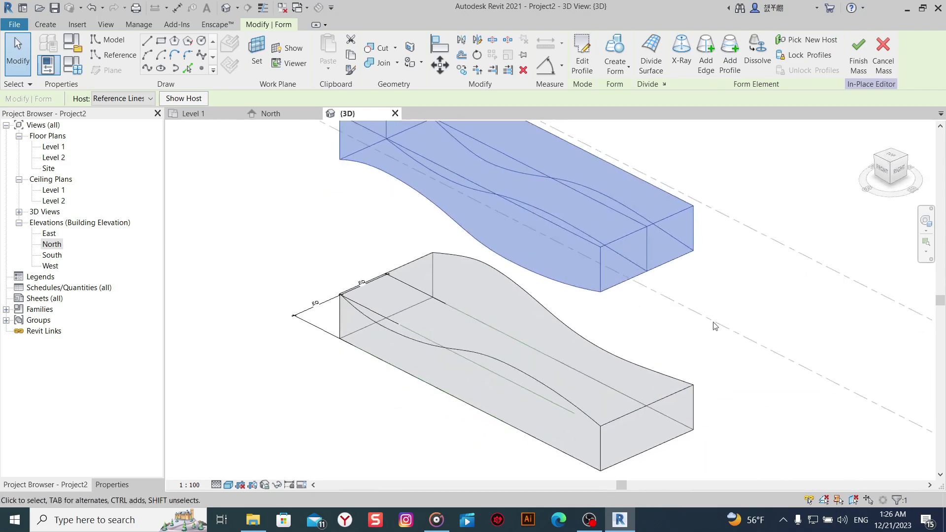
left_click(749, 308)
left_click(666, 199)
middle_click_drag(735, 245, 692, 257, "shift")
left_click(692, 257)
left_click(572, 311)
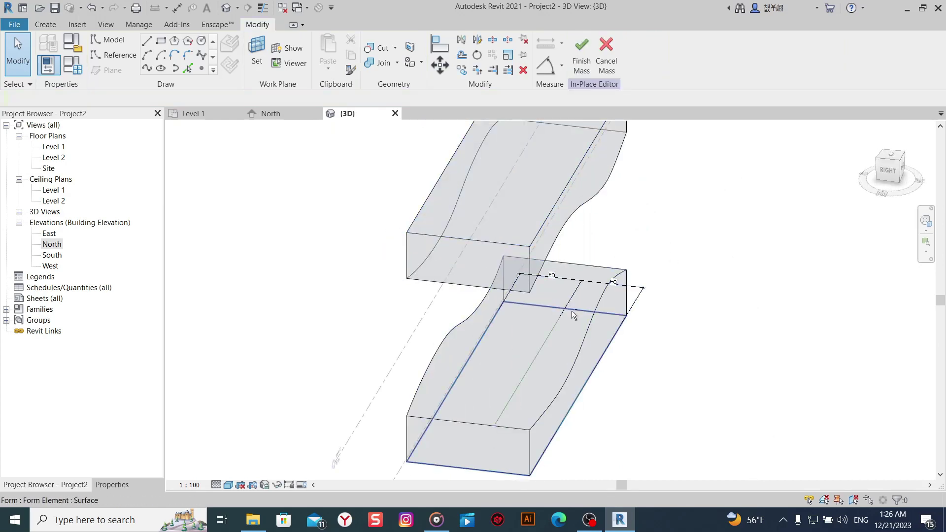
mouse_move(572, 311)
middle_mouse_down("shift")
mouse_move(630, 212)
mouse_move(731, 248)
middle_mouse_up("shift")
left_click(731, 248)
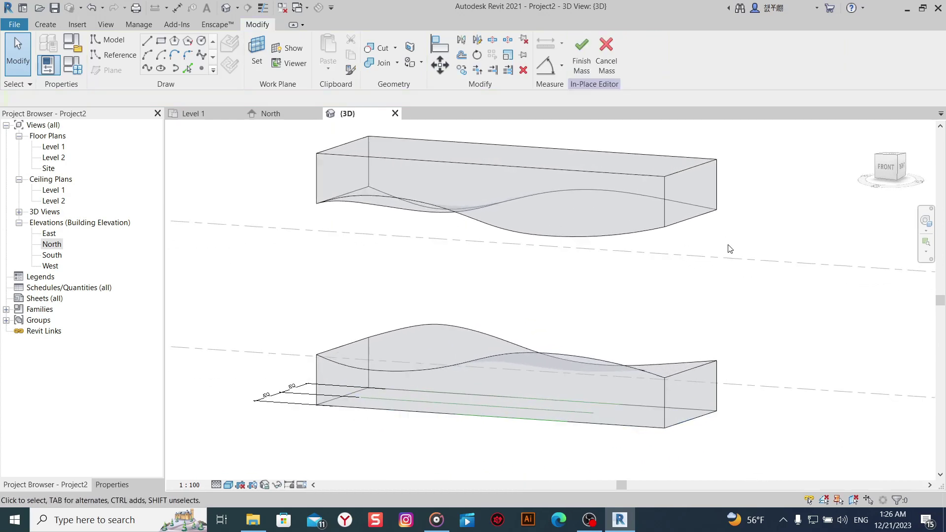
From the front view, window-select the mirrored upper copy and delete it.
left_click(894, 172)
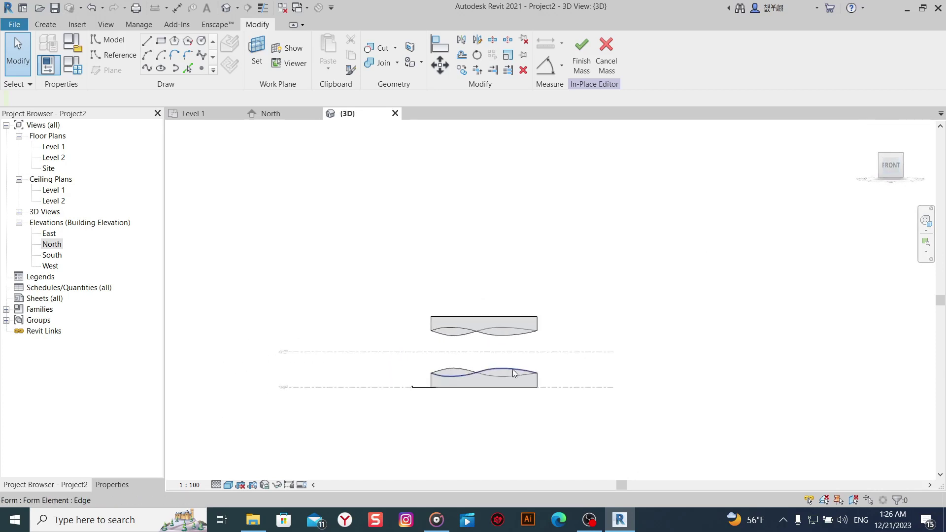
left_click_drag(691, 193, 497, 286)
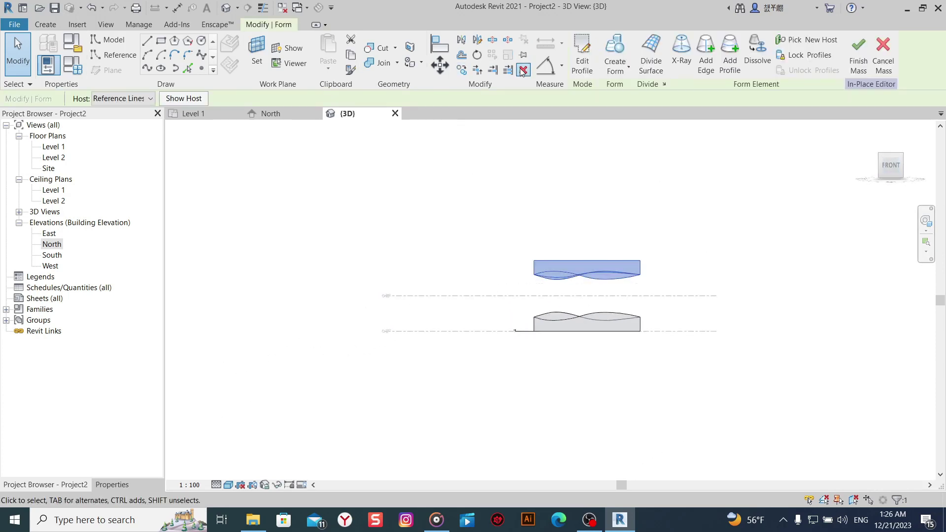
key("Delete")
scroll(575, 288, "up", 3)
Close the mass editor and raise Level 2 to 8 m, then set it to 7 m.
left_click(579, 46)
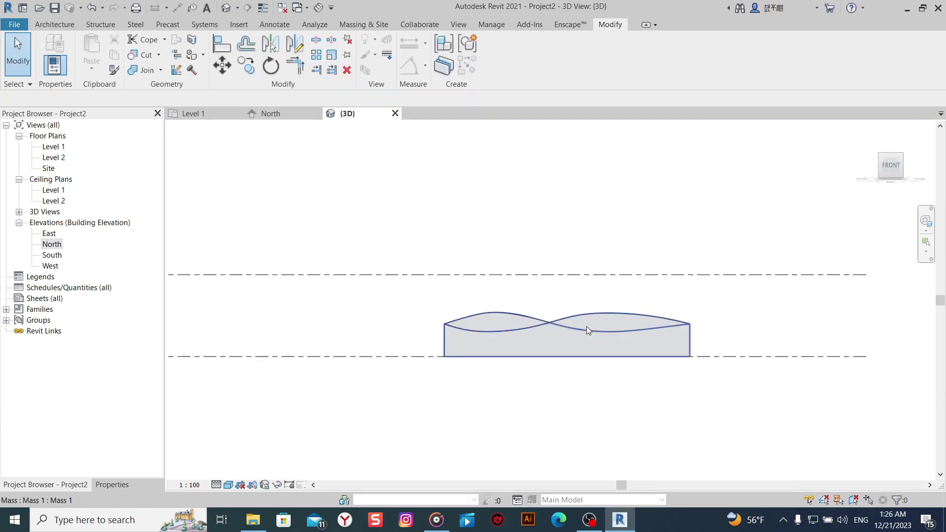
left_click(587, 275)
middle_click_drag(235, 324, 330, 342)
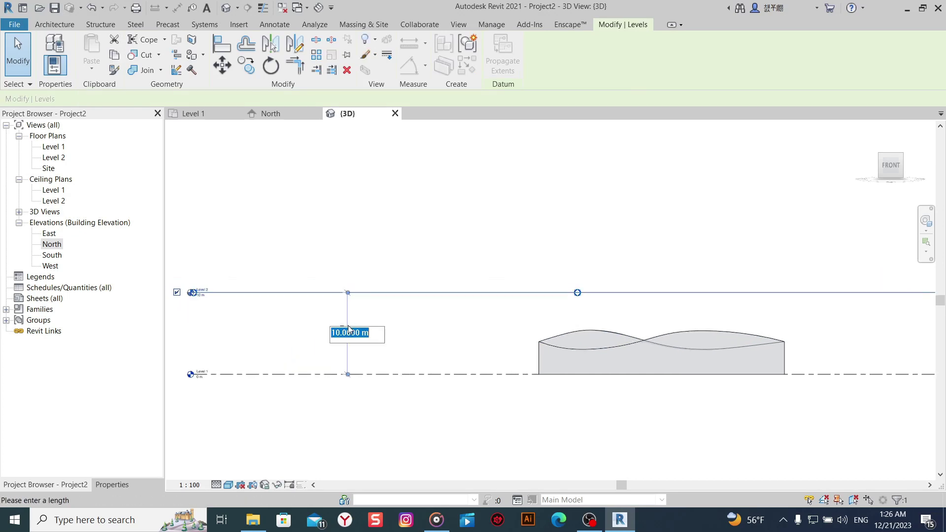
key("Return")
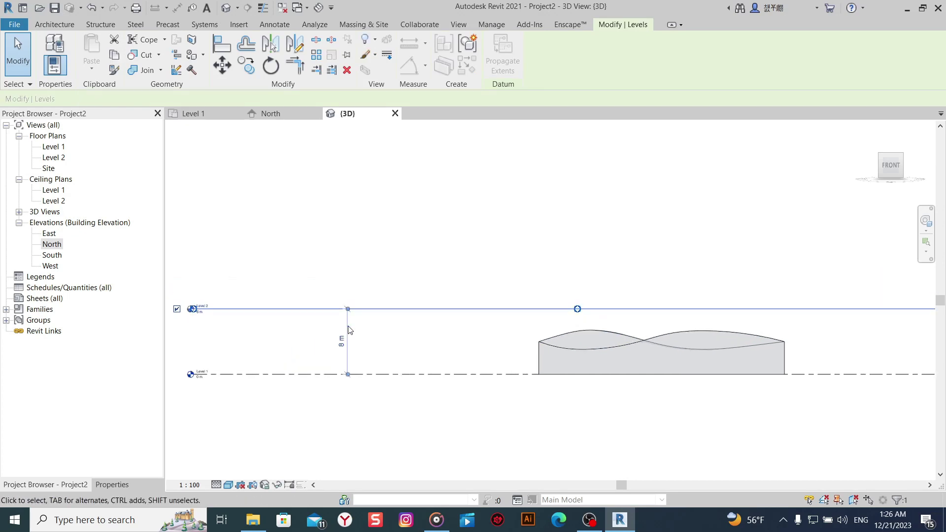
middle_click_drag(613, 319, 584, 325, "shift")
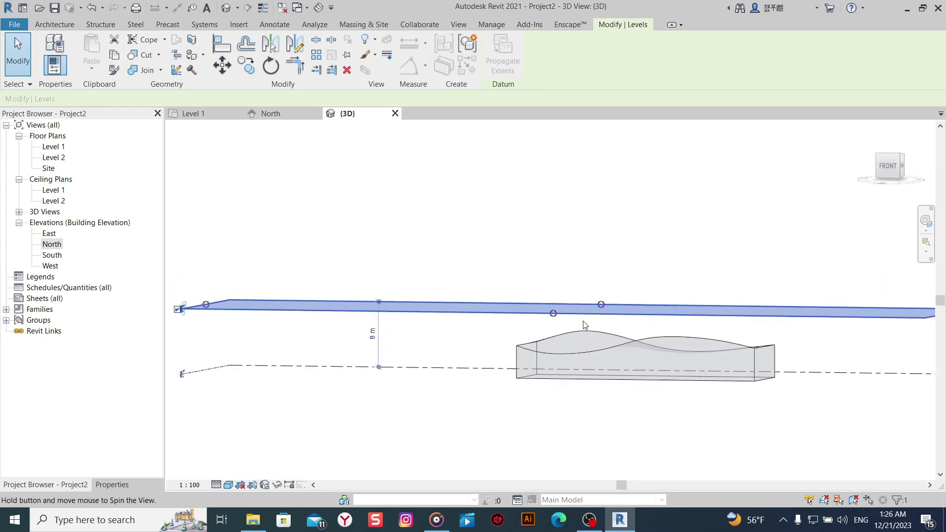
type("7")
key("Return")
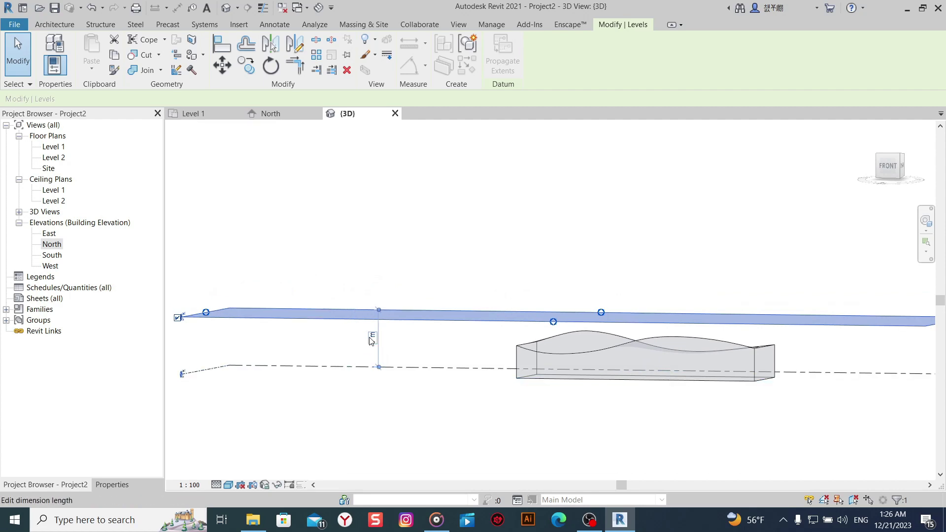
Deselect Level 2 and reopen the wavy mass for in-place editing.
middle_click_drag(537, 318, 629, 302, "shift")
key("Escape")
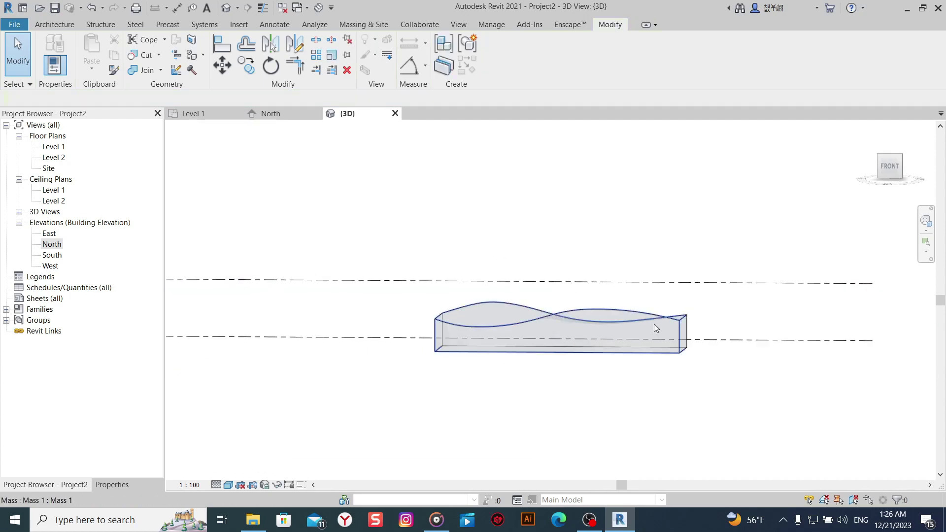
left_click(654, 324)
left_click(498, 55)
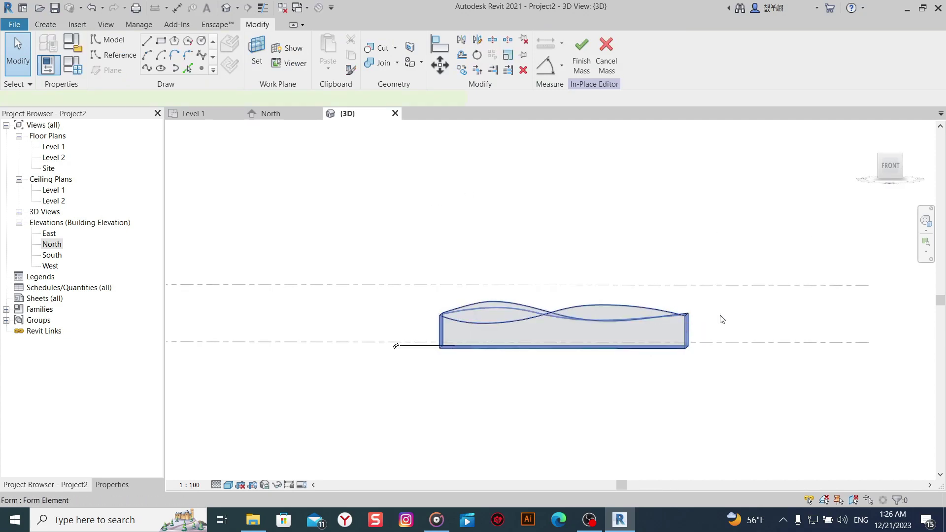
Mirror a copy of the wavy form about Level 2 and view both isometrically.
left_click(687, 326)
scroll(521, 309, "up", 2)
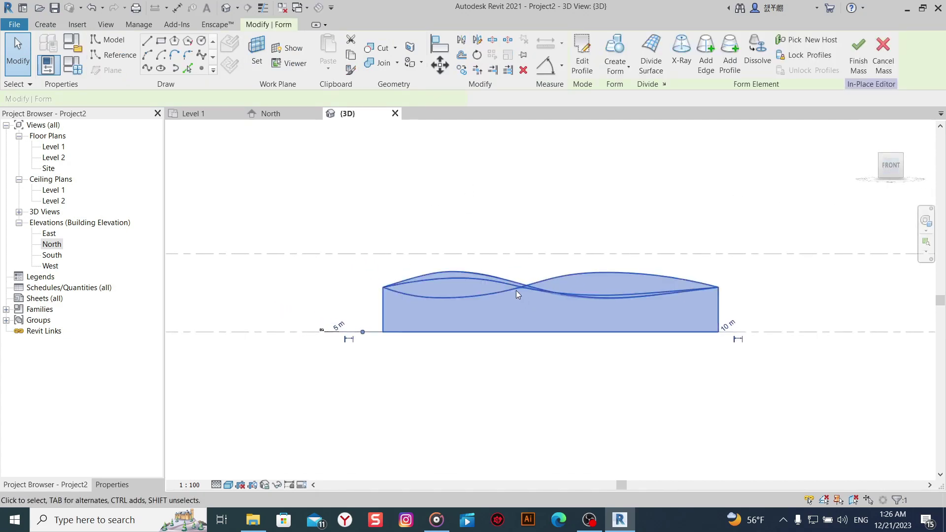
left_click(463, 39)
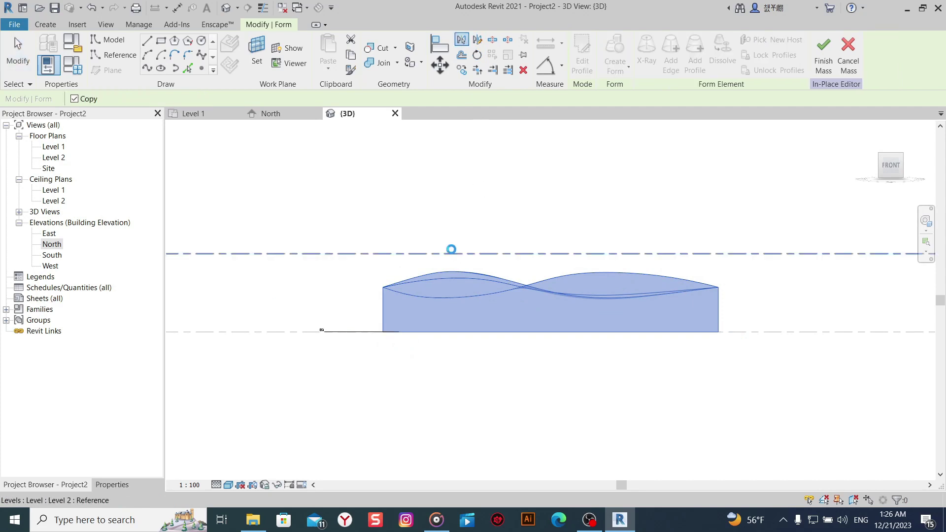
left_click(450, 254)
left_click(754, 218)
mouse_move(754, 217)
middle_mouse_down("shift")
mouse_move(655, 281)
mouse_move(551, 302)
mouse_move(543, 270)
middle_mouse_up("shift")
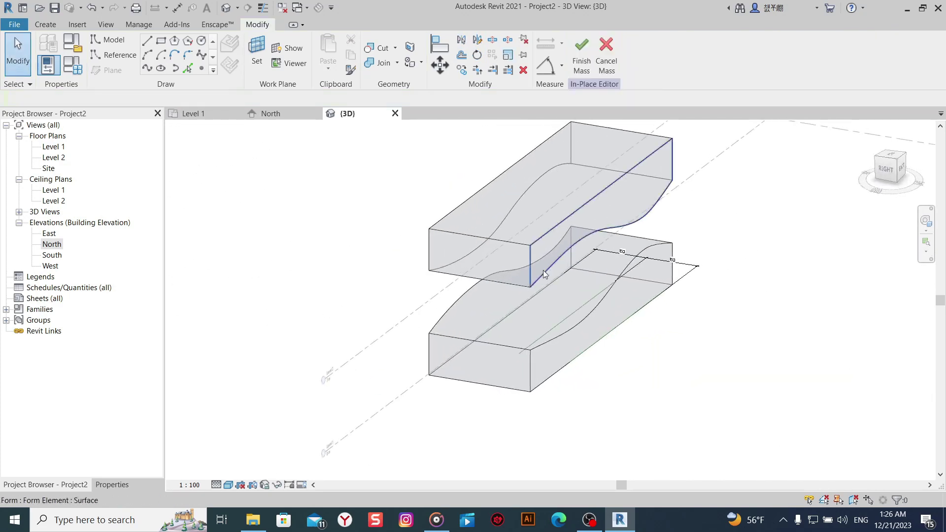
Set the upper form's length to 20 m.
left_click(632, 224)
left_click(887, 168)
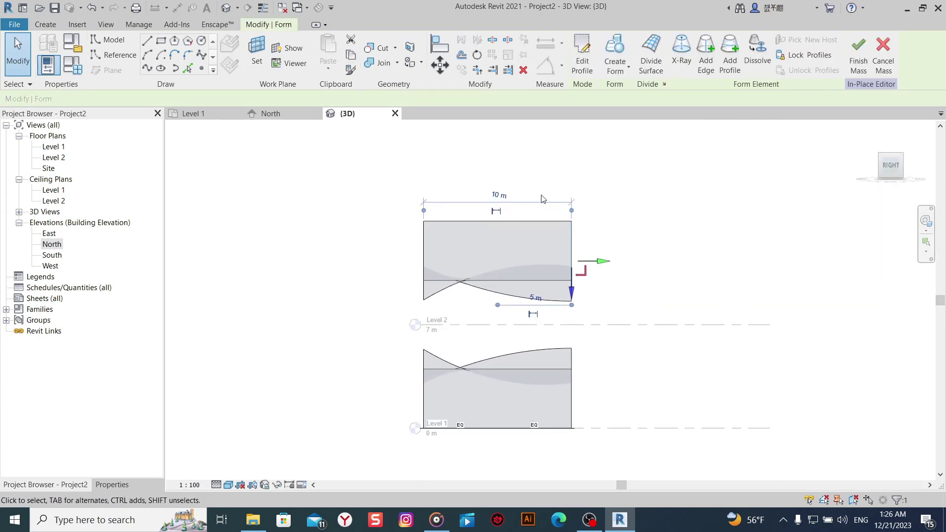
type("20")
key("Return")
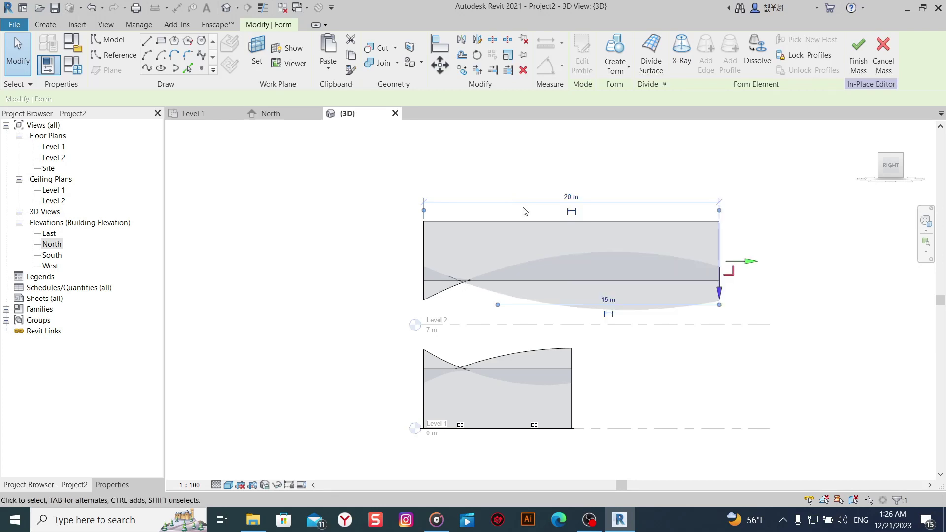
left_click(640, 365)
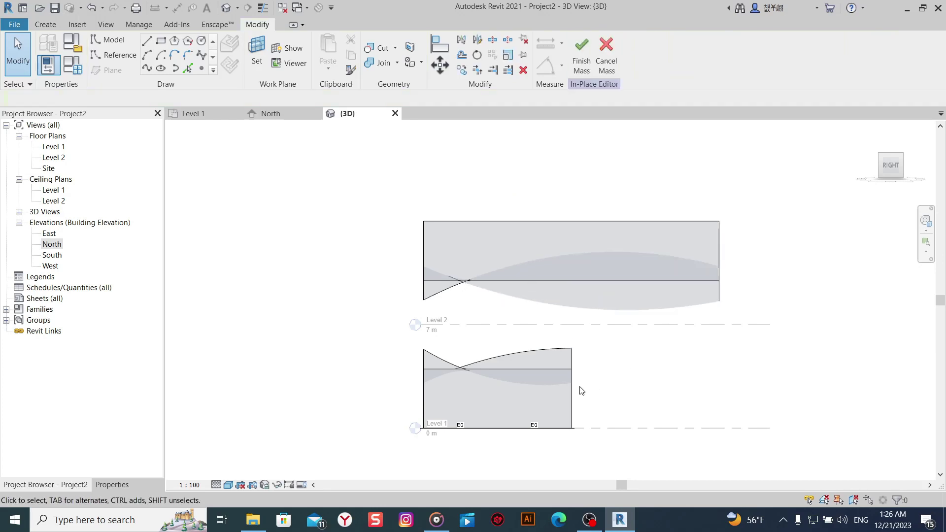
middle_click_drag(572, 387, 560, 404, "shift")
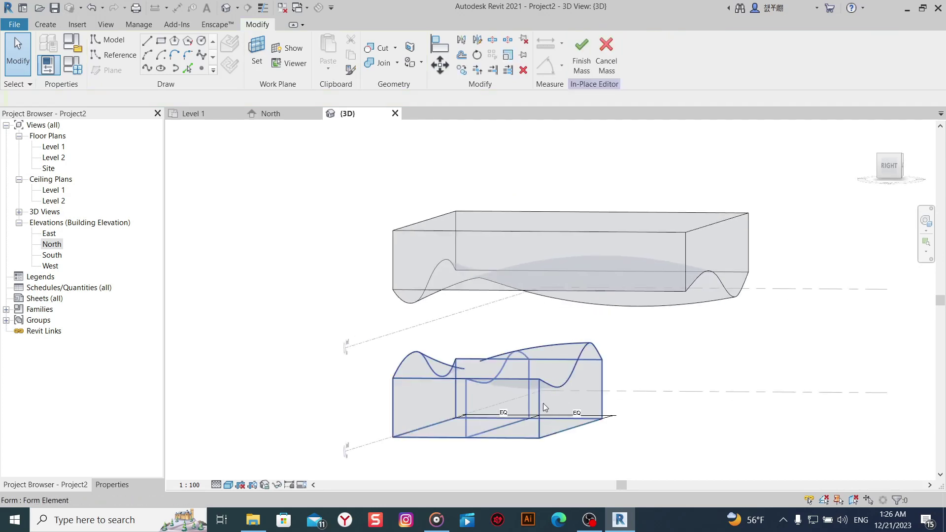
Stretch the lower form from 10 m to 20 m and orbit to check both.
left_click(543, 403)
mouse_move(688, 380)
middle_mouse_down("shift")
mouse_move(662, 389)
mouse_move(804, 331)
middle_mouse_up("shift")
left_click(679, 368)
left_click(615, 387)
left_click(894, 166)
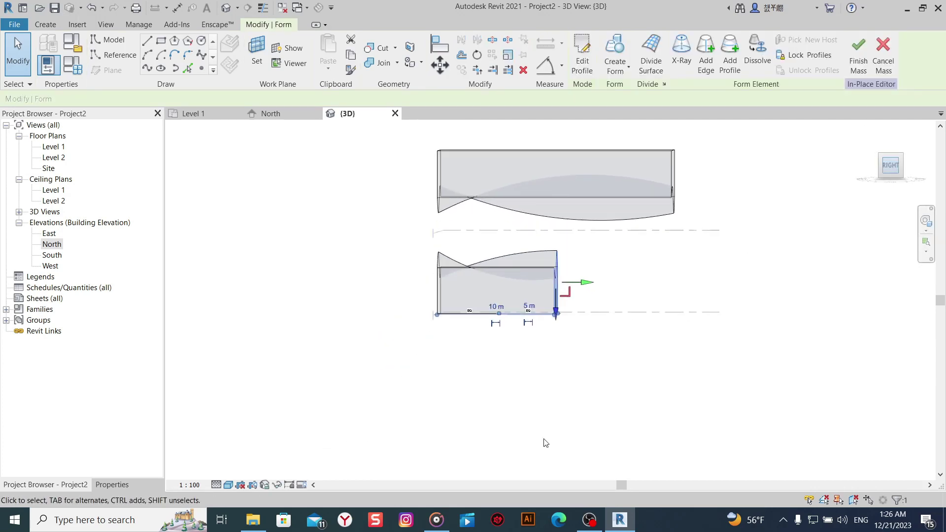
left_click(555, 329)
scroll(558, 353, "up", 2)
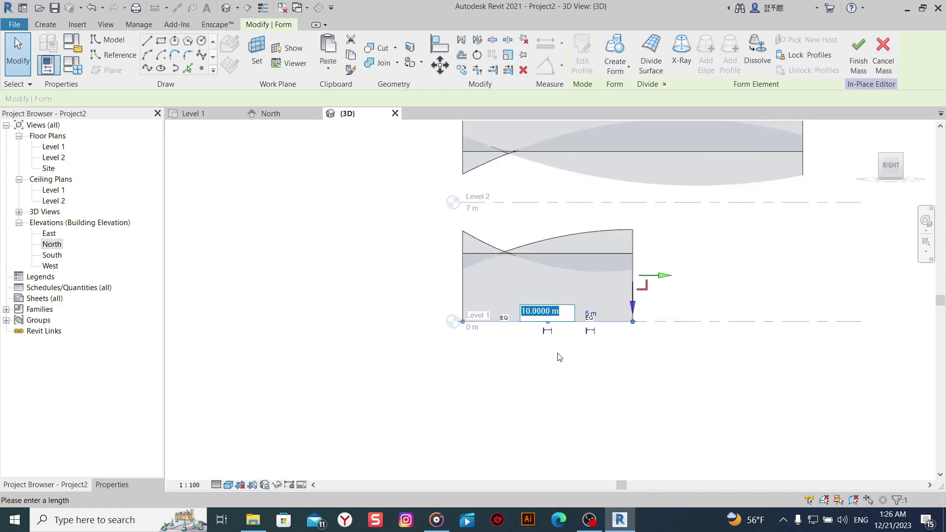
key("Return")
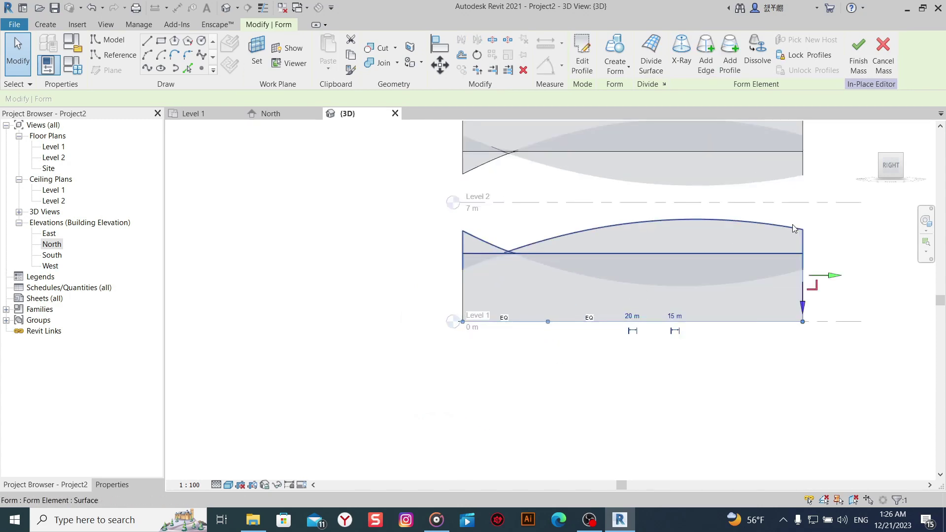
key("Escape")
scroll(667, 269, "down", 1)
mouse_move(623, 295)
middle_mouse_down("shift")
mouse_move(618, 388)
mouse_move(692, 327)
mouse_move(682, 382)
mouse_move(701, 397)
middle_mouse_up("shift")
middle_click_drag(481, 412, 486, 416, "shift")
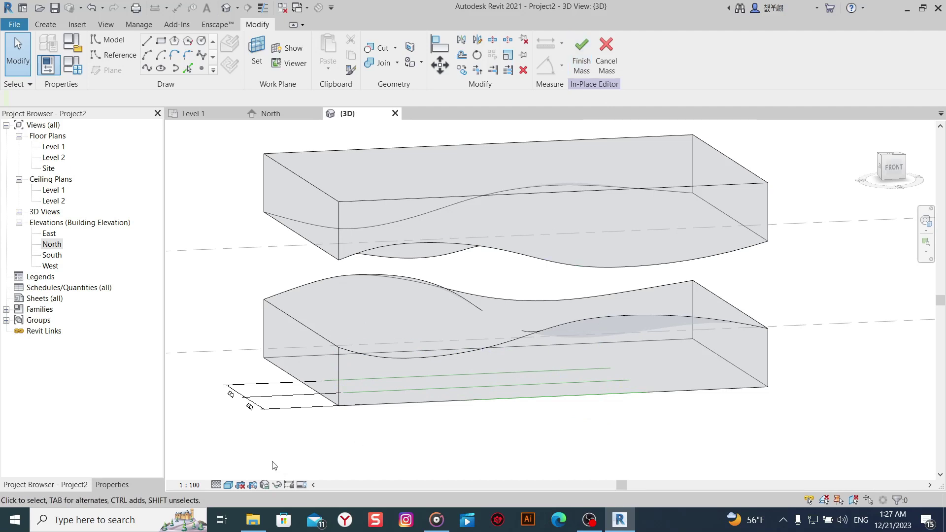
Switch the view to Shaded and finish the in-place mass.
left_click(231, 485)
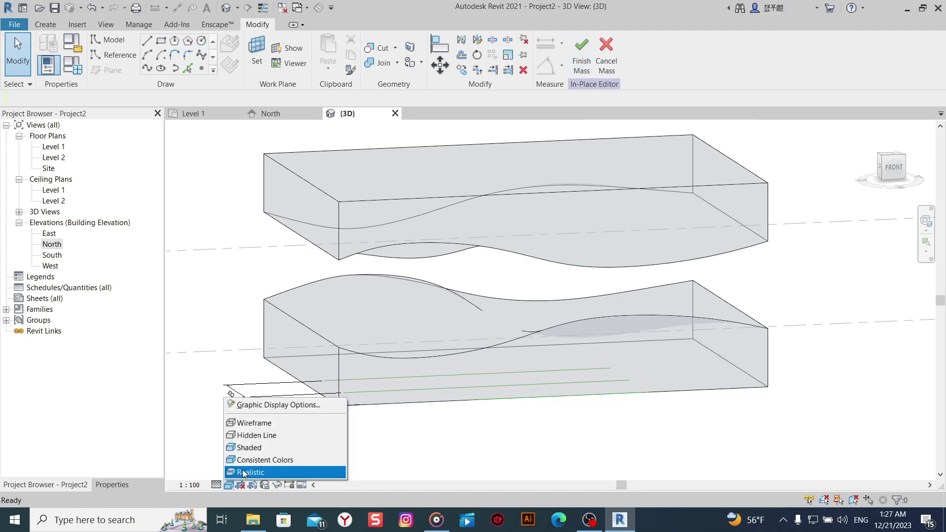
left_click(250, 447)
middle_click_drag(513, 411, 492, 448, "shift")
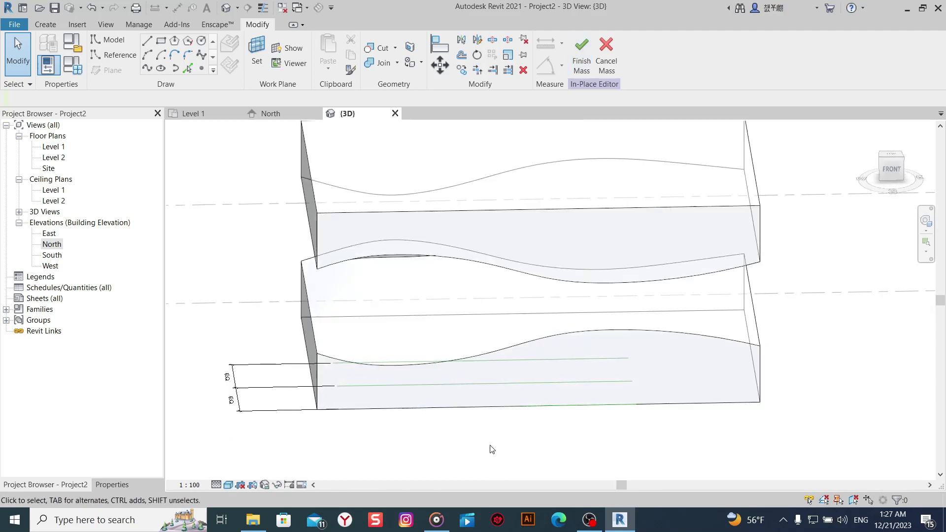
left_click(582, 49)
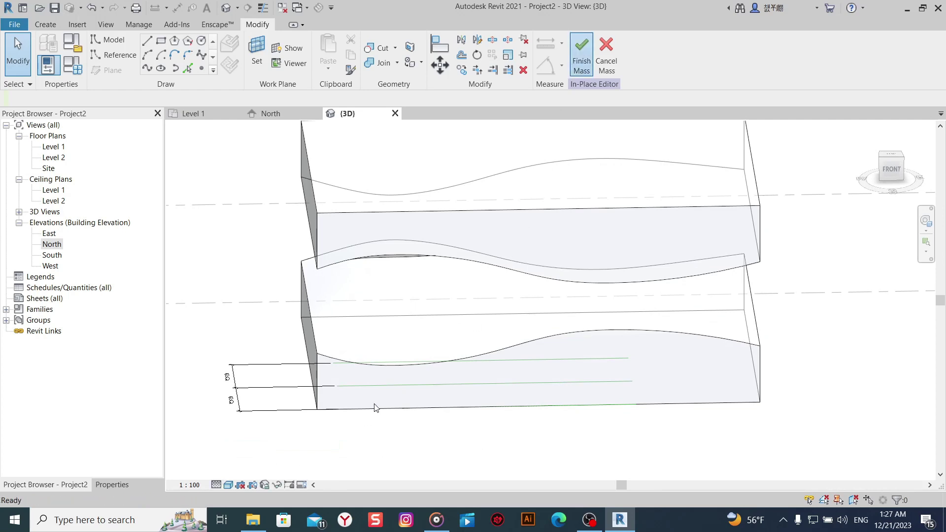
Preview the masses in Consistent Colors, then Realistic visual style.
left_click(229, 486)
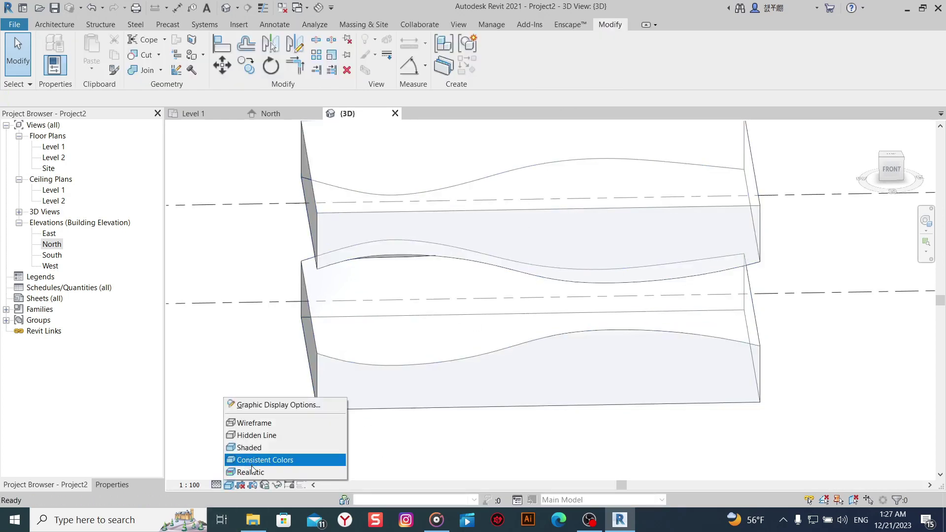
left_click(252, 465)
left_click(228, 485)
left_click(250, 472)
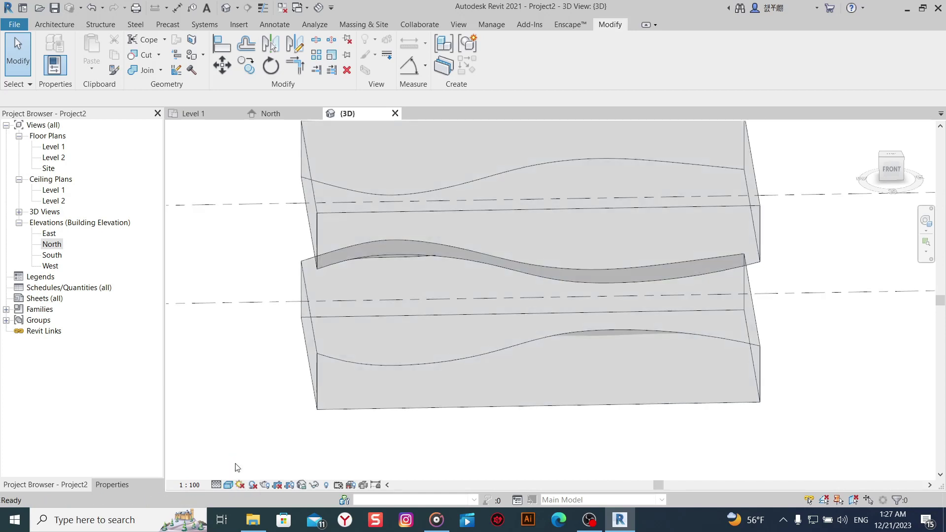
Enable Cast Shadows in Graphic Display Options, return to Shaded and select the mass.
left_click(241, 485)
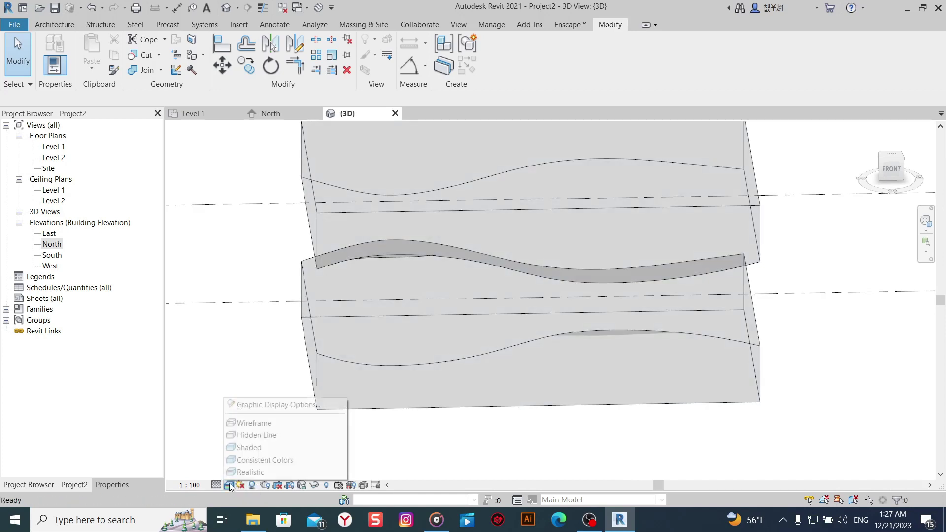
left_click(266, 404)
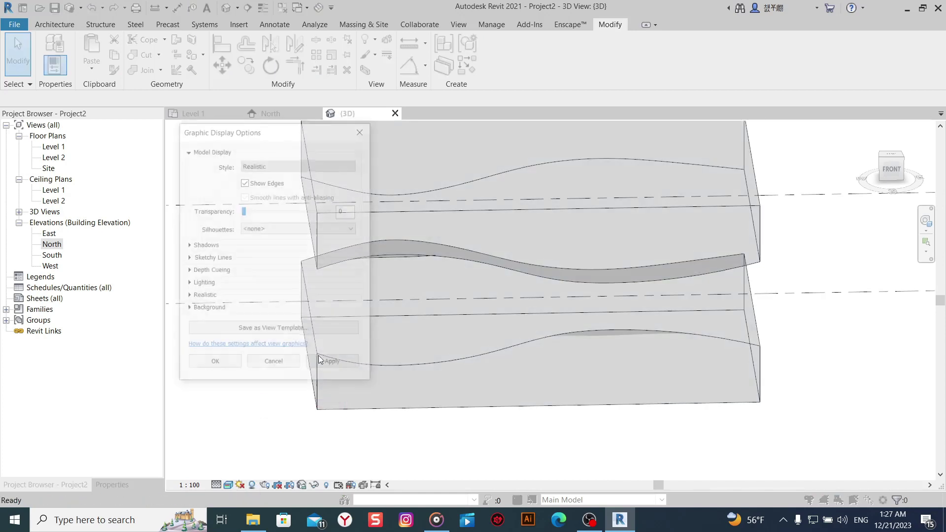
left_click(188, 246)
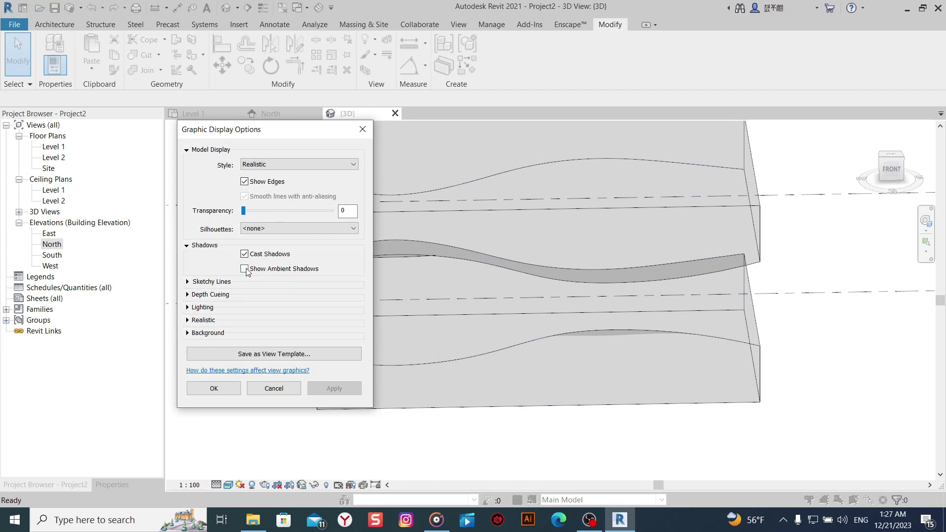
left_click(211, 389)
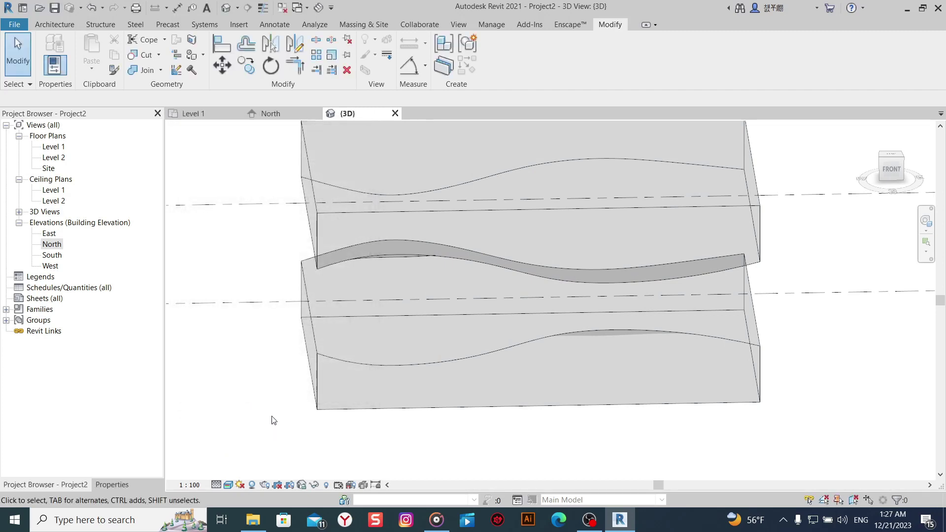
left_click(227, 485)
left_click(270, 448)
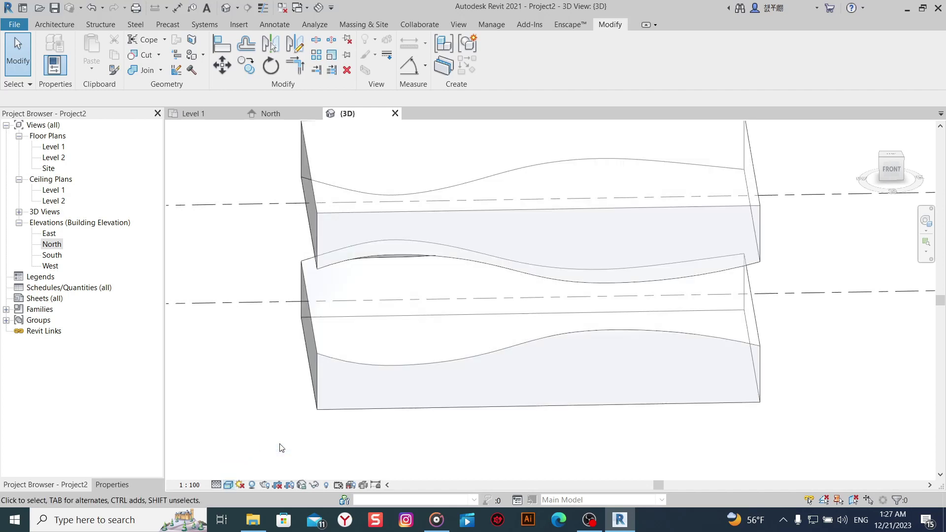
middle_click_drag(276, 446, 370, 423, "shift")
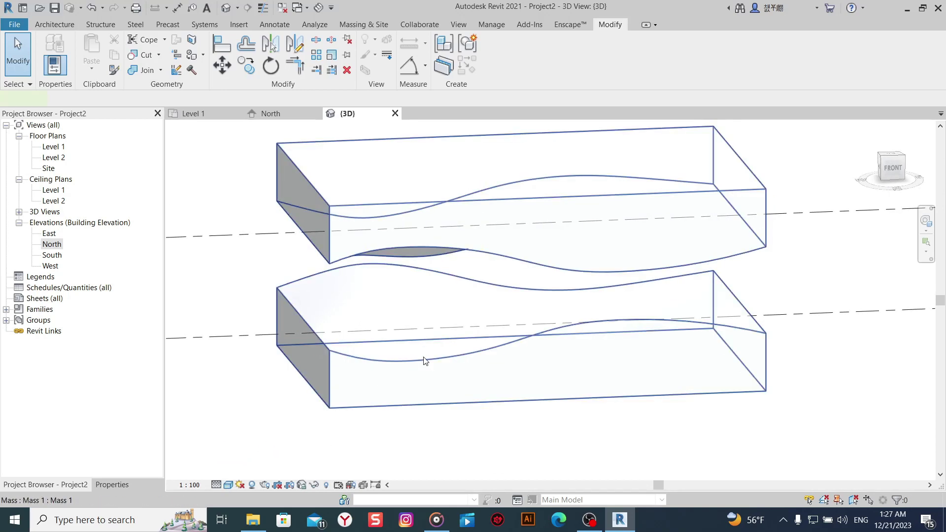
left_click(424, 362)
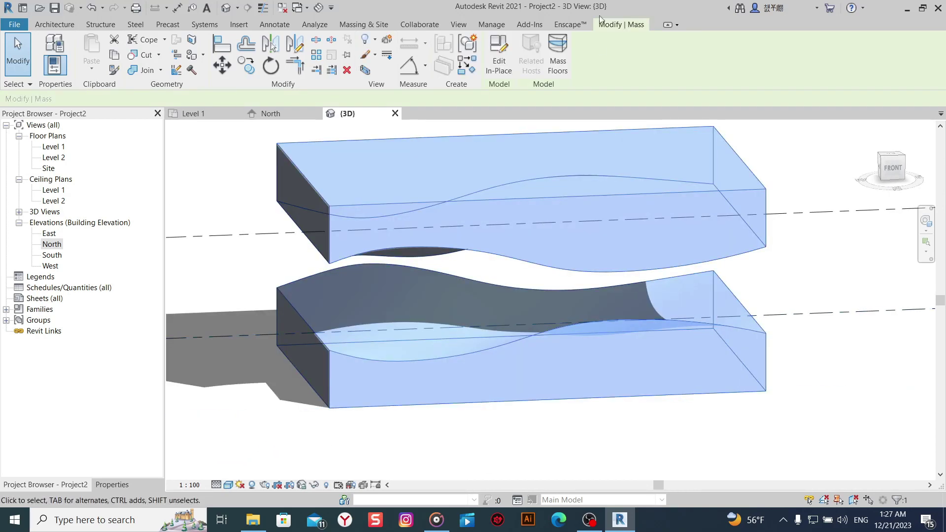
Reopen the mass for editing and view the reference lines from the top.
double_click(534, 288)
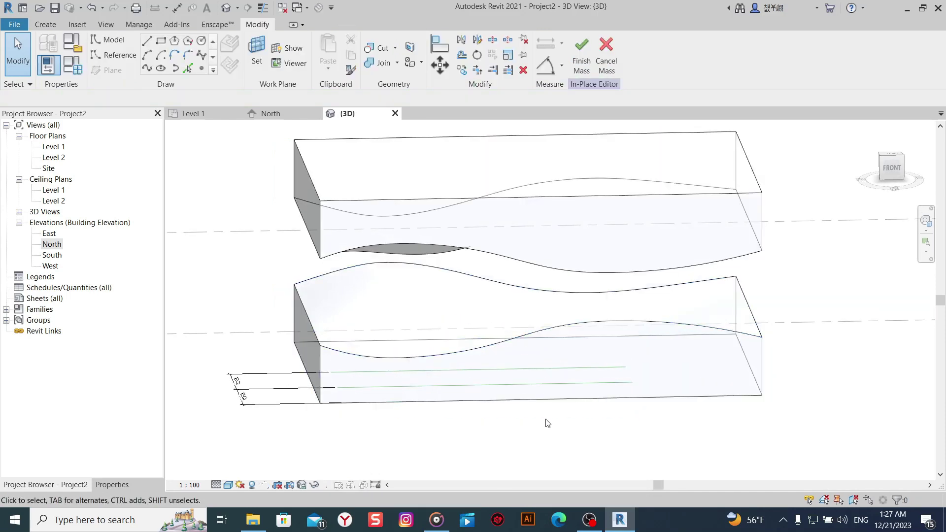
mouse_move(580, 418)
middle_mouse_down("shift")
mouse_move(628, 418)
mouse_move(620, 468)
middle_mouse_up("shift")
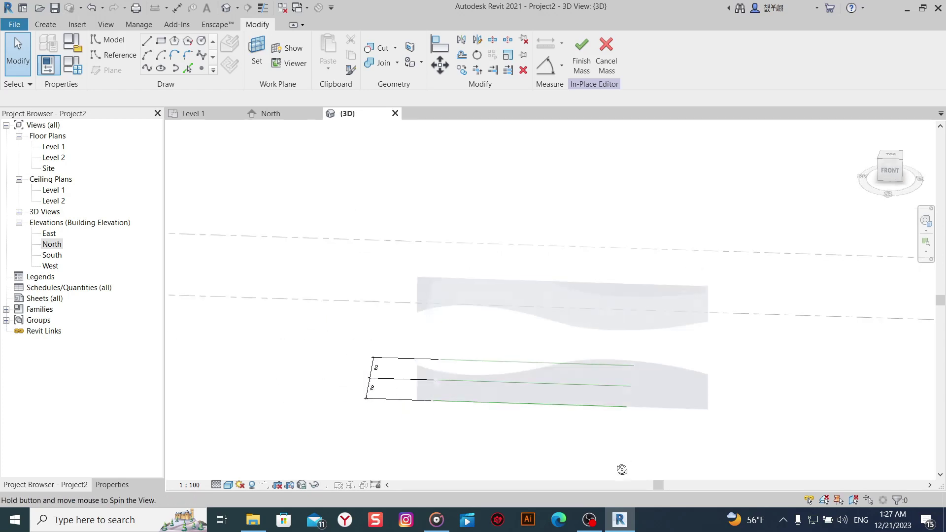
left_click(890, 158)
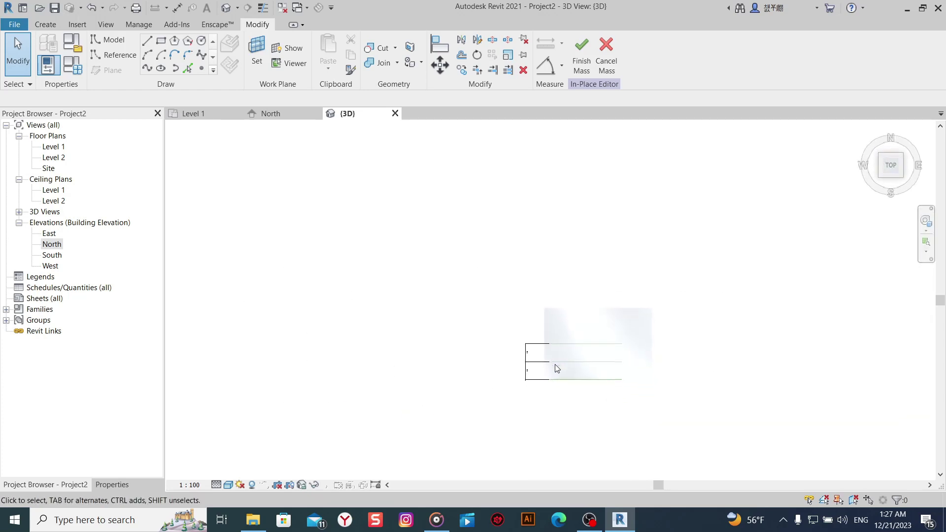
scroll(556, 365, "up", 2)
middle_click_drag(601, 360, 475, 371)
scroll(338, 245, "up", 1)
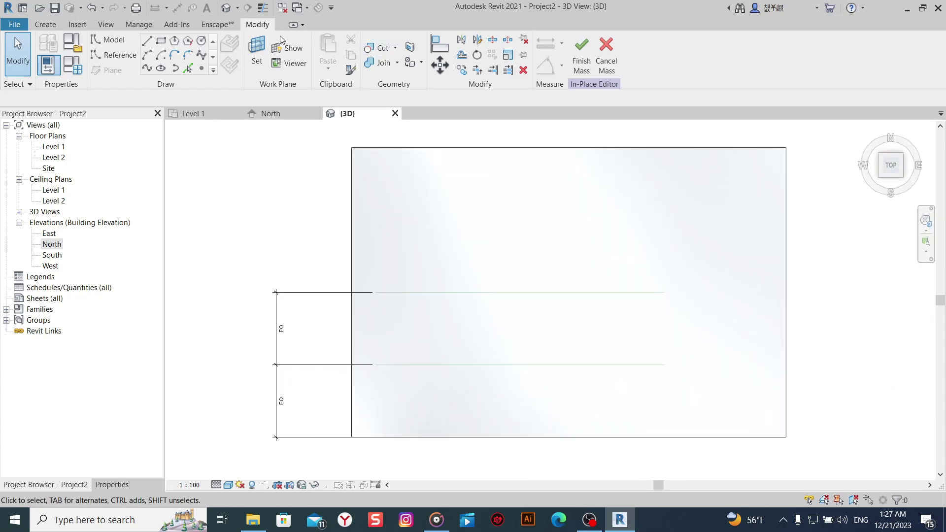
Use the middle reference line as work plane and place a circle centred on it.
left_click(257, 54)
left_click(462, 366)
left_click(202, 42)
scroll(461, 367, "up", 2)
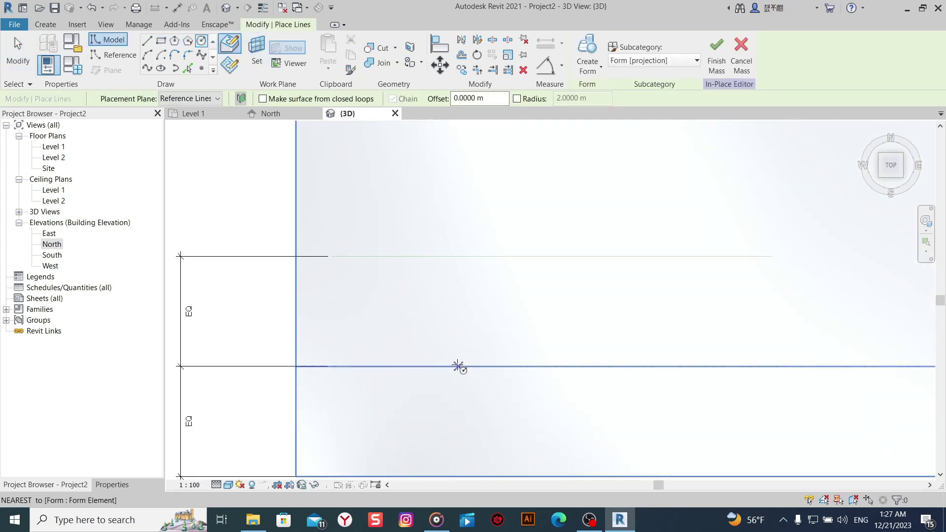
left_click(456, 366)
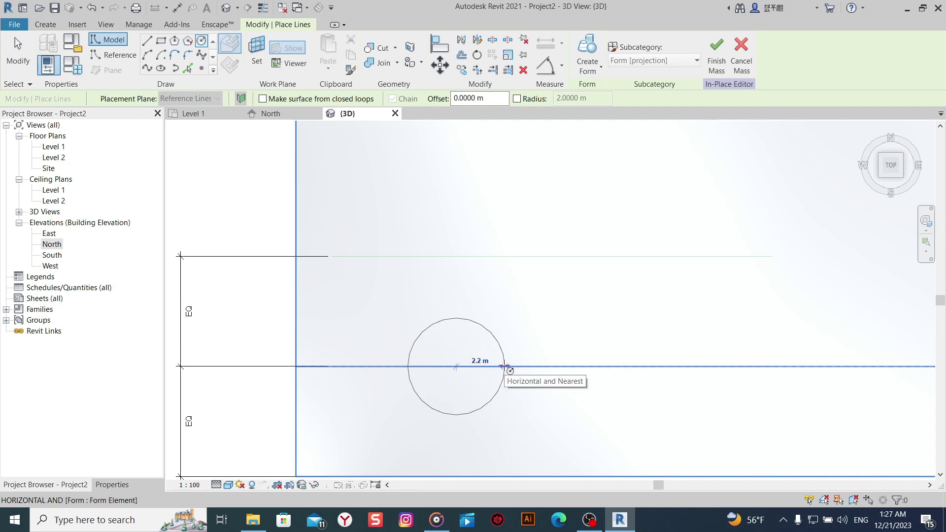
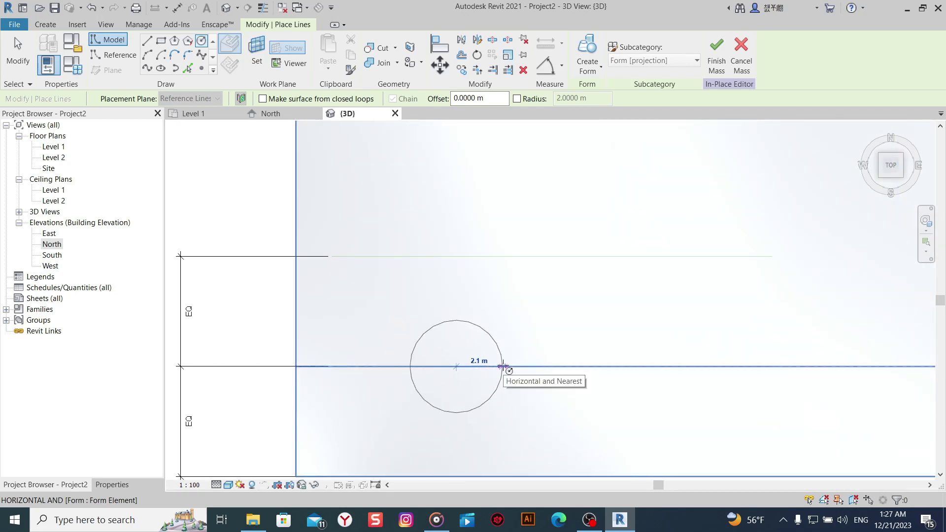
Finish the circle at a 2 m radius, end circle drawing, and select the new circle.
type("2")
key("Return")
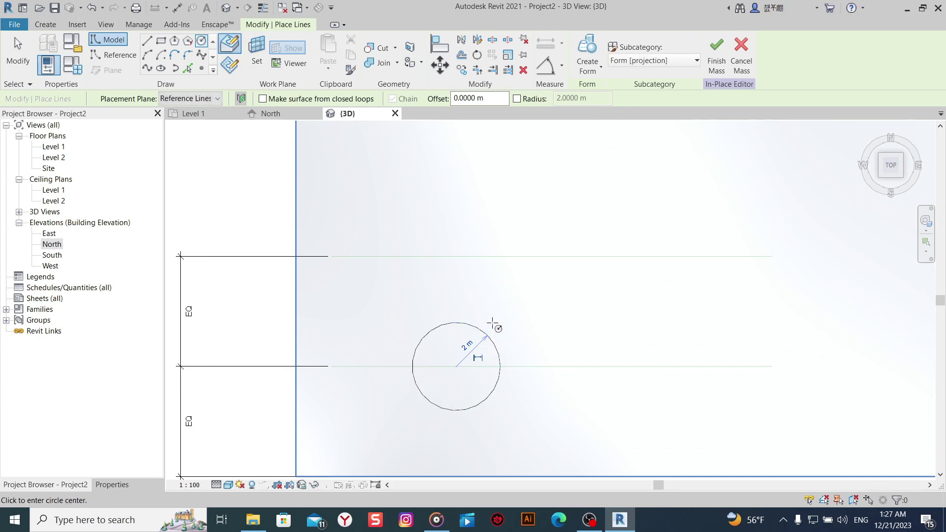
scroll(493, 324, "down", 3)
right_click(522, 306)
left_click(537, 313)
right_click(544, 314)
left_click(562, 321)
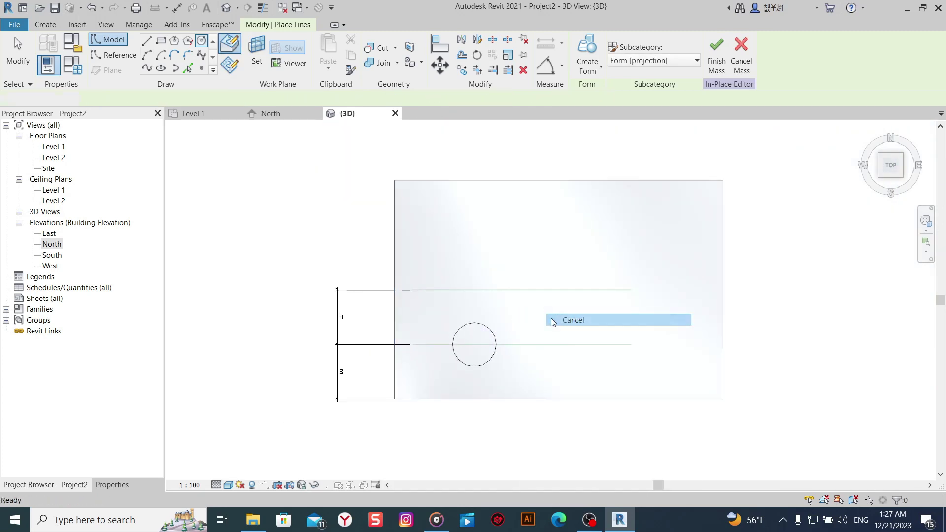
left_click(491, 356)
middle_click_drag(502, 407, 503, 269, "shift")
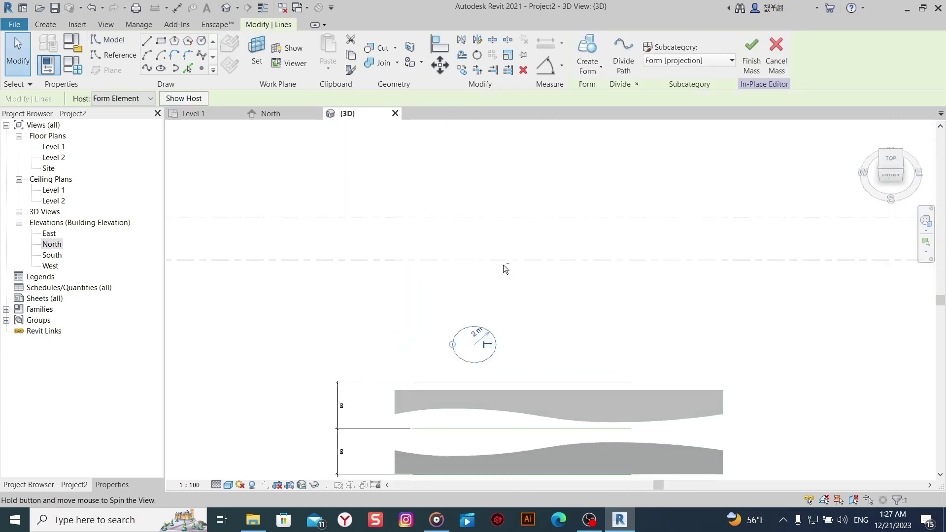
Switch to the front view and set the visual style to Hidden Line.
left_click(895, 175)
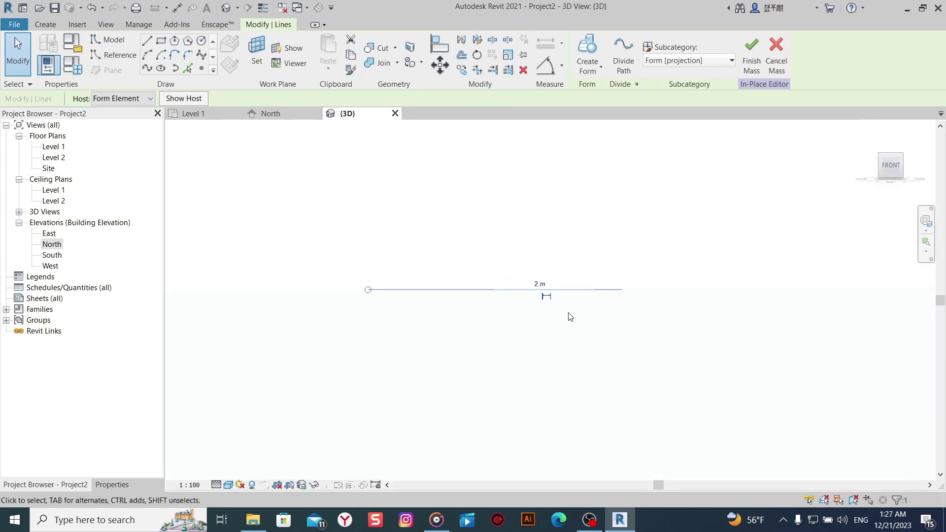
middle_click_drag(570, 316, 561, 274)
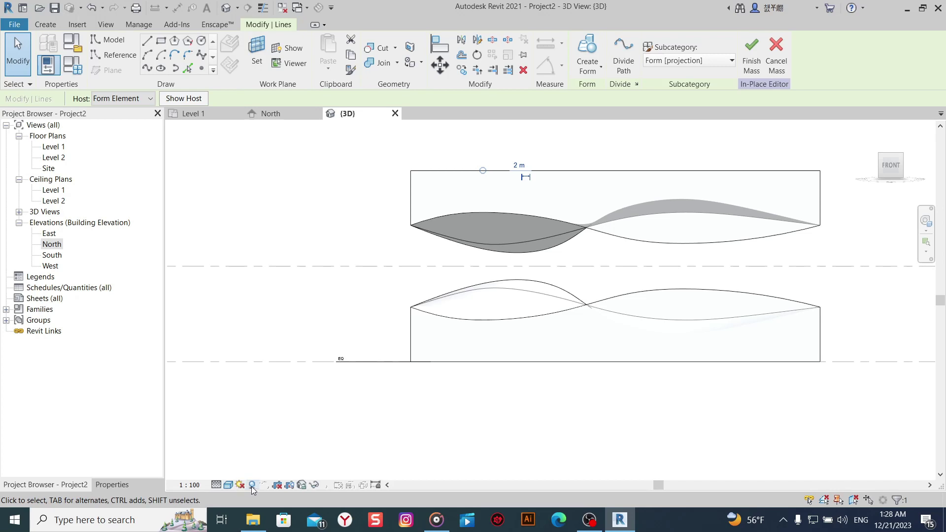
left_click(229, 485)
left_click(251, 435)
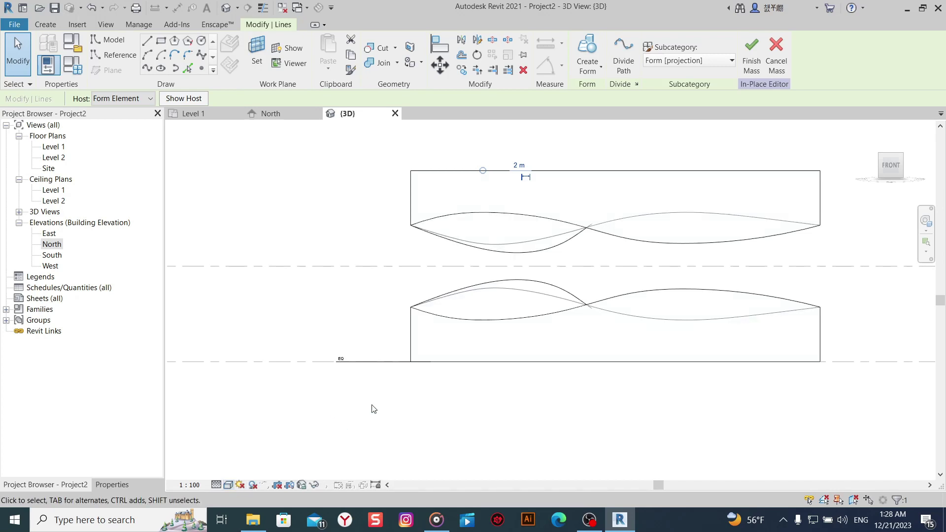
middle_click_drag(519, 368, 477, 365)
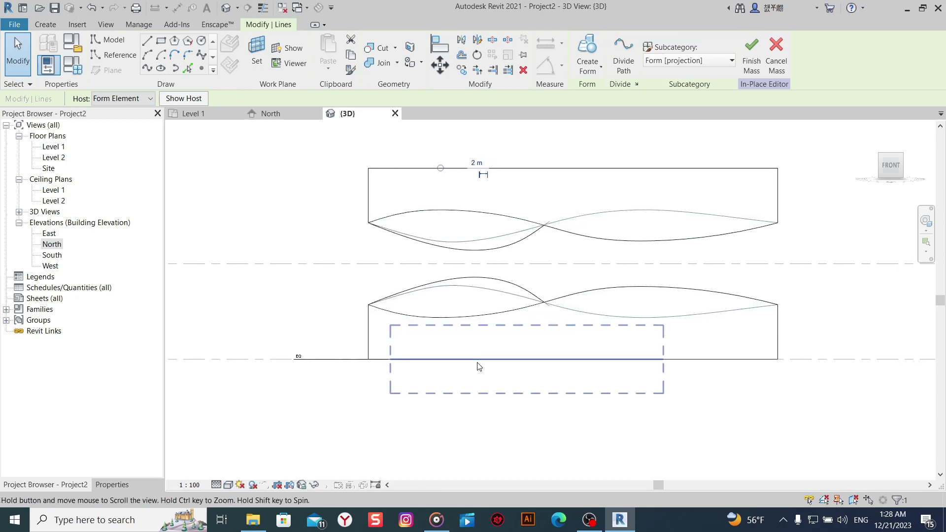
Copy the 2 m circle from its midpoint down to the bottom level with Move Multiple.
left_click(462, 69)
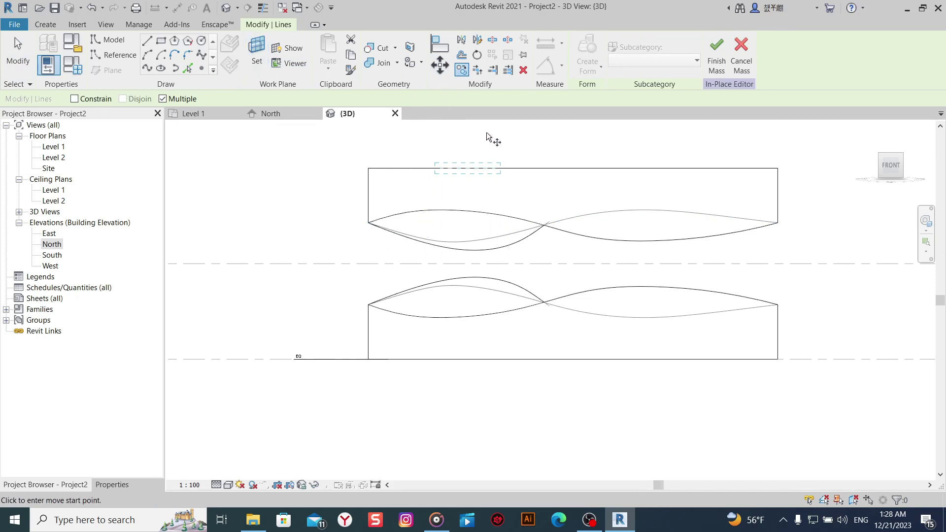
left_click(468, 168)
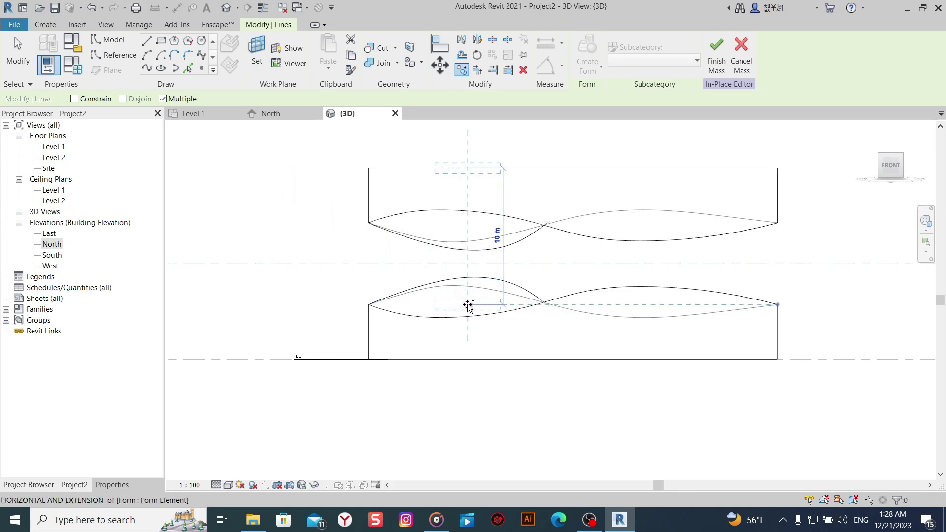
left_click(467, 359)
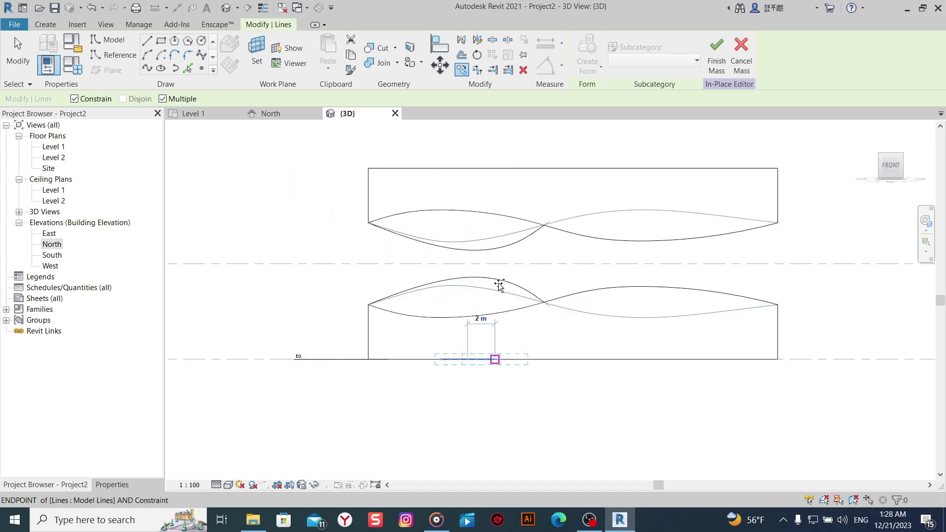
middle_click_drag(498, 283, 486, 398, "shift")
right_click(338, 301)
left_click(345, 308)
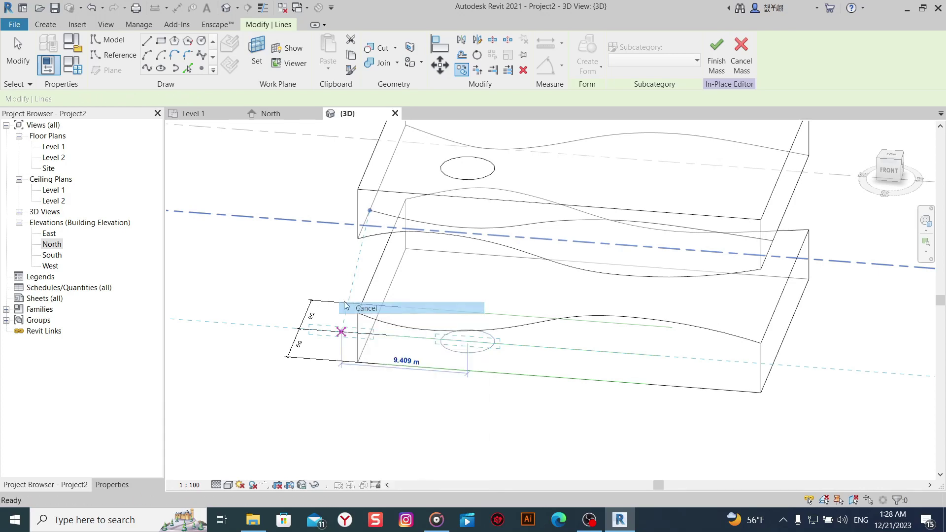
right_click(294, 275)
In front view, move the upper circle slightly lower.
left_click(429, 16)
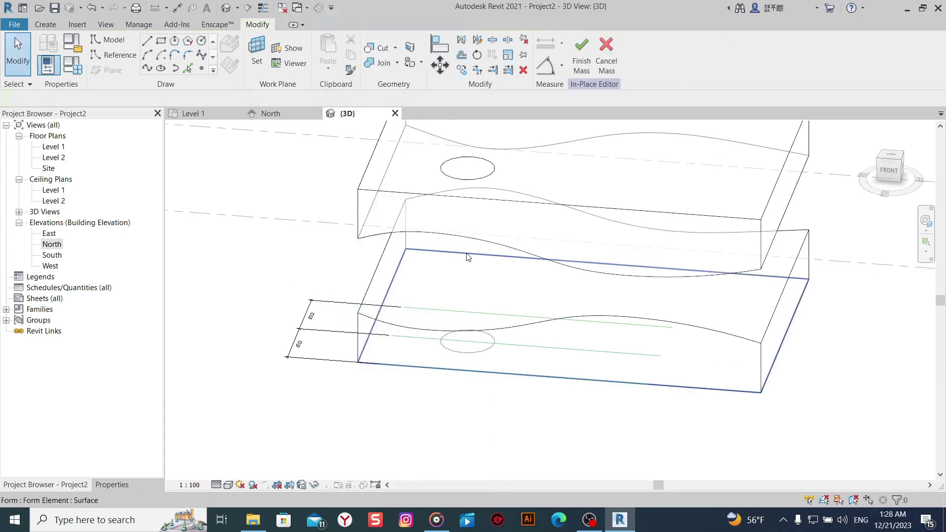
left_click(471, 180)
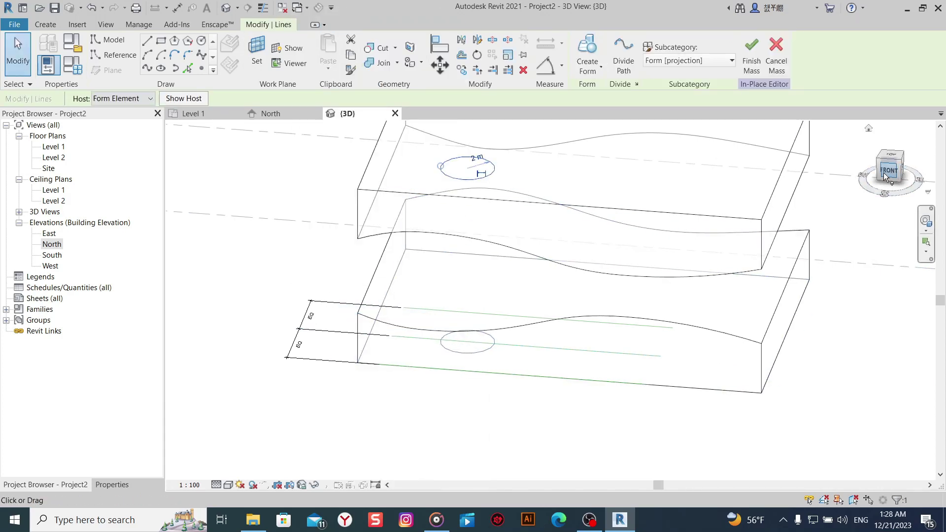
left_click(886, 171)
scroll(593, 296, "down", 5)
scroll(574, 306, "up", 3)
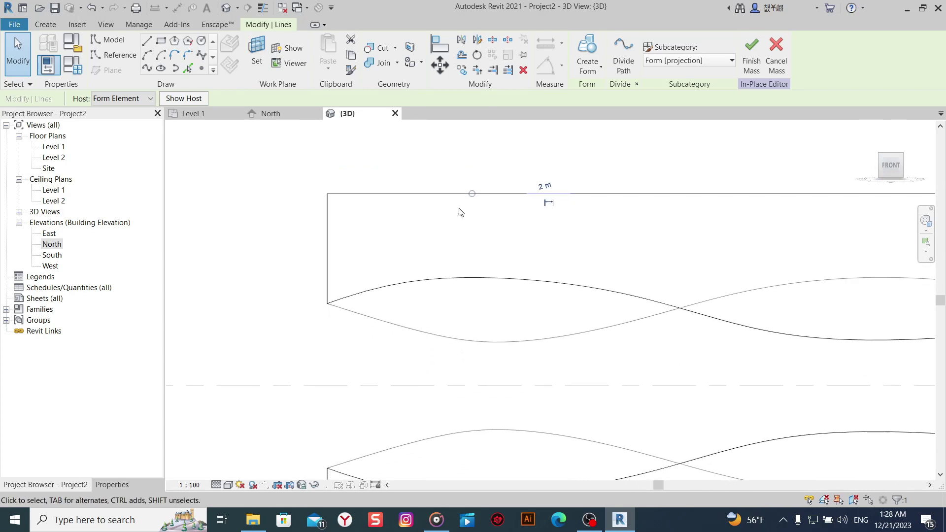
left_click(440, 64)
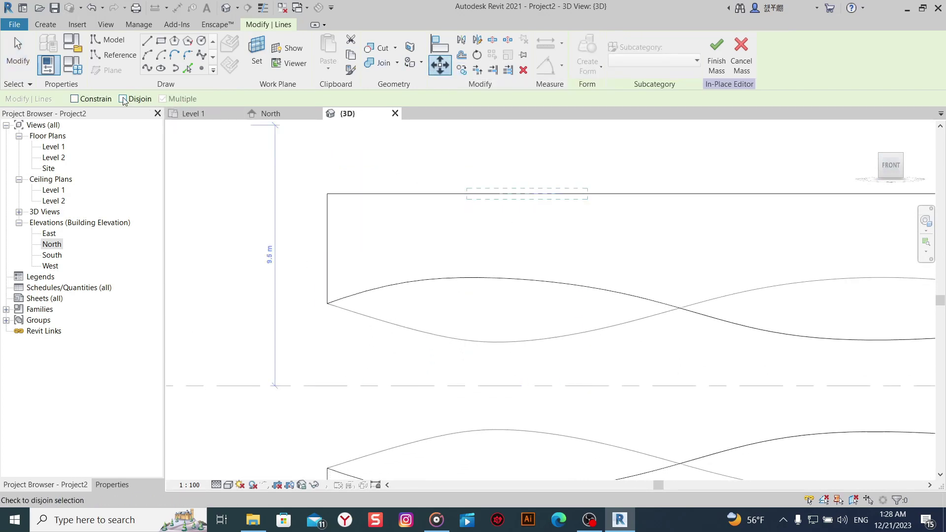
scroll(478, 242, "down", 1)
scroll(475, 207, "down", 2)
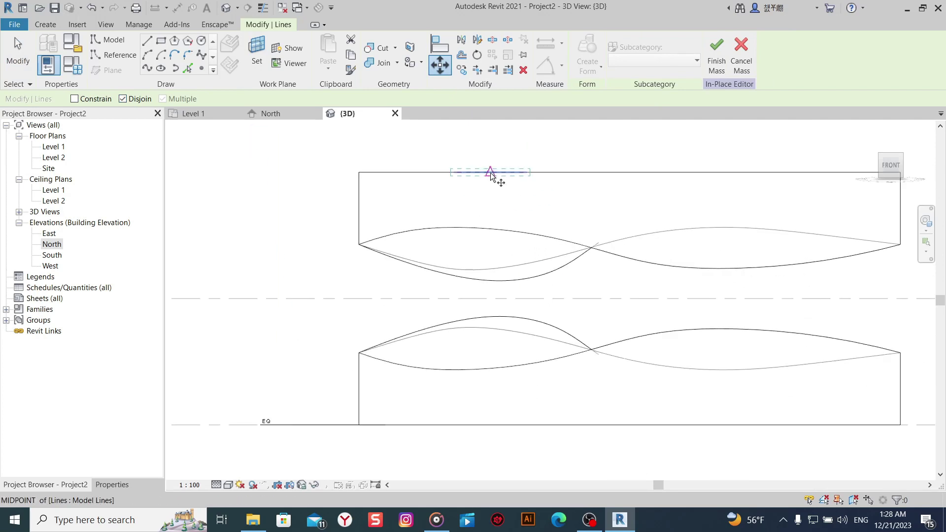
left_click(494, 216)
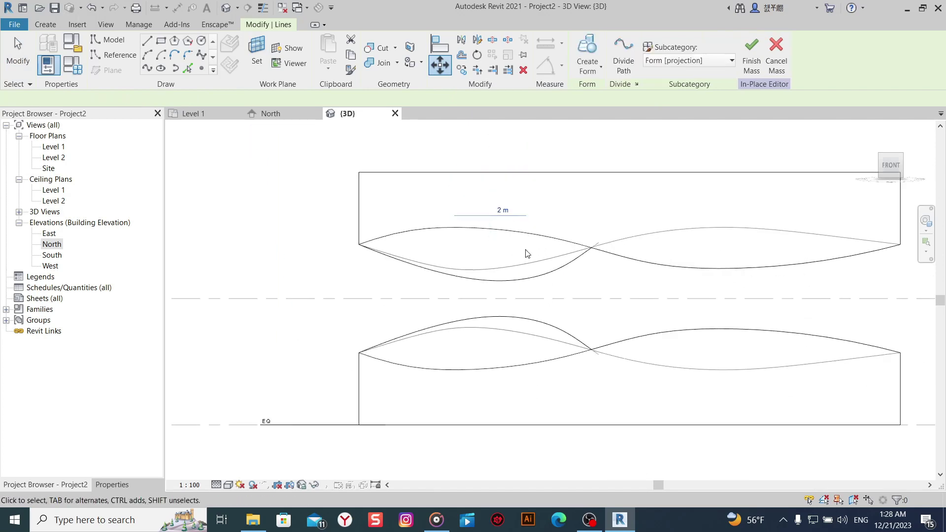
mouse_move(526, 251)
middle_mouse_down("shift")
mouse_move(546, 375)
mouse_move(554, 275)
mouse_move(545, 366)
mouse_move(507, 434)
middle_mouse_up("shift")
Move the lower circle up into the lower slab with Constrain turned off.
left_click(507, 435)
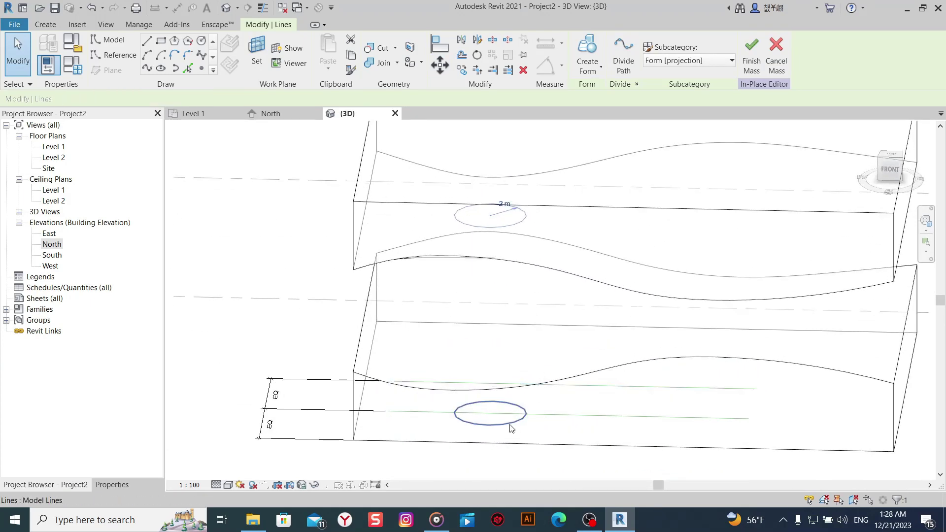
left_click(507, 424)
left_click(890, 169)
mouse_move(645, 387)
middle_mouse_down("shift")
mouse_move(602, 376)
mouse_move(648, 371)
mouse_move(556, 409)
mouse_move(562, 403)
middle_mouse_up("shift")
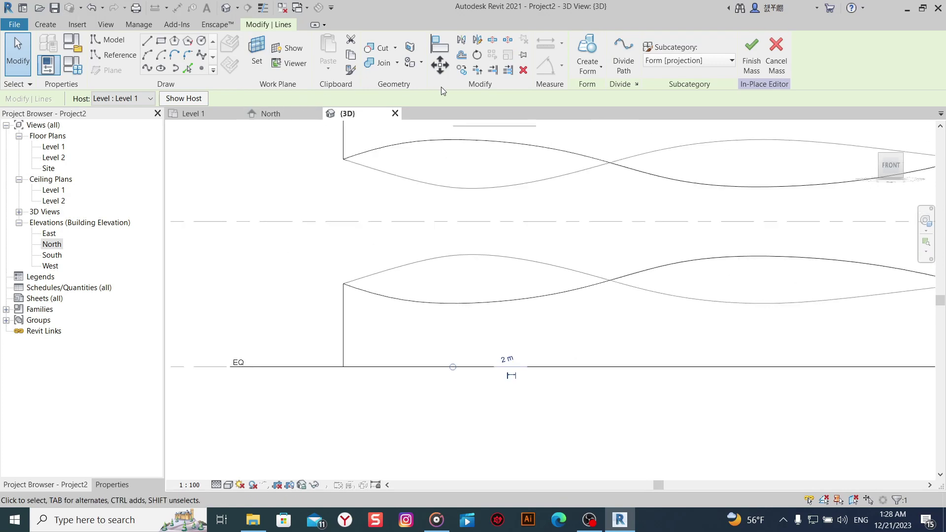
left_click(447, 72)
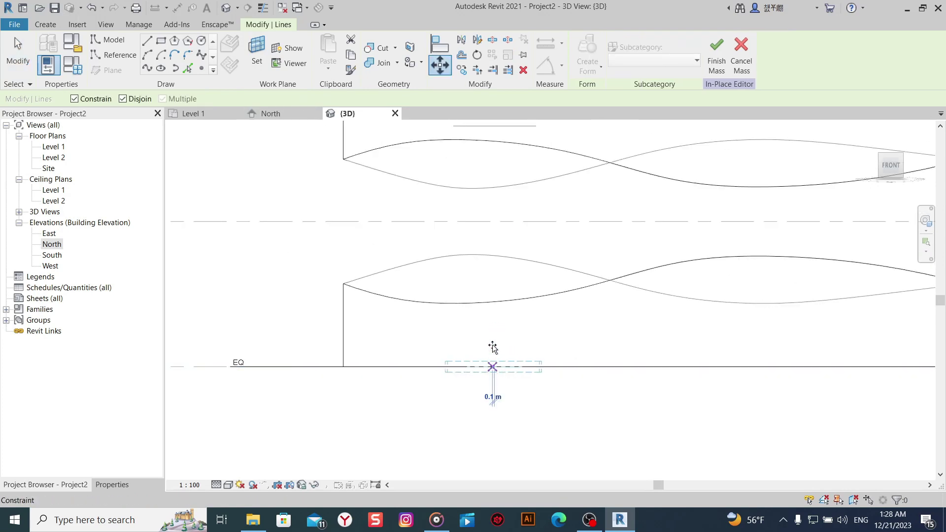
left_click(74, 99)
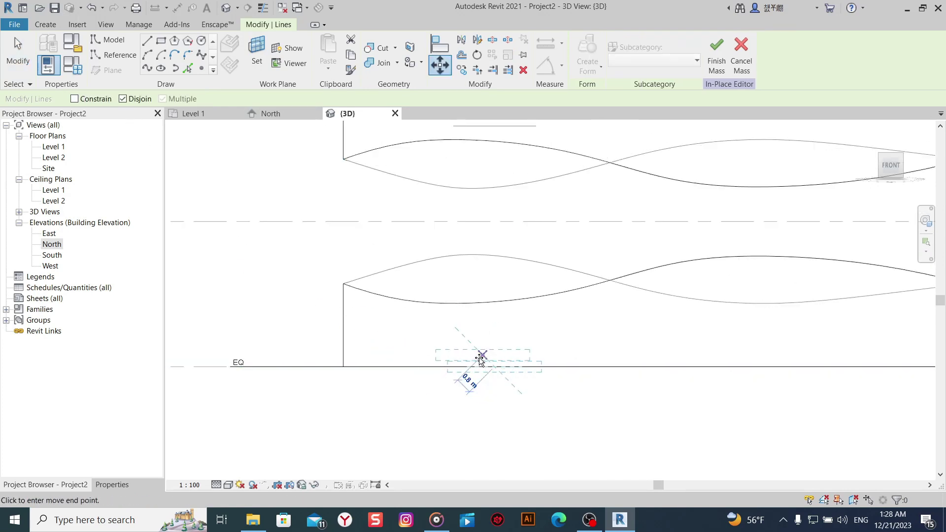
left_click(494, 333)
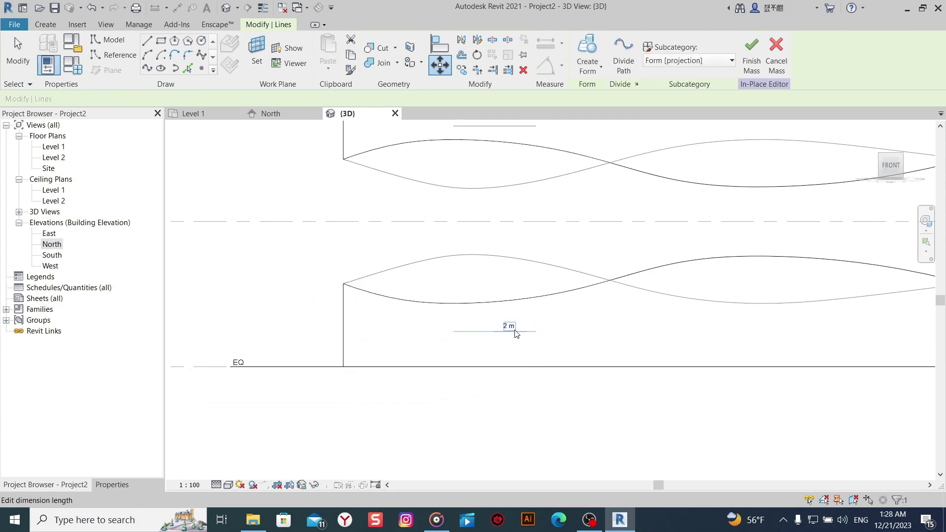
scroll(505, 305, "down", 3)
middle_click_drag(416, 269, 486, 385, "shift")
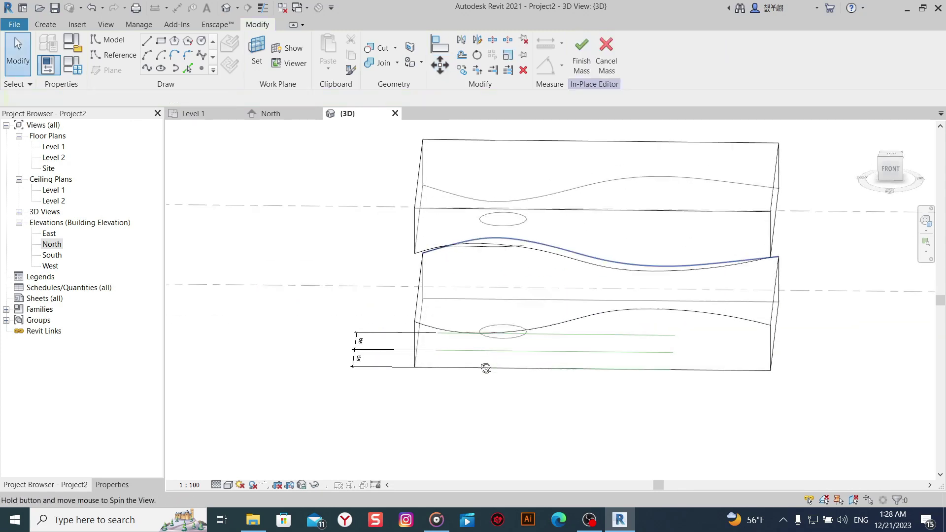
Select the upper circle and view the circles straight from above.
left_click(513, 223)
left_click(283, 222)
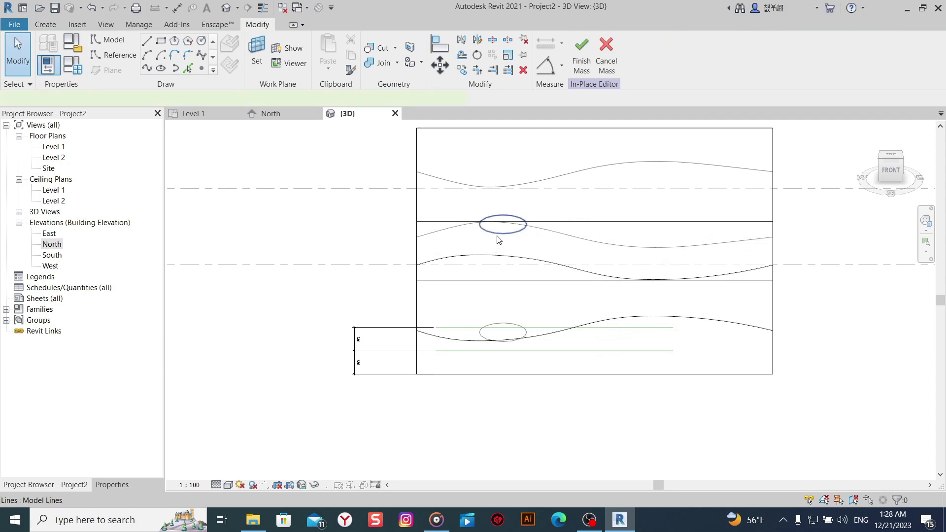
left_click(497, 240)
middle_click_drag(497, 240, 540, 260, "shift")
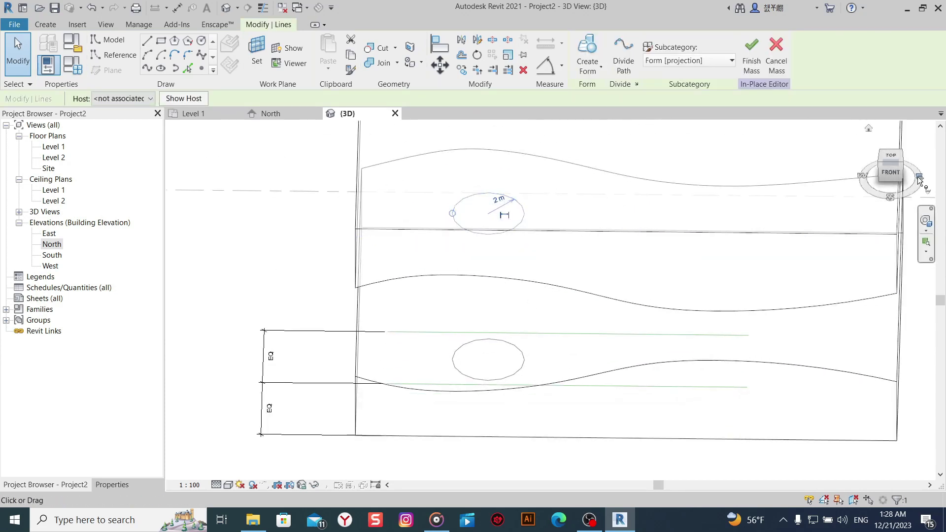
left_click(887, 157)
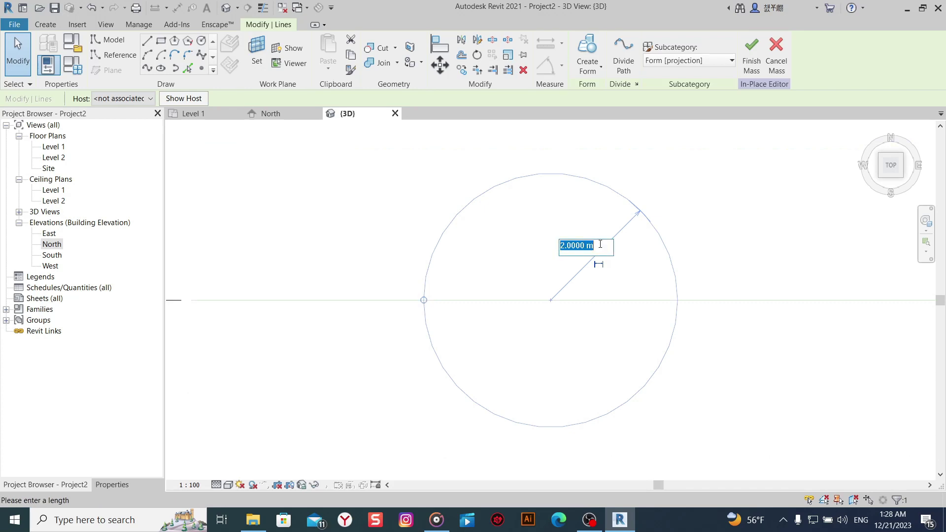
Give the new circle a 3 m radius and move it against the small circle's left side.
key("Return")
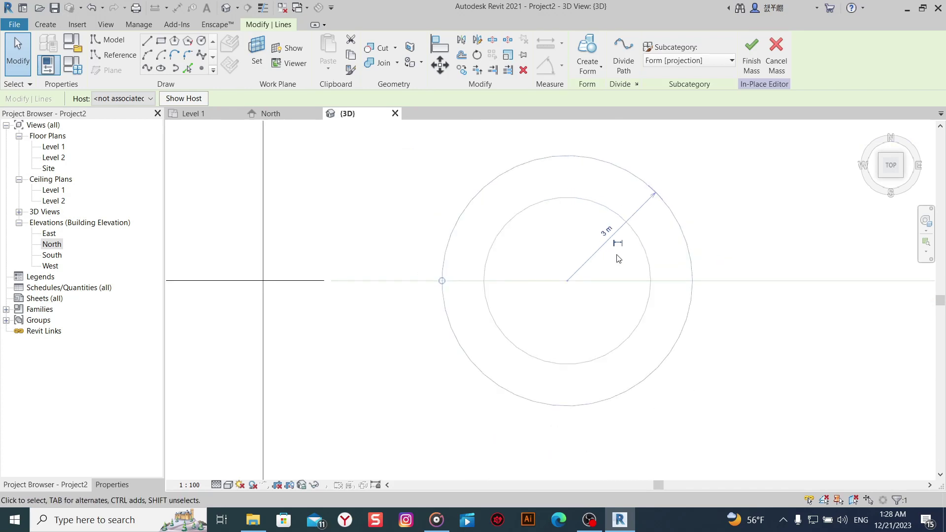
left_click(445, 70)
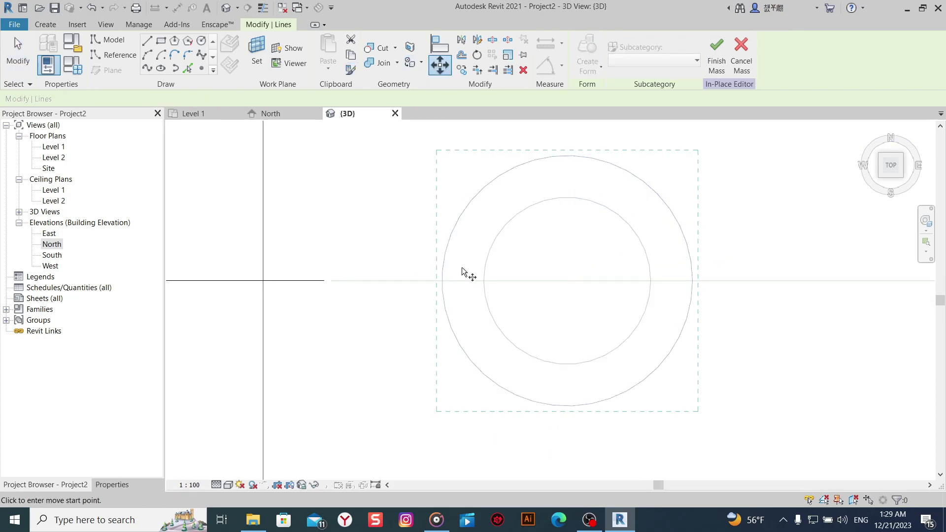
left_click(442, 280)
left_click(482, 281)
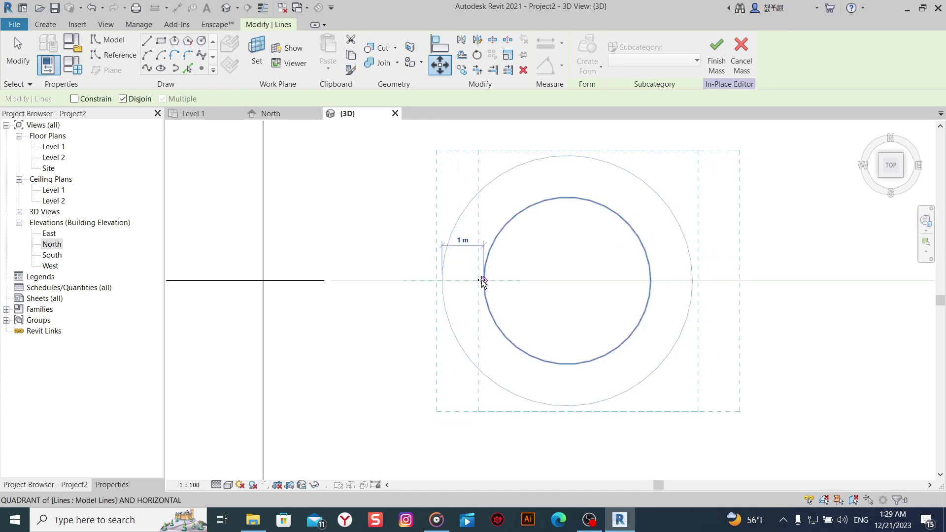
middle_click_drag(461, 363, 511, 261, "shift")
Shift the 3 m circle so its left edge lands on the small circle's centre.
left_click(893, 165)
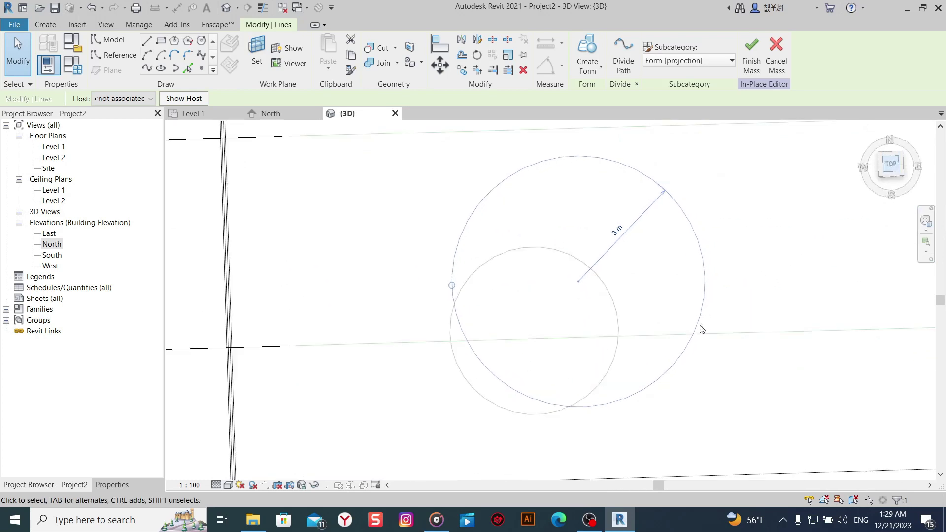
left_click(440, 65)
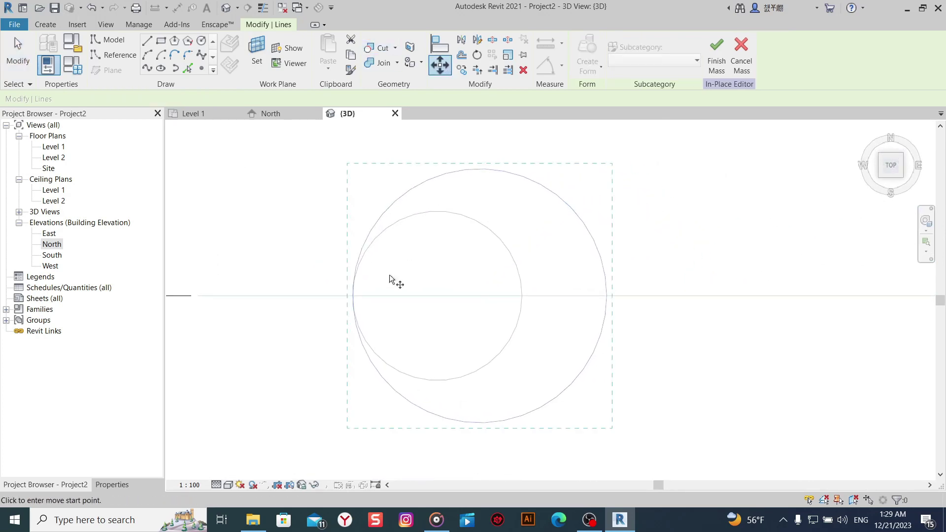
left_click(352, 296)
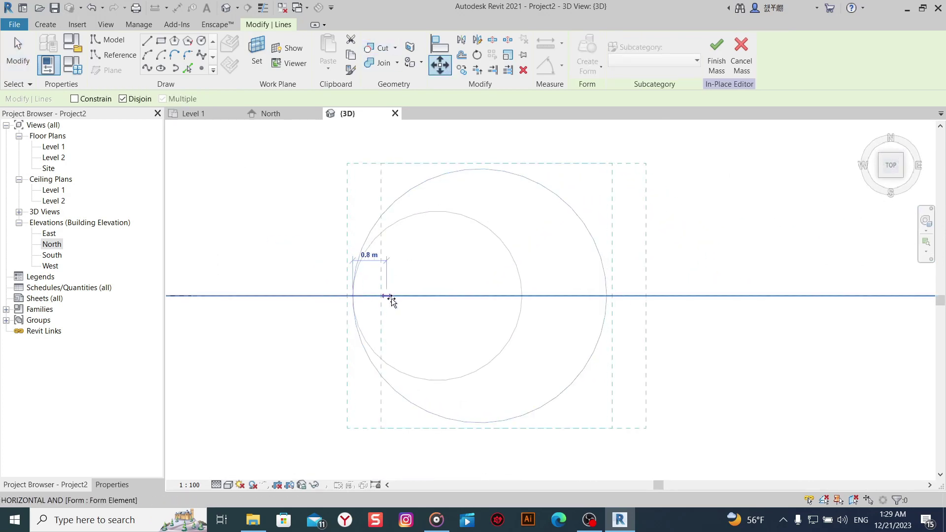
left_click(438, 296)
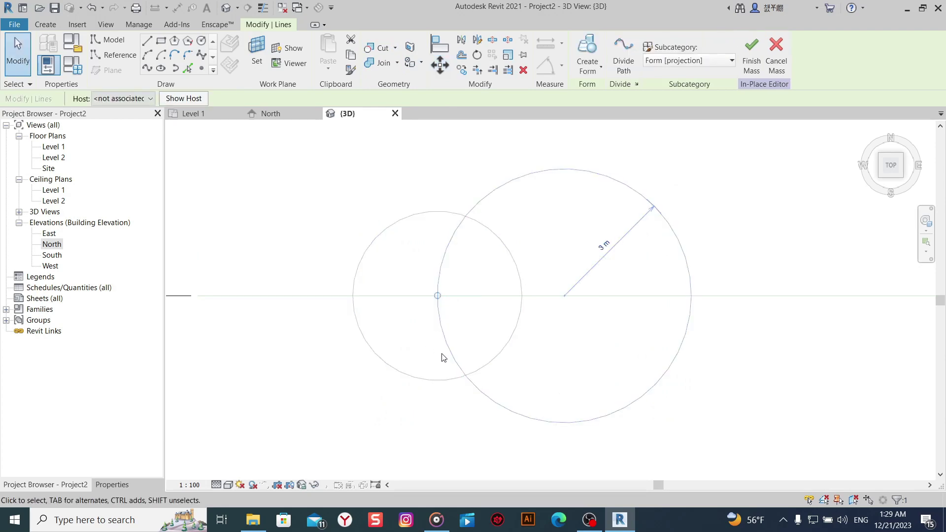
mouse_move(441, 354)
middle_mouse_down("shift")
mouse_move(450, 355)
mouse_move(468, 227)
mouse_move(487, 406)
mouse_move(461, 258)
mouse_move(488, 261)
mouse_move(474, 337)
mouse_move(469, 327)
middle_mouse_up("shift")
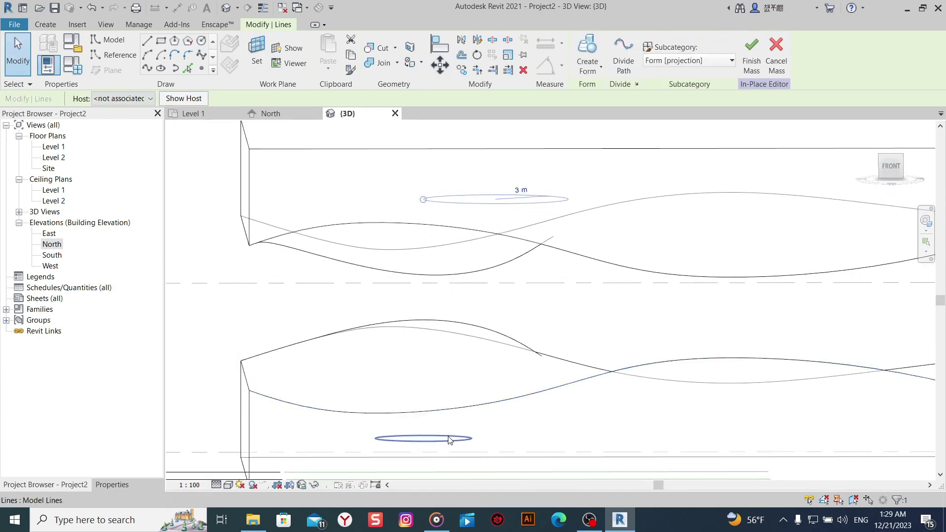
Draw a trial diagonal model line from the upper circle's midpoint down toward the lower slab.
left_click(891, 168)
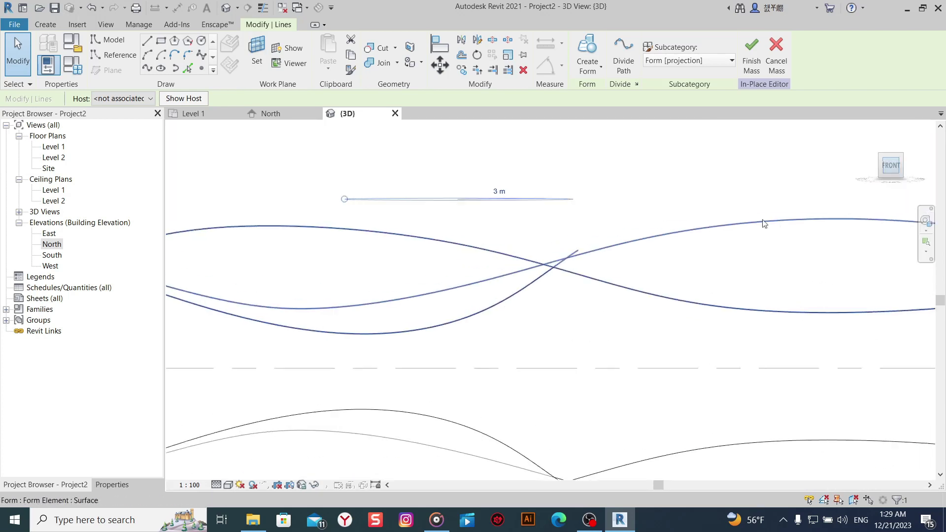
middle_click_drag(604, 291, 598, 150)
scroll(593, 182, "down", 2)
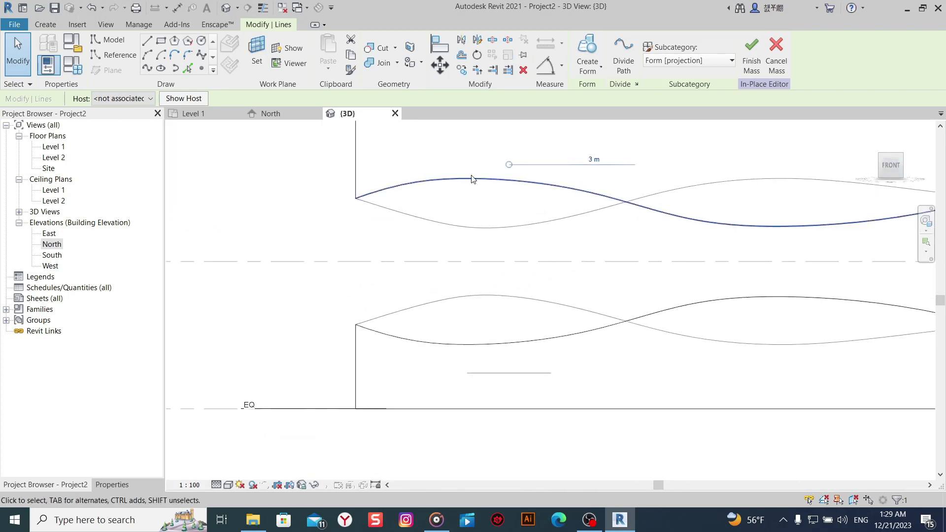
left_click(138, 39)
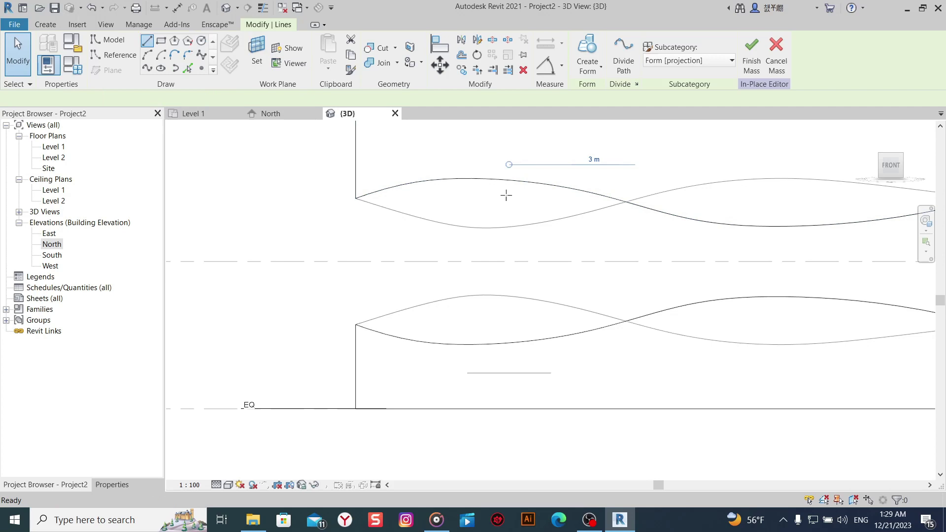
left_click(573, 164)
left_click(507, 374)
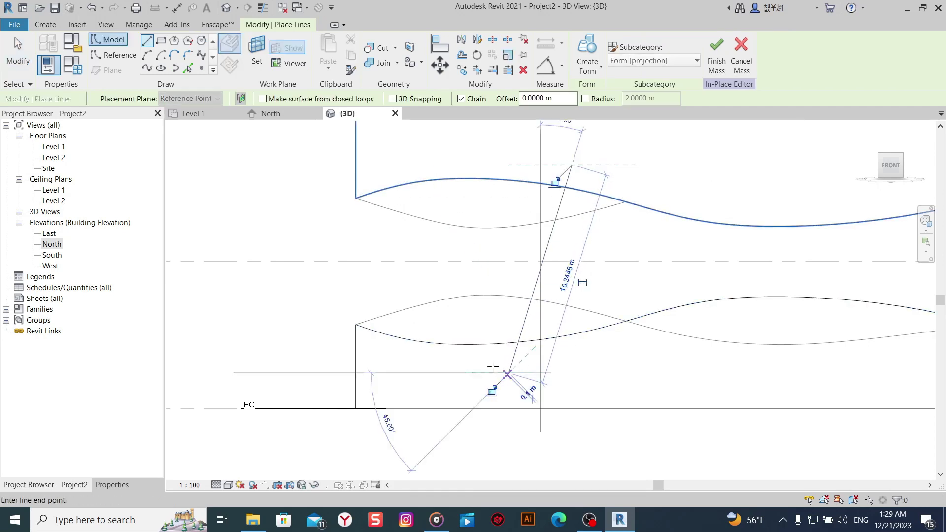
right_click(411, 249)
left_click(436, 257)
mouse_move(506, 302)
middle_mouse_down("shift")
mouse_move(523, 357)
mouse_move(545, 379)
middle_mouse_up("shift")
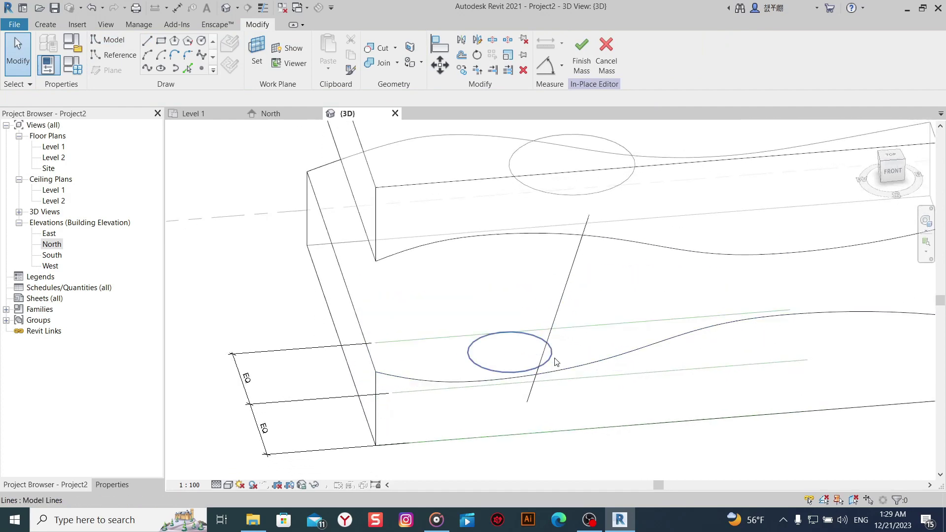
Delete the trial diagonal model line.
left_click(574, 277)
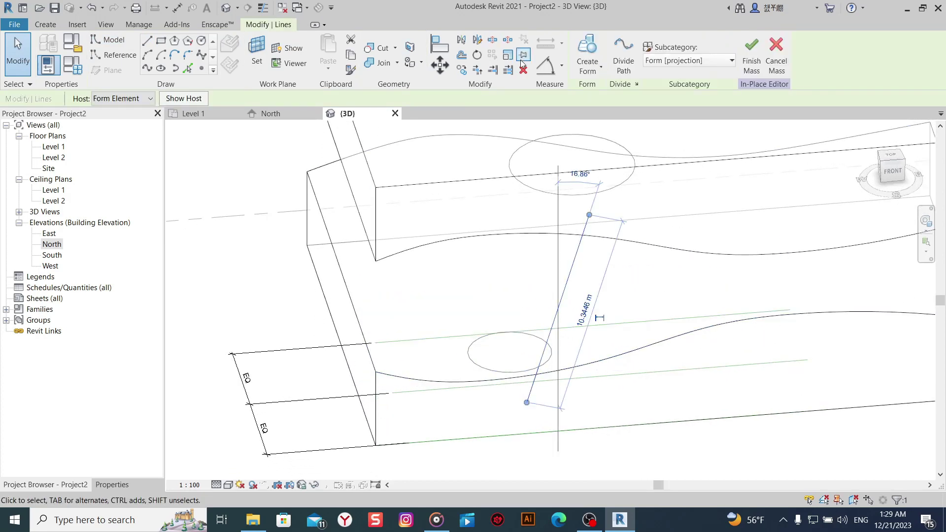
key("Delete")
middle_click_drag(574, 276, 601, 250, "shift")
left_click(893, 171)
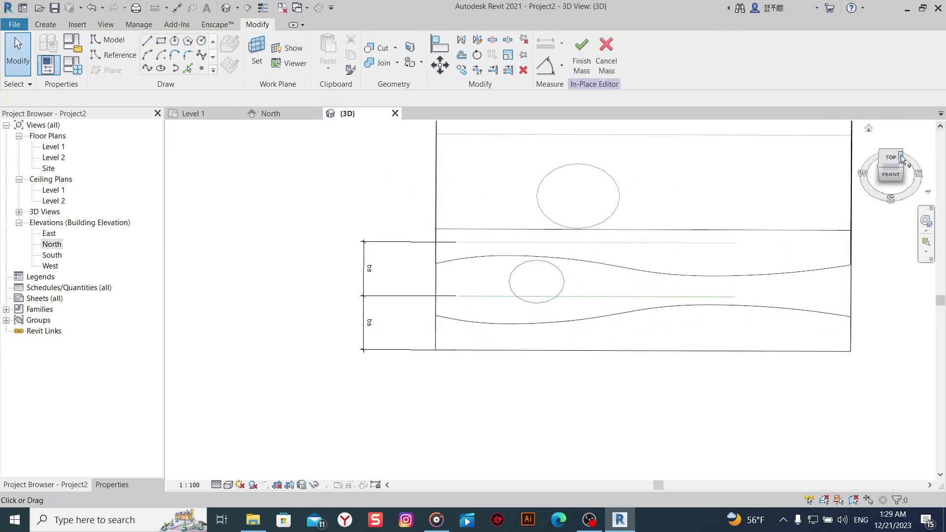
mouse_move(611, 315)
middle_mouse_down("shift")
mouse_move(592, 325)
mouse_move(507, 324)
middle_mouse_up("shift")
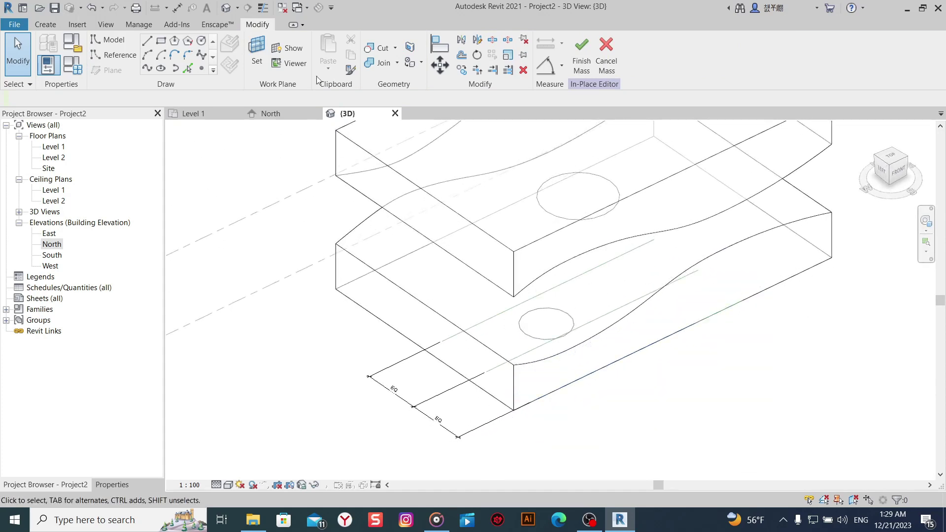
Set the work plane to a face of the mass form.
left_click(267, 55)
scroll(538, 363, "up", 3)
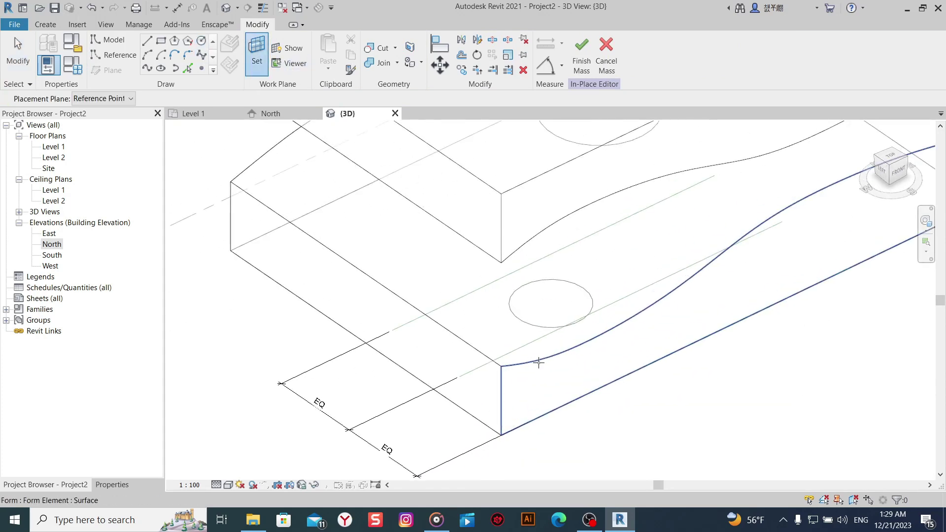
left_click(544, 344)
middle_click_drag(612, 387, 760, 239, "shift")
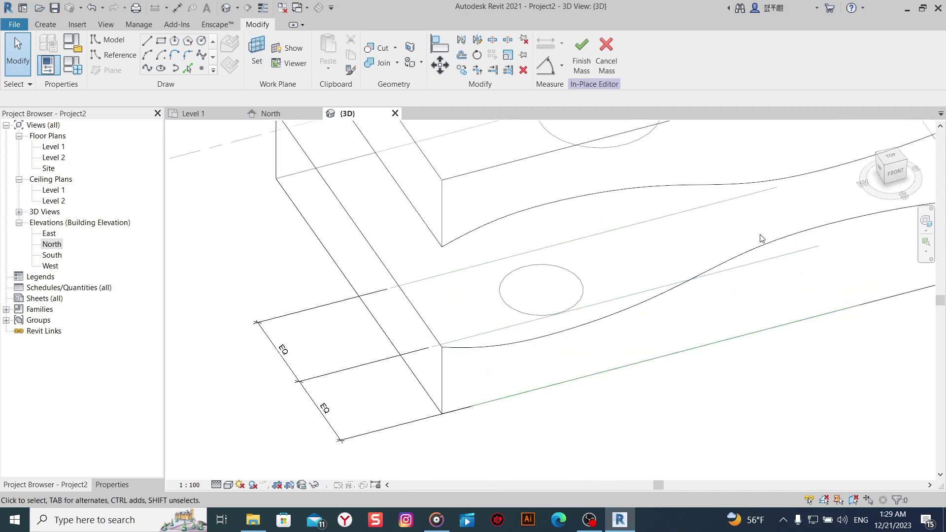
left_click(892, 174)
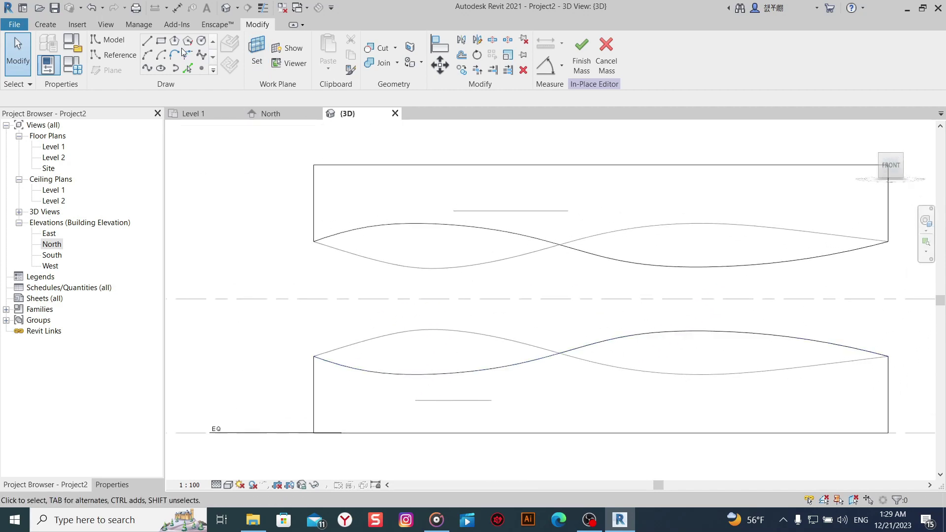
Draw a slanted model line about 10.3446 m long down from the upper circle's midpoint.
left_click(147, 44)
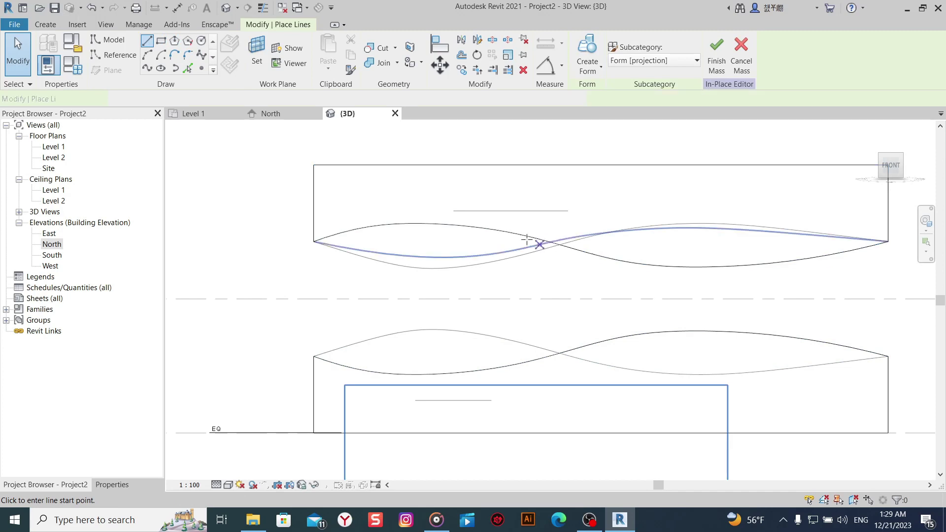
left_click(514, 210)
right_click(447, 256)
left_click(466, 266)
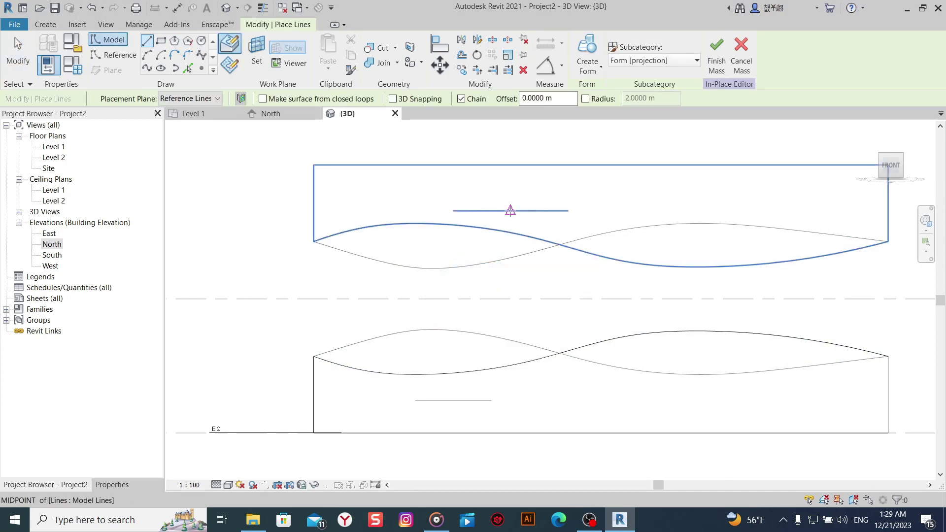
left_click(511, 210)
left_click(483, 299)
right_click(361, 301)
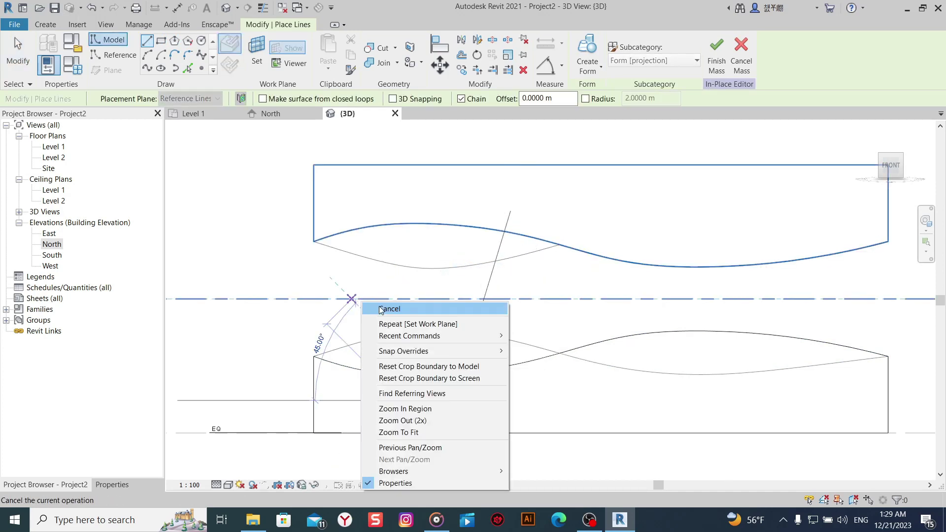
left_click(381, 309)
mouse_move(381, 310)
middle_mouse_down("shift")
mouse_move(515, 428)
mouse_move(634, 361)
mouse_move(791, 251)
middle_mouse_up("shift")
Select the slanted line in top view and start moving it.
left_click(610, 333)
scroll(611, 335, "up", 2)
left_click(890, 159)
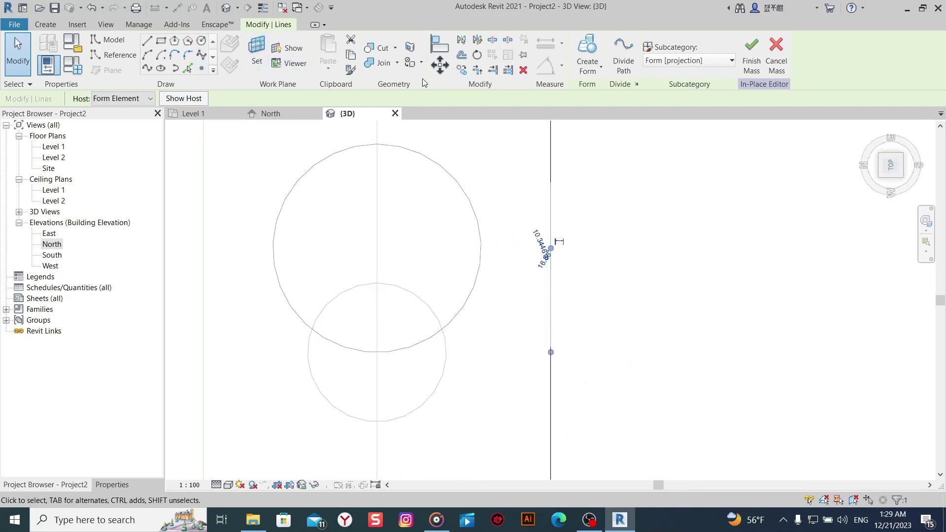
left_click(448, 70)
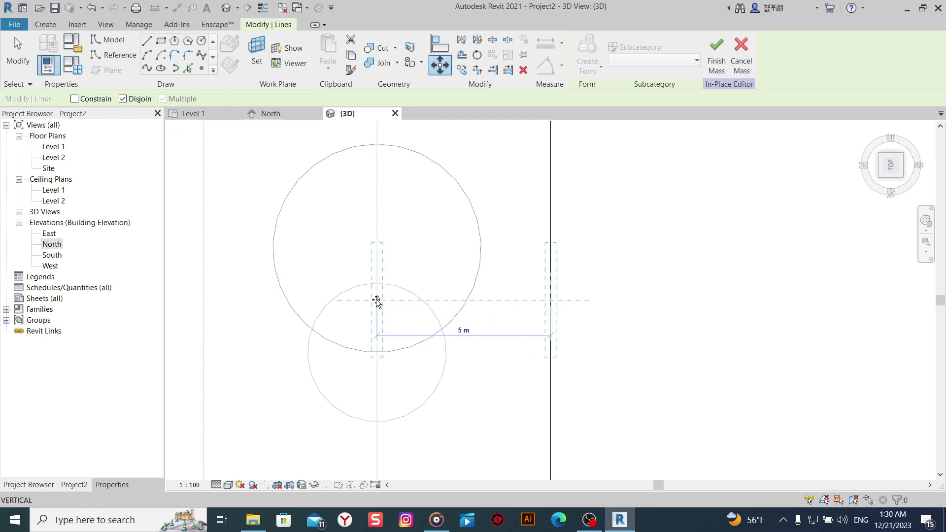
Shift the slanted line 5 m onto the circles' centre axis, linking upper and lower circles.
left_click(407, 292)
mouse_move(545, 253)
middle_mouse_down("shift")
mouse_move(432, 323)
mouse_move(453, 345)
mouse_move(457, 371)
mouse_move(439, 302)
mouse_move(202, 114)
middle_mouse_up("shift")
key("Escape")
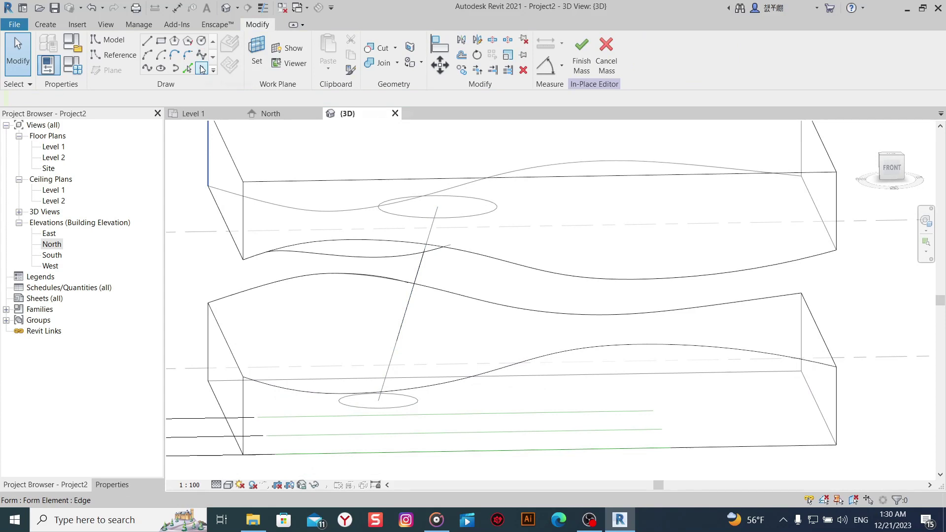
Turn the slanted line into a reference line via Is Reference Line in Properties.
left_click(404, 305)
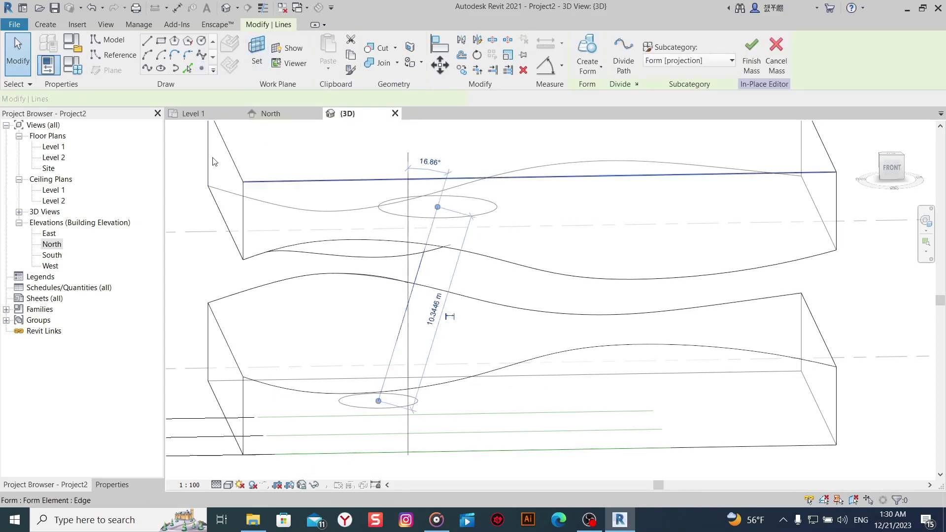
left_click(99, 488)
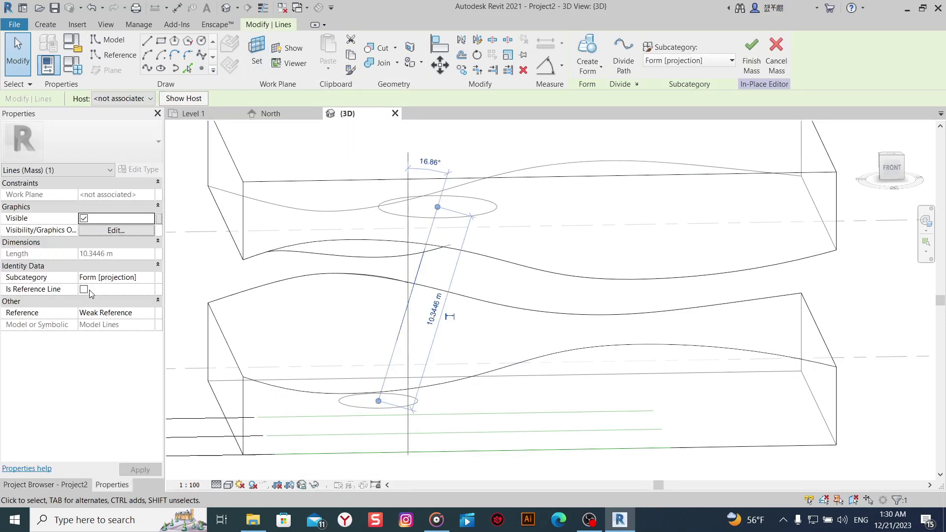
left_click(83, 289)
middle_click_drag(443, 317, 439, 312, "shift")
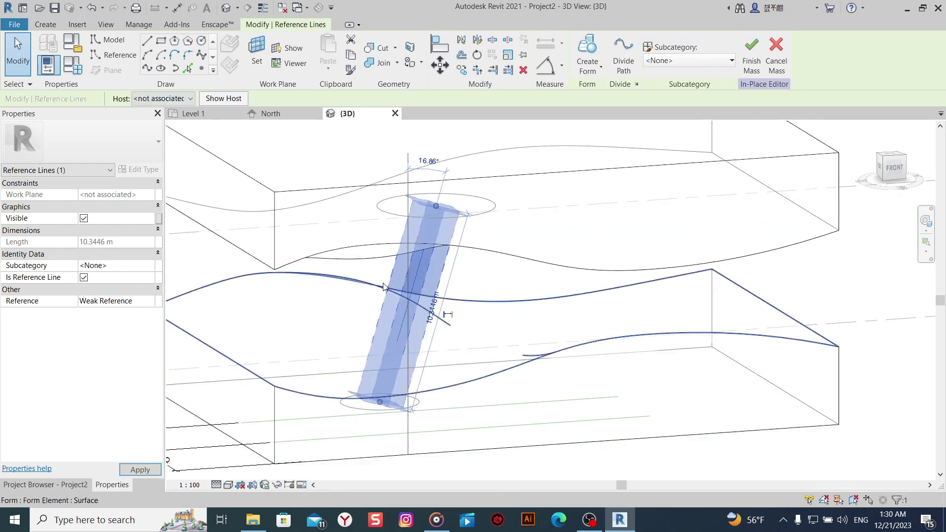
Place a reference point on the slanted reference line.
left_click(205, 68)
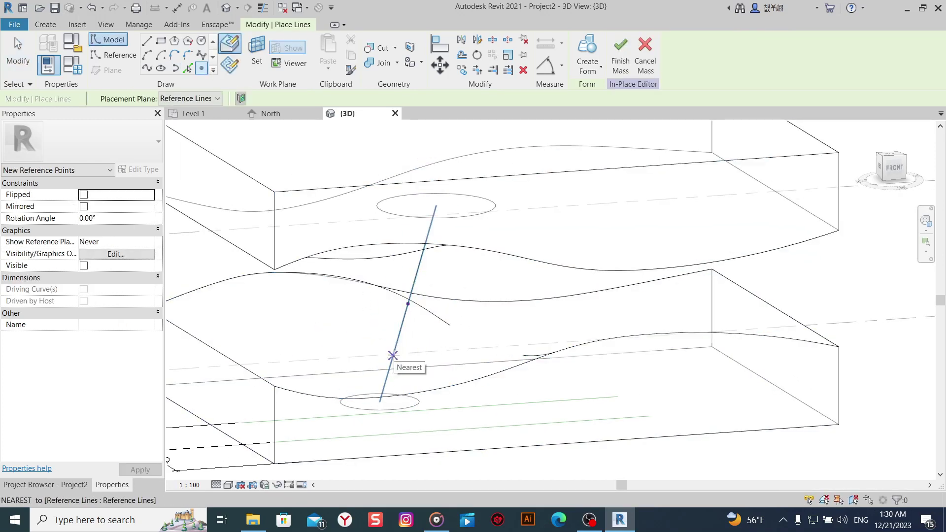
left_click(422, 255)
right_click(456, 275)
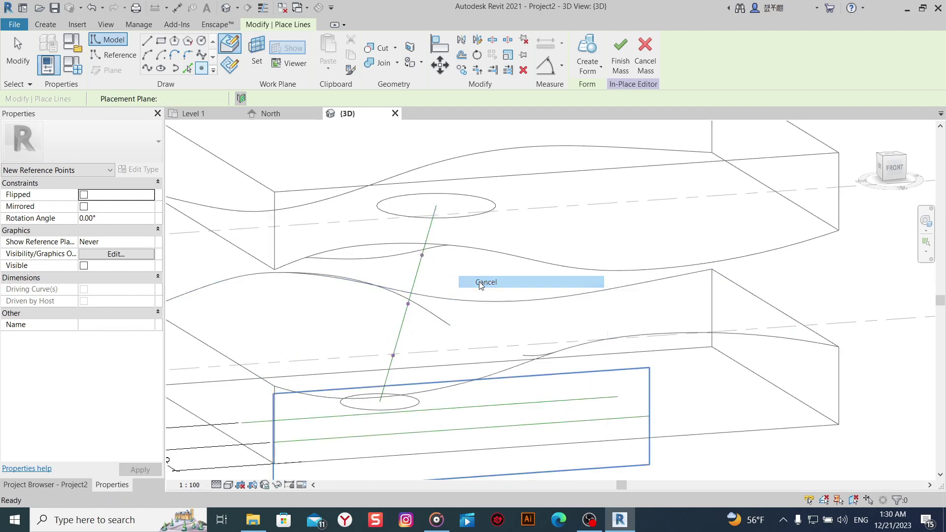
left_click(464, 293)
scroll(453, 286, "up", 2)
Set the work plane on the new reference point.
left_click(393, 311)
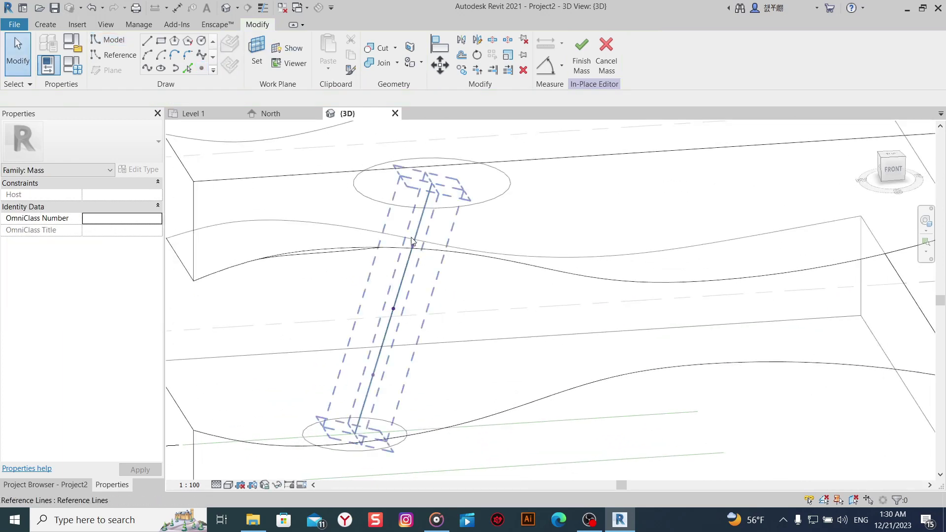
key("Escape")
left_click(256, 49)
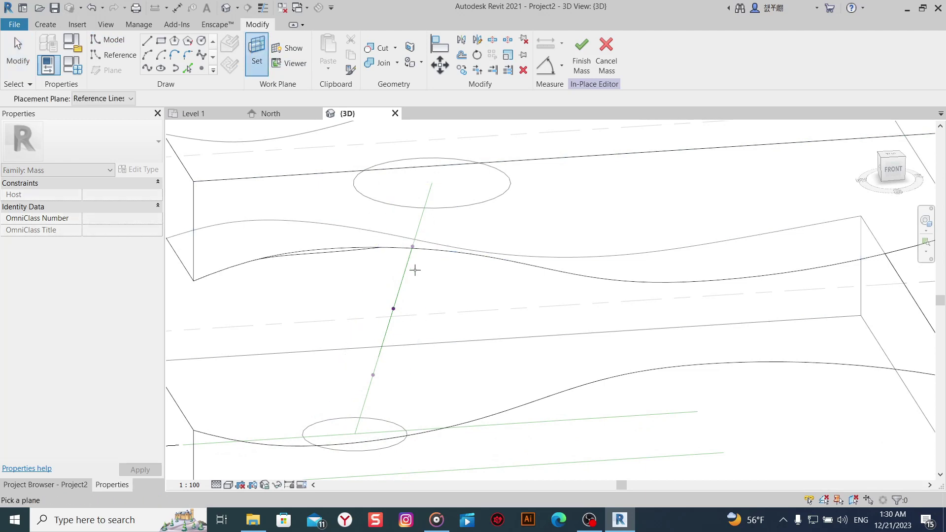
left_click(414, 251)
mouse_move(414, 253)
middle_mouse_down("shift")
mouse_move(431, 269)
mouse_move(423, 243)
mouse_move(433, 236)
mouse_move(433, 270)
mouse_move(428, 245)
middle_mouse_up("shift")
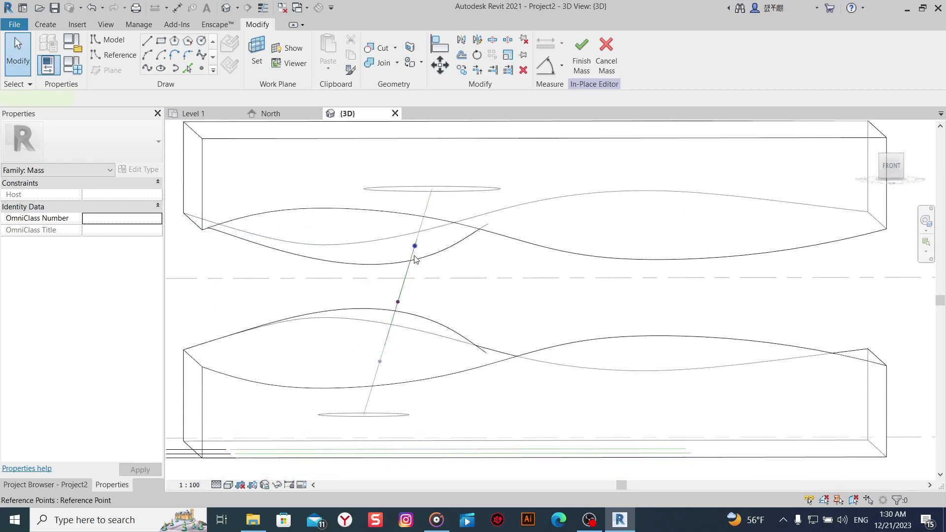
Deselect the reference point and Tab-select the entire upper wavy mass form.
left_click(415, 245)
scroll(402, 310, "down", 2)
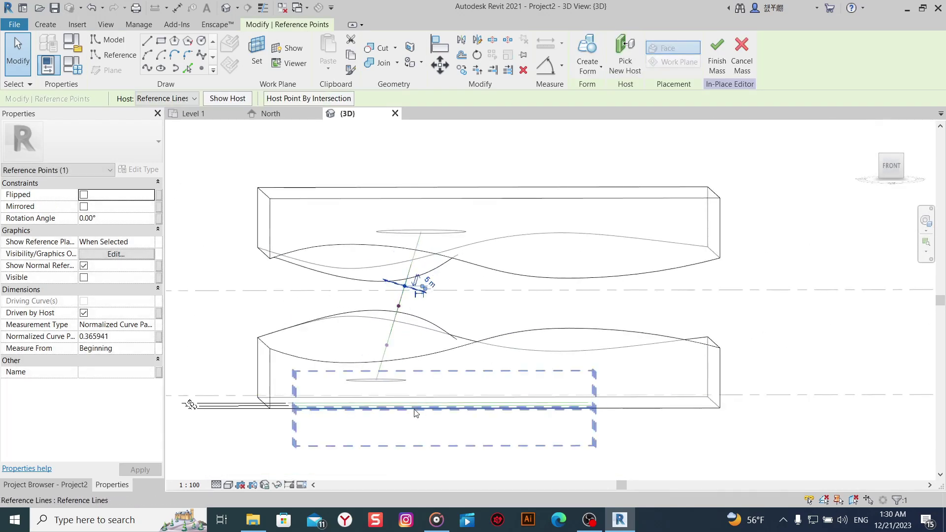
mouse_move(415, 413)
middle_mouse_down("shift")
mouse_move(475, 287)
mouse_move(552, 295)
mouse_move(591, 285)
mouse_move(517, 306)
mouse_move(477, 306)
middle_mouse_up("shift")
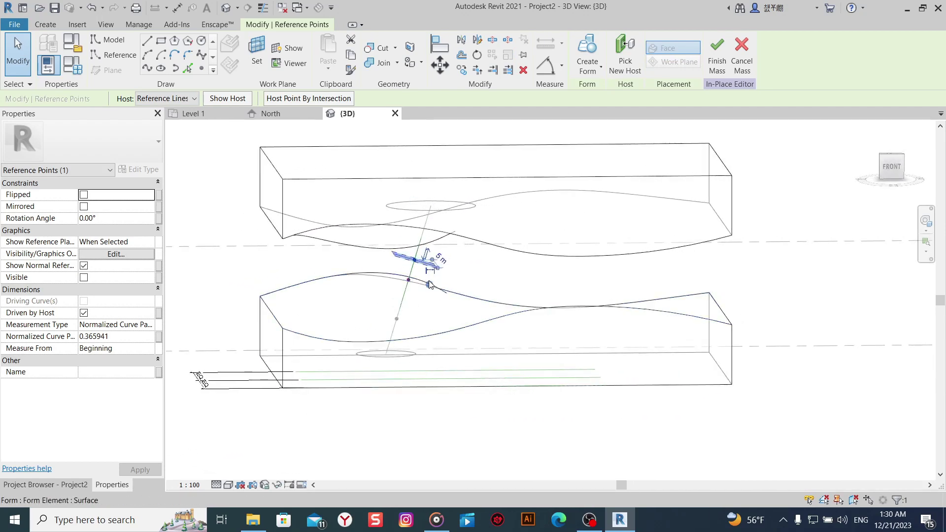
mouse_move(428, 284)
middle_mouse_down("shift")
mouse_move(494, 274)
mouse_move(467, 269)
middle_mouse_up("shift")
left_click(465, 275)
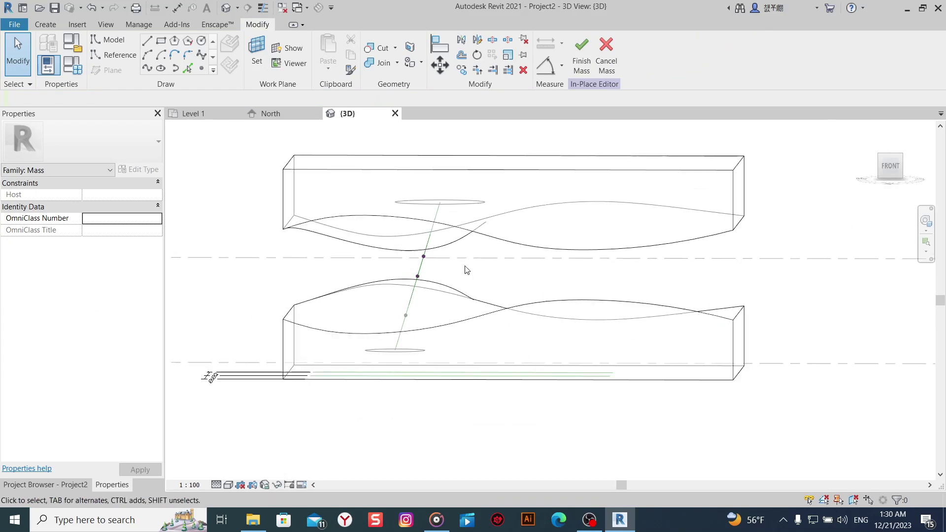
key("Tab")
left_click(593, 255)
Raise the upper slab in two moves, snapping to its top-edge midpoint.
left_click(891, 167)
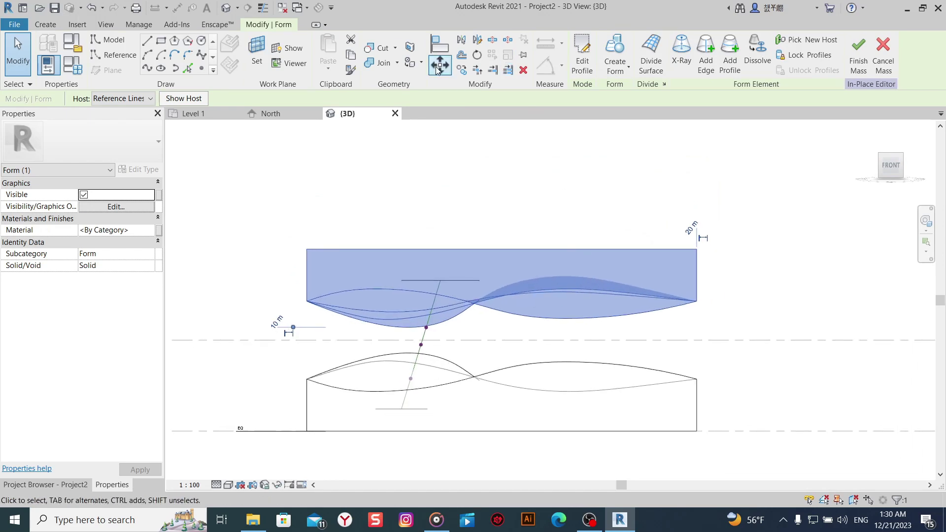
left_click_drag(485, 294, 489, 292)
key("m")
key("v")
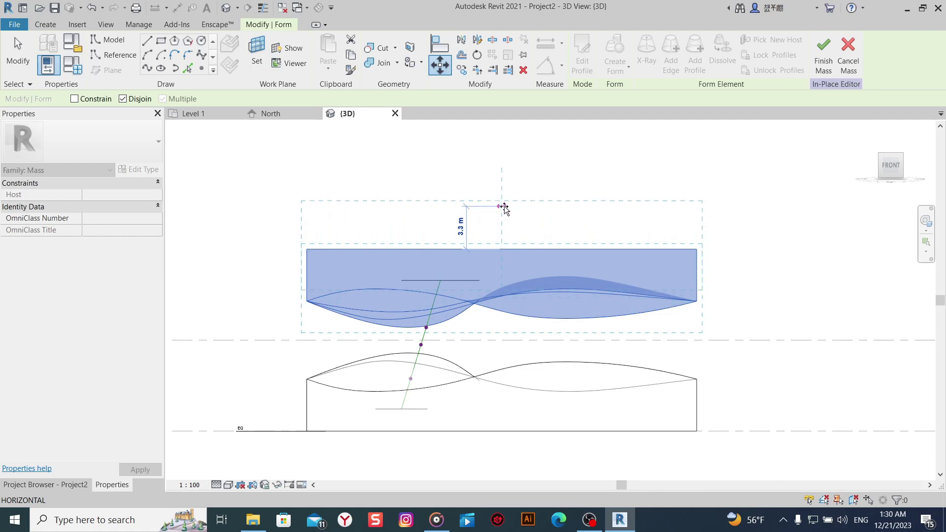
left_click(503, 207)
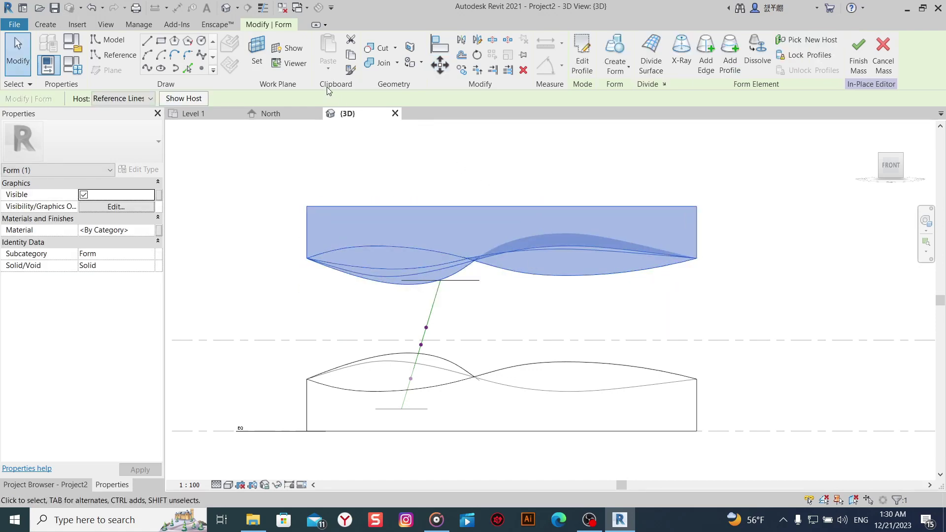
left_click(438, 73)
left_click(503, 206)
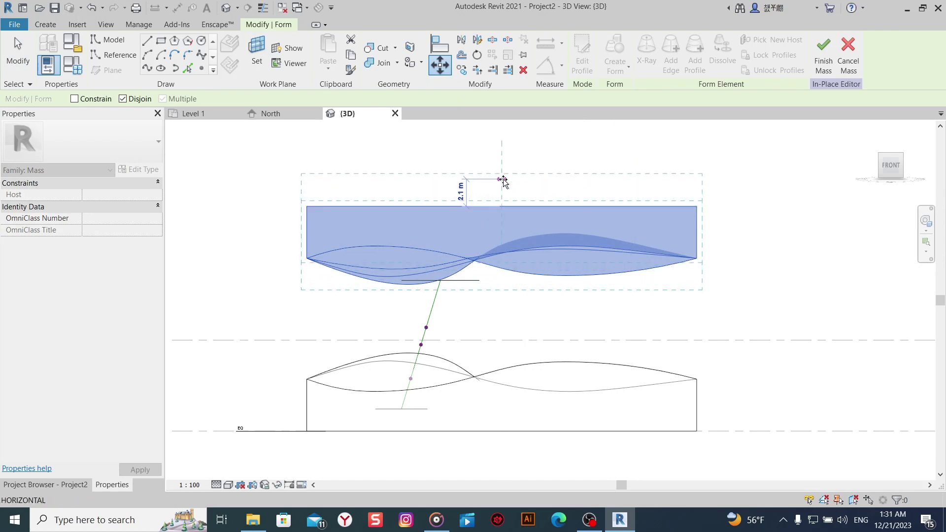
left_click(507, 191)
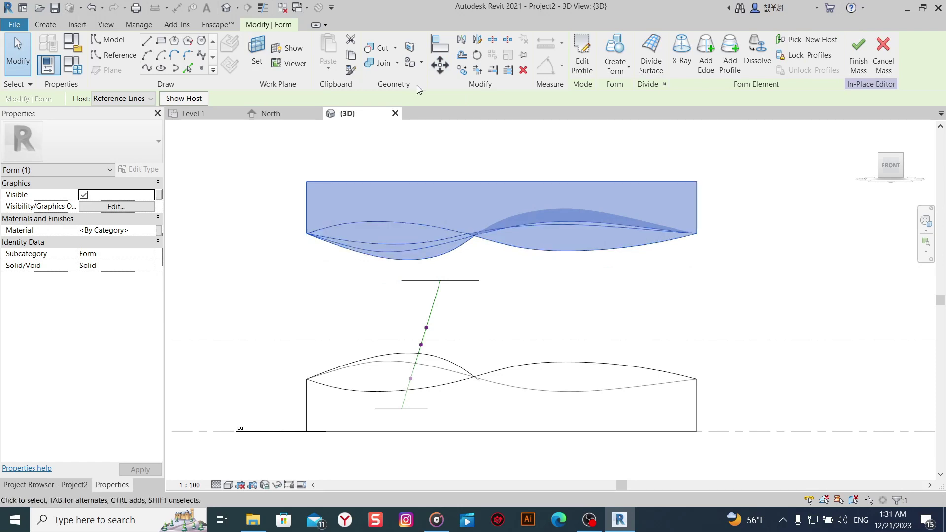
Lift the upper slab one more small step, then deselect it and view in 3D.
left_click(446, 71)
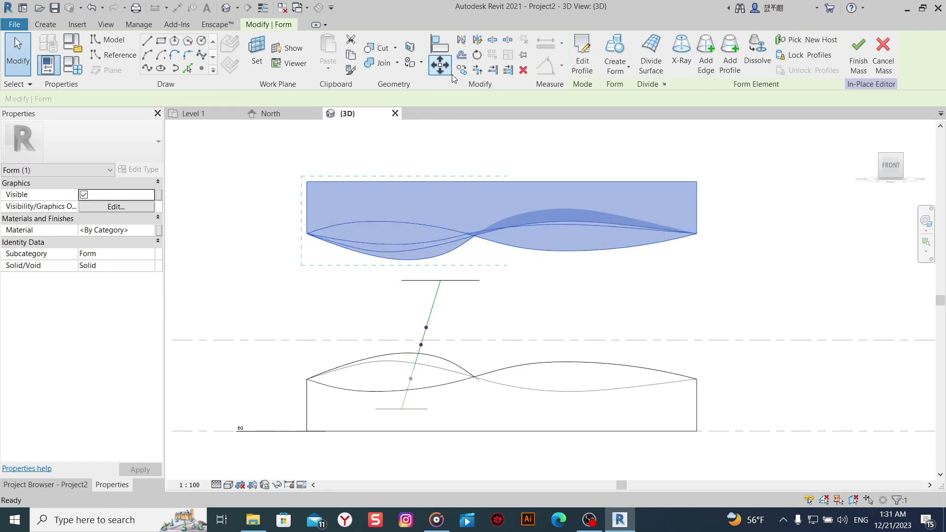
left_click(499, 179)
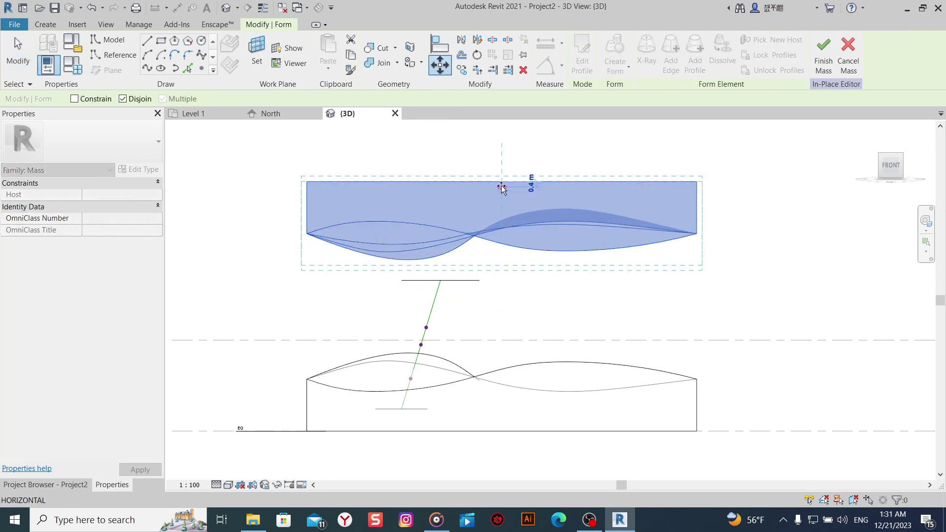
left_click(501, 185)
left_click(530, 302)
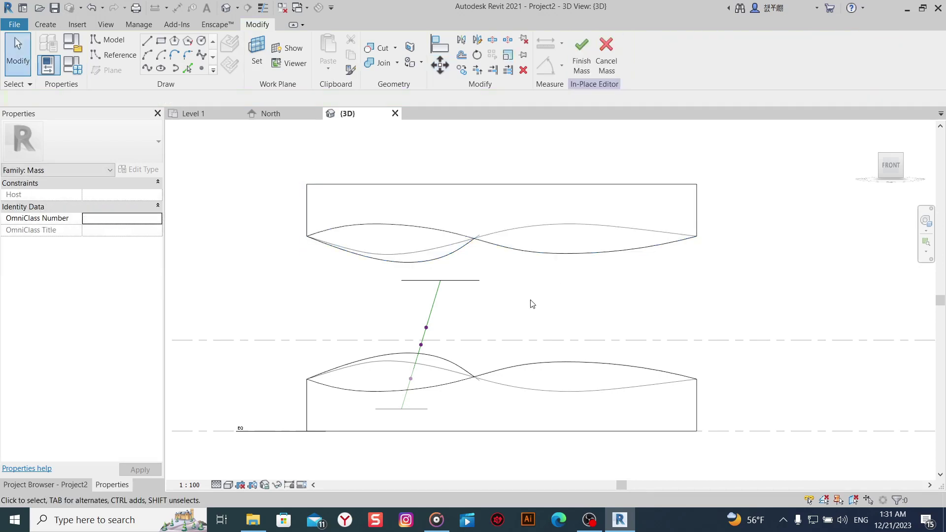
mouse_move(530, 302)
middle_mouse_down("shift")
mouse_move(511, 368)
mouse_move(521, 344)
mouse_move(481, 302)
middle_mouse_up("shift")
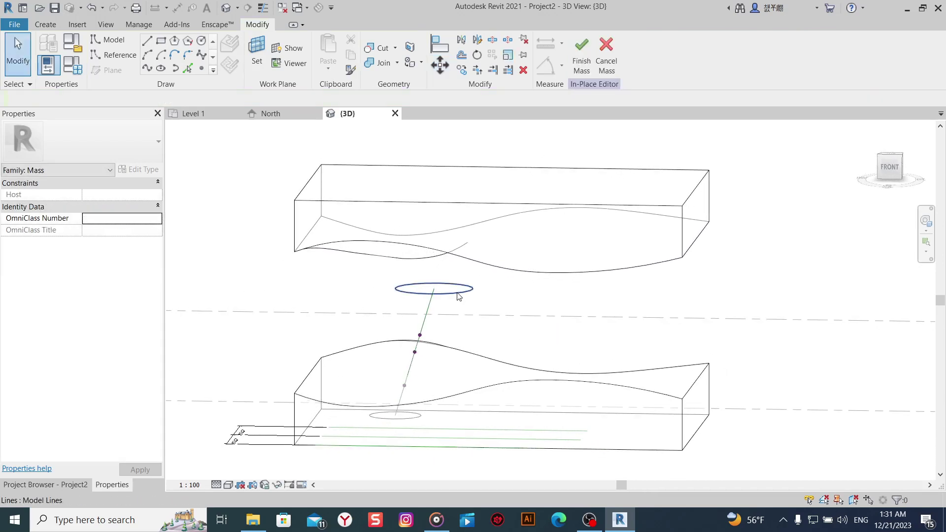
Slide the guide line's reference point down toward the lower slab, to parameter 0.408109.
left_click(458, 294)
scroll(458, 295, "up", 2)
scroll(444, 344, "up", 2)
scroll(486, 272, "up", 2)
scroll(432, 300, "up", 2)
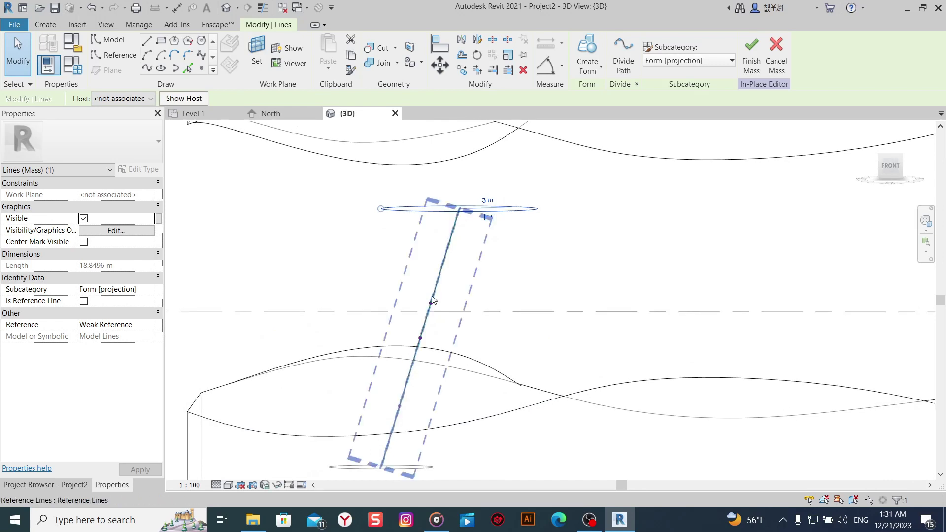
left_click(443, 261)
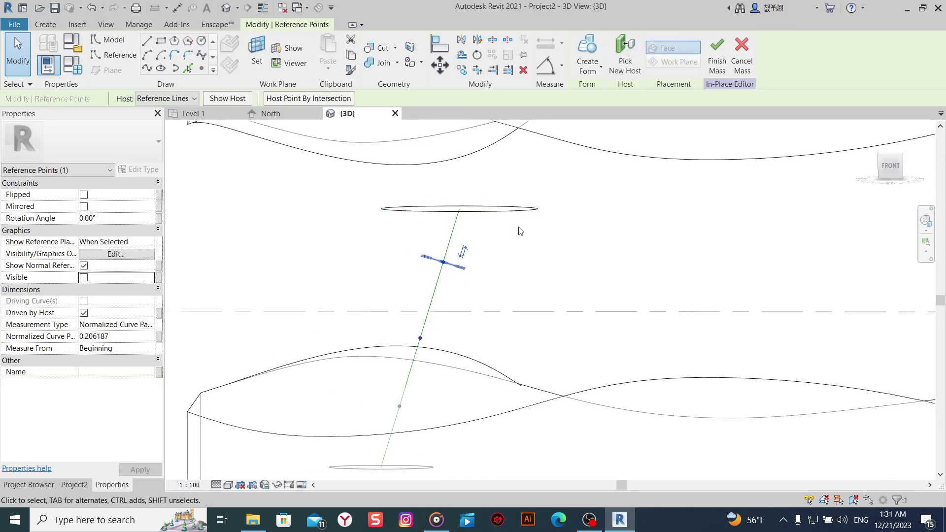
scroll(542, 220, "down", 1)
scroll(544, 237, "down", 2)
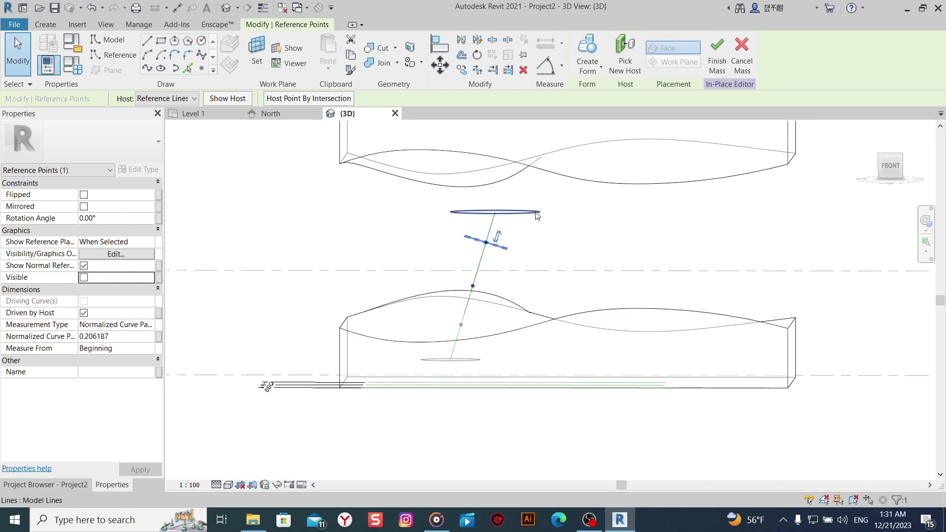
middle_click_drag(549, 220, 537, 206, "shift")
scroll(531, 196, "up", 2)
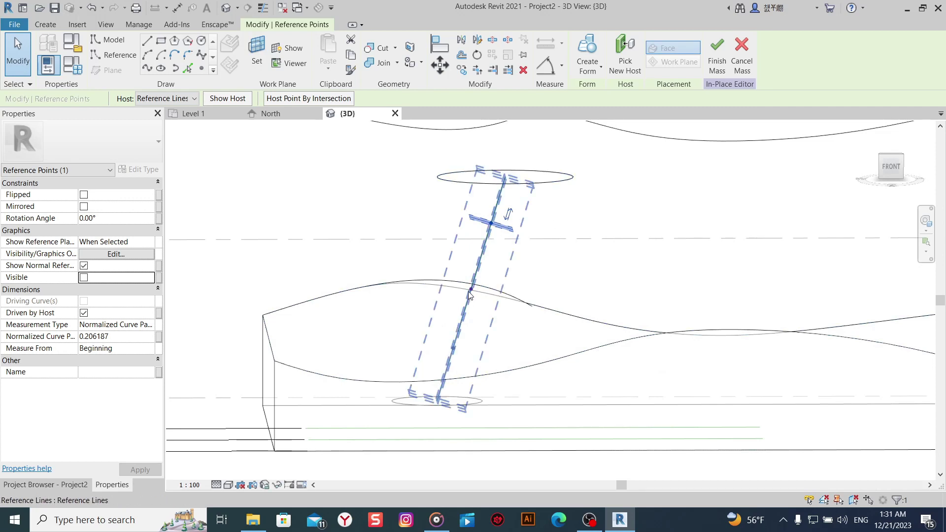
left_click_drag(492, 224, 471, 291)
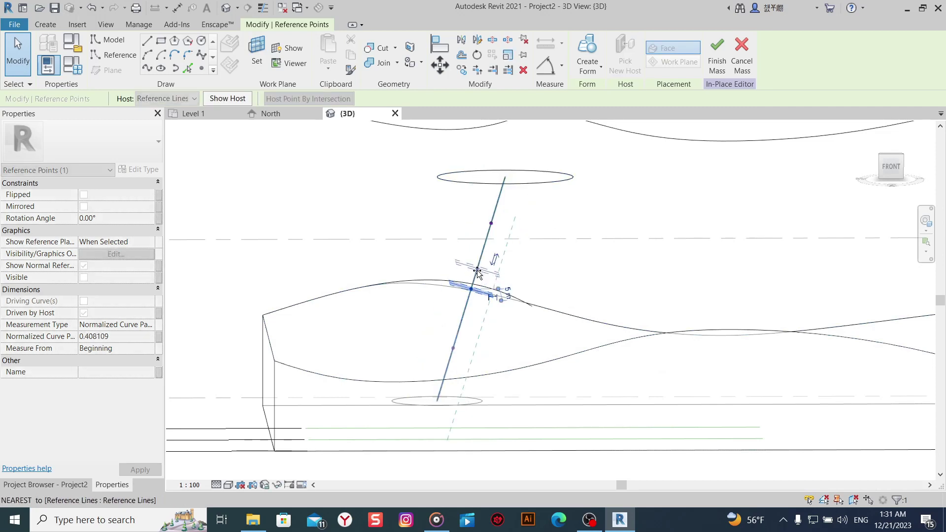
left_click(473, 332)
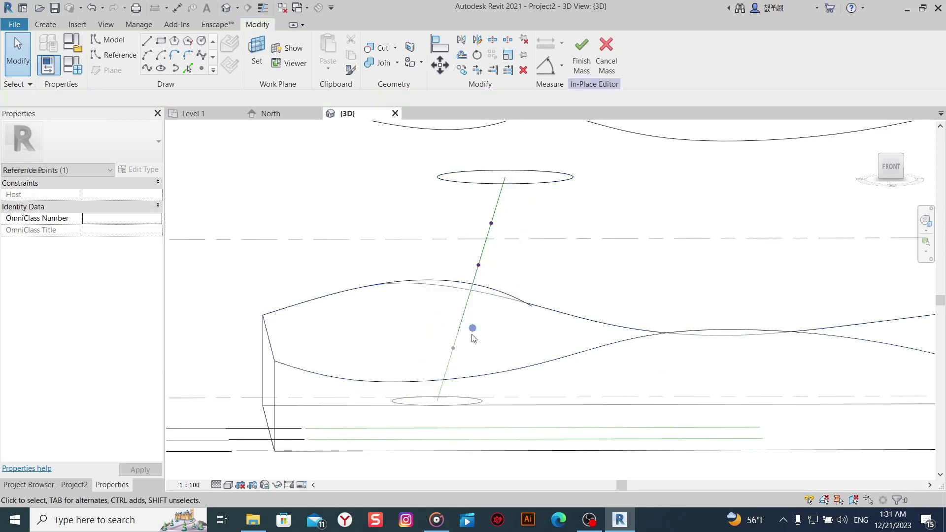
left_click(450, 404)
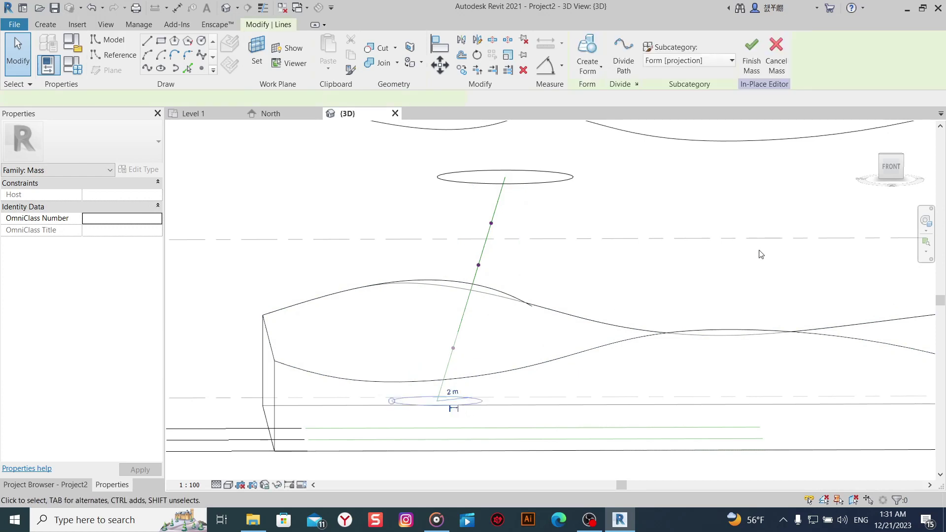
From the front view, move the upper wavy slab up about another 1.7 m.
left_click(882, 178)
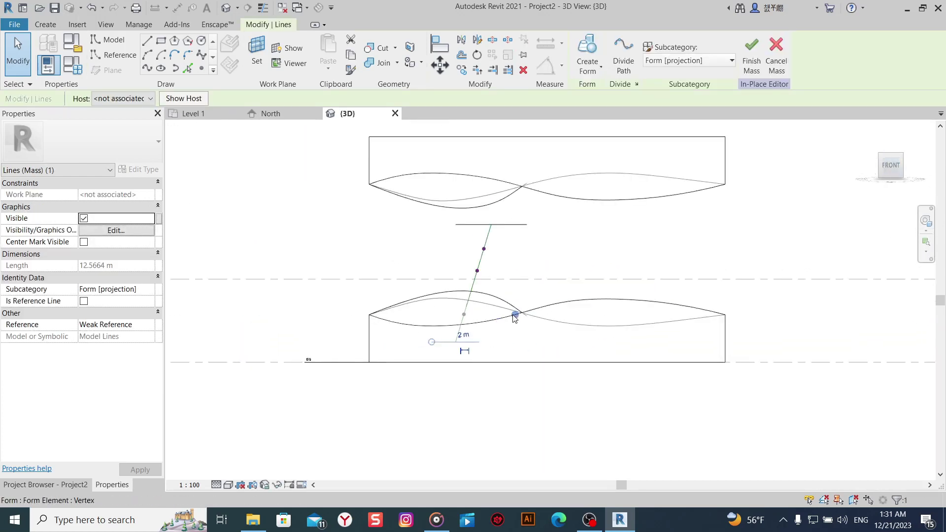
scroll(515, 318, "up", 1)
scroll(507, 274, "up", 1)
scroll(527, 225, "up", 1)
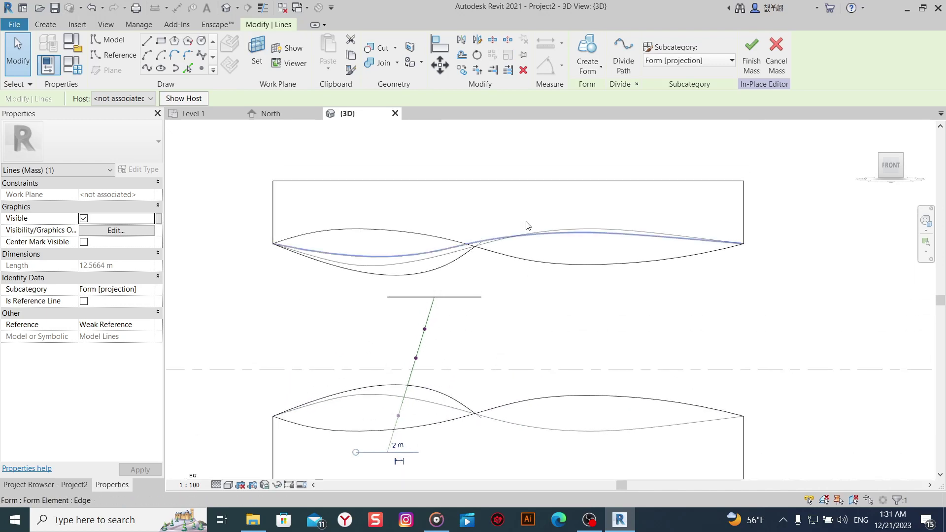
left_click(531, 190)
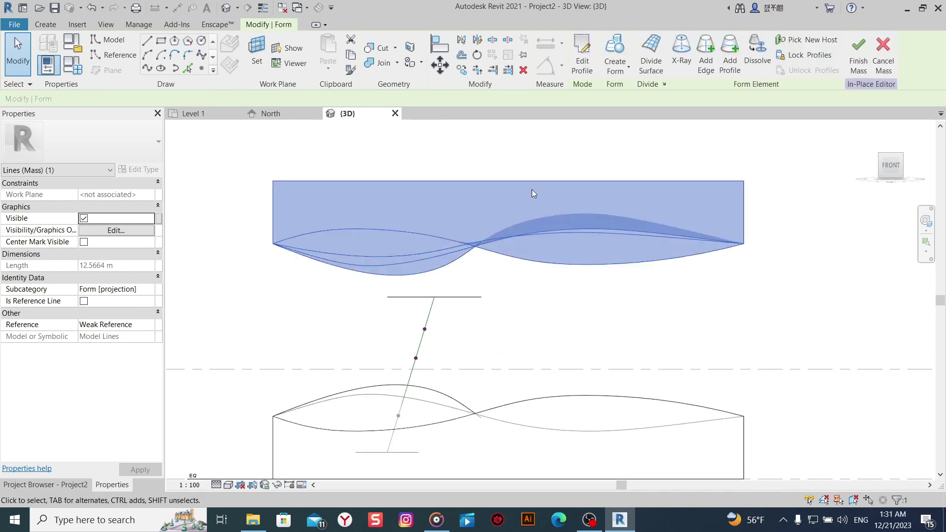
left_click(445, 73)
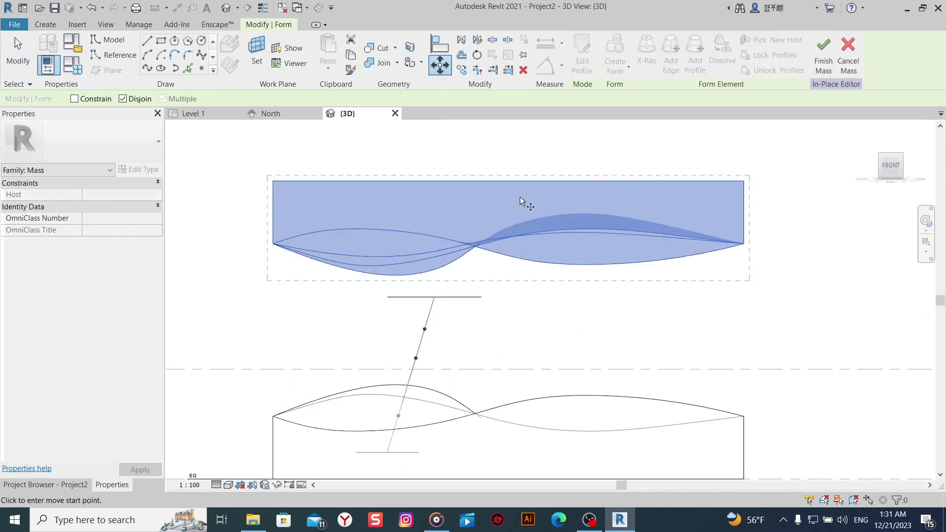
left_click(511, 143)
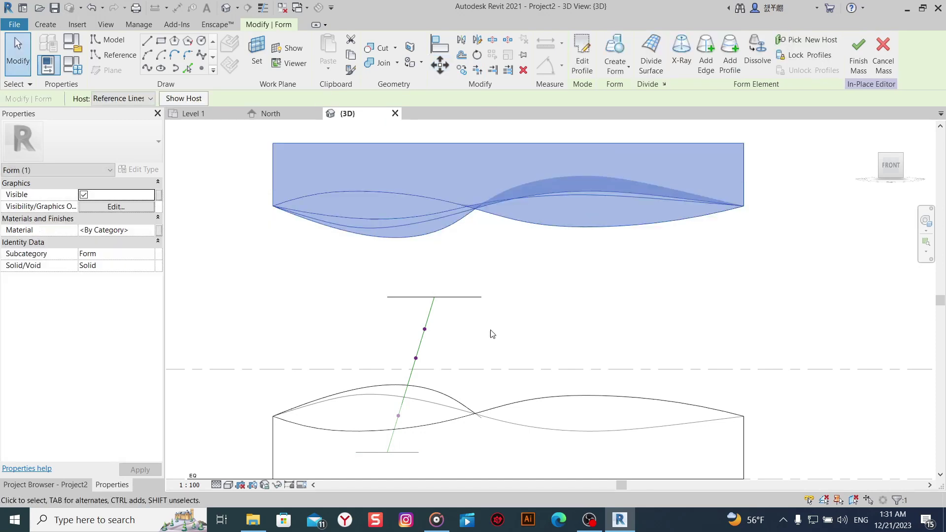
left_click(491, 321)
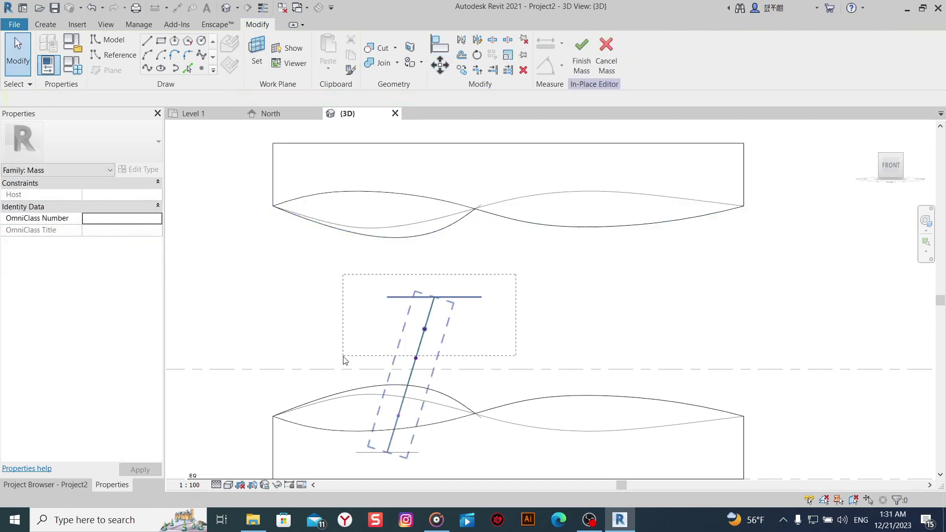
Move the column's reference line, points and circles up 4 m, then view it isometrically.
left_click_drag(347, 360, 346, 357)
scroll(352, 340, "down", 3)
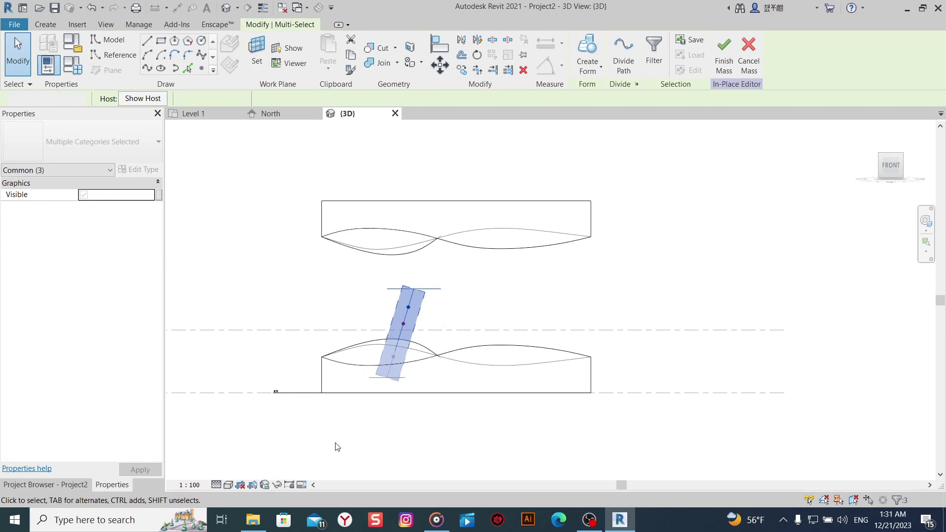
left_click_drag(337, 447, 507, 269)
scroll(412, 271, "up", 1)
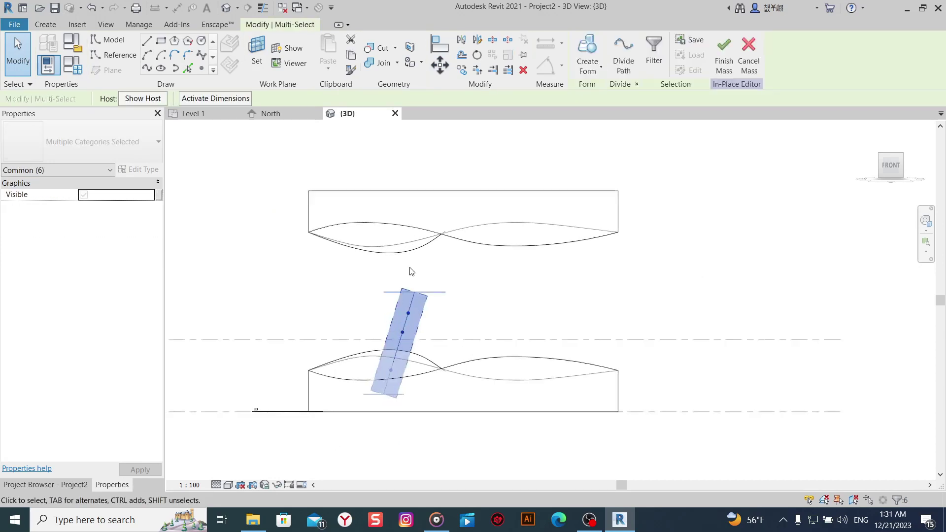
scroll(412, 271, "up", 2)
left_click(440, 65)
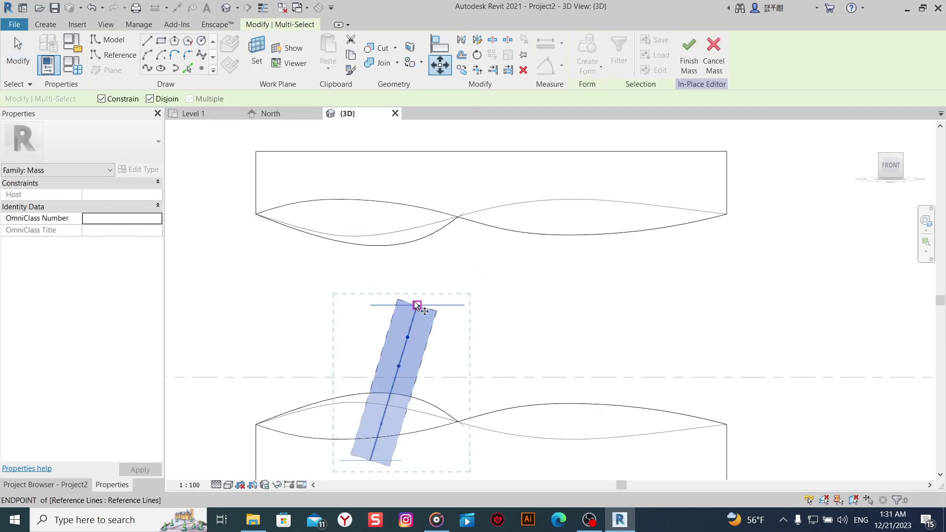
left_click(418, 243)
left_click(463, 312)
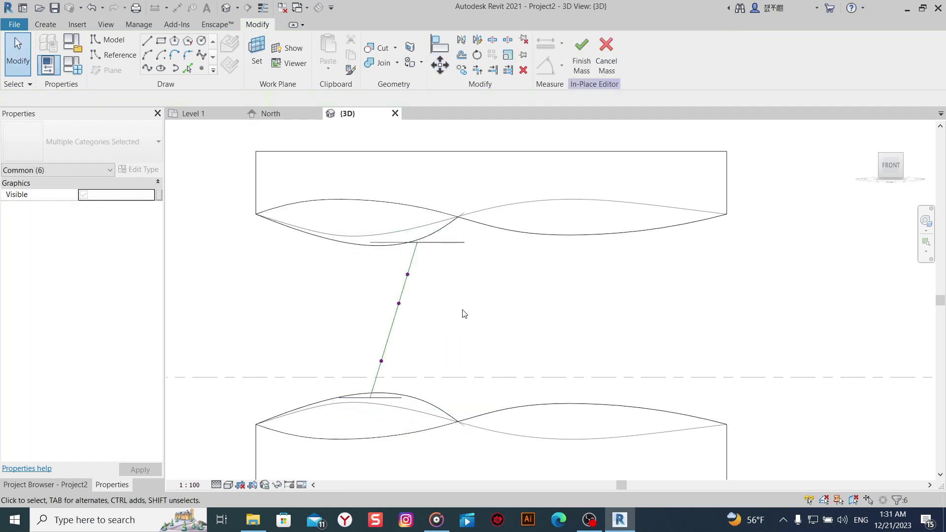
middle_click_drag(462, 312, 390, 419, "shift")
Orbit around the lower circle and set the work plane on a reference point.
left_click(392, 413)
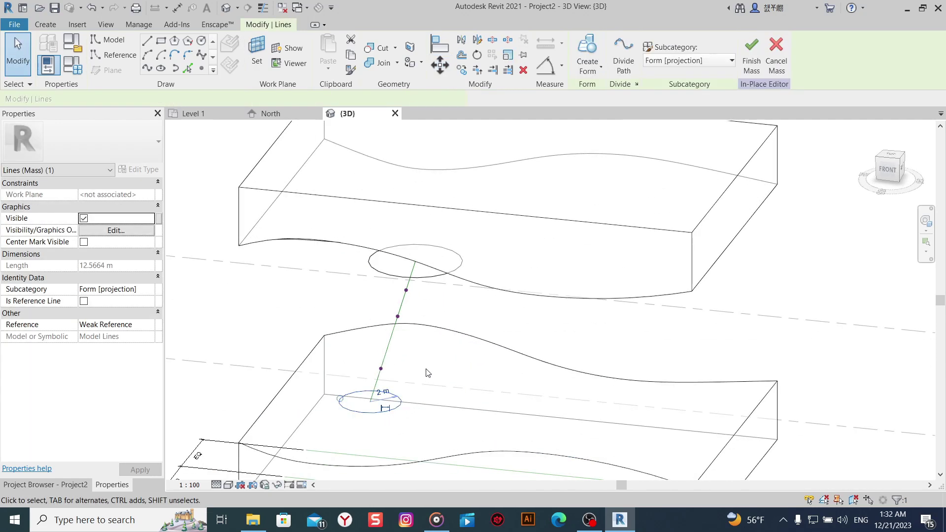
scroll(385, 387, "up", 3)
middle_click_drag(384, 387, 448, 350, "shift")
left_click(463, 336)
middle_click_drag(471, 307, 521, 275)
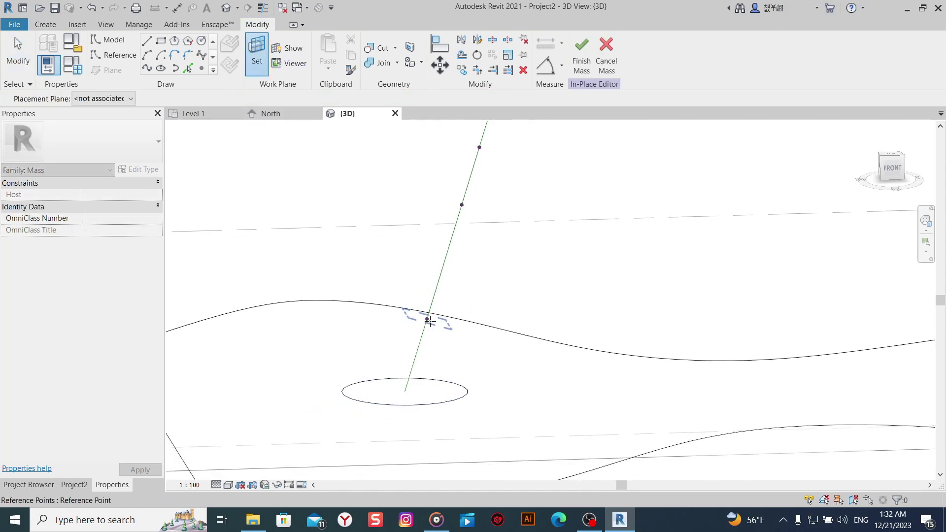
left_click(441, 334)
middle_click_drag(442, 334, 439, 380, "shift")
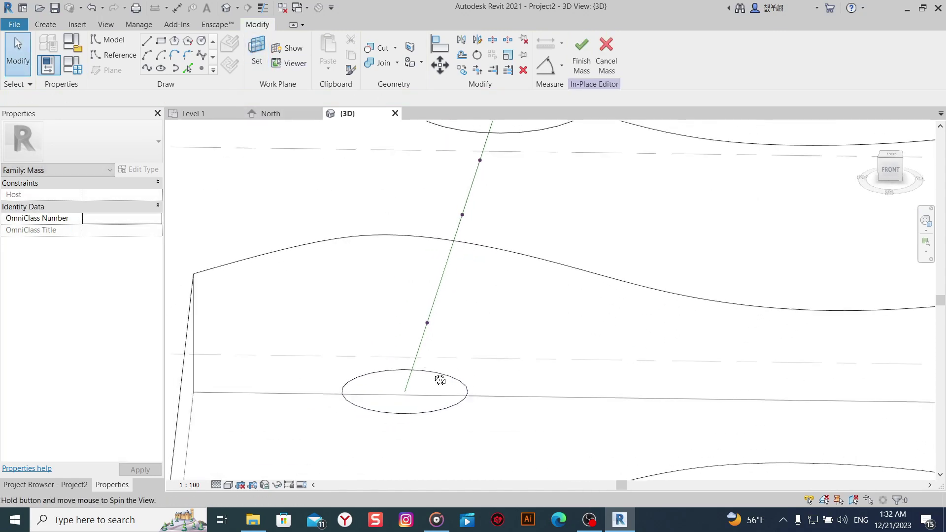
Begin a circle on that reference point, then cancel out of circle drawing.
left_click(202, 42)
left_click(428, 323)
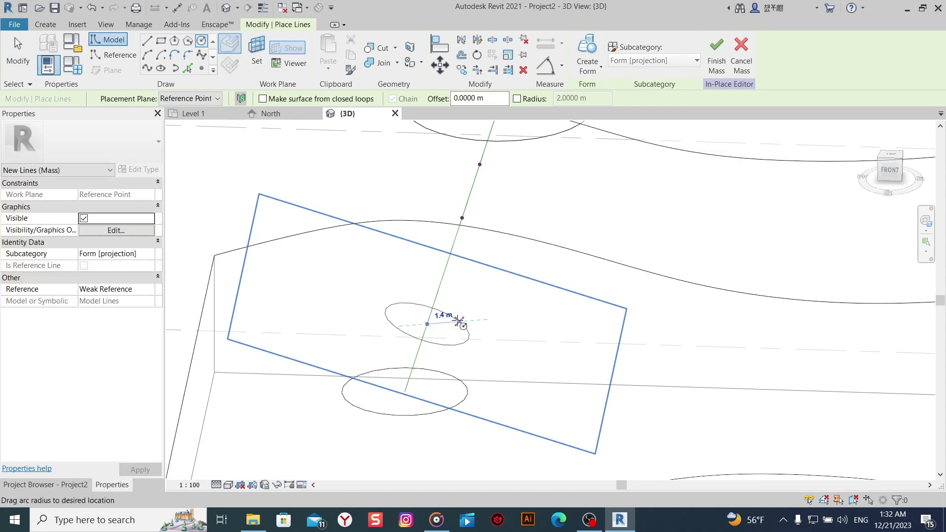
right_click(454, 321)
left_click(474, 308)
right_click(474, 309)
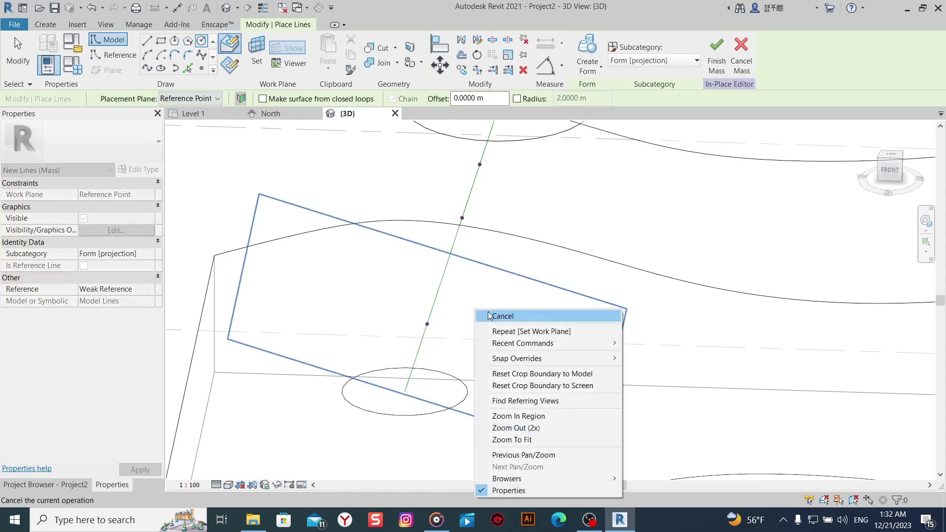
left_click(483, 315)
mouse_move(426, 336)
middle_mouse_down("shift")
mouse_move(426, 328)
mouse_move(451, 390)
mouse_move(418, 382)
middle_mouse_up("shift")
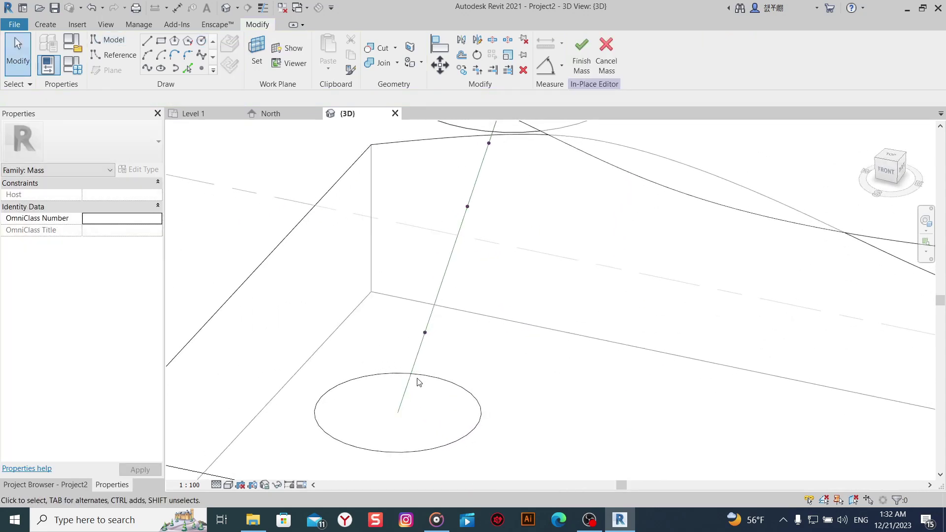
Draw a 1 m radius circle on the lower reference point's work plane.
left_click(257, 54)
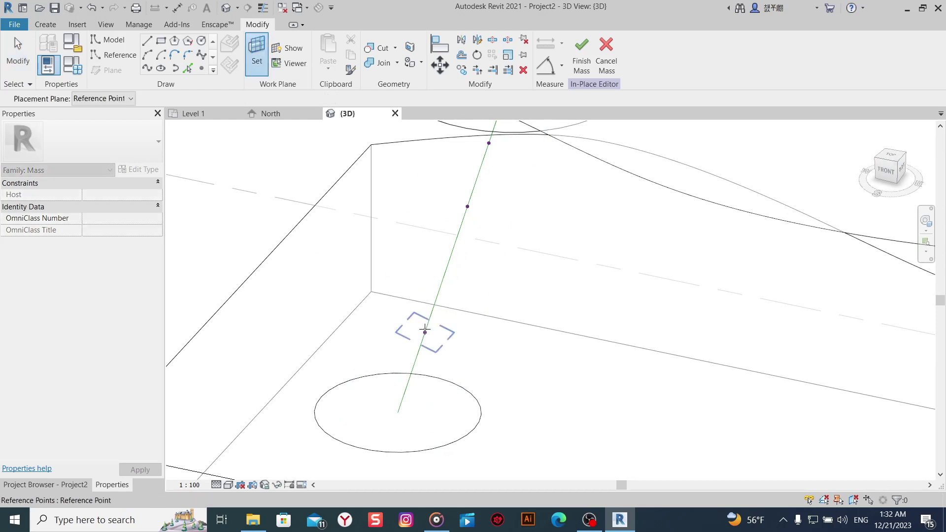
left_click(424, 330)
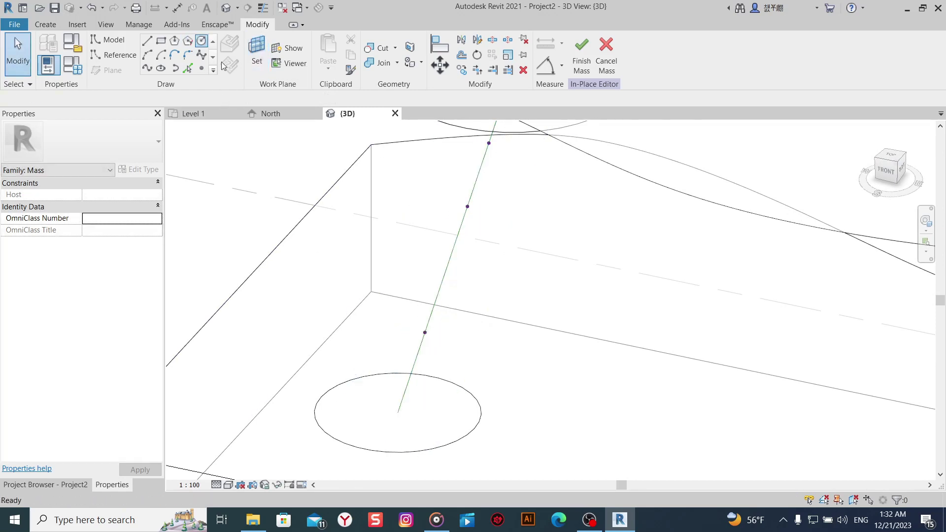
left_click(202, 40)
left_click(425, 332)
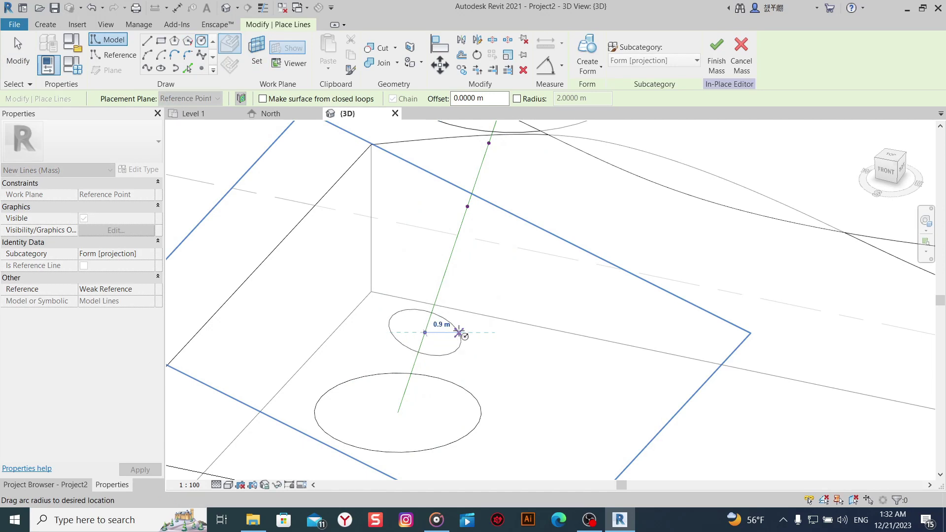
left_click(462, 332)
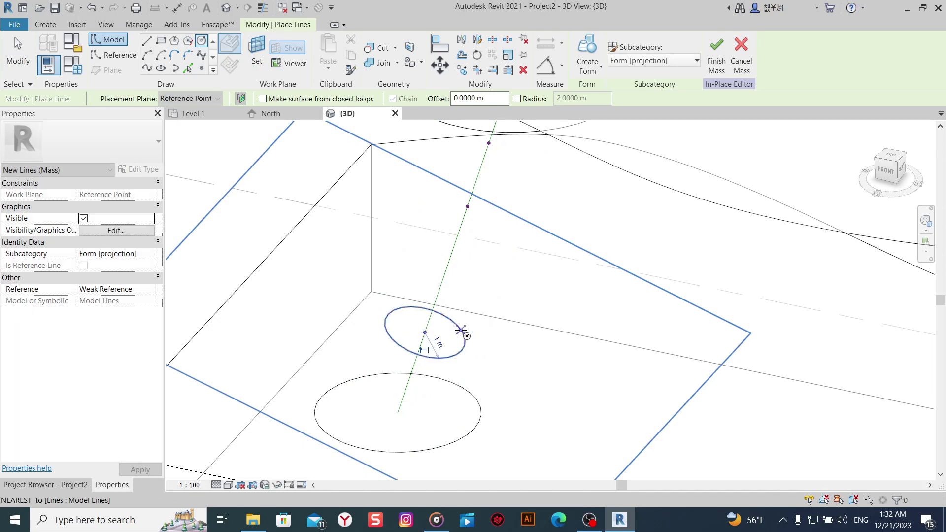
scroll(482, 249, "down", 2)
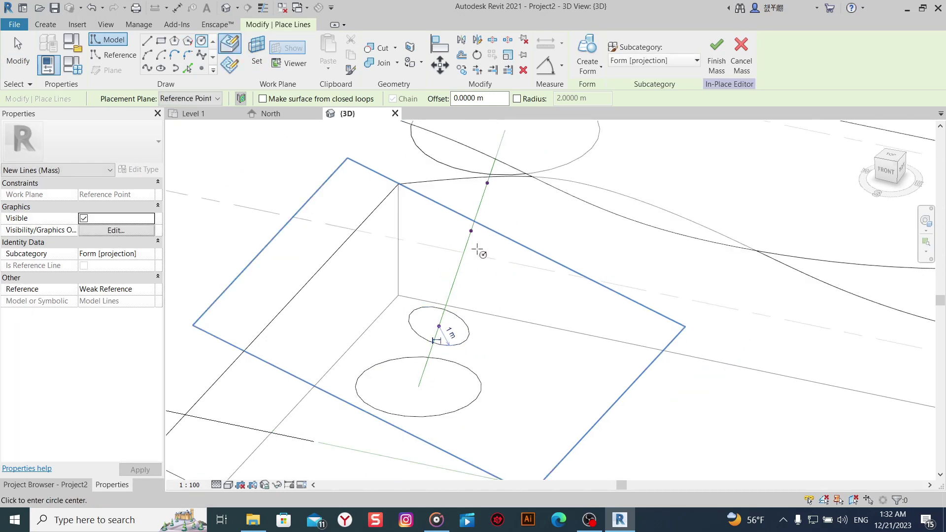
Draw a 0.4 m radius circle on the middle reference point's work plane.
left_click(257, 59)
left_click(451, 257)
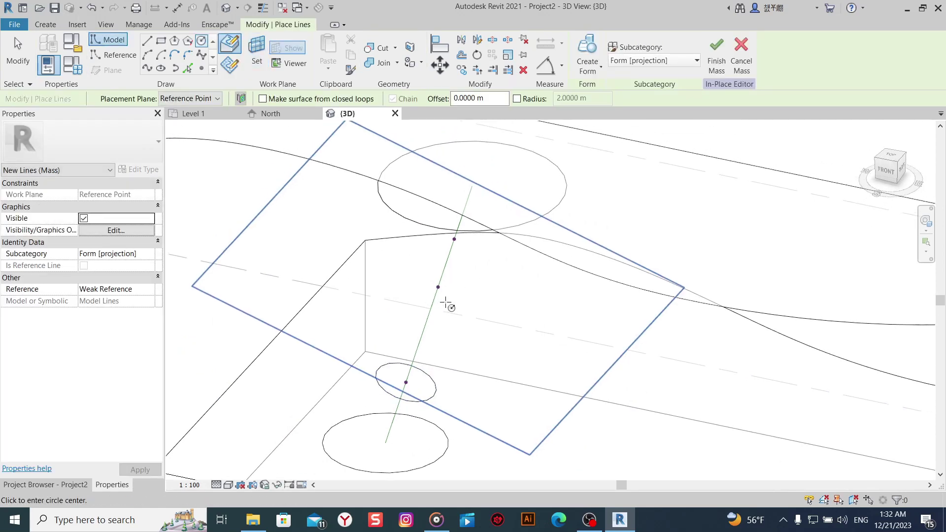
scroll(446, 304, "up", 2)
left_click(437, 280)
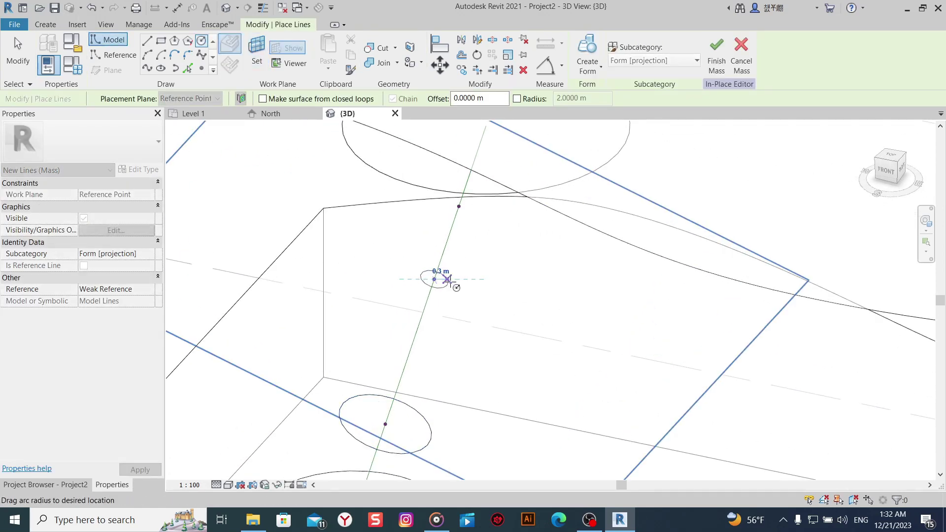
left_click(475, 276)
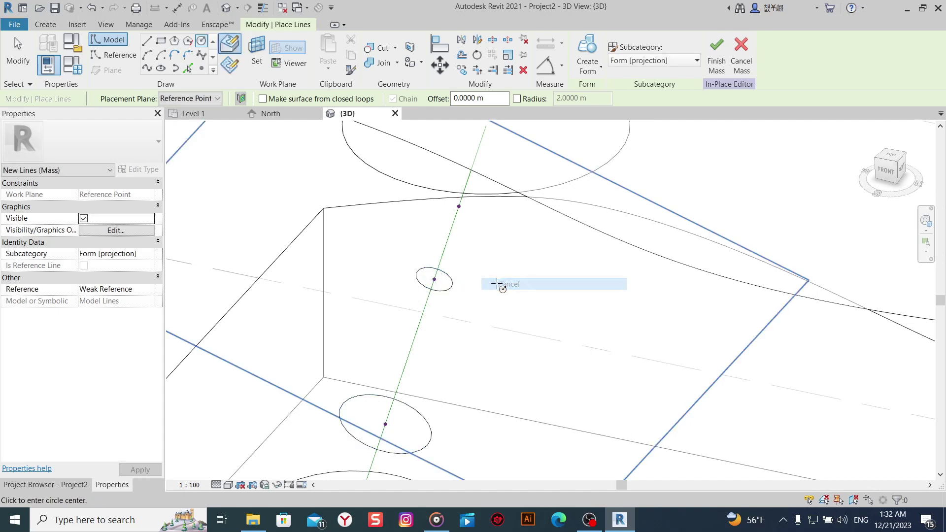
middle_click_drag(484, 338, 441, 305, "shift")
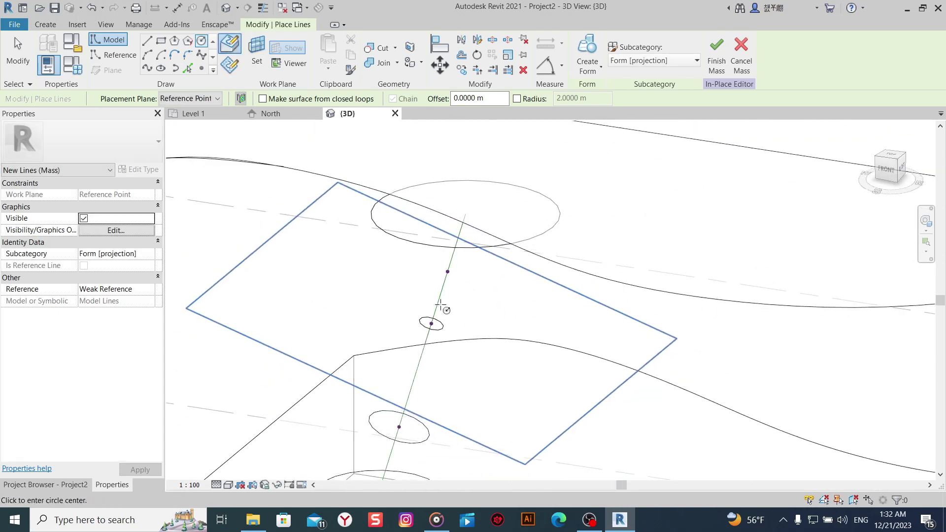
Draw a 1.6 m radius circle on the upper reference point's work plane.
left_click(257, 54)
left_click(448, 271)
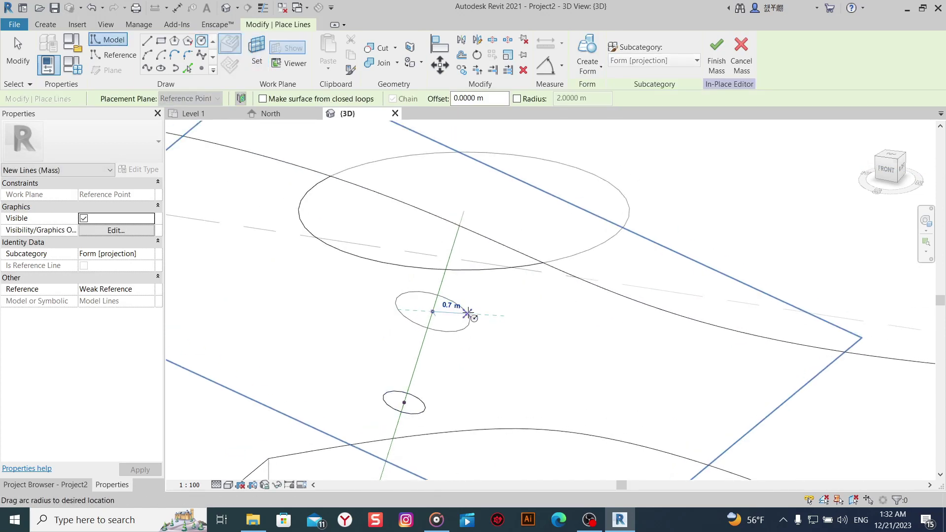
scroll(467, 314, "down", 3)
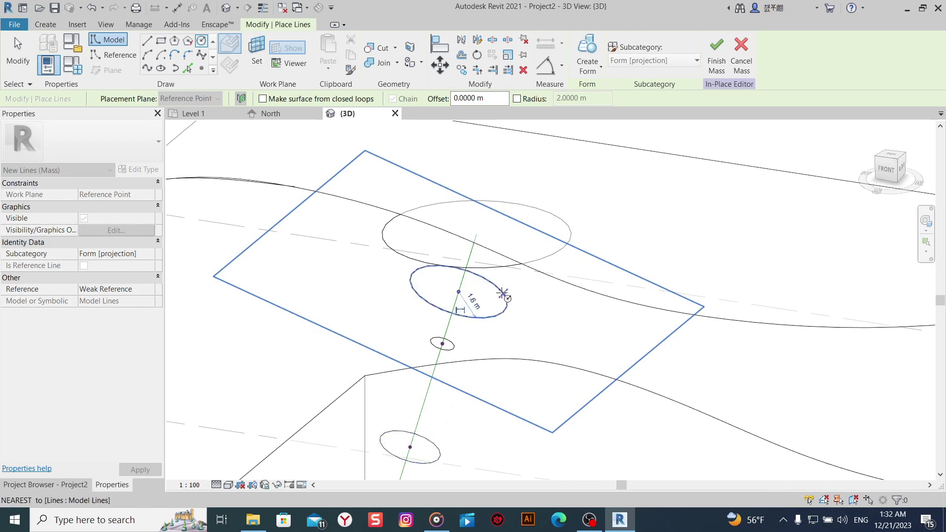
left_click(503, 294)
scroll(502, 295, "down", 2)
right_click(542, 301)
Exit circle drawing and zoom into a front view of the wavy slab profiles.
left_click(567, 310)
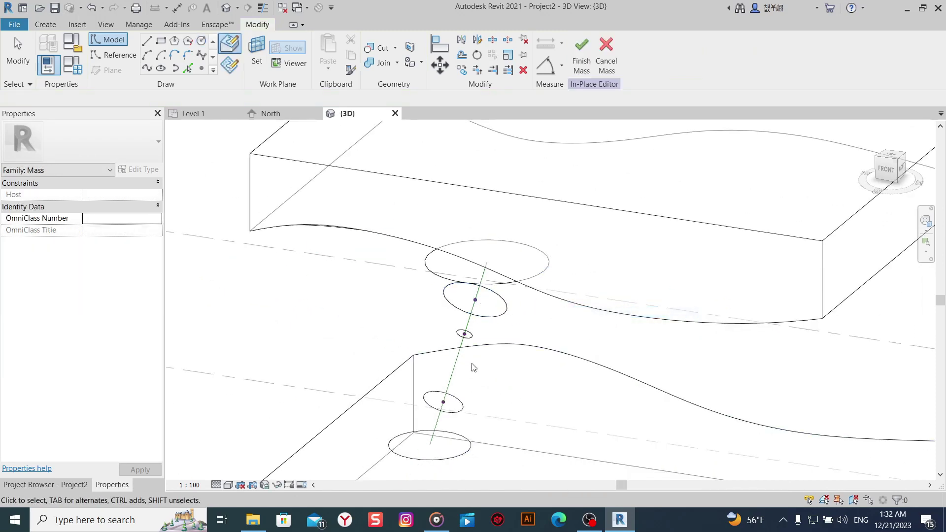
key("Escape")
scroll(473, 375, "up", 1)
scroll(480, 402, "up", 1)
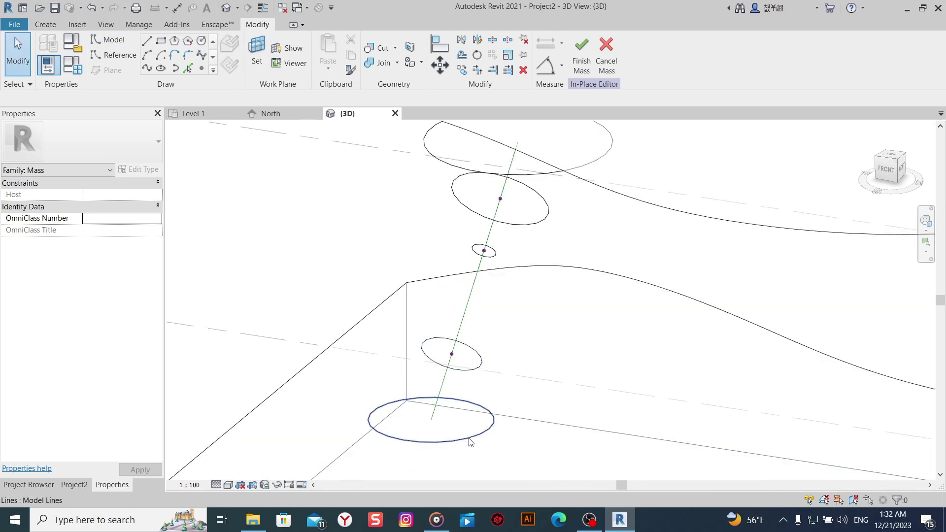
mouse_move(470, 442)
middle_mouse_down("shift")
mouse_move(486, 414)
mouse_move(567, 345)
middle_mouse_up("shift")
left_click(890, 170)
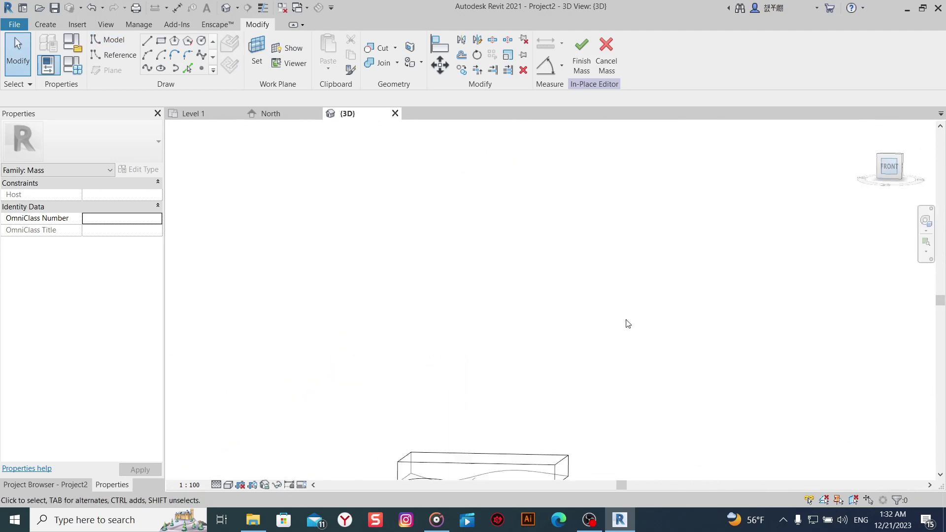
middle_click_drag(515, 417, 570, 330)
scroll(571, 329, "up", 2)
scroll(569, 286, "up", 2)
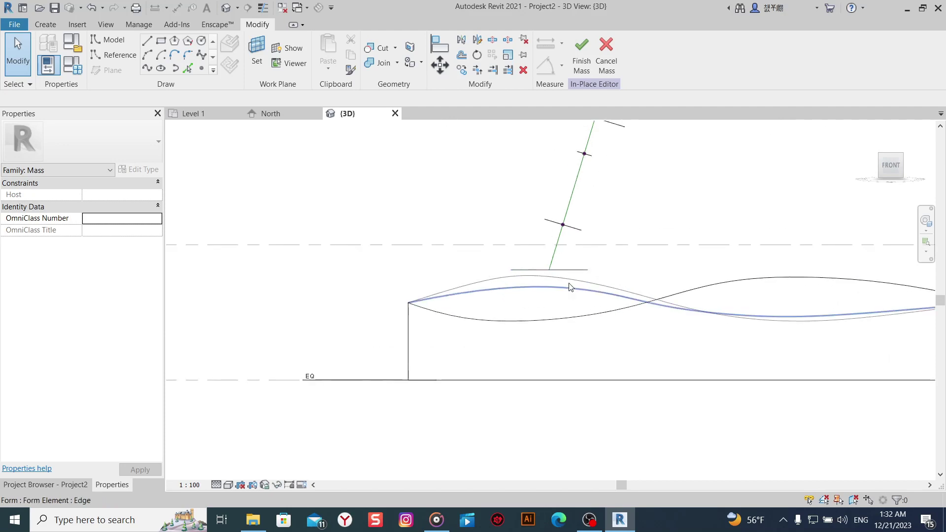
middle_click_drag(569, 287, 503, 331)
scroll(502, 332, "up", 2)
Move the short 2 m horizontal line down about 1 m.
left_click(473, 311)
scroll(490, 335, "up", 1)
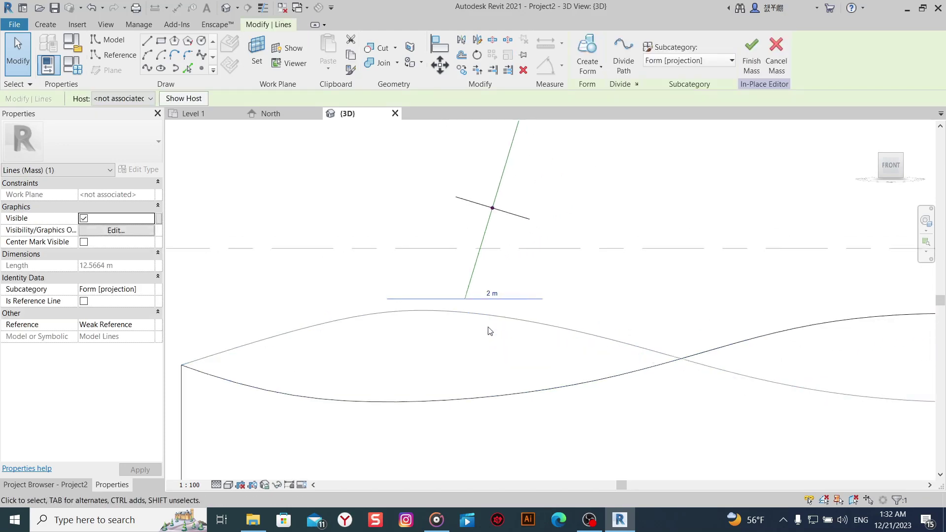
left_click(446, 68)
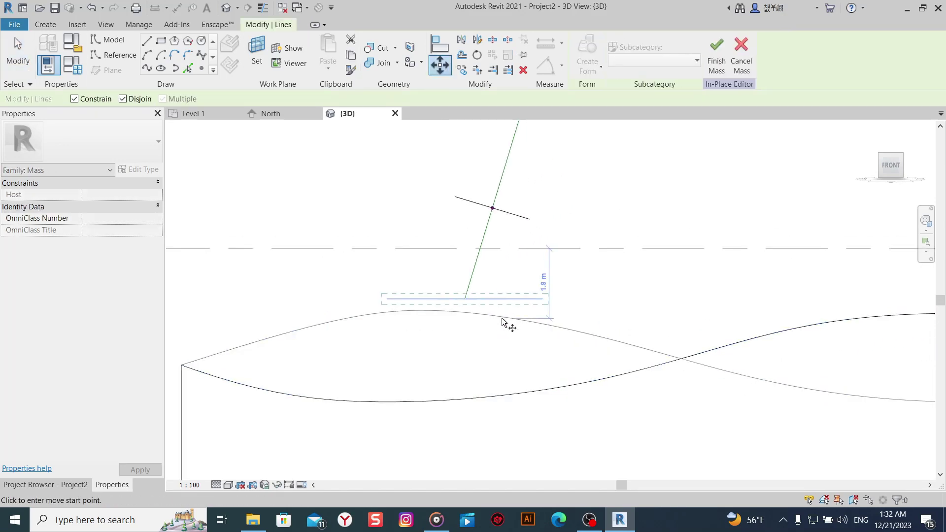
left_click(465, 299)
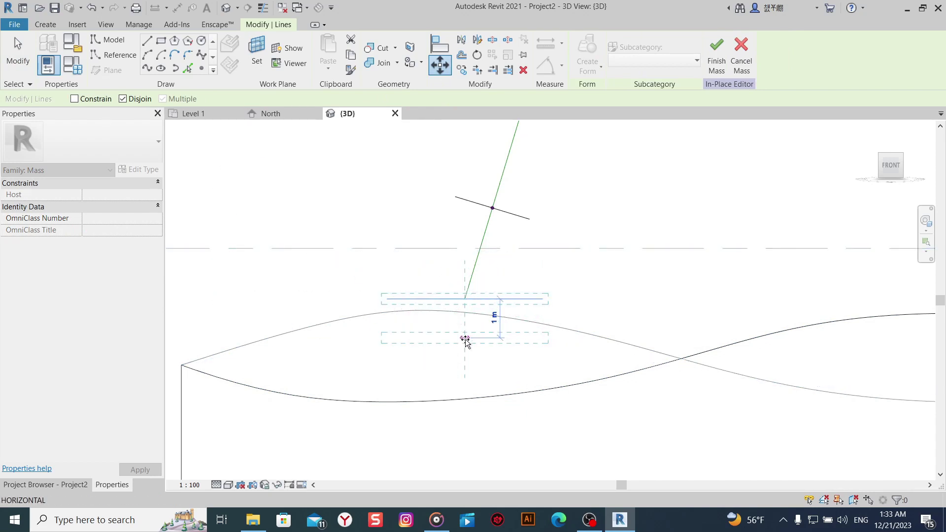
left_click(465, 339)
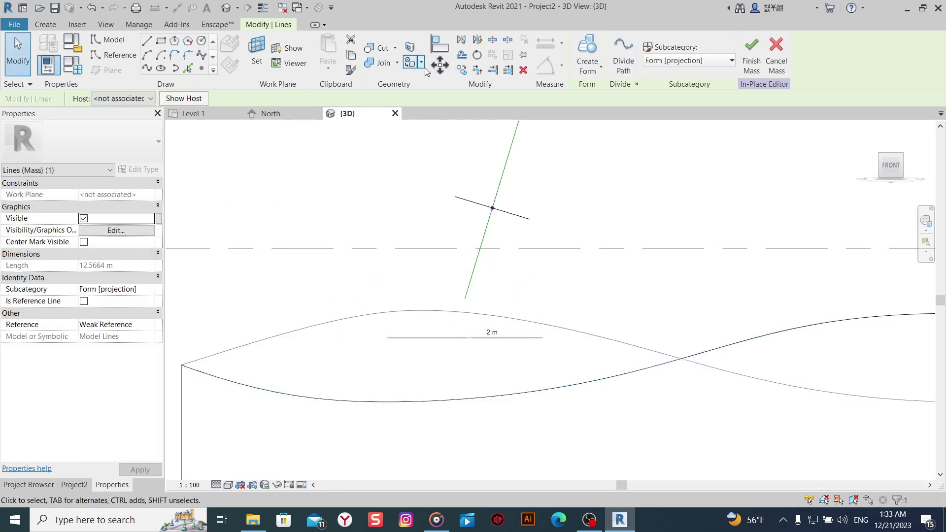
Start rotating the line, then cancel the rotation and clear the selection.
left_click(477, 54)
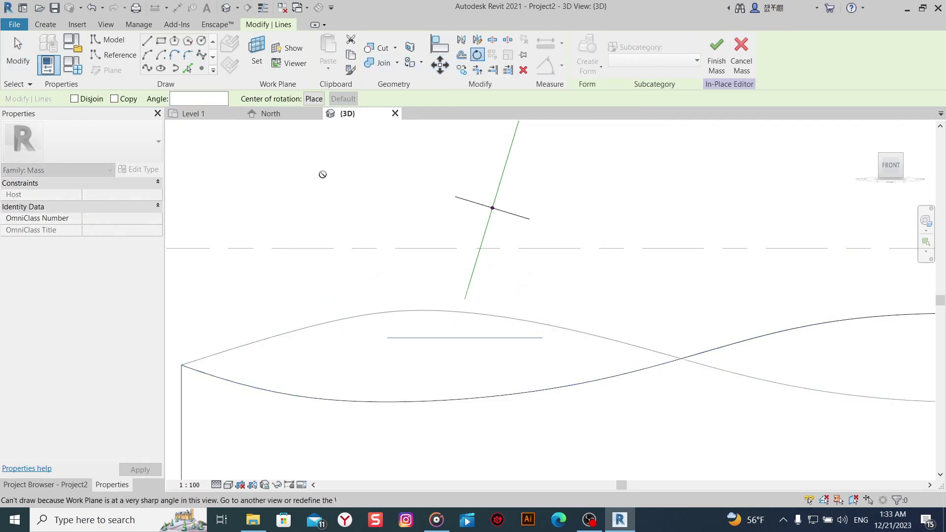
right_click(323, 174)
left_click(370, 188)
scroll(371, 191, "down", 3)
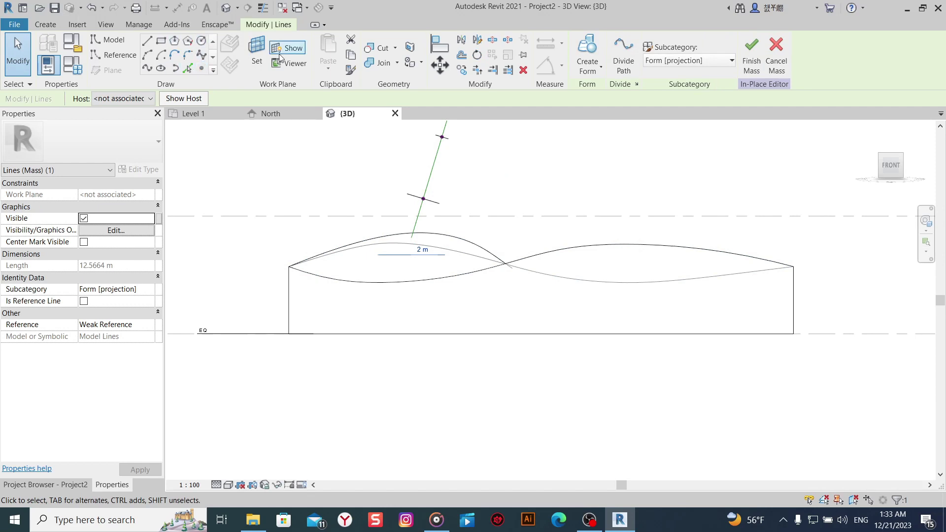
left_click(295, 184)
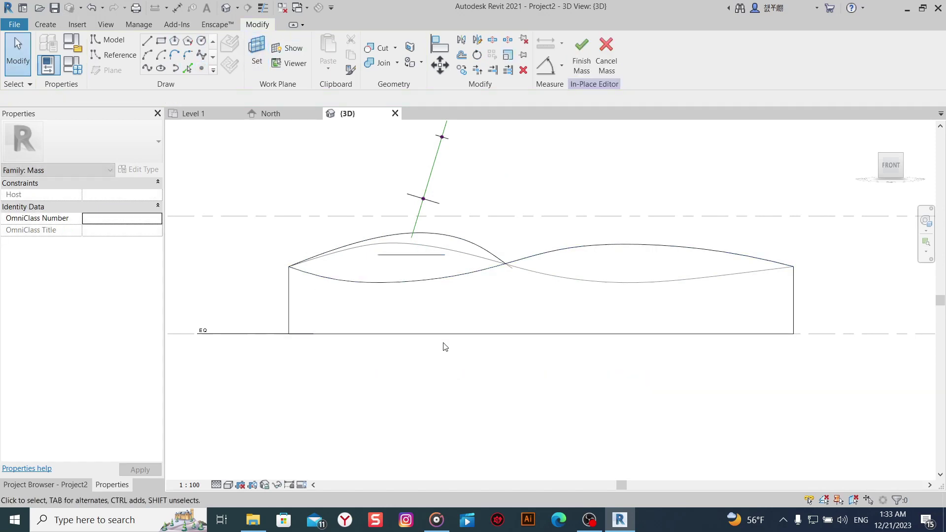
Set the work plane to the reference plane and return to the front view.
left_click(265, 61)
middle_click_drag(185, 310, 394, 310, "shift")
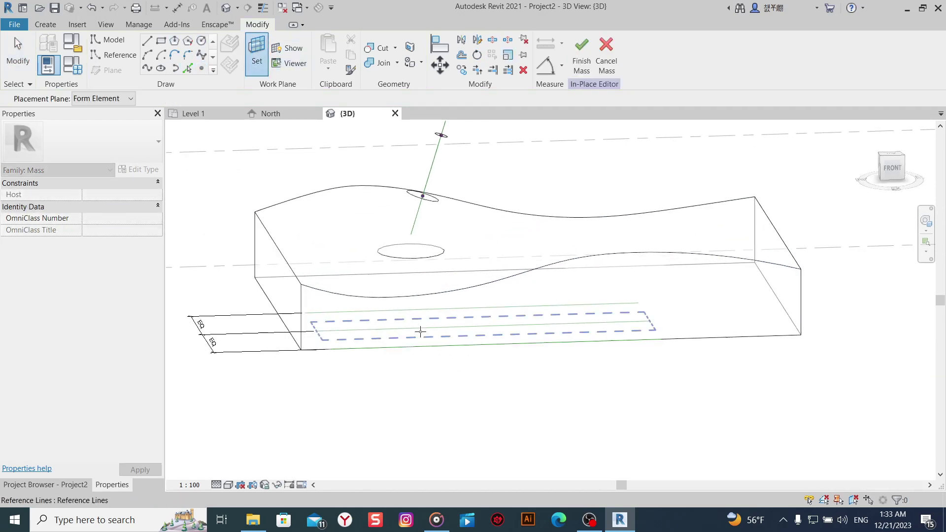
left_click(393, 309)
left_click(894, 167)
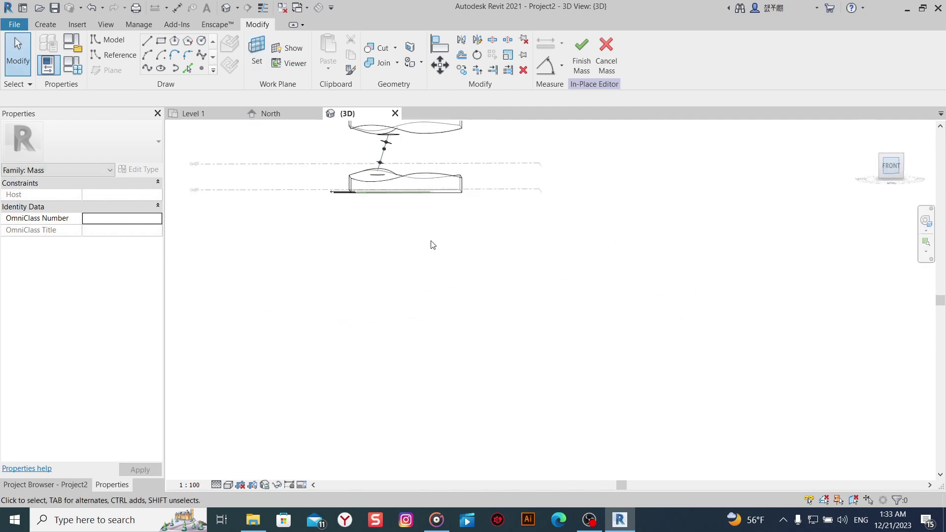
scroll(467, 256, "up", 3)
scroll(563, 350, "up", 3)
scroll(495, 297, "up", 2)
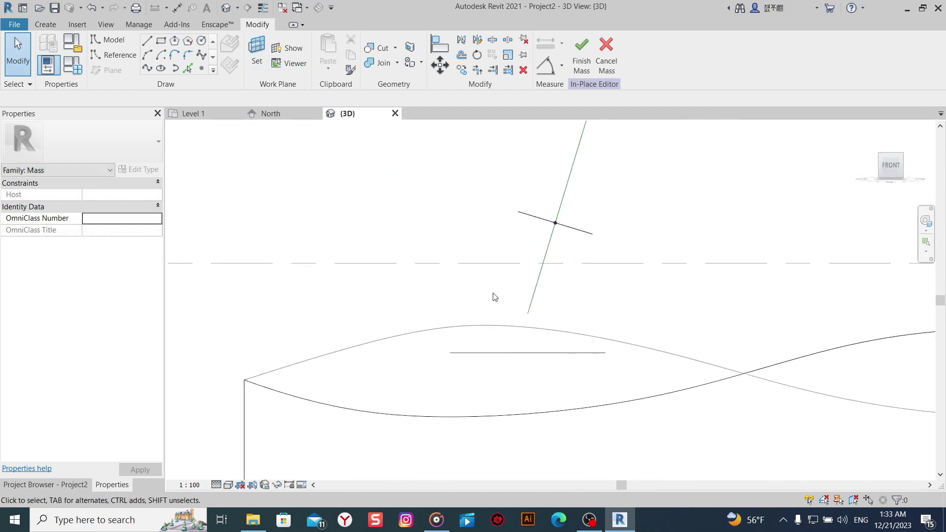
Rotate the lowered 2 m circle line by 19° from a vertical start ray.
left_click(511, 354)
middle_click_drag(570, 363, 532, 339)
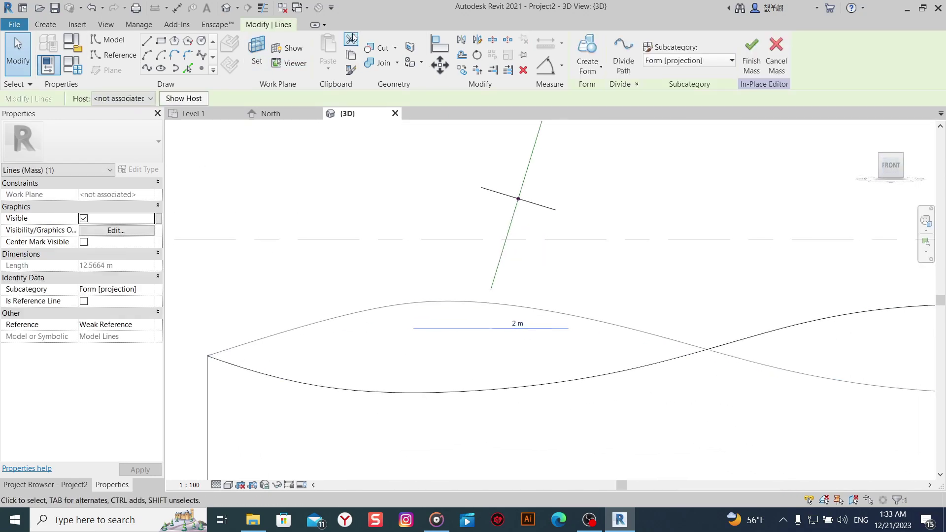
left_click(485, 55)
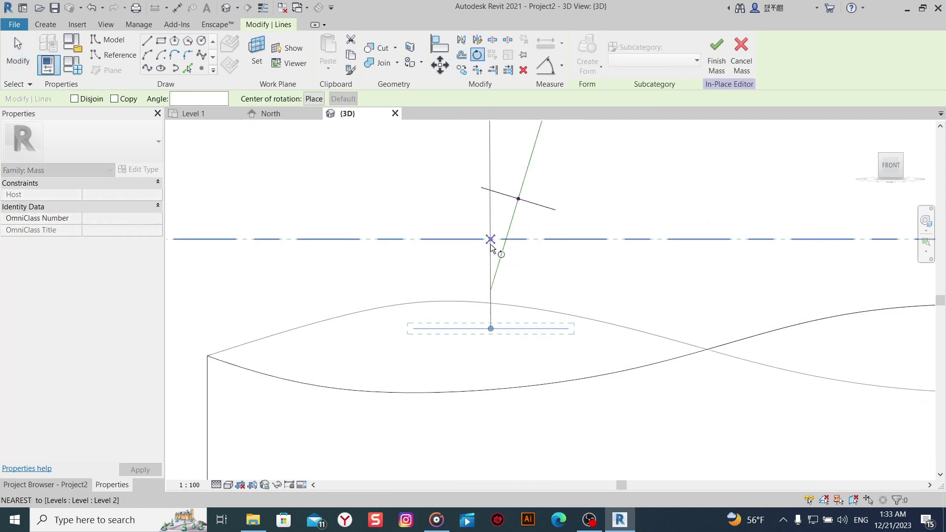
left_click(491, 215)
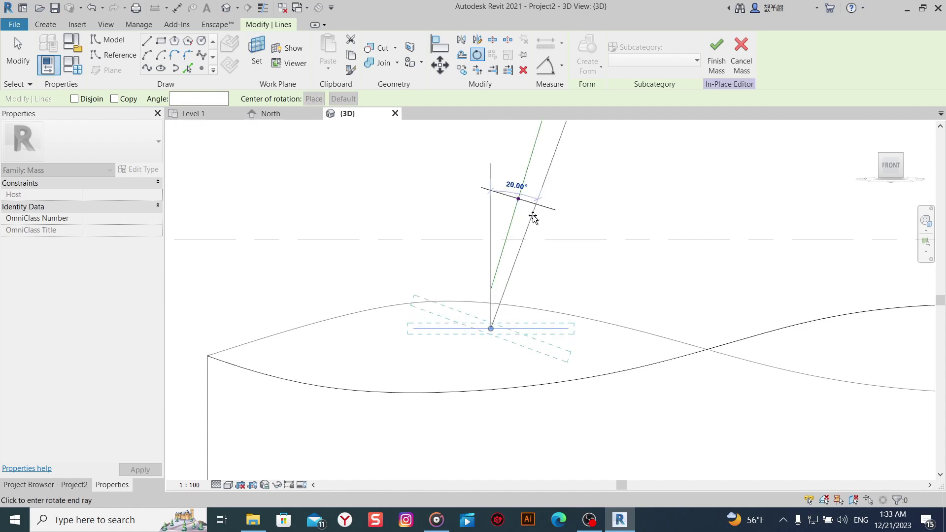
left_click(532, 215)
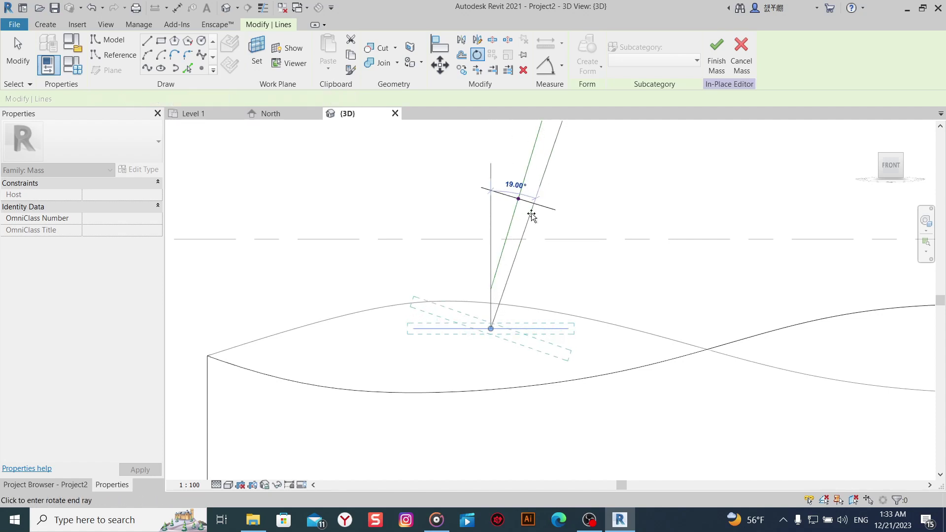
mouse_move(553, 256)
middle_mouse_down()
mouse_move(530, 263)
mouse_move(560, 281)
mouse_move(547, 306)
middle_mouse_up()
left_click(566, 276)
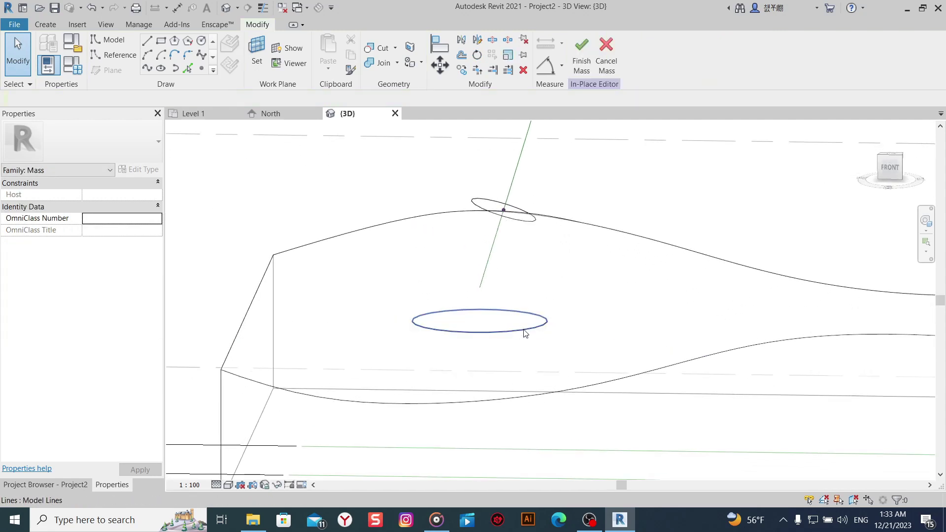
Stretch the diagonal reference line's lower end to the lower circle, lengthening it to 11.9 m.
left_click(483, 276)
left_click(893, 175)
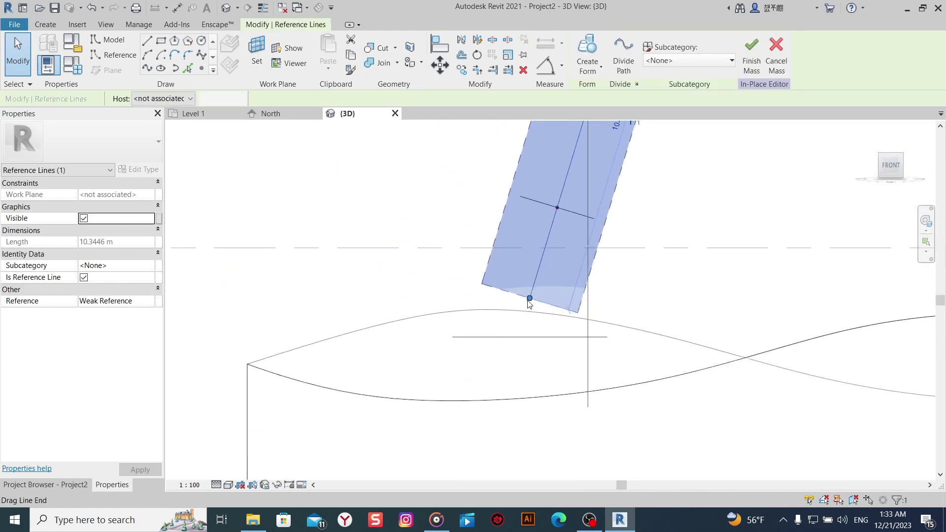
left_click_drag(530, 298, 512, 356)
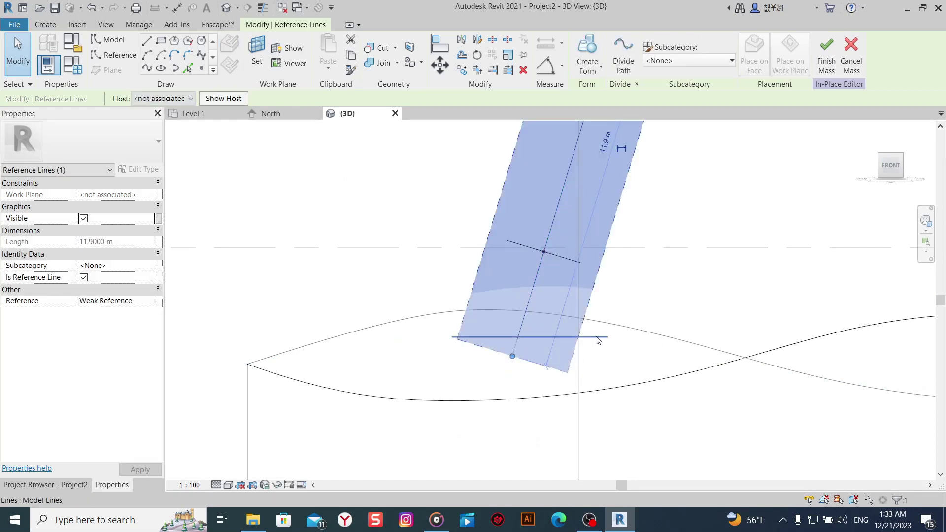
key("Escape")
middle_click_drag(588, 178, 509, 366, "shift")
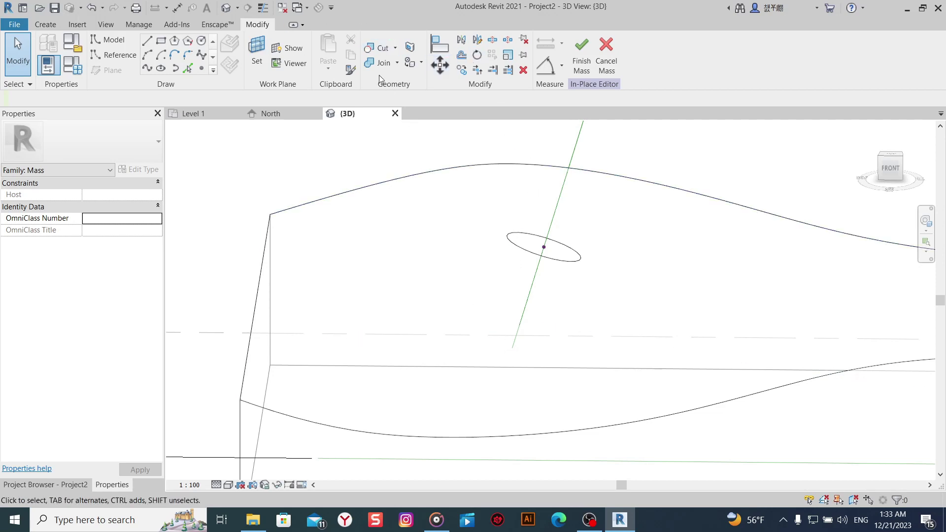
Place a reference point at the diagonal reference line's lower end.
left_click(201, 68)
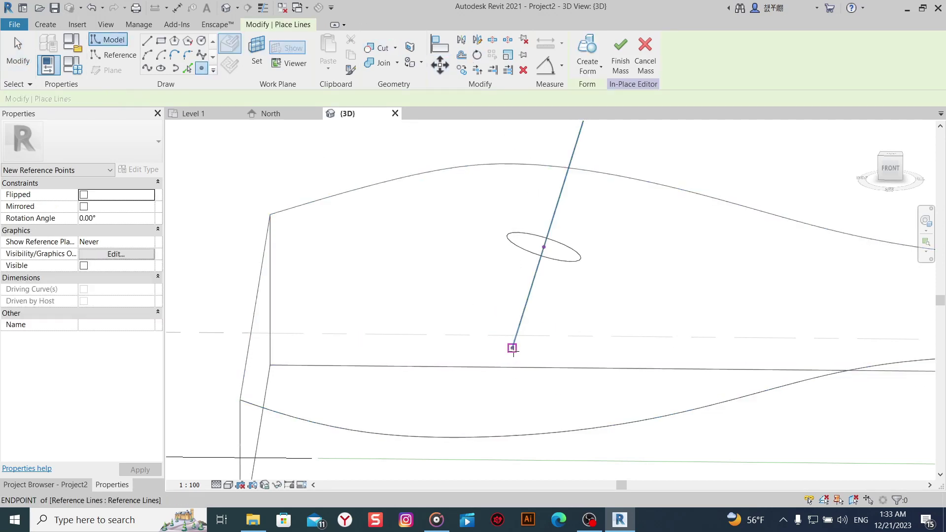
left_click(513, 348)
right_click(428, 260)
left_click(452, 266)
middle_click_drag(504, 291, 505, 331, "shift")
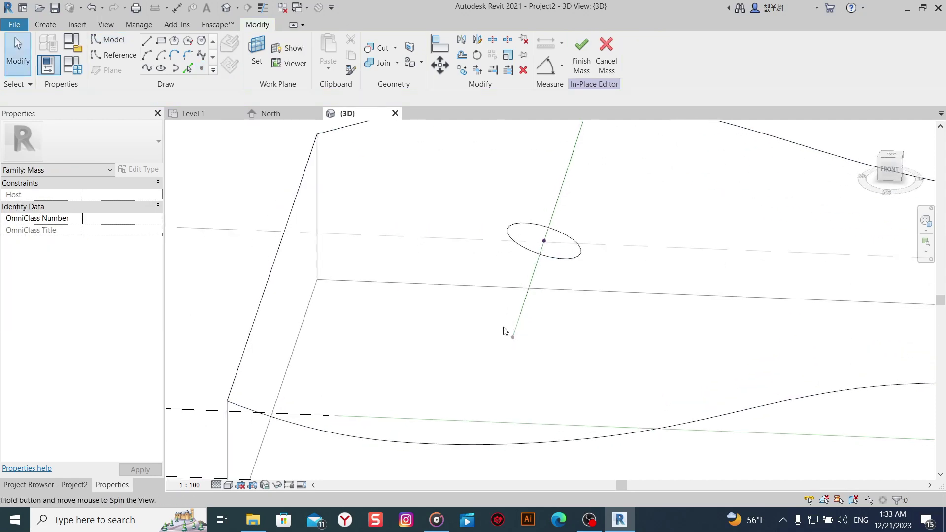
Set the work plane on that point and draw a 1.8 m radius circle there.
left_click(254, 52)
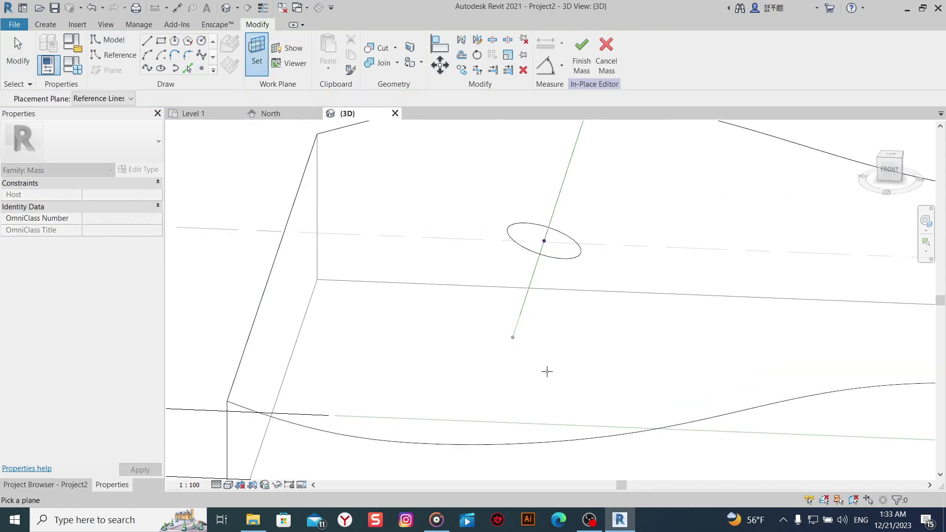
left_click(512, 339)
left_click(202, 41)
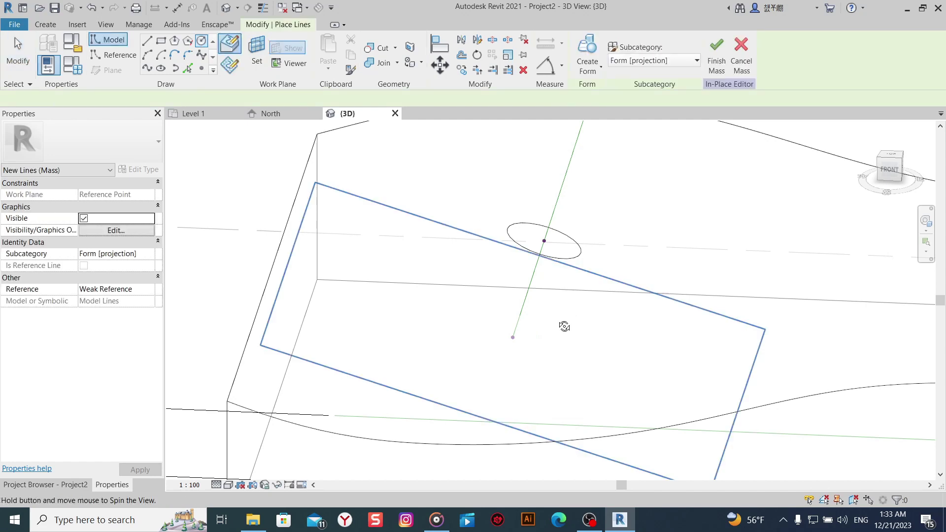
middle_click_drag(564, 325, 521, 336, "shift")
left_click(513, 309)
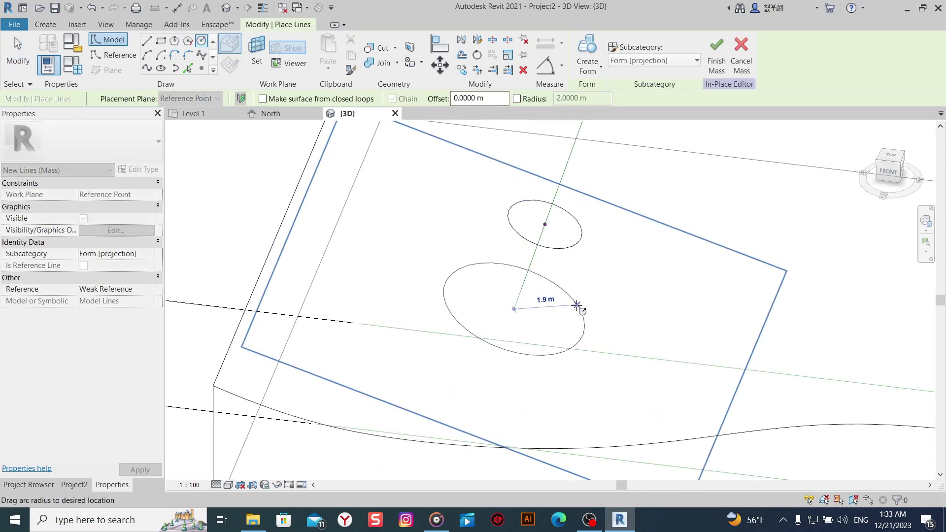
left_click(571, 301)
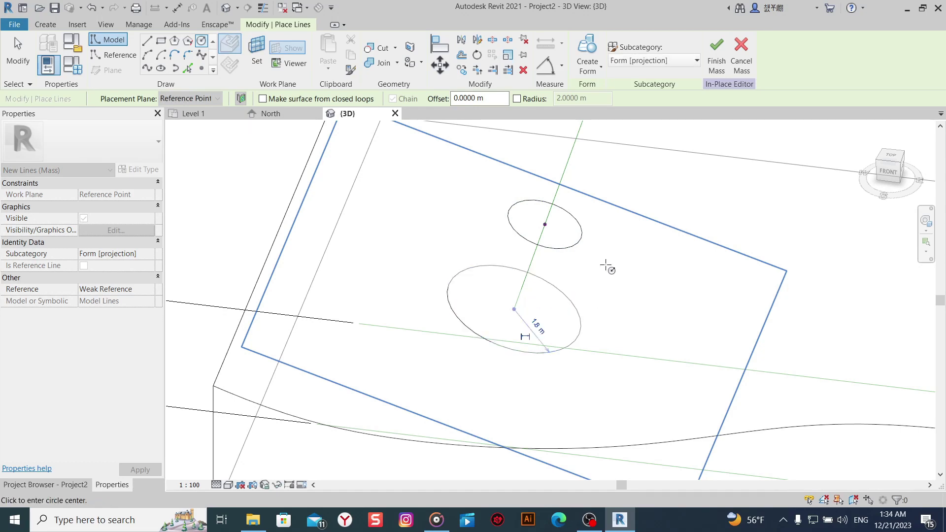
right_click(609, 266)
left_click(626, 270)
mouse_move(634, 272)
middle_mouse_down("shift")
mouse_move(574, 343)
mouse_move(608, 222)
mouse_move(577, 321)
middle_mouse_up("shift")
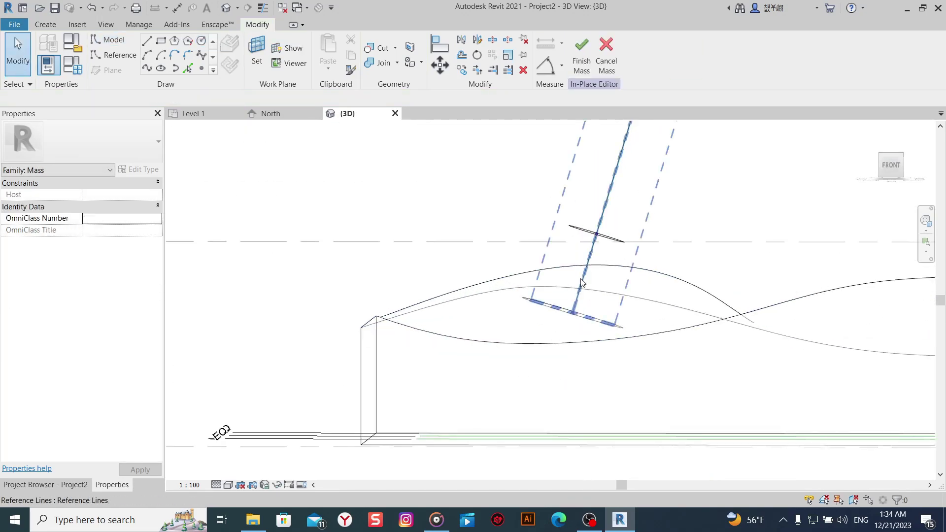
Abandon a new reference line, then delete the stray circle near the top slab.
left_click(581, 295)
key("c")
key("s")
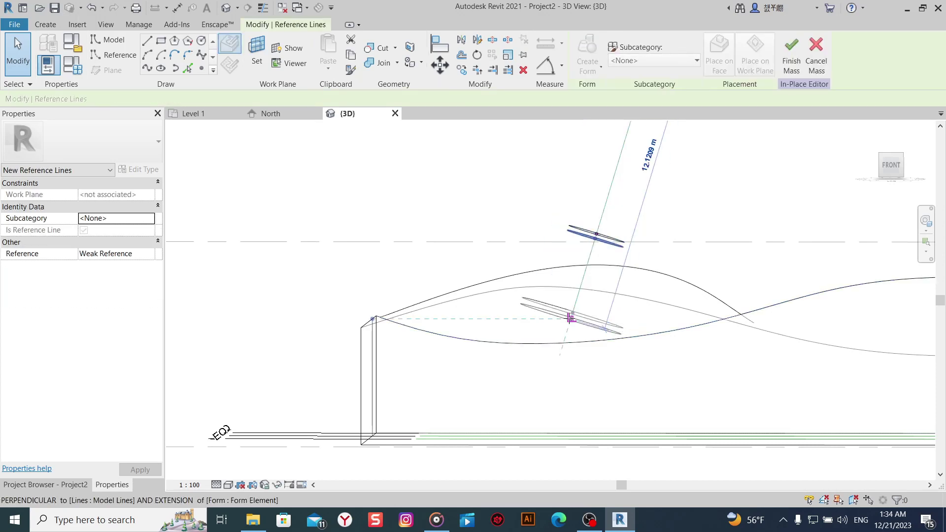
key("Escape")
key("Escape")
scroll(655, 286, "down", 2)
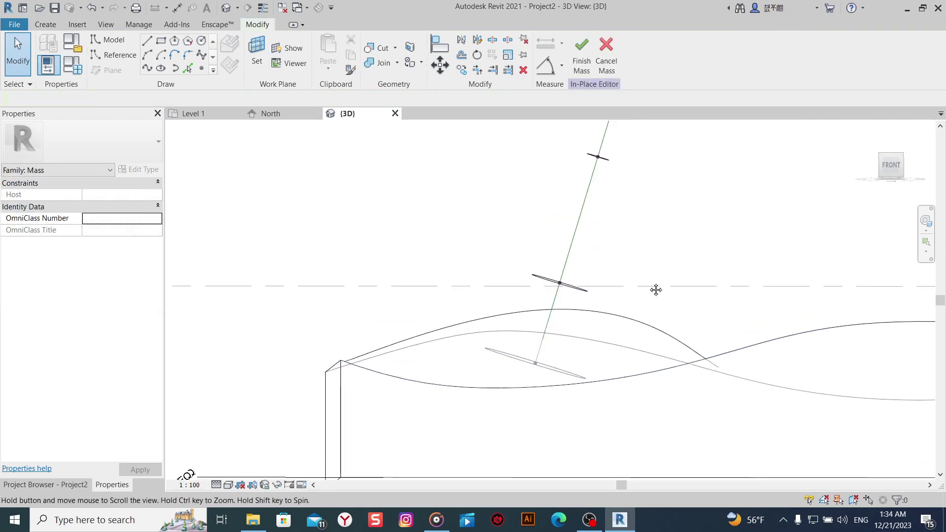
mouse_move(660, 285)
middle_mouse_down()
mouse_move(599, 313)
mouse_move(598, 333)
middle_mouse_up()
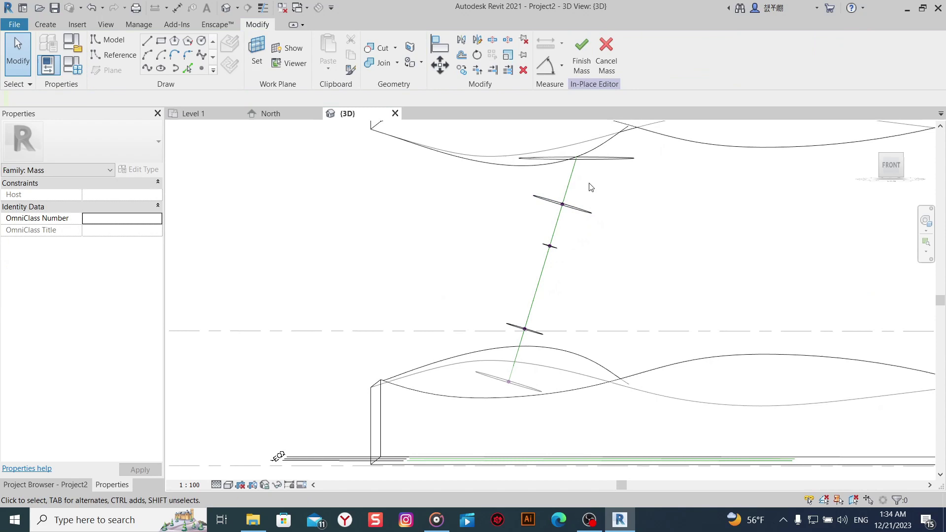
left_click(611, 161)
left_click(522, 70)
Extend the reference line's top end onto the upper wavy curve, about 14 m long.
middle_click_drag(576, 166, 523, 256)
left_click(521, 257)
scroll(531, 254, "up", 2)
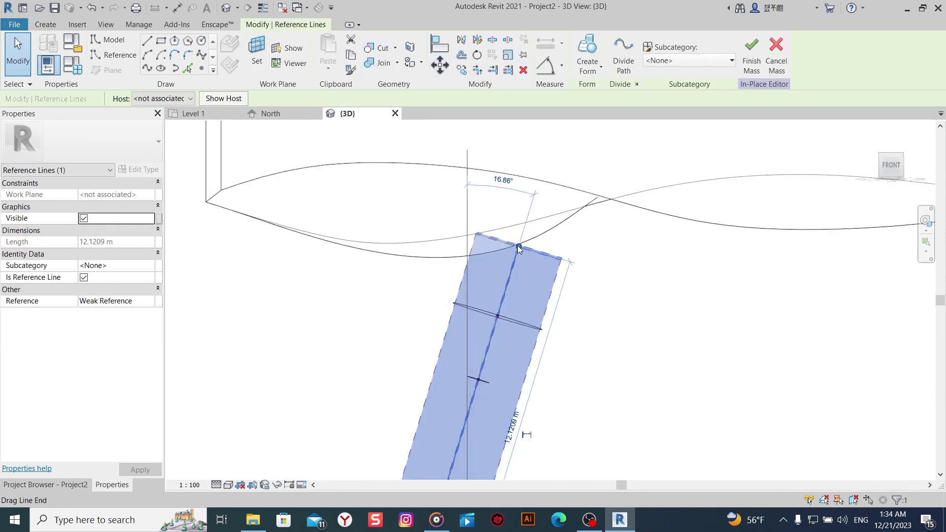
scroll(566, 226, "up", 2)
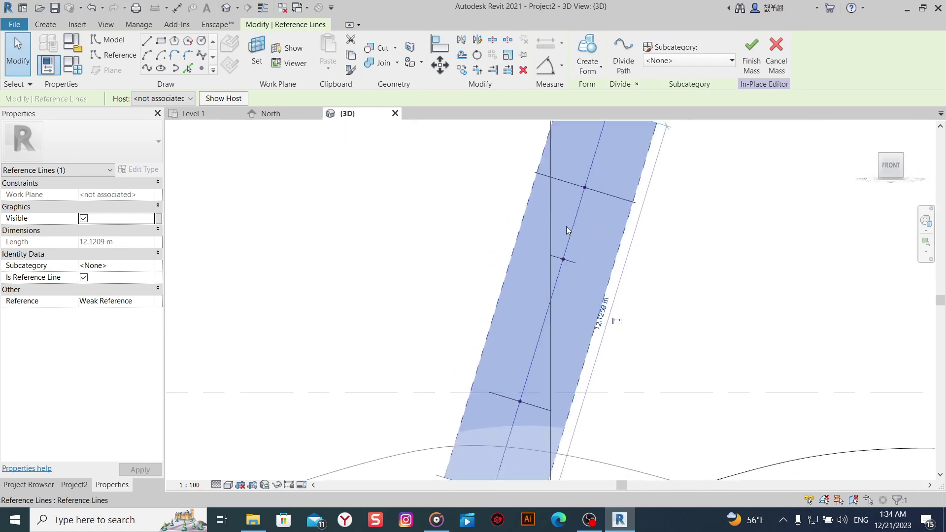
scroll(542, 256, "down", 2)
left_click_drag(526, 280, 543, 237)
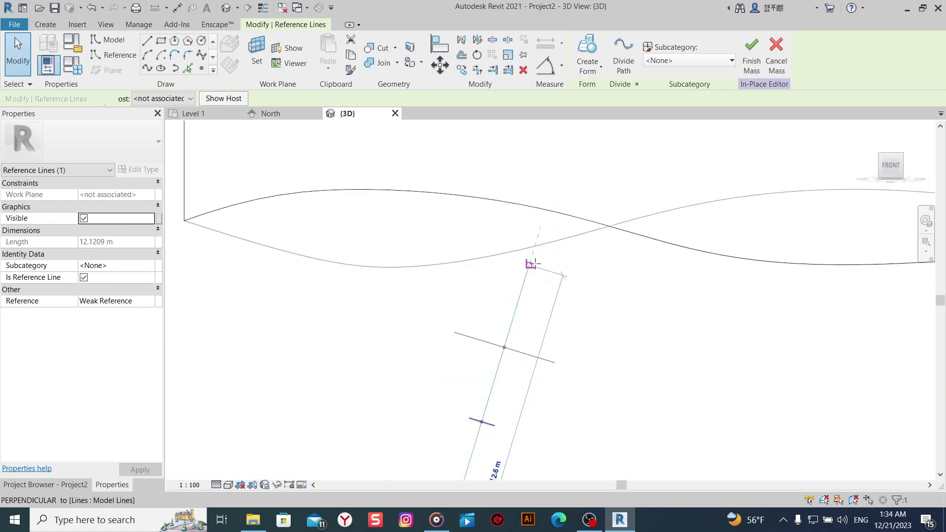
scroll(543, 237, "down", 4)
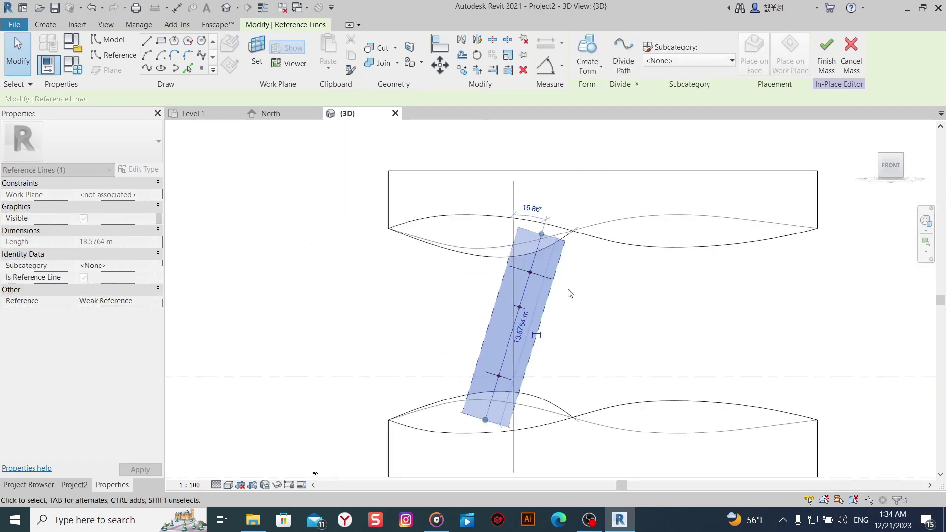
scroll(560, 252, "up", 2)
left_click(612, 290)
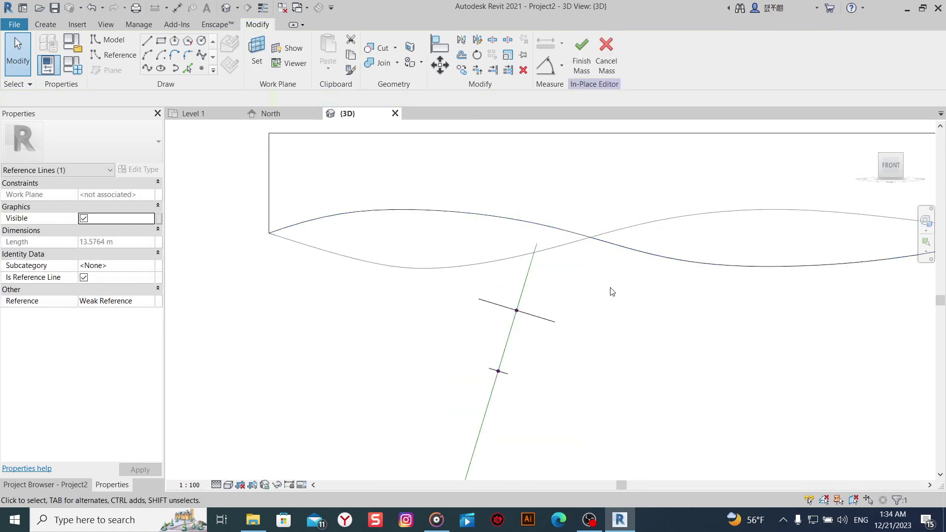
mouse_move(601, 290)
middle_mouse_down()
mouse_move(576, 260)
mouse_move(555, 333)
mouse_move(566, 321)
middle_mouse_up()
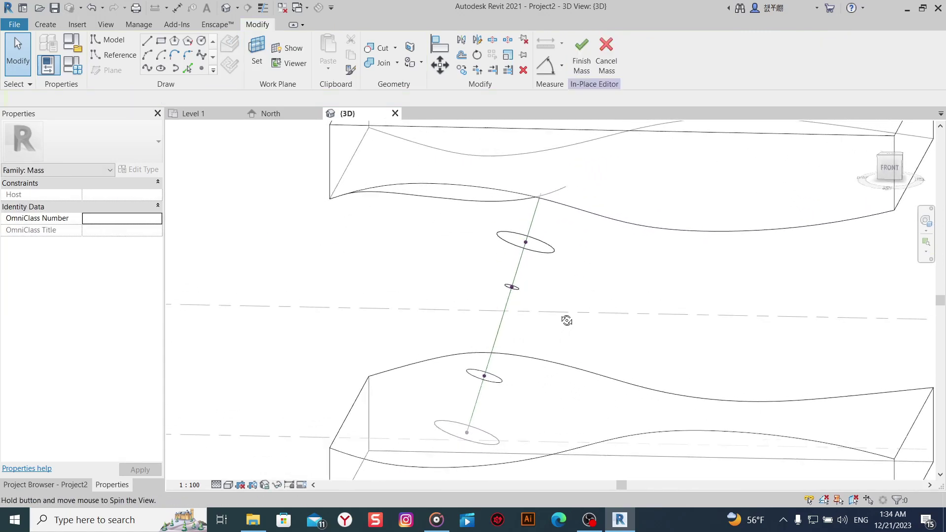
Switch to an exact front view and briefly start, then stop, placing reference points.
left_click(895, 165)
scroll(643, 247, "up", 4)
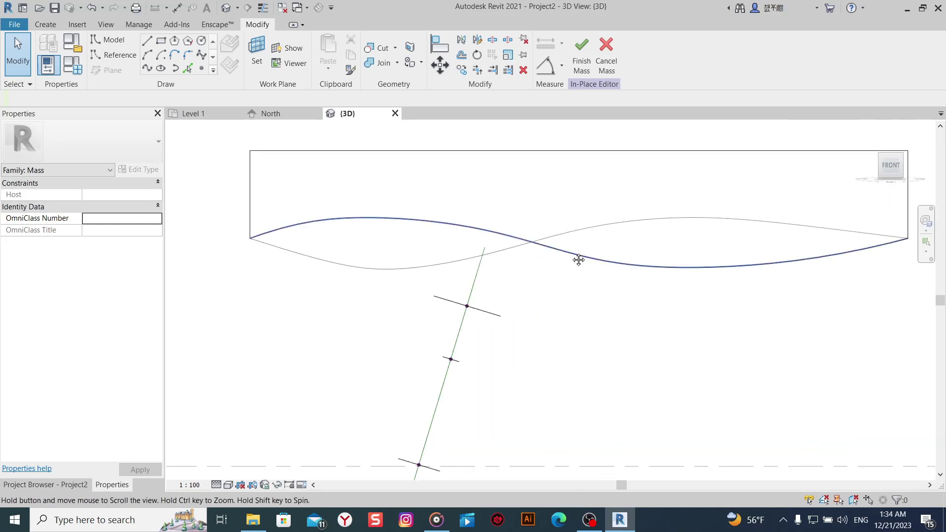
left_click(486, 248)
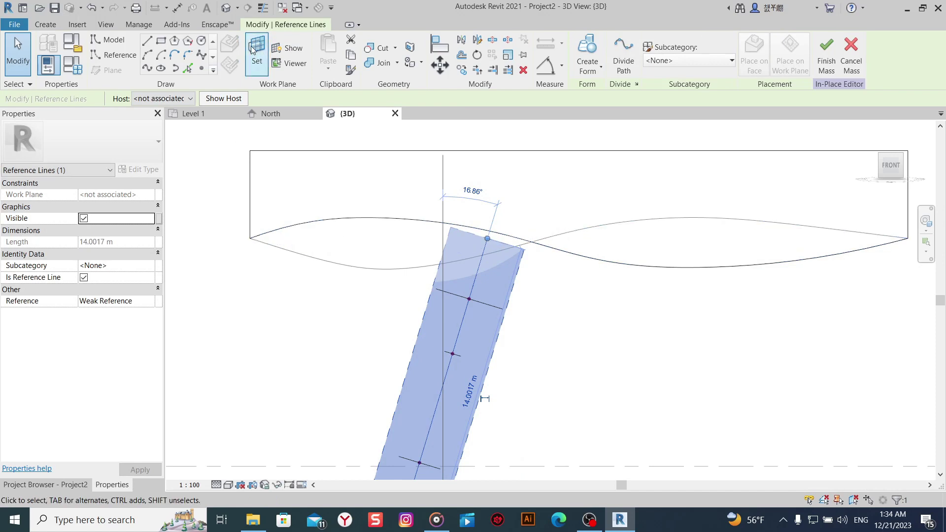
left_click(201, 68)
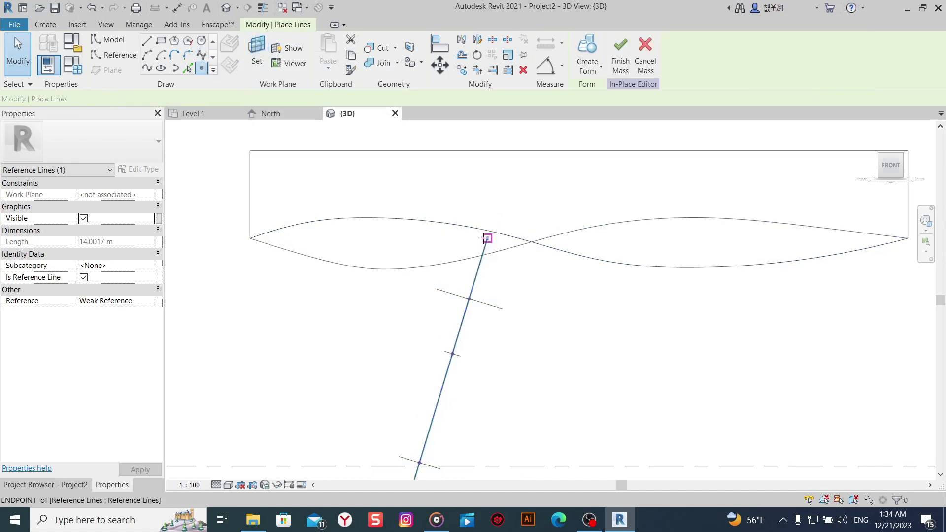
right_click(509, 186)
left_click(545, 197)
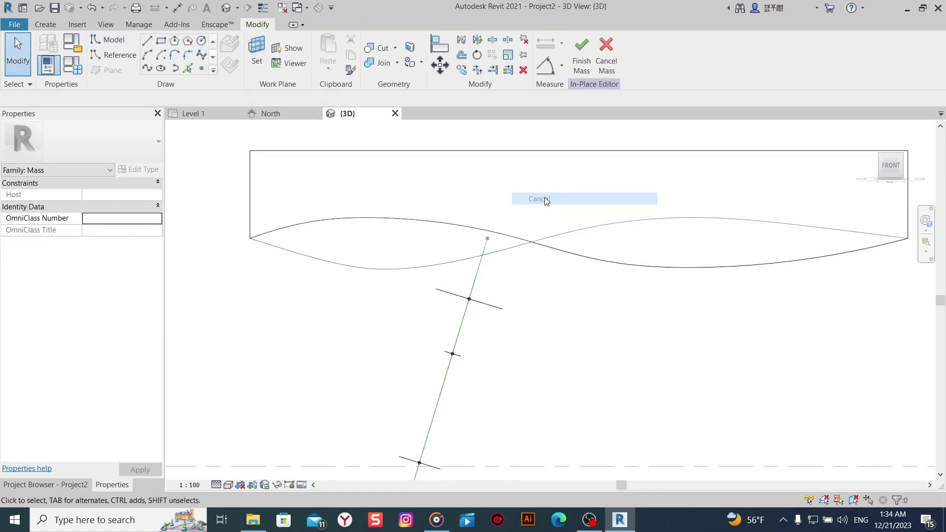
mouse_move(545, 198)
middle_mouse_down("shift")
mouse_move(519, 289)
mouse_move(490, 265)
middle_mouse_up("shift")
Pick the reference point's plane as work plane, then abandon a first circle attempt.
scroll(545, 290, "up", 3)
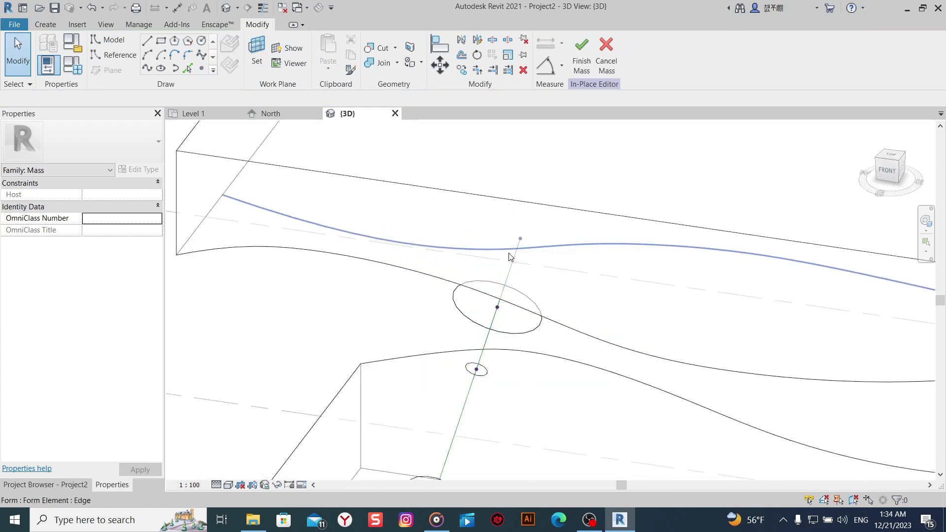
left_click(255, 52)
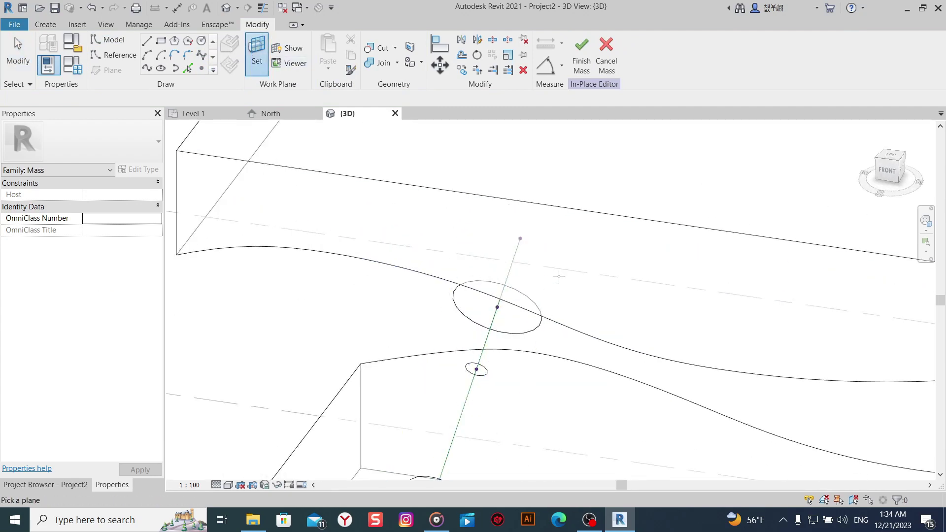
left_click(515, 239)
left_click(203, 42)
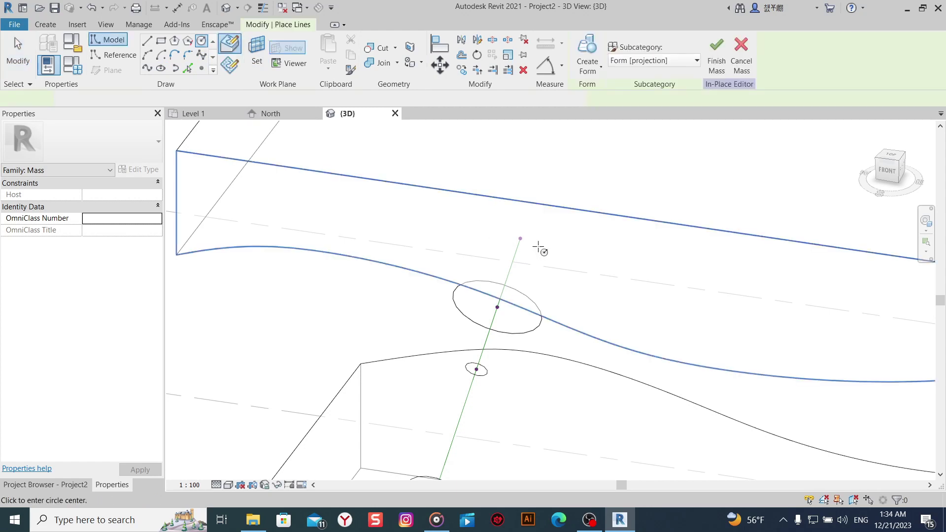
right_click(467, 232)
left_click(480, 243)
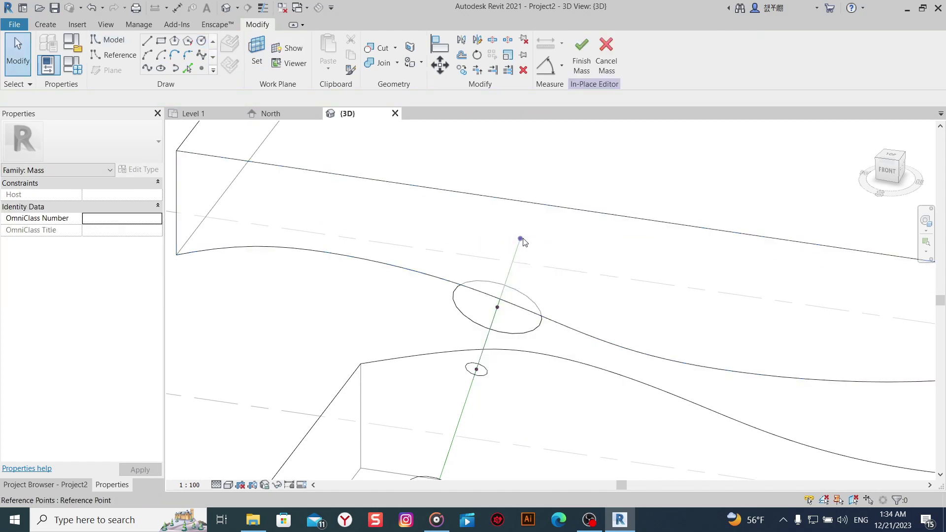
Draw a 2.3 m radius circle centred on the top reference point's work plane.
left_click(254, 59)
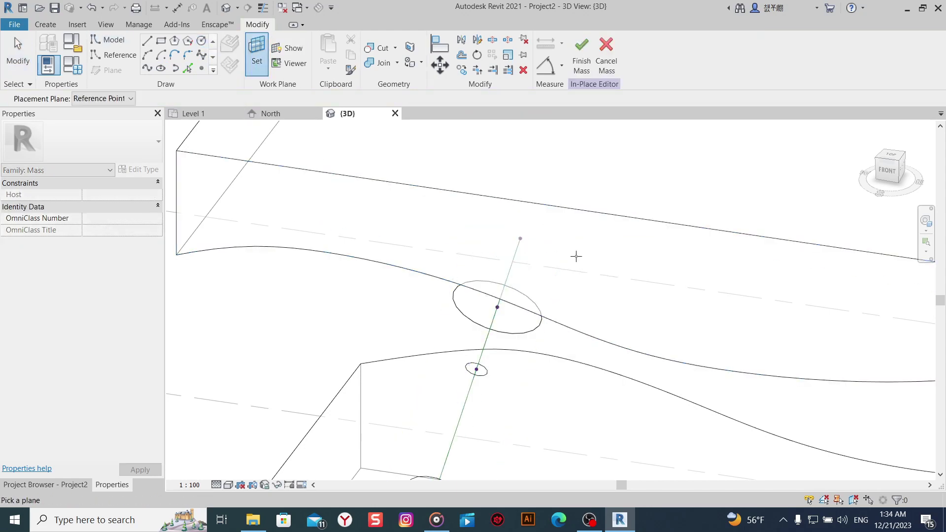
left_click(520, 240)
scroll(521, 244, "up", 3)
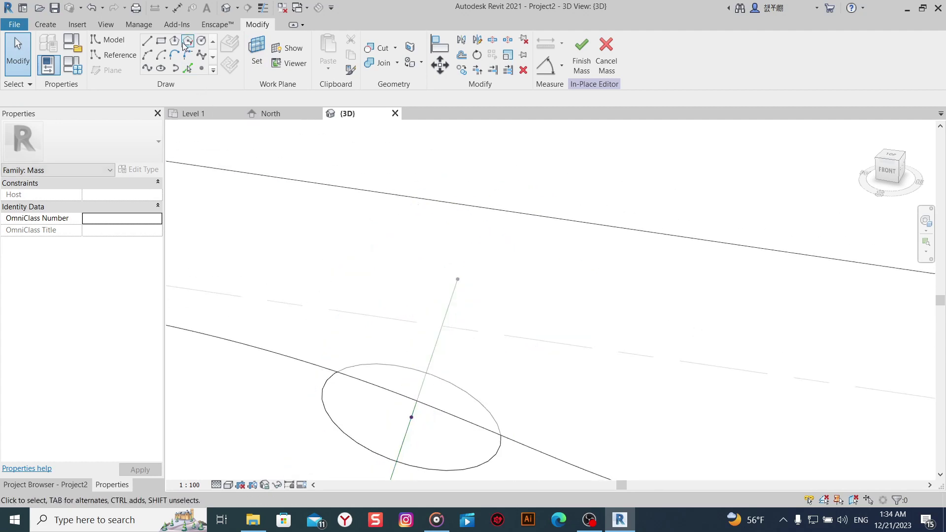
left_click(201, 40)
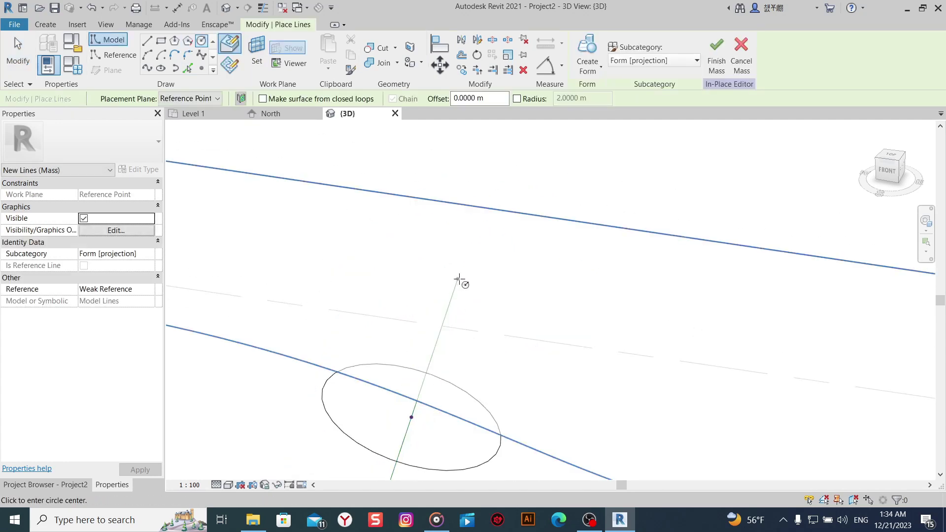
left_click(211, 101)
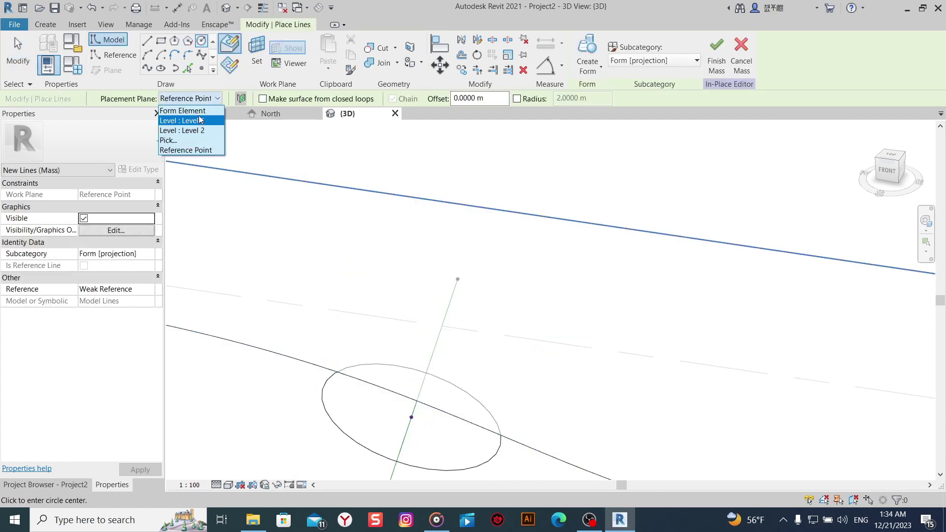
left_click(191, 163)
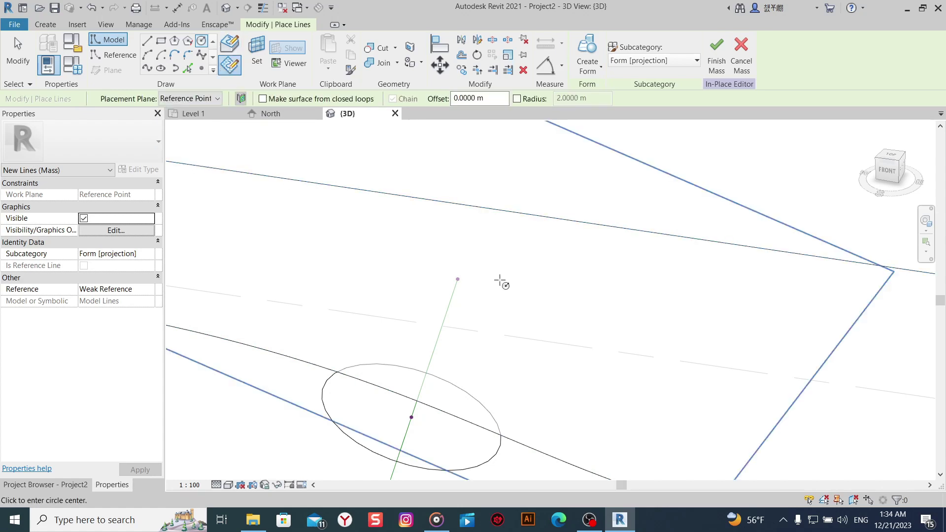
left_click(457, 279)
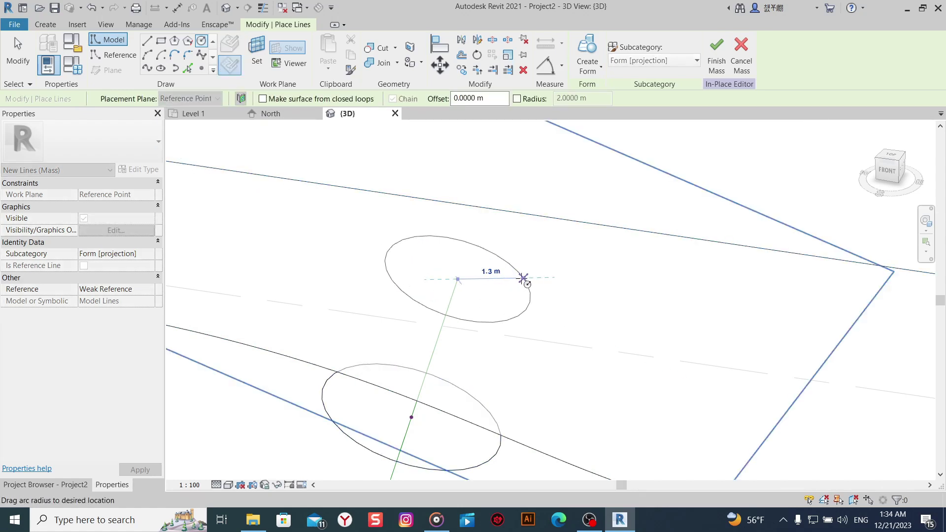
scroll(539, 279, "down", 1)
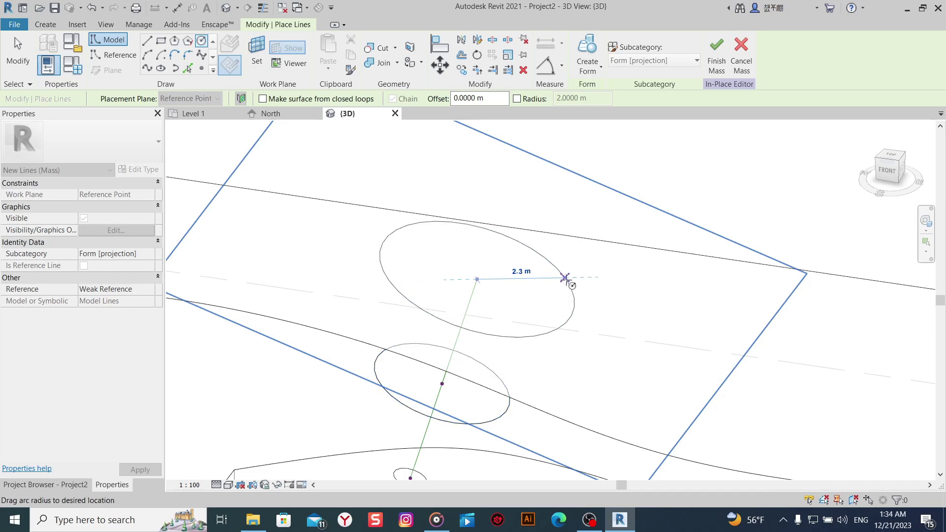
right_click(572, 204)
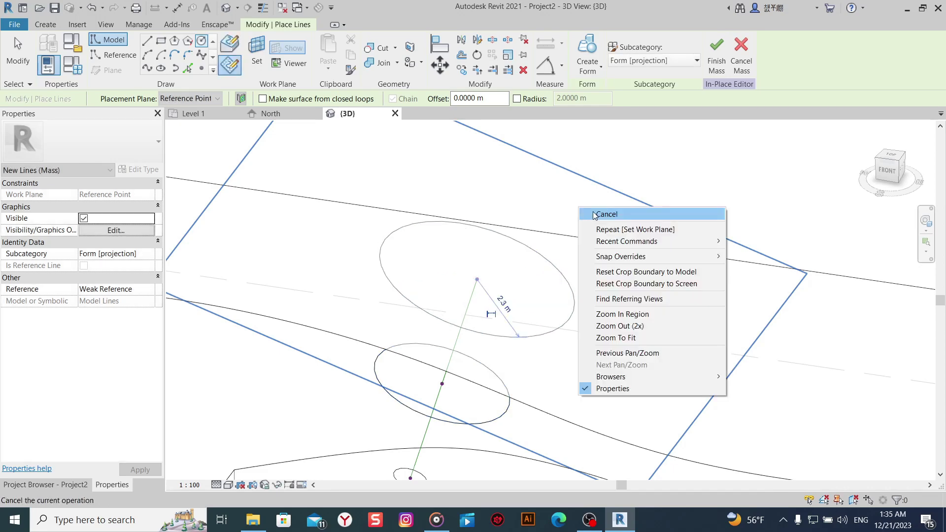
left_click(587, 210)
mouse_move(586, 212)
middle_mouse_down("shift")
mouse_move(633, 366)
mouse_move(619, 327)
middle_mouse_up("shift")
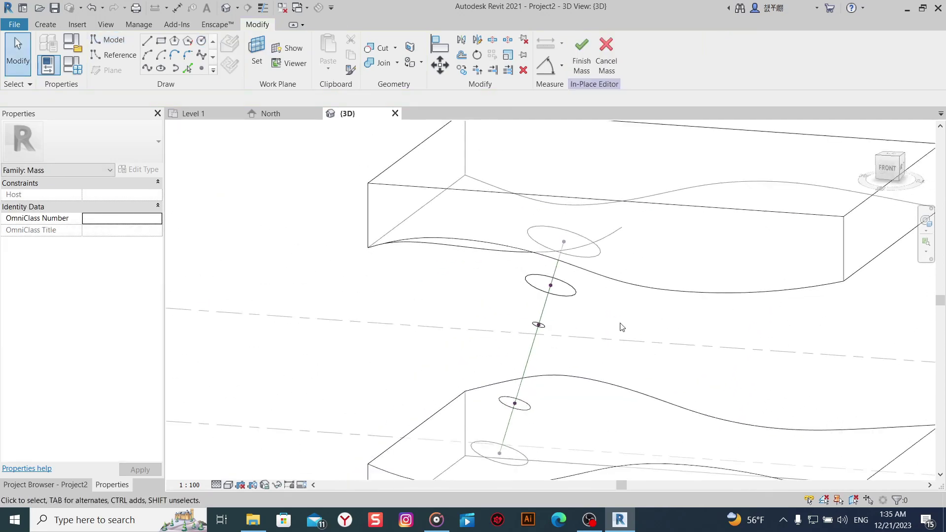
Loft all circles along the line into a solid form.
left_click_drag(594, 272, 547, 330)
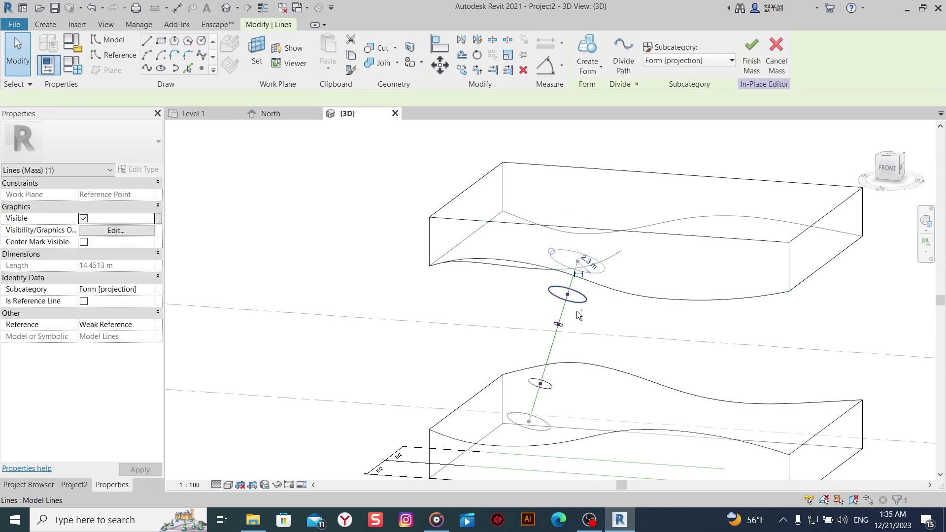
left_click(545, 391, "ctrl")
left_click(544, 426, "ctrl")
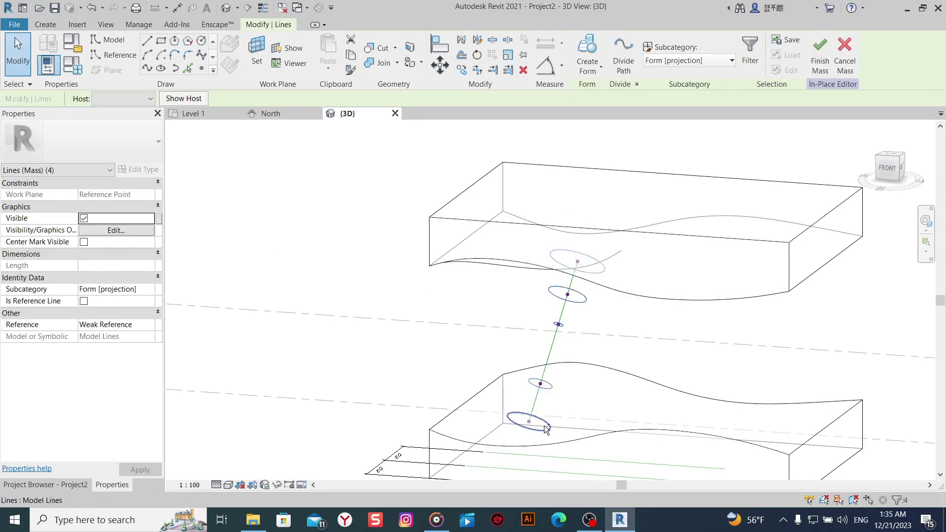
left_click(588, 54)
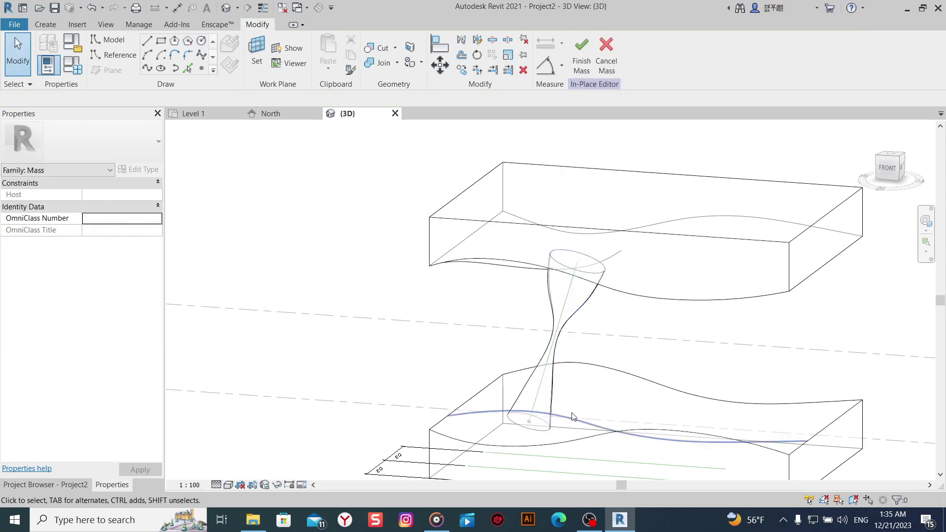
scroll(571, 337, "up", 2)
scroll(582, 353, "up", 1)
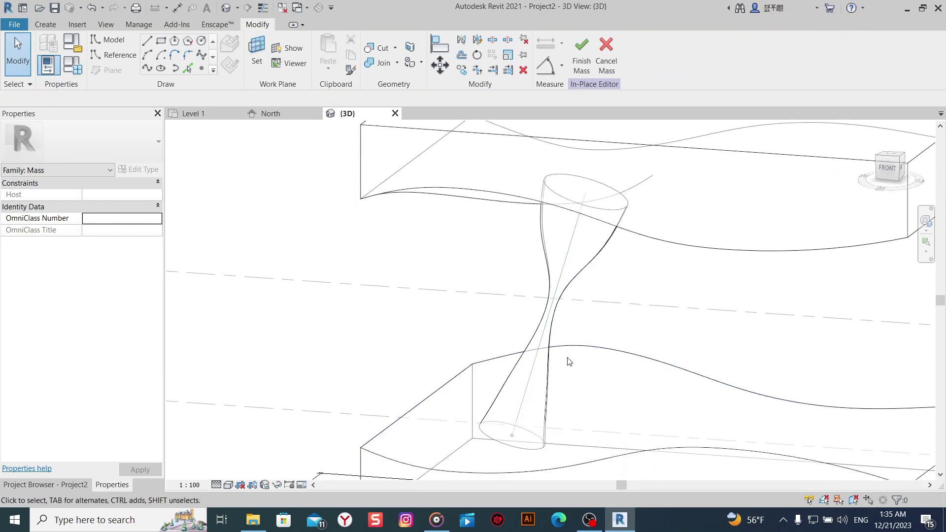
Select an edge of the new form and open its 1.6 m dimension.
left_click(591, 260)
scroll(592, 259, "up", 2)
left_click(559, 227)
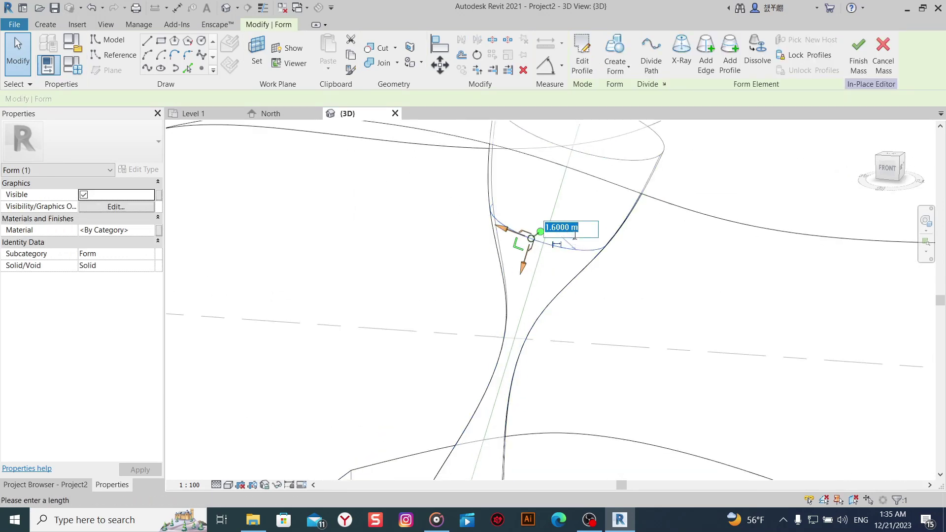
scroll(623, 289, "down", 2)
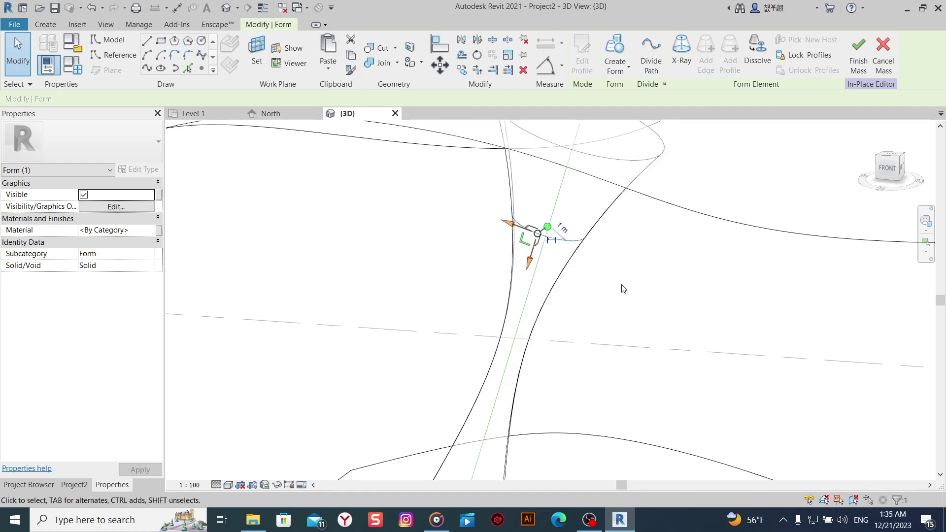
middle_click_drag(639, 289, 635, 377)
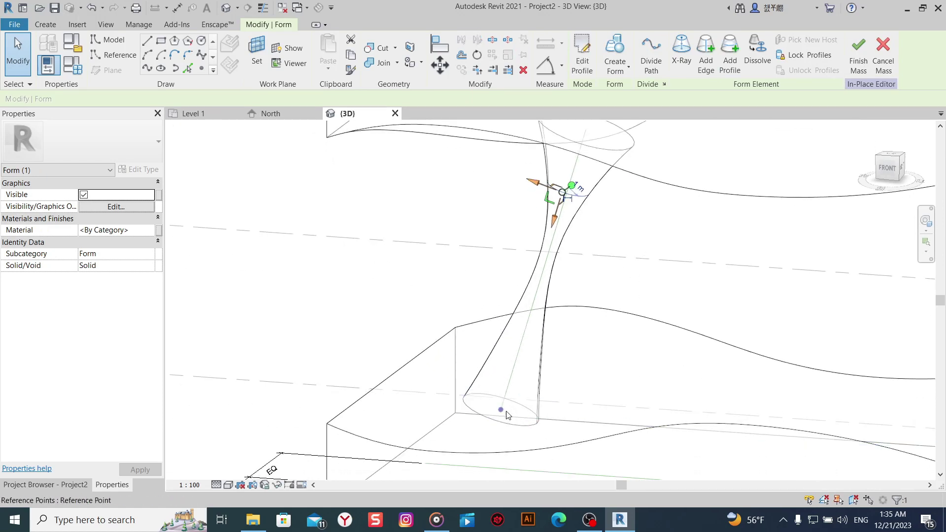
middle_click_drag(508, 415, 557, 406)
Recentre the view around the slabs and set the visual style to Shaded.
scroll(608, 380, "down", 1)
scroll(581, 422, "down", 1)
scroll(589, 332, "down", 1)
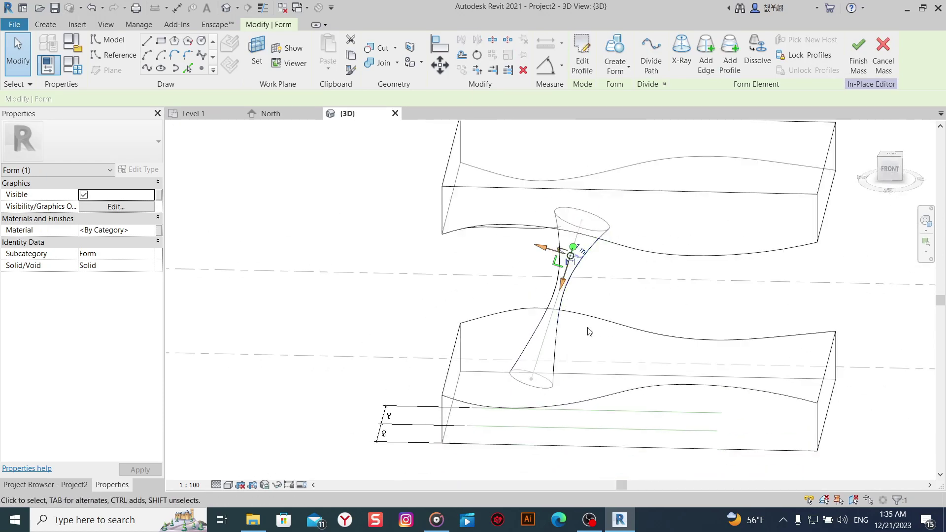
left_click(640, 321)
mouse_move(640, 321)
middle_mouse_down("shift")
mouse_move(695, 289)
mouse_move(587, 364)
middle_mouse_up("shift")
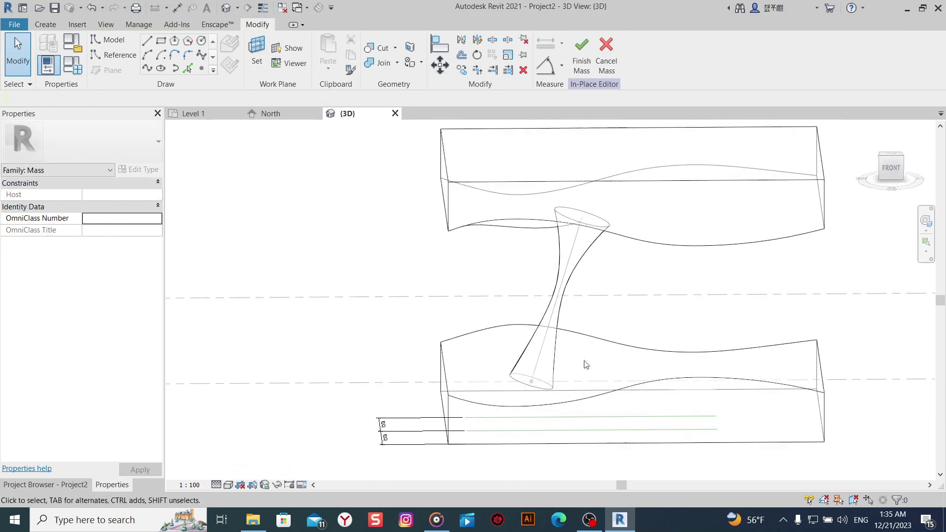
left_click(235, 484)
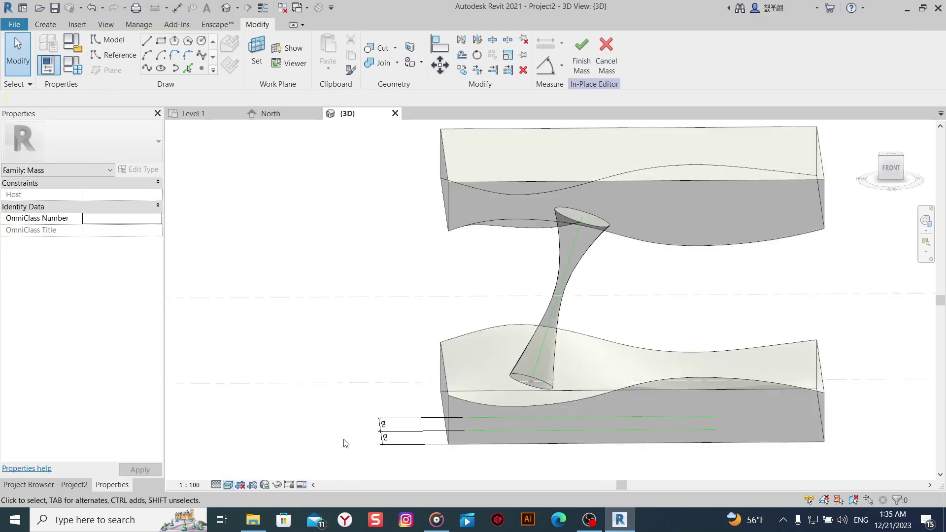
Orbit to a near-front view and select the lower wavy slab.
mouse_move(345, 442)
middle_mouse_down("shift")
mouse_move(395, 393)
mouse_move(435, 329)
mouse_move(296, 333)
mouse_move(299, 414)
mouse_move(358, 451)
middle_mouse_up("shift")
scroll(489, 444, "up", 4)
mouse_move(489, 444)
middle_mouse_down("shift")
mouse_move(564, 406)
mouse_move(570, 427)
middle_mouse_up("shift")
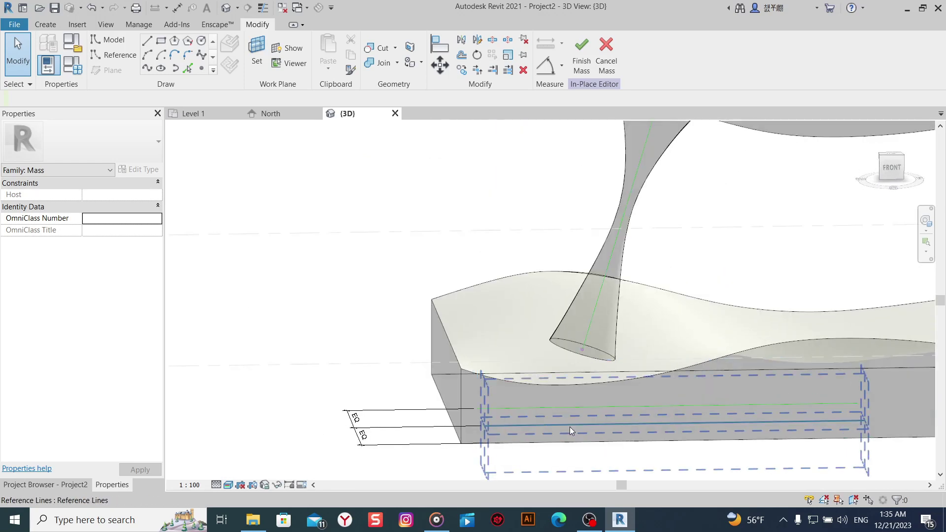
scroll(570, 427, "down", 3)
mouse_move(501, 398)
middle_mouse_down()
mouse_move(419, 400)
mouse_move(302, 380)
middle_mouse_up()
left_click(498, 395)
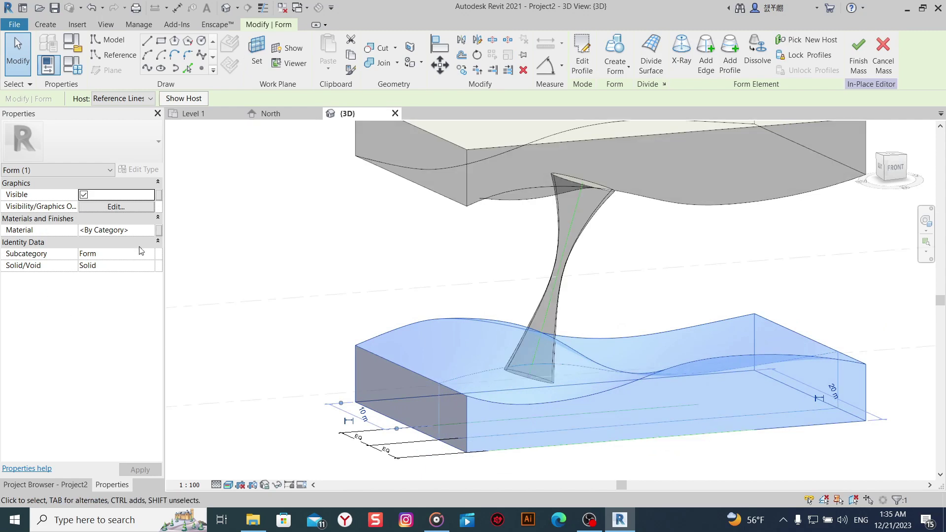
Create a new material for the slab from its Material property.
left_click(152, 231)
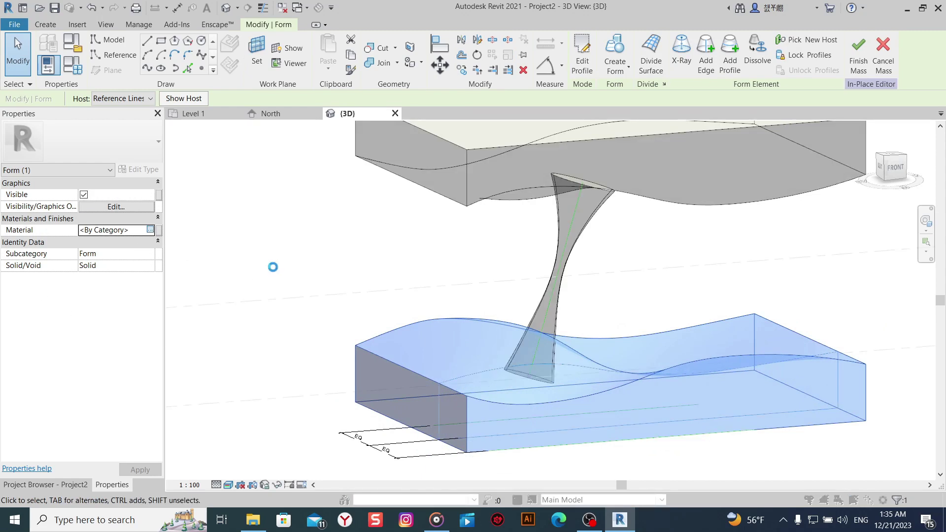
left_click(271, 395)
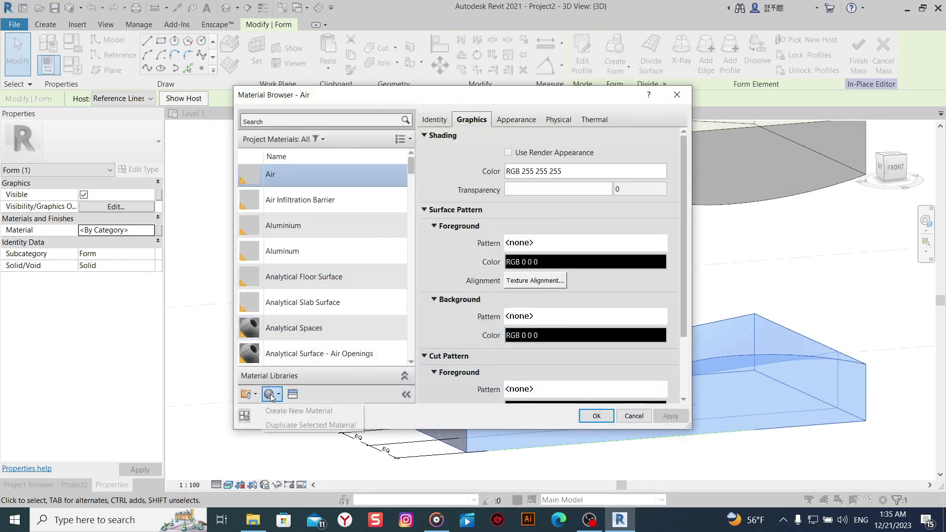
left_click(299, 411)
left_click(292, 394)
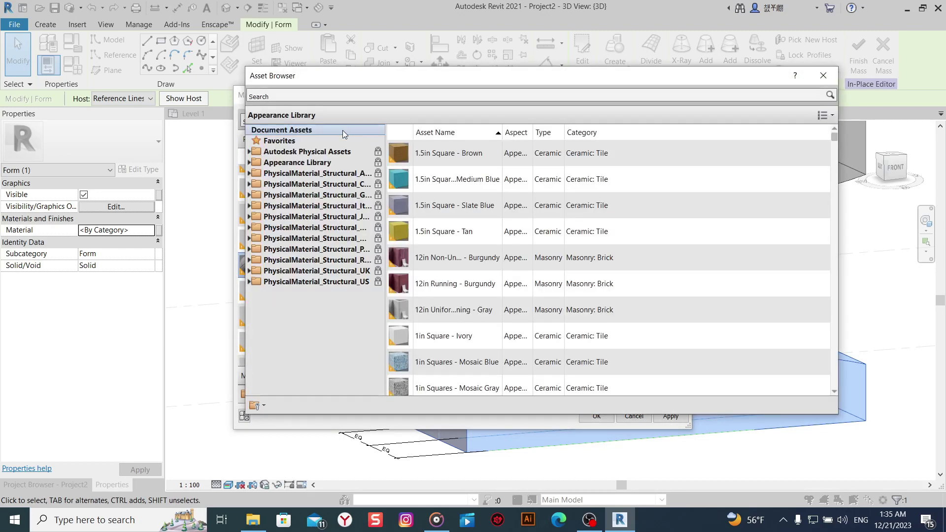
Give the new material the Ceramic Ice White appearance and apply it.
double_click(297, 162)
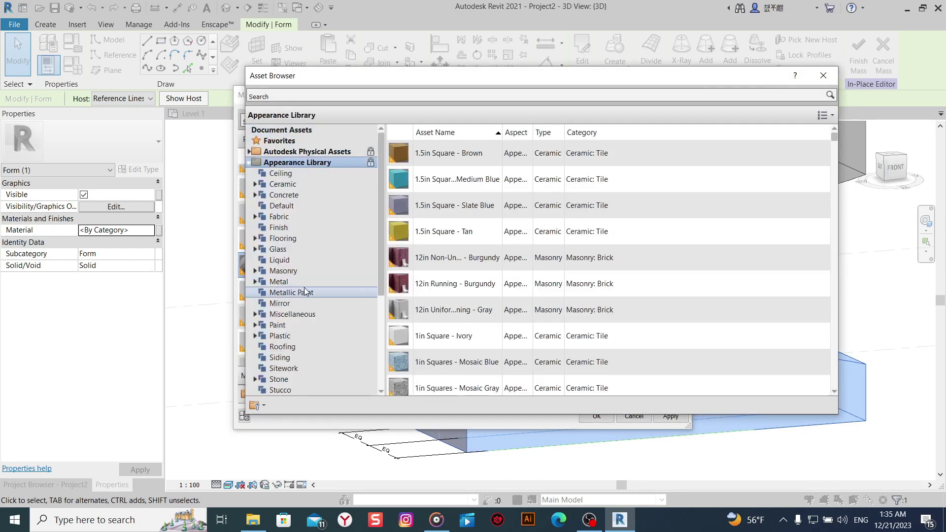
left_click(297, 184)
scroll(474, 229, "down", 3)
scroll(475, 230, "down", 3)
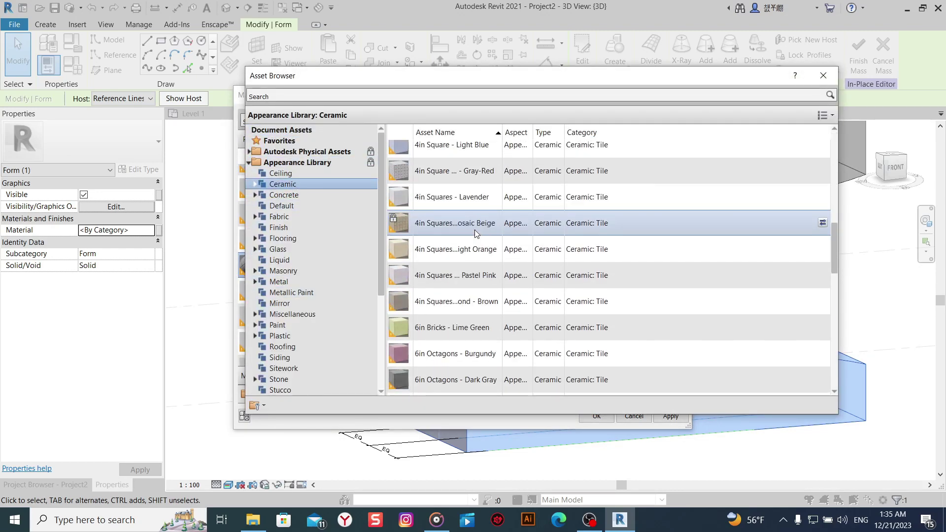
scroll(475, 230, "down", 3)
scroll(475, 230, "down", 3)
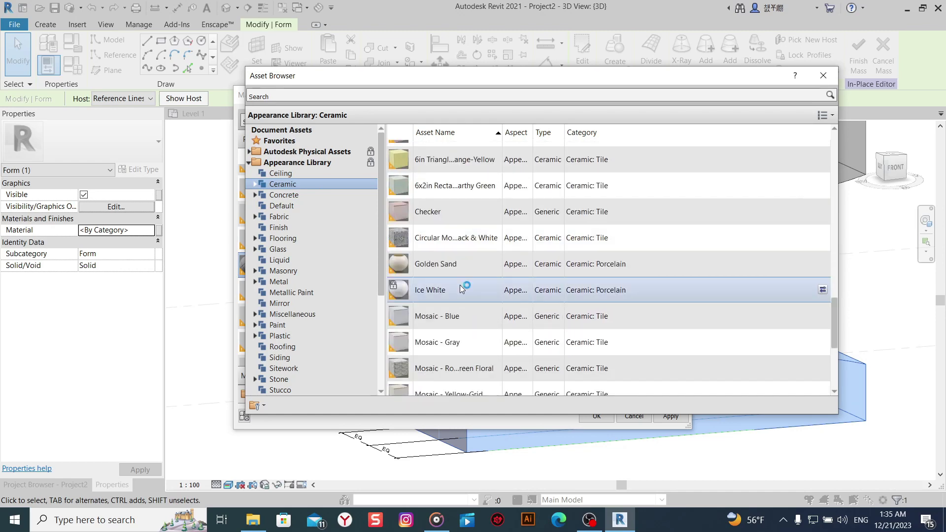
left_click(823, 74)
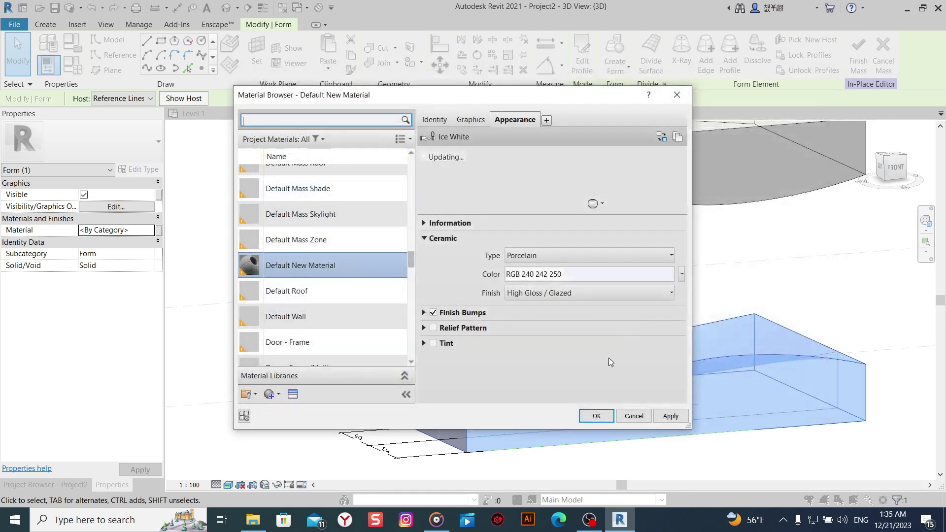
left_click(593, 416)
middle_click_drag(783, 438, 575, 313, "shift")
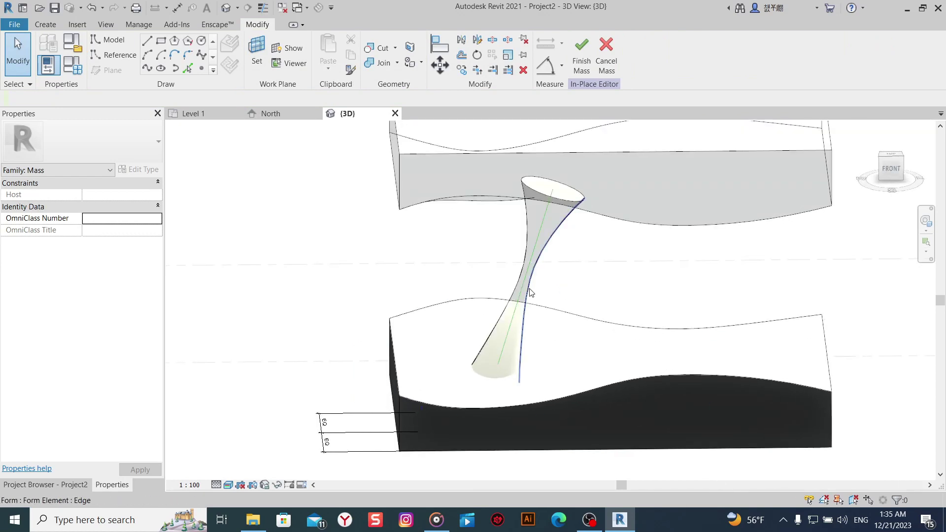
Give the twisted column a new material with the Plastic LED - Yellow On appearance.
left_click(529, 293)
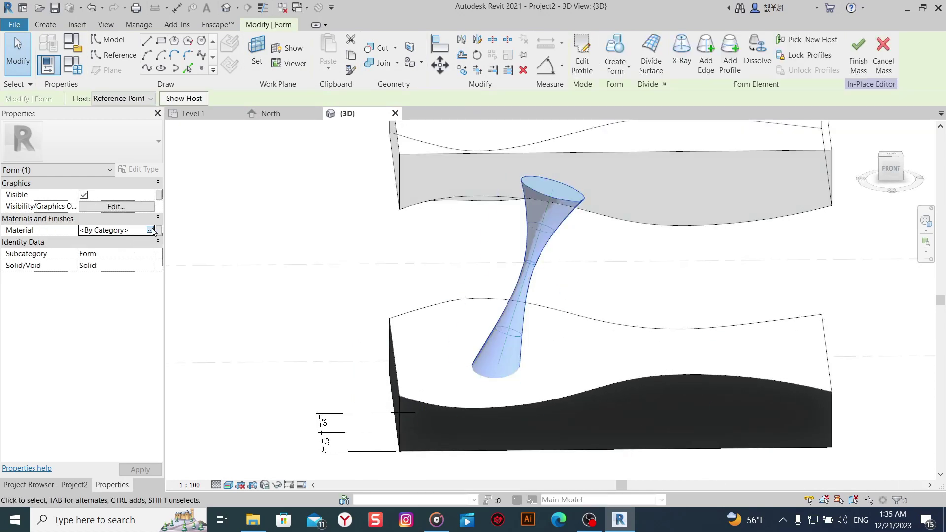
left_click(150, 230)
left_click(270, 394)
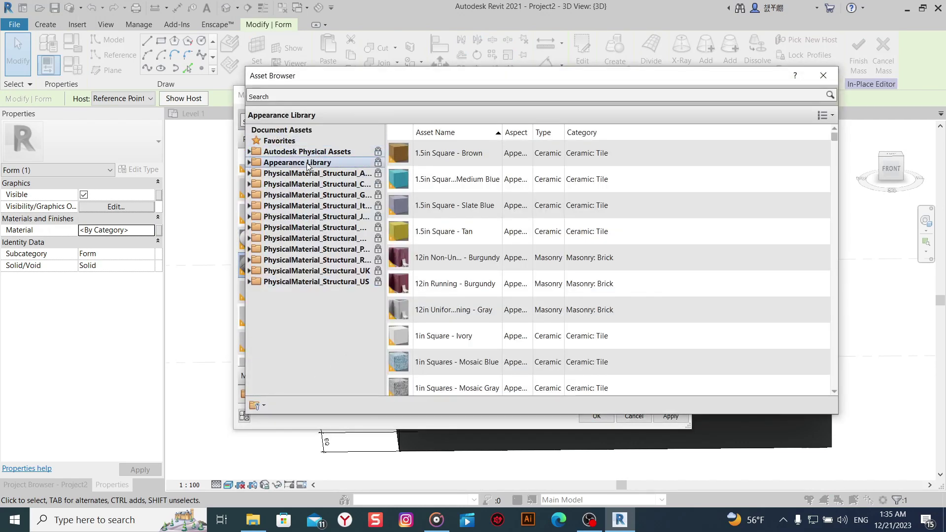
double_click(307, 165)
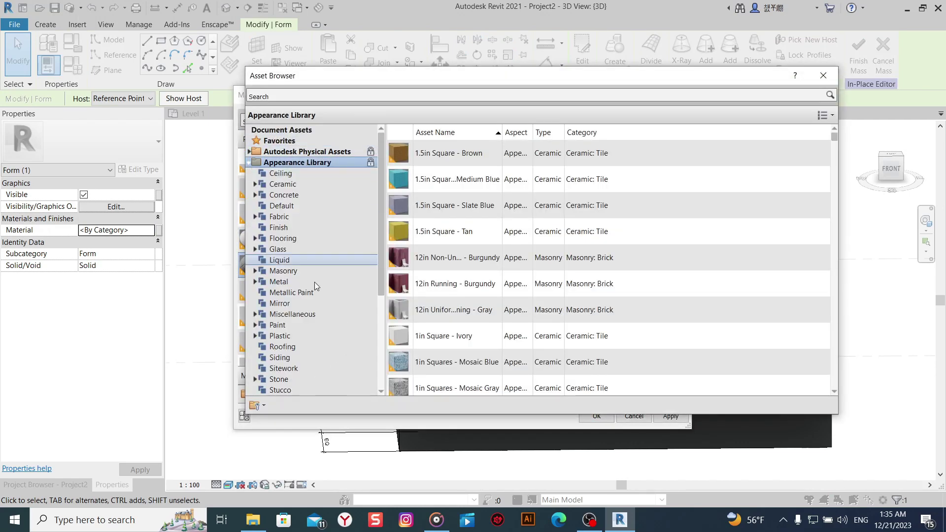
scroll(315, 282, "down", 1)
scroll(309, 356, "down", 1)
left_click(300, 268)
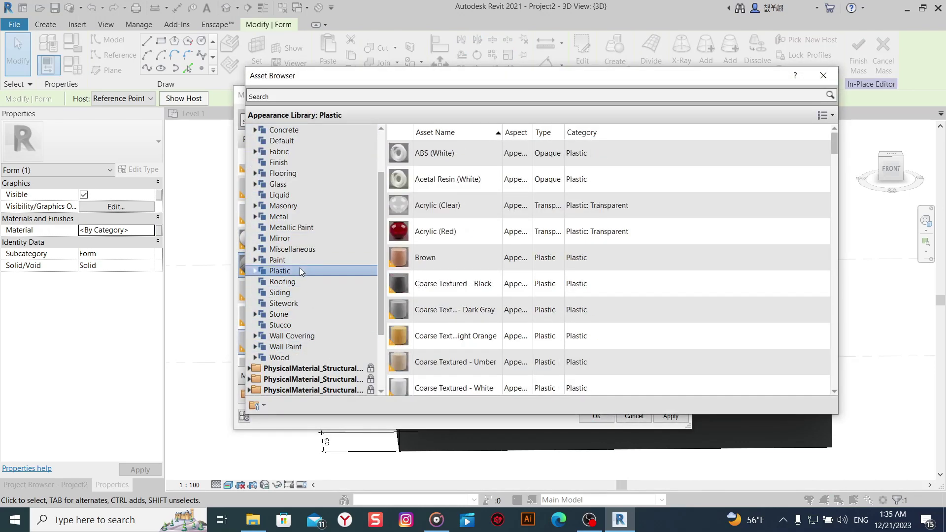
scroll(433, 283, "down", 3)
scroll(433, 285, "down", 2)
scroll(433, 285, "down", 3)
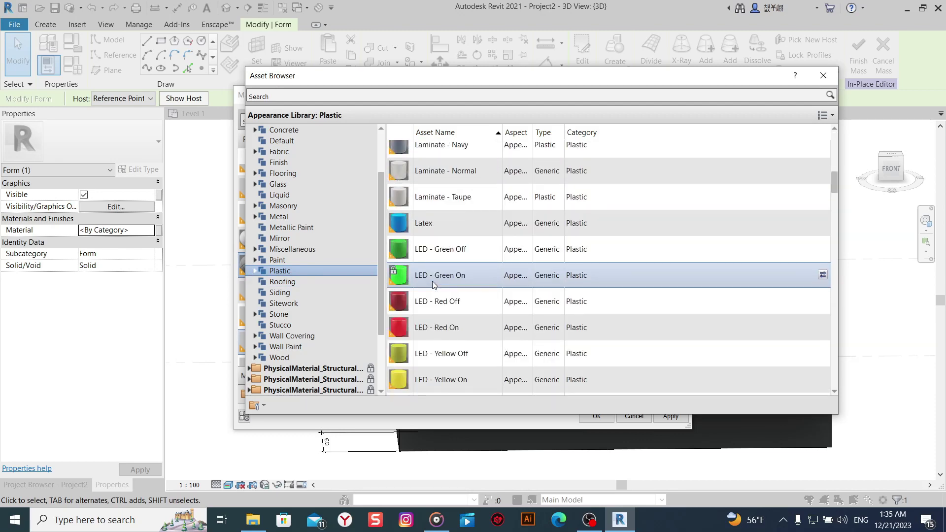
scroll(431, 367, "down", 3)
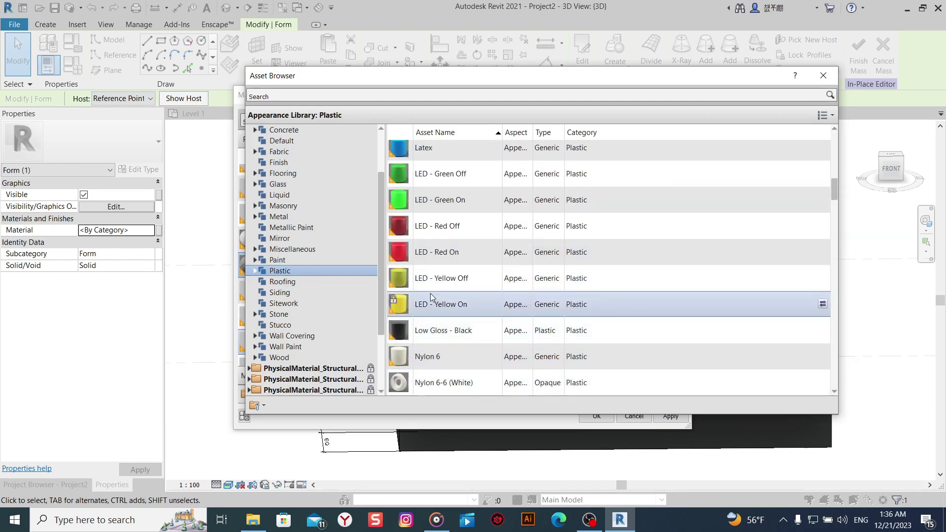
double_click(616, 304)
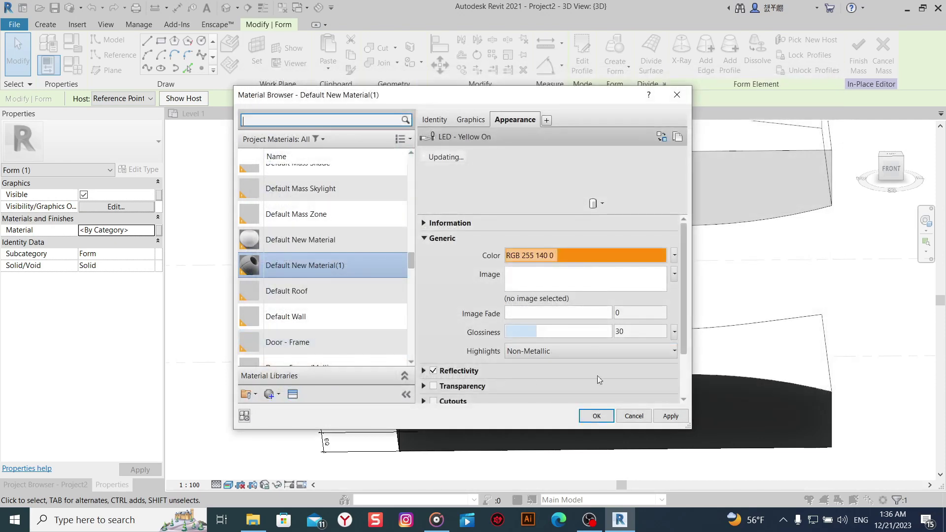
Set the column material's colour to pure yellow and accept it.
left_click(590, 257)
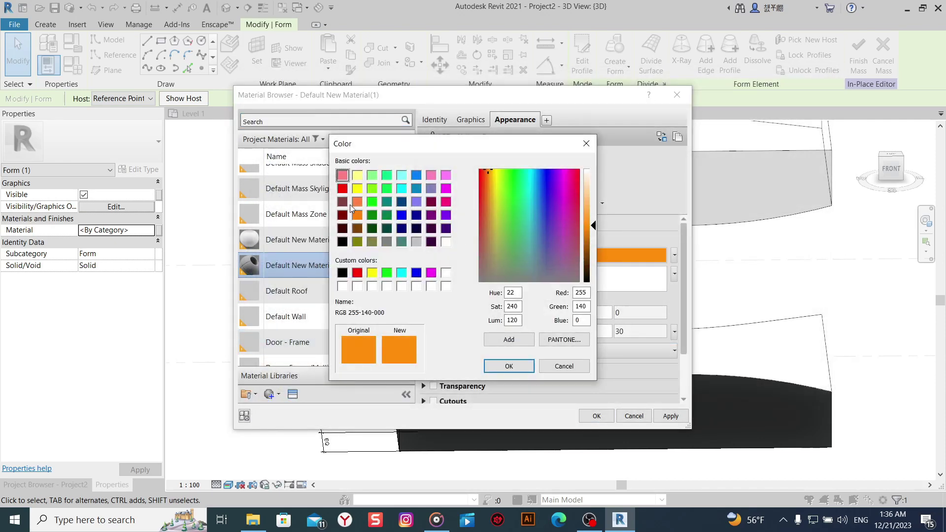
left_click(358, 189)
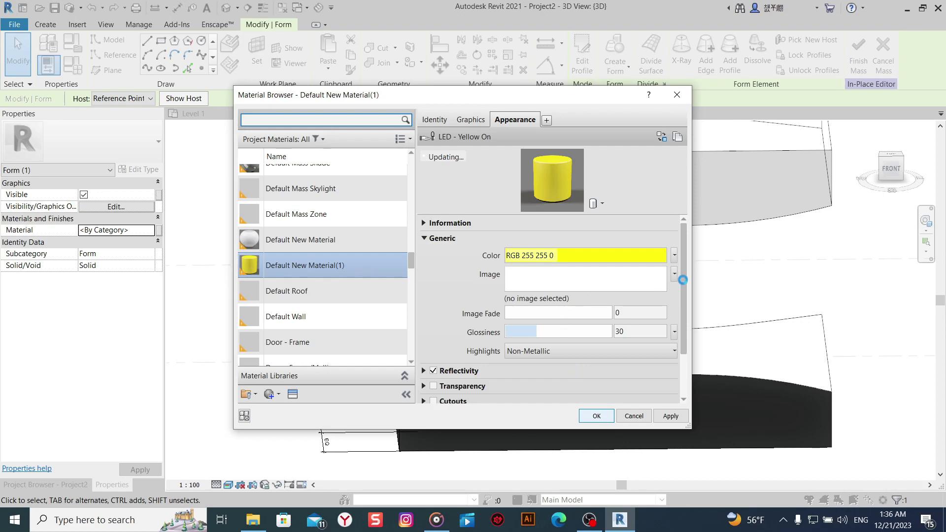
key("Return")
left_click(638, 280)
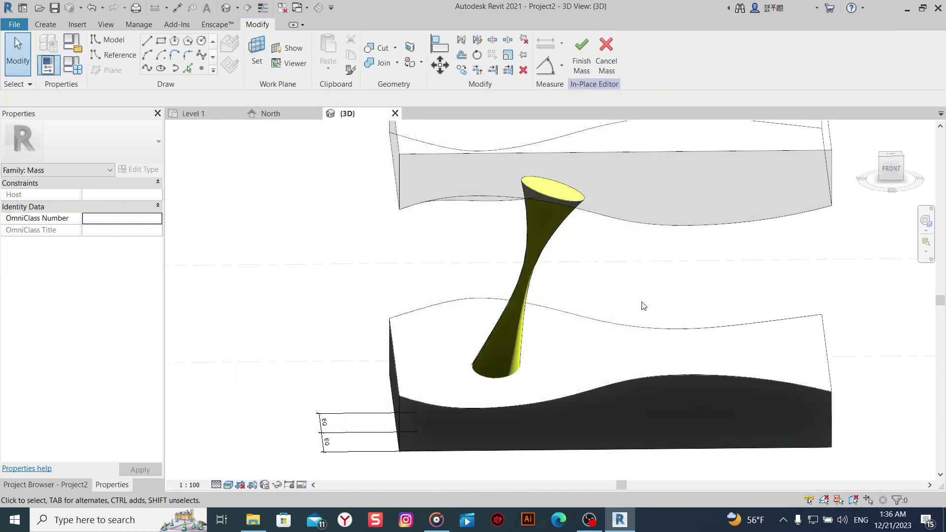
mouse_move(651, 281)
middle_mouse_down("shift")
mouse_move(657, 289)
mouse_move(582, 328)
mouse_move(585, 278)
mouse_move(571, 307)
middle_mouse_up("shift")
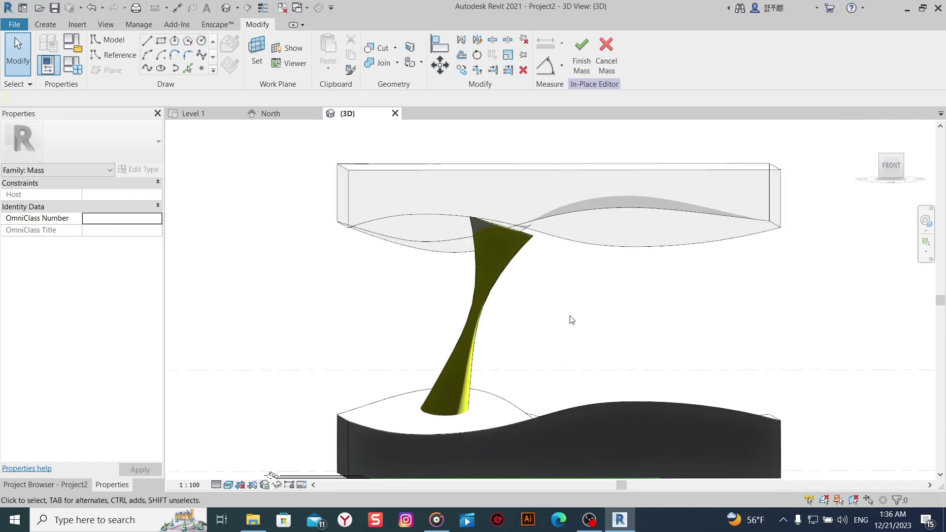
Assign Default New Material to the top wavy slab.
left_click(618, 251)
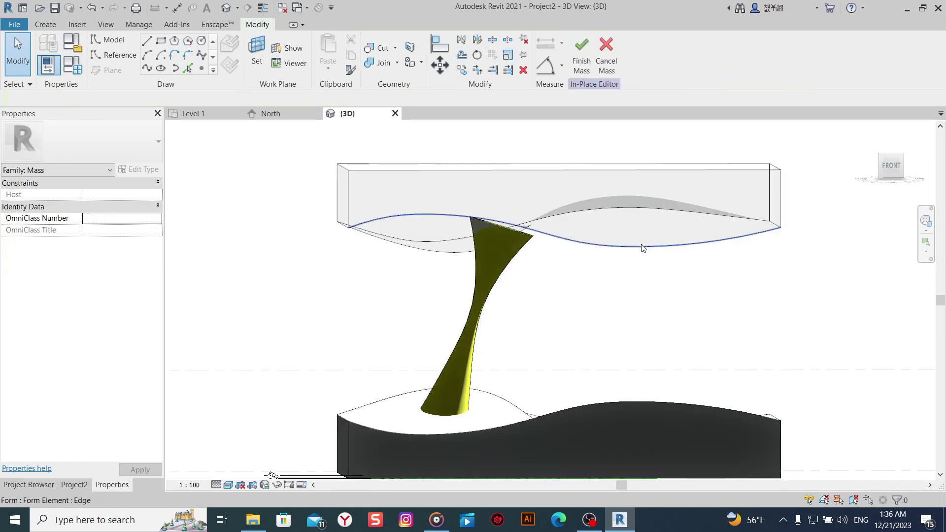
left_click(643, 247)
left_click(151, 229)
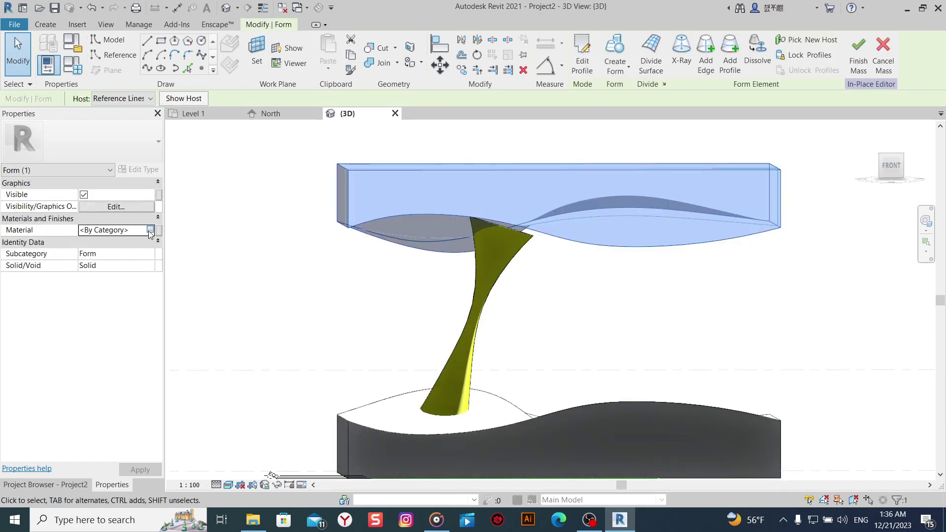
left_click(302, 239)
left_click(595, 414)
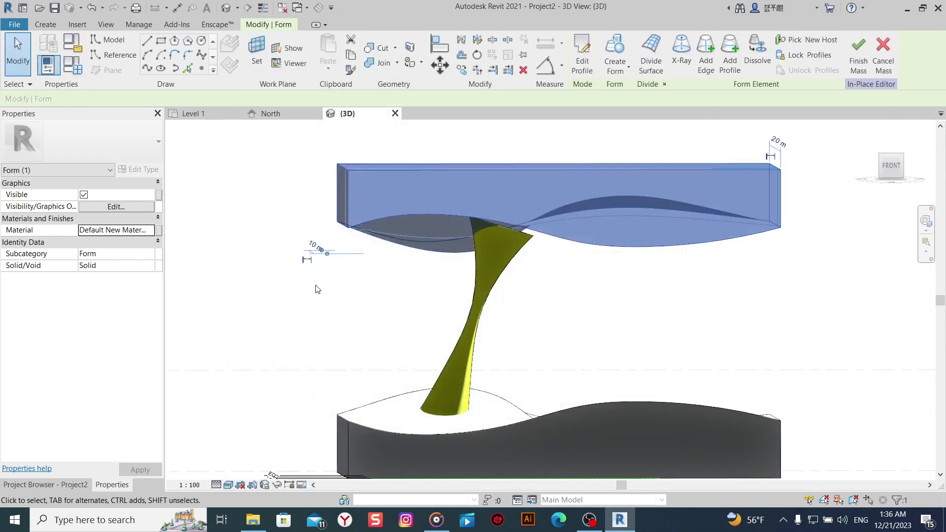
left_click(316, 288)
mouse_move(318, 288)
middle_mouse_down("shift")
mouse_move(382, 309)
mouse_move(275, 296)
mouse_move(408, 398)
mouse_move(422, 385)
mouse_move(386, 306)
mouse_move(451, 342)
mouse_move(458, 335)
middle_mouse_up("shift")
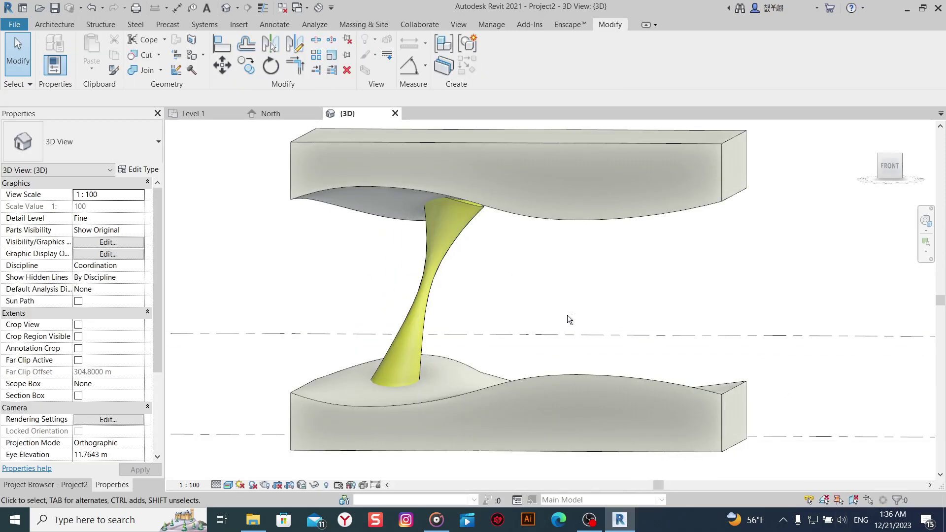
mouse_move(566, 321)
middle_mouse_down("shift")
mouse_move(585, 315)
mouse_move(553, 365)
mouse_move(481, 370)
mouse_move(600, 350)
mouse_move(431, 297)
middle_mouse_up("shift")
Reopen the mass for in-place editing and switch to Hidden Line display.
left_click(480, 322)
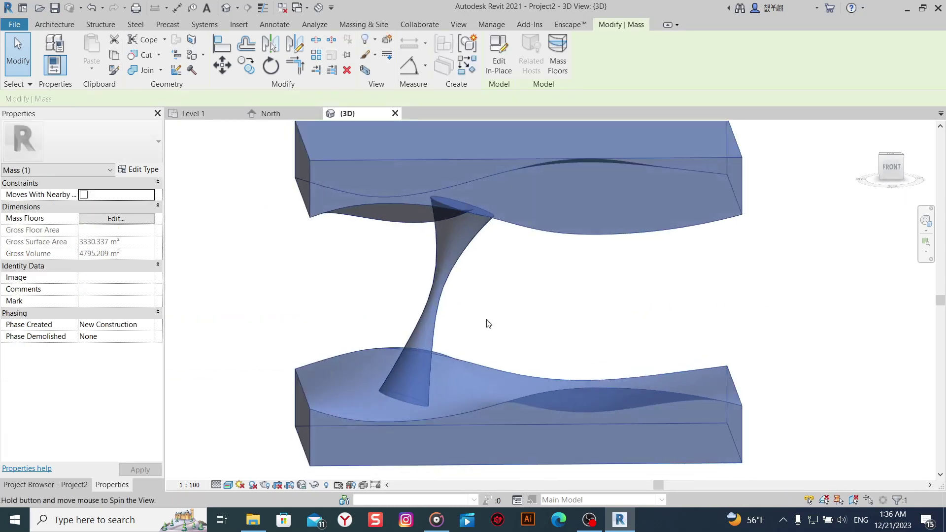
mouse_move(484, 327)
middle_mouse_down("shift")
mouse_move(383, 424)
mouse_move(306, 424)
mouse_move(433, 389)
mouse_move(427, 326)
middle_mouse_up("shift")
left_click(492, 194)
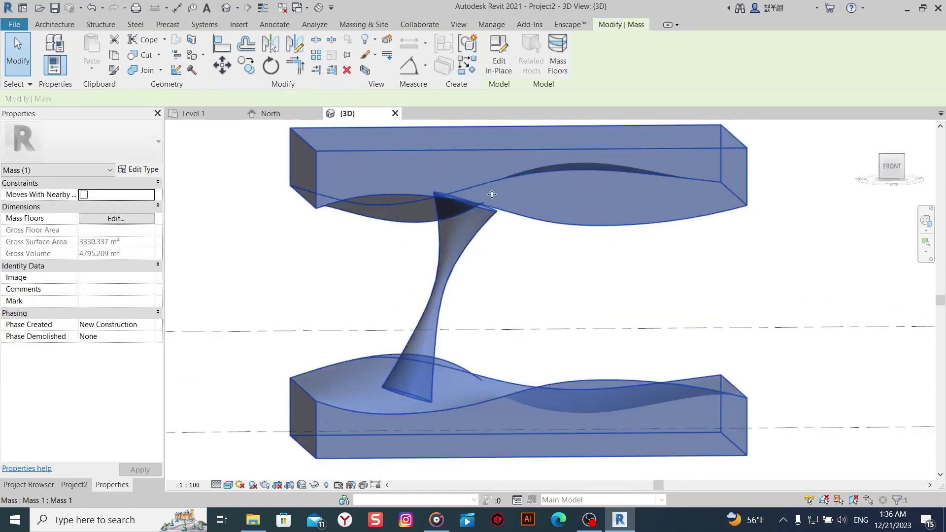
left_click(499, 62)
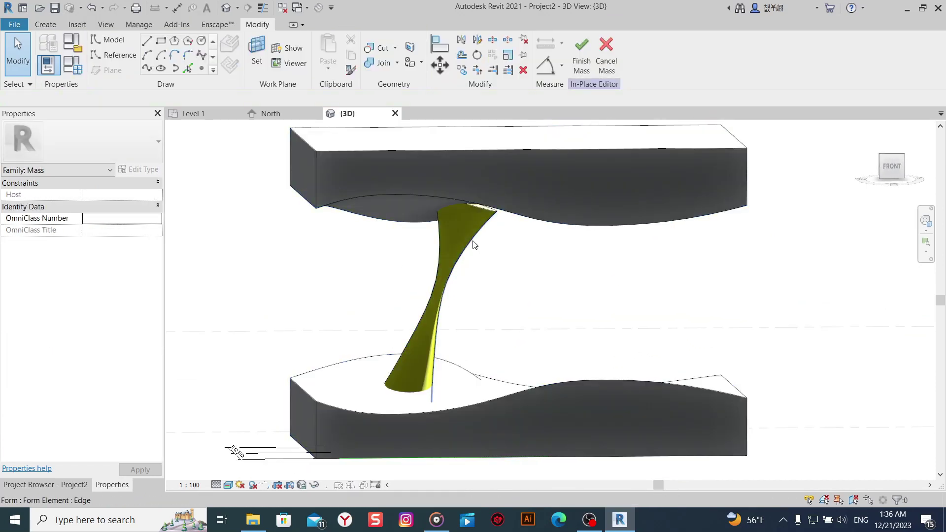
left_click(229, 486)
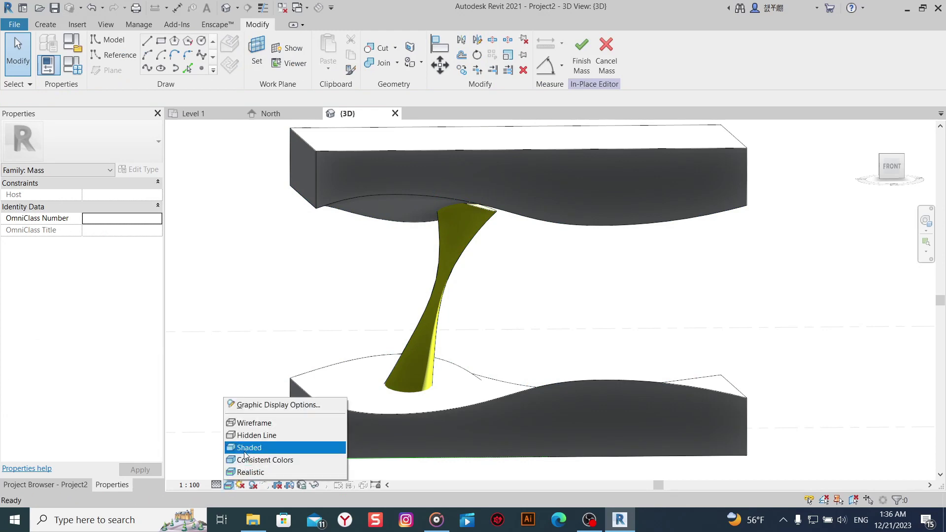
left_click(250, 436)
Confirm the twisted column's 15 m length dimension and finish the mass.
mouse_move(507, 264)
middle_mouse_down("shift")
mouse_move(465, 253)
mouse_move(511, 249)
middle_mouse_up("shift")
left_click(458, 249)
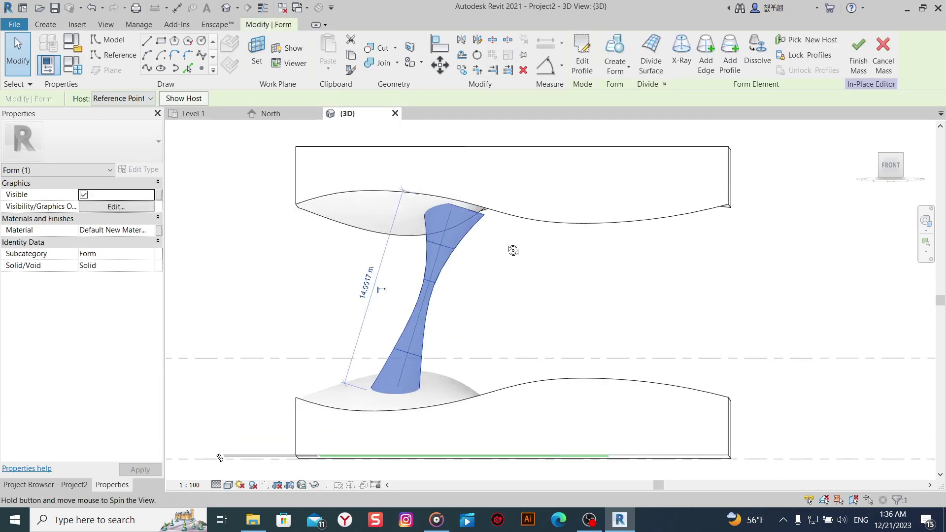
left_click(382, 289)
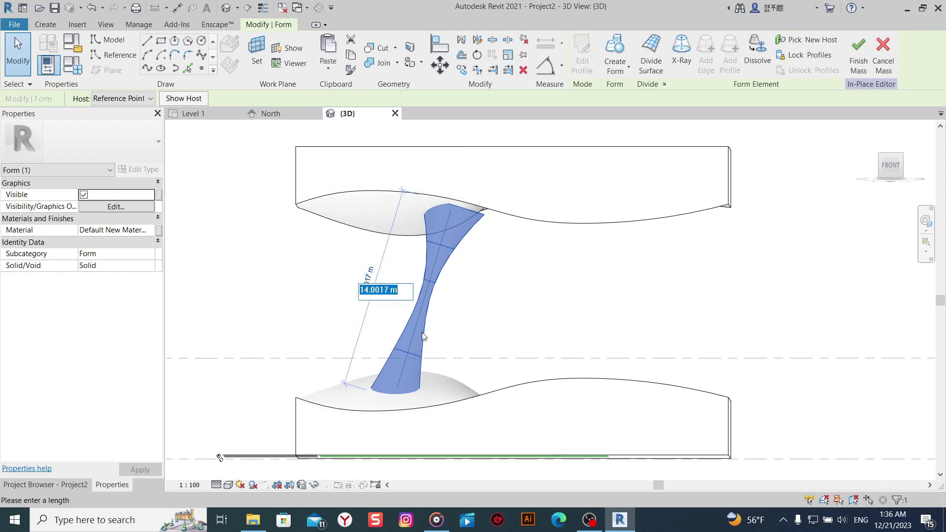
key("Return")
left_click(560, 301)
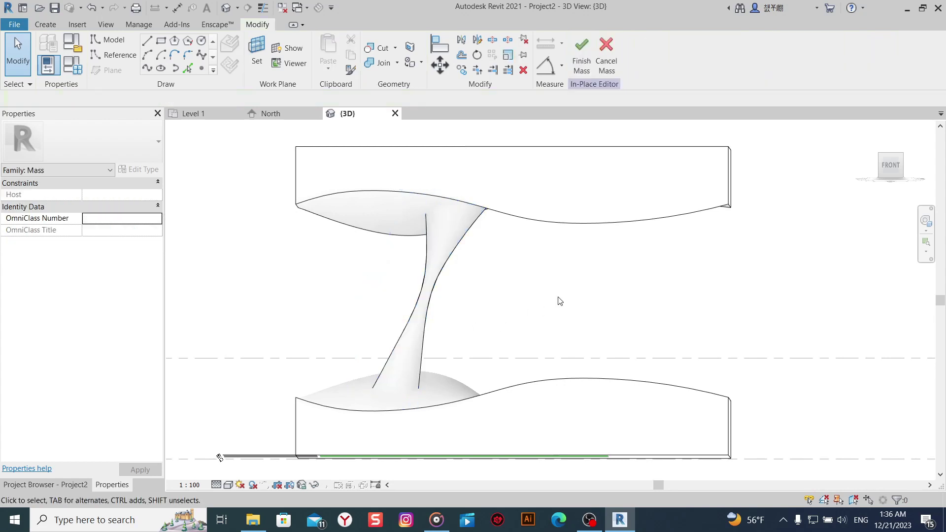
middle_click_drag(559, 301, 573, 328, "shift")
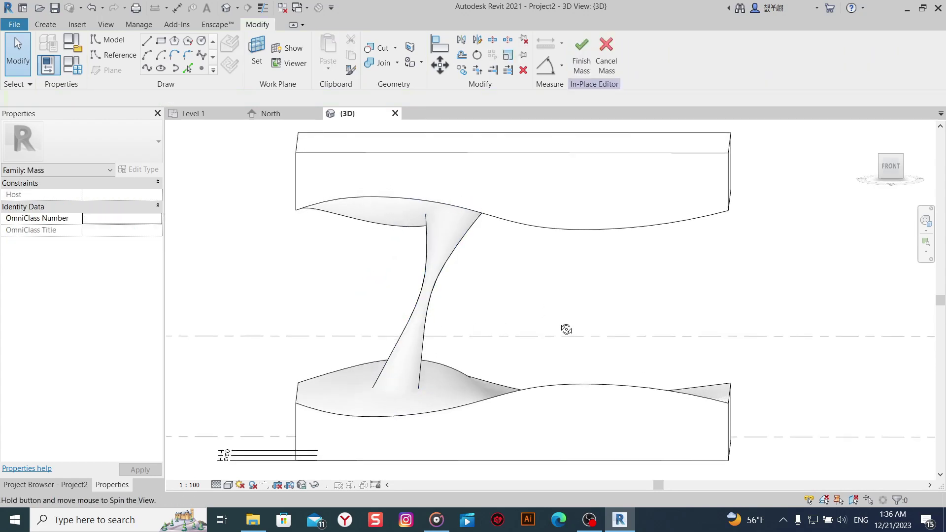
left_click(582, 68)
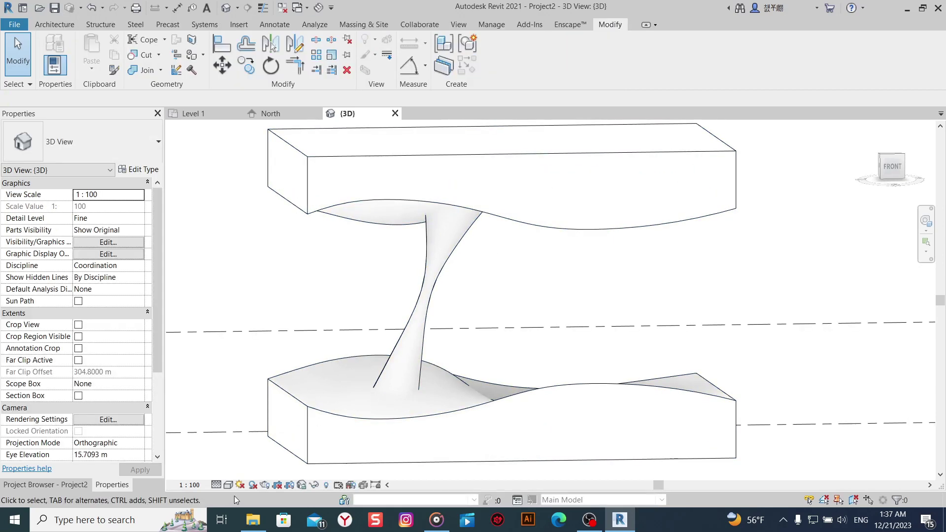
Switch to Realistic display, reopen the mass for editing, and fit the model.
left_click(228, 485)
left_click(275, 472)
mouse_move(293, 363)
middle_mouse_down("shift")
mouse_move(229, 376)
mouse_move(274, 315)
mouse_move(321, 289)
mouse_move(317, 253)
mouse_move(257, 227)
mouse_move(217, 228)
mouse_move(217, 262)
mouse_move(238, 312)
mouse_move(298, 289)
mouse_move(289, 317)
mouse_move(348, 323)
middle_mouse_up("shift")
left_click(422, 297)
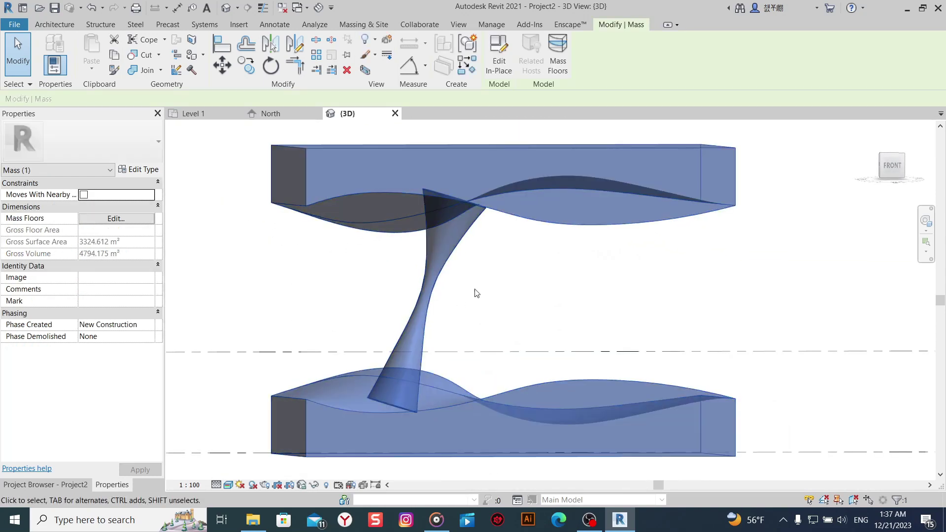
left_click(499, 54)
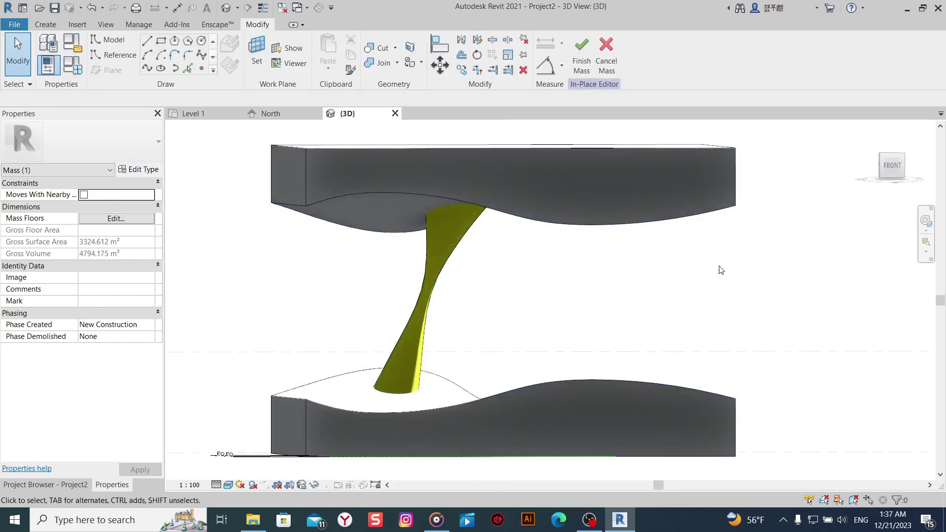
left_click(893, 170)
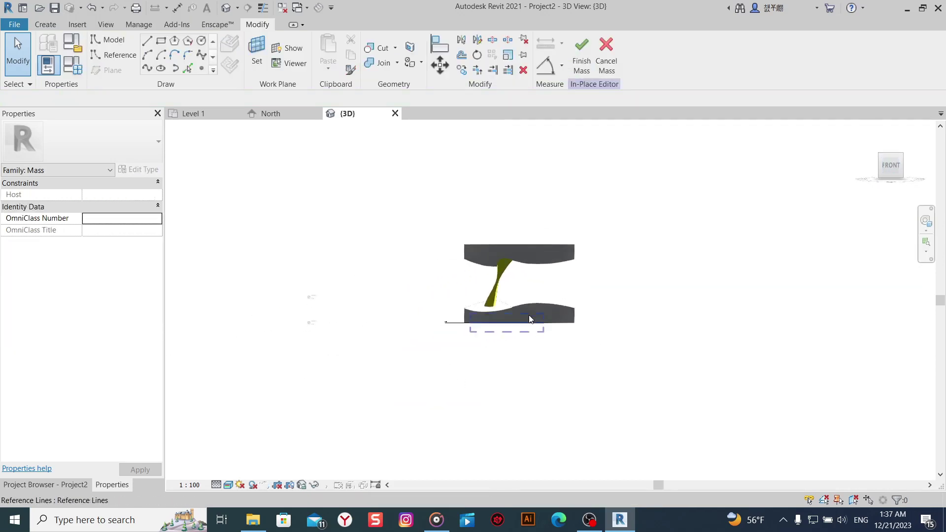
Try nudging the yellow column with the arrow key, dismiss the error, check the upper slab.
scroll(488, 374, "up", 3)
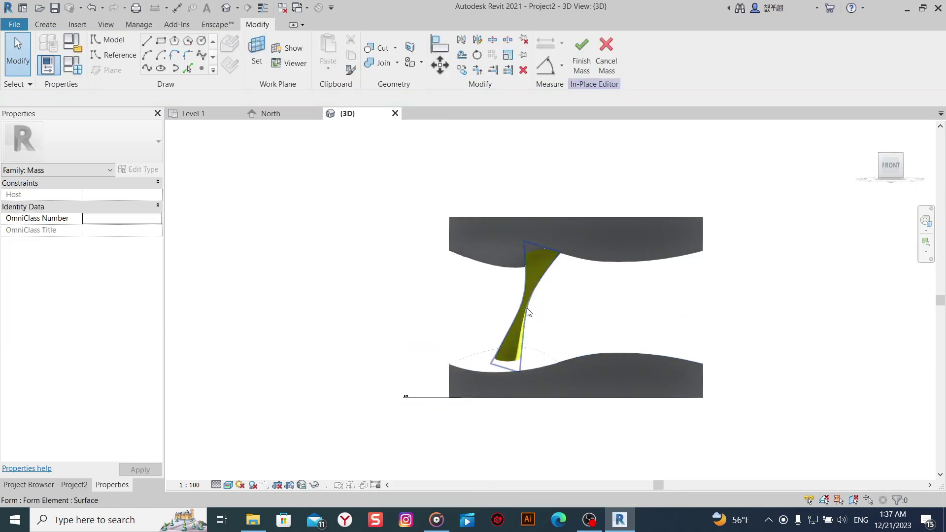
left_click(528, 311)
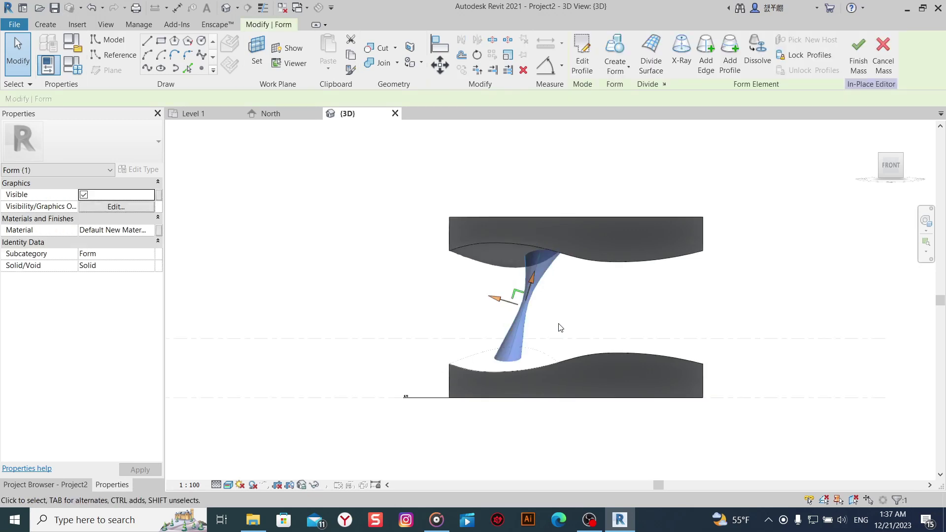
key("Up")
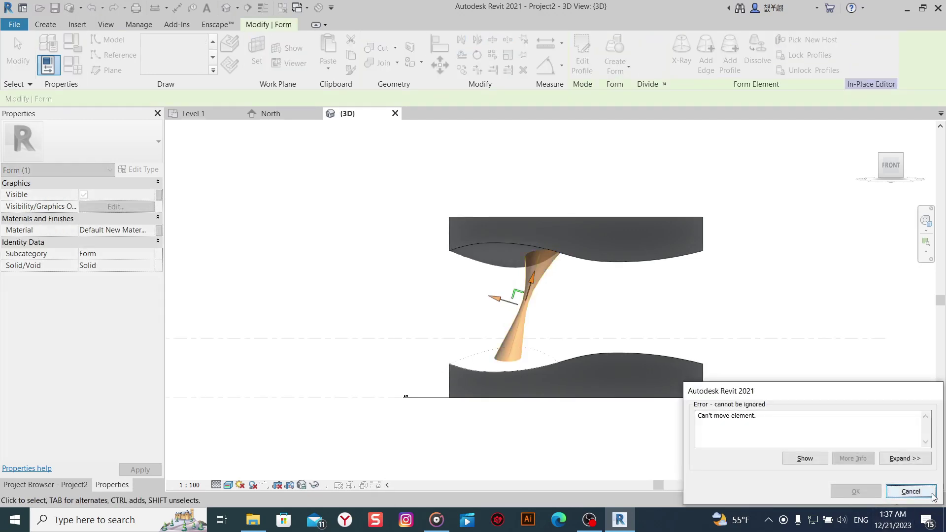
key("Escape")
scroll(629, 289, "up", 1)
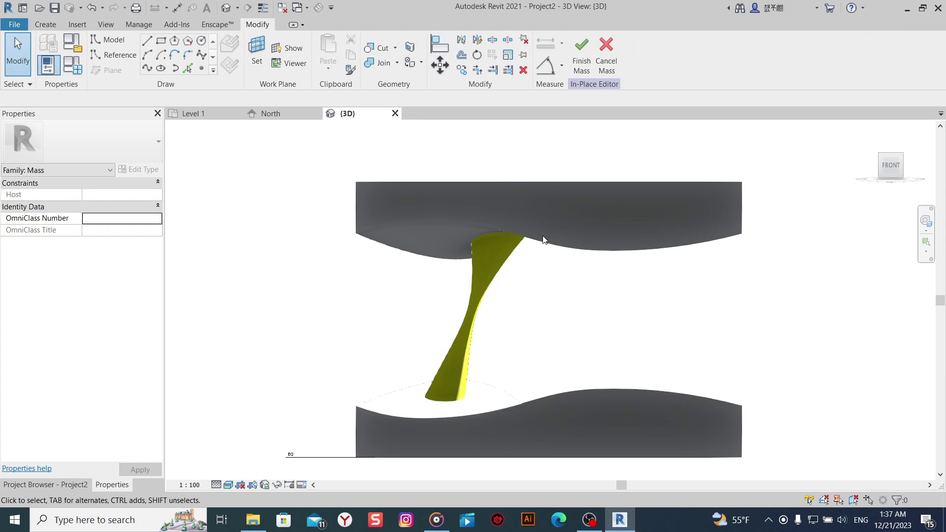
left_click(518, 244)
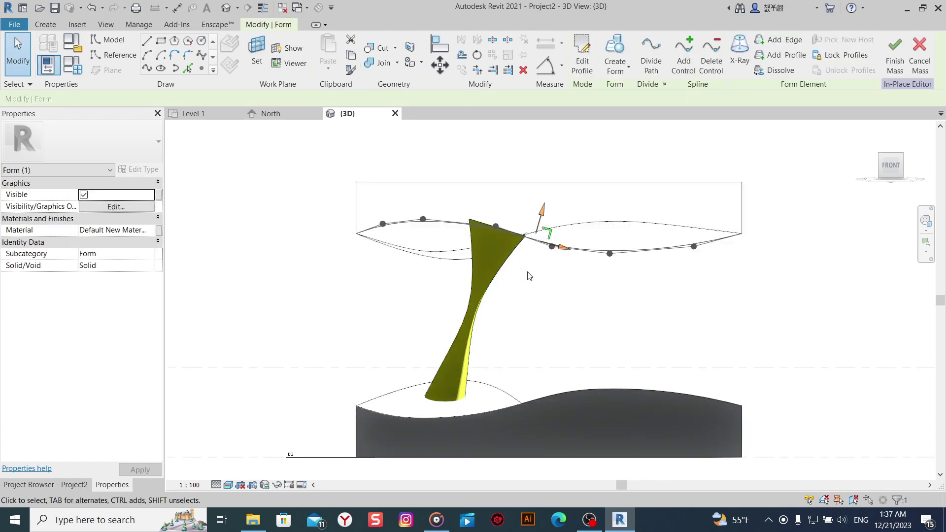
left_click(533, 274)
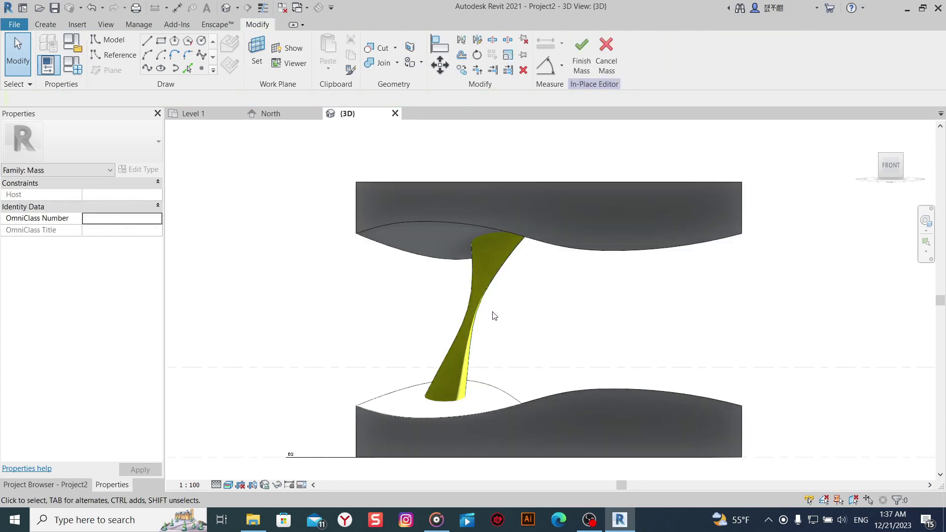
Return to Hidden Line display and select the twisted column form.
left_click(229, 483)
left_click(266, 430)
middle_click_drag(591, 275, 513, 306, "shift")
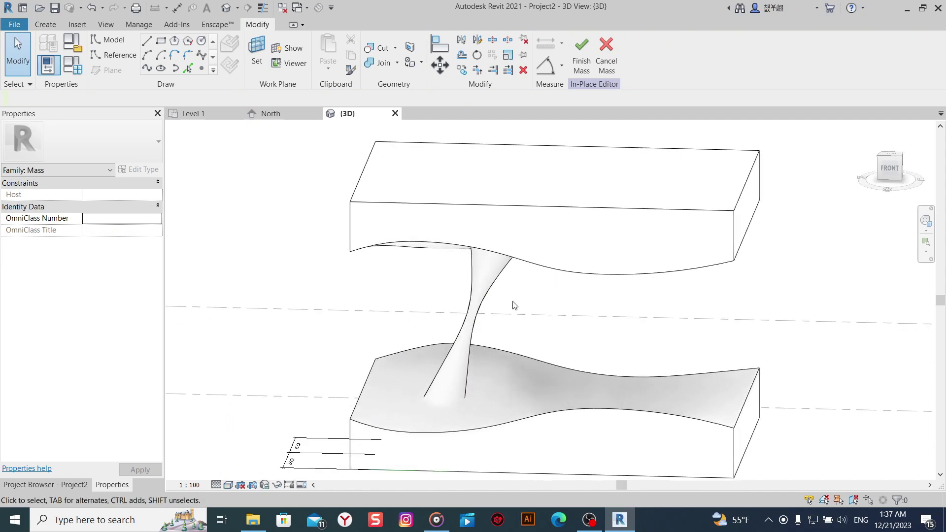
left_click(499, 284)
Change the twisted column's length dimension from 15 m to 16 m.
scroll(530, 249, "up", 3)
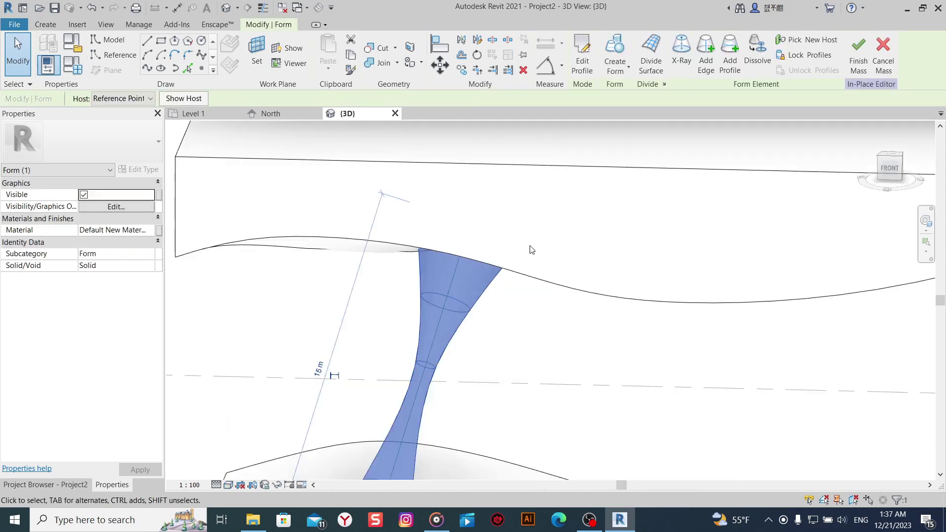
left_click(319, 368)
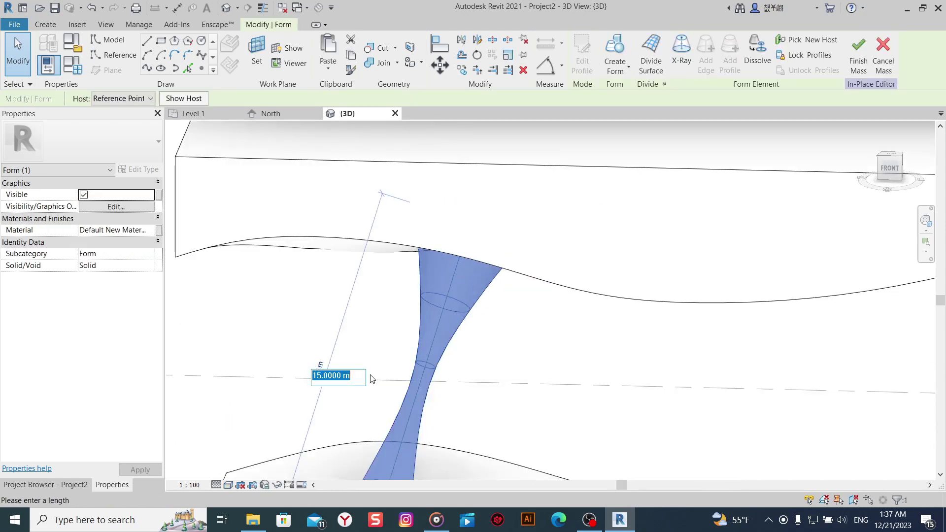
type("16")
key("Return")
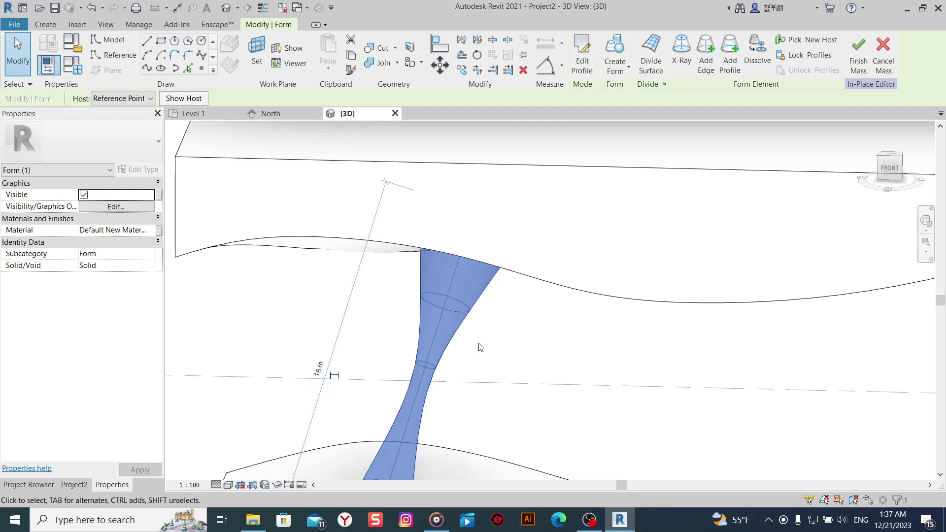
scroll(481, 352, "down", 3)
scroll(543, 395, "up", 1)
scroll(555, 371, "down", 2)
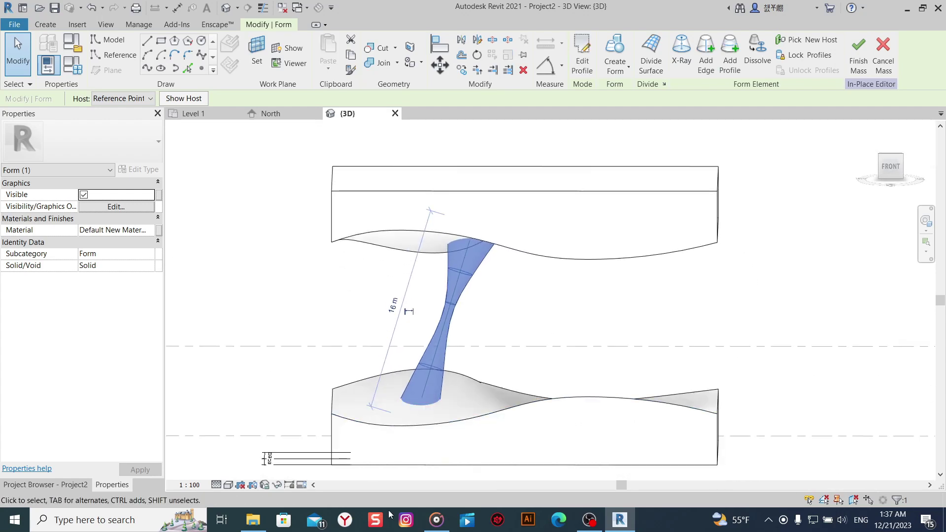
View the mass in Wireframe, then Shaded, orbiting between front and elevated angles.
left_click(228, 484)
left_click(252, 422)
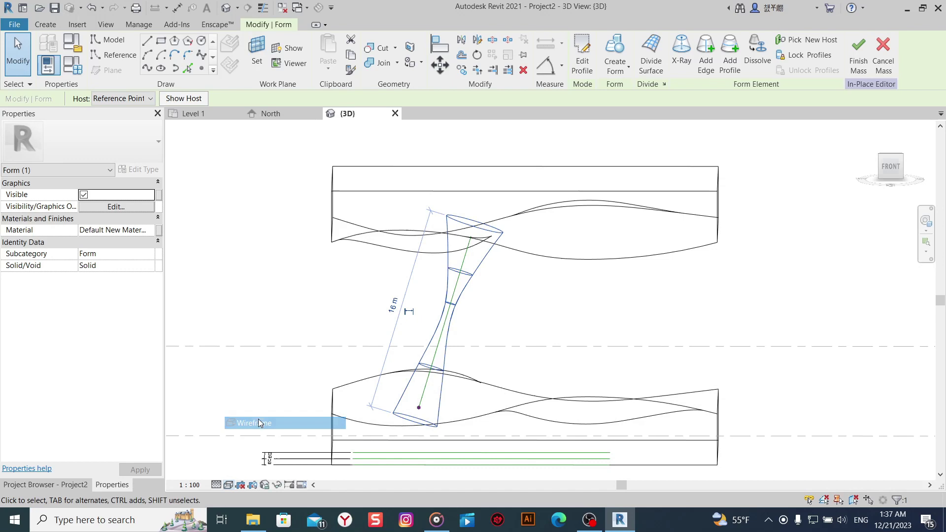
left_click(491, 332)
mouse_move(502, 321)
middle_mouse_down("shift")
mouse_move(505, 289)
mouse_move(511, 295)
middle_mouse_up("shift")
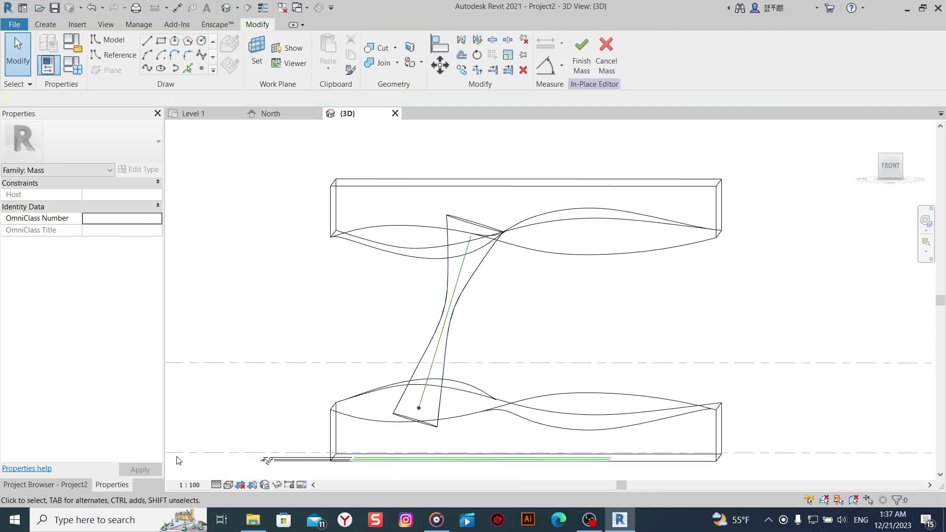
left_click(228, 485)
left_click(274, 471)
mouse_move(276, 329)
middle_mouse_down("shift")
mouse_move(321, 268)
mouse_move(254, 226)
mouse_move(161, 302)
mouse_move(220, 393)
mouse_move(372, 379)
middle_mouse_up("shift")
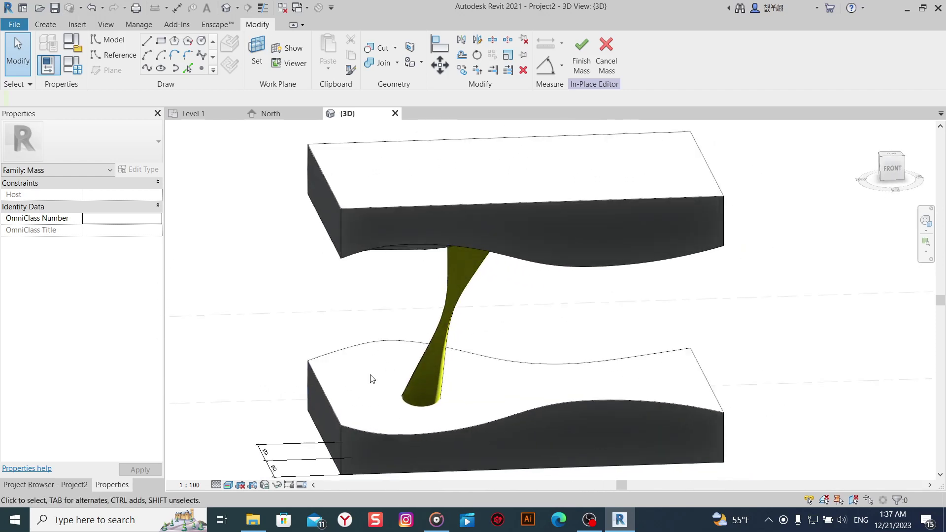
middle_click_drag(515, 321, 516, 298, "shift")
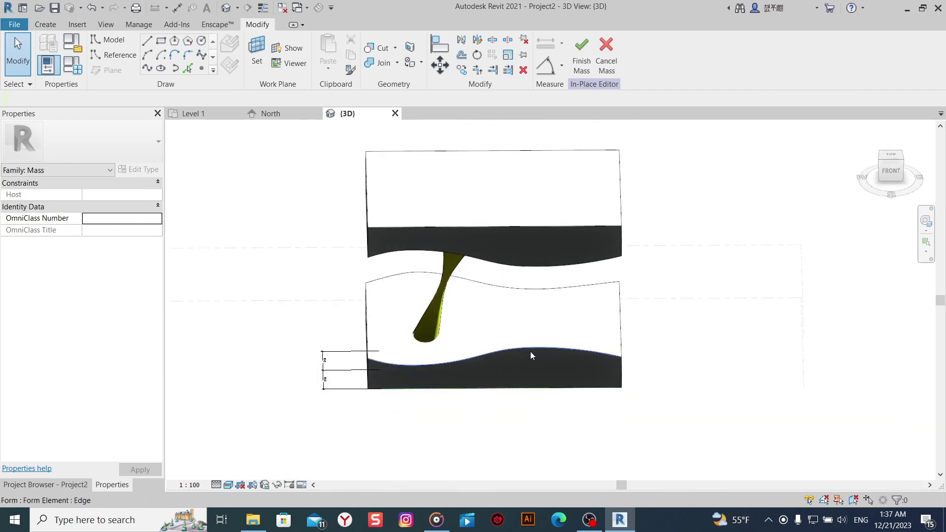
Switch the view to a lighter hidden-line style and orbit to an elevated oblique angle.
left_click(228, 484)
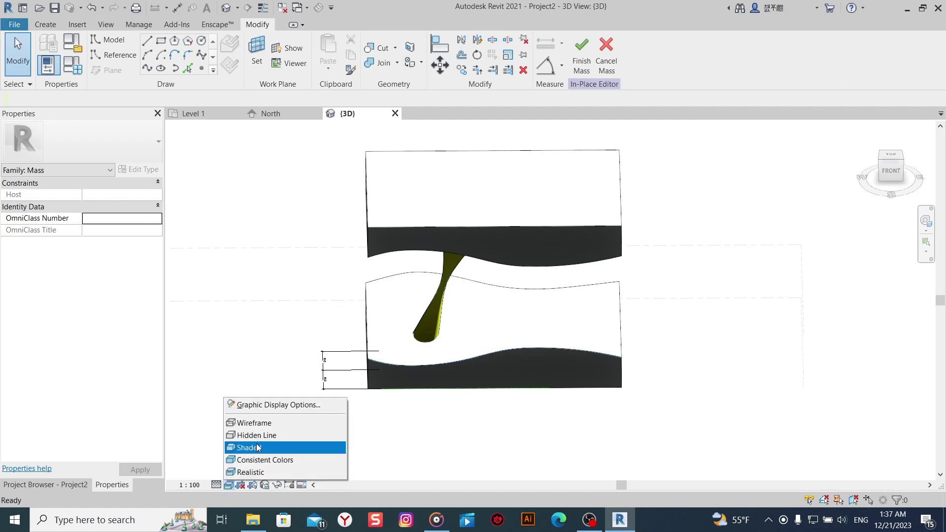
left_click(255, 471)
left_click(227, 485)
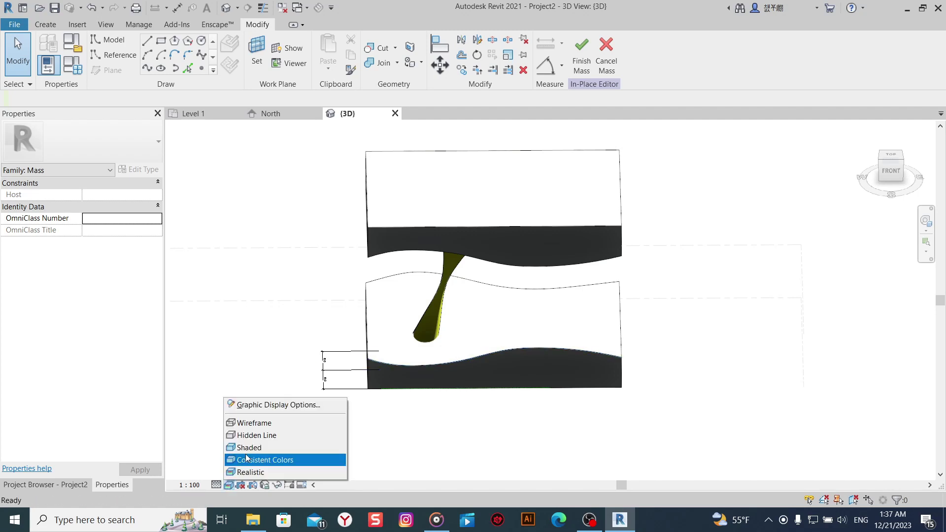
left_click(267, 436)
mouse_move(442, 418)
middle_mouse_down("shift")
mouse_move(426, 457)
mouse_move(441, 397)
mouse_move(389, 438)
middle_mouse_up("shift")
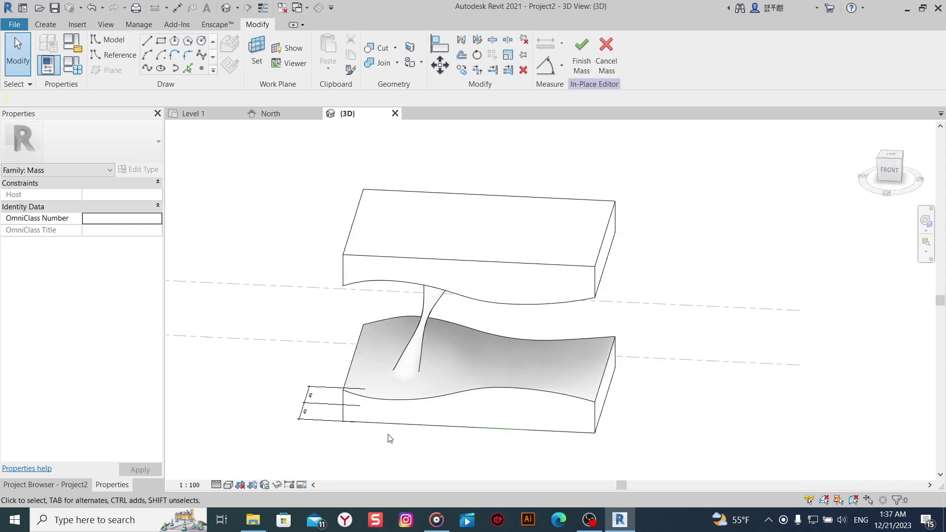
Open the Level 1 floor plan in Wireframe, centred on the mass.
left_click(83, 485)
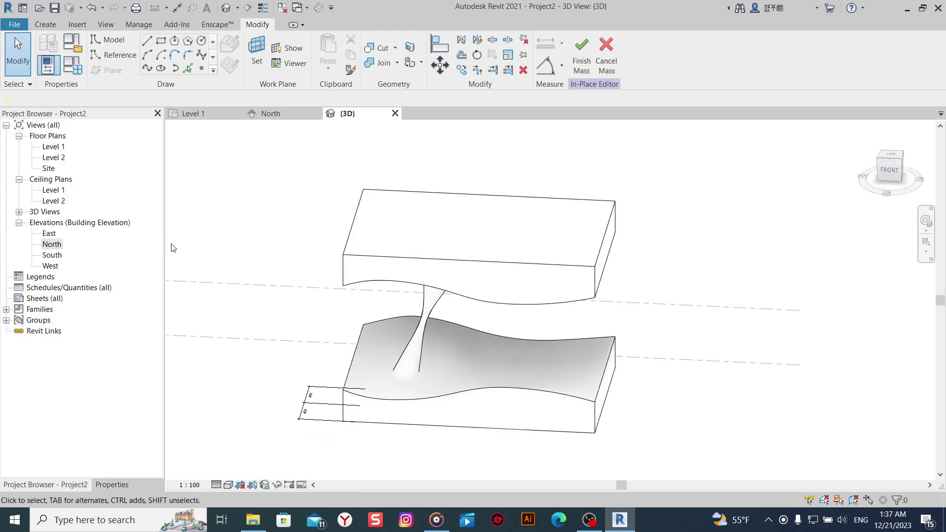
double_click(58, 148)
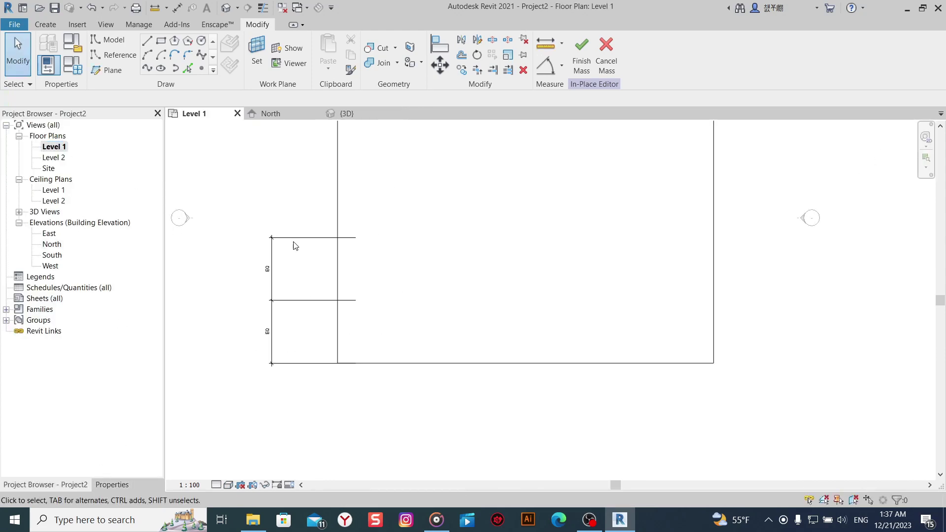
left_click(217, 486)
left_click(253, 422)
middle_click_drag(457, 328, 452, 373)
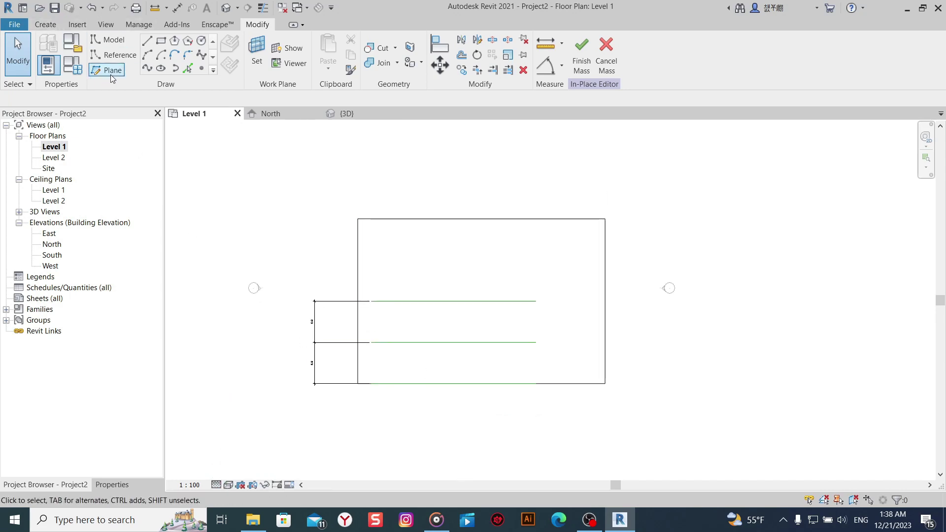
Draw a horizontal reference plane across the middle of the mass.
left_click(109, 71)
left_click(314, 343)
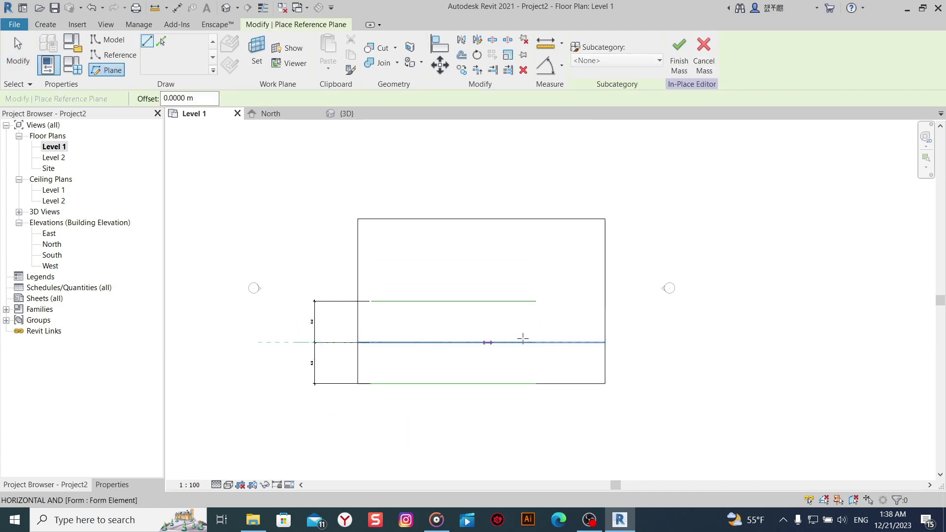
left_click(647, 342)
right_click(618, 266)
left_click(640, 272)
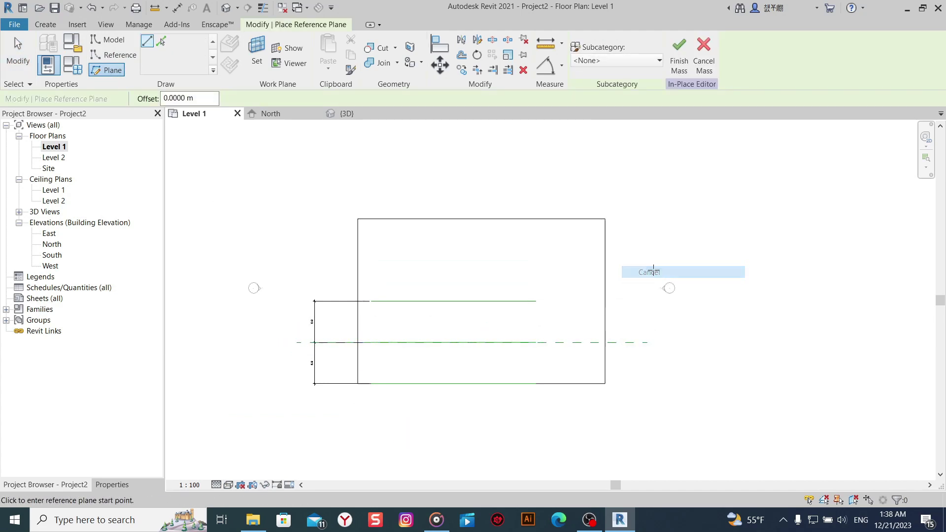
Select the new reference plane and choose to pick a plane as the work plane.
right_click(657, 272)
left_click(683, 277)
left_click(618, 342)
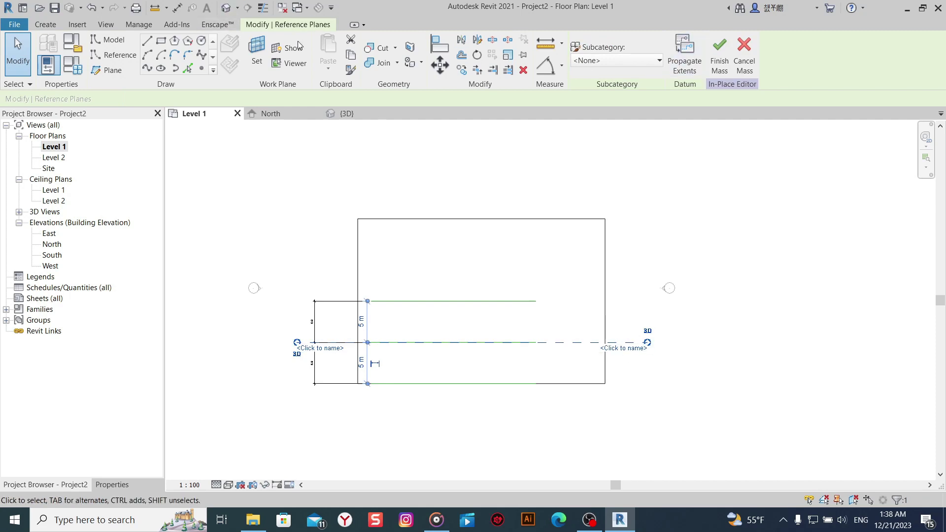
left_click(257, 53)
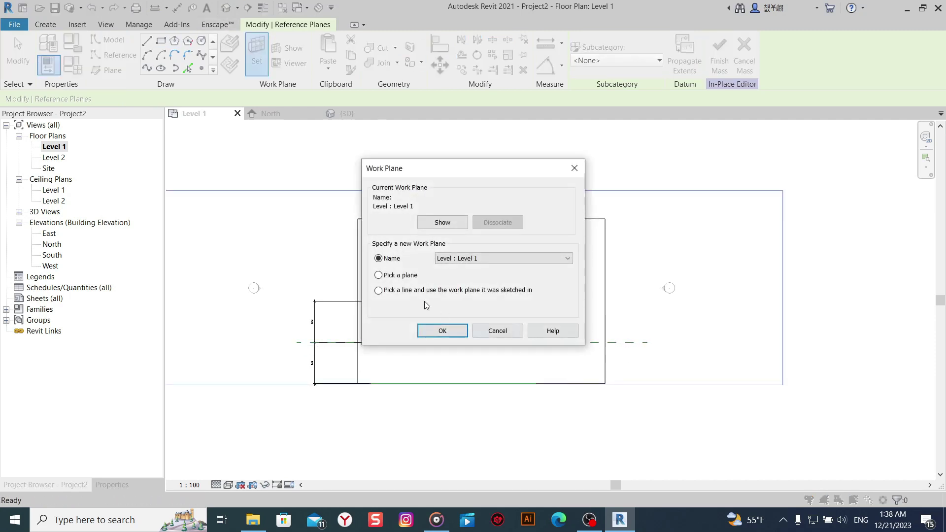
left_click(441, 330)
Set the new reference plane as work plane and view the mass in the North elevation.
left_click(631, 341)
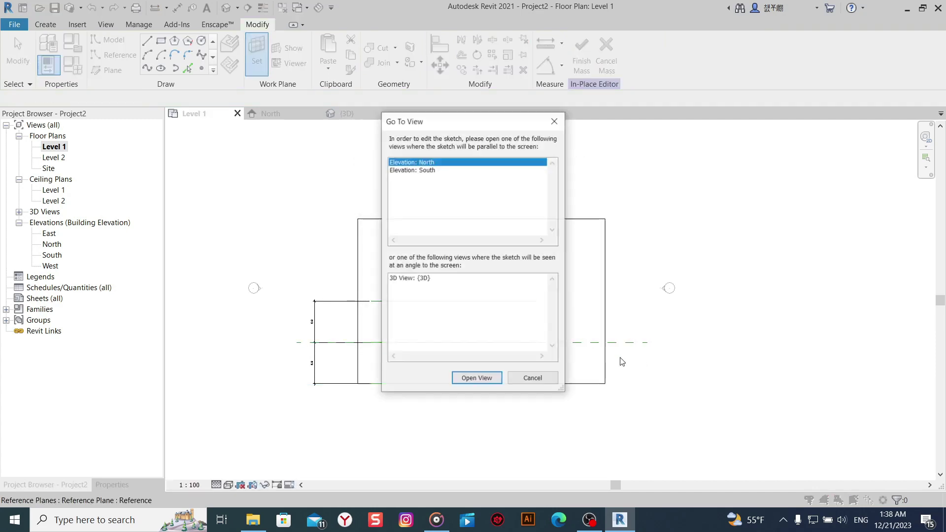
left_click(477, 378)
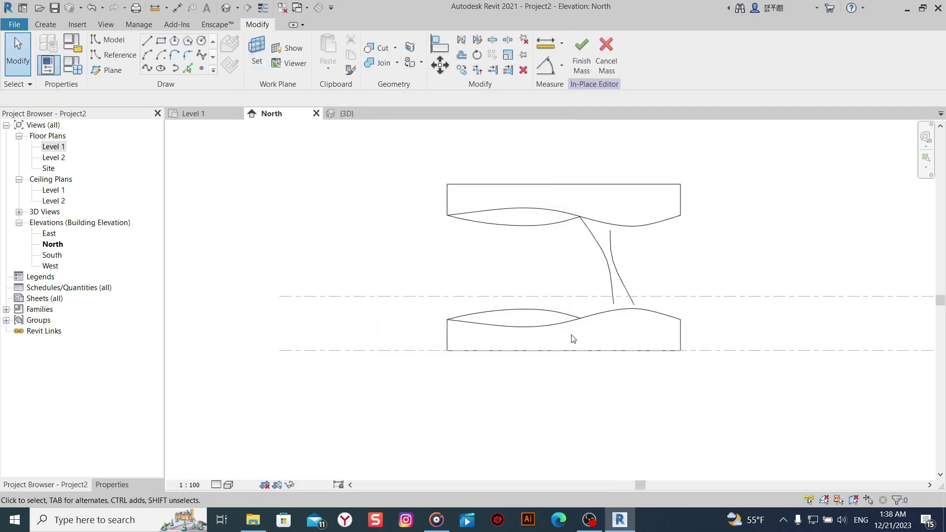
middle_click_drag(571, 338, 549, 384)
scroll(504, 344, "up", 2)
middle_click_drag(503, 343, 477, 378)
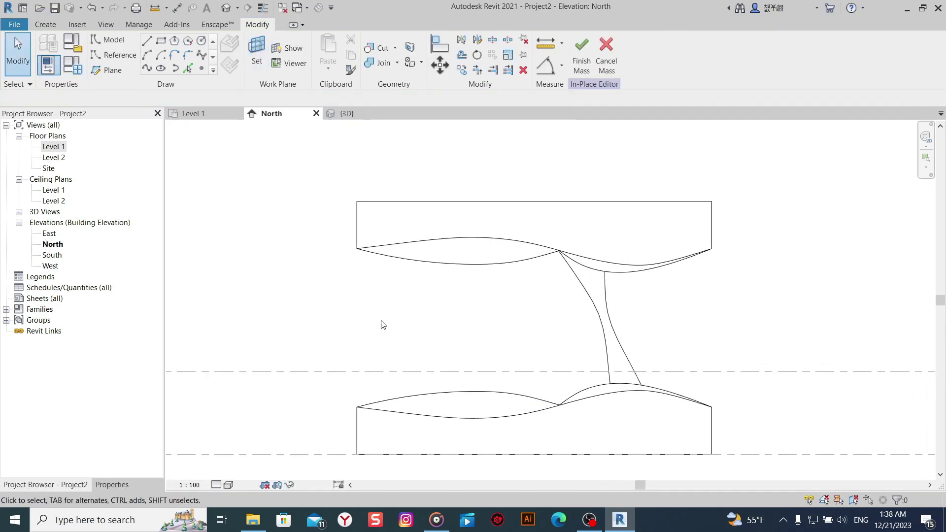
middle_click_drag(383, 324, 397, 292)
Draw a diagonal reference line from Level 1 up to the upper slab's top edge.
left_click(130, 53)
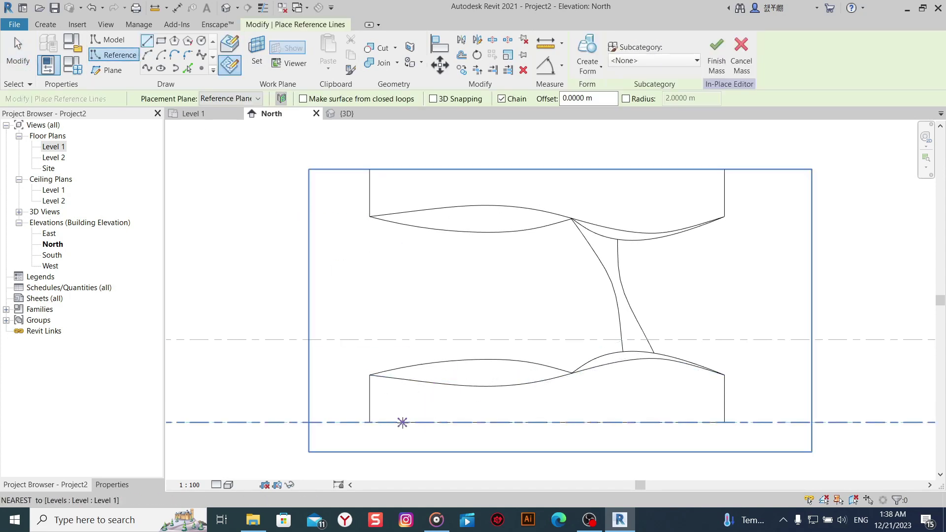
left_click(402, 422)
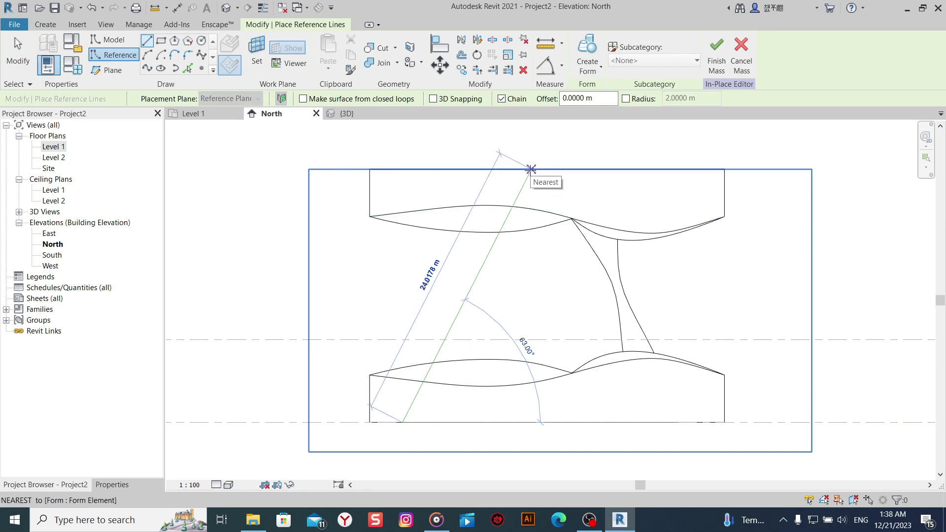
left_click(530, 169)
right_click(441, 191)
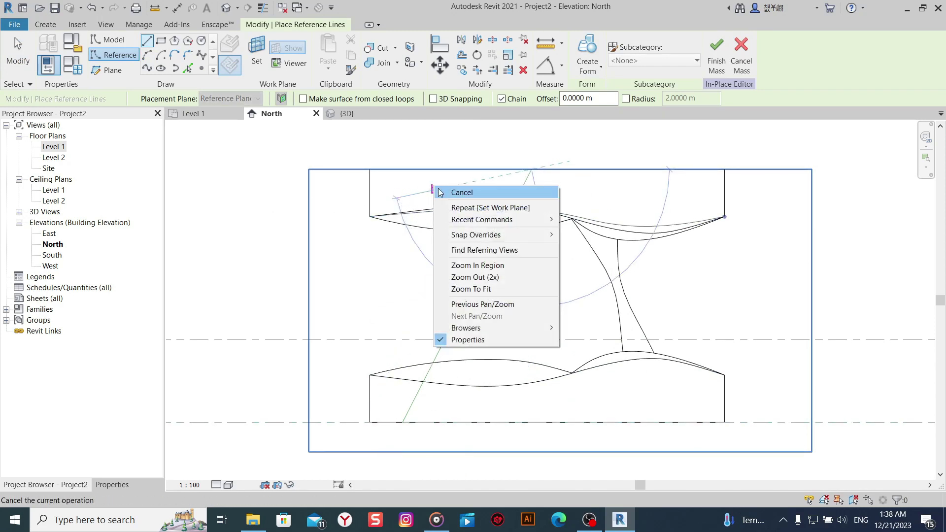
left_click(468, 196)
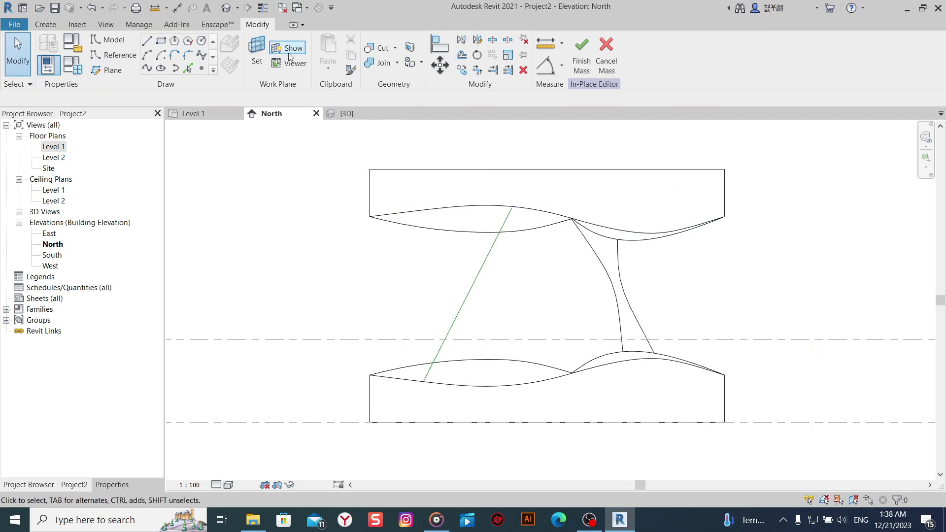
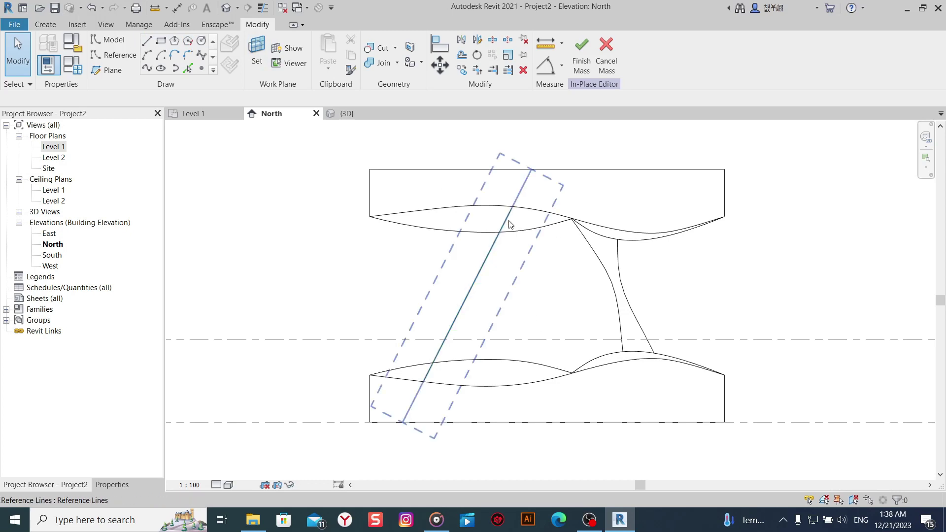
Nudge the slanted reference line slightly left.
left_click(513, 240)
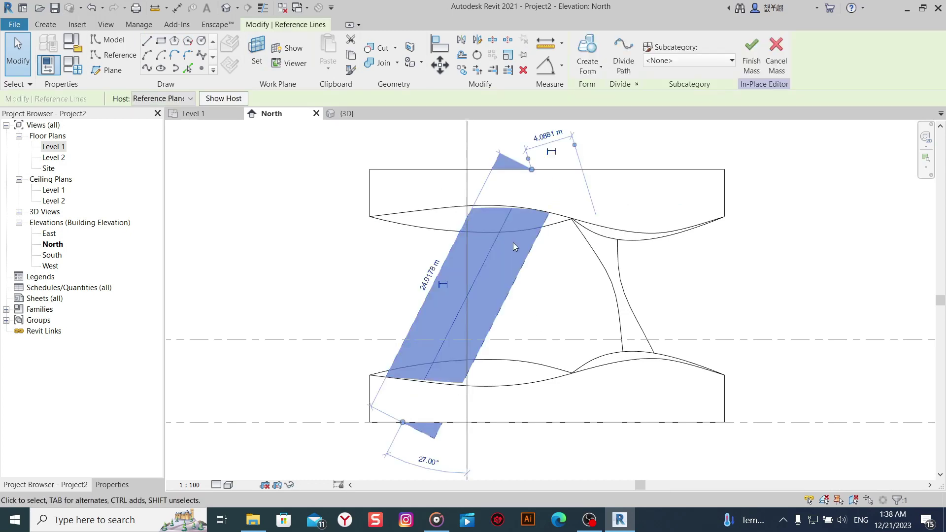
key("Left")
key("Left")
key("Left")
key("Left")
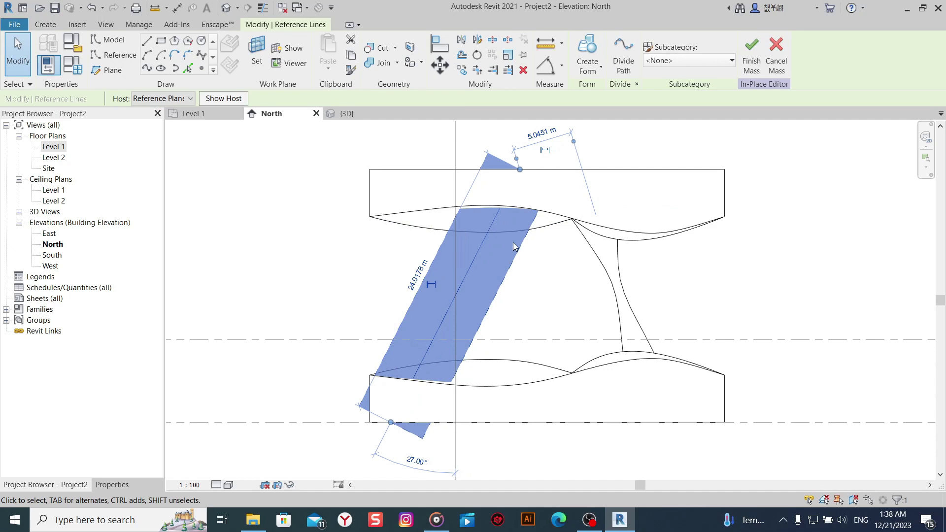
left_click(528, 290)
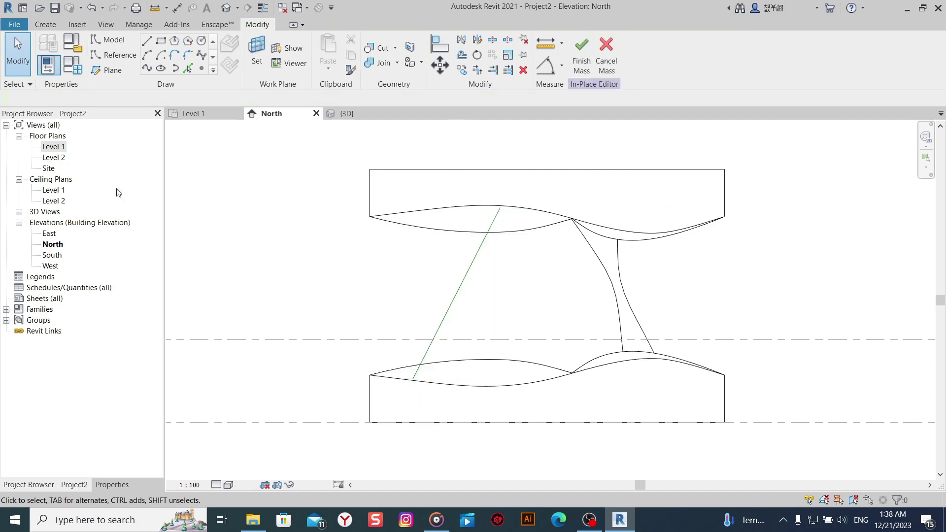
Open the South elevation with the mass centred and enlarged.
double_click(51, 255)
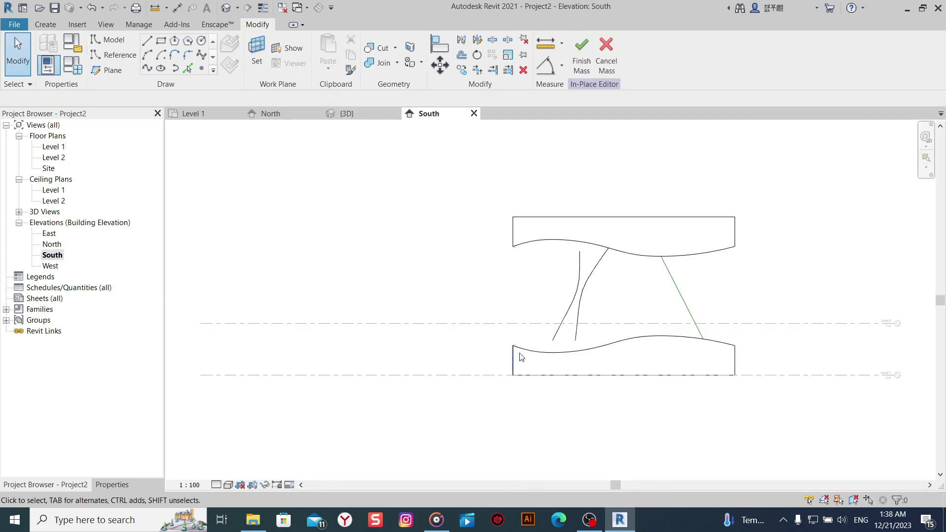
middle_click_drag(517, 355, 530, 369)
scroll(530, 370, "up", 3)
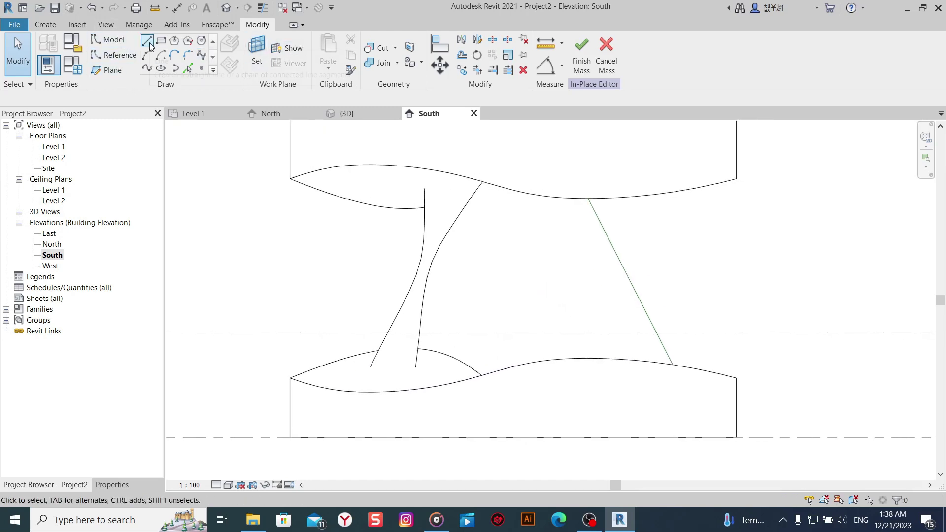
Try a new reference line by picking the slab's bottom edge as work plane, then cancel Go To View.
left_click(132, 54)
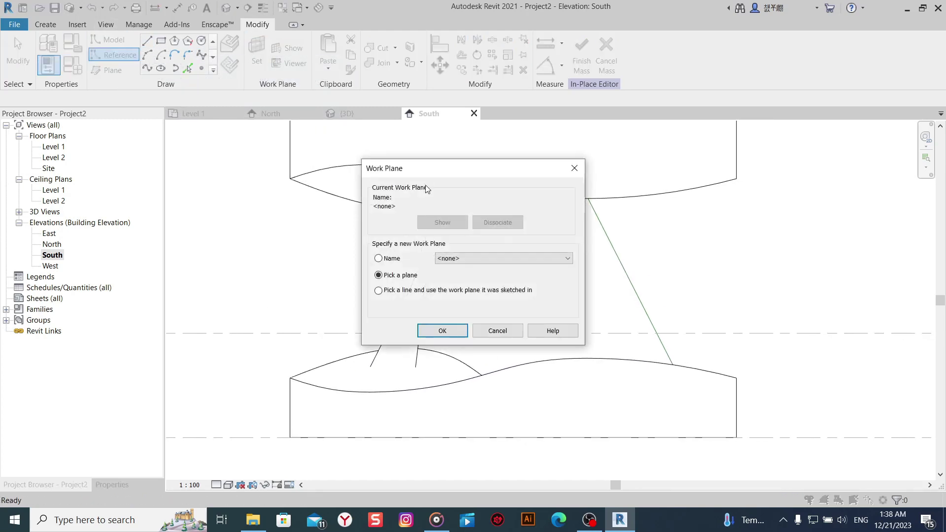
left_click(446, 330)
left_click(450, 435)
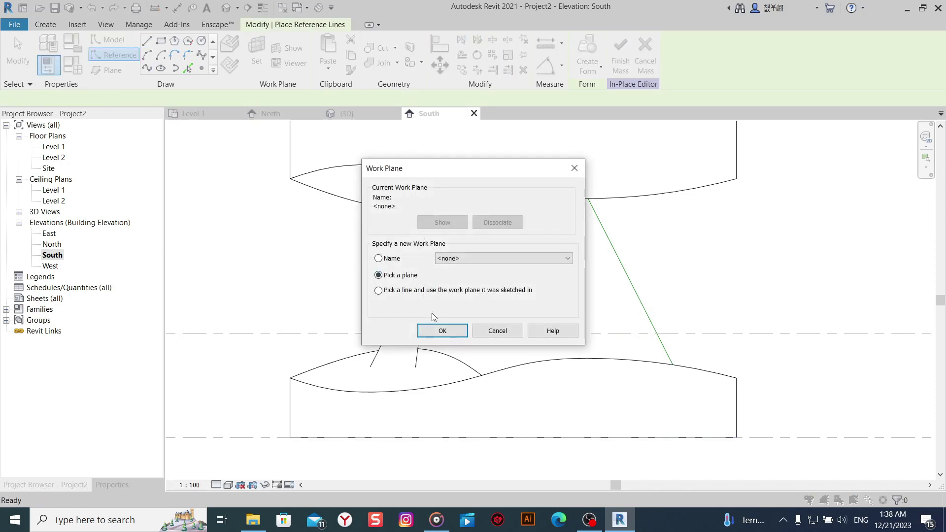
left_click(439, 329)
left_click(464, 438)
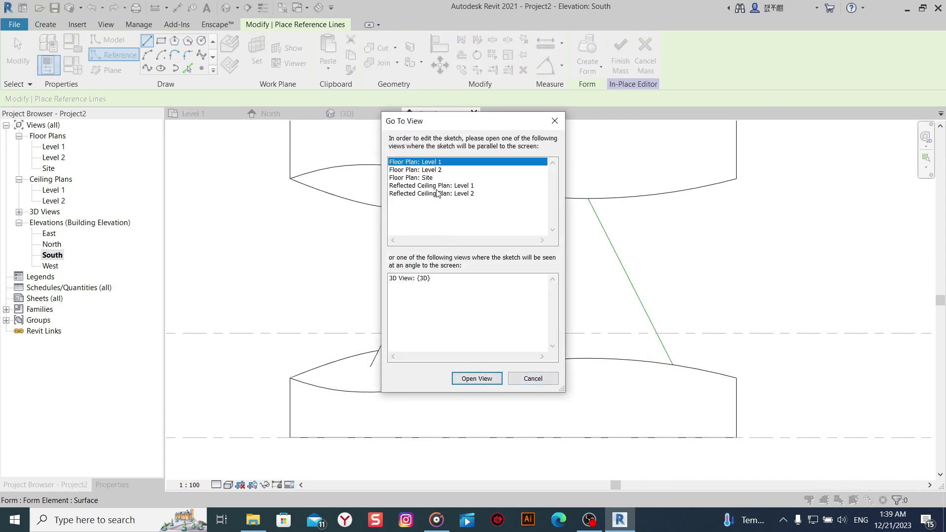
left_click(548, 122)
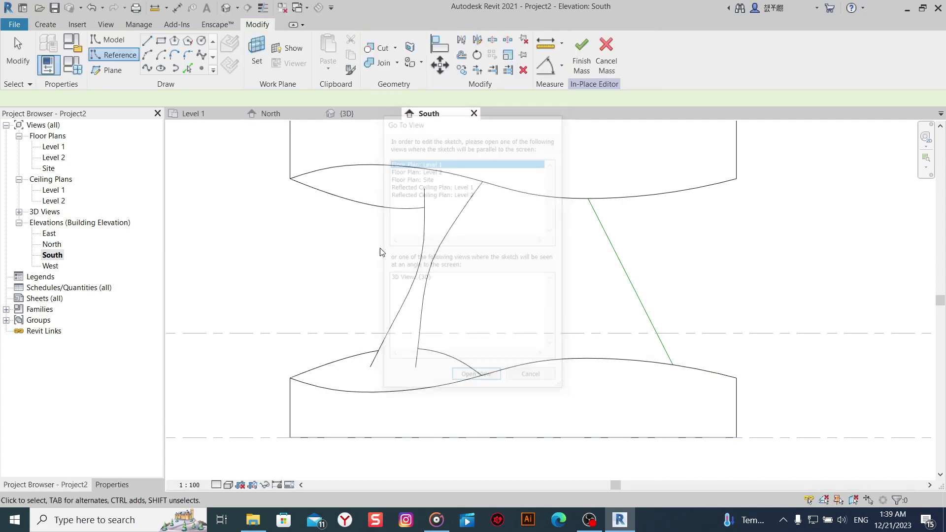
In East elevation, pick the green reference plane as work plane and sketch in North elevation.
double_click(49, 234)
middle_click_drag(572, 275, 482, 330)
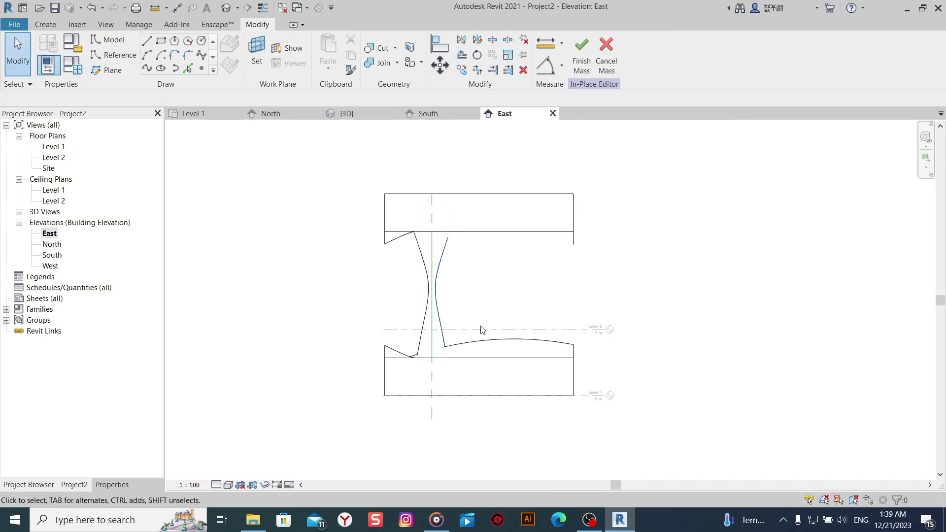
scroll(431, 334, "up", 2)
left_click(132, 58)
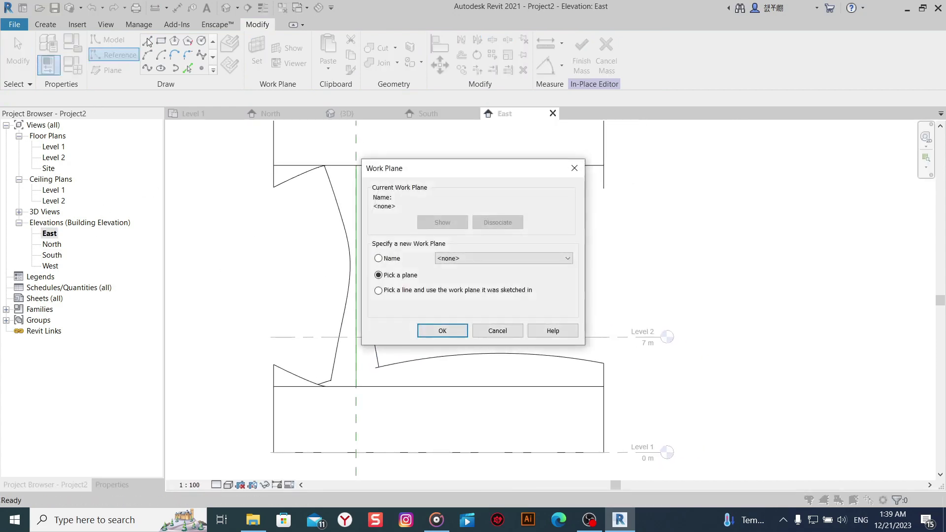
left_click(440, 329)
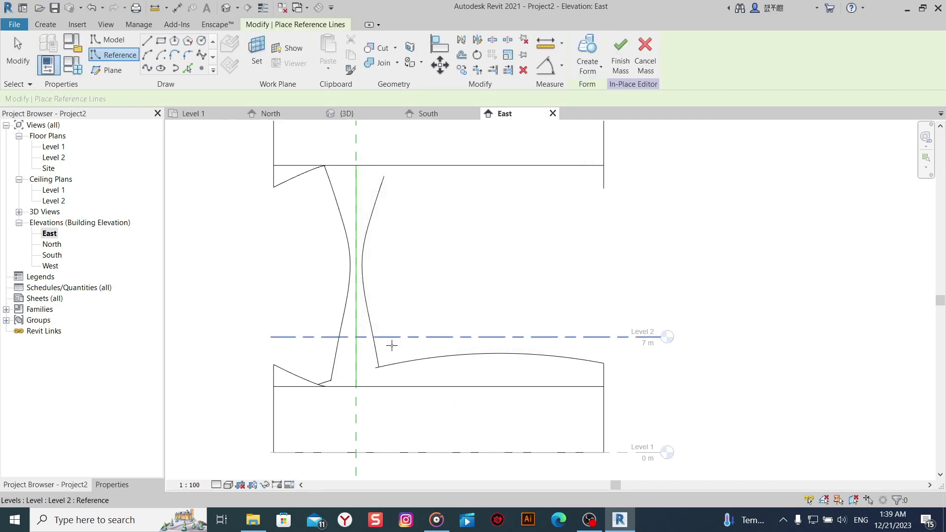
left_click(355, 414)
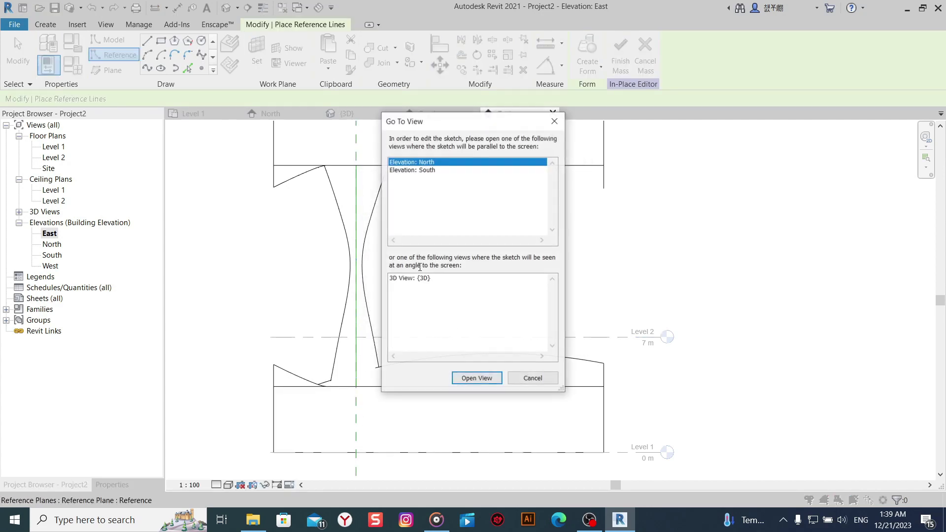
left_click(472, 380)
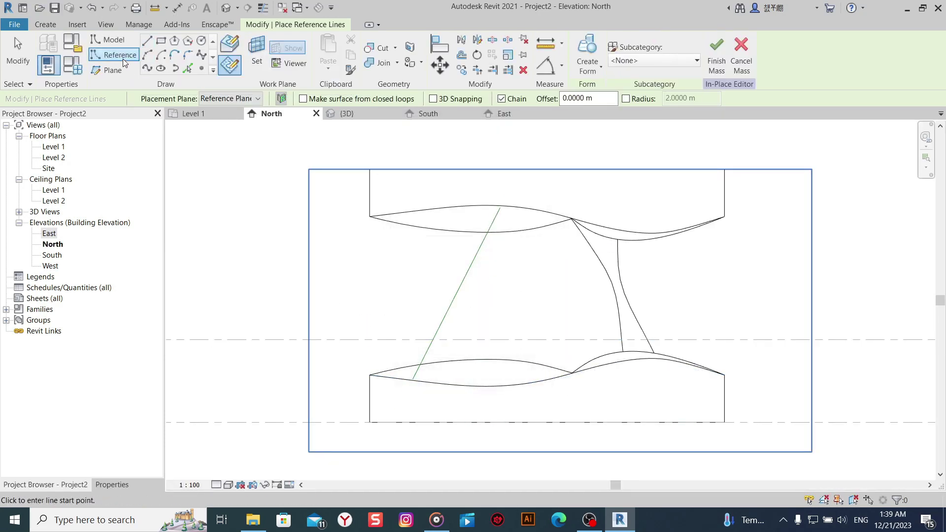
Draw a straight reference line from Level 1 up to the top slab edge.
left_click(147, 40)
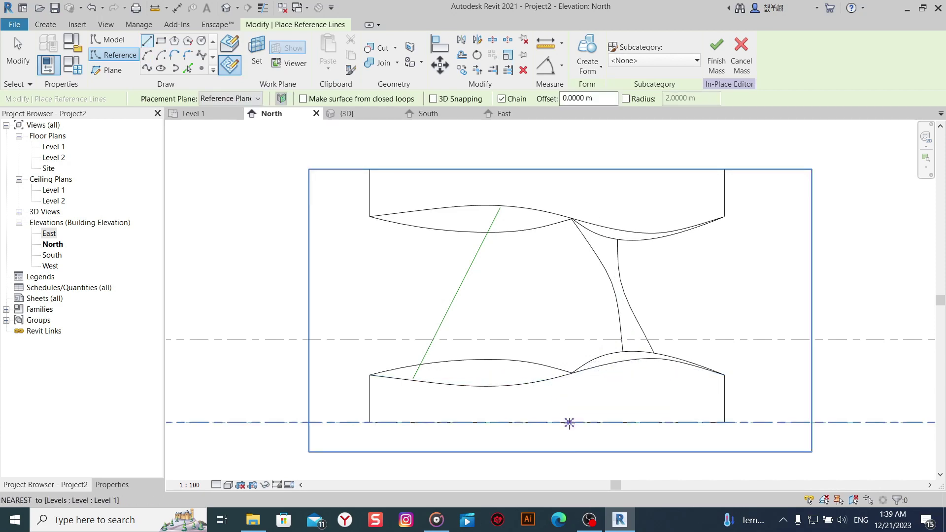
left_click(575, 423)
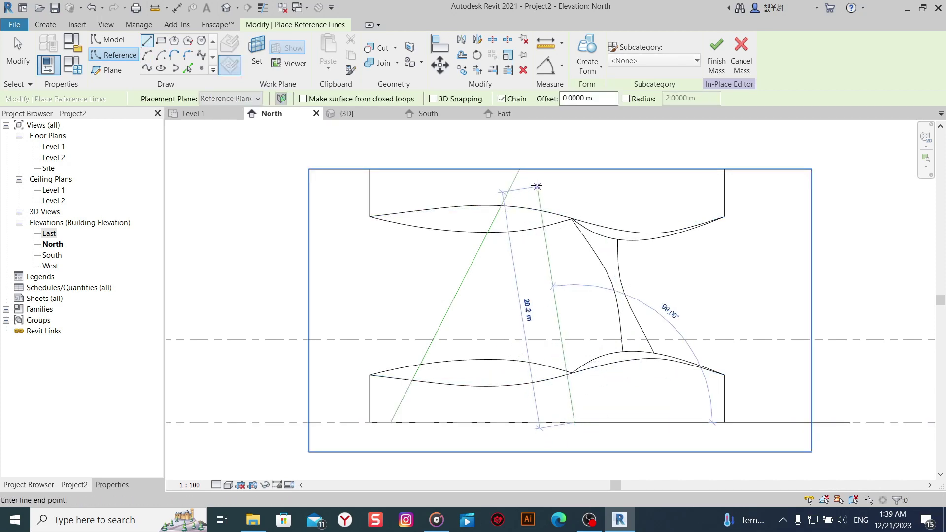
left_click(552, 169)
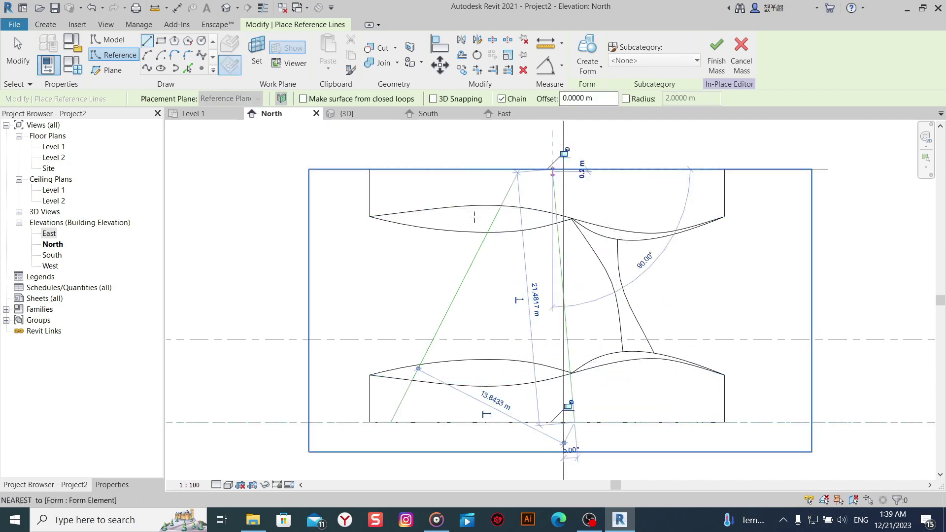
right_click(402, 237)
left_click(424, 246)
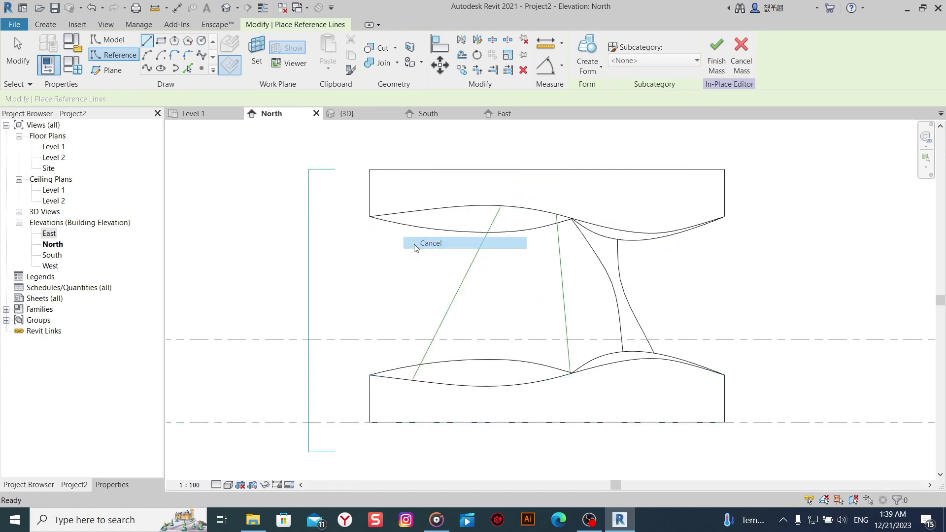
left_click(488, 422)
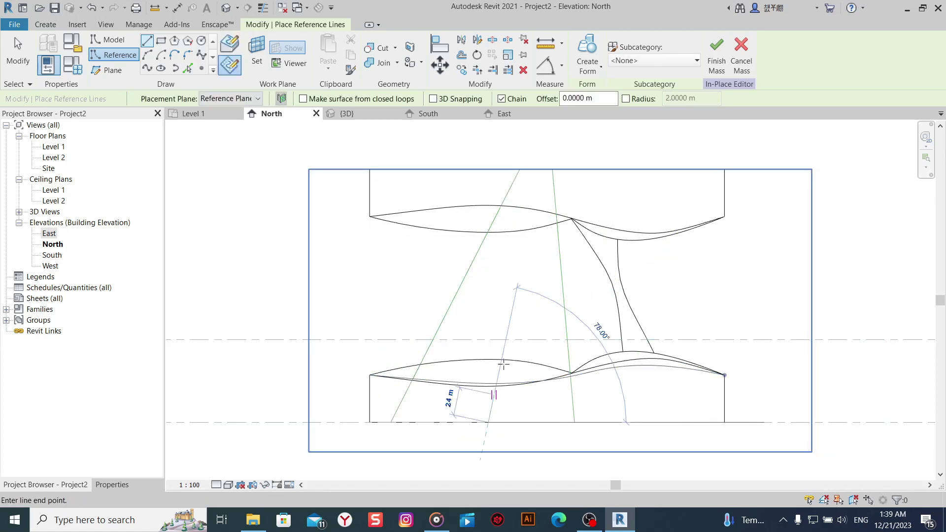
right_click(507, 252)
left_click(416, 259)
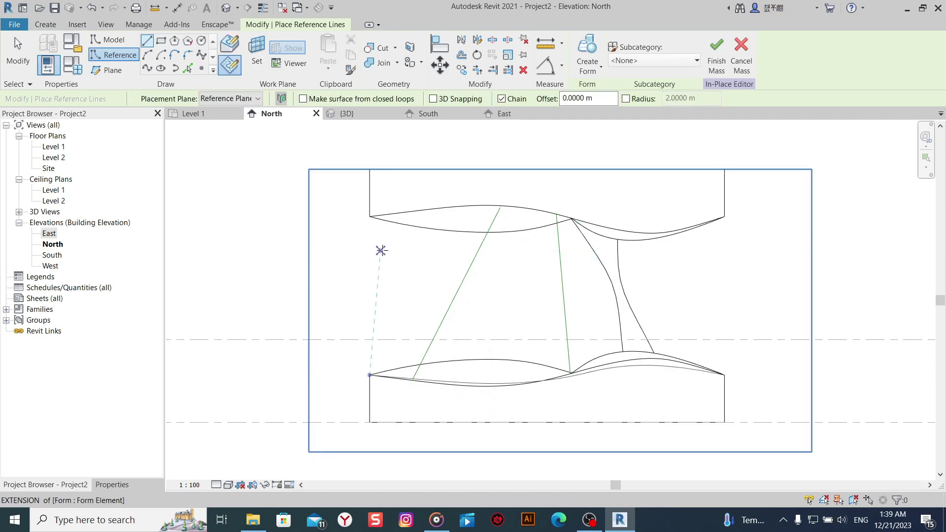
In the 3D view, select the slanted reference line and show the model in wireframe.
left_click(230, 7)
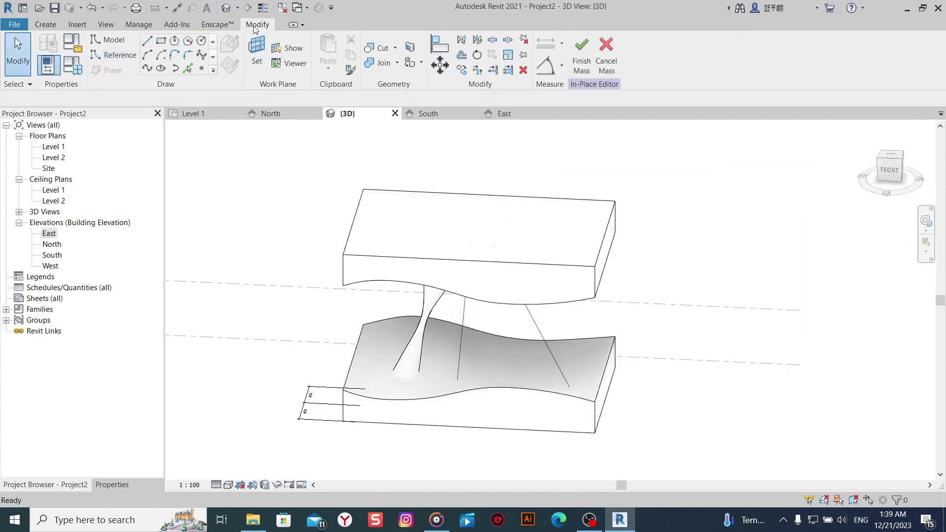
mouse_move(475, 397)
middle_mouse_down("shift")
mouse_move(397, 394)
mouse_move(546, 380)
mouse_move(460, 394)
mouse_move(469, 392)
middle_mouse_up("shift")
left_click(469, 392)
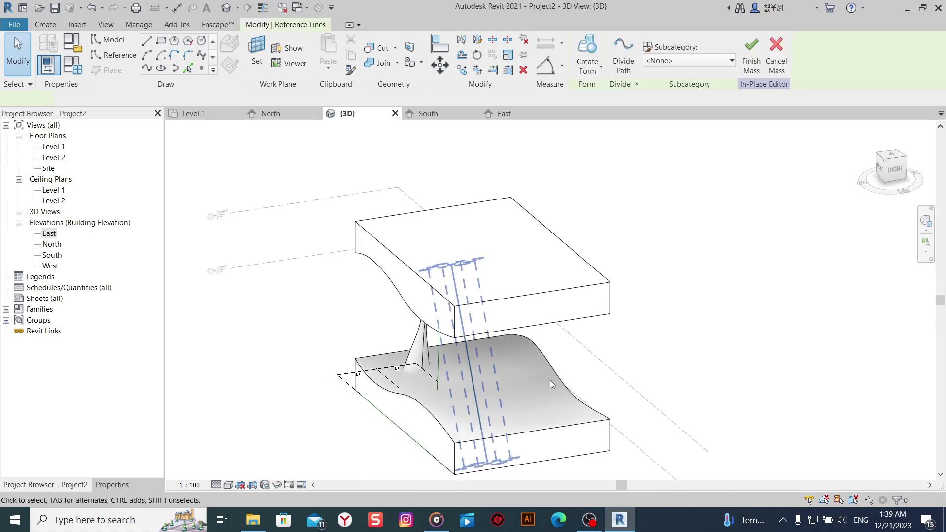
left_click_drag(838, 153, 764, 238)
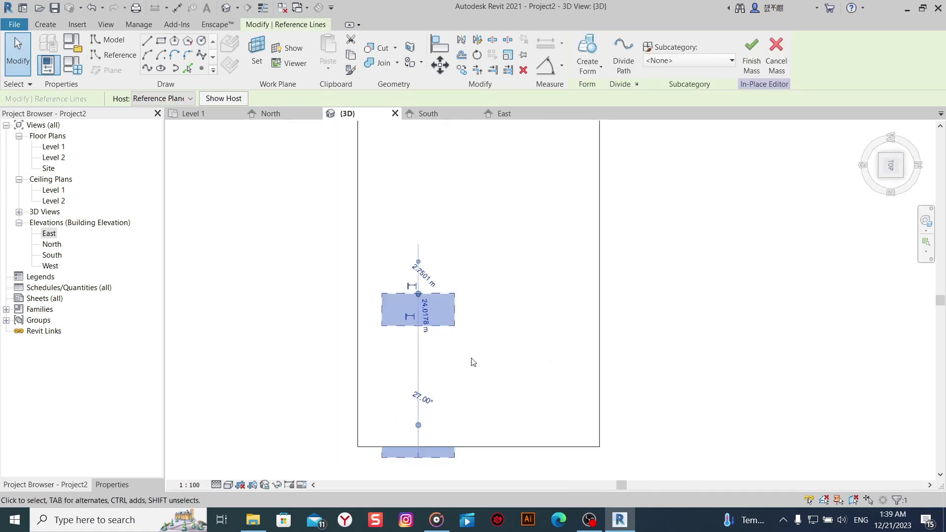
left_click(230, 485)
left_click(261, 423)
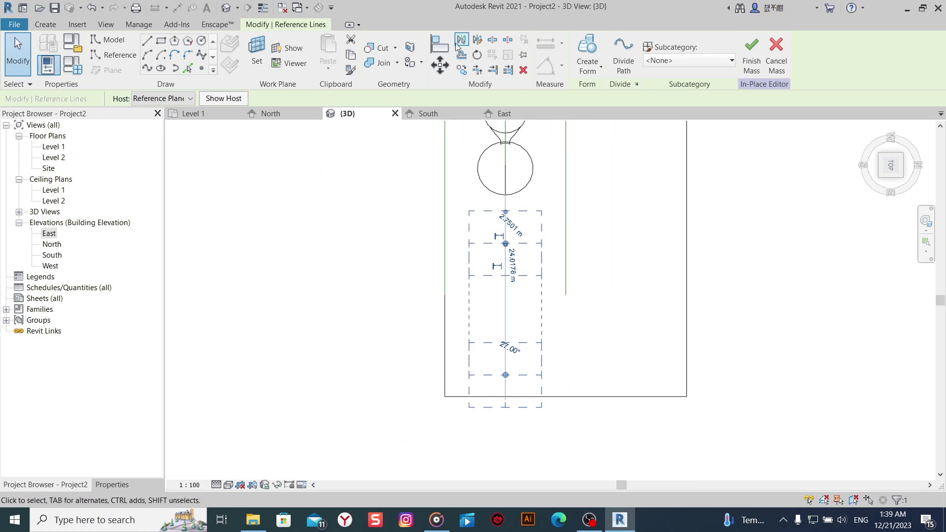
Move the slanted reference line further right, unconstrained.
left_click(440, 65)
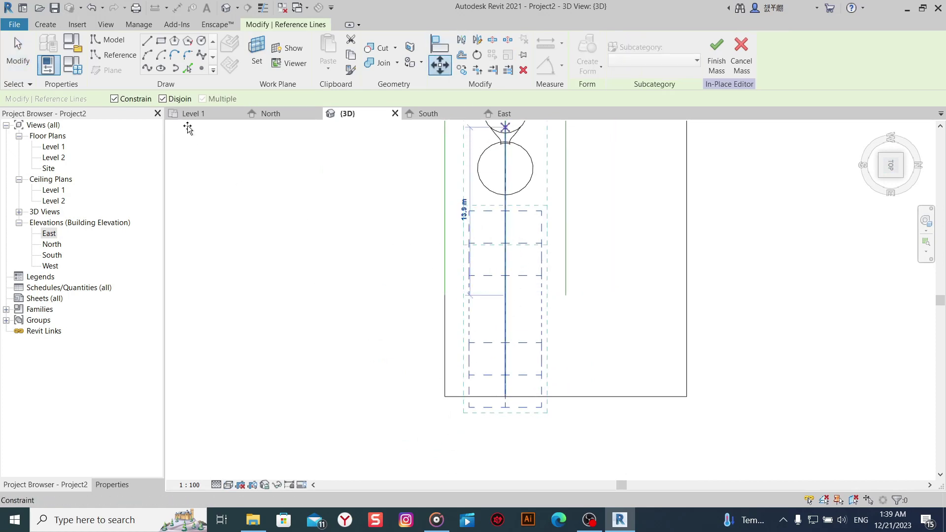
left_click(115, 99)
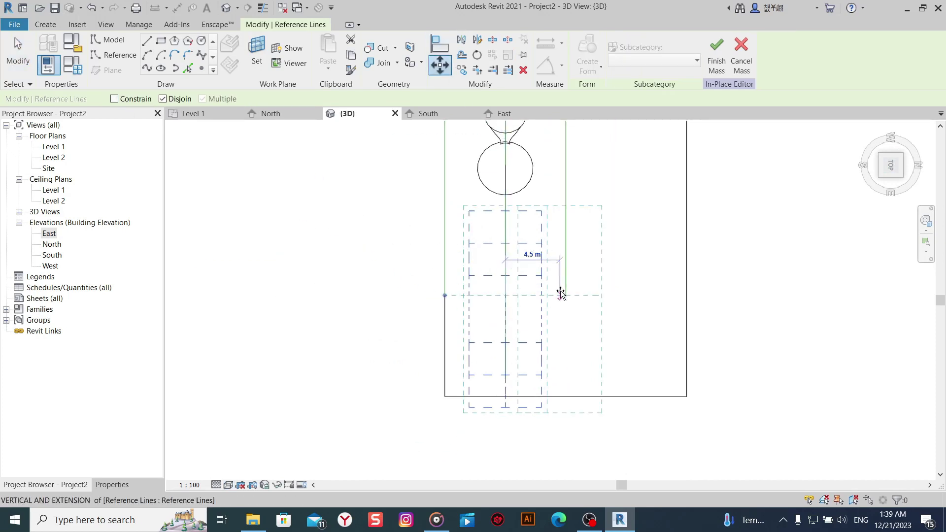
left_click(604, 295)
mouse_move(698, 309)
middle_mouse_down()
mouse_move(665, 327)
mouse_move(657, 287)
middle_mouse_up()
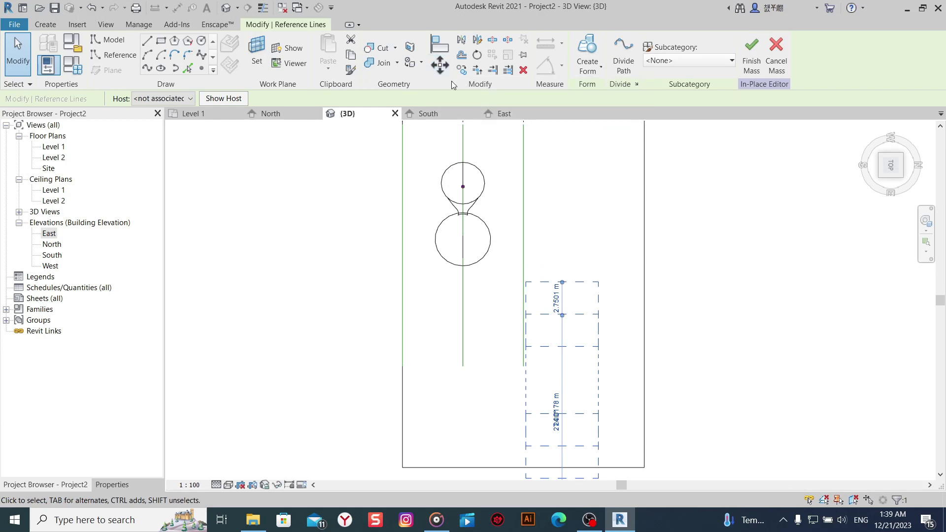
middle_click_drag(602, 252, 549, 268)
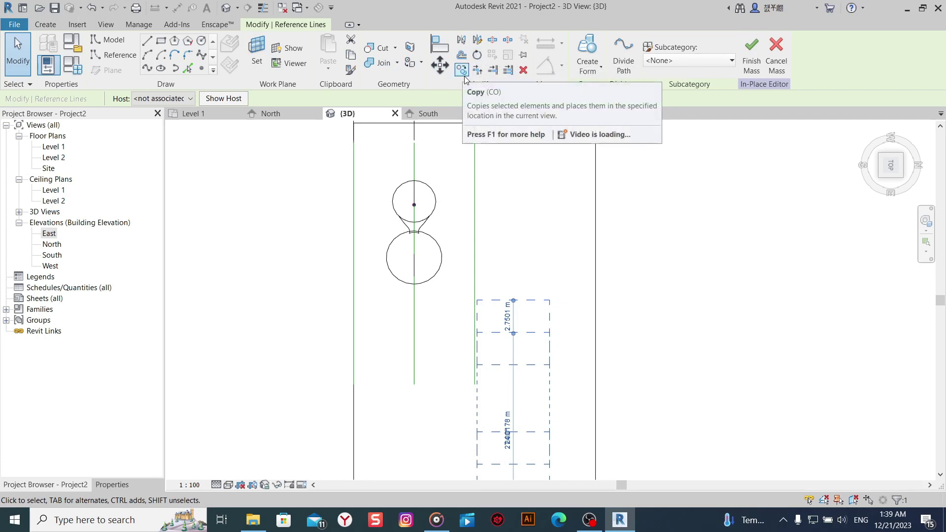
Copy the reference line from its intersection point to a higher position.
left_click(461, 70)
left_click(513, 385)
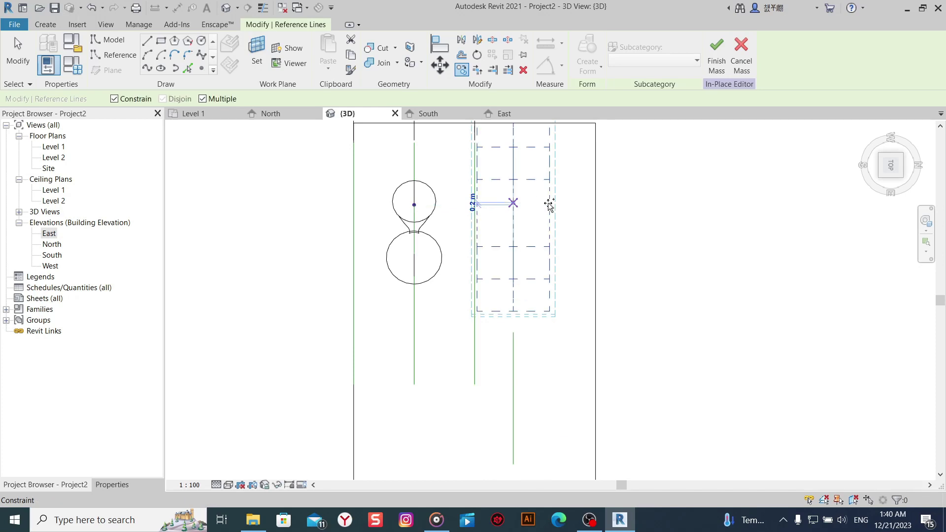
left_click(549, 205)
right_click(622, 193)
left_click(626, 197)
middle_click_drag(552, 169, 530, 207)
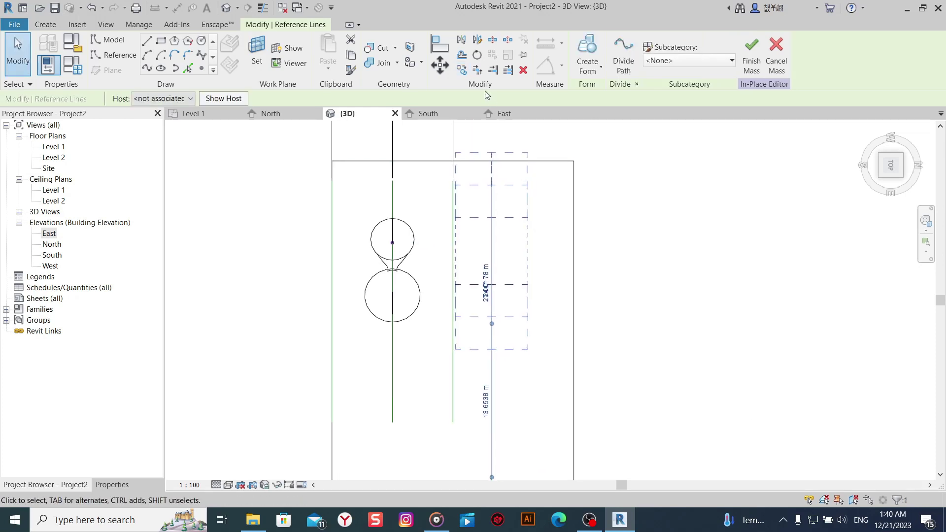
Cancel the Rotate tool, clear the selection and orbit to an isometric view.
left_click(476, 55)
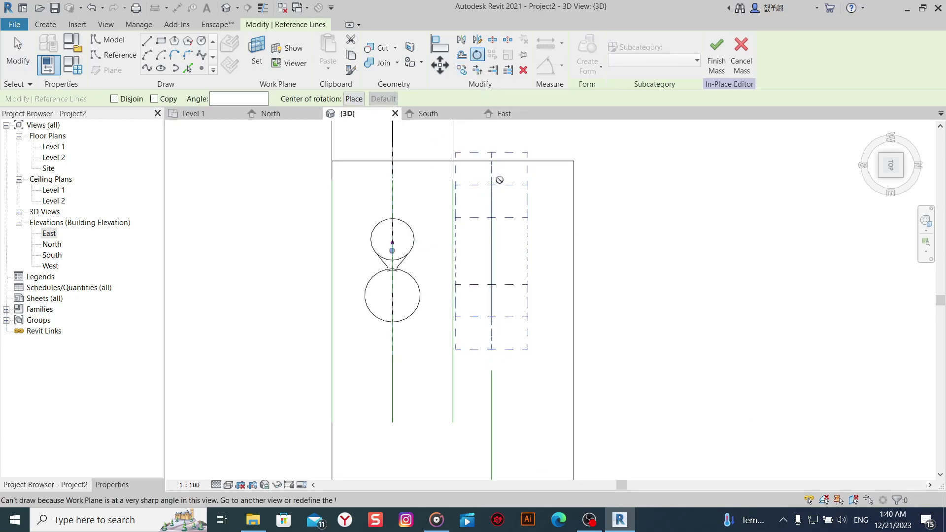
right_click(531, 172)
left_click(540, 179)
left_click(603, 273)
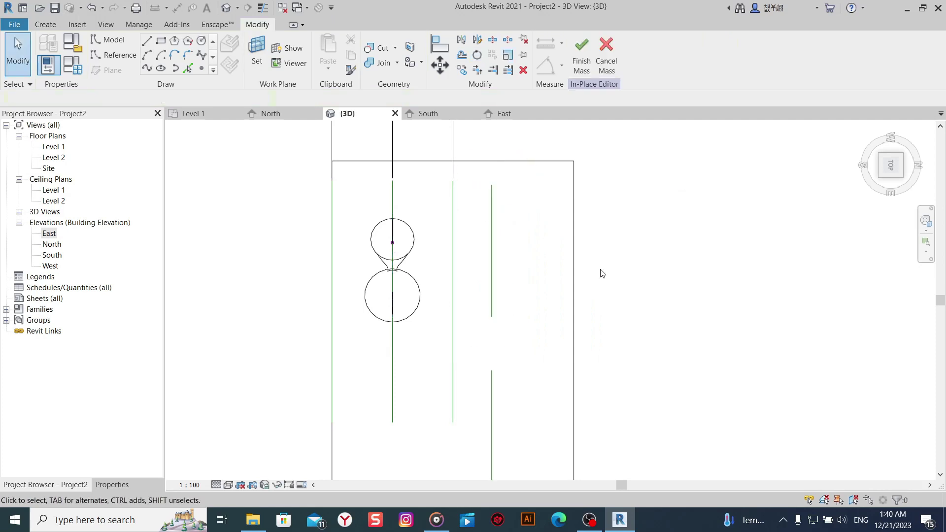
mouse_move(602, 273)
middle_mouse_down("shift")
mouse_move(491, 152)
mouse_move(443, 123)
middle_mouse_up("shift")
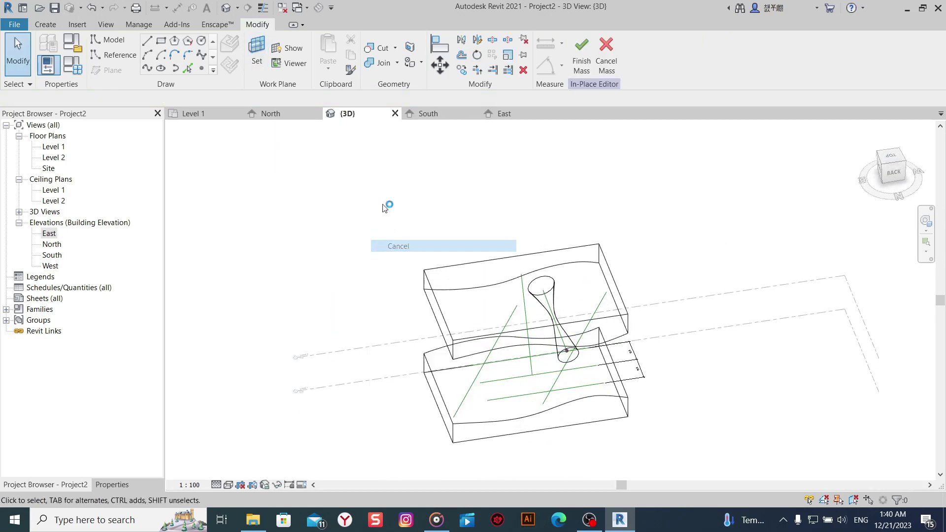
Set the work plane on a reference line and select the diagonal reference line, viewed from above.
left_click(51, 27)
left_click(256, 54)
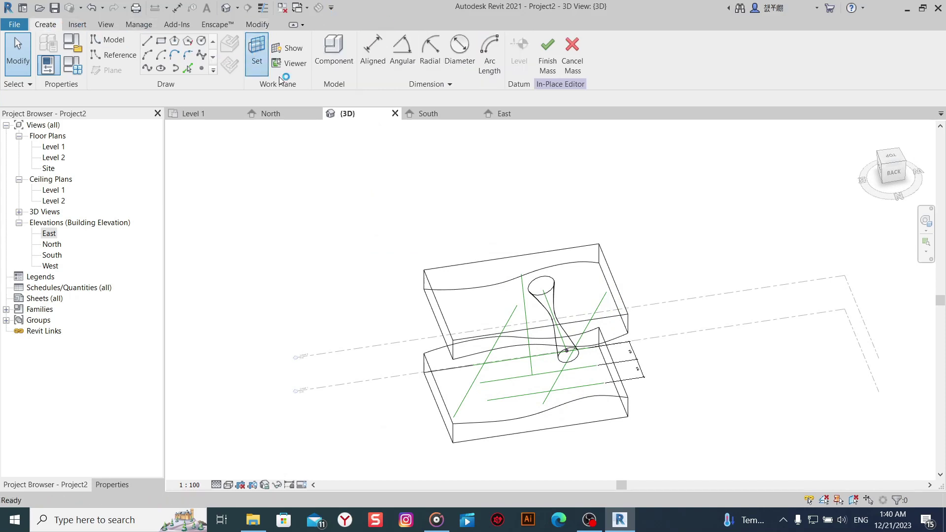
scroll(539, 394, "up", 2)
left_click(516, 396)
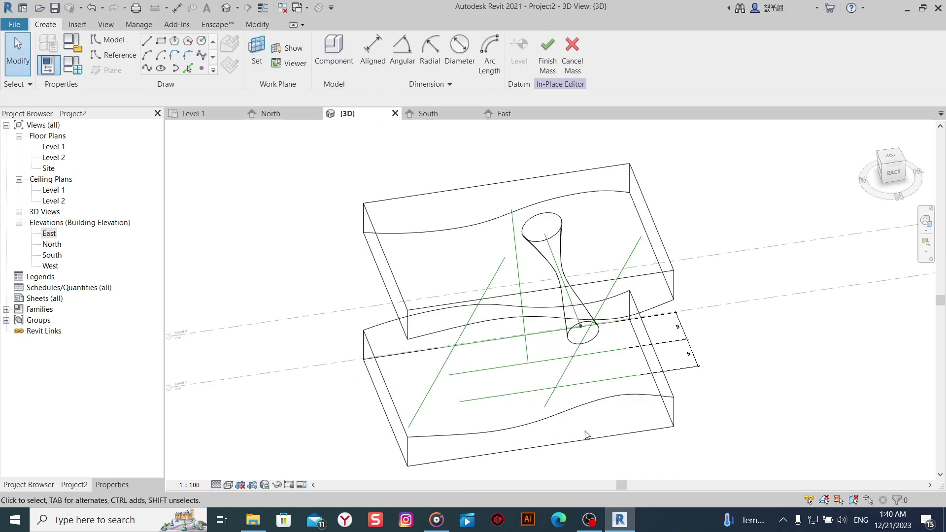
mouse_move(516, 397)
middle_mouse_down("shift")
mouse_move(613, 450)
mouse_move(760, 295)
middle_mouse_up("shift")
right_click(759, 294)
left_click(783, 296)
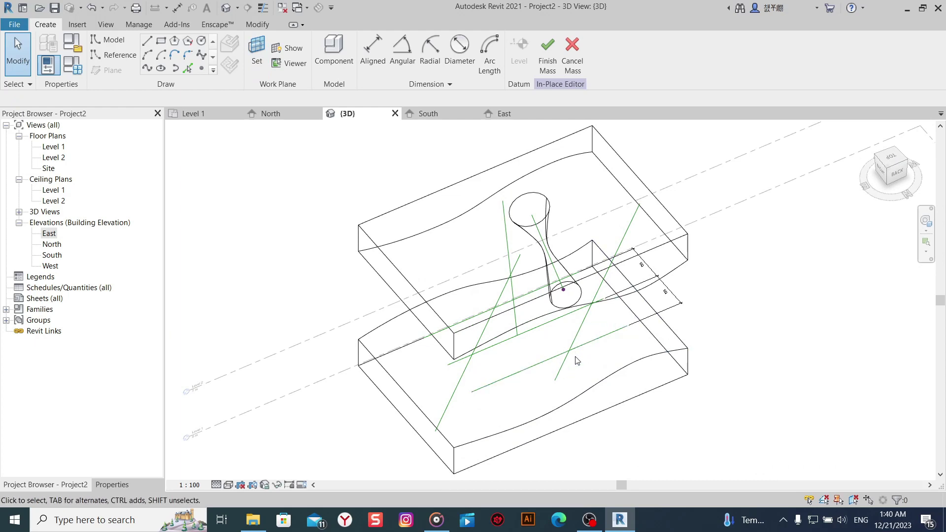
left_click(576, 335)
left_click(891, 157)
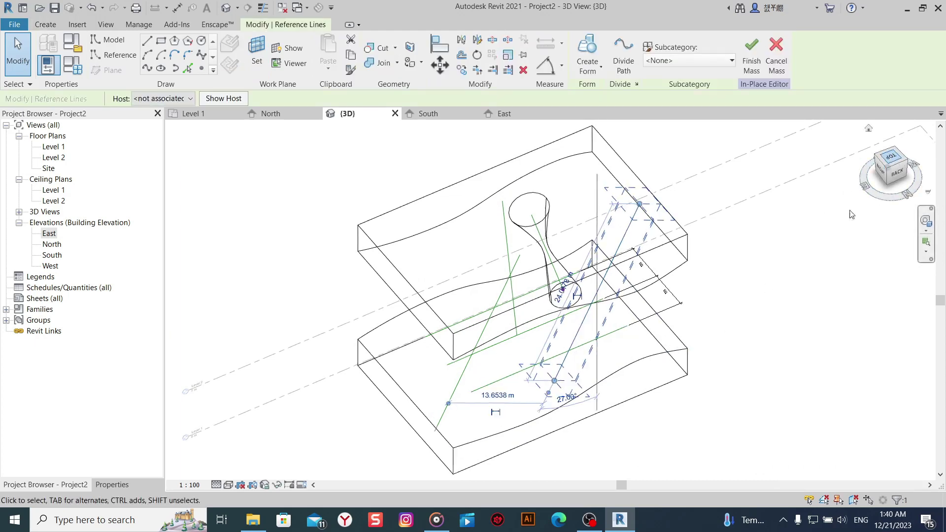
Set the work plane on a reference line and select the lower line, cancelling Rotate twice.
left_click(476, 56)
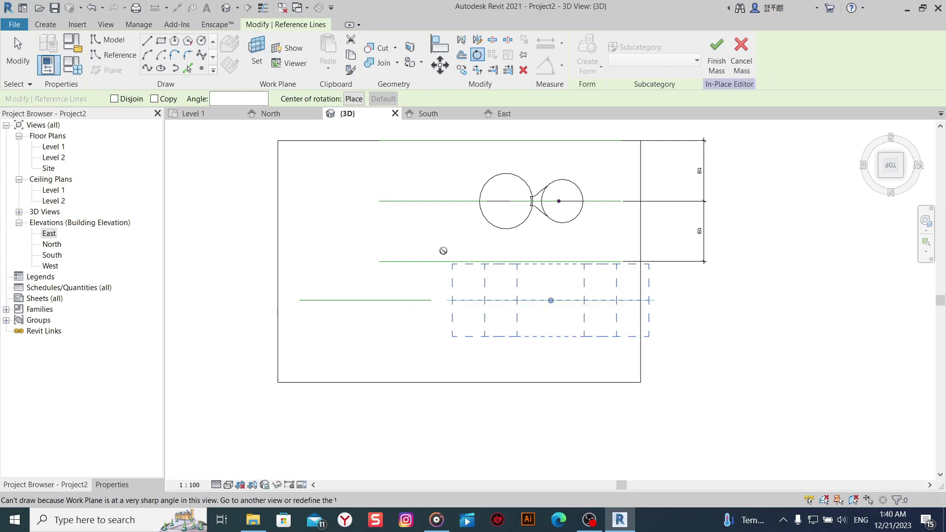
key("Escape")
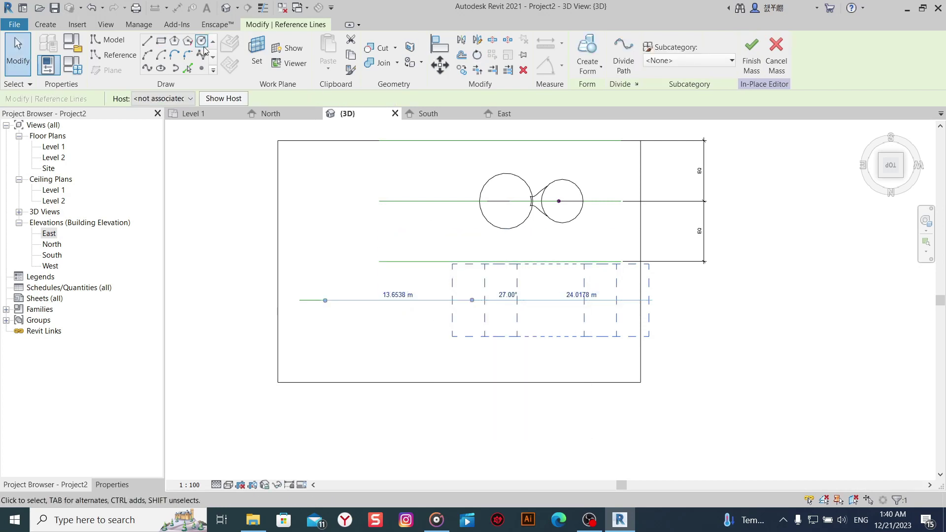
left_click(257, 55)
left_click(463, 263)
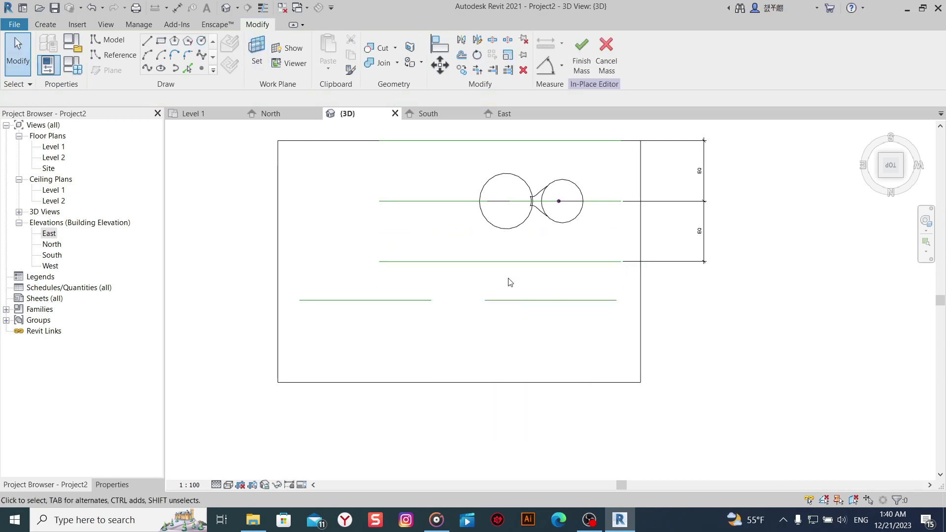
left_click(514, 300)
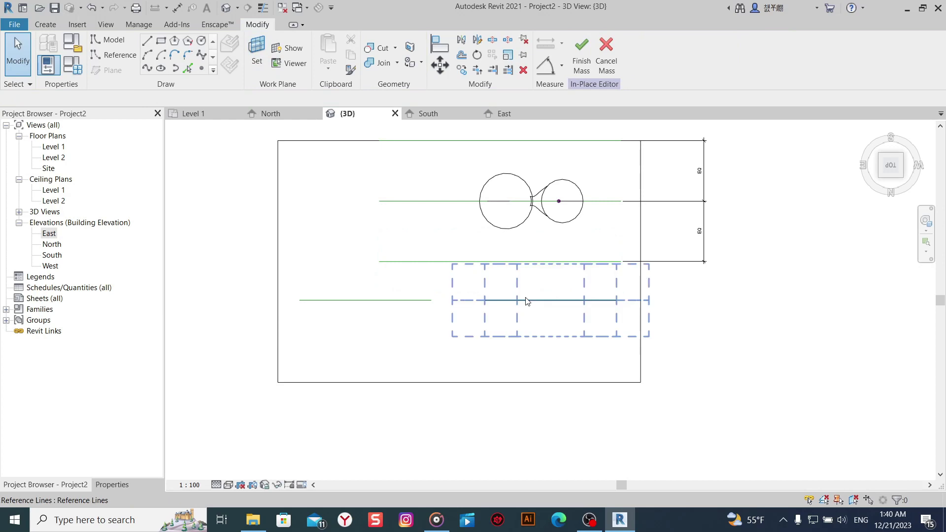
left_click(477, 55)
right_click(454, 240)
left_click(466, 248)
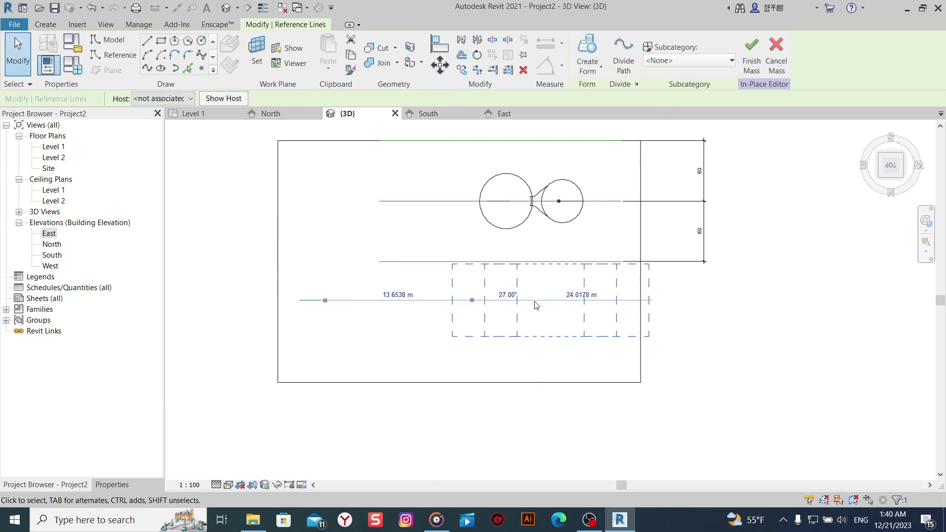
View the mass from the BACK ViewCube face and select the left slanted reference line.
mouse_move(533, 344)
middle_mouse_down("shift")
mouse_move(566, 241)
mouse_move(533, 195)
middle_mouse_up("shift")
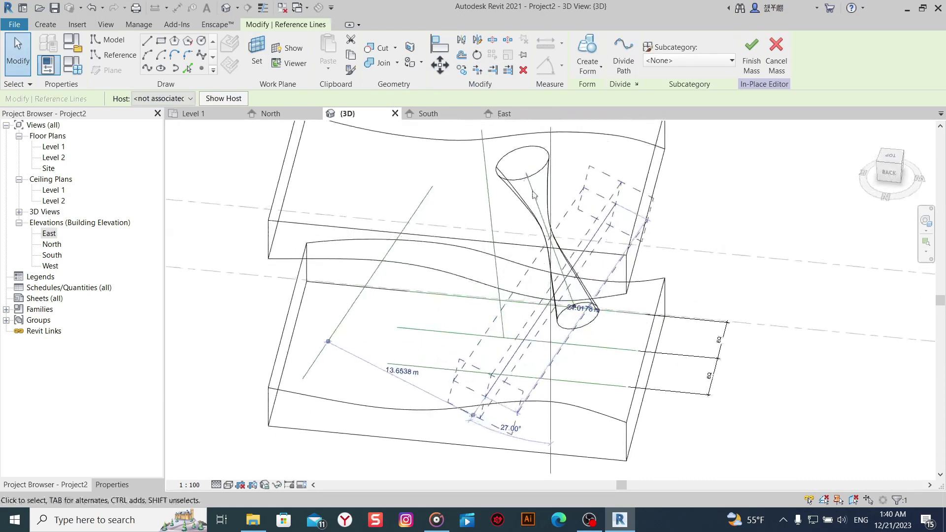
middle_click_drag(607, 302, 611, 267, "shift")
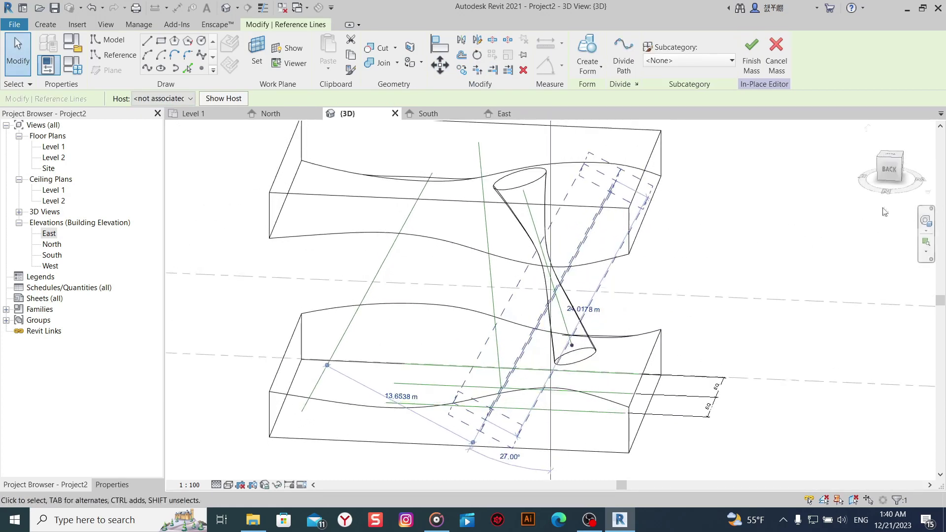
left_click(890, 169)
left_click(647, 277)
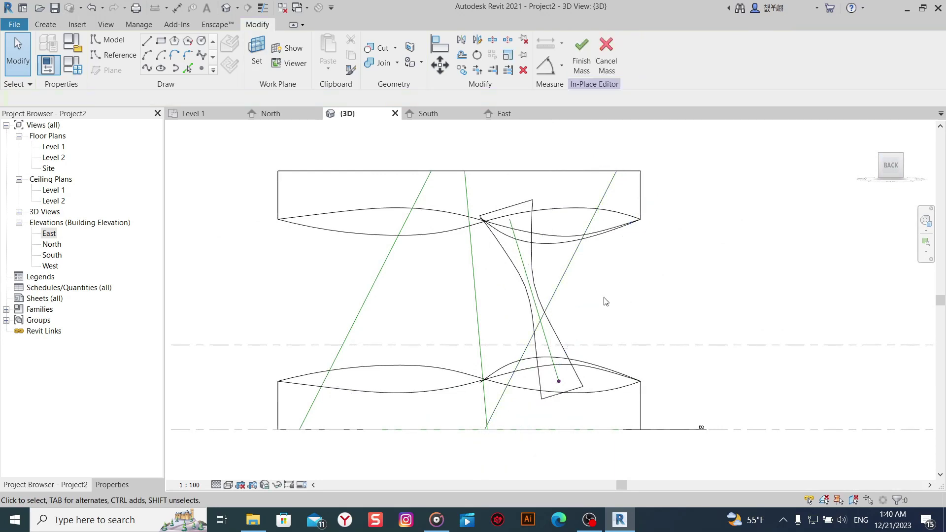
left_click(560, 277)
left_click(521, 72)
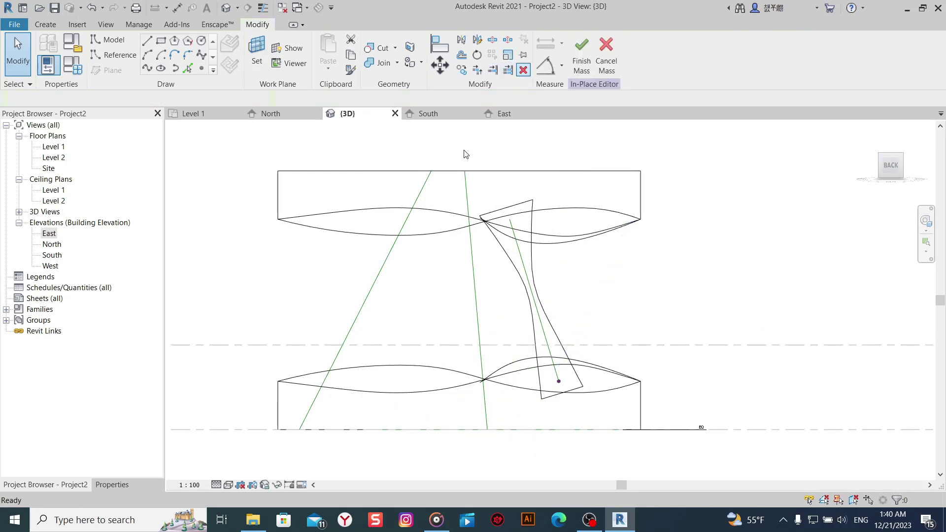
left_click(422, 193)
Mirror a copy of the slanted reference line across a picked vertical axis.
left_click(473, 43)
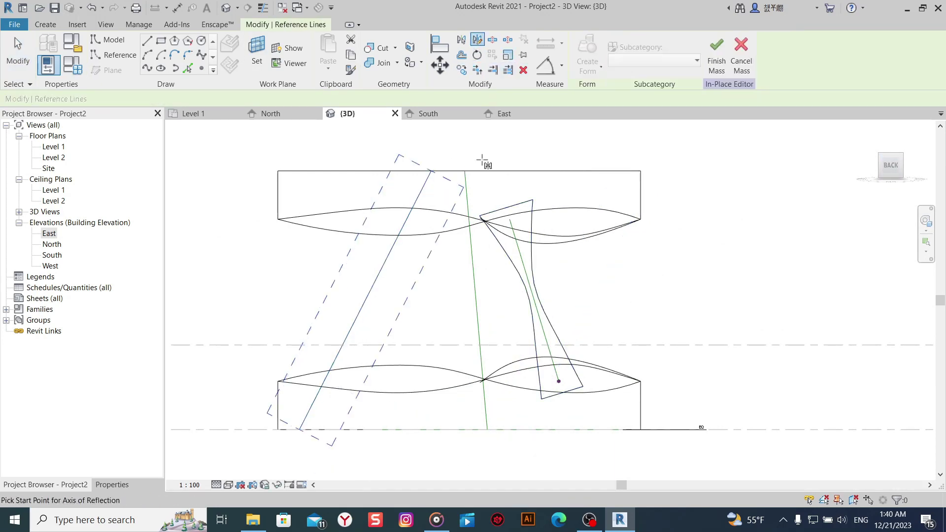
left_click(465, 170)
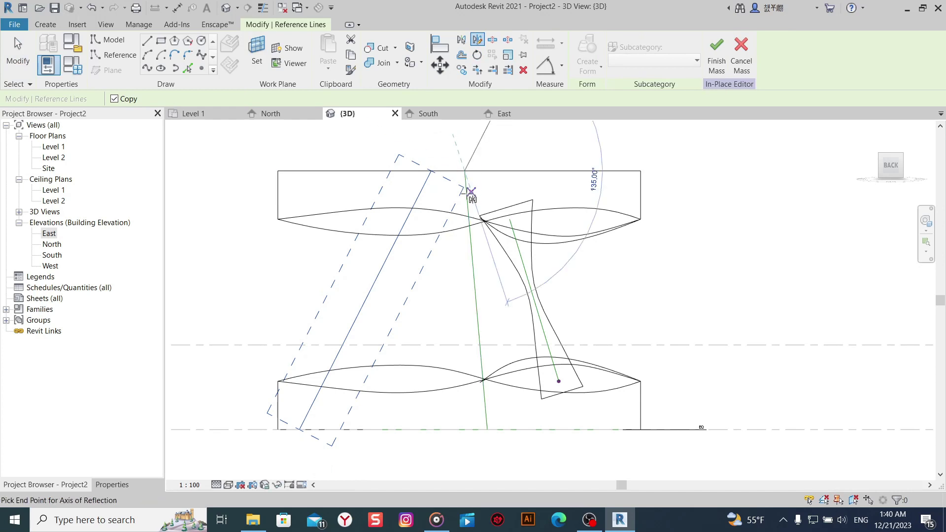
left_click(465, 222)
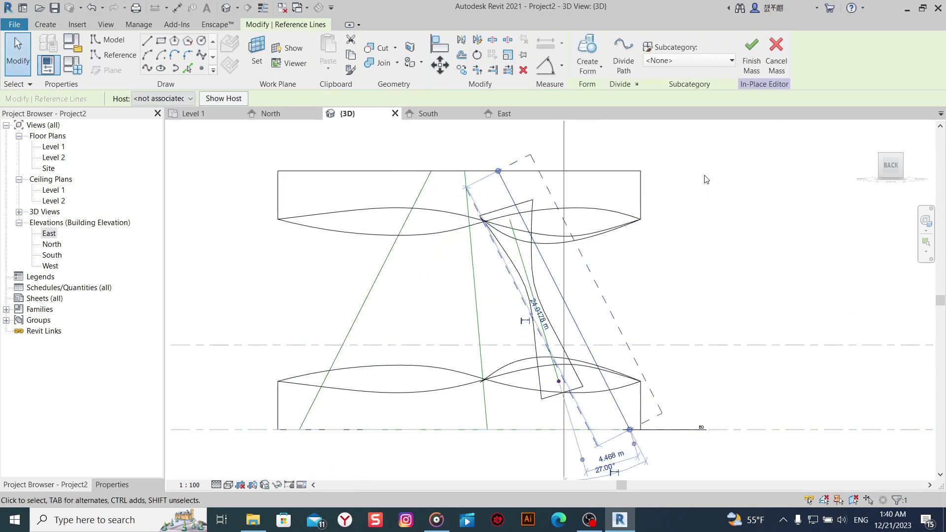
key("Escape")
mouse_move(691, 303)
middle_mouse_down("shift")
mouse_move(604, 380)
mouse_move(671, 350)
mouse_move(667, 294)
mouse_move(706, 315)
mouse_move(729, 281)
mouse_move(802, 312)
mouse_move(671, 397)
middle_mouse_up("shift")
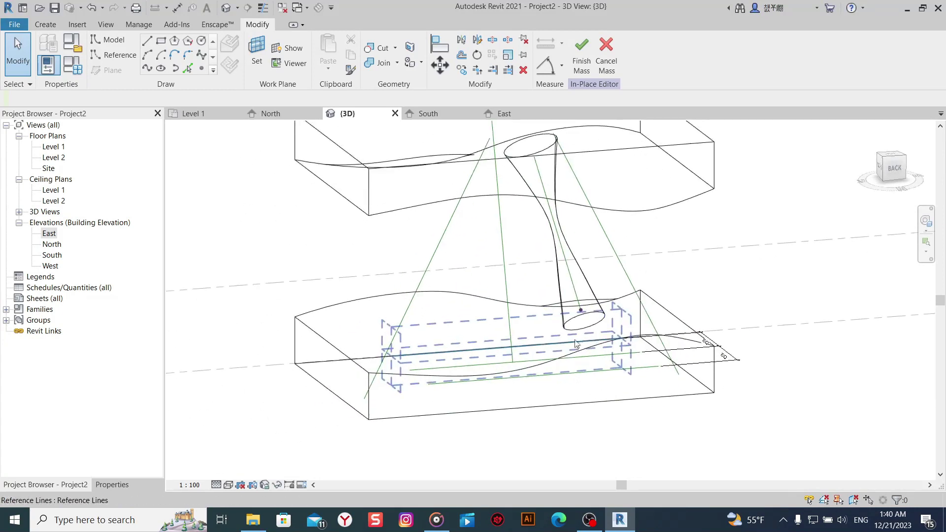
Place three reference points along the slanted line, from low to near the top slab.
left_click(202, 69)
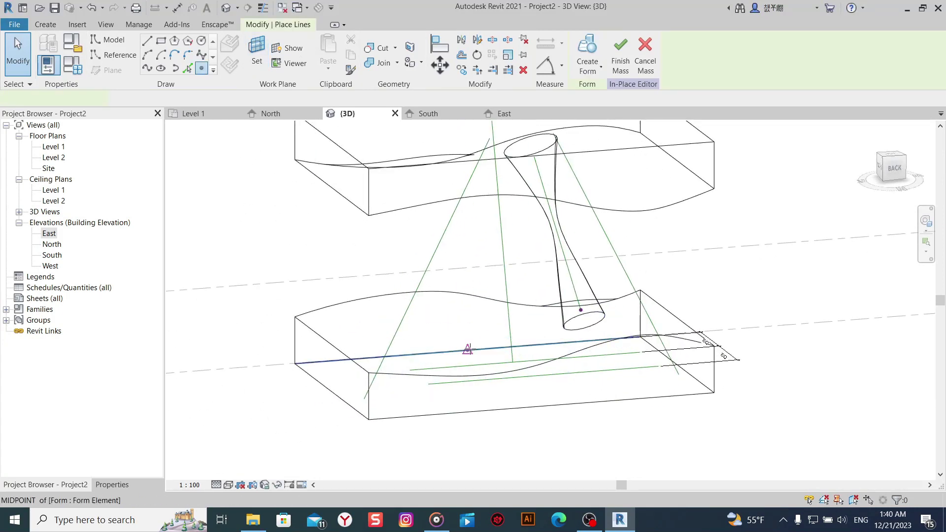
left_click(380, 366)
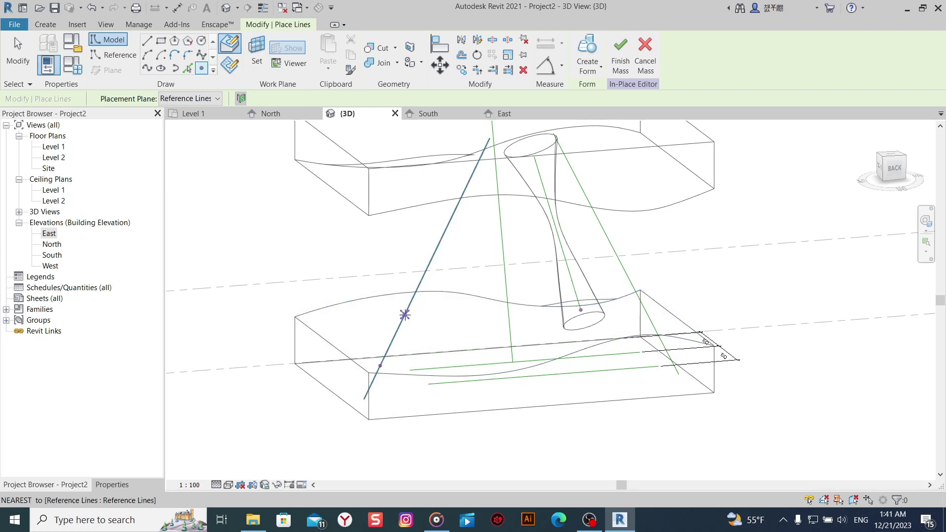
left_click(404, 314)
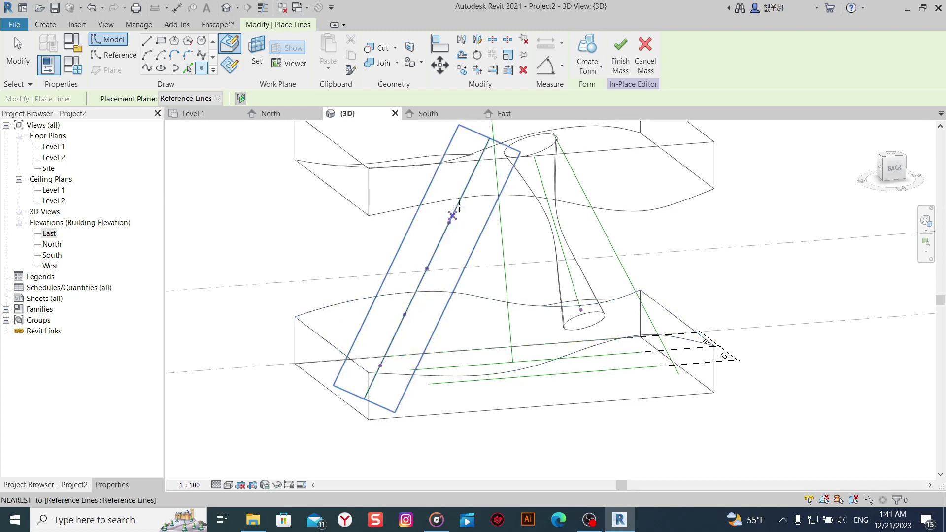
left_click(477, 164)
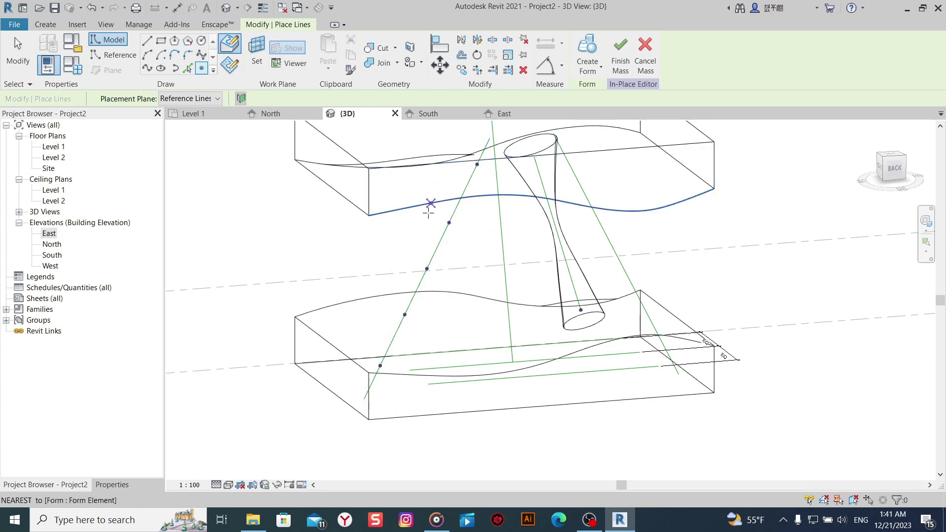
right_click(394, 235)
left_click(412, 249)
right_click(417, 241)
left_click(434, 248)
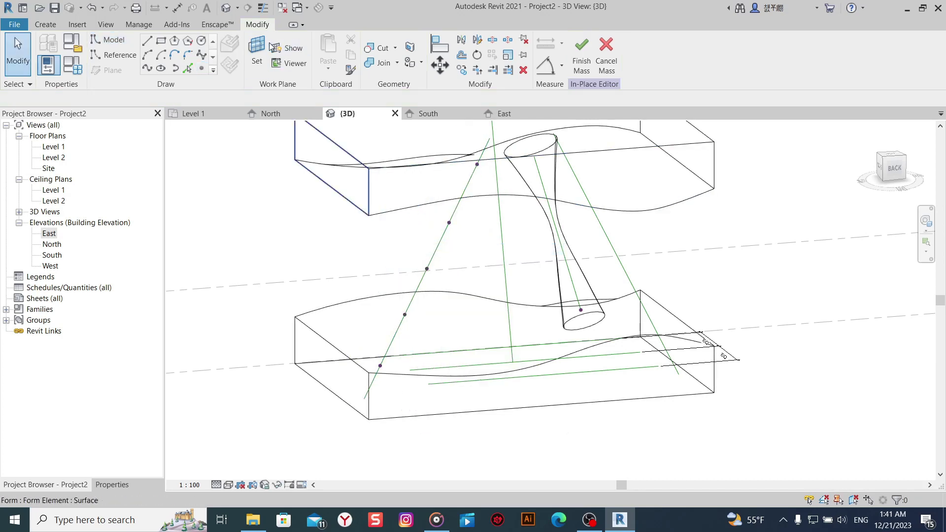
Set the work plane on the lowest reference point and start, then cancel, a circle there.
left_click(256, 54)
mouse_move(384, 430)
middle_mouse_down("shift")
mouse_move(392, 426)
mouse_move(370, 334)
middle_mouse_up("shift")
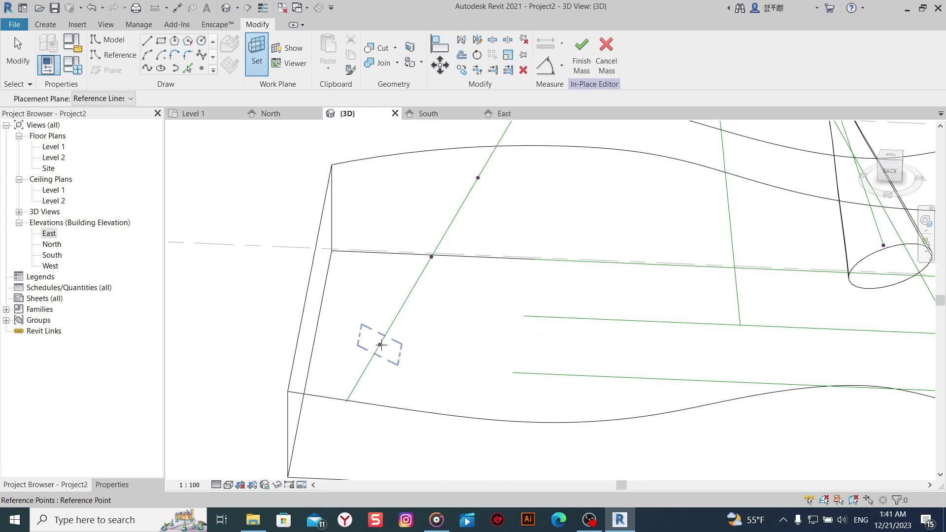
left_click(380, 344)
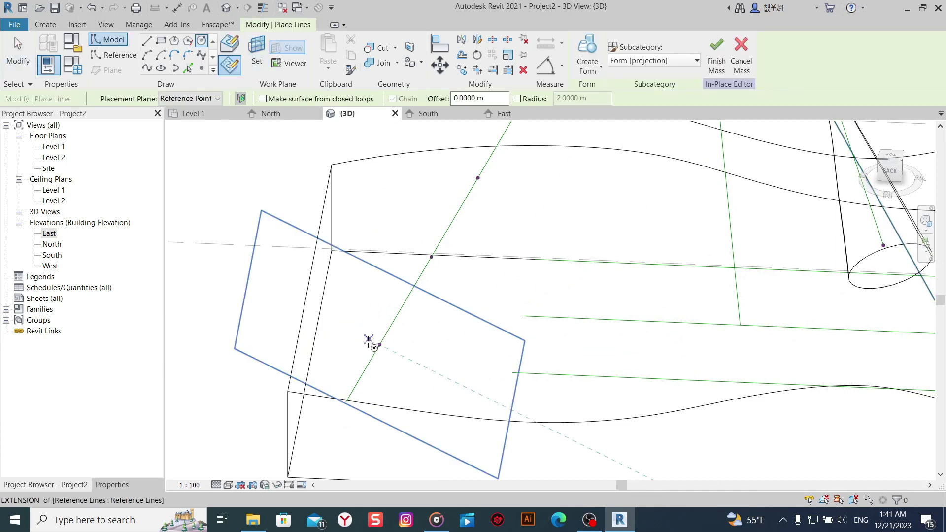
left_click(379, 344)
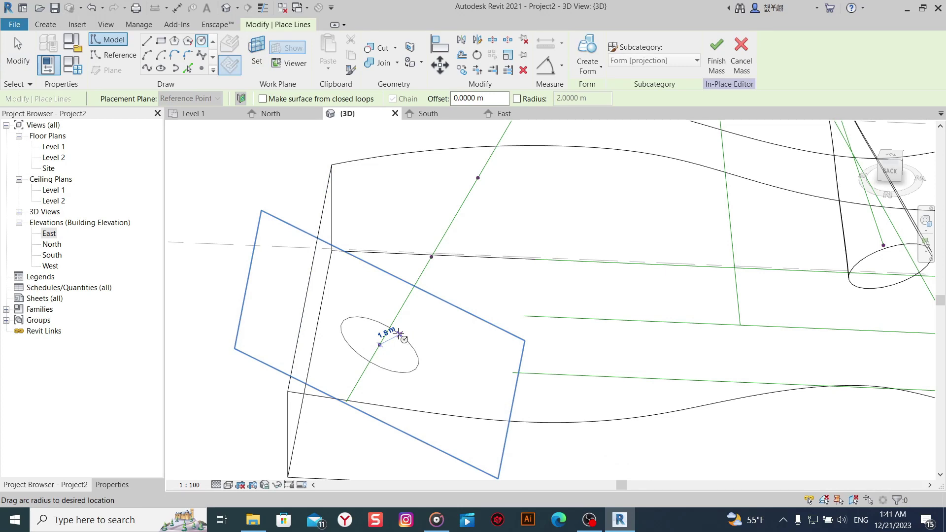
right_click(399, 225)
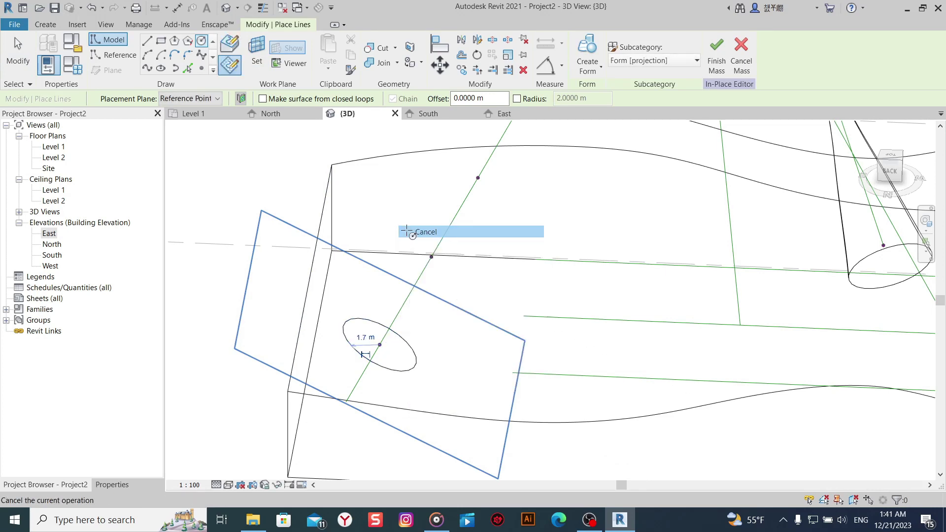
left_click(402, 232)
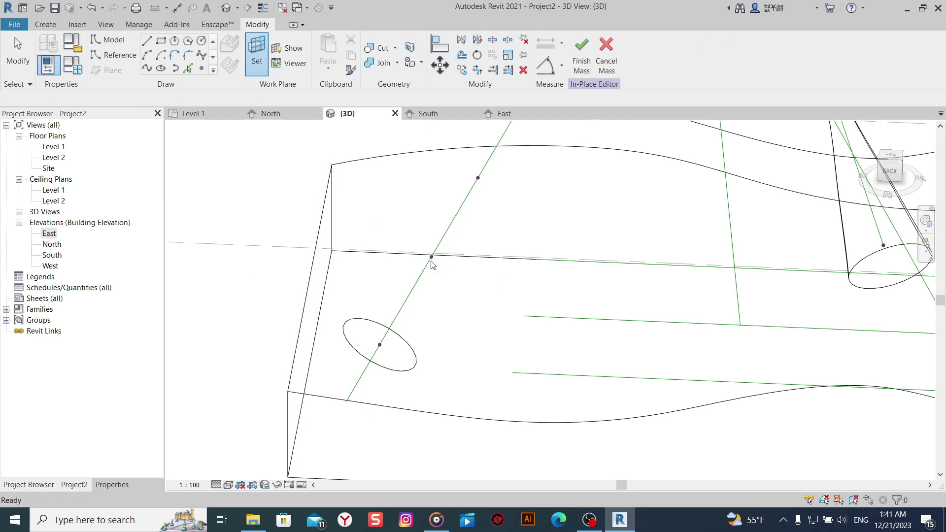
key("Return")
middle_click_drag(443, 293, 223, 80, "shift")
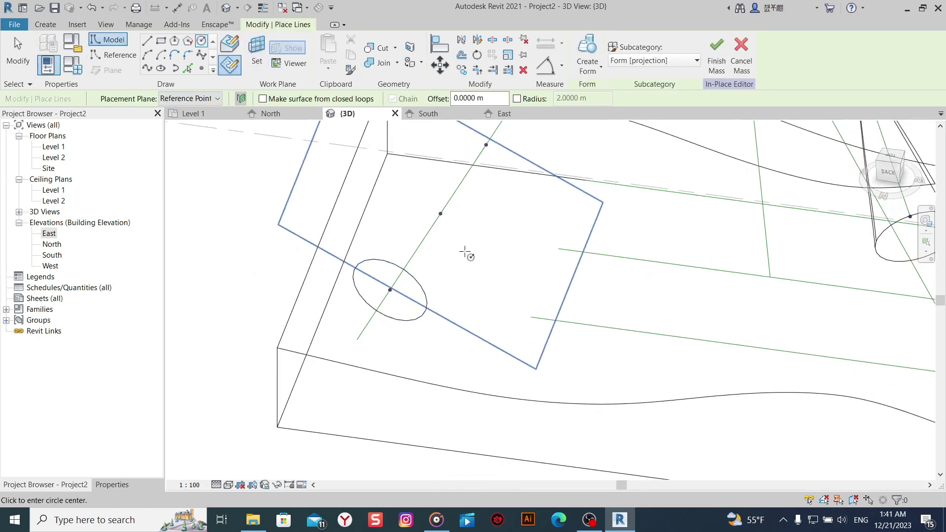
Draw a small circle of about 0.6 m radius at the line's middle point.
left_click(201, 44)
left_click(428, 238)
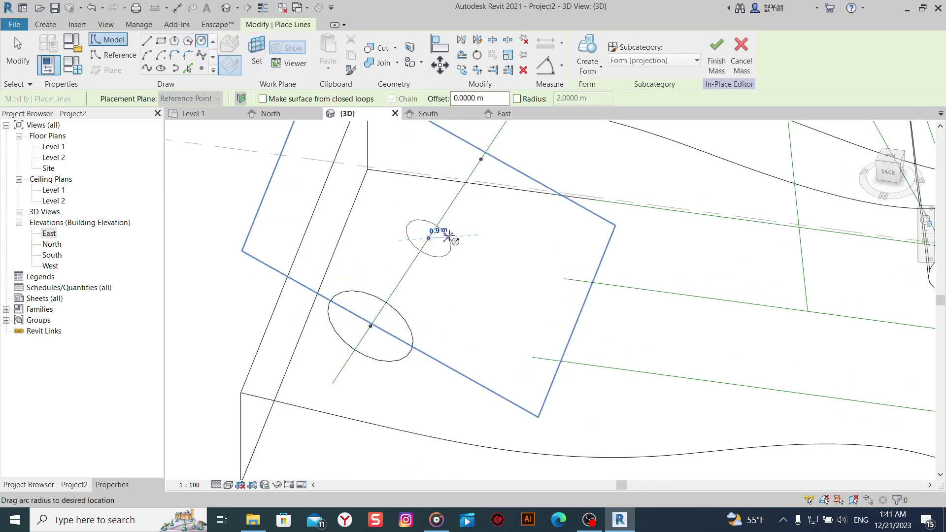
scroll(443, 239, "up", 3)
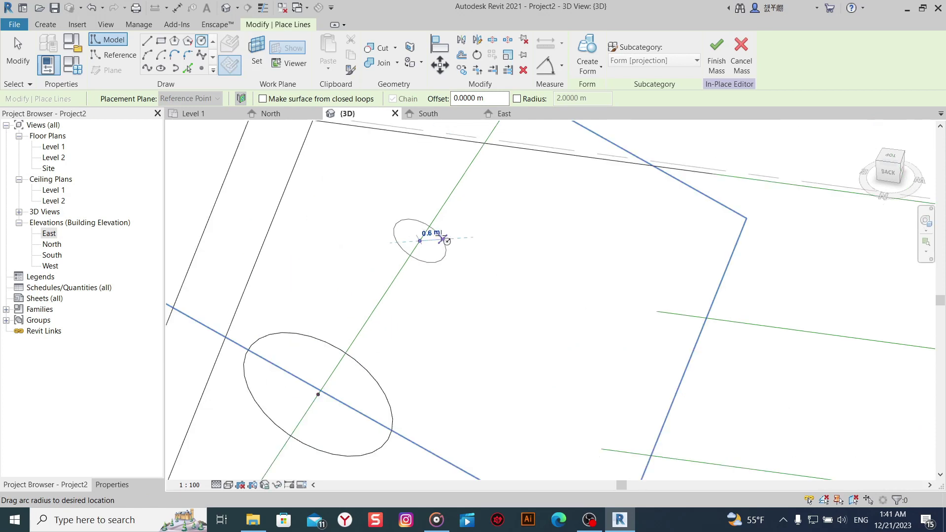
left_click(443, 239)
middle_click_drag(443, 239, 423, 338)
scroll(444, 323, "down", 2)
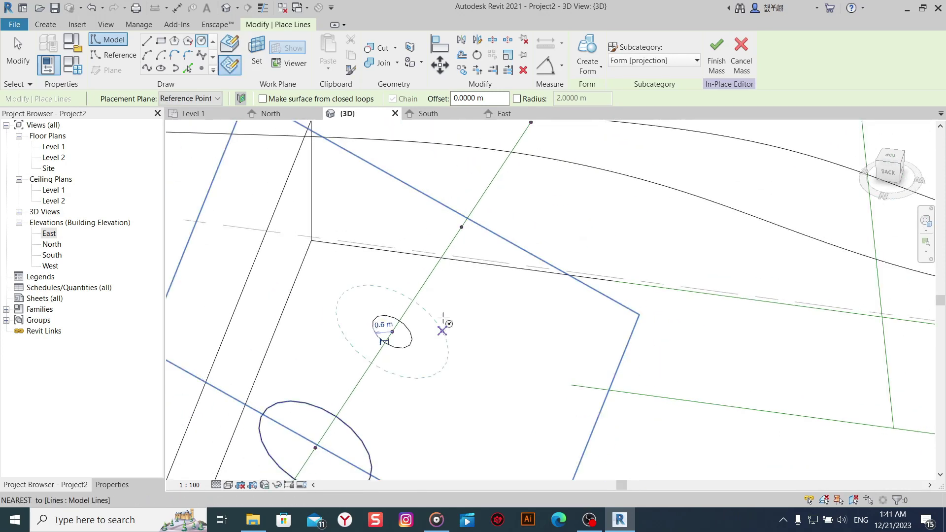
On the next point's work plane, draw a circle of about 1.3 m radius and another higher up.
left_click(263, 55)
left_click(485, 229)
scroll(482, 264, "down", 1)
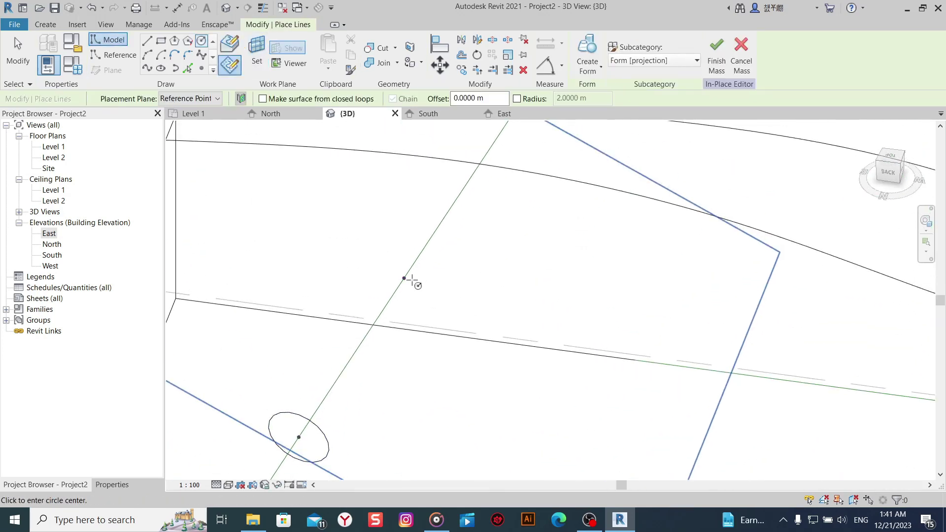
left_click(404, 278)
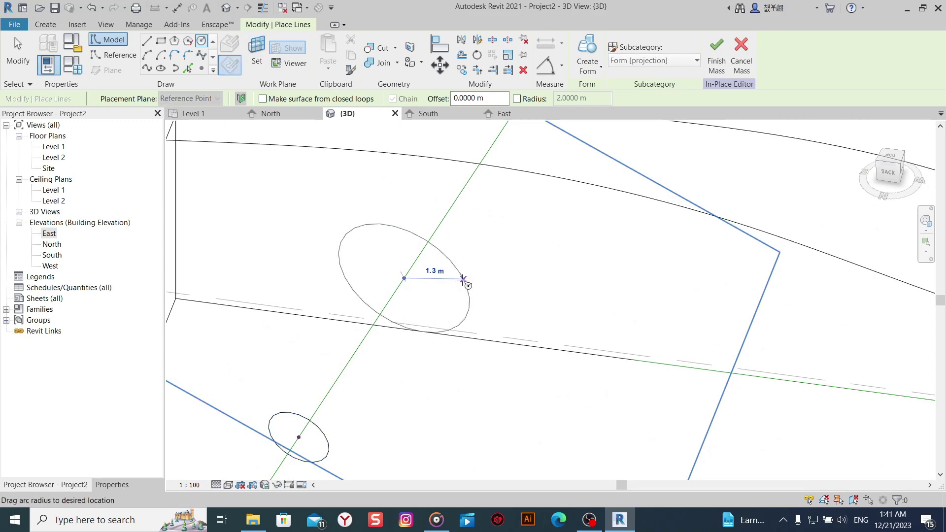
left_click(463, 280)
mouse_move(497, 247)
middle_mouse_down()
mouse_move(477, 286)
mouse_move(396, 331)
middle_mouse_up()
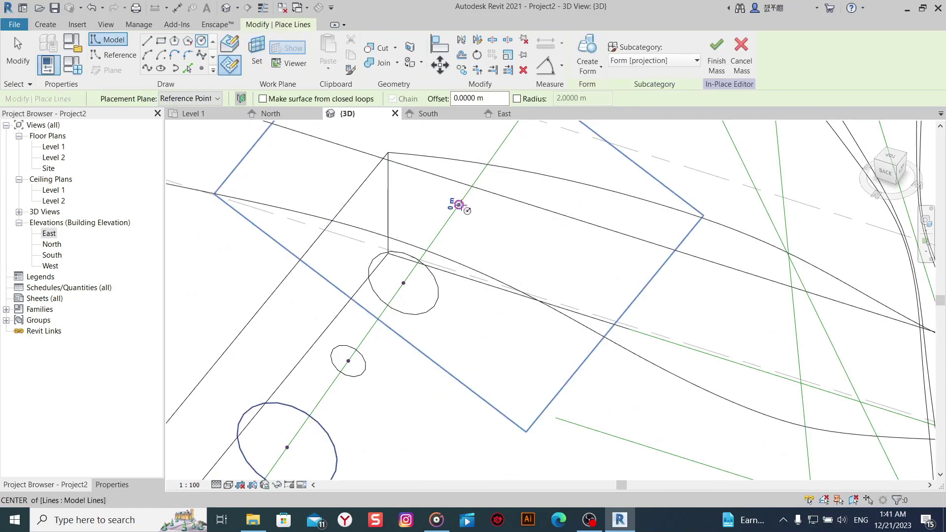
left_click(458, 205)
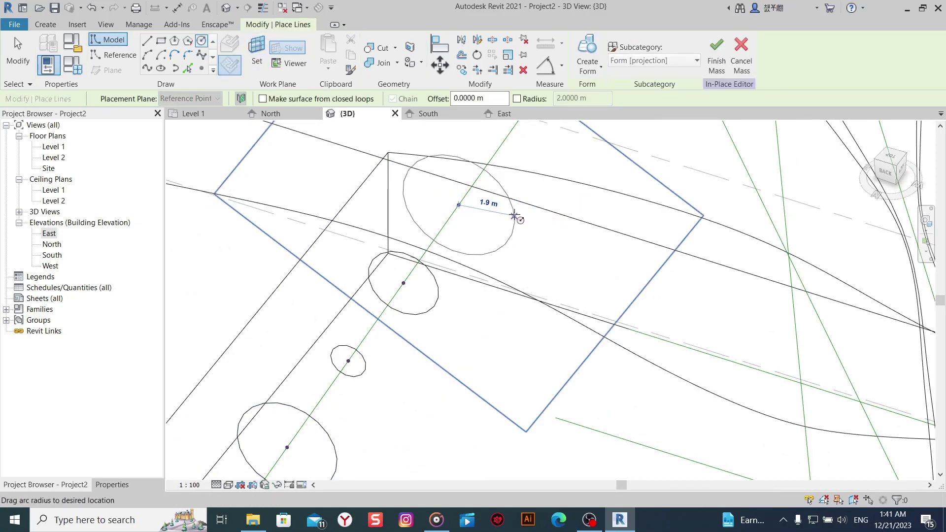
right_click(310, 241)
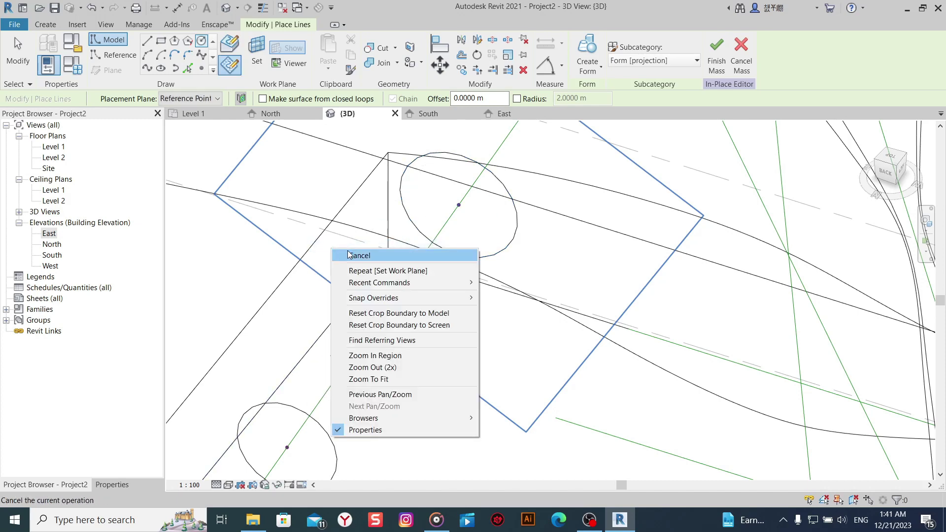
left_click(331, 249)
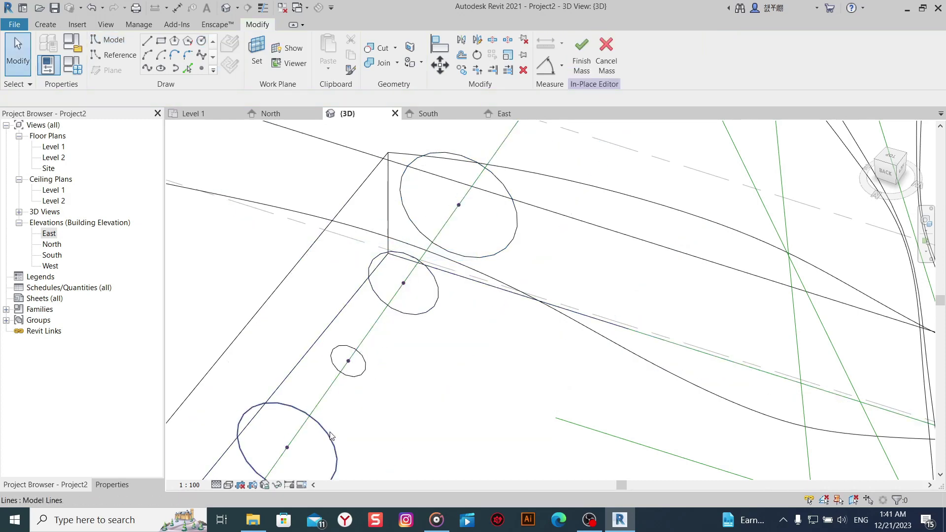
Draw a large circle on a work plane set at the top point of the line.
mouse_move(447, 321)
middle_mouse_down("shift")
mouse_move(441, 368)
mouse_move(451, 310)
middle_mouse_up("shift")
left_click(447, 304)
middle_click_drag(418, 358, 386, 411)
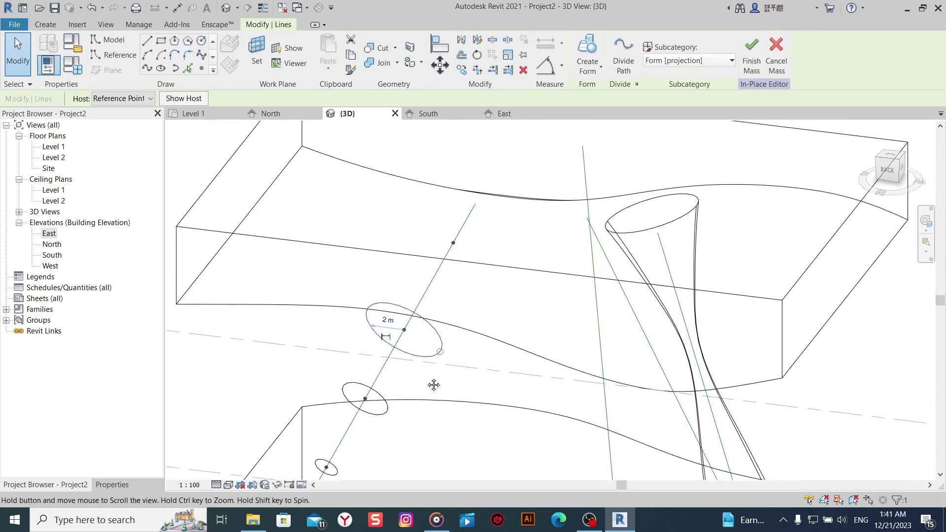
key("Escape")
left_click(256, 50)
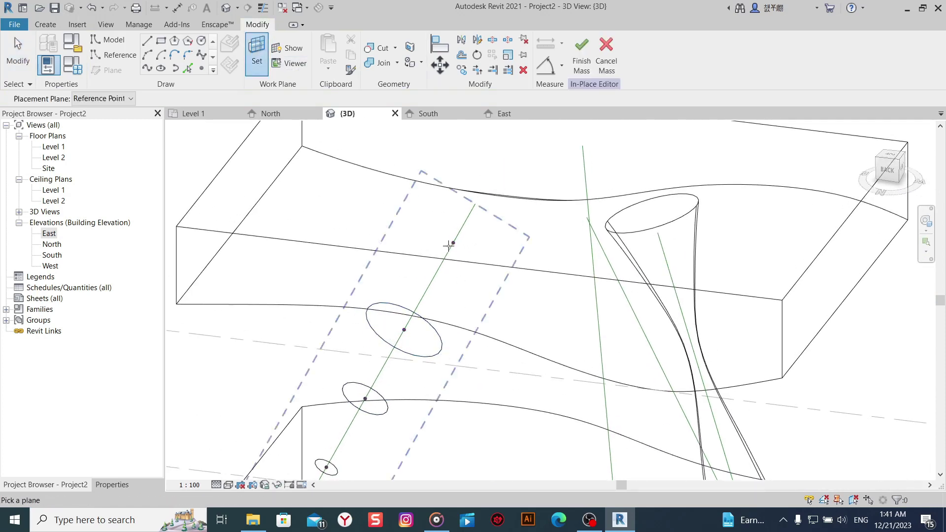
left_click(459, 243)
left_click(201, 40)
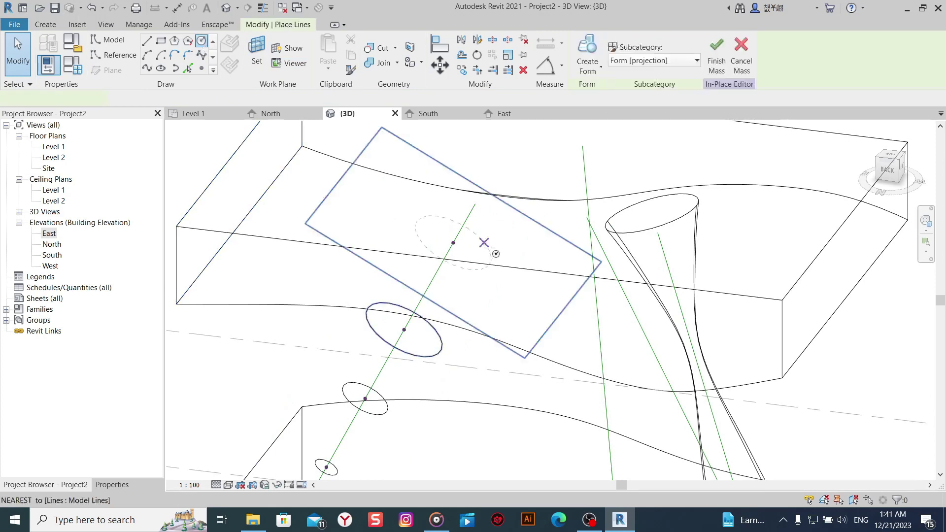
left_click(453, 242)
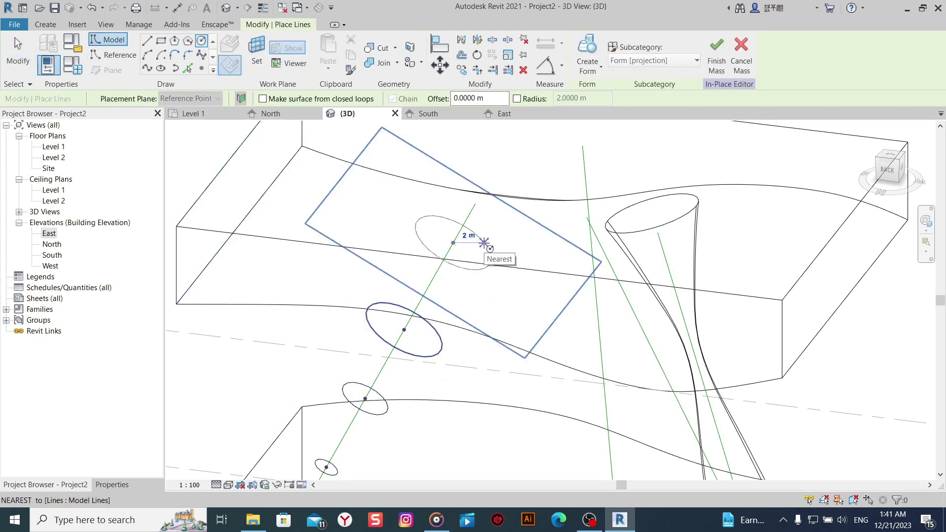
left_click(515, 251)
right_click(300, 198)
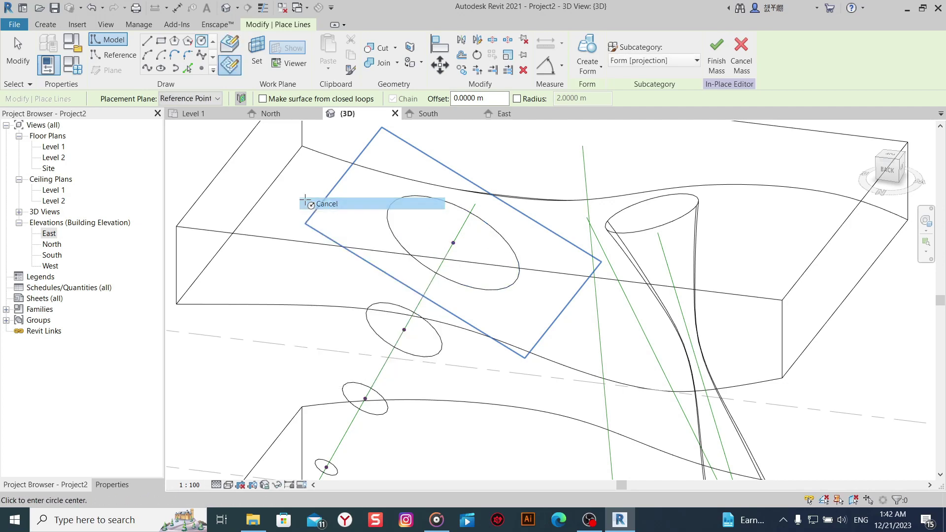
left_click(307, 203)
Ctrl-select all five circles, from the top one down to the lowest.
left_click(427, 262)
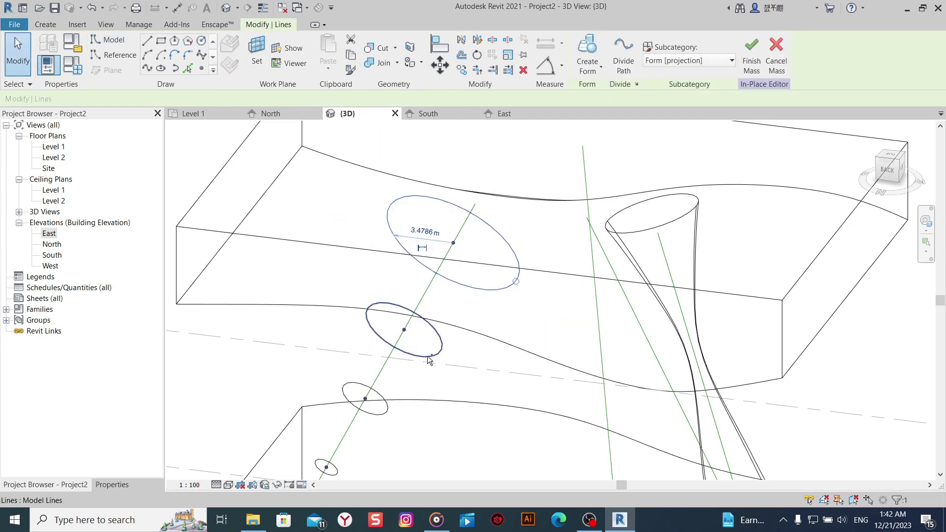
middle_click_drag(370, 416, 443, 314)
left_click(444, 313, "ctrl")
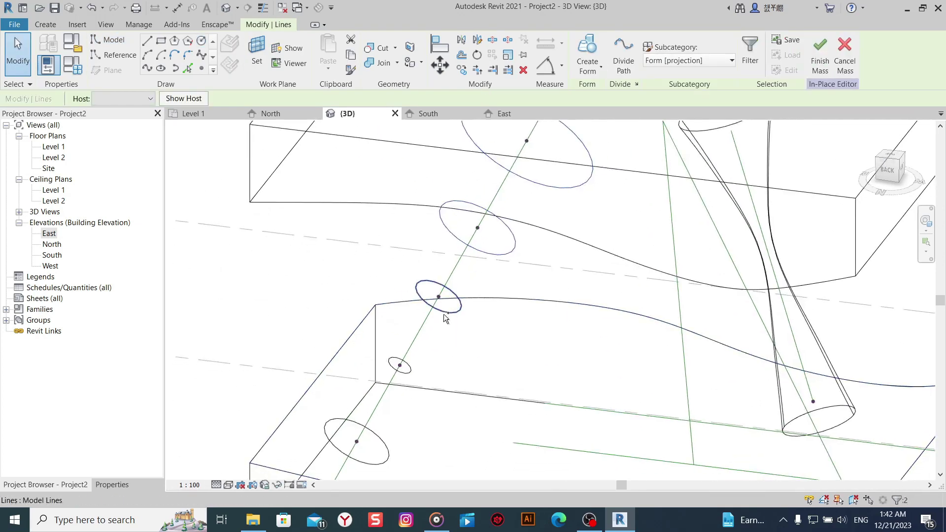
left_click(407, 380, "ctrl")
left_click(383, 460, "ctrl")
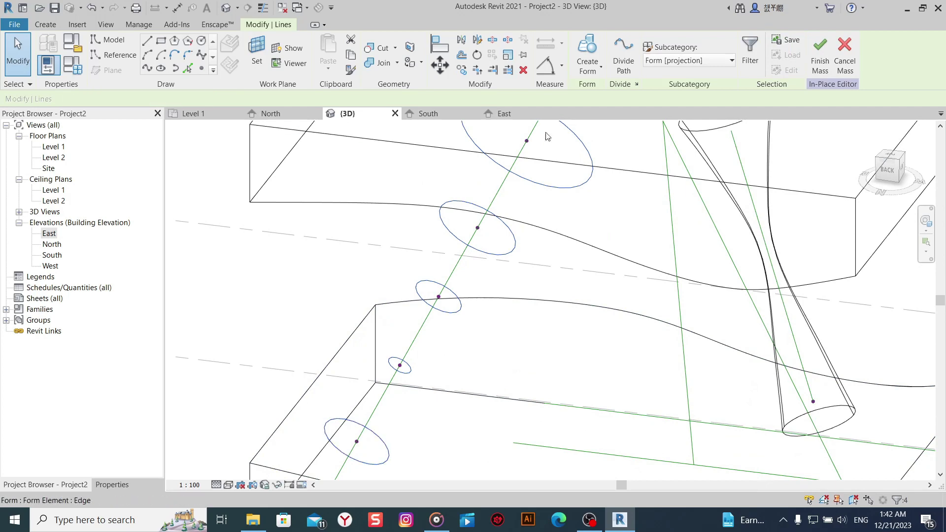
Loft the selected circles into a solid slanted column and inspect its top edge.
left_click(582, 47)
scroll(478, 345, "down", 3)
mouse_move(478, 338)
middle_mouse_down("shift")
mouse_move(515, 265)
mouse_move(503, 353)
middle_mouse_up("shift")
left_click(538, 229)
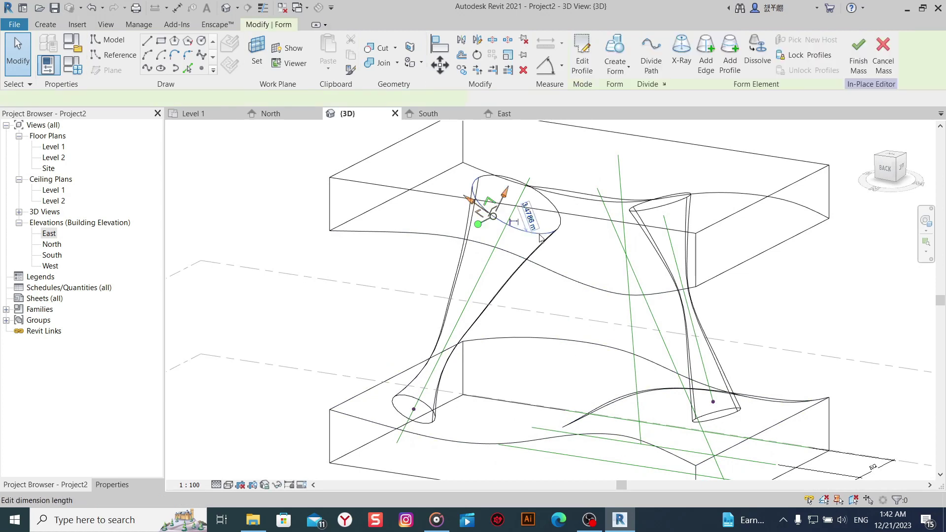
scroll(512, 305, "up", 2)
scroll(496, 280, "up", 1)
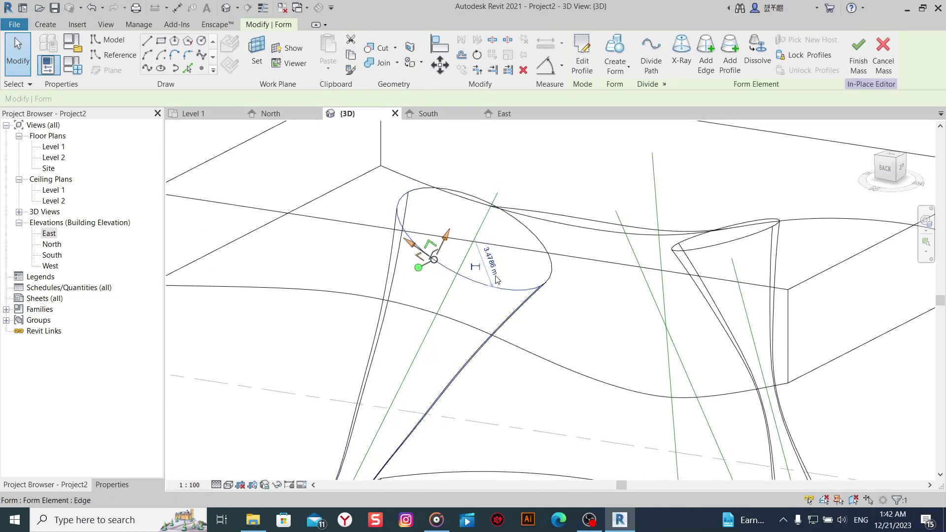
left_click(575, 274)
key("Escape")
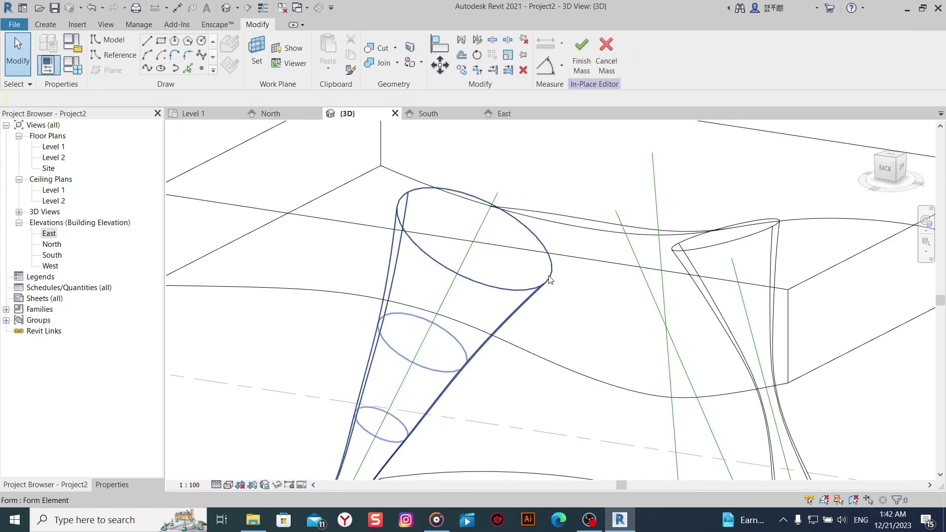
Set the column's top ellipse profile radius to 2 m.
left_click(550, 280)
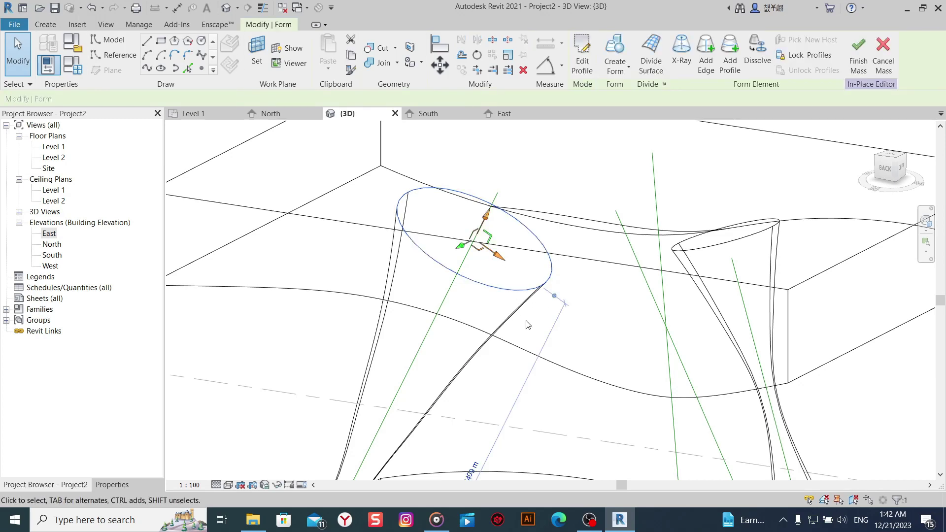
left_click(572, 315)
left_click(509, 291)
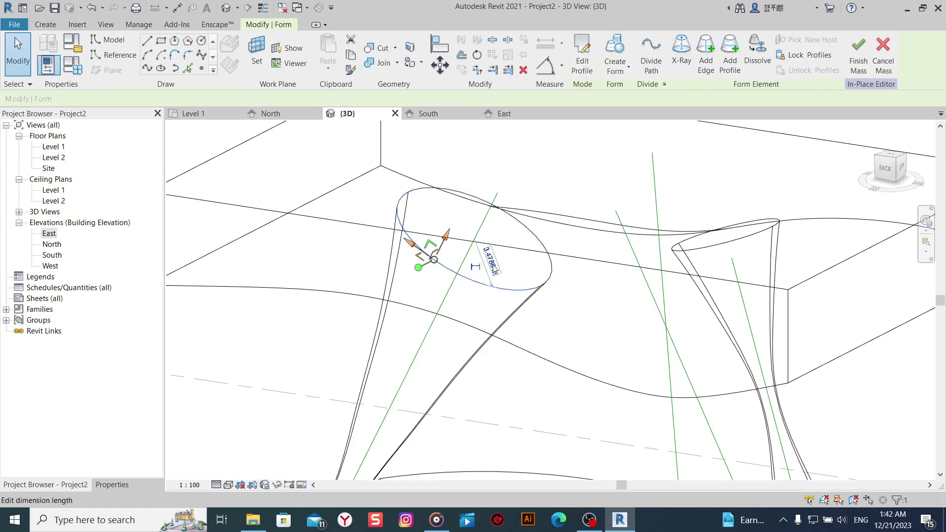
left_click(492, 269)
type("2")
key("Return")
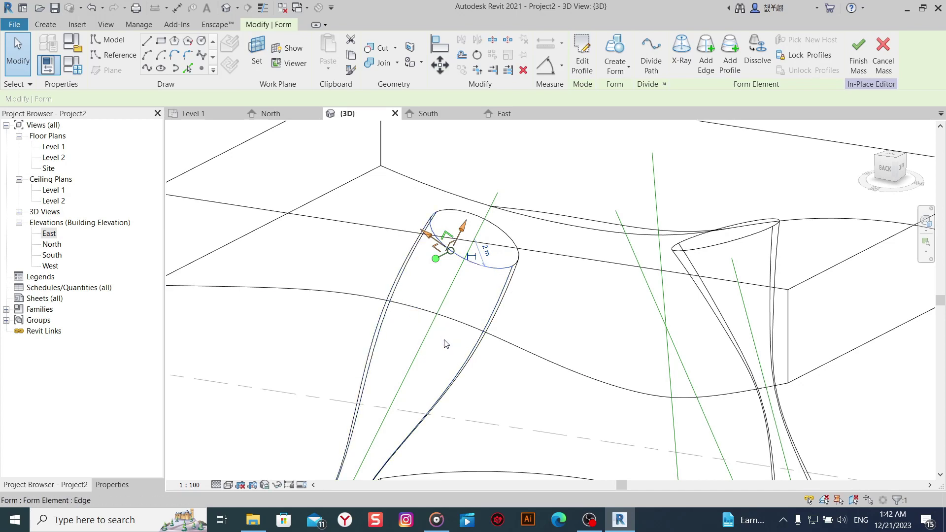
Reduce the middle profile radius to 1 m and the lower profile to 0.5 m.
left_click(456, 343)
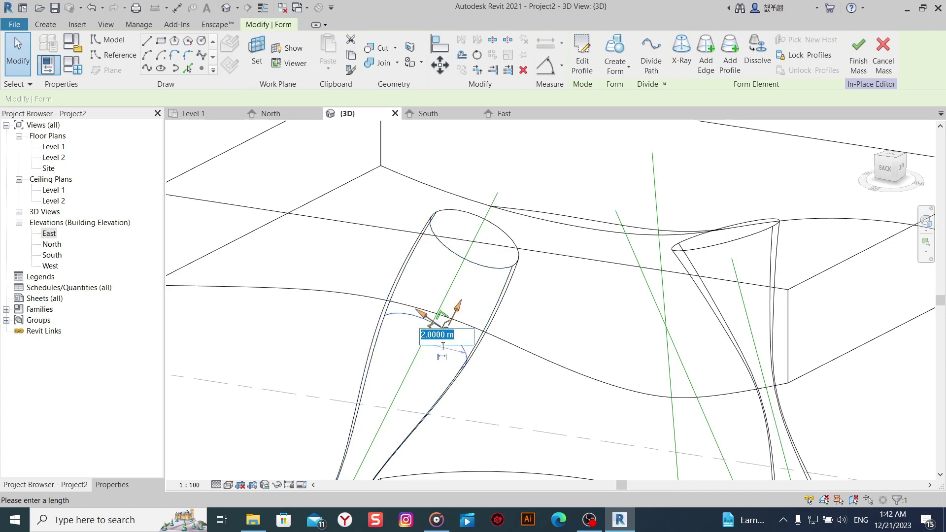
type("1")
key("Return")
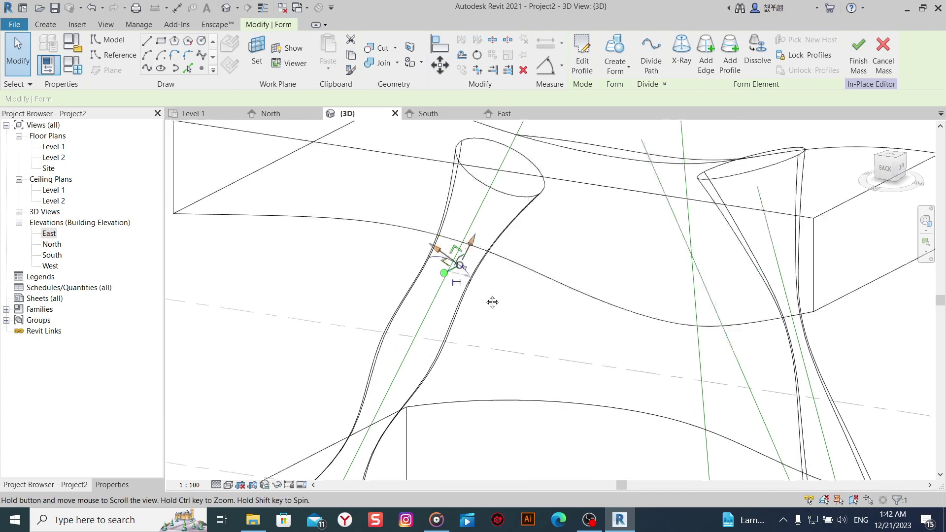
middle_click_drag(452, 370, 446, 304)
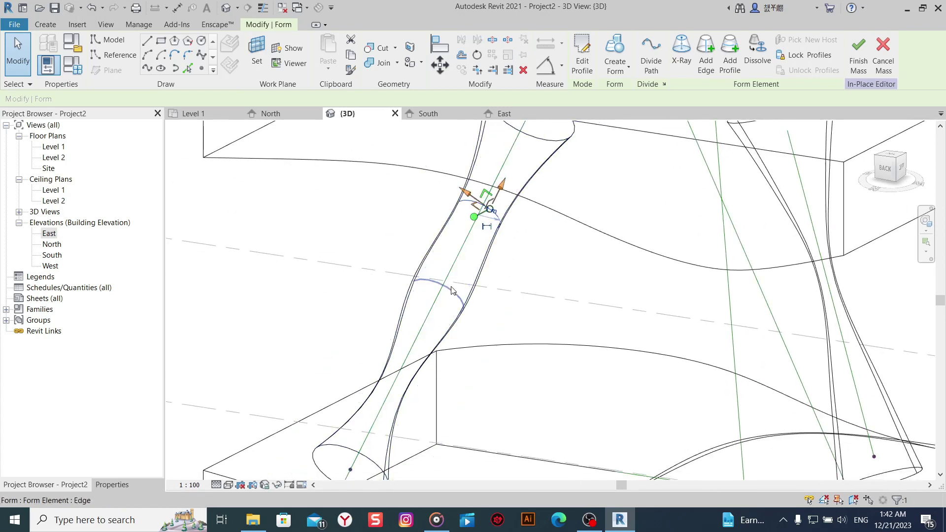
left_click(451, 290)
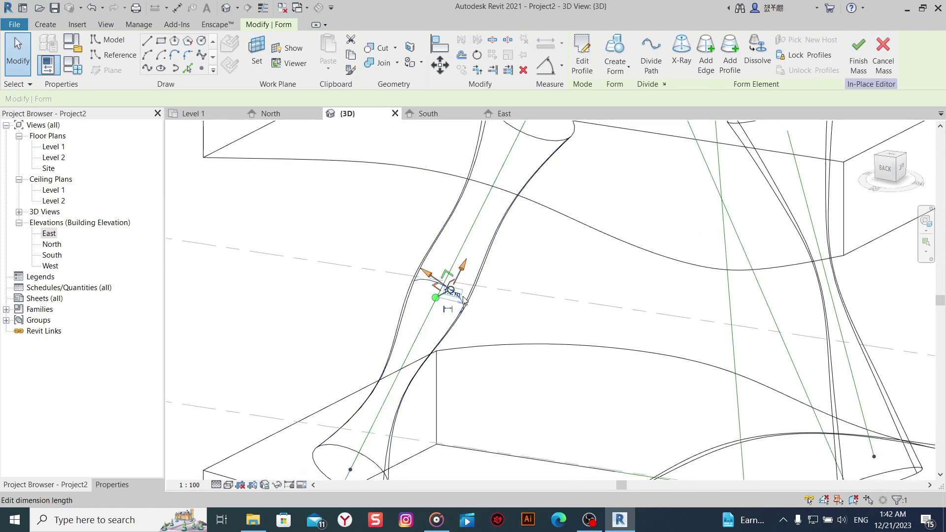
left_click(463, 300)
type("0.5")
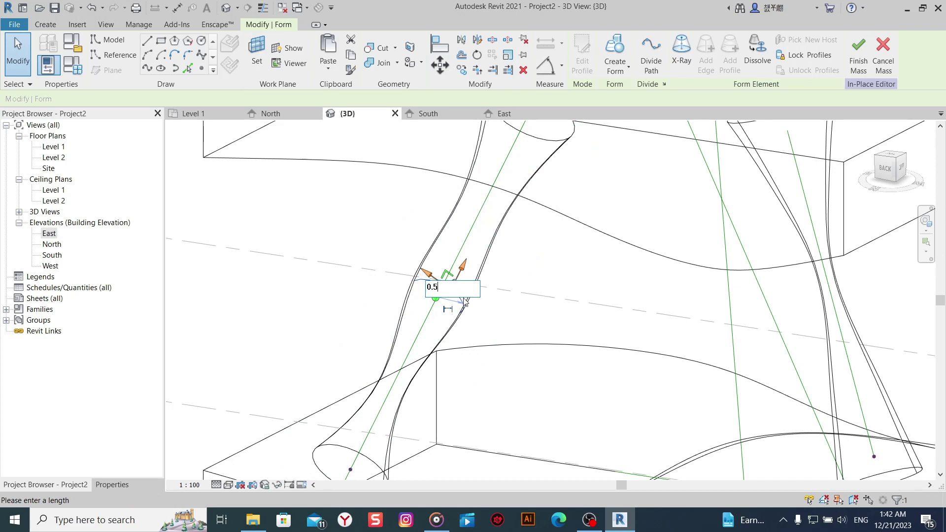
key("Return")
Shrink the column's waist profile radius to 0.2 m.
scroll(472, 298, "down", 2)
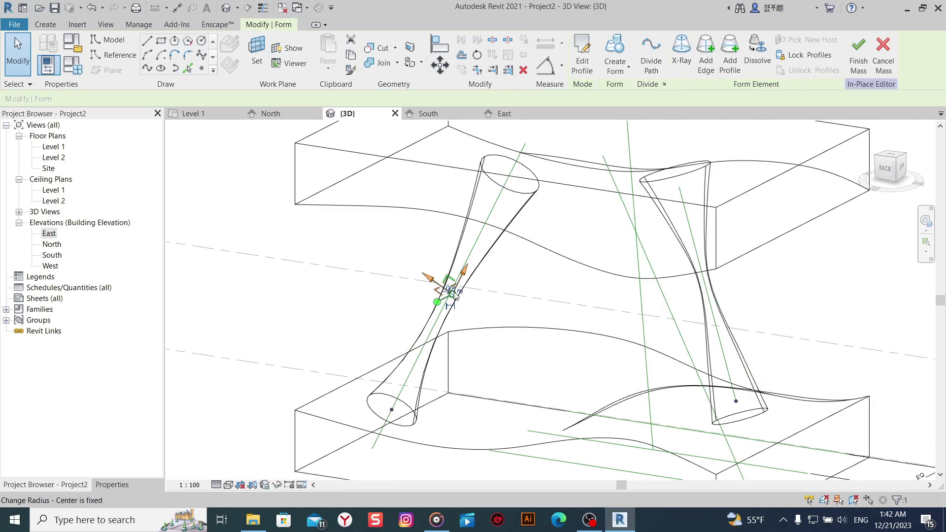
scroll(459, 291, "up", 3)
key("Escape")
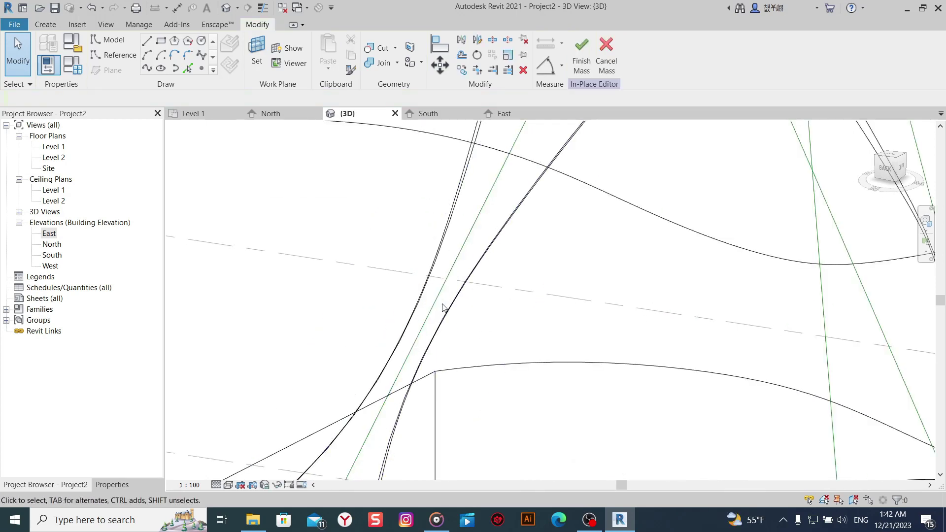
left_click(439, 311)
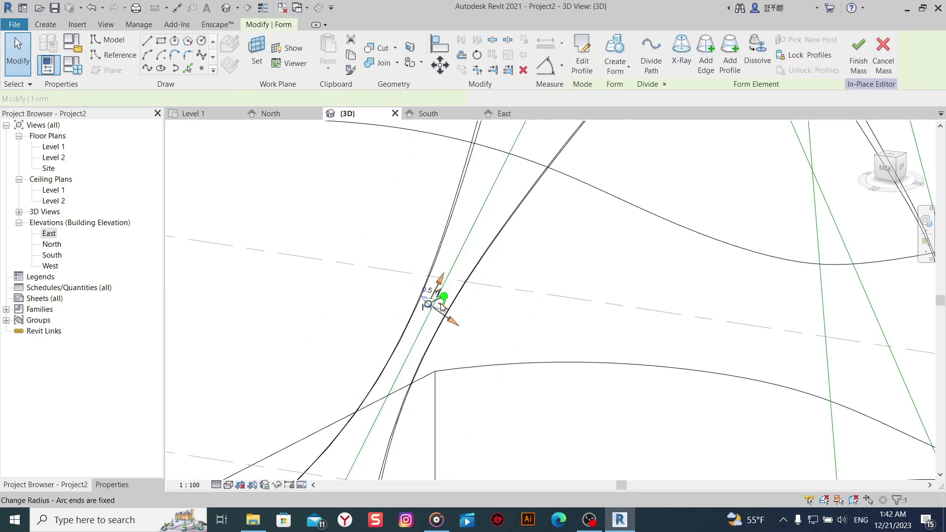
scroll(434, 305, "up", 3)
left_click(415, 301)
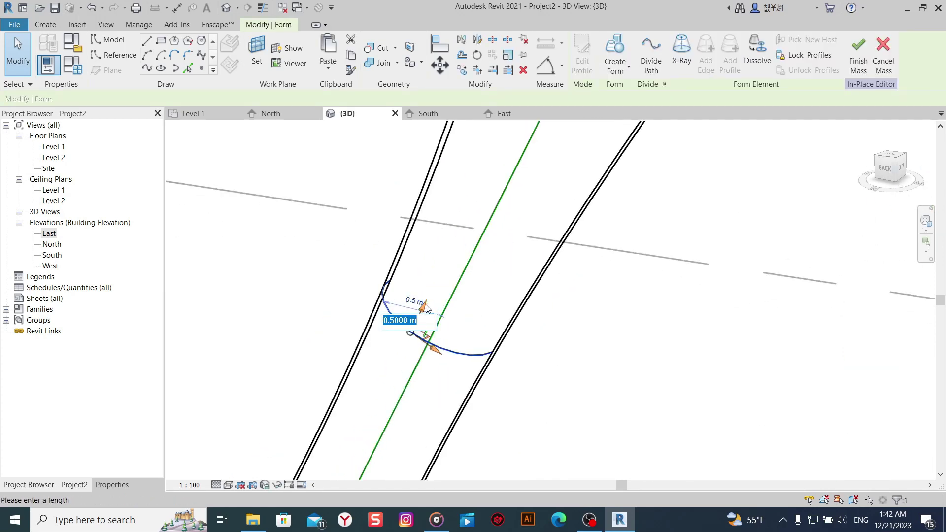
key("Return")
Enter a radius value of 5 for the column's upper arc profile.
scroll(516, 251, "down", 5)
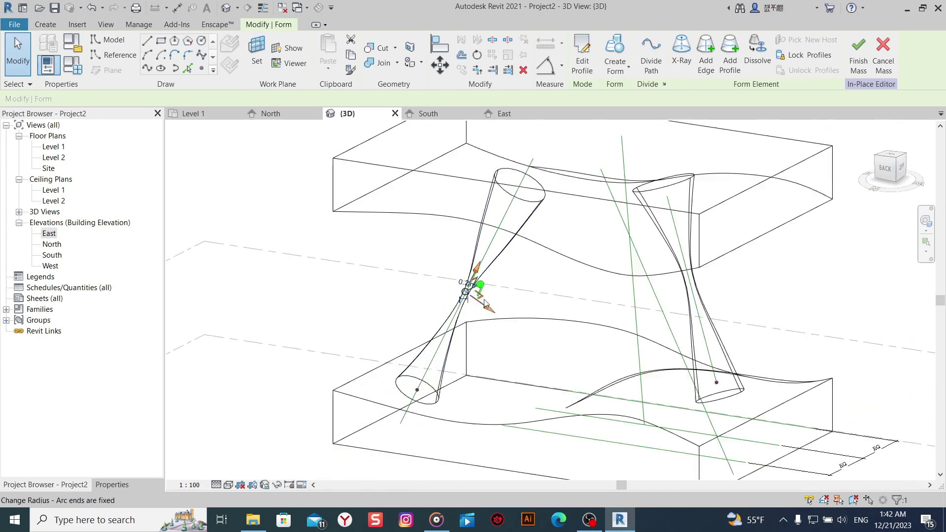
scroll(516, 251, "up", 3)
middle_click_drag(515, 251, 490, 338)
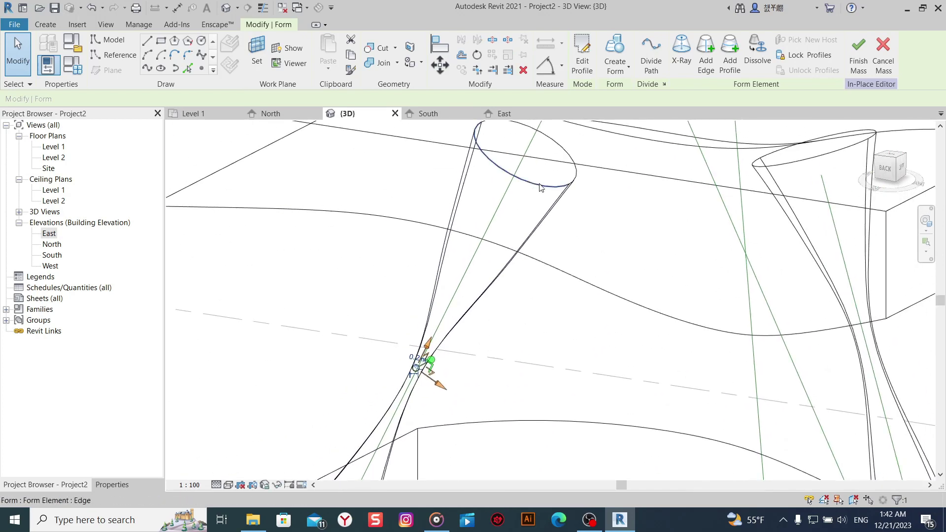
left_click(480, 269)
scroll(475, 277, "up", 3)
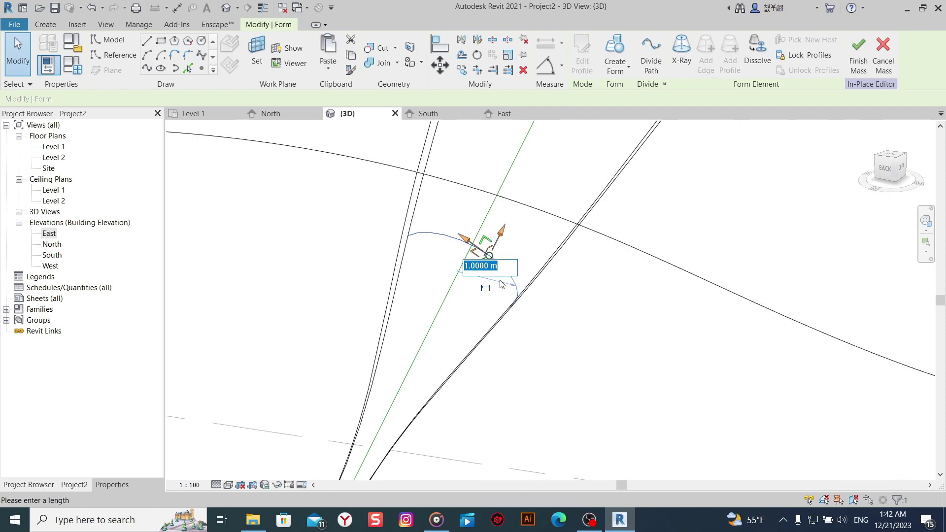
type("5")
key("Return")
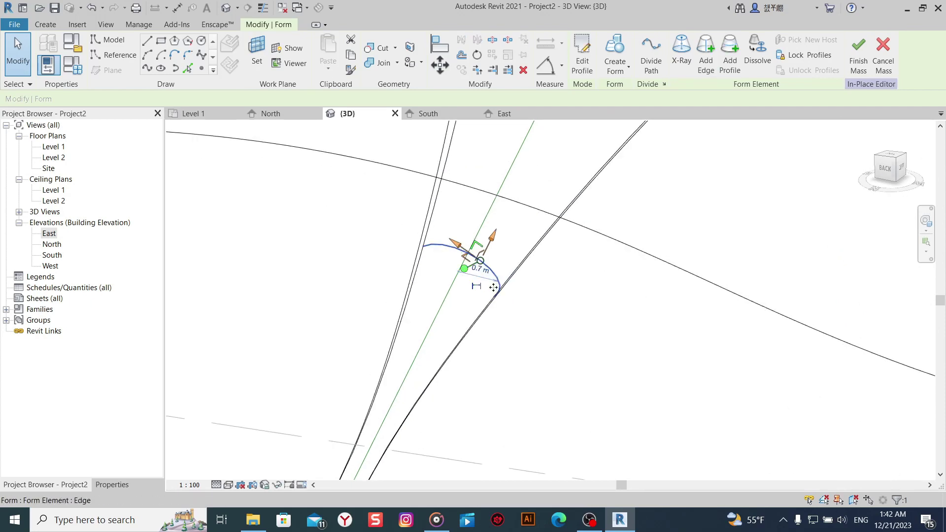
scroll(520, 361, "down", 5)
key("Escape")
Try selecting the left column's base circle edge and cone-shaped form.
scroll(522, 335, "up", 2)
scroll(454, 390, "up", 2)
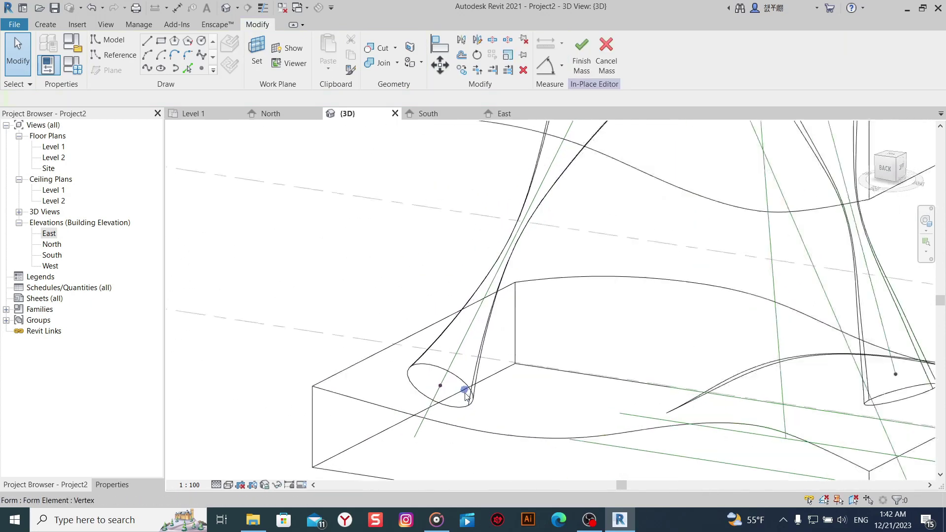
scroll(445, 416, "up", 2)
left_click(444, 416)
key("Escape")
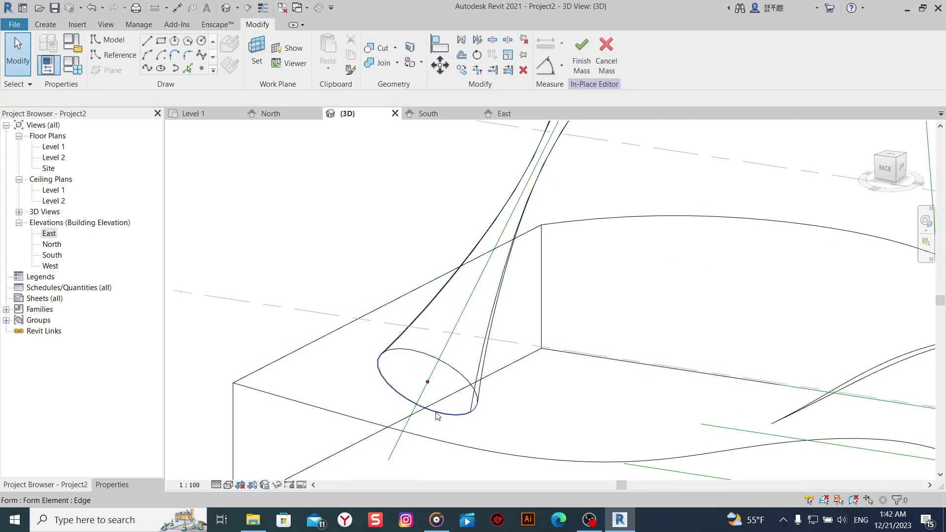
left_click(436, 414)
key("Escape")
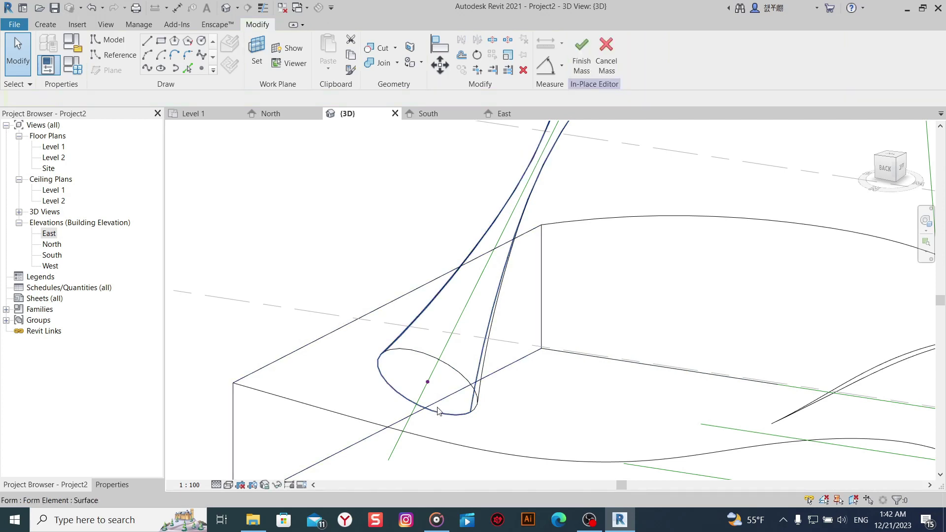
Reselect the base ellipse edge, then orbit out to view the whole mass.
left_click(438, 412)
scroll(438, 404, "up", 3)
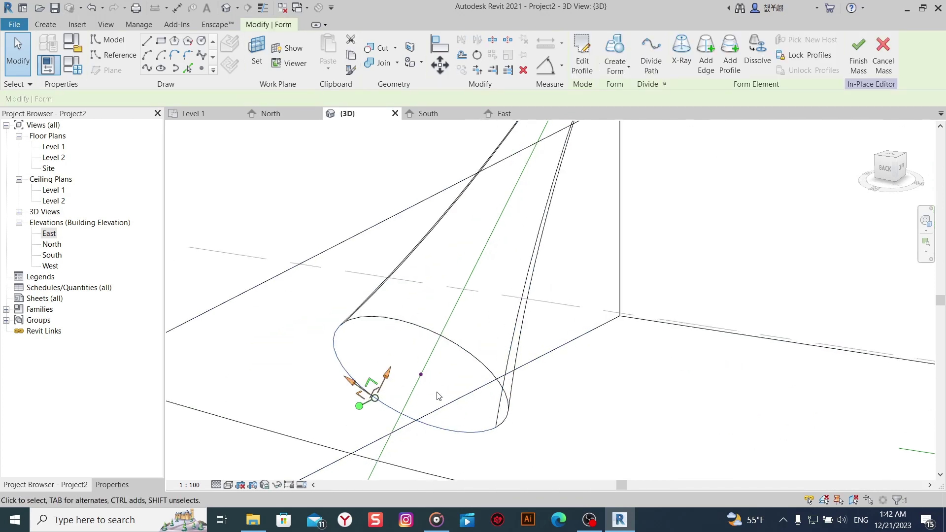
left_click(464, 352)
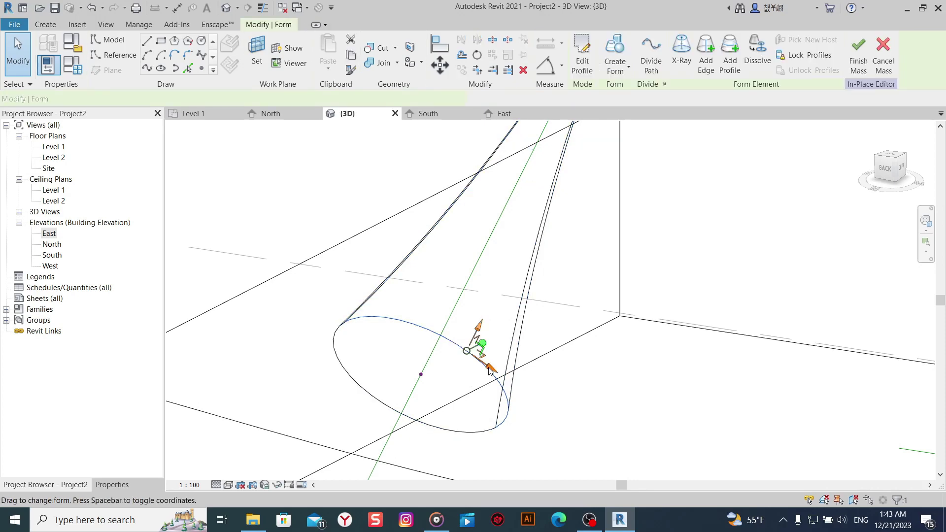
key("Escape")
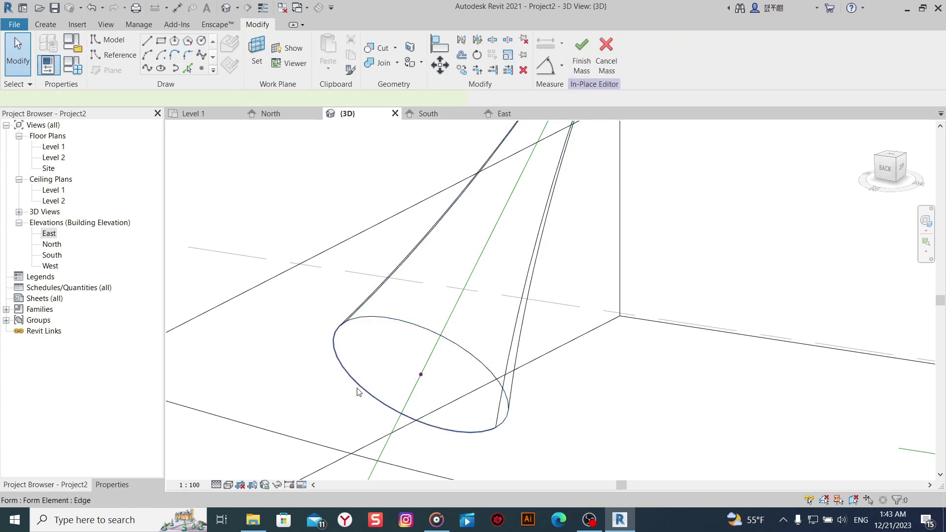
left_click(359, 391)
mouse_move(358, 392)
middle_mouse_down("shift")
mouse_move(488, 364)
mouse_move(490, 338)
middle_mouse_up("shift")
key("Escape")
mouse_move(522, 278)
middle_mouse_down("shift")
mouse_move(563, 249)
mouse_move(528, 345)
mouse_move(413, 372)
middle_mouse_up("shift")
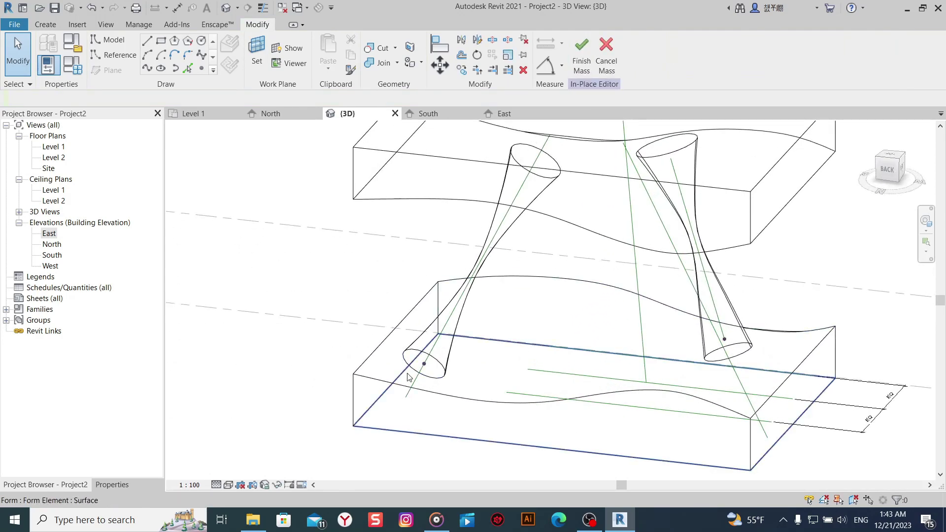
Switch to Shaded and delete the right column's green reference line.
left_click(229, 484)
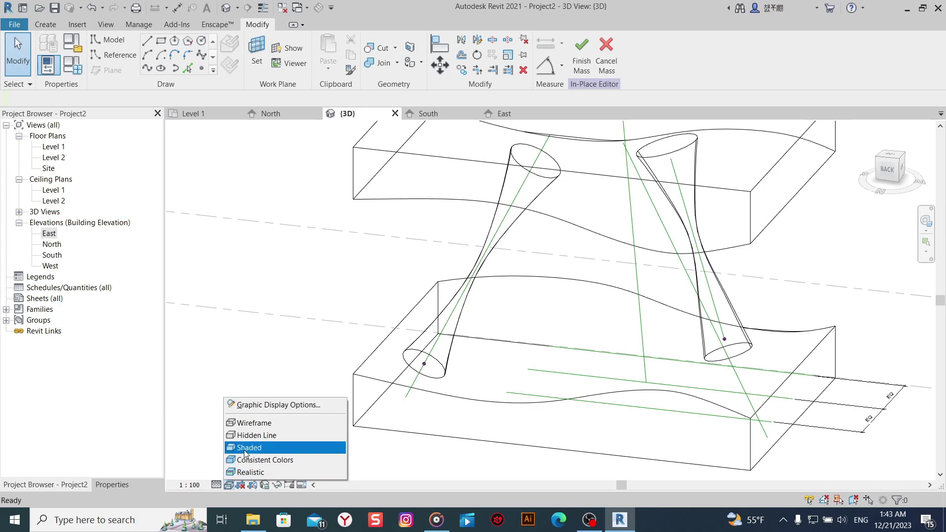
left_click(251, 445)
mouse_move(256, 445)
middle_mouse_down("shift")
mouse_move(359, 433)
mouse_move(382, 394)
mouse_move(446, 442)
mouse_move(349, 431)
mouse_move(474, 424)
mouse_move(463, 446)
mouse_move(501, 448)
mouse_move(468, 454)
mouse_move(553, 425)
mouse_move(458, 432)
mouse_move(566, 432)
mouse_move(558, 414)
mouse_move(593, 334)
mouse_move(687, 329)
mouse_move(527, 296)
mouse_move(575, 373)
middle_mouse_up("shift")
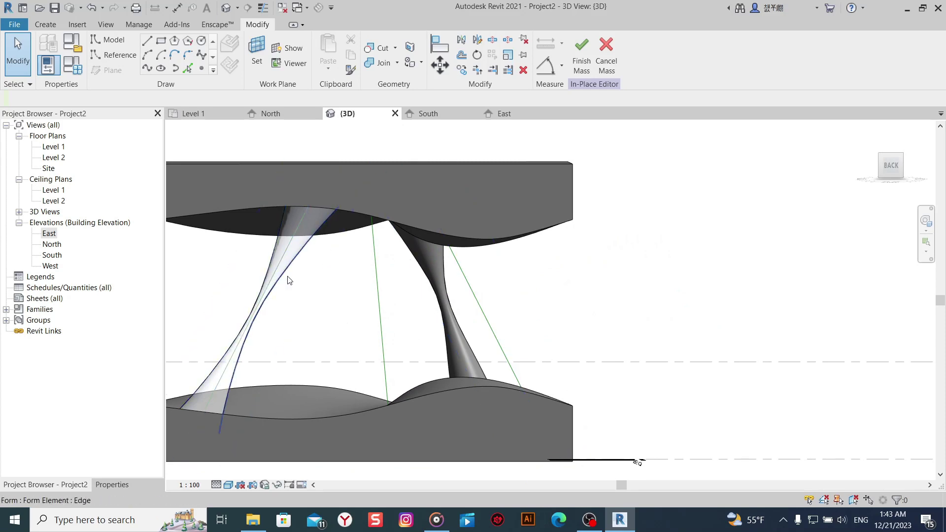
left_click(310, 284)
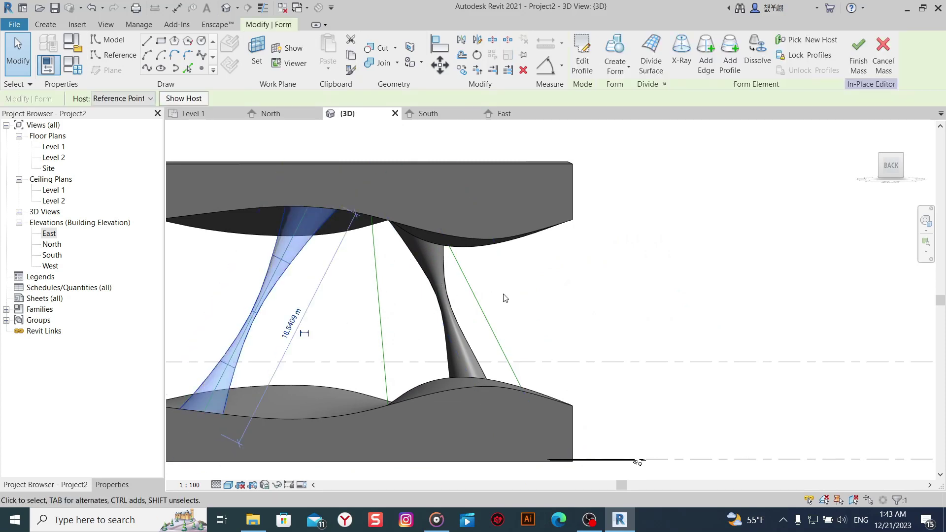
left_click(490, 315)
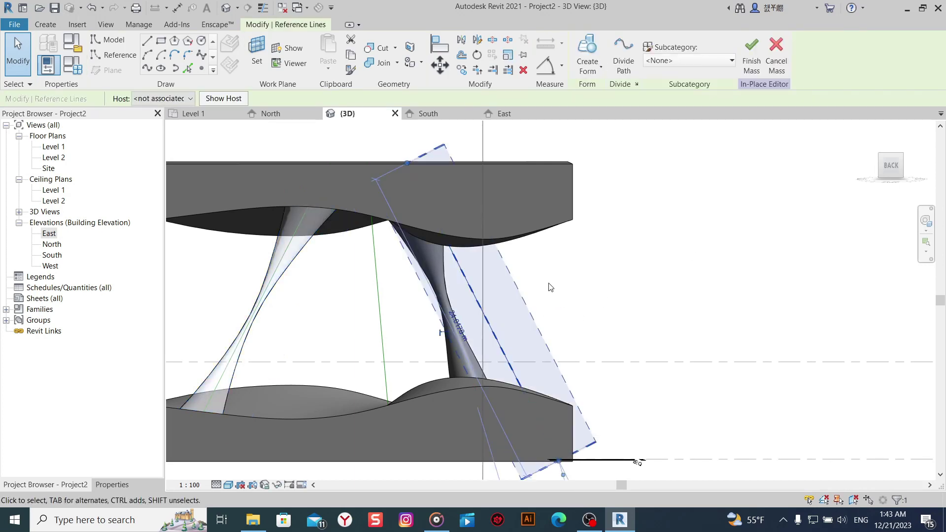
left_click(524, 70)
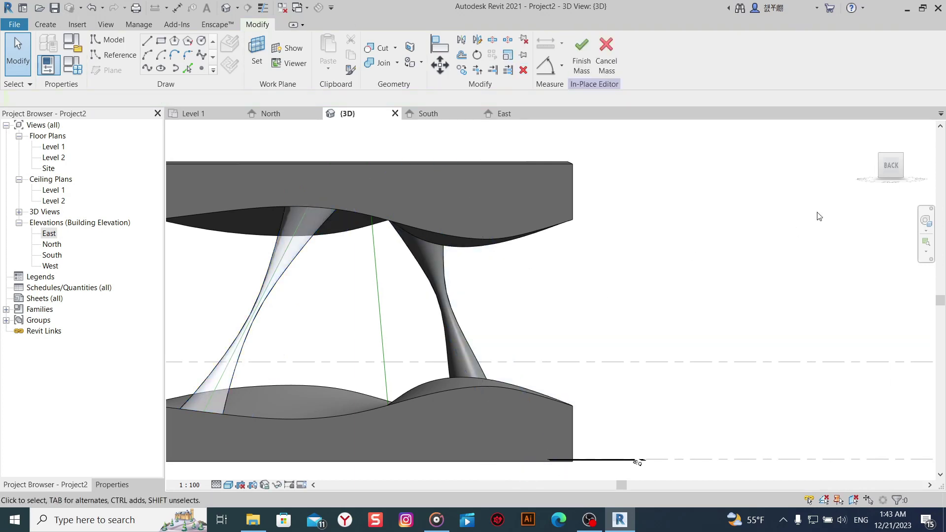
Fit the whole model in view and switch the visual style to Hidden Line.
left_click(889, 163)
scroll(435, 328, "down", 2)
scroll(509, 284, "up", 4)
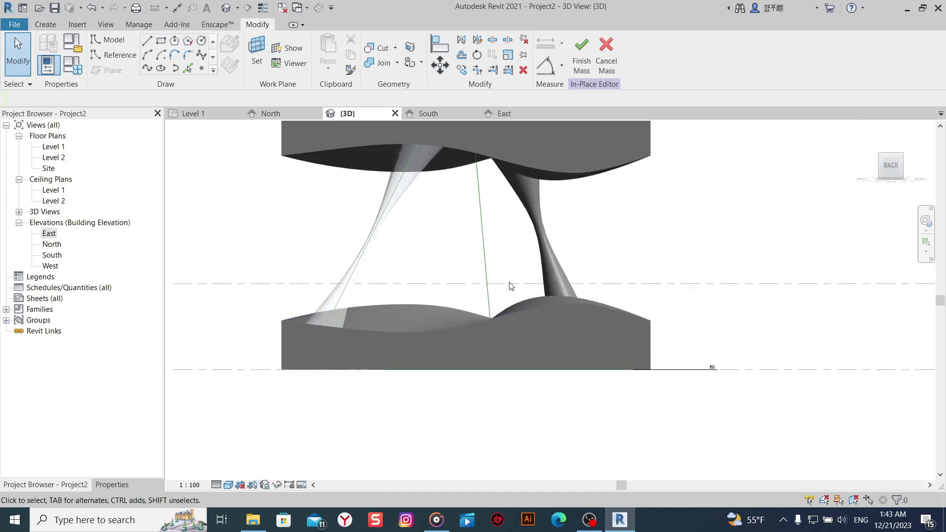
scroll(329, 332, "down", 1)
left_click(228, 485)
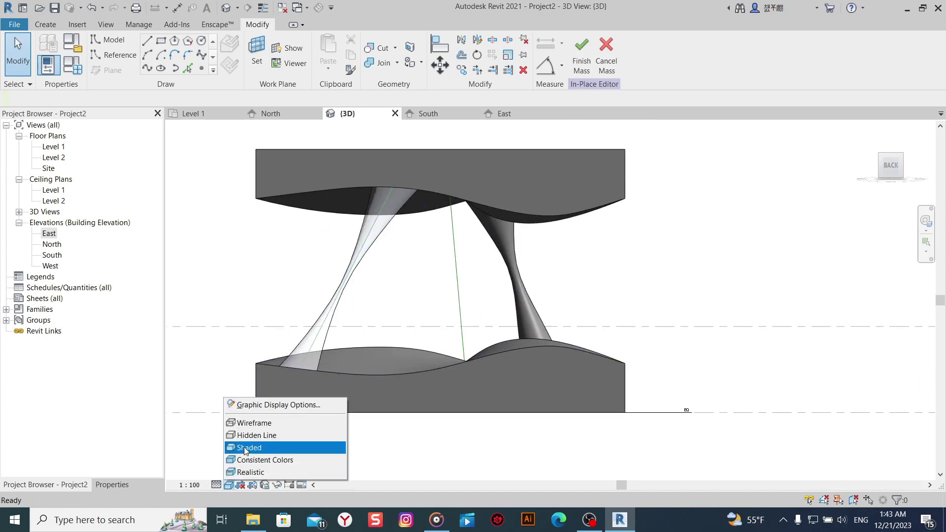
left_click(261, 435)
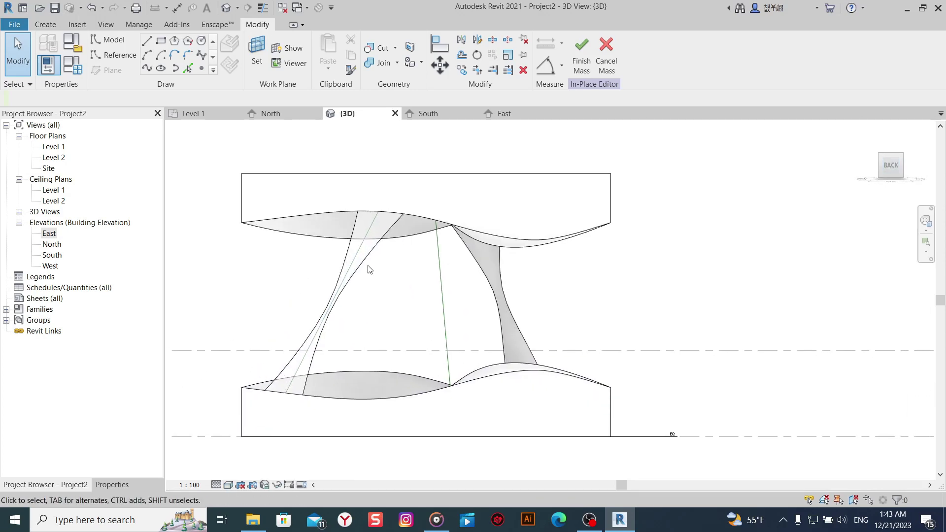
Mirror a copy of the left column's profile to the right side, viewed at an angle.
key("Tab")
left_click(367, 268)
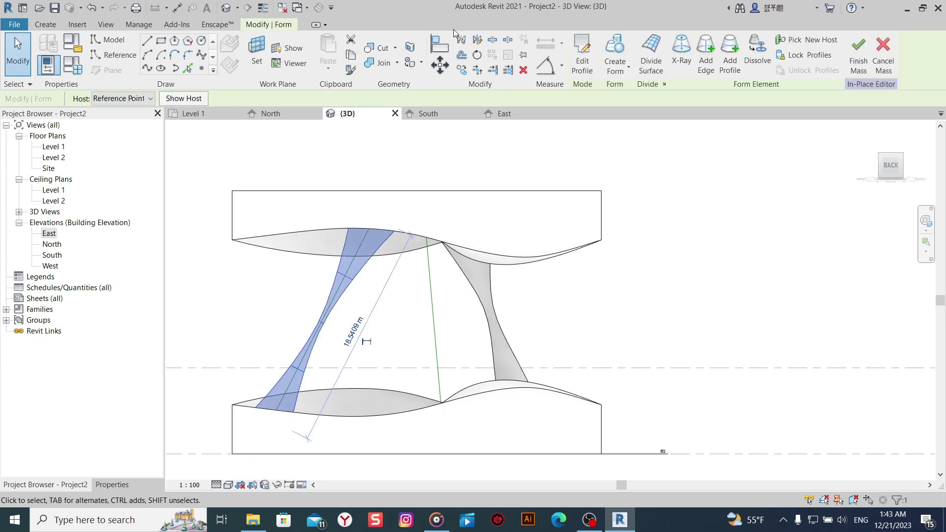
left_click(477, 41)
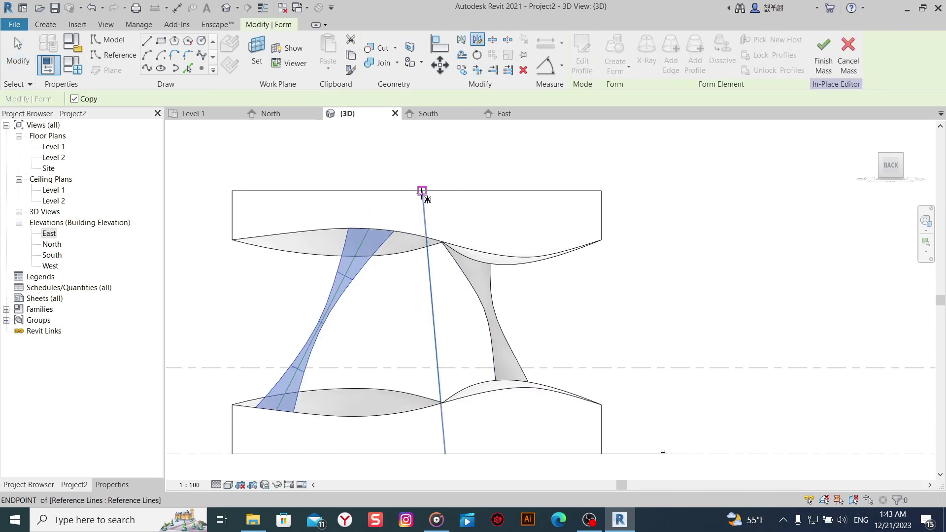
left_click(418, 191)
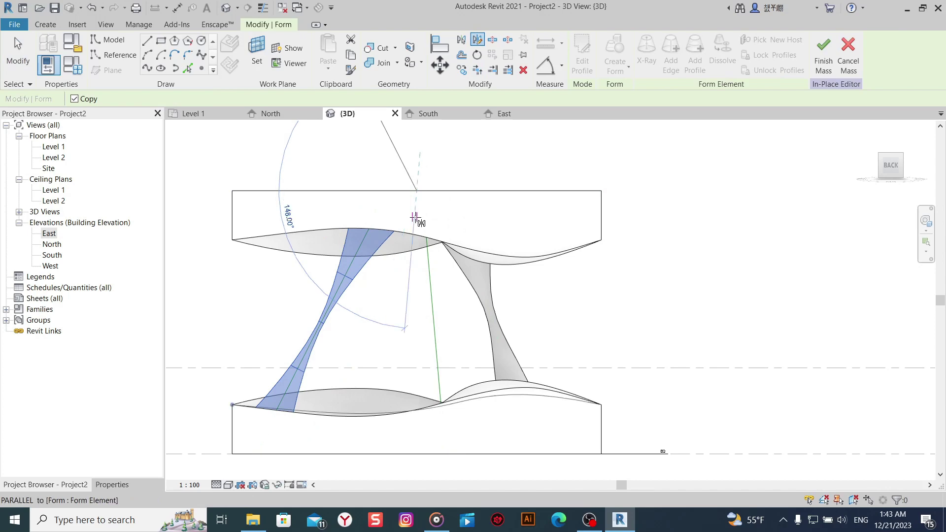
left_click(417, 220)
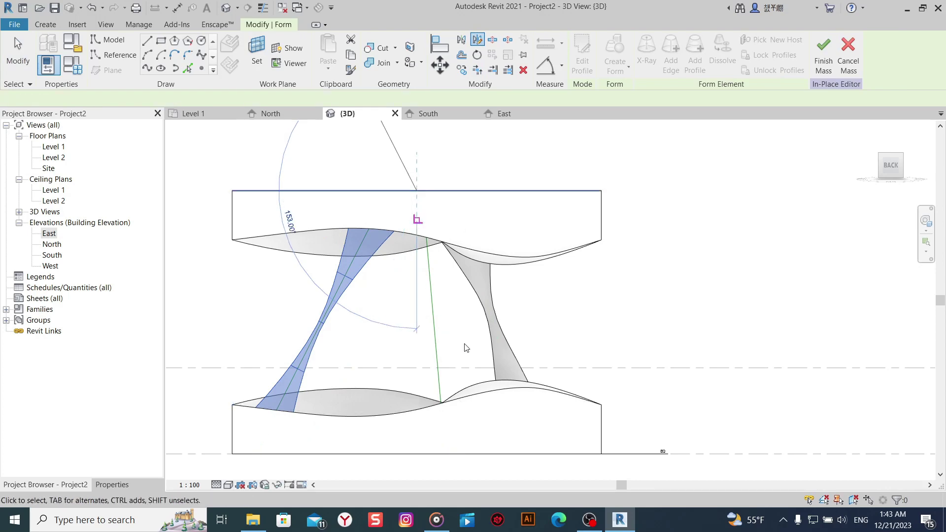
left_click(660, 350)
mouse_move(668, 343)
middle_mouse_down("shift")
mouse_move(560, 404)
mouse_move(583, 331)
mouse_move(674, 348)
mouse_move(688, 319)
mouse_move(620, 397)
mouse_move(665, 389)
mouse_move(686, 311)
middle_mouse_up("shift")
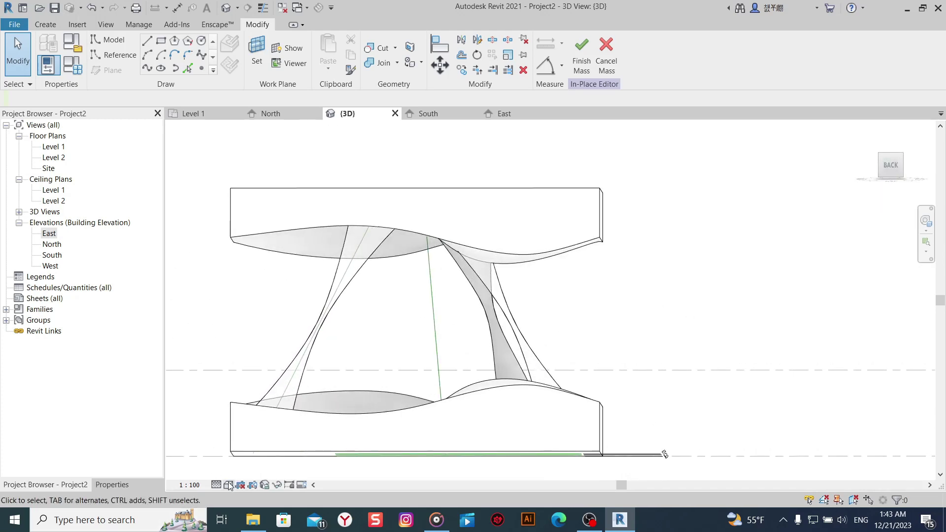
mouse_move(313, 437)
middle_mouse_down("shift")
mouse_move(371, 424)
mouse_move(348, 355)
middle_mouse_up("shift")
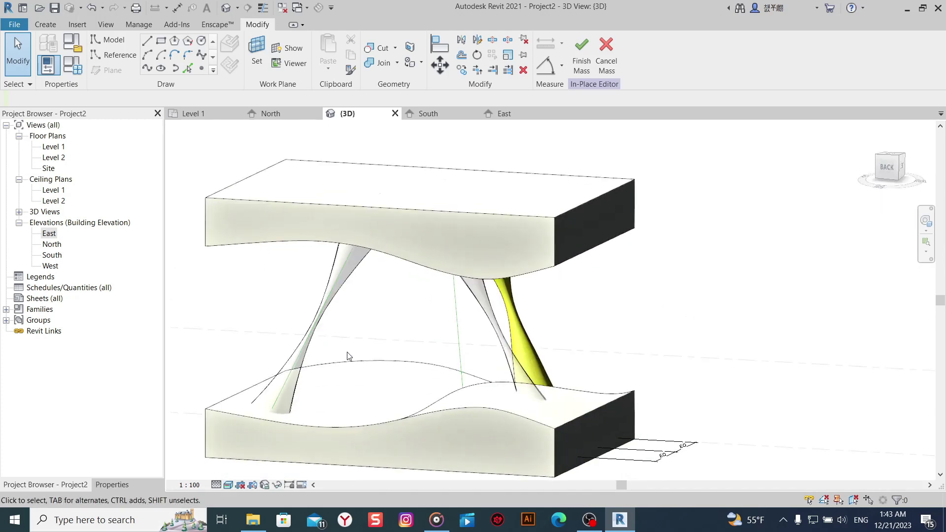
Assign yellow Default New Material(1) to the left and middle twisted column forms.
left_click(304, 352)
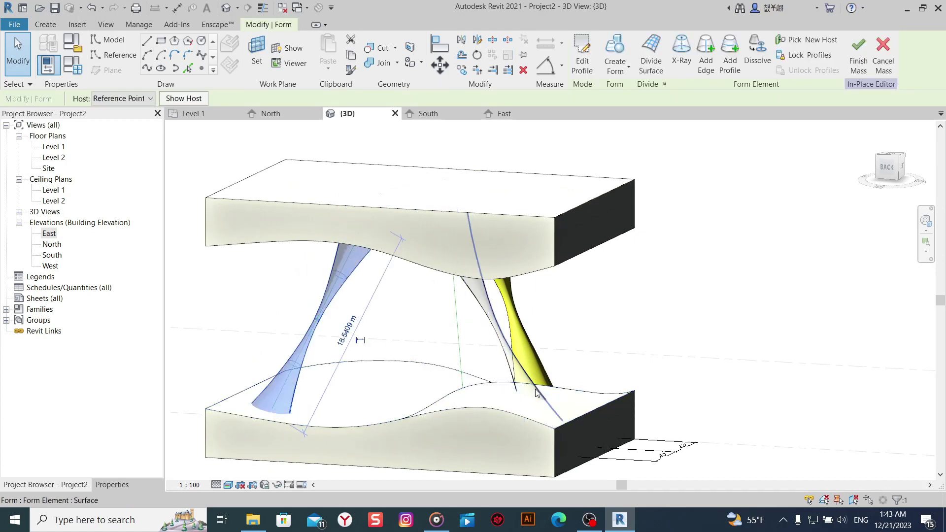
left_click(534, 389, "ctrl")
middle_click_drag(444, 356, 399, 401, "shift")
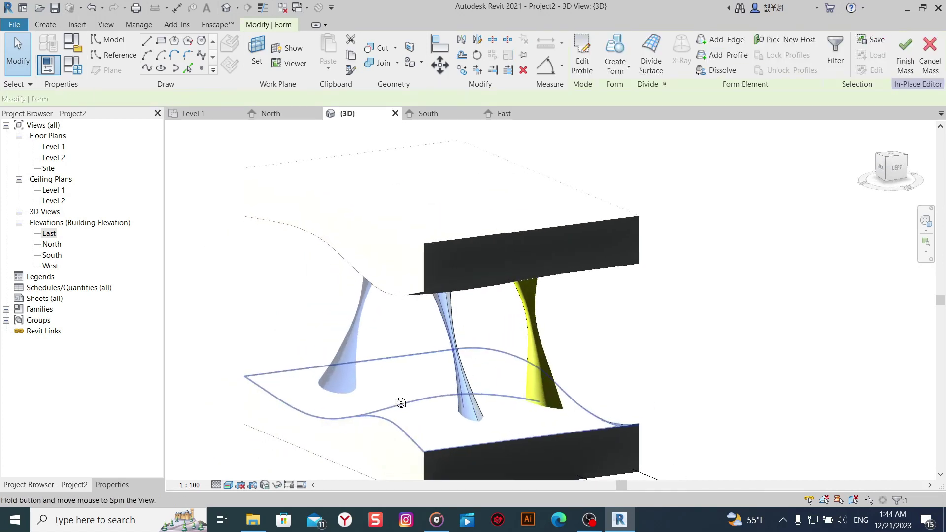
left_click(110, 485)
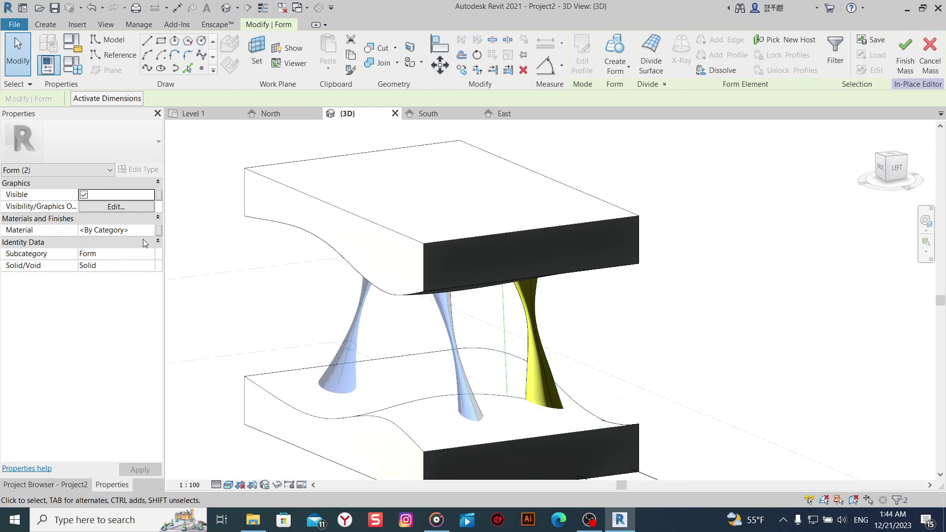
left_click(158, 230)
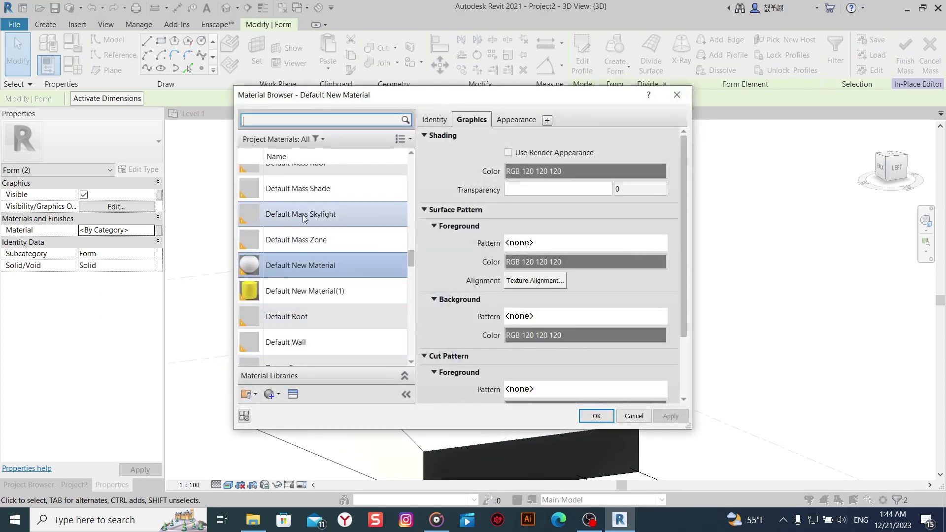
left_click(291, 291)
key("Return")
key("Escape")
mouse_move(258, 345)
middle_mouse_down("shift")
mouse_move(392, 330)
mouse_move(557, 338)
mouse_move(433, 370)
mouse_move(500, 387)
mouse_move(392, 388)
mouse_move(423, 374)
mouse_move(467, 386)
mouse_move(444, 333)
mouse_move(393, 376)
mouse_move(363, 385)
mouse_move(481, 391)
middle_mouse_up("shift")
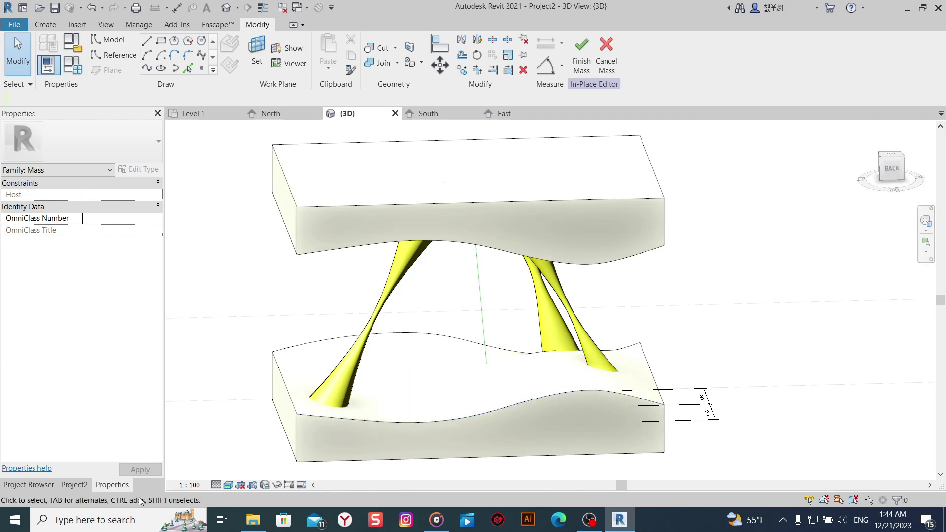
Open the Level 1 floor plan.
left_click(74, 486)
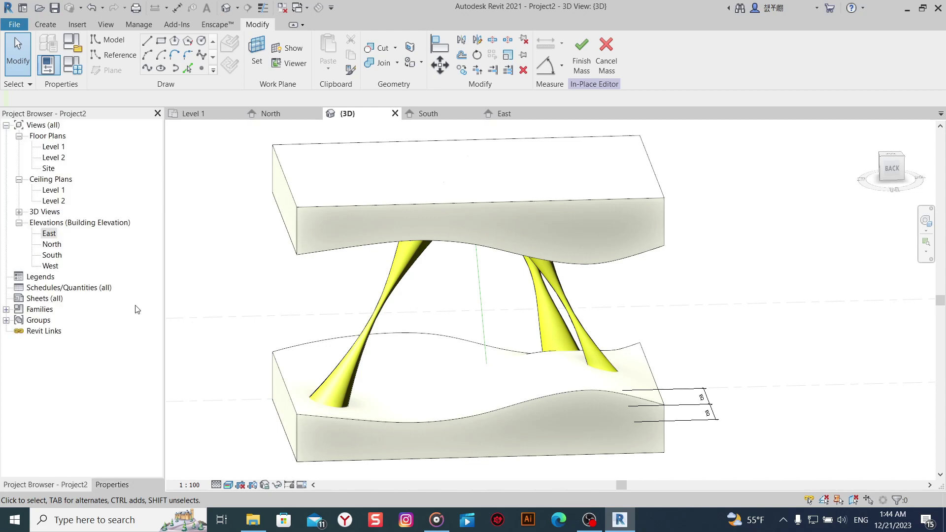
double_click(57, 147)
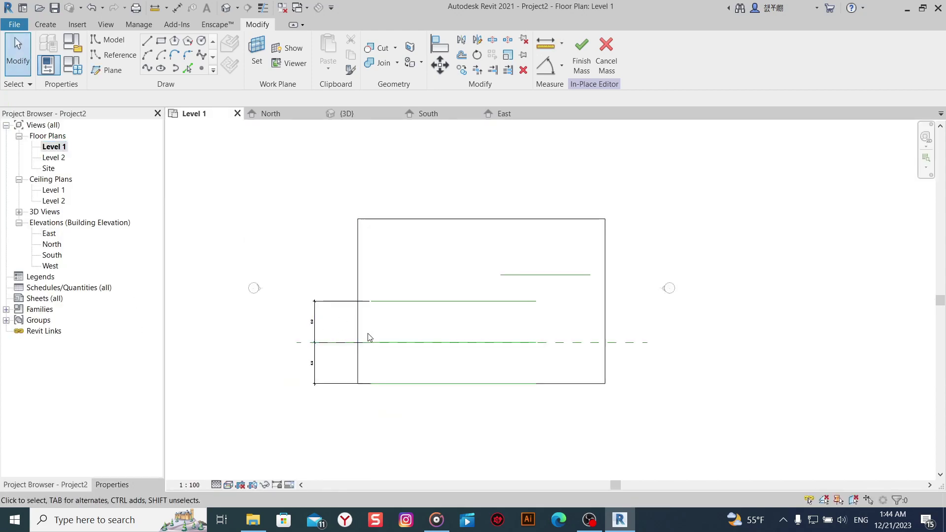
scroll(505, 371, "up", 1)
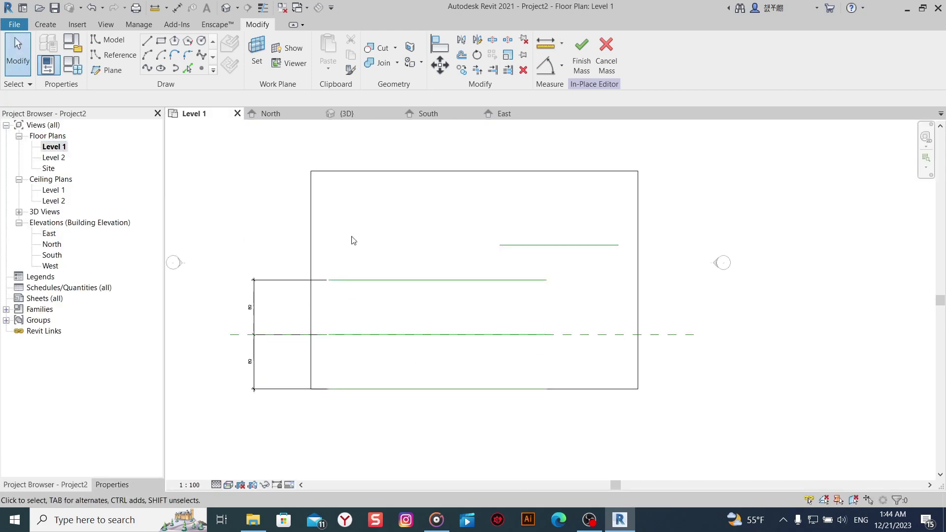
Draw a vertical reference plane across the slab and name it 001.
left_click(45, 25)
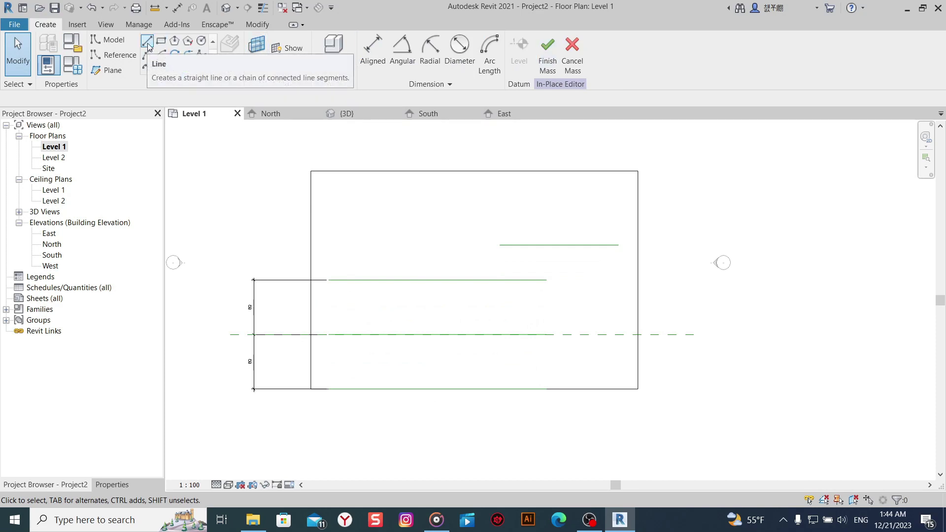
left_click(106, 70)
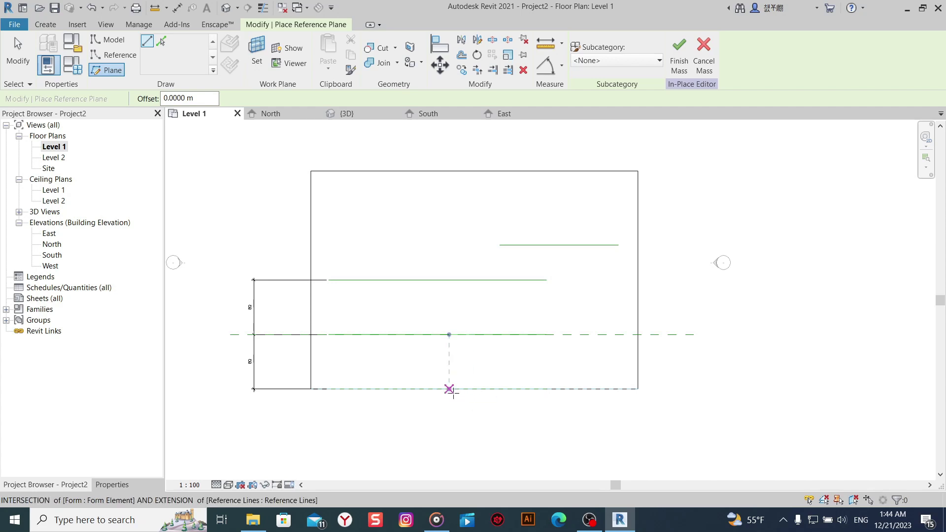
left_click(462, 427)
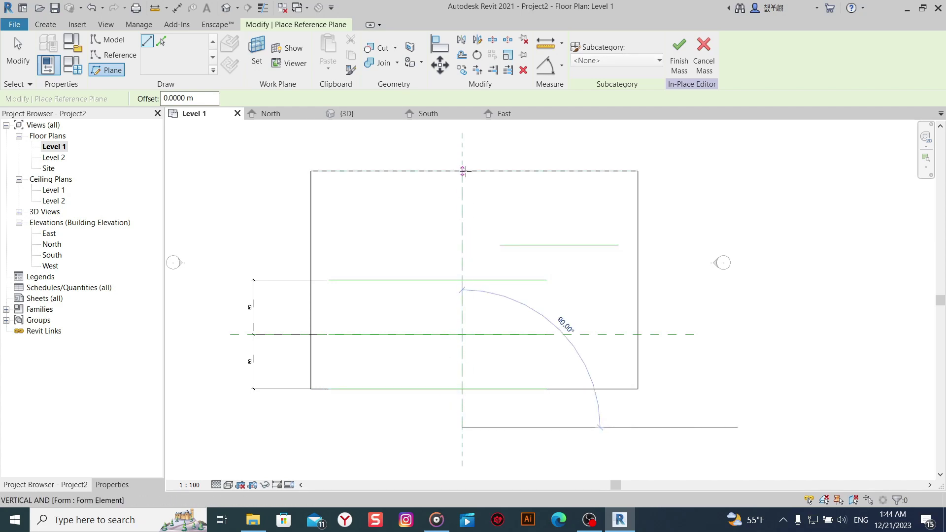
left_click(463, 171)
right_click(512, 156)
left_click(557, 169)
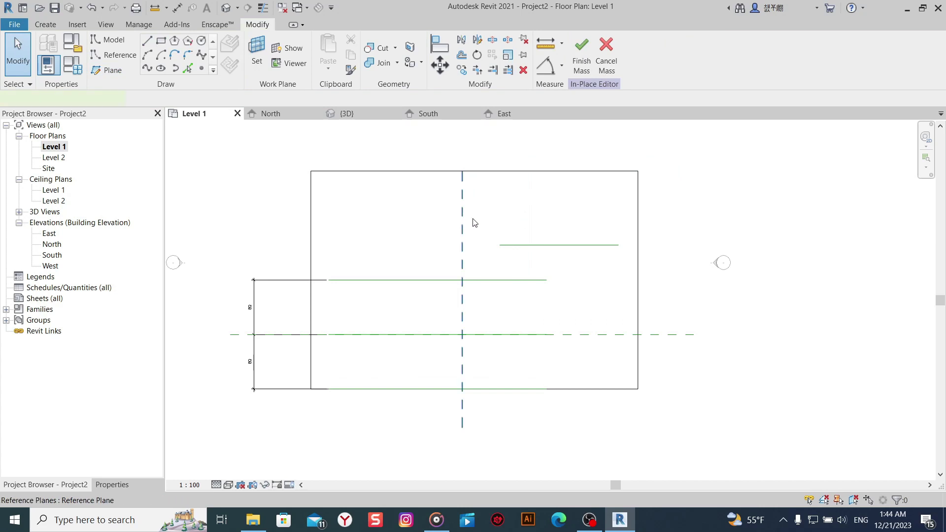
left_click(474, 221)
type("001")
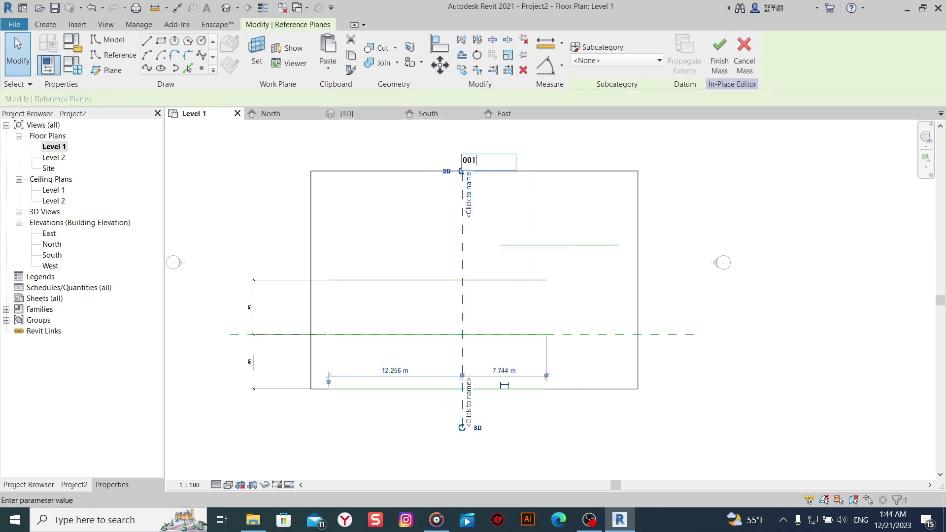
key("Return")
Go to the default 3D view, then open the North elevation.
left_click(225, 6)
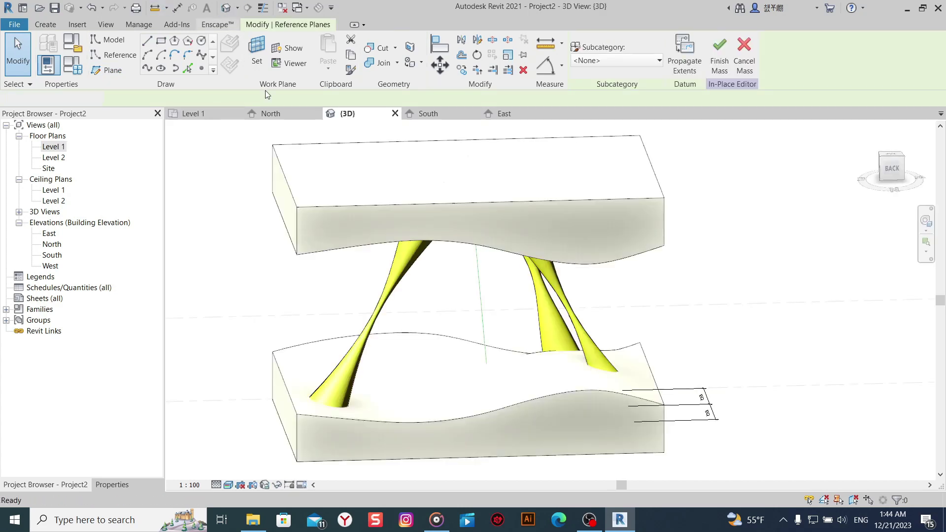
mouse_move(508, 312)
middle_mouse_down("shift")
mouse_move(520, 348)
mouse_move(492, 345)
middle_mouse_up("shift")
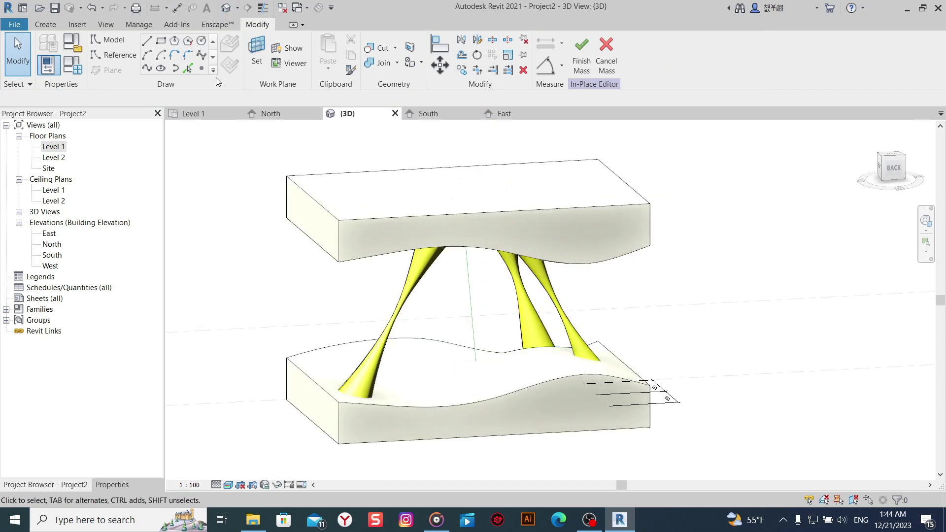
left_click(255, 53)
left_click(116, 485)
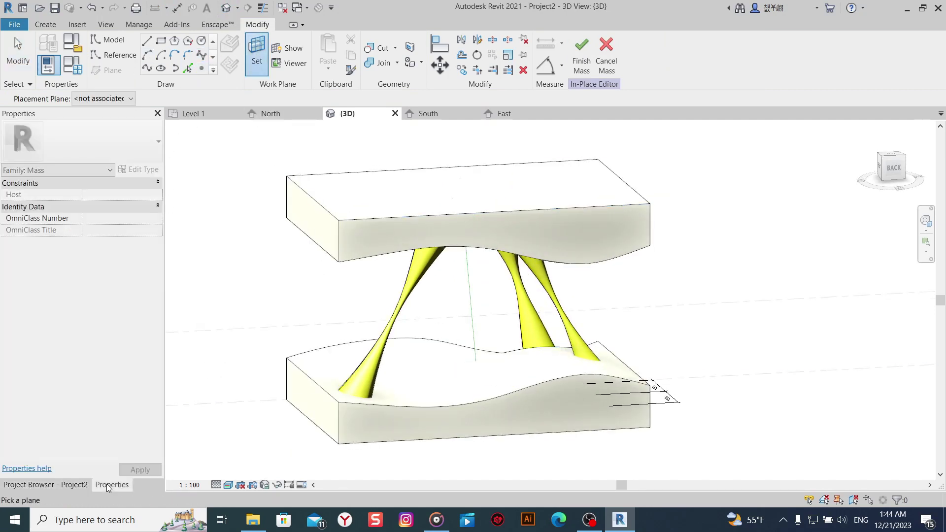
left_click(63, 485)
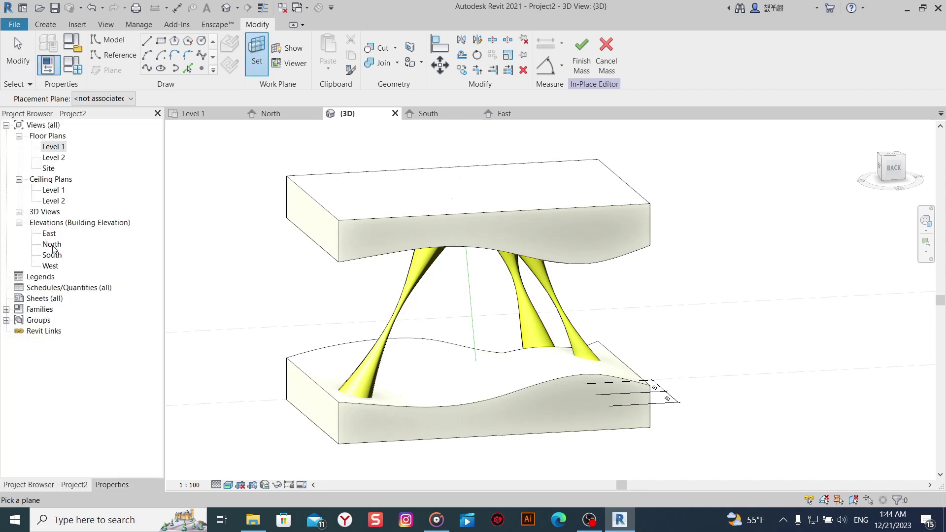
double_click(53, 244)
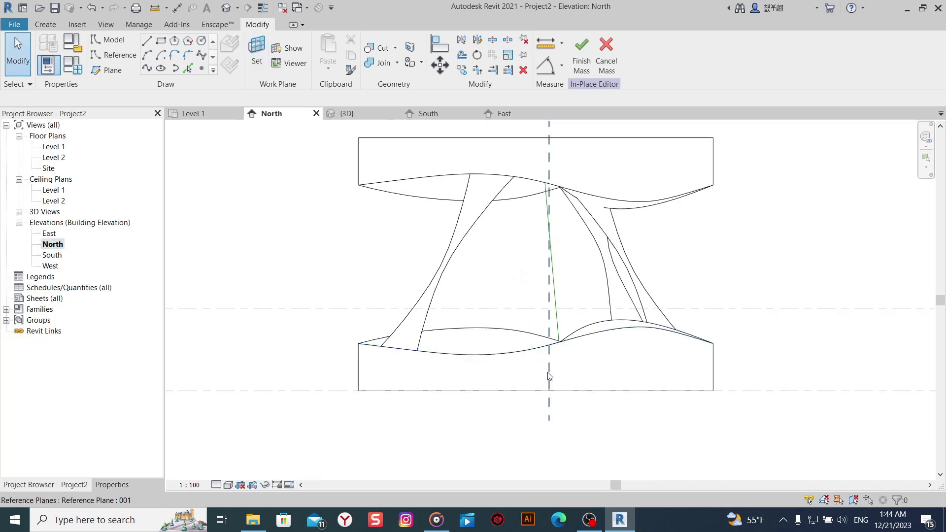
Make reference plane 001 the work plane and open the East elevation.
left_click(549, 296)
left_click(257, 49)
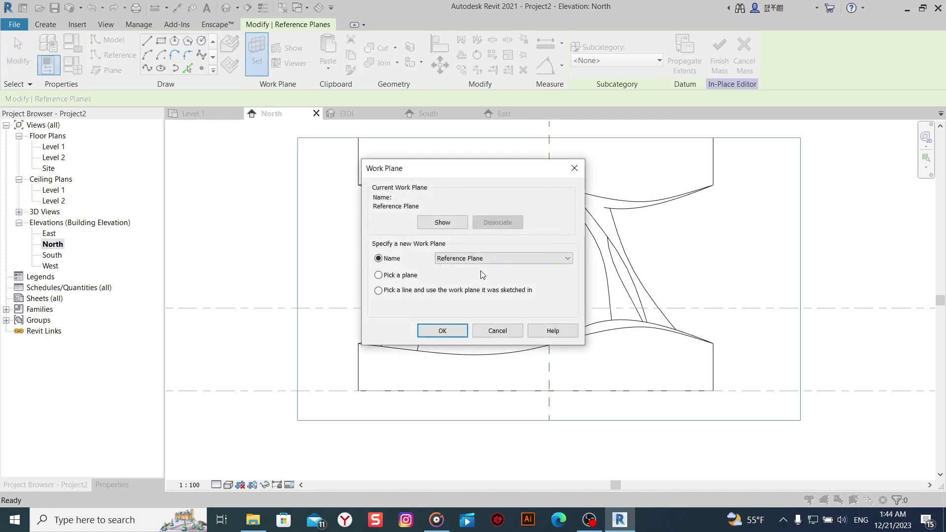
left_click(429, 337)
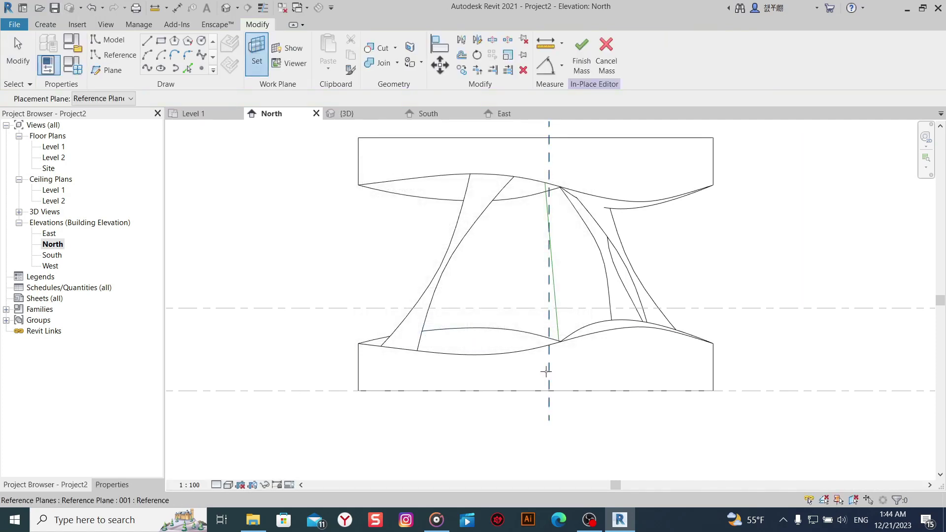
left_click(548, 363)
left_click(480, 378)
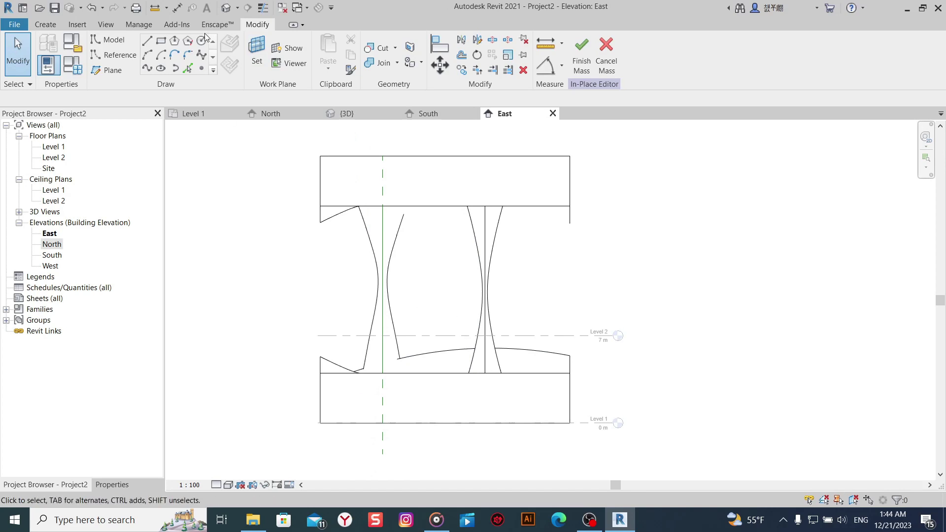
Draw a slanted reference line on the work plane from Level 1 to the top slab.
left_click(125, 58)
left_click(234, 61)
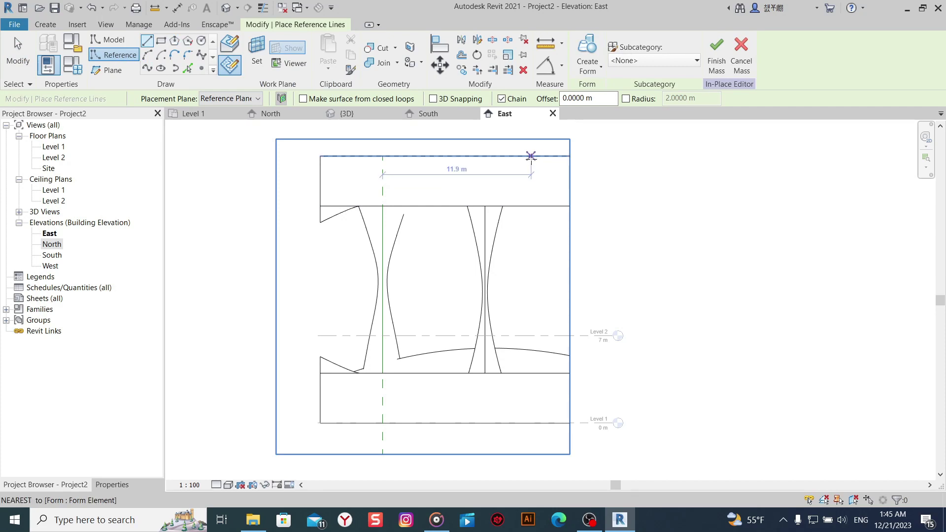
left_click(530, 156)
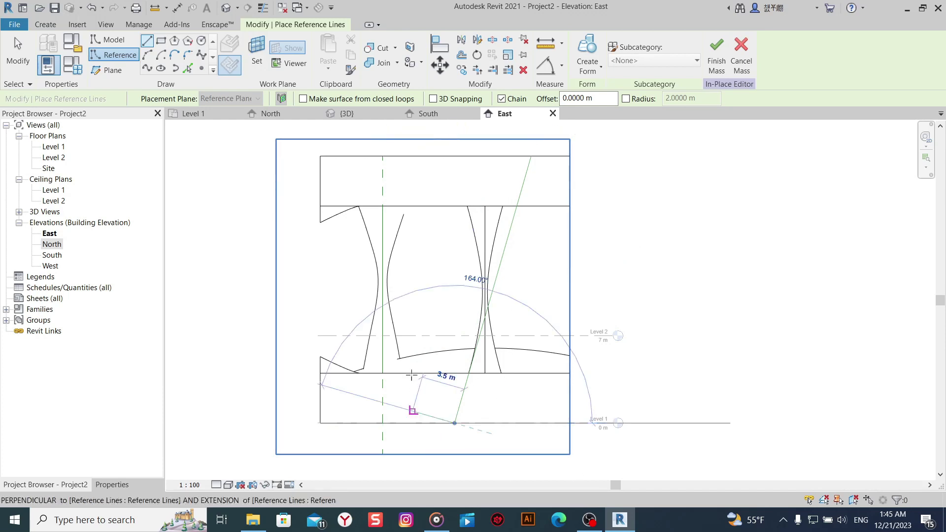
right_click(413, 373)
left_click(444, 198)
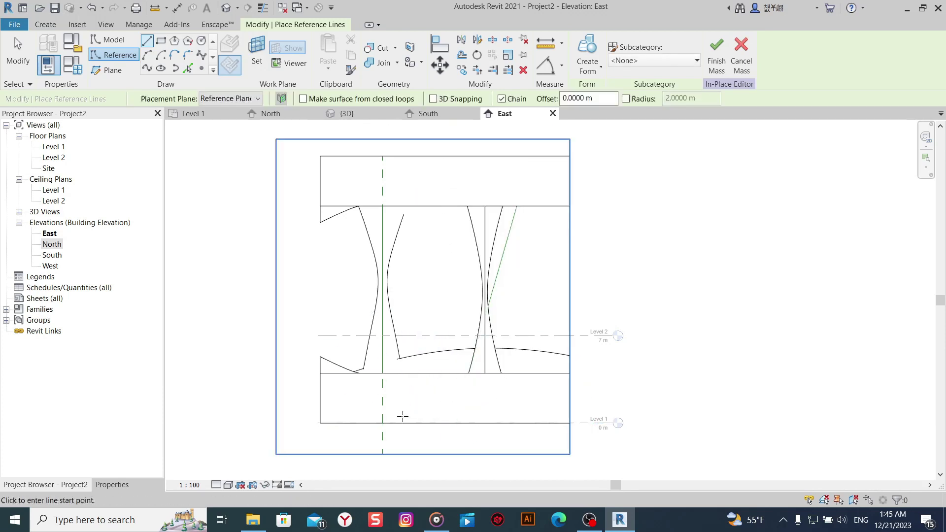
left_click(401, 422)
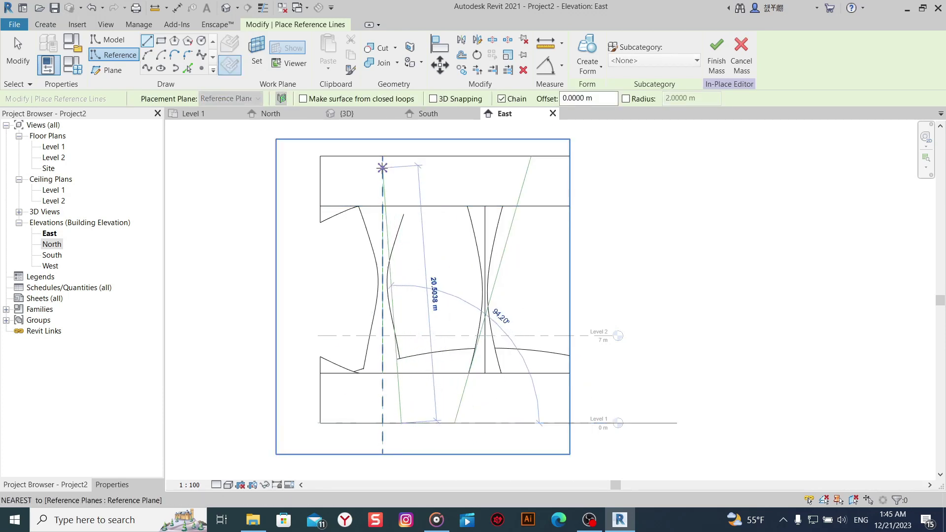
left_click(411, 174)
right_click(427, 173)
left_click(452, 182)
right_click(437, 177)
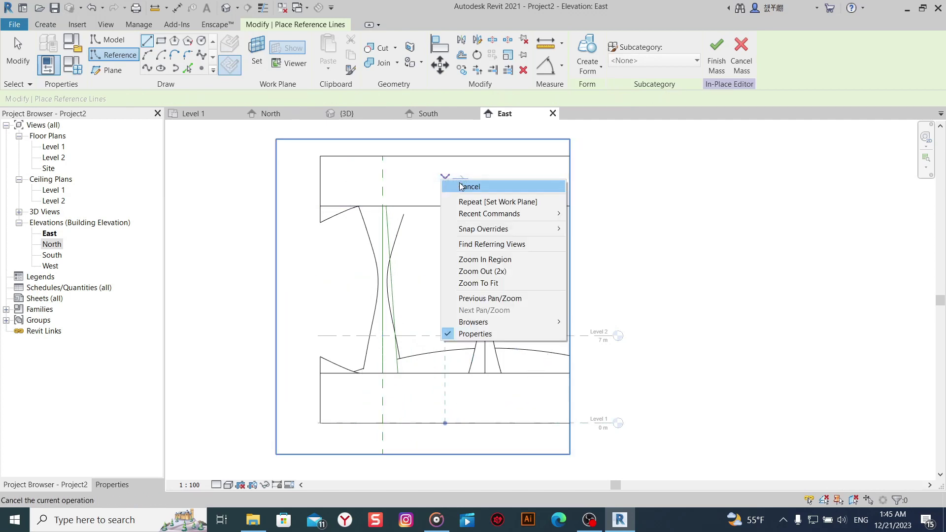
left_click(459, 187)
Move the slanted reference line so its top sits 12.9 m from the vertical line.
left_click(403, 367)
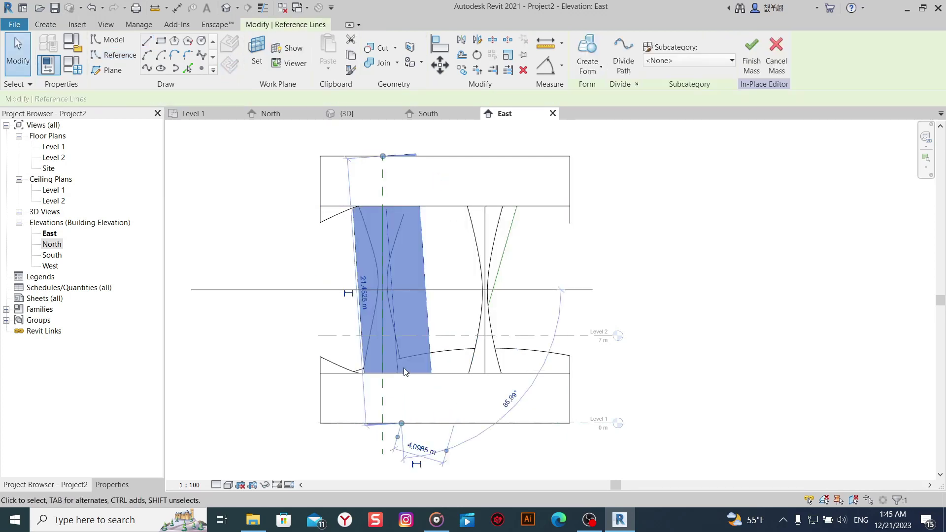
left_click_drag(403, 368, 409, 368)
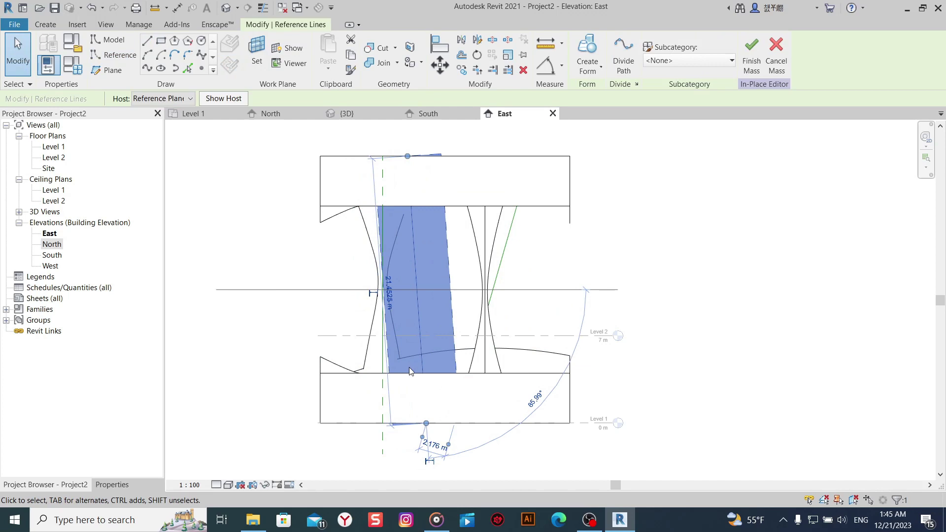
left_click(503, 267)
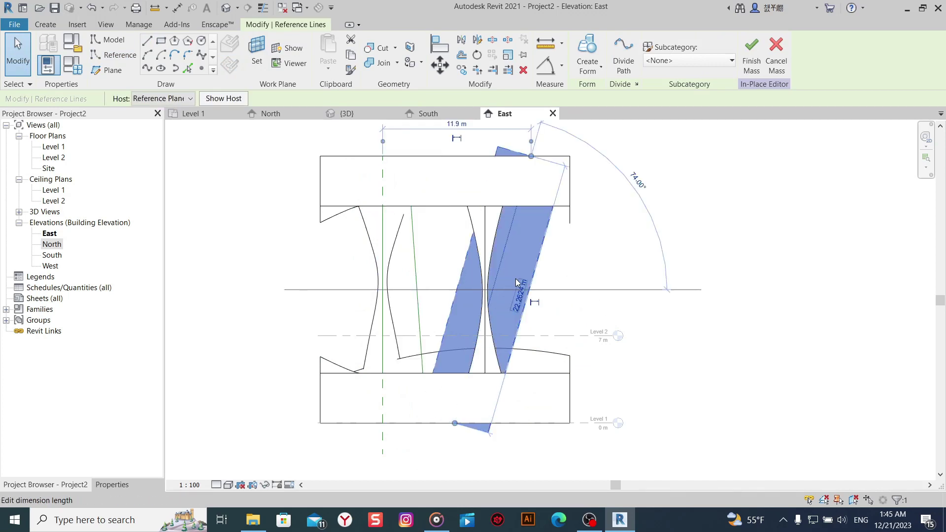
left_click_drag(515, 282, 524, 282)
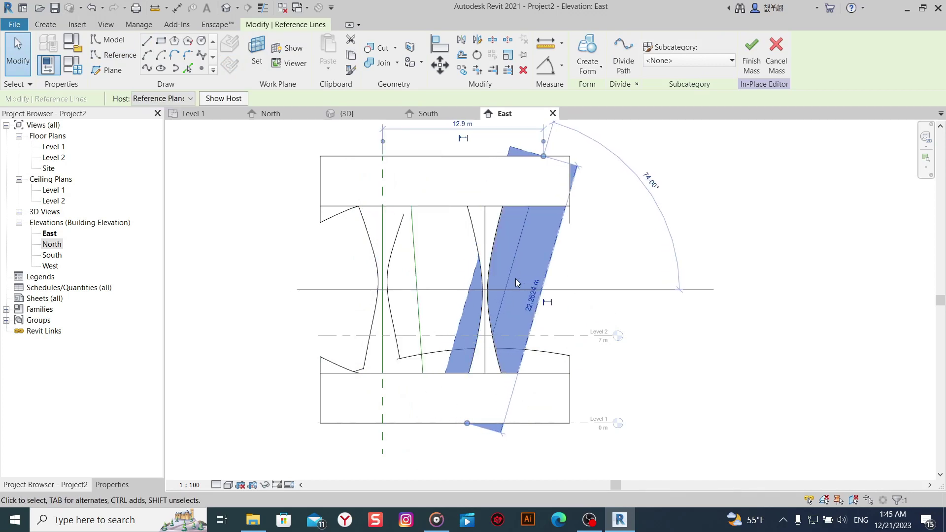
left_click(677, 271)
middle_click_drag(699, 266, 679, 280)
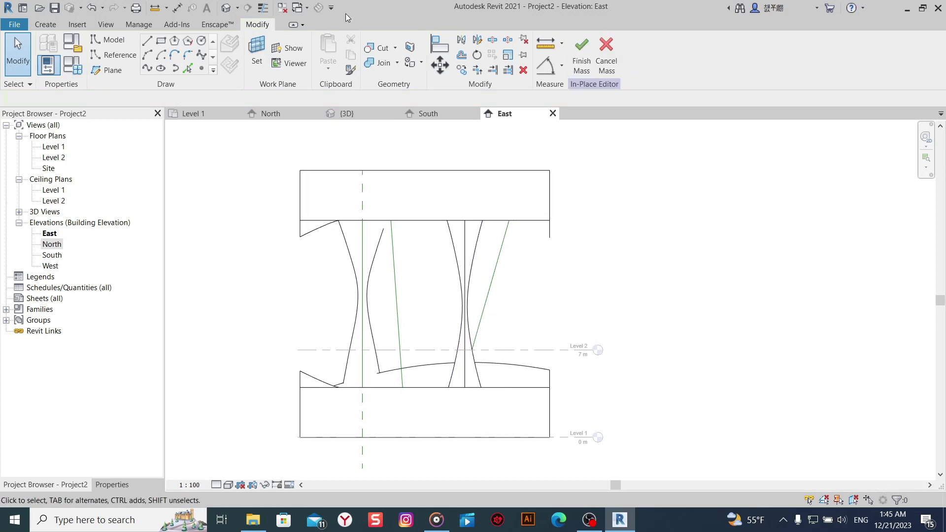
Return to the default 3D view and orbit to show the slab tops and sides.
left_click(230, 7)
mouse_move(532, 376)
middle_mouse_down("shift")
mouse_move(559, 408)
mouse_move(620, 402)
middle_mouse_up("shift")
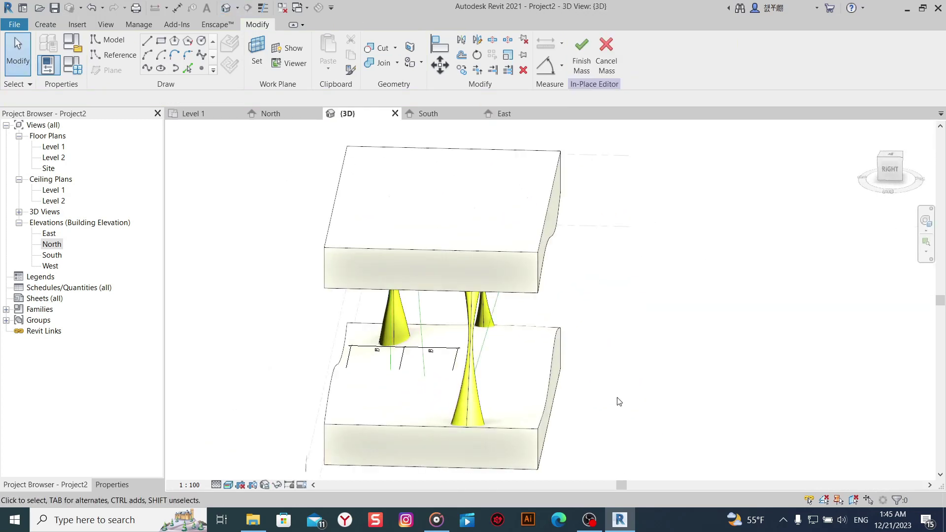
middle_click_drag(548, 373, 670, 395, "shift")
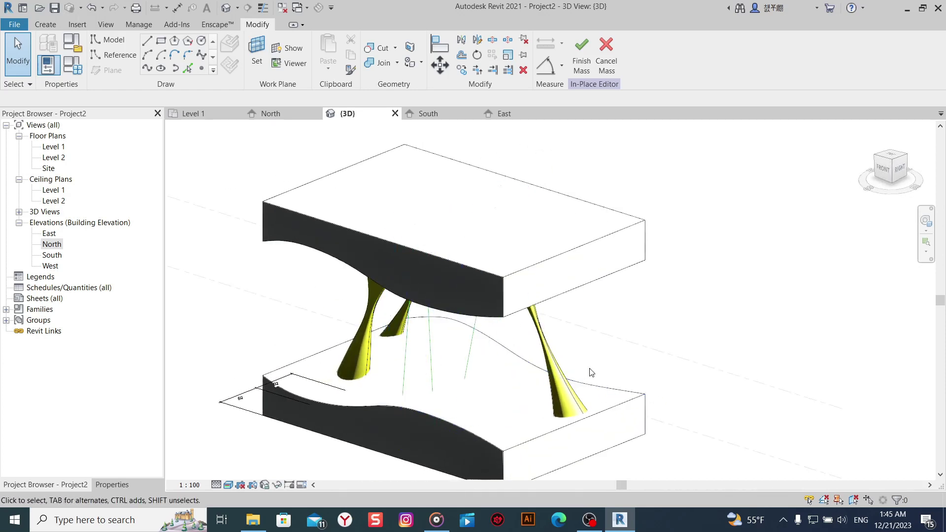
mouse_move(589, 371)
middle_mouse_down("shift")
mouse_move(537, 335)
mouse_move(363, 382)
mouse_move(512, 372)
middle_mouse_up("shift")
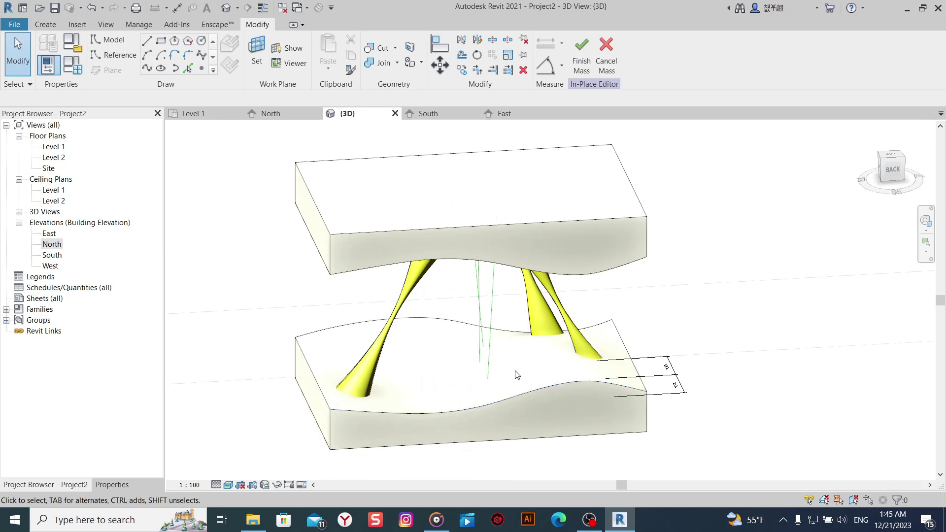
mouse_move(492, 411)
middle_mouse_down("shift")
mouse_move(501, 389)
mouse_move(297, 430)
middle_mouse_up("shift")
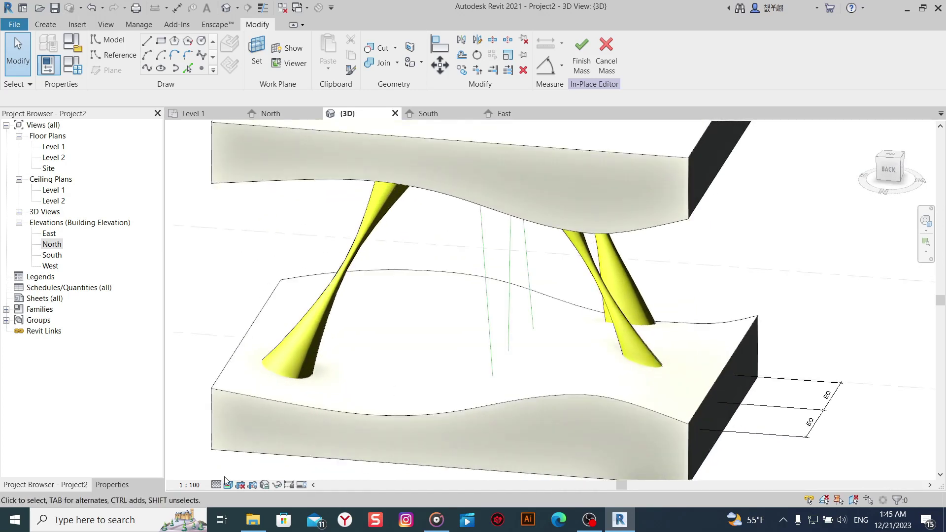
Switch the visual style to Hidden Line, then to Wireframe.
left_click(228, 485)
left_click(289, 437)
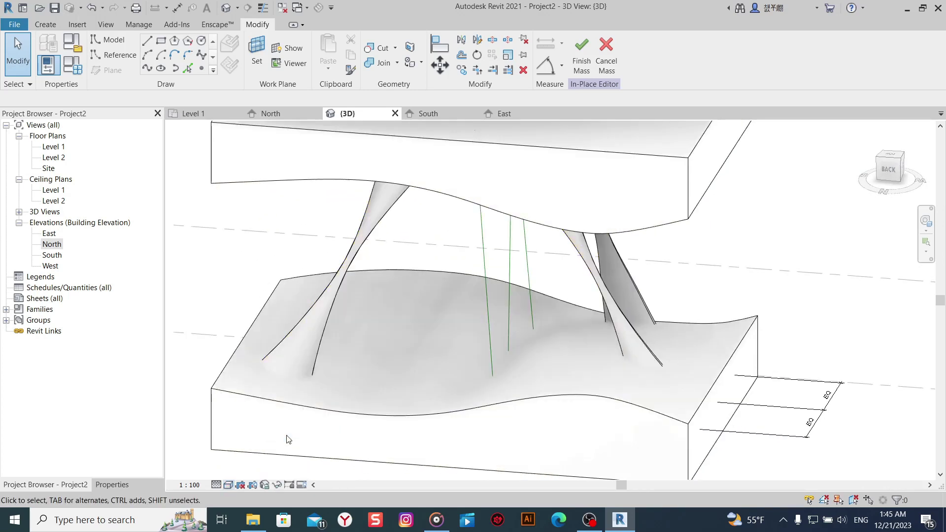
middle_click_drag(510, 377, 502, 357, "shift")
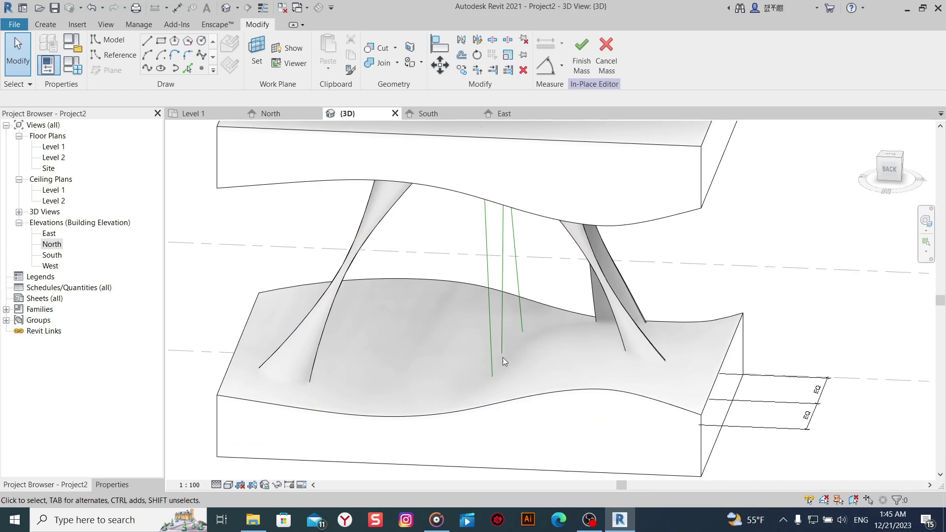
left_click(228, 484)
mouse_move(455, 375)
middle_mouse_down("shift")
mouse_move(533, 397)
mouse_move(338, 387)
middle_mouse_up("shift")
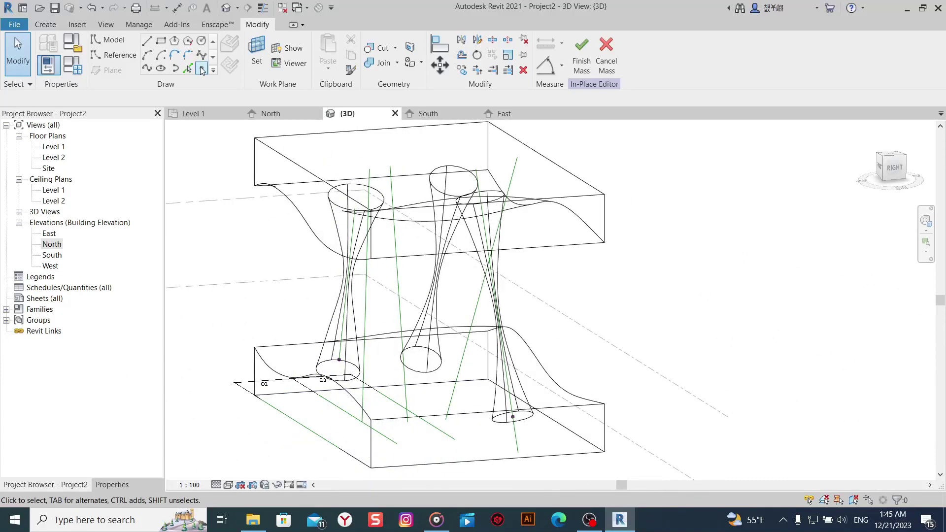
Place a reference point on the slanted reference line near the upper slab and select it.
left_click(201, 69)
left_click(452, 396)
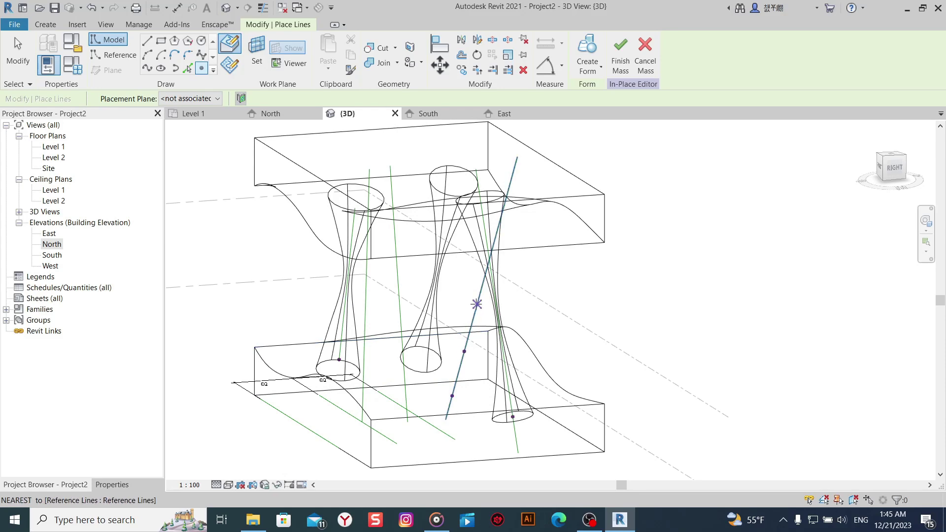
middle_click_drag(477, 304, 455, 316, "shift")
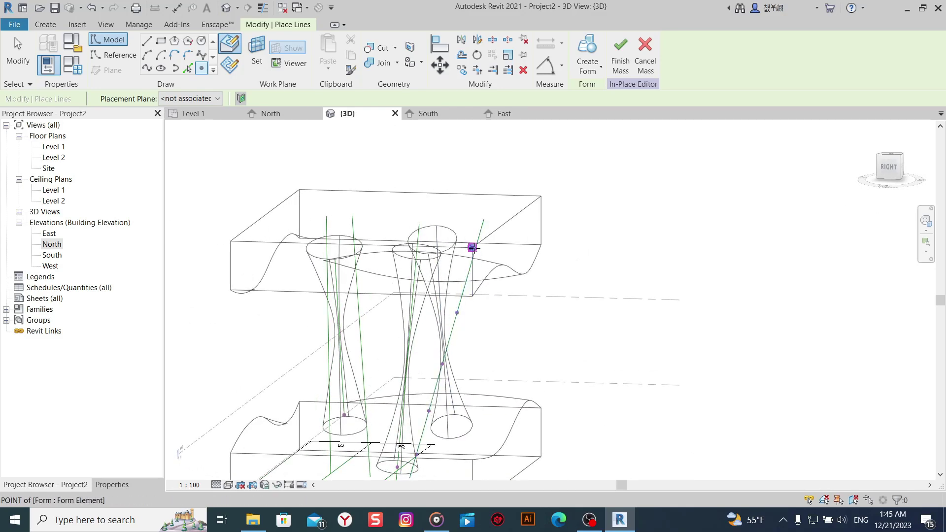
middle_click_drag(472, 248, 505, 270, "shift")
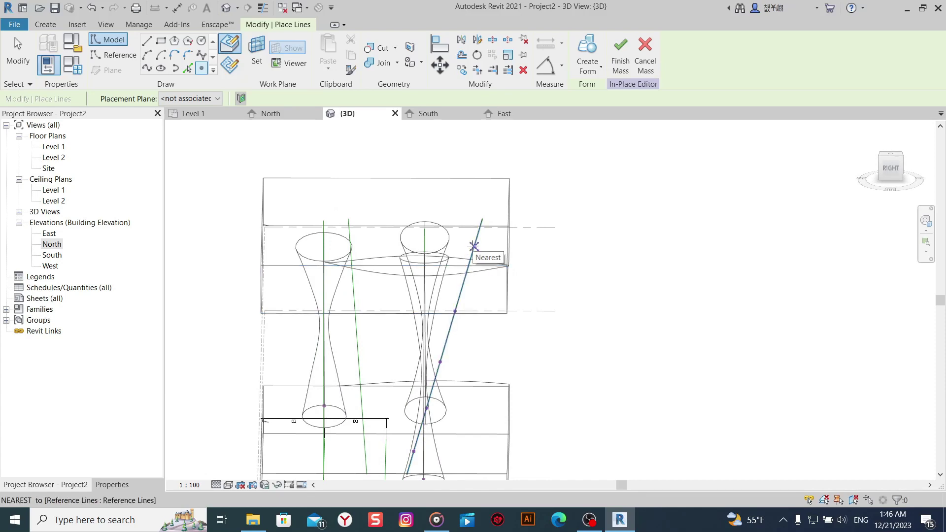
right_click(545, 235)
left_click(619, 253)
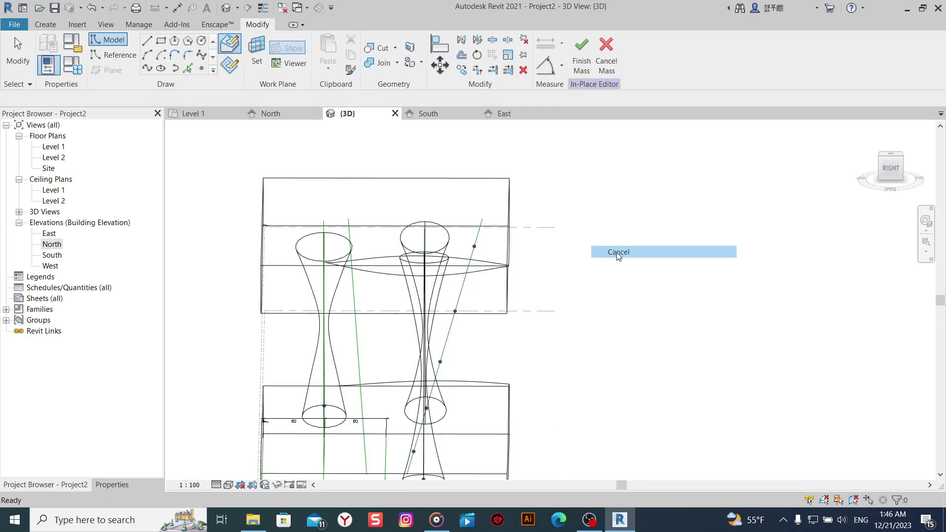
middle_click_drag(567, 295, 513, 321, "shift")
scroll(453, 320, "up", 3)
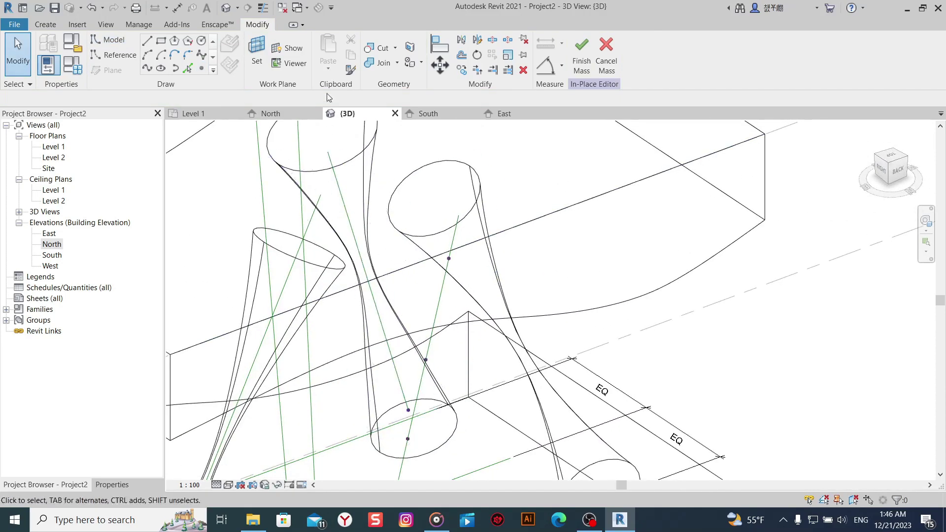
left_click(448, 258)
Start a circle, cancel it, and zoom in on the slanted line's reference point.
key("Escape")
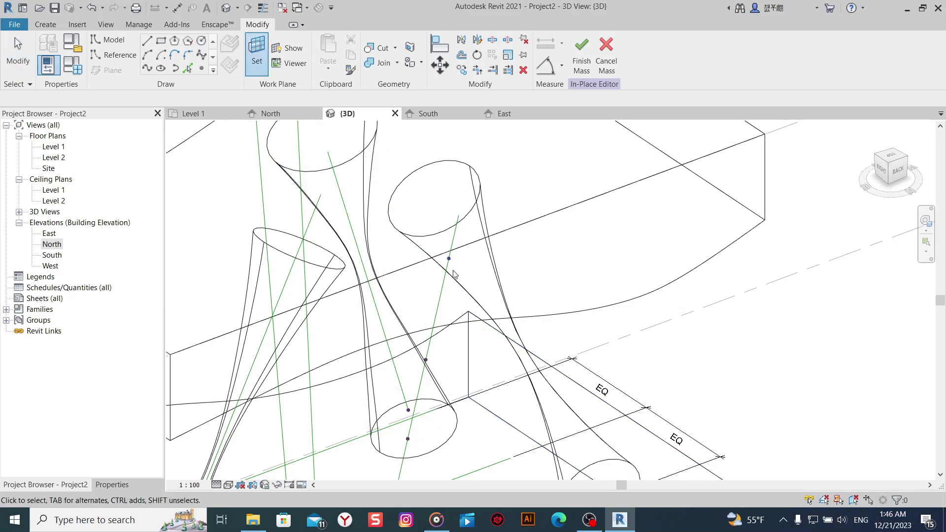
left_click(205, 44)
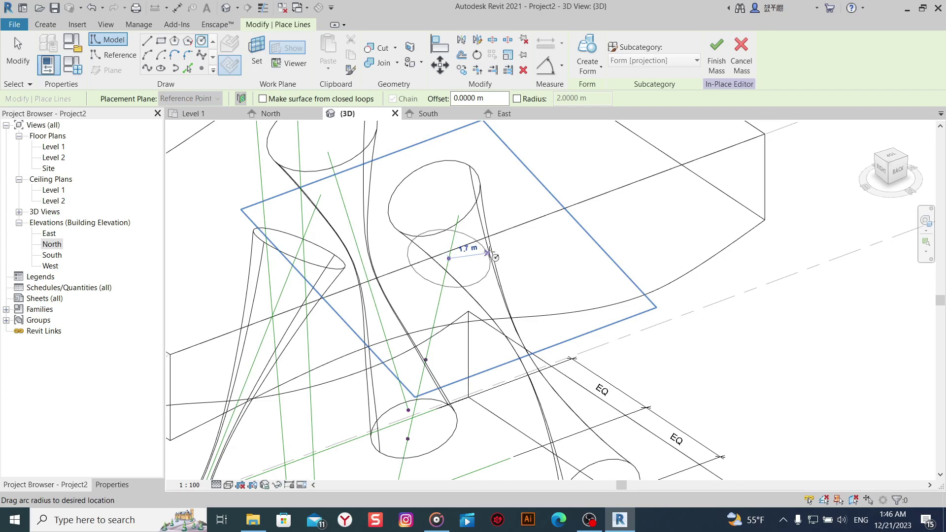
right_click(470, 316)
left_click(473, 316)
scroll(470, 320, "up", 2)
middle_click_drag(471, 320, 452, 367, "shift")
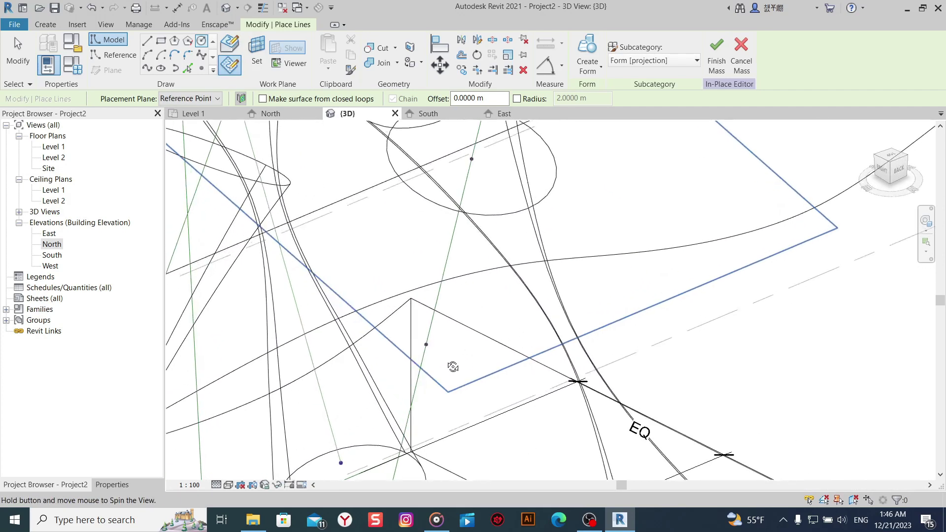
Begin a circle on the reference point's work plane, then cancel the unfinished circle.
left_click(255, 49)
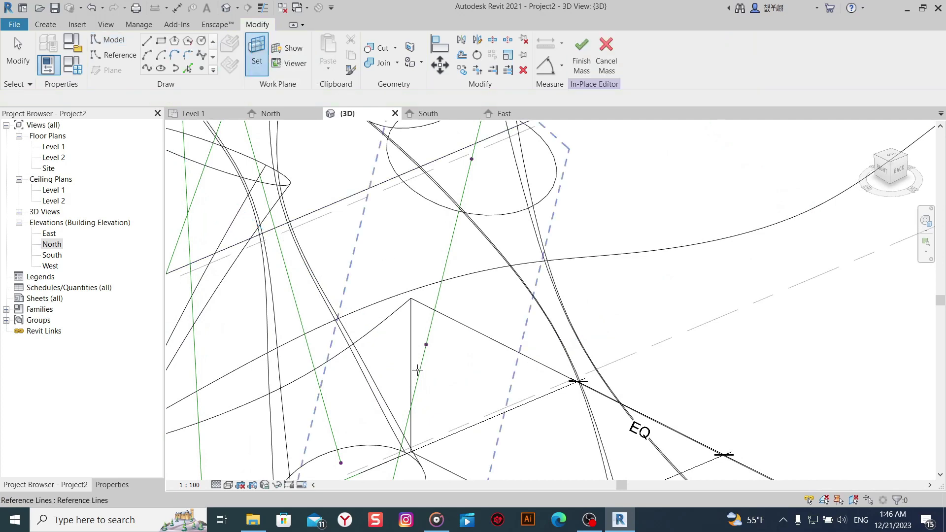
left_click(423, 342)
left_click(426, 345)
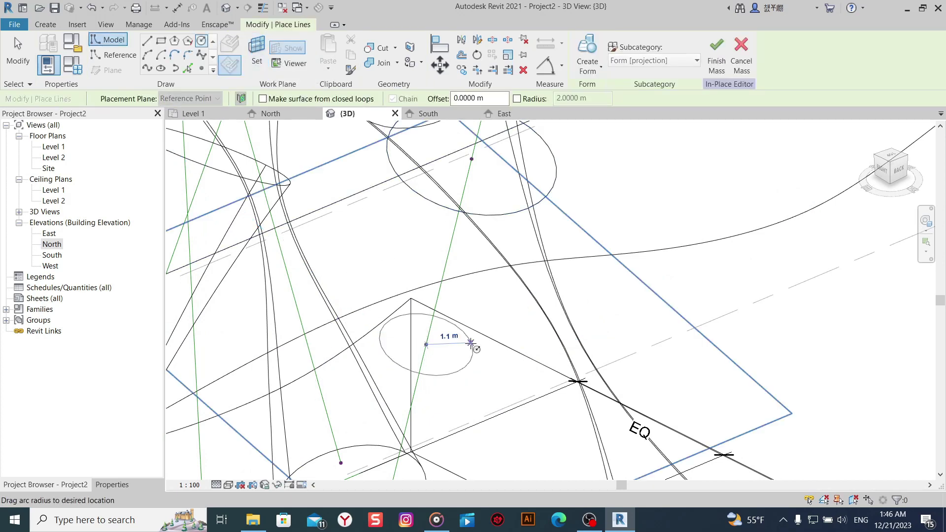
middle_click_drag(467, 343, 513, 240)
right_click(505, 317)
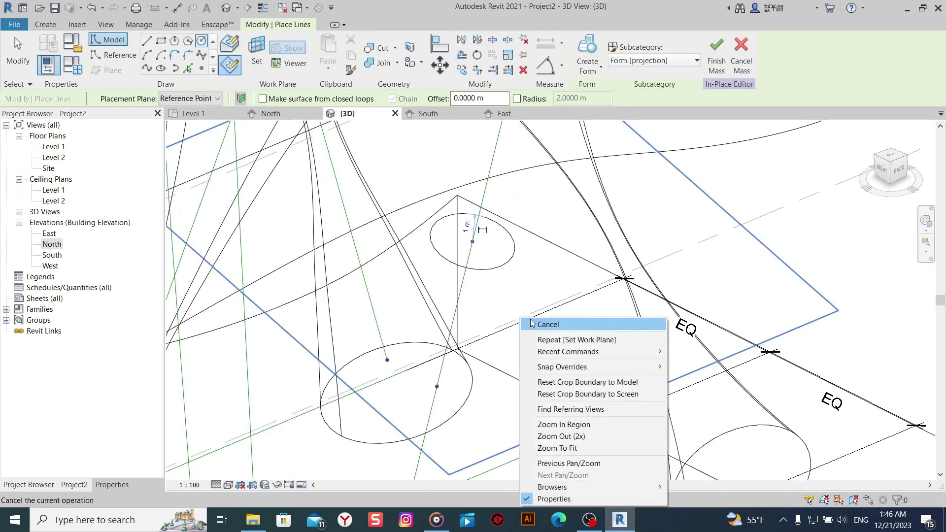
left_click(542, 324)
middle_click_drag(496, 374, 323, 268, "shift")
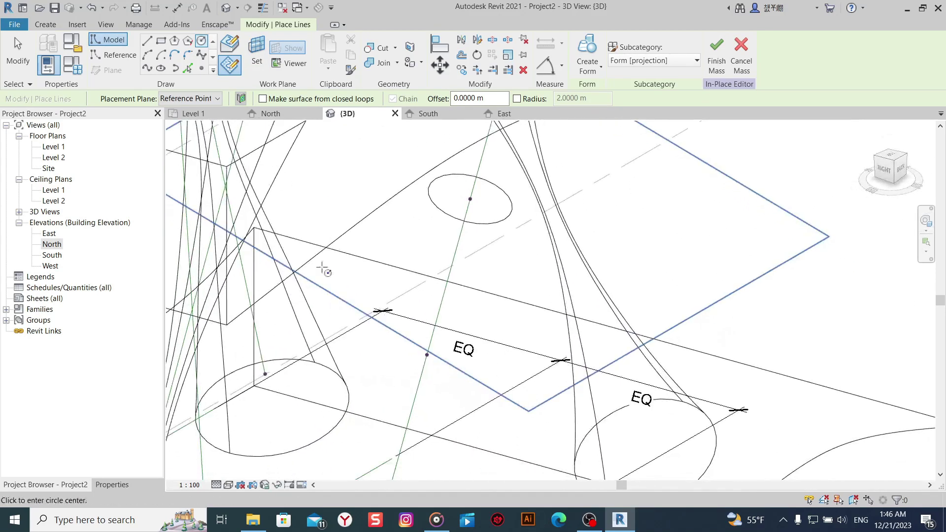
Draw a circle centred on the reference point's work plane and end circle drawing.
left_click(256, 49)
left_click(427, 354)
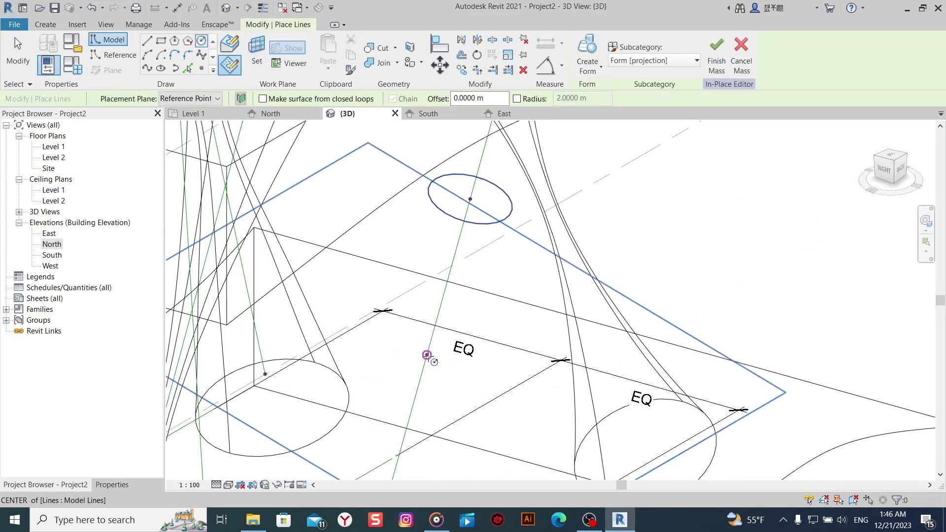
left_click(468, 361)
scroll(445, 329, "down", 2)
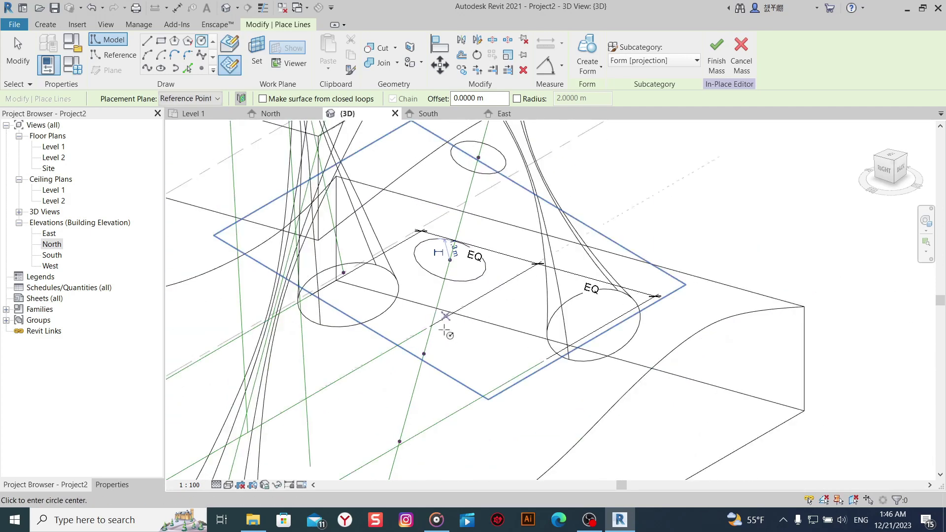
right_click(344, 255)
left_click(382, 270)
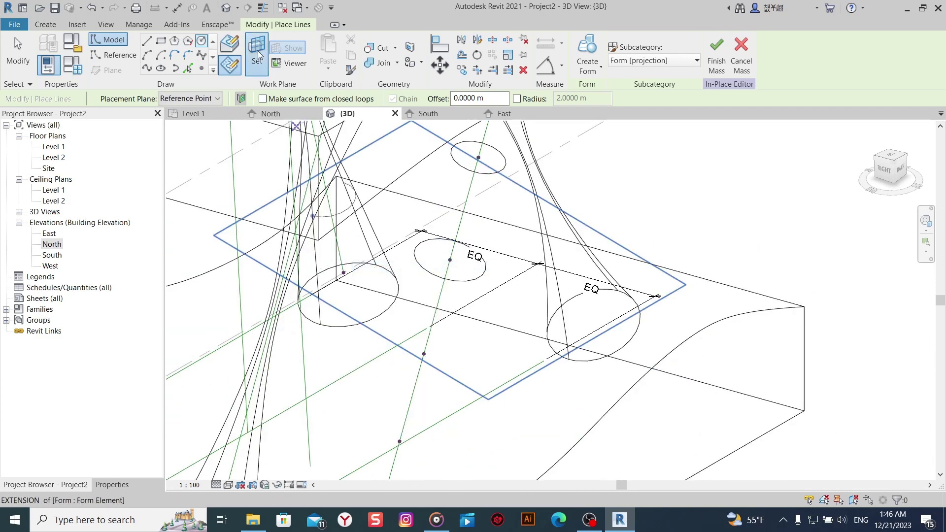
Resume circle drawing with another circle centred on the reference point.
key("Return")
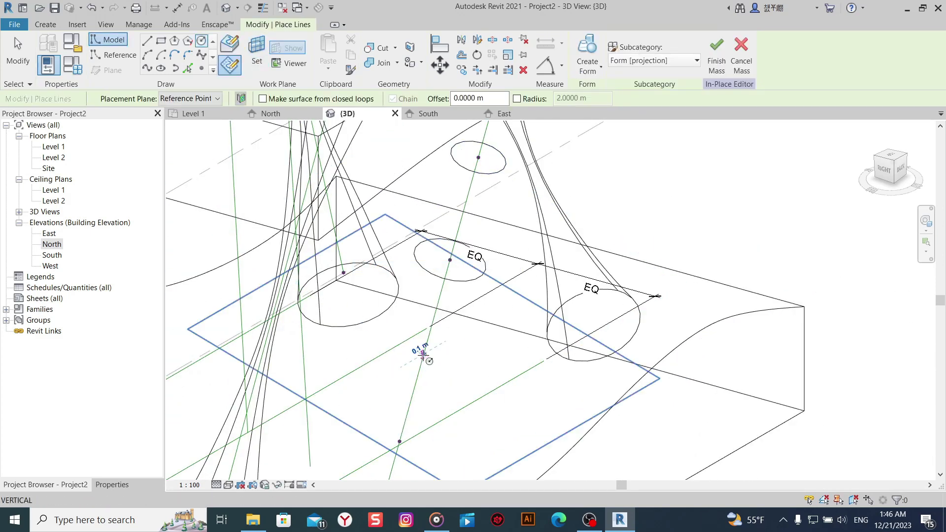
left_click(424, 354)
middle_click_drag(405, 454, 425, 370)
scroll(426, 399, "up", 2)
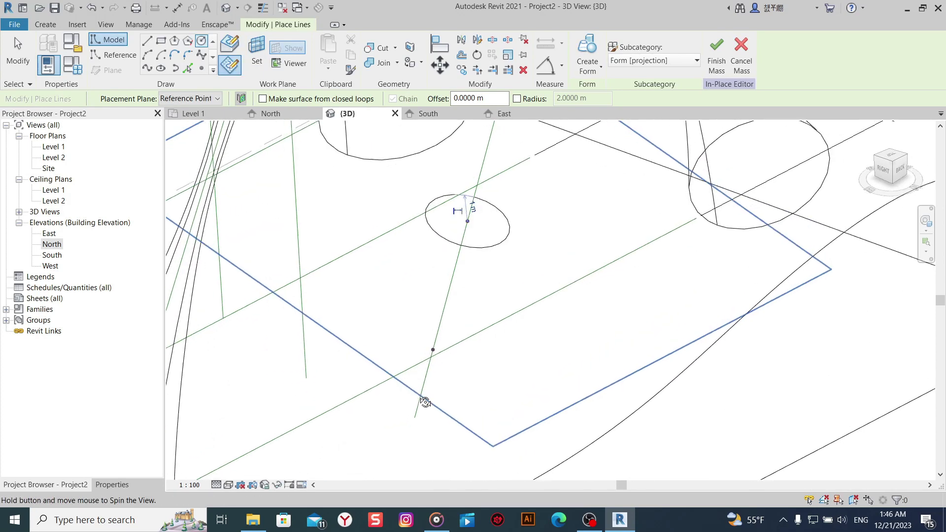
Place a 1.3 m circle on the lower reference point's plane and select it.
left_click(256, 54)
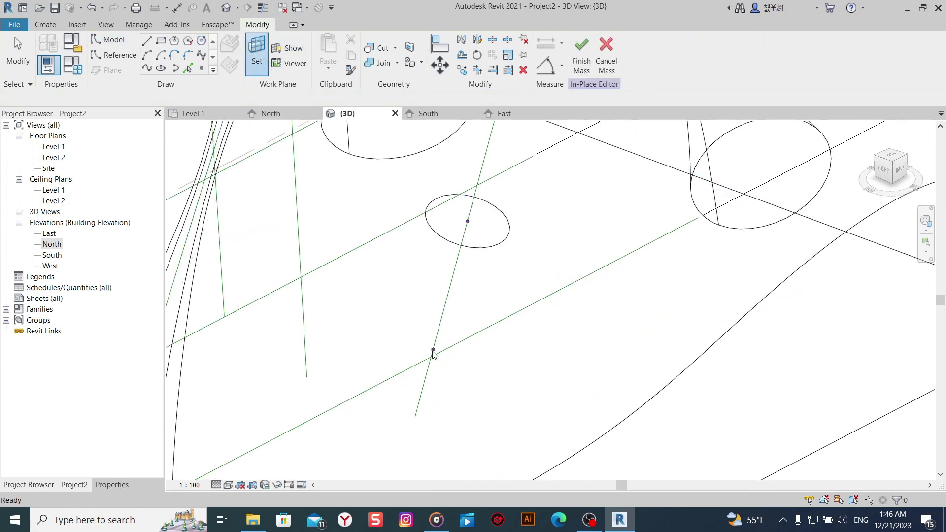
left_click(433, 350)
left_click(487, 350)
right_click(537, 310)
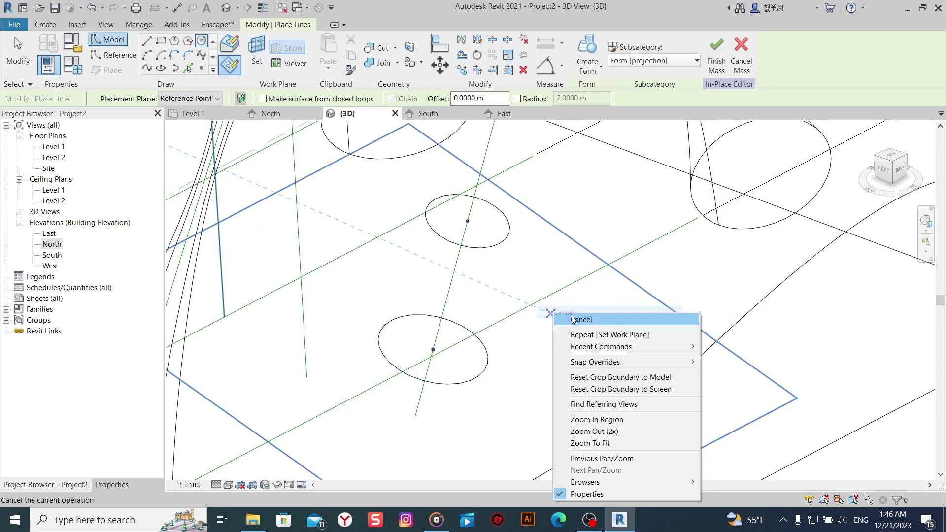
left_click(544, 318)
left_click(502, 361)
scroll(502, 361, "up", 2)
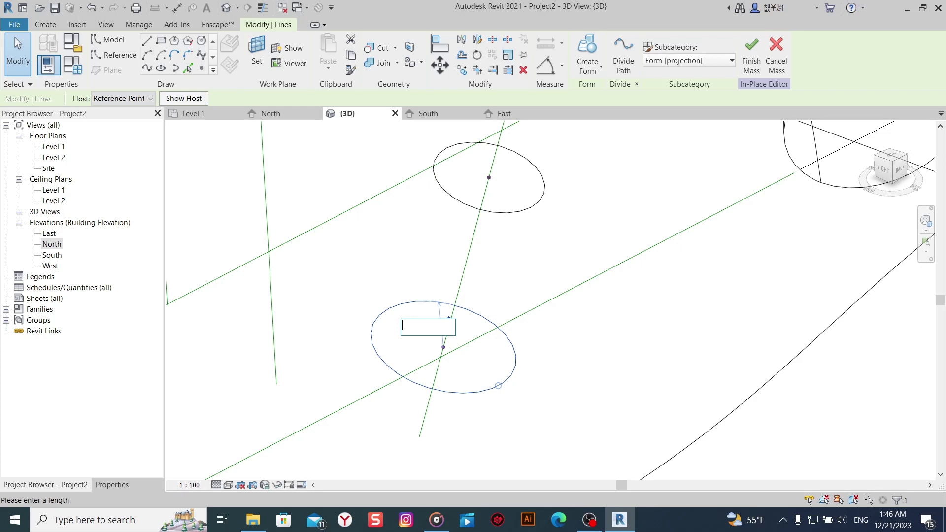
type("1")
Confirm the lower circle's size and resize a circle on the slanted line to 0.8 m.
key("Return")
scroll(506, 449, "down", 2)
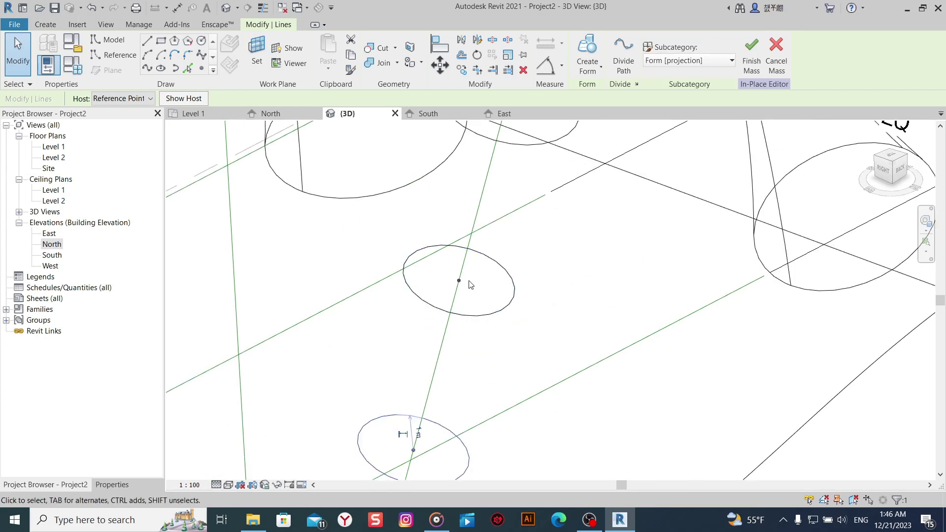
scroll(468, 281, "up", 1)
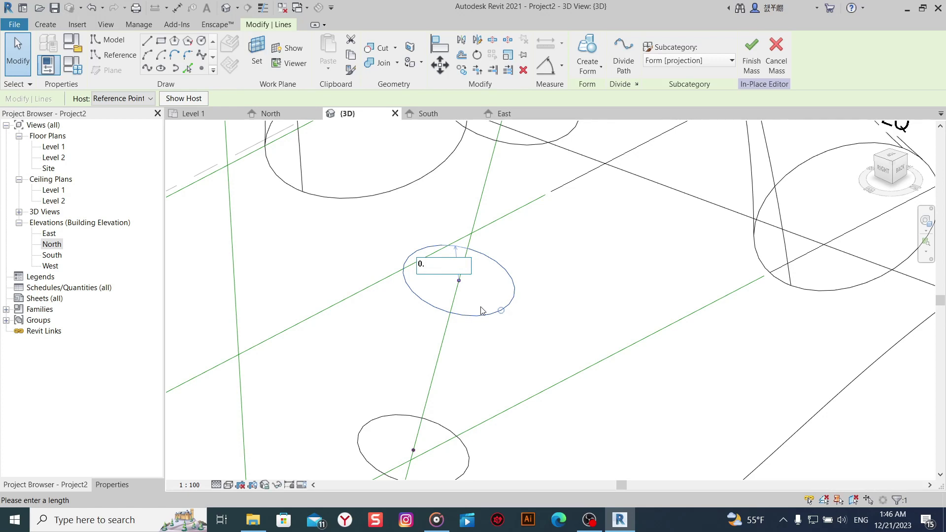
scroll(541, 303, "down", 2)
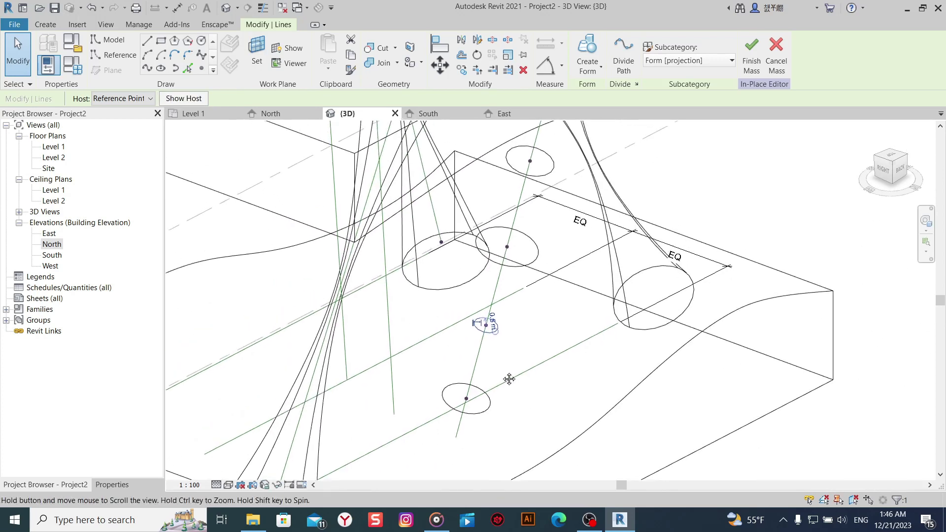
middle_click_drag(507, 376, 536, 276)
scroll(558, 220, "up", 3)
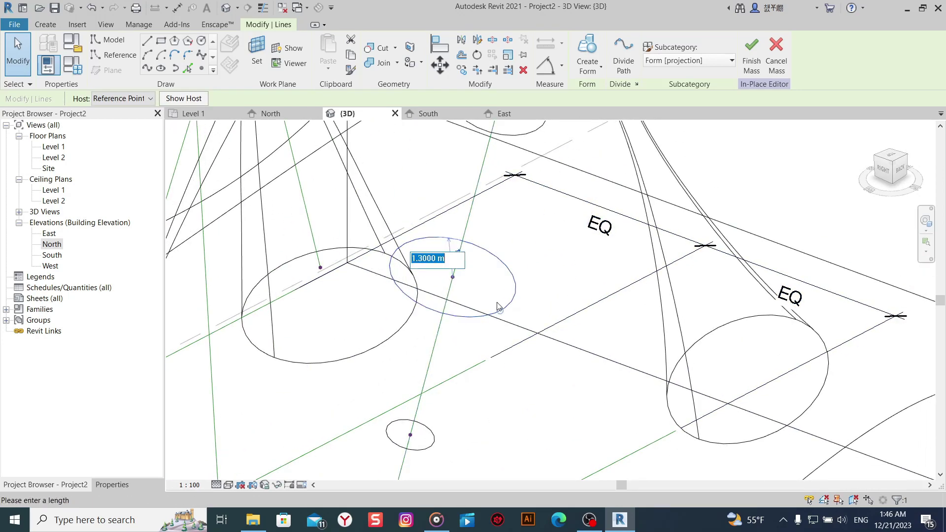
type("8")
key("Return")
Enlarge the upper circle on the slanted line to 1.5 m.
scroll(611, 281, "down", 1)
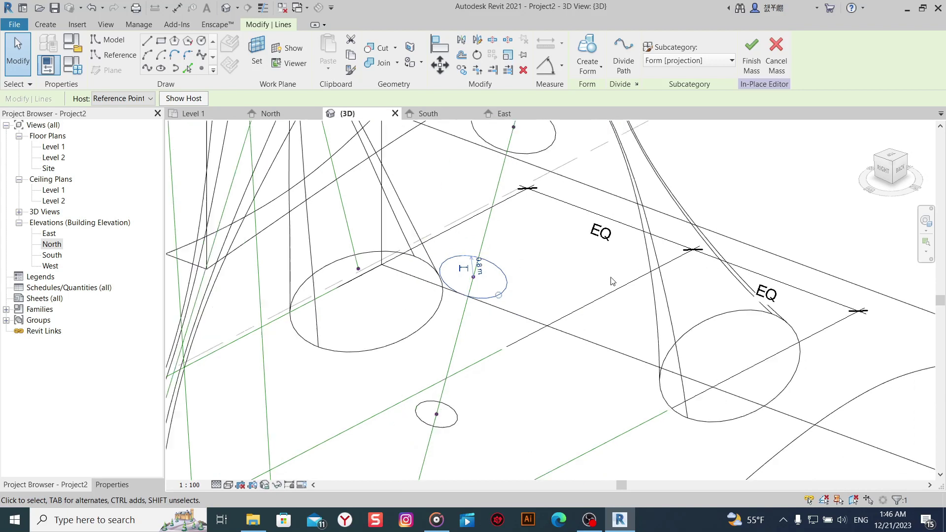
scroll(559, 255, "down", 2)
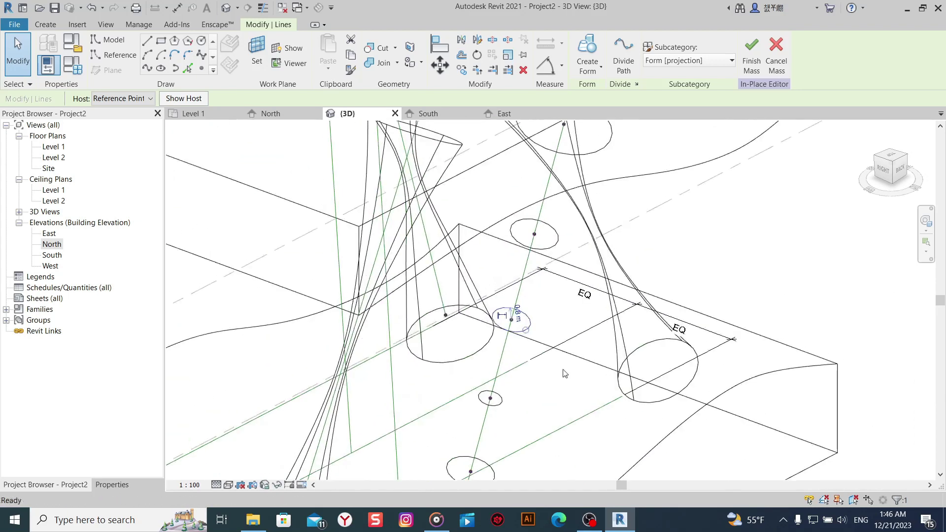
left_click(554, 244)
type("1")
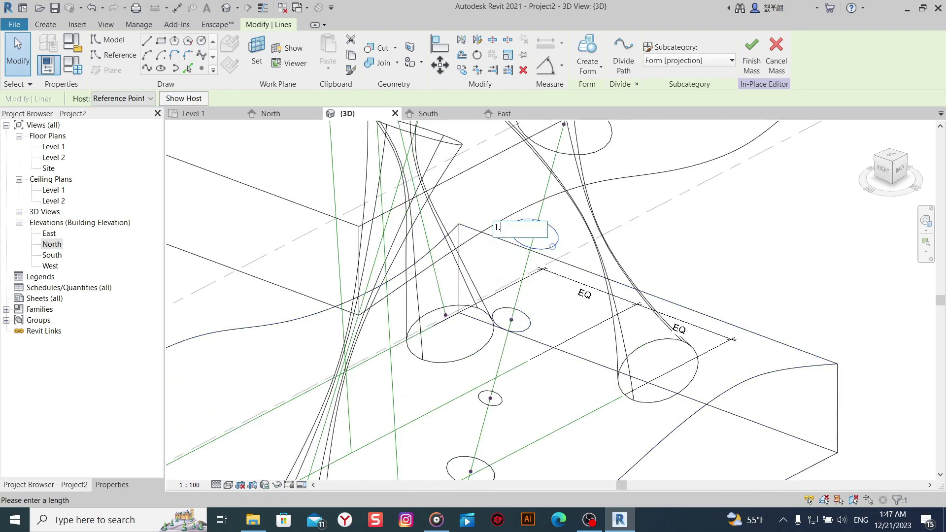
type("5")
key("Return")
left_click(795, 251)
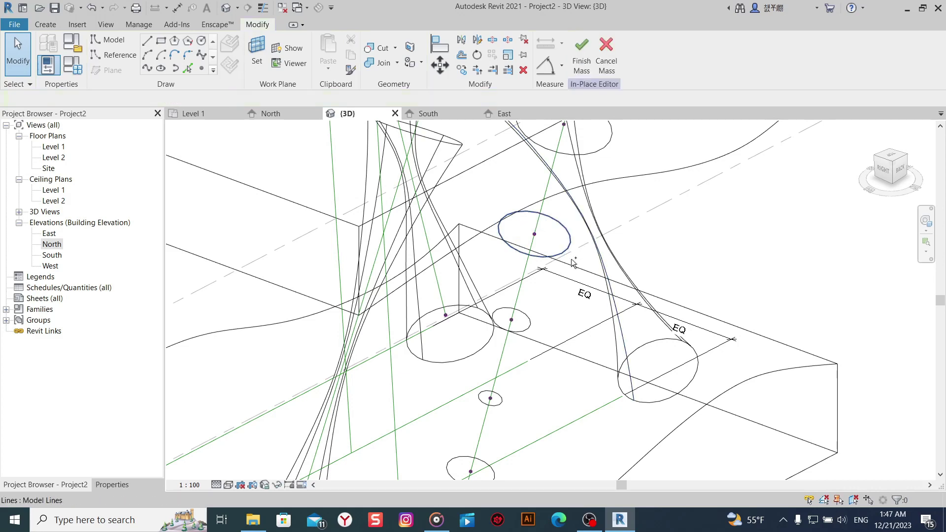
Select three of the profile circles along the slanted line.
left_click(573, 263)
left_click(529, 322, "ctrl")
left_click(502, 401, "ctrl")
Select all the profile circles along the slanted line for the new column.
mouse_move(503, 478)
middle_mouse_down()
mouse_move(530, 383)
mouse_move(567, 345)
middle_mouse_up()
left_click(520, 382, "ctrl")
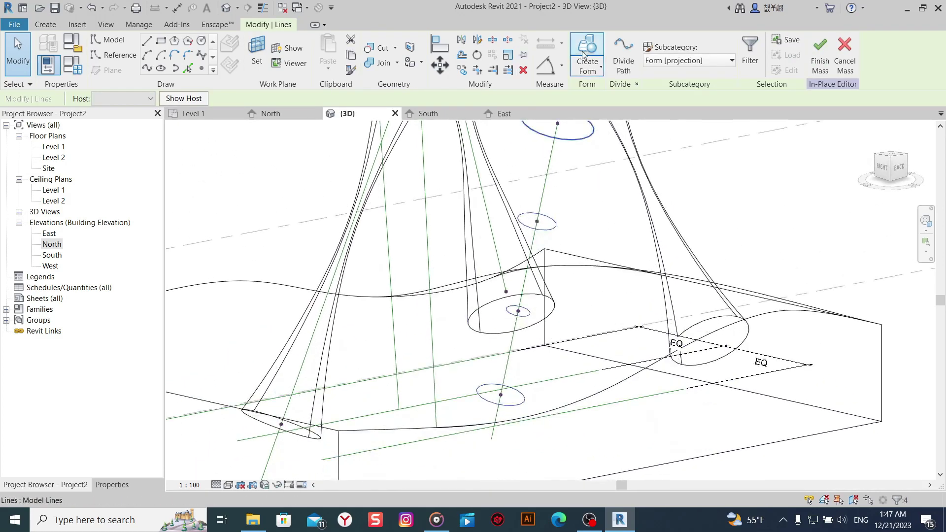
left_click(568, 276)
mouse_move(568, 276)
middle_mouse_down("shift")
mouse_move(570, 316)
mouse_move(641, 277)
mouse_move(590, 293)
mouse_move(400, 409)
middle_mouse_up("shift")
scroll(400, 409, "down", 5)
scroll(500, 244, "up", 2)
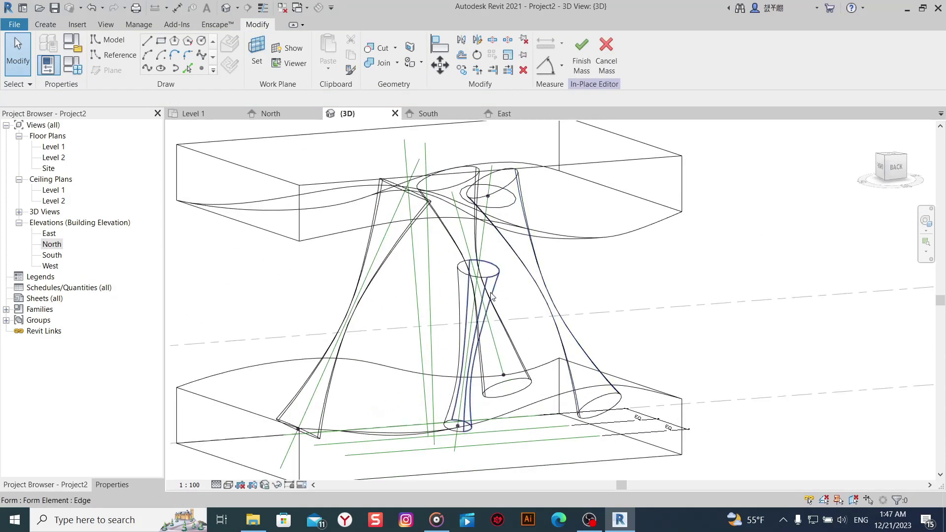
mouse_move(500, 244)
middle_mouse_down("shift")
mouse_move(514, 328)
mouse_move(481, 363)
middle_mouse_up("shift")
scroll(500, 352, "up", 3)
left_click(523, 390)
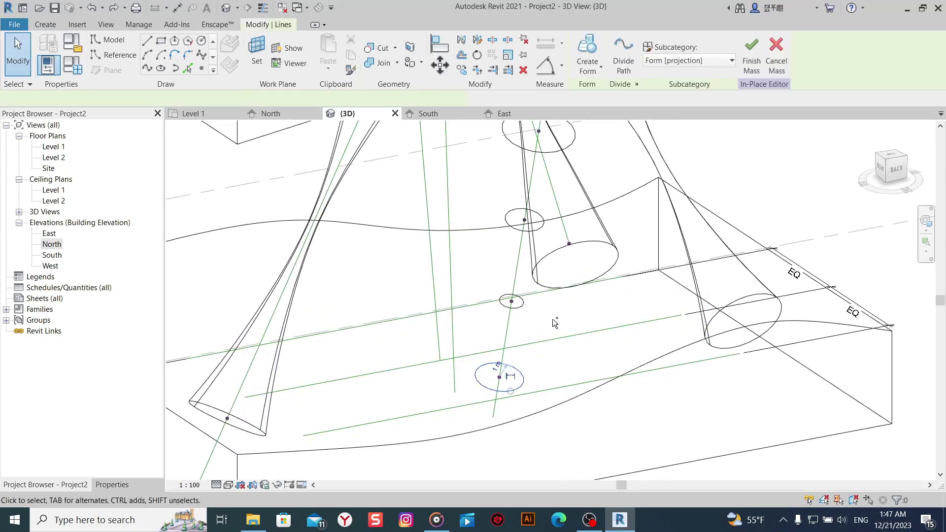
mouse_move(585, 308)
middle_mouse_down()
mouse_move(558, 369)
mouse_move(519, 364)
middle_mouse_up()
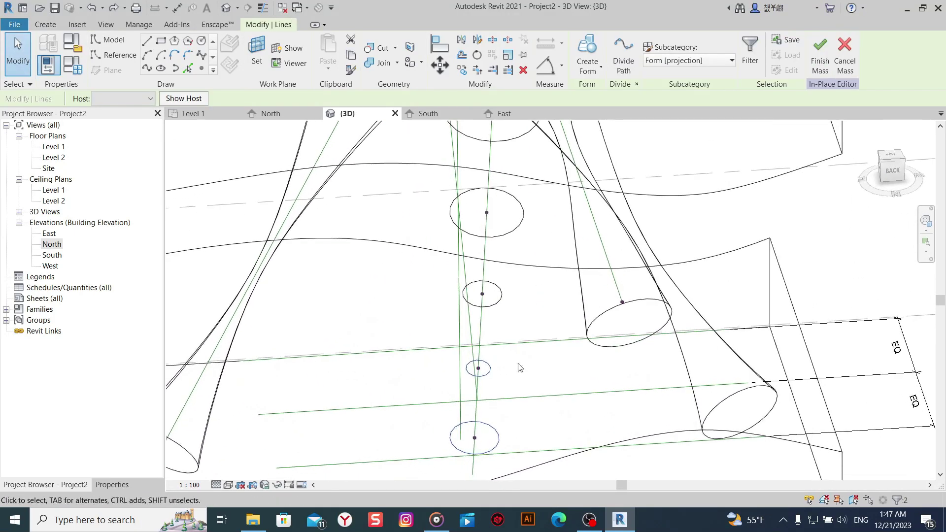
scroll(508, 315, "down", 3)
scroll(504, 316, "down", 2)
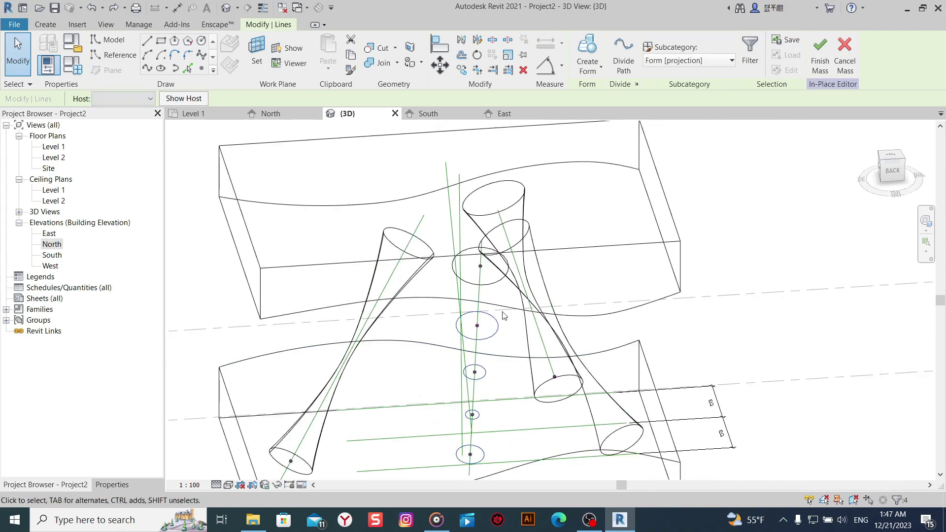
left_click(554, 126, "ctrl")
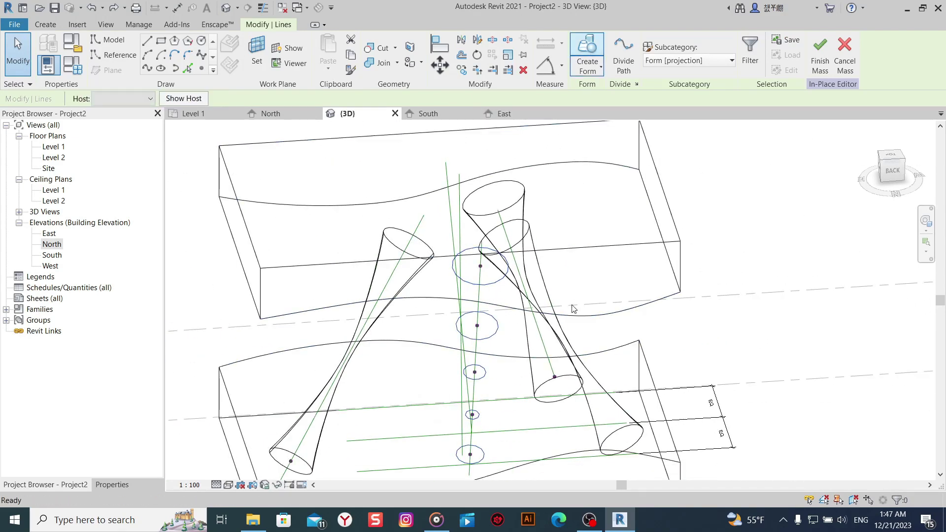
Inspect the new lofted column in Shaded view, then return to Wireframe.
middle_click_drag(573, 309, 394, 375, "shift")
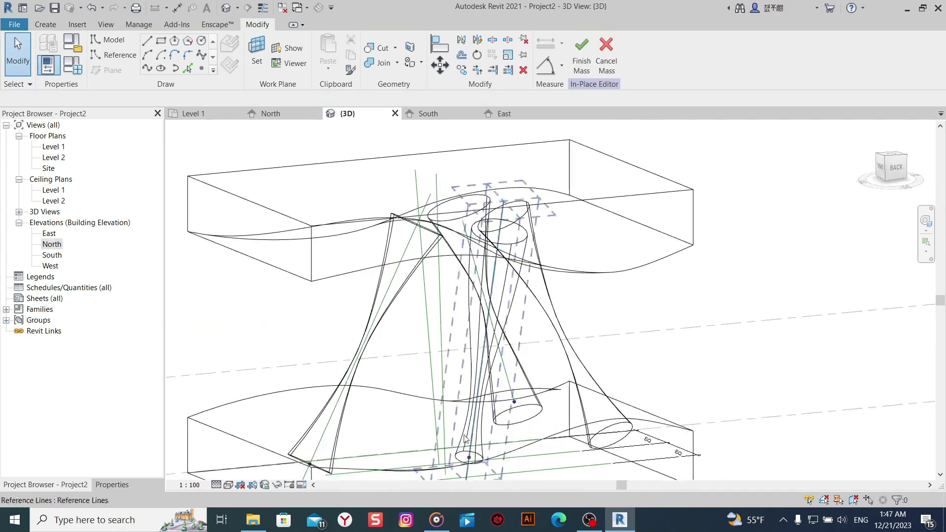
left_click(227, 485)
left_click(276, 471)
left_click(473, 409)
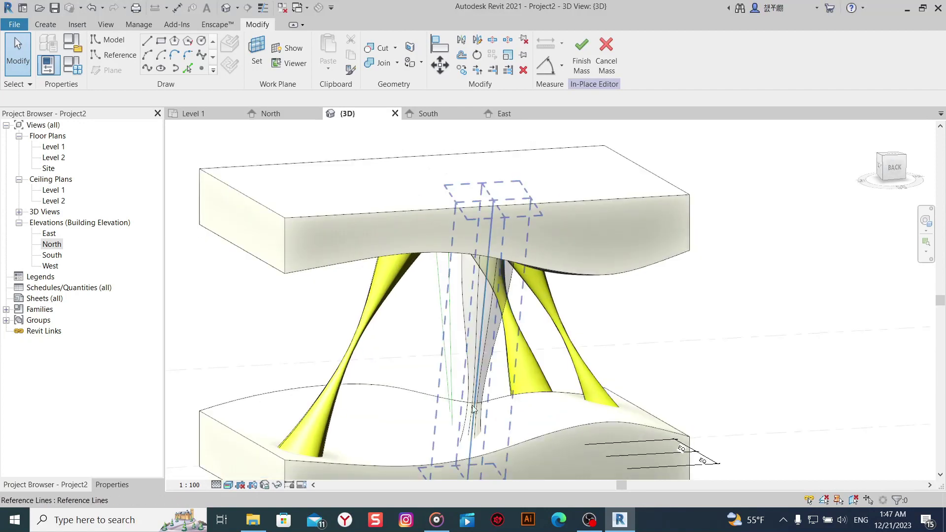
left_click(228, 486)
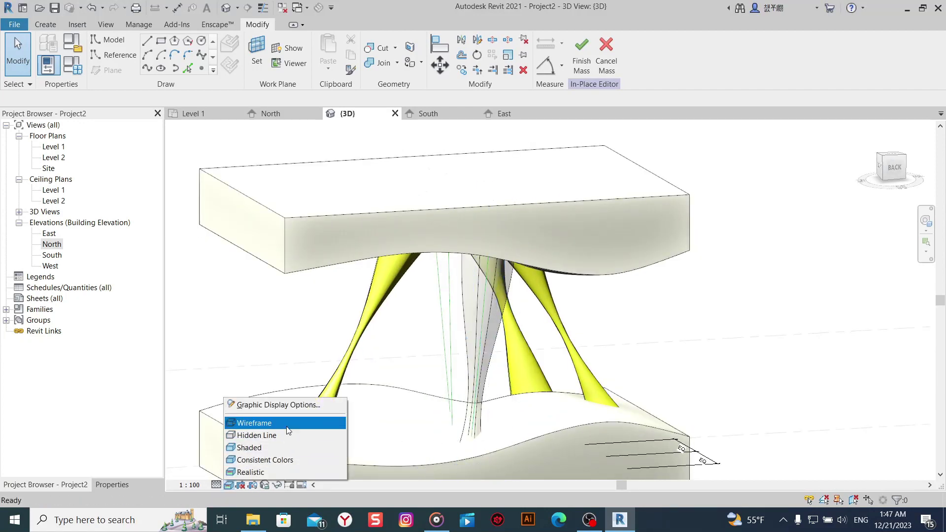
left_click(256, 422)
scroll(499, 240, "up", 2)
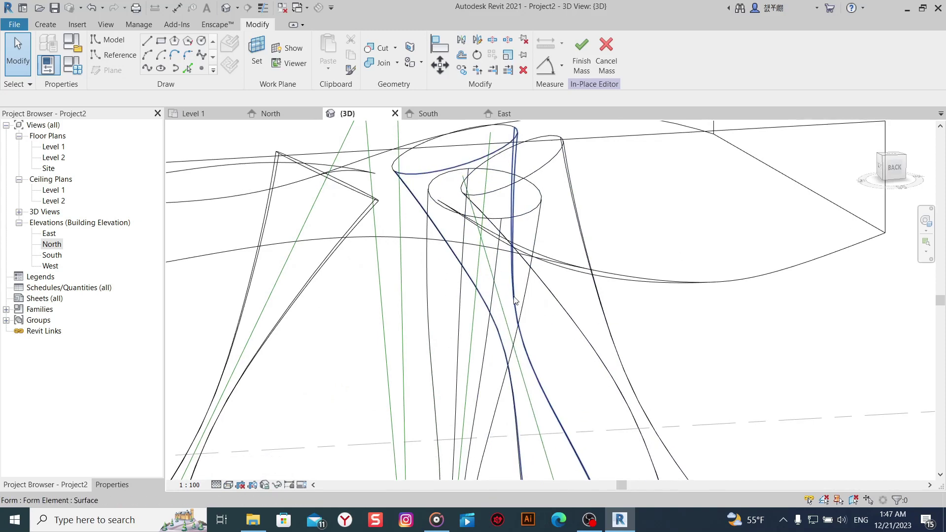
Set the new column's top profile to 2.5 m and a middle profile to 1 m.
scroll(518, 227, "up", 1)
left_click(527, 220)
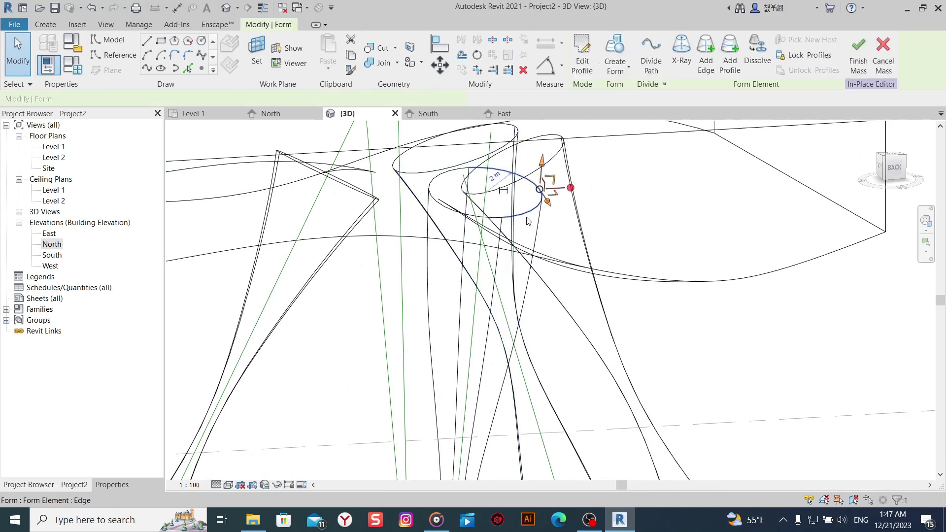
left_click(495, 176)
type("5")
key("Return")
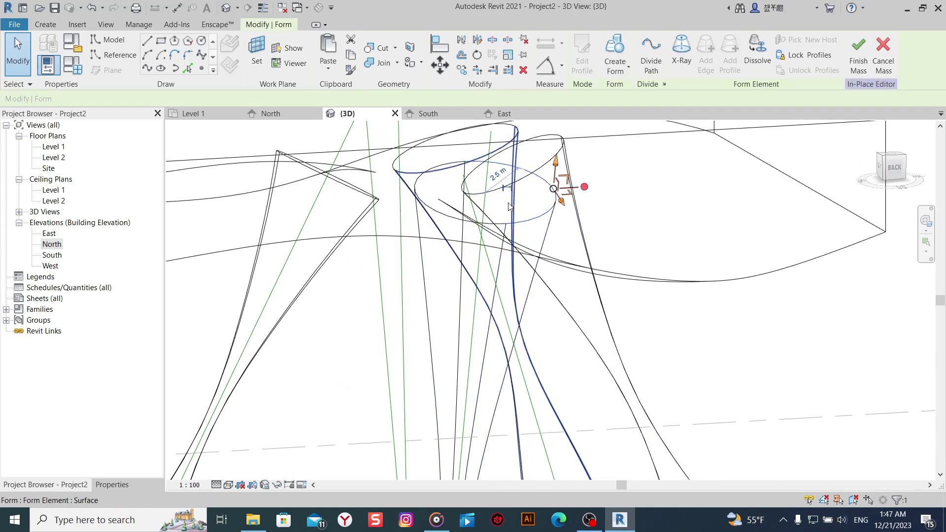
middle_click_drag(522, 320, 539, 263)
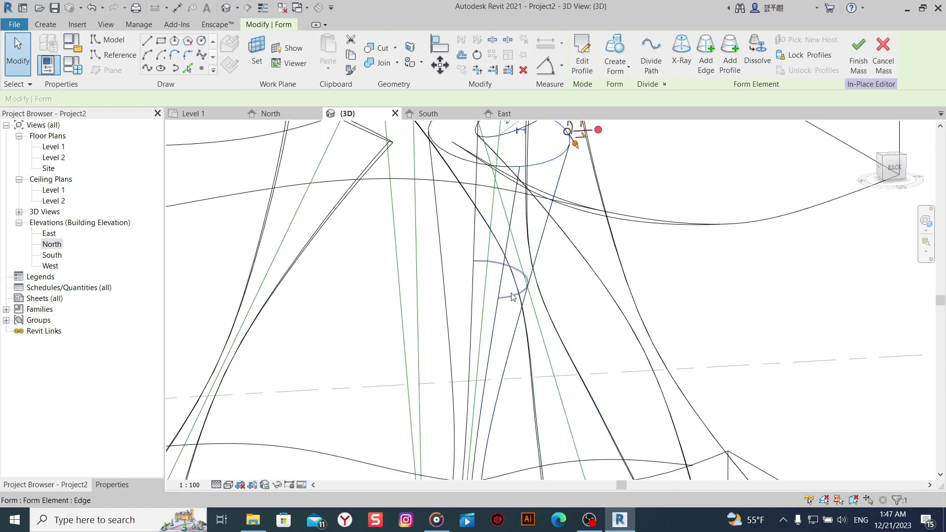
left_click(514, 296)
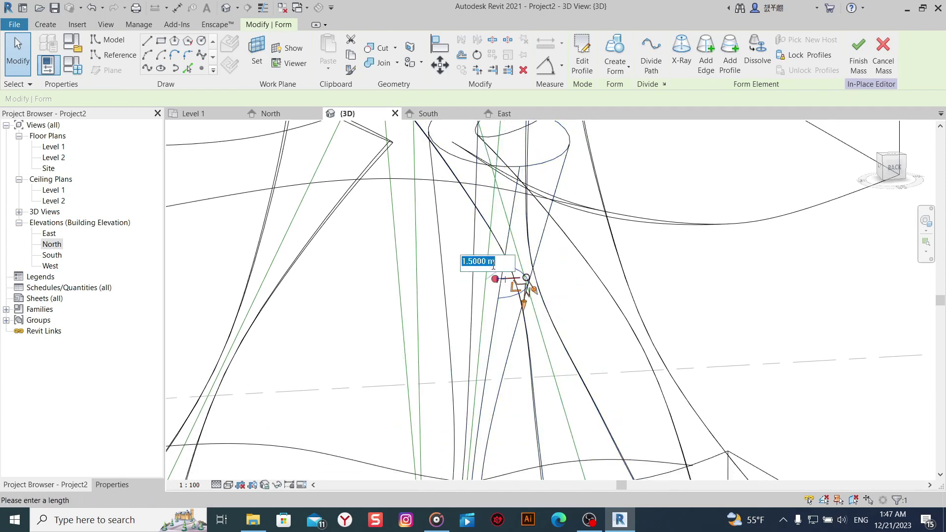
type("1")
key("Return")
Set the next profile radius to 0.3 m and the small lower profile to 0.8.
scroll(509, 367, "down", 2)
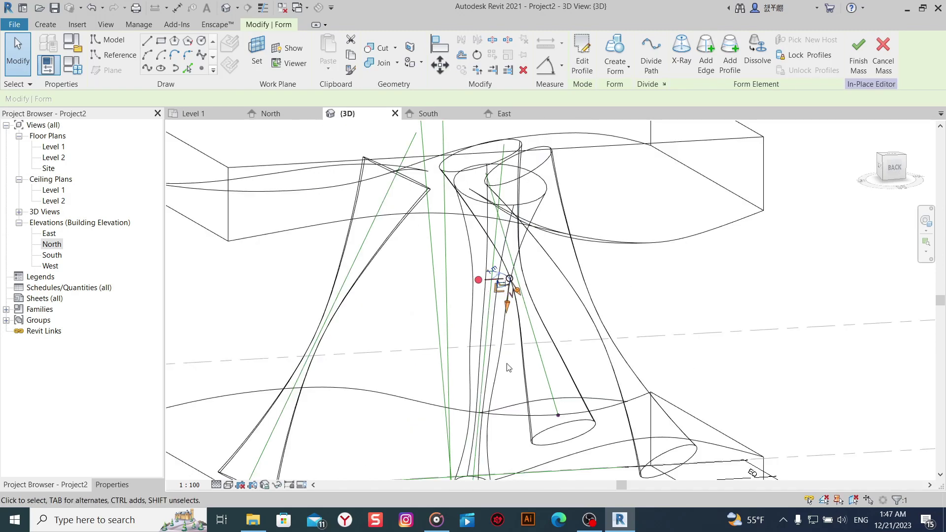
scroll(481, 308, "up", 2)
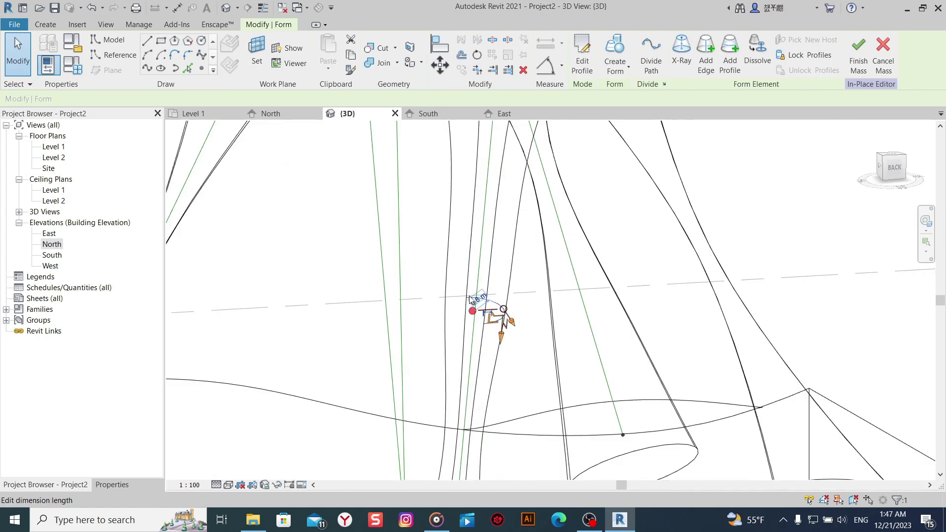
left_click(473, 298)
type("0.3")
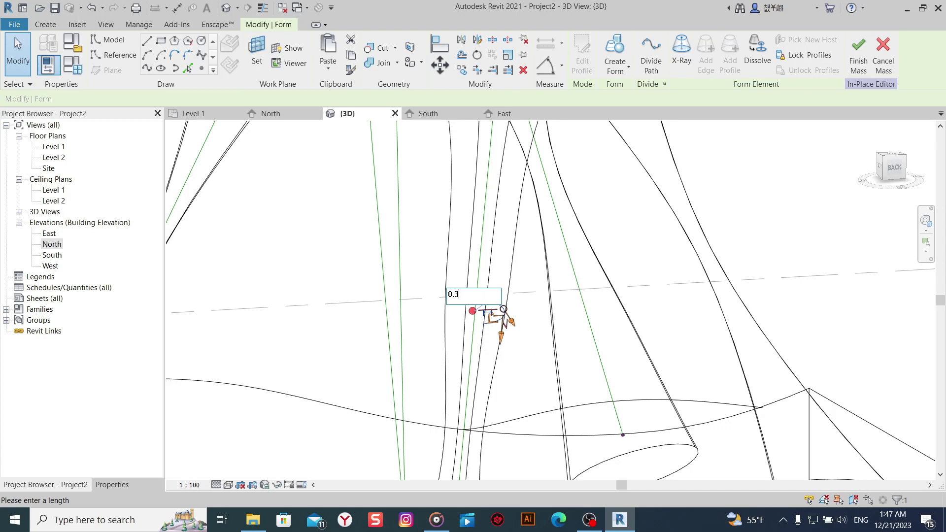
key("Return")
scroll(485, 315, "down", 2)
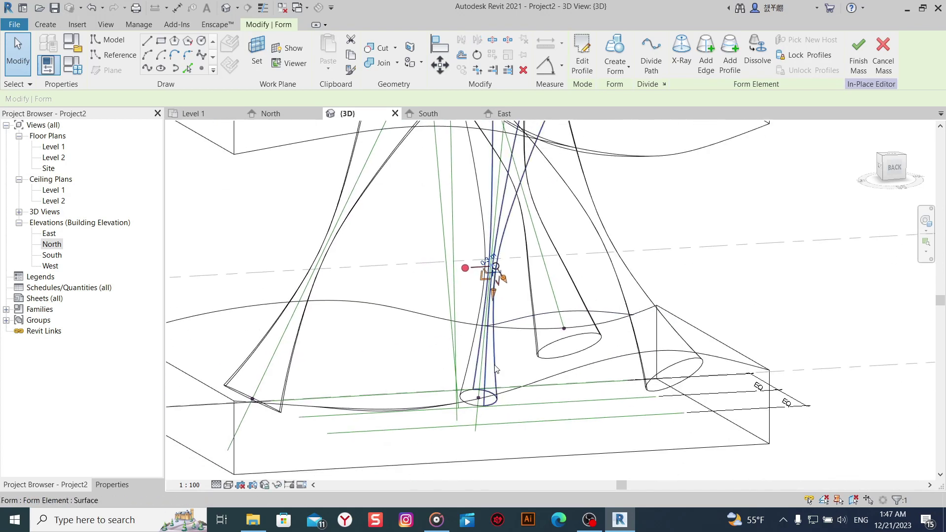
scroll(490, 314, "up", 1)
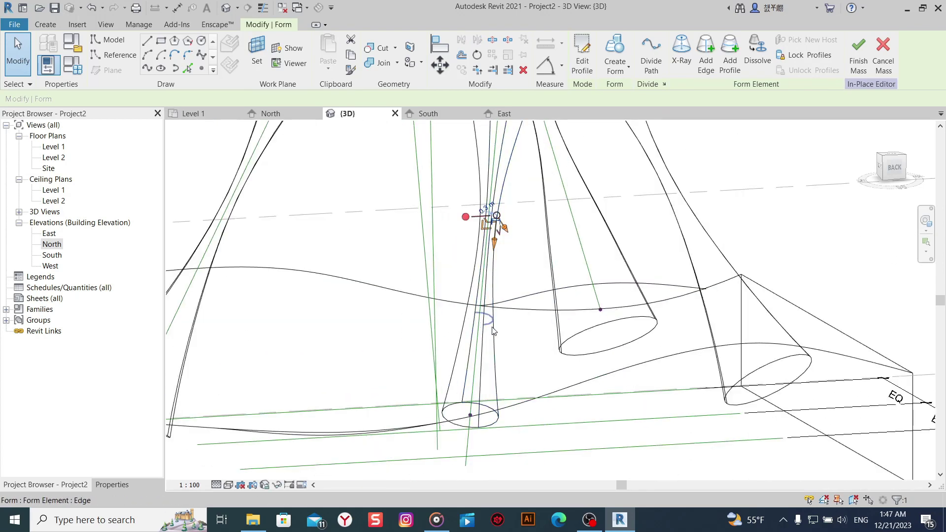
left_click(493, 331)
type("0.")
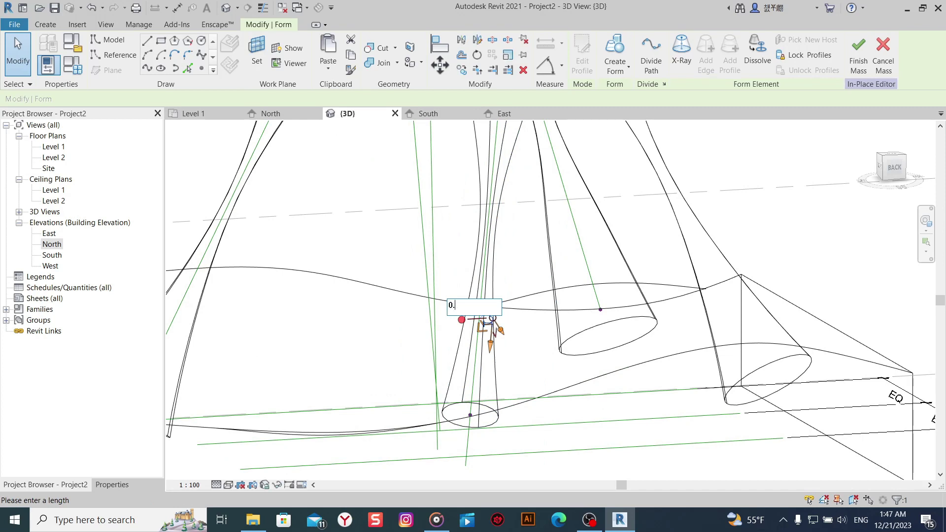
type("8")
key("Return")
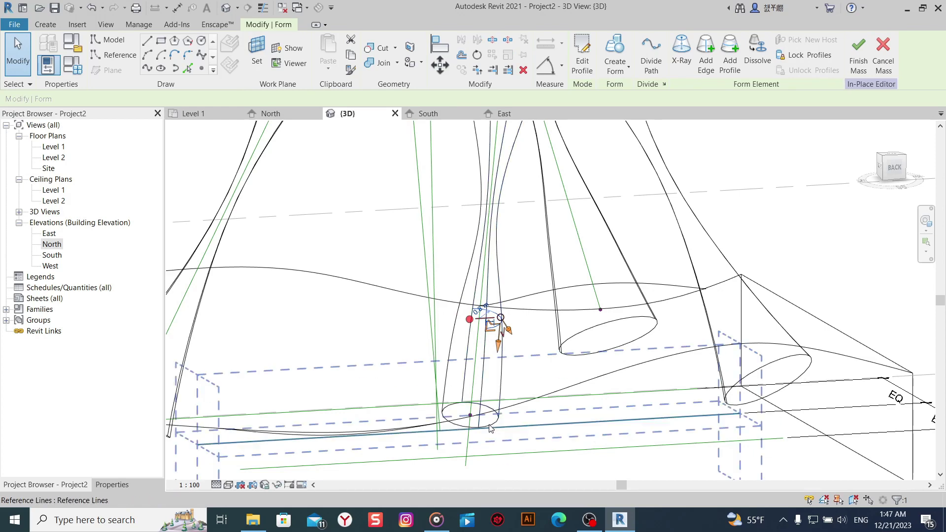
Try to pick the column's base circle edge, clearing accidental surface selections.
left_click(499, 425)
mouse_move(499, 424)
middle_mouse_down("shift")
mouse_move(534, 434)
mouse_move(544, 366)
middle_mouse_up("shift")
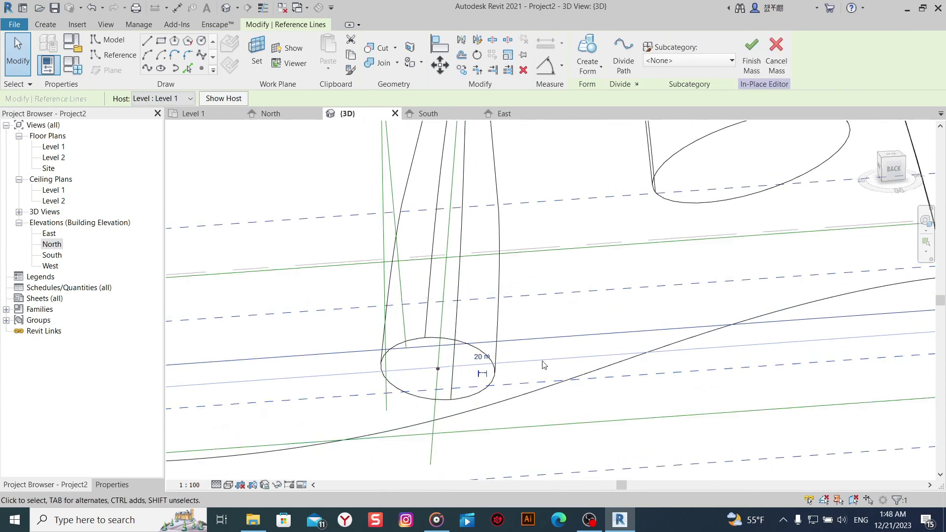
left_click(548, 326)
left_click(491, 384)
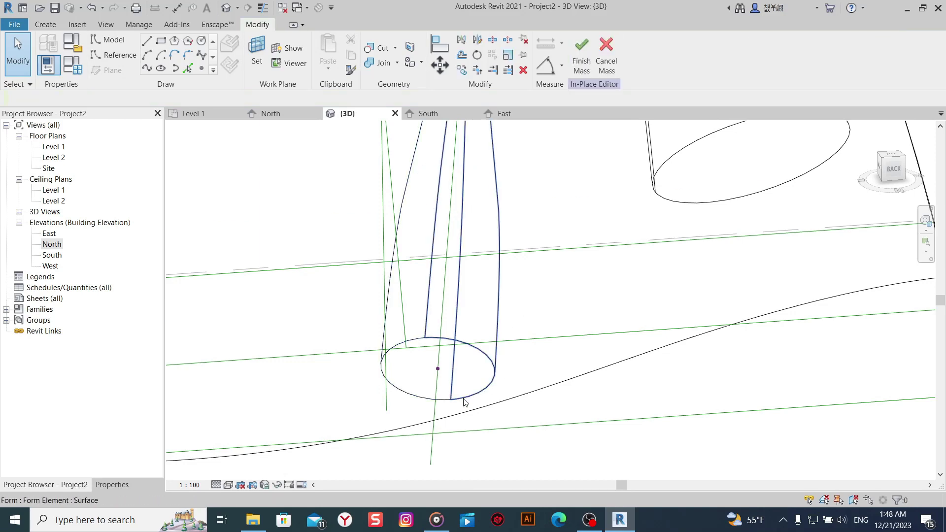
left_click(468, 371)
left_click(417, 400)
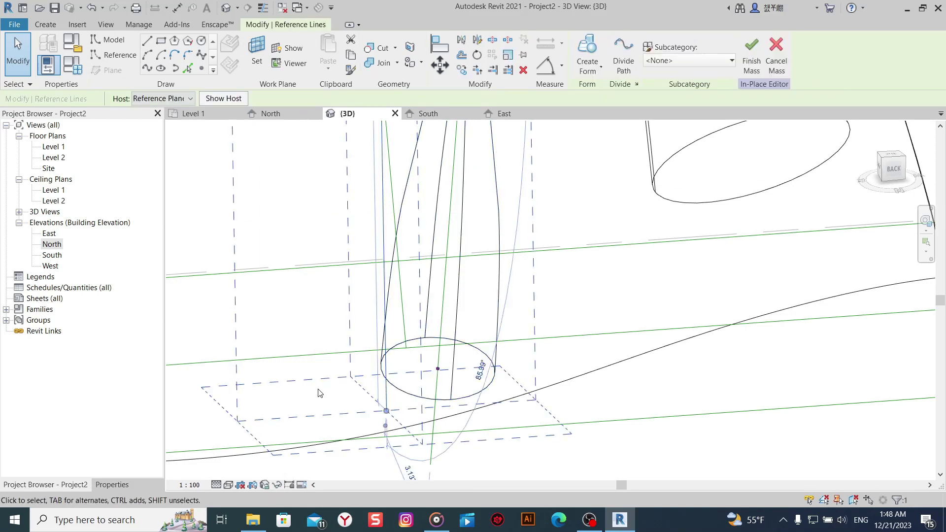
key("Escape")
left_click(411, 396)
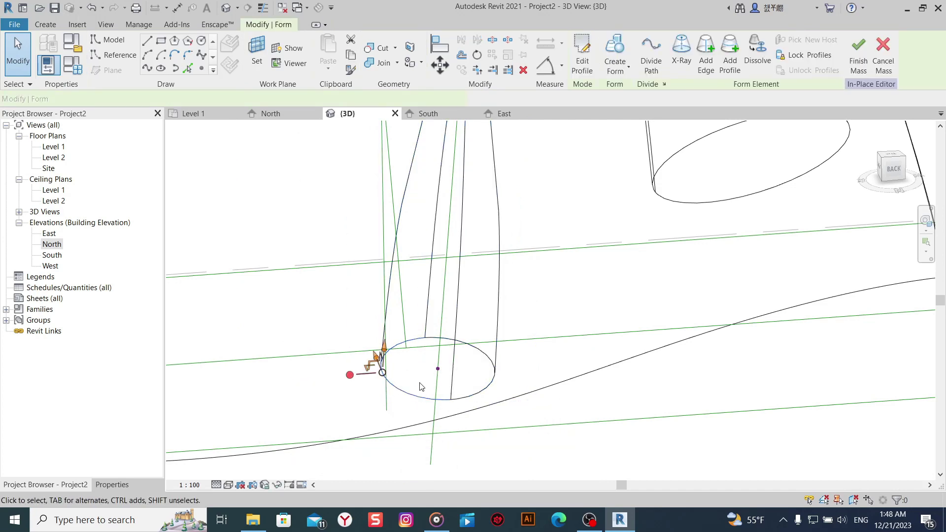
left_click(417, 382)
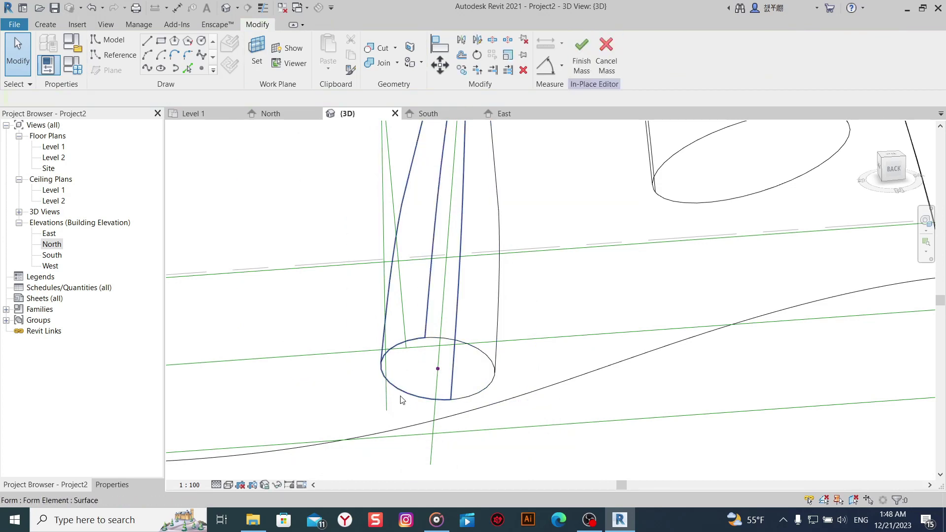
left_click(412, 395)
key("Escape")
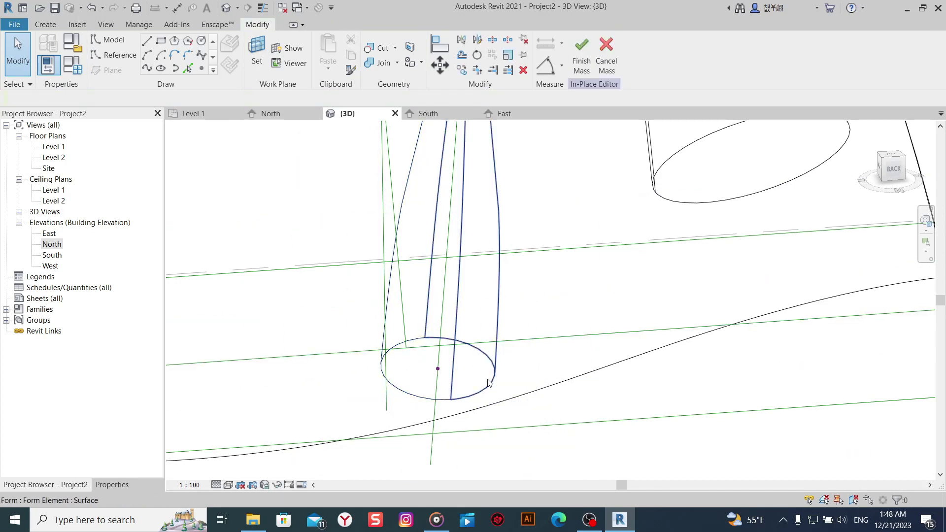
left_click(487, 383)
key("Escape")
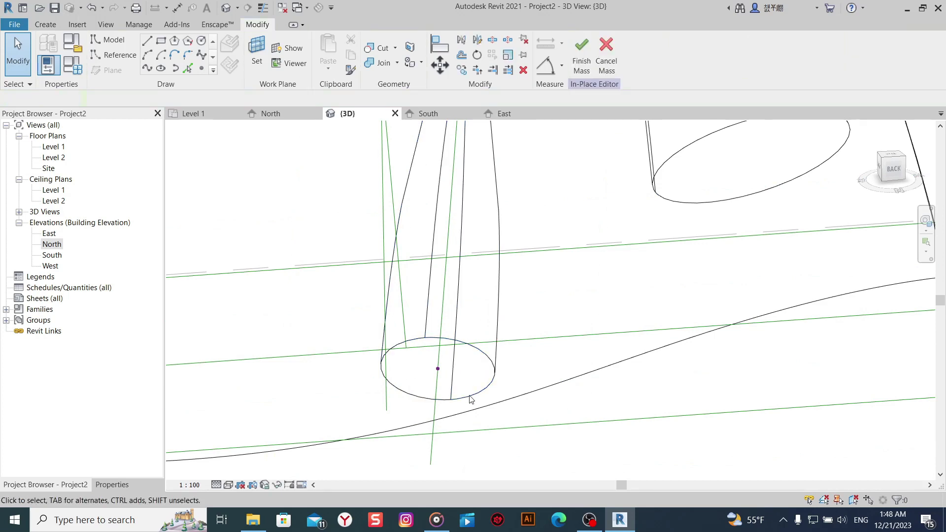
left_click(471, 399)
key("Escape")
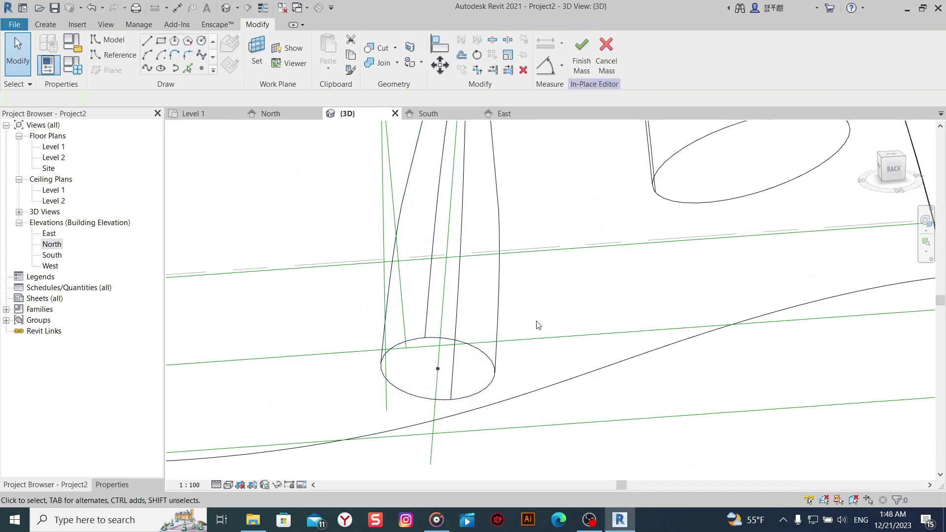
Select the column's circle edge and change its dimension to 0.3 m.
mouse_move(537, 323)
middle_mouse_down("shift")
mouse_move(524, 323)
mouse_move(507, 280)
middle_mouse_up("shift")
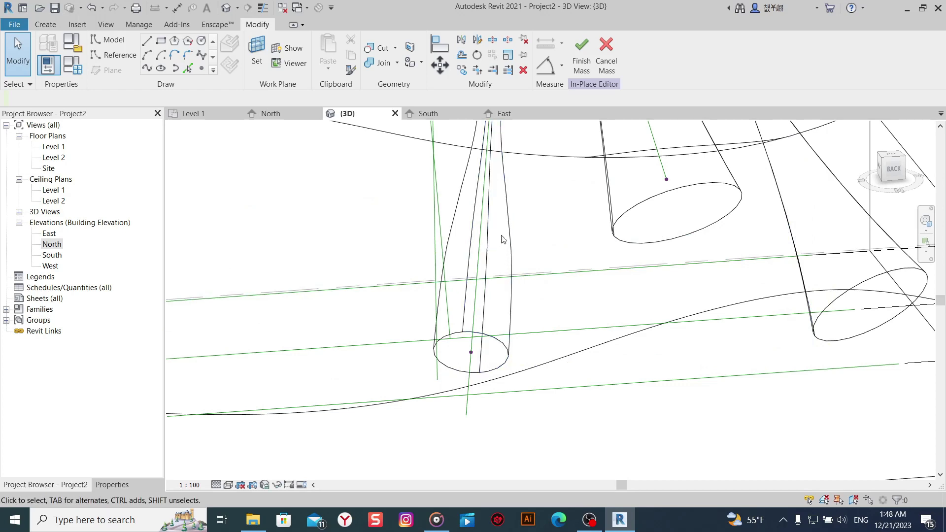
left_click(500, 248)
type("0.")
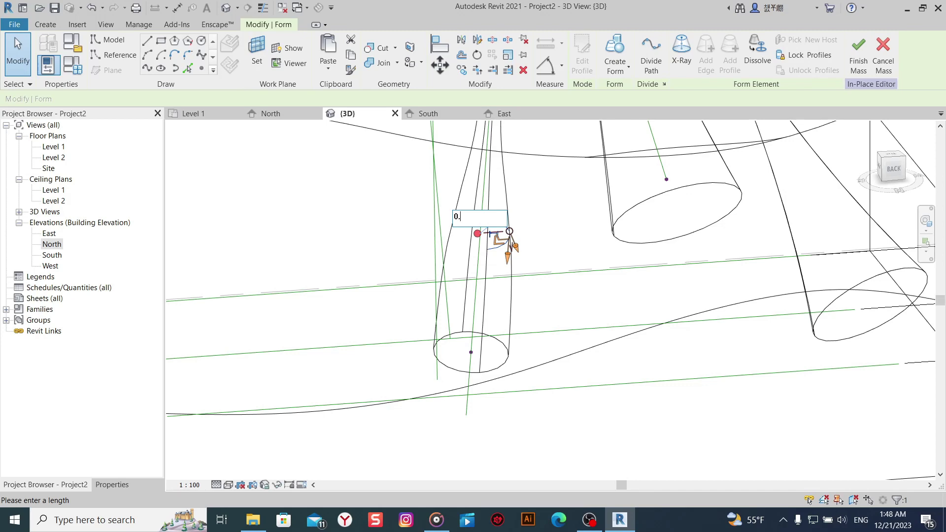
type("3")
key("Return")
scroll(508, 244, "down", 2)
scroll(578, 385, "down", 1)
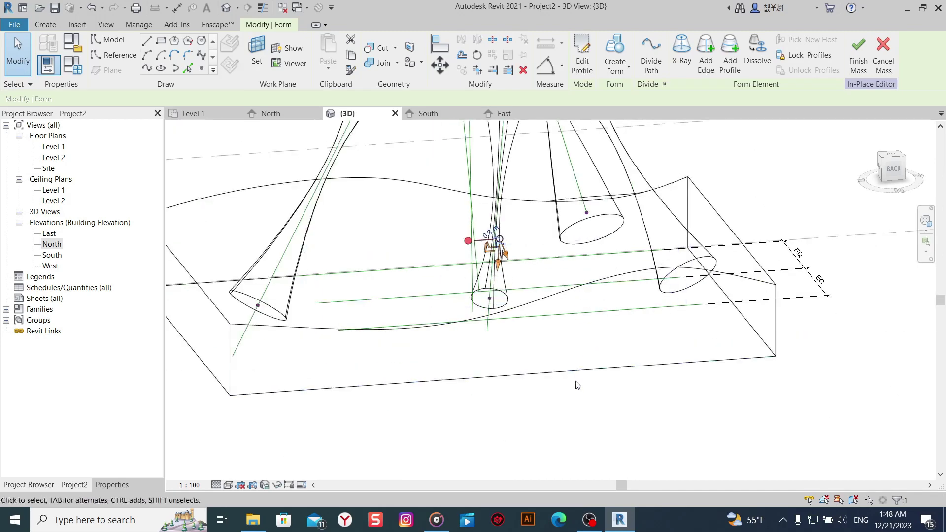
Switch the view's visual style to Realistic.
left_click(572, 404)
middle_click_drag(572, 404, 500, 433, "shift")
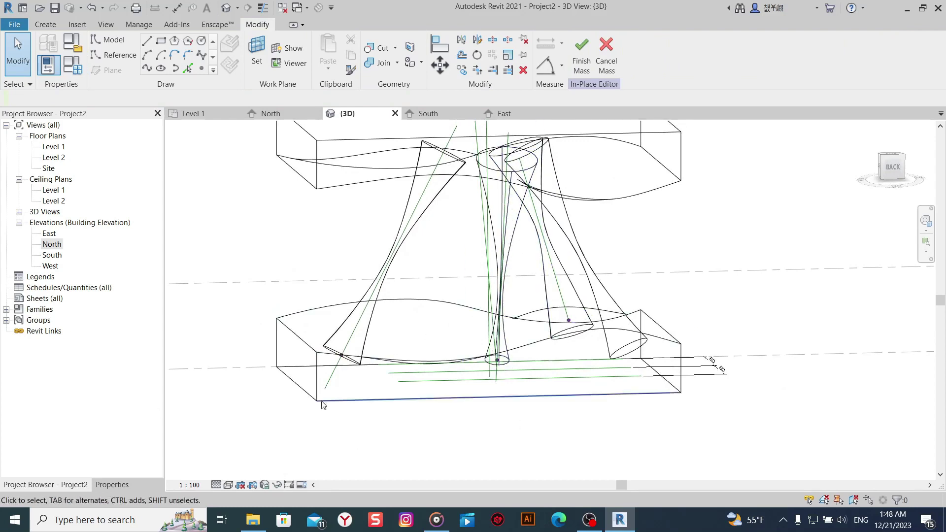
left_click(227, 485)
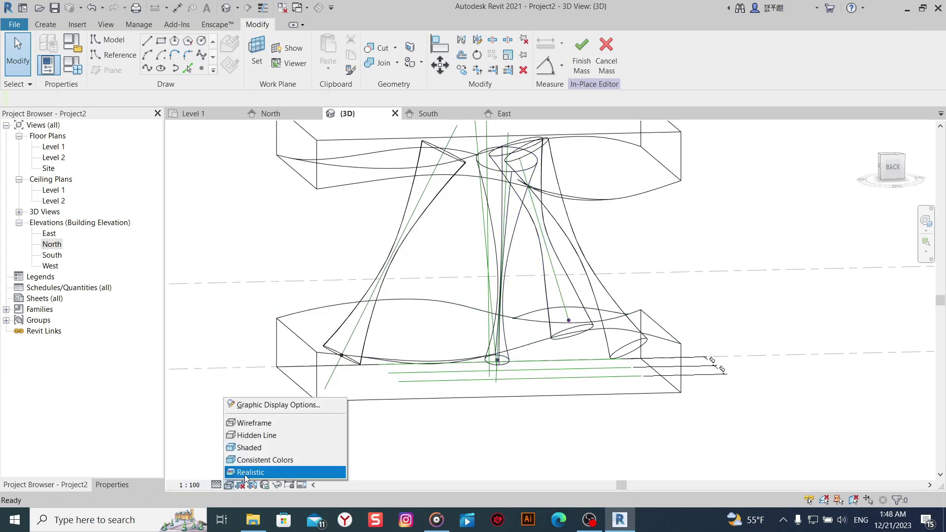
left_click(276, 470)
mouse_move(487, 413)
middle_mouse_down("shift")
mouse_move(574, 406)
mouse_move(584, 425)
mouse_move(534, 468)
mouse_move(385, 471)
mouse_move(503, 428)
middle_mouse_up("shift")
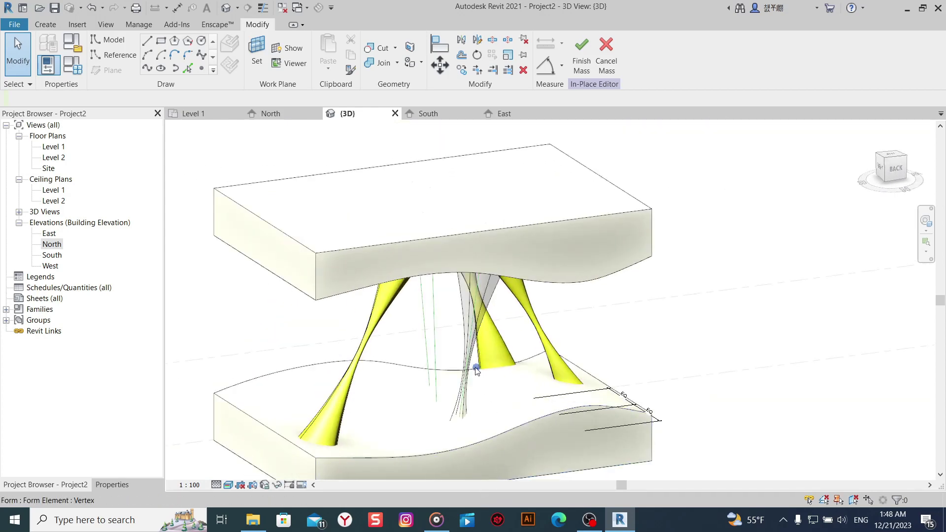
scroll(478, 363, "up", 3)
Give the grey twisted column the yellow Default New Material(1).
left_click(476, 354)
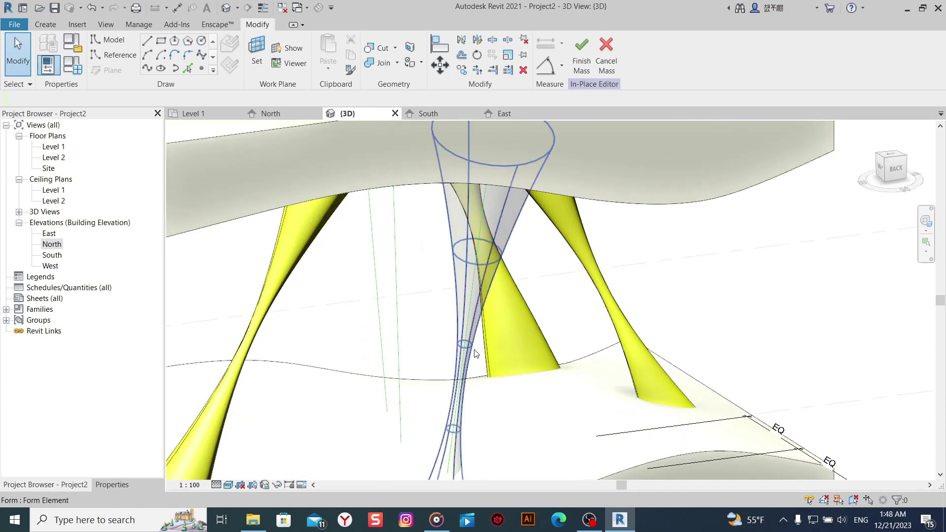
scroll(487, 348, "down", 5)
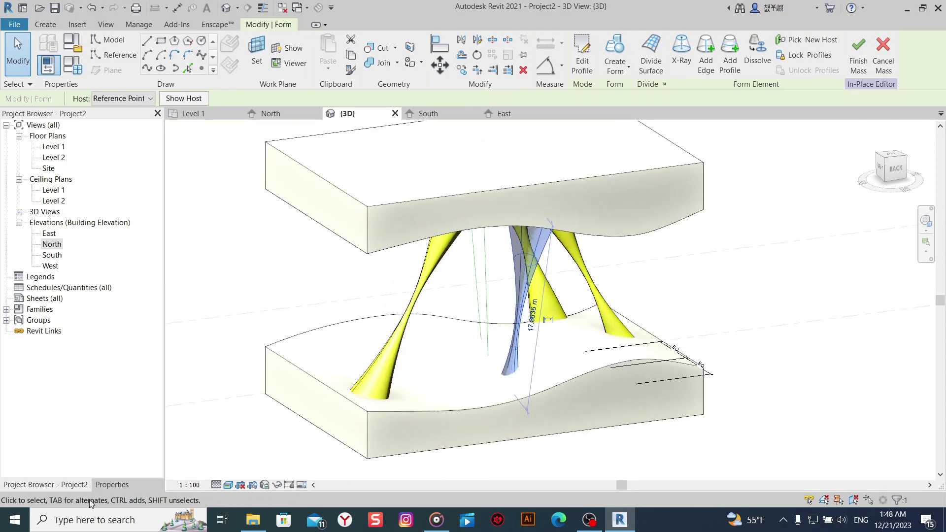
left_click(112, 484)
left_click(118, 230)
left_click(151, 230)
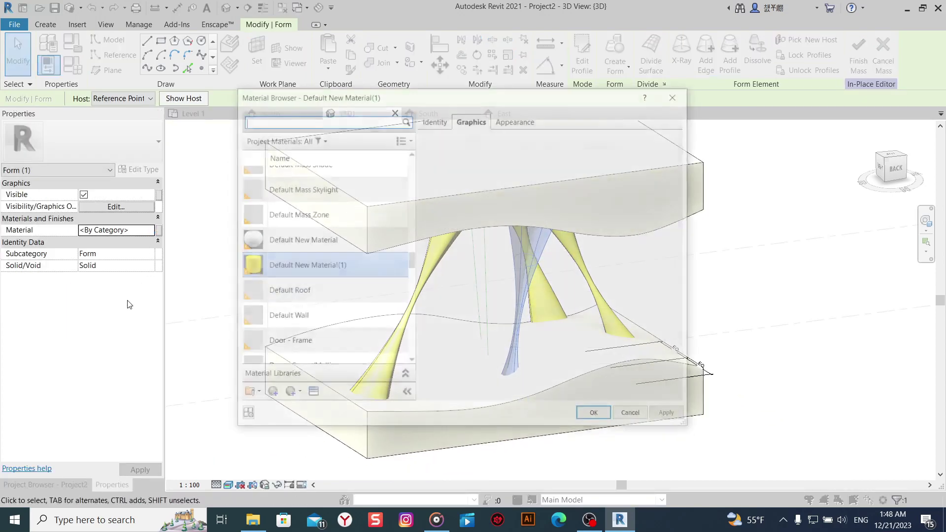
double_click(289, 270)
Orbit around the mass to check that all four columns are yellow.
mouse_move(678, 452)
middle_mouse_down("shift")
mouse_move(631, 449)
mouse_move(666, 448)
mouse_move(640, 443)
middle_mouse_up("shift")
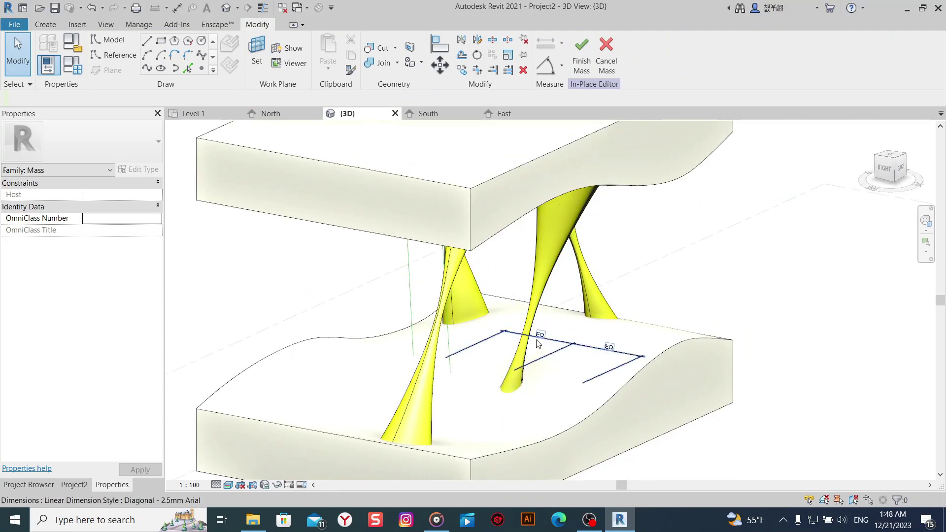
middle_click_drag(538, 343, 685, 362, "shift")
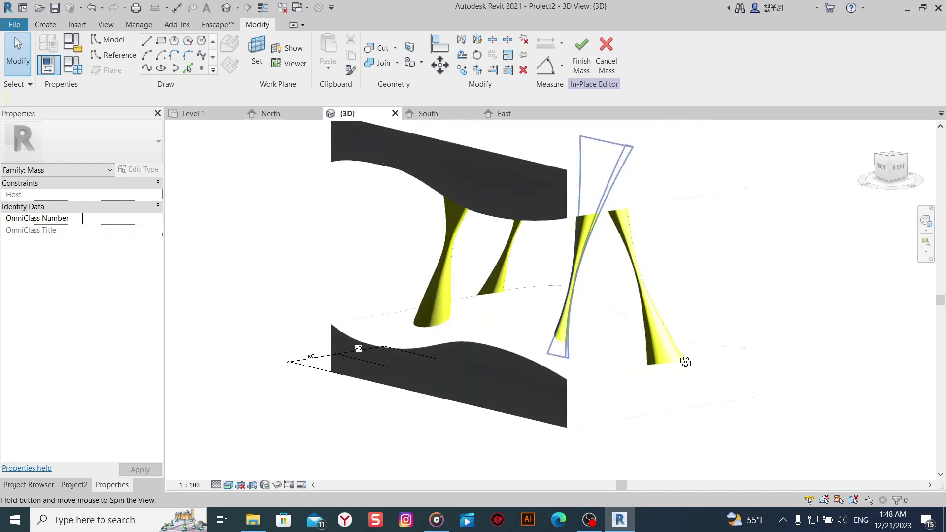
middle_click_drag(685, 363, 450, 383, "shift")
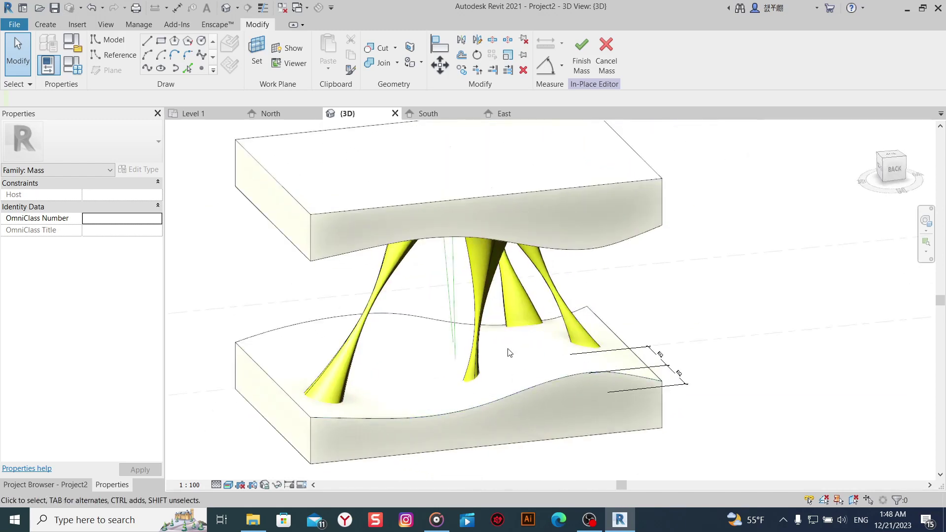
scroll(509, 353, "up", 2)
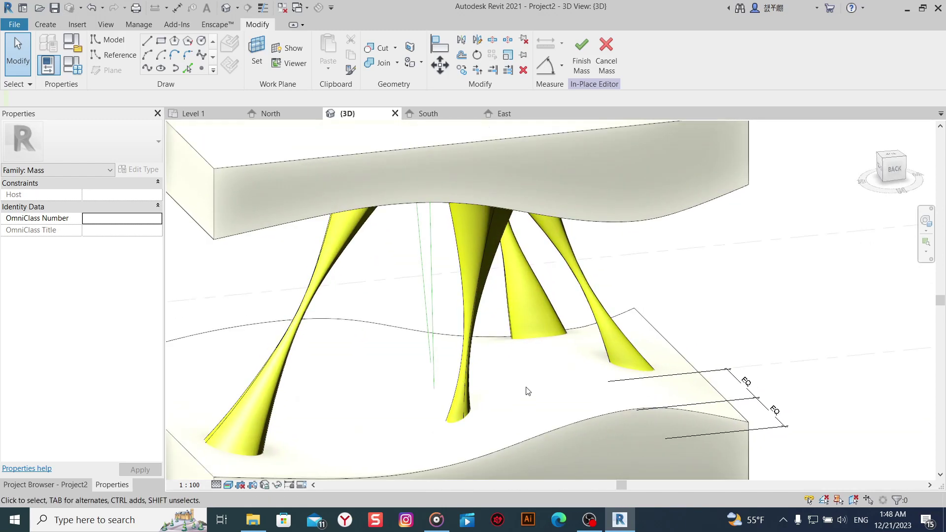
scroll(520, 372, "down", 1)
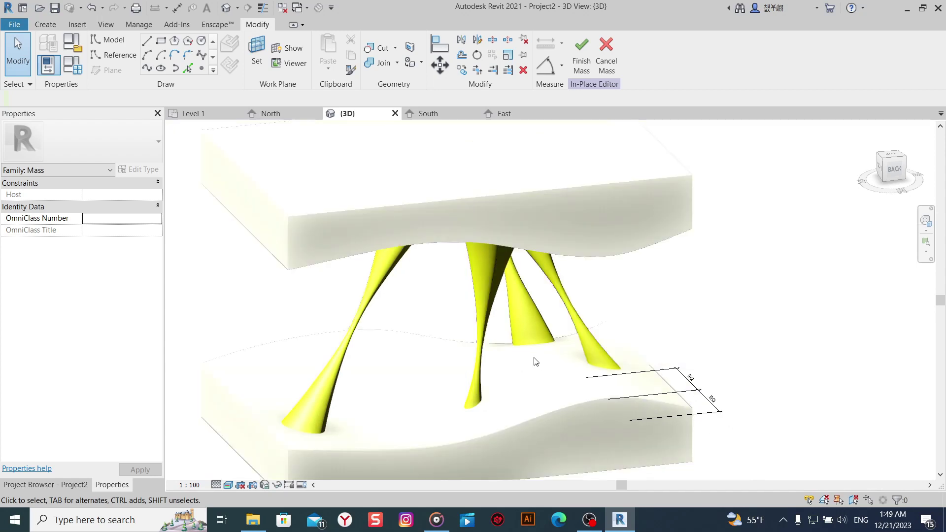
Orbit to a corner view and switch the visual style to Shaded.
middle_click_drag(530, 355, 491, 342, "shift")
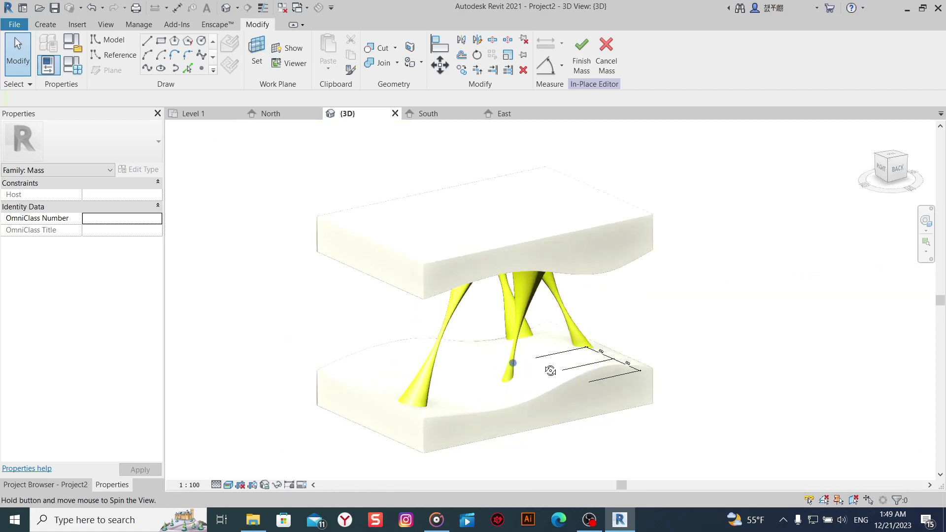
left_click(228, 485)
left_click(251, 472)
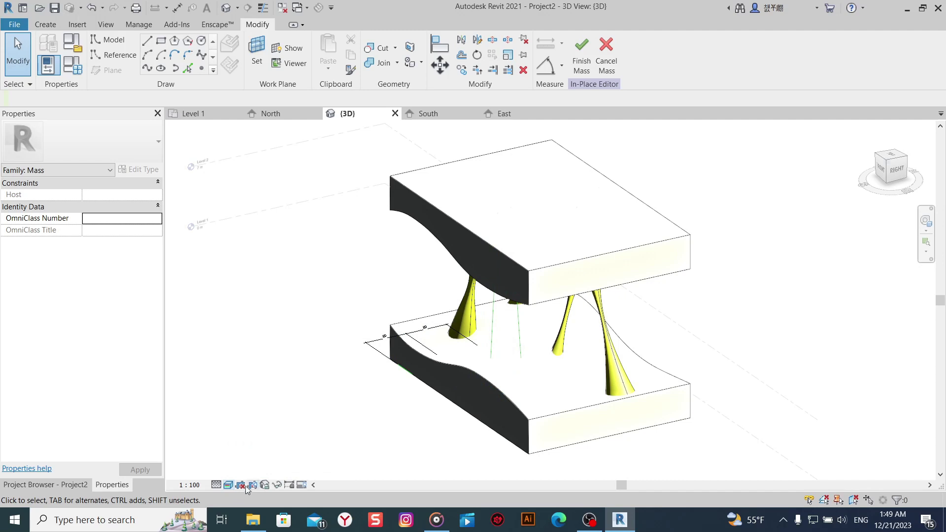
left_click(231, 486)
left_click(256, 445)
Orbit closer to the mass and switch the display to Wireframe.
mouse_move(312, 437)
middle_mouse_down("shift")
mouse_move(544, 393)
mouse_move(544, 367)
middle_mouse_up("shift")
scroll(507, 344, "up", 3)
scroll(528, 439, "up", 2)
mouse_move(528, 439)
middle_mouse_down("shift")
mouse_move(426, 408)
mouse_move(424, 442)
mouse_move(545, 395)
mouse_move(499, 433)
mouse_move(475, 436)
middle_mouse_up("shift")
left_click(232, 486)
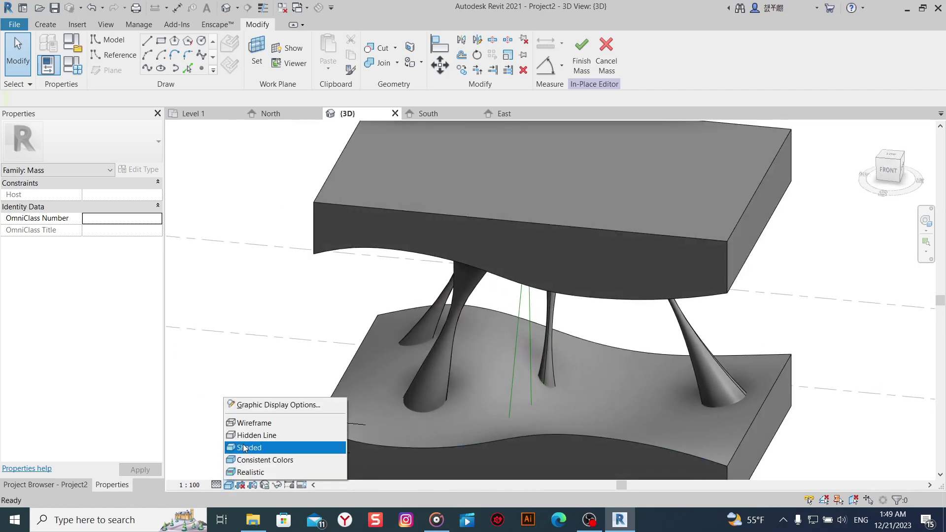
left_click(256, 423)
Select the reference line inside one of the columns.
middle_click_drag(564, 389, 549, 337)
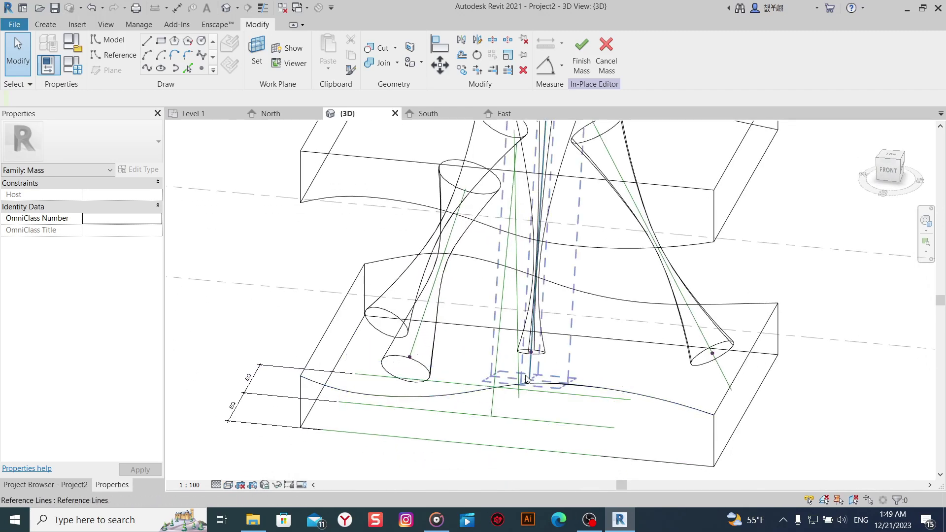
left_click(501, 358)
middle_click_drag(501, 358, 482, 394, "shift")
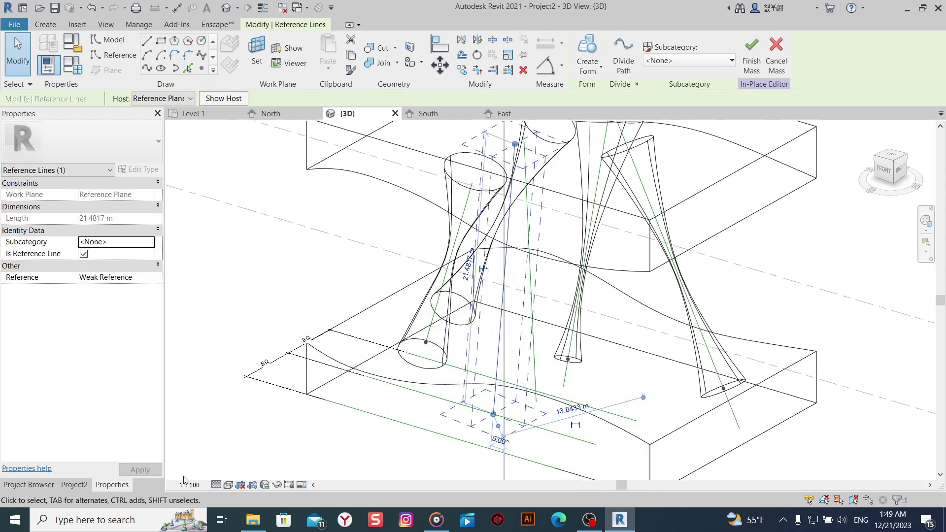
Isolate the selected column reference line so it shows alone.
left_click(274, 488)
left_click(303, 444)
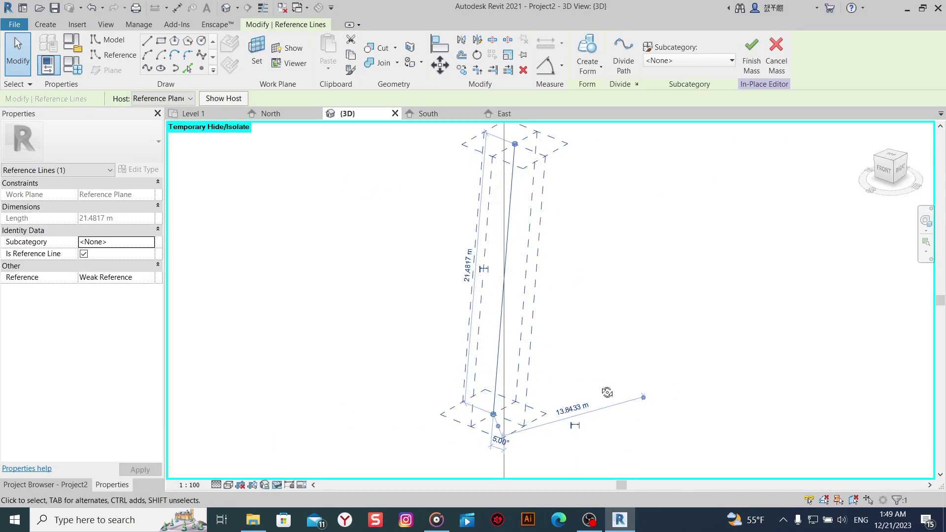
left_click(614, 344)
middle_click_drag(614, 344, 629, 417, "shift")
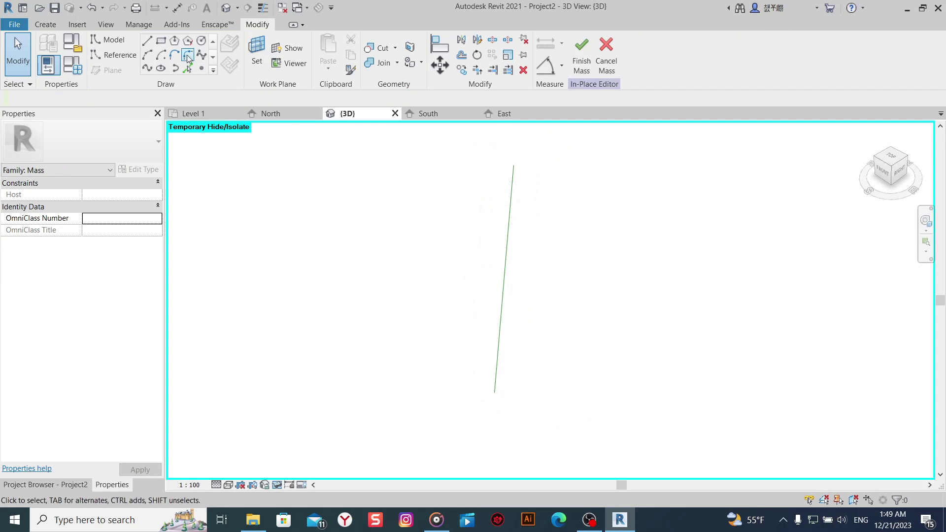
Place five reference points along the isolated reference line.
left_click(201, 70)
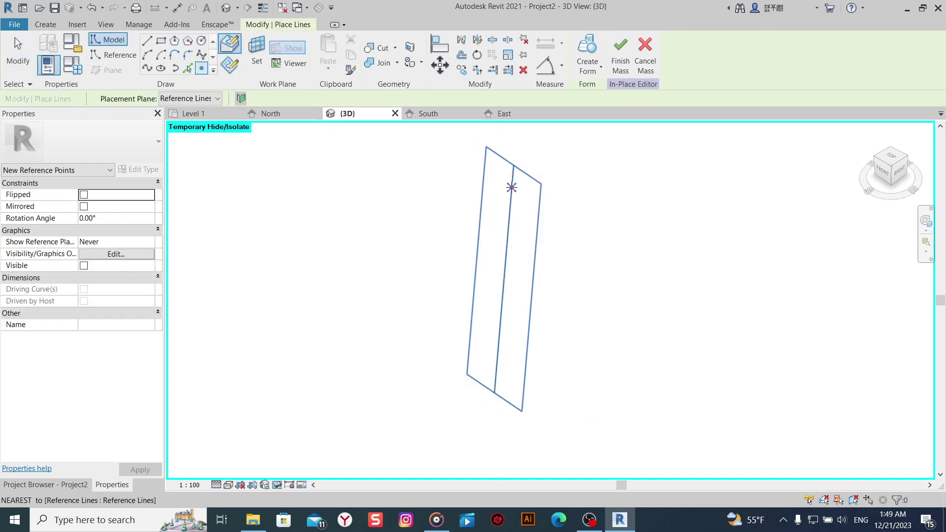
left_click(508, 235)
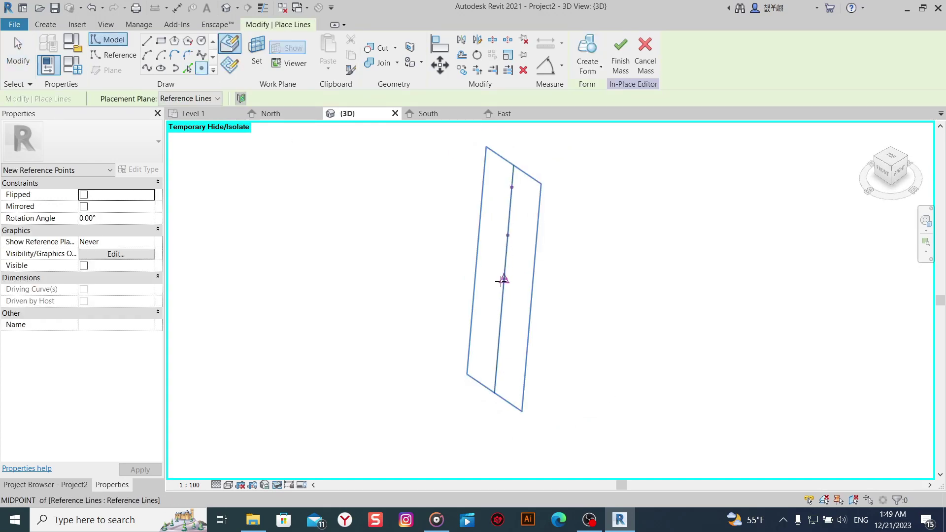
right_click(393, 294)
left_click(442, 300)
right_click(442, 300)
left_click(448, 306)
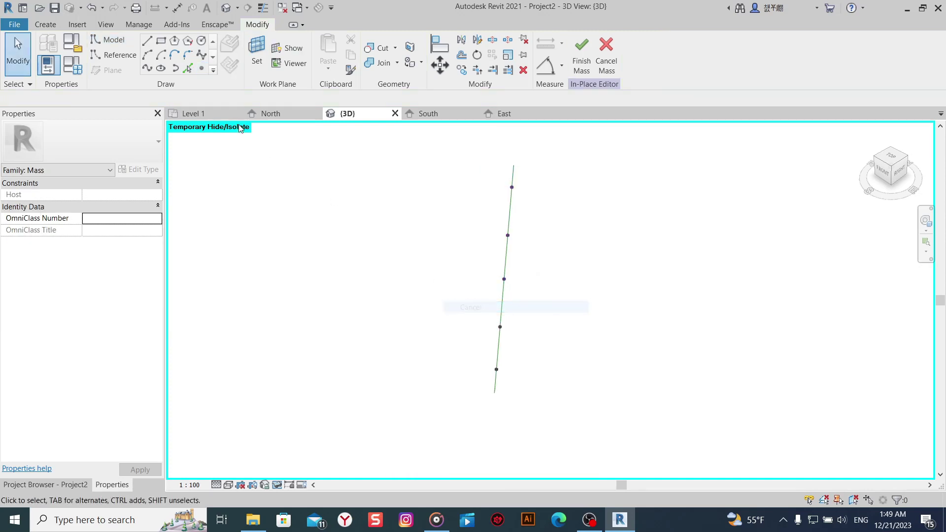
Set the work plane on a reference point on the line.
left_click(263, 49)
left_click(511, 187)
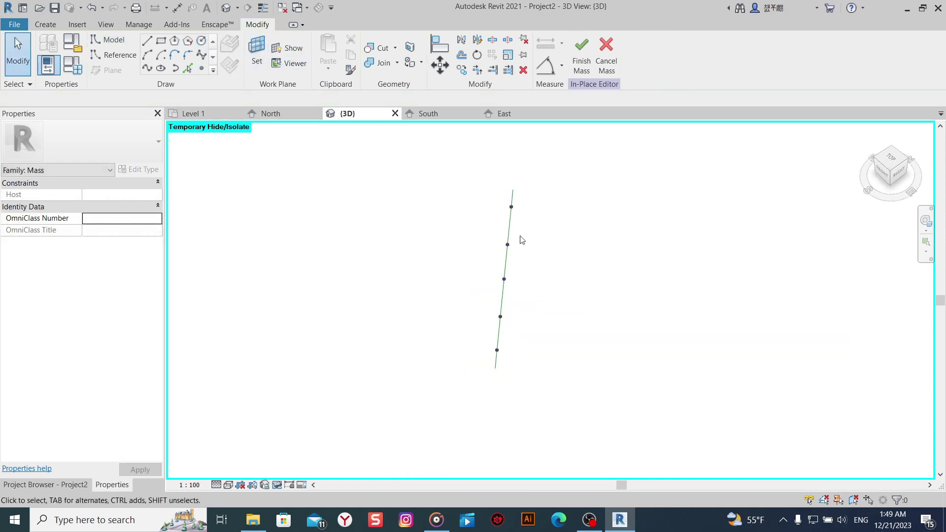
scroll(522, 240, "up", 2)
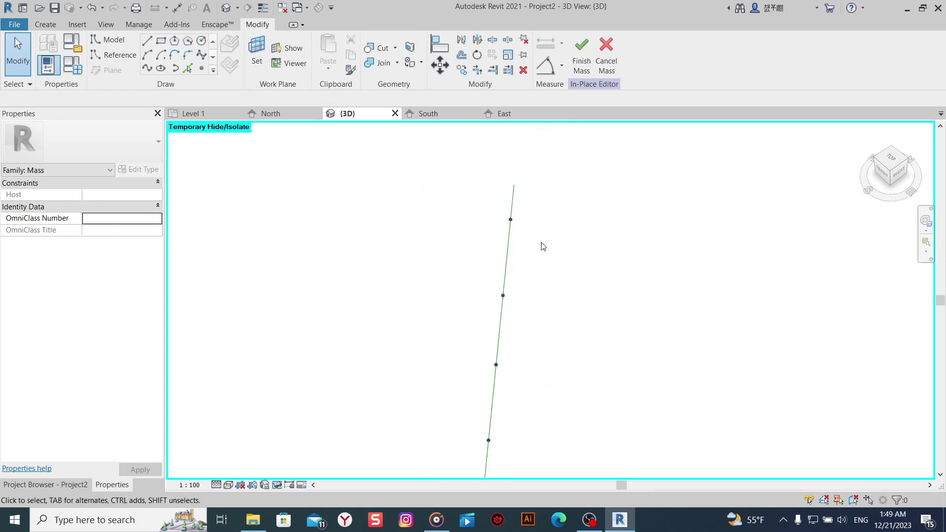
Draw a 2 m circle on the top point and a 1 m circle on the second.
left_click(510, 219)
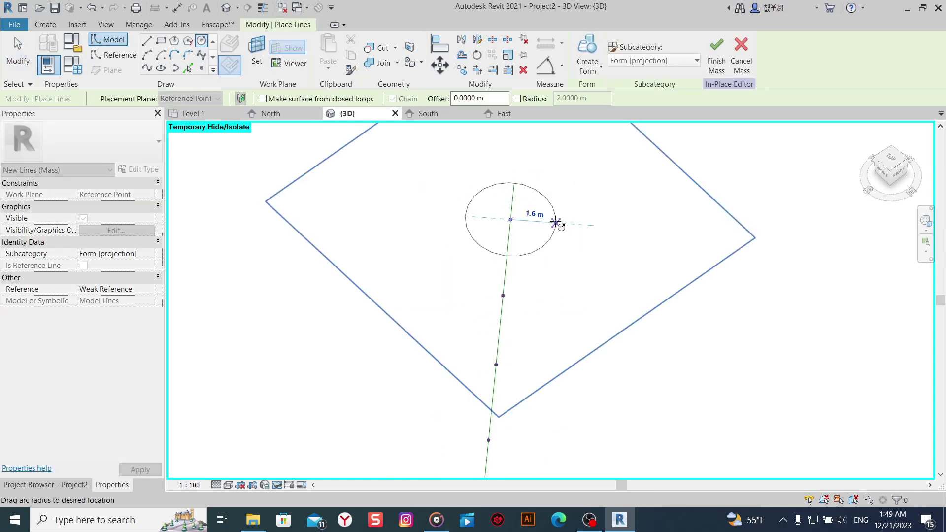
left_click(567, 222)
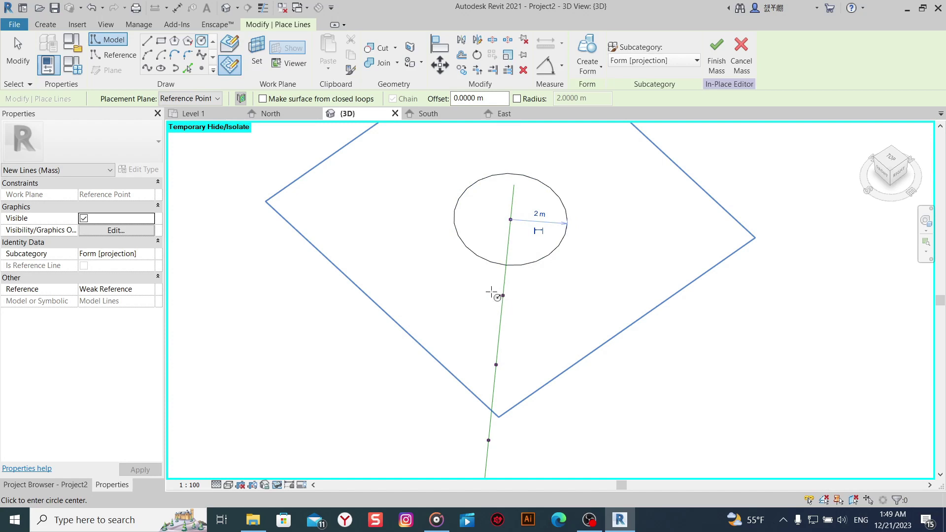
key("Escape")
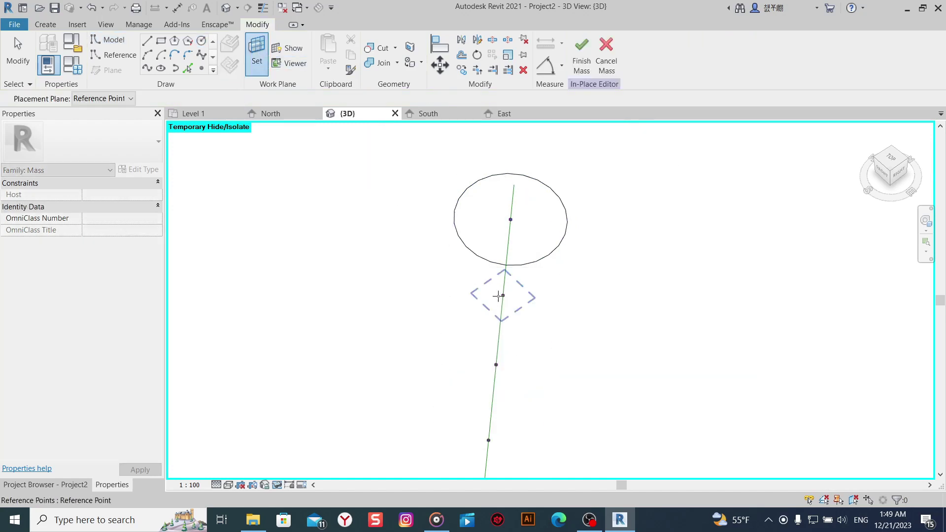
key("Return")
left_click(503, 296)
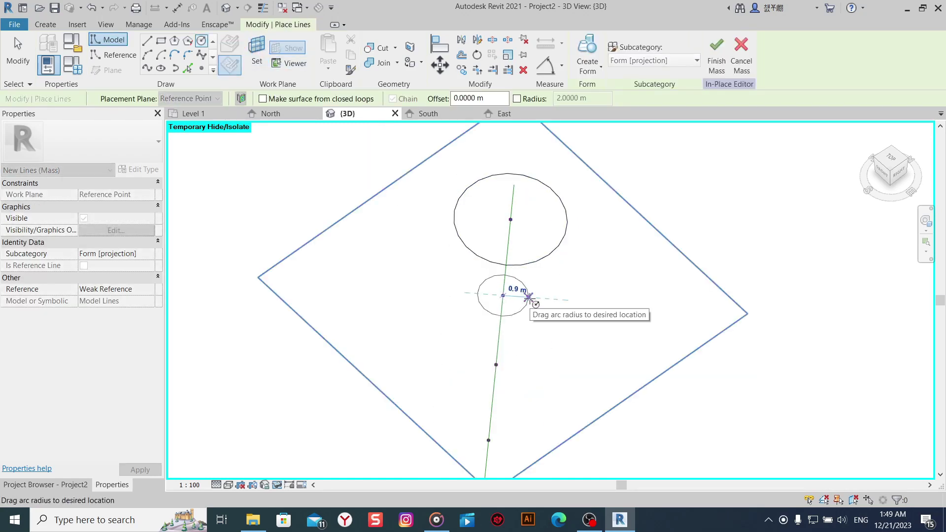
type("1")
left_click(531, 299)
middle_click_drag(520, 408, 509, 356)
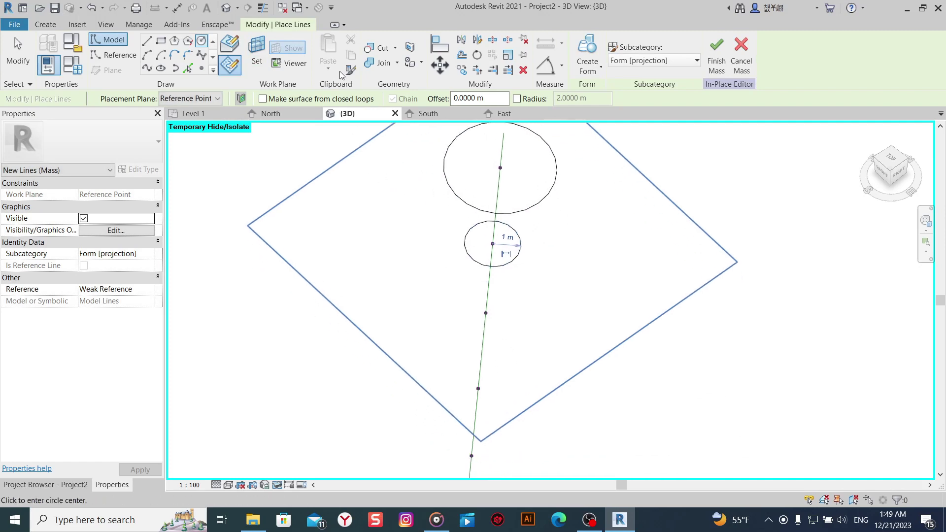
Draw a 0.3 m radius circle on the middle point's work plane.
left_click(256, 53)
left_click(485, 311)
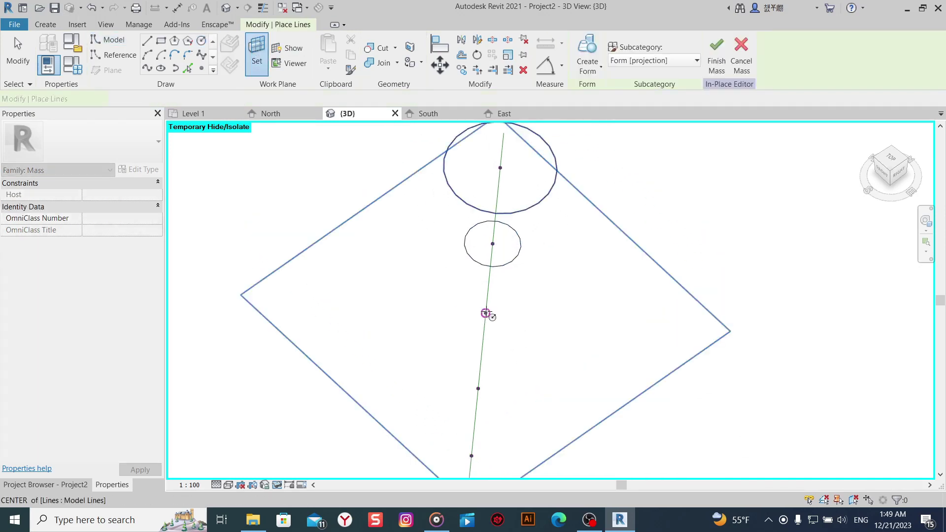
left_click(486, 312)
type("0.3")
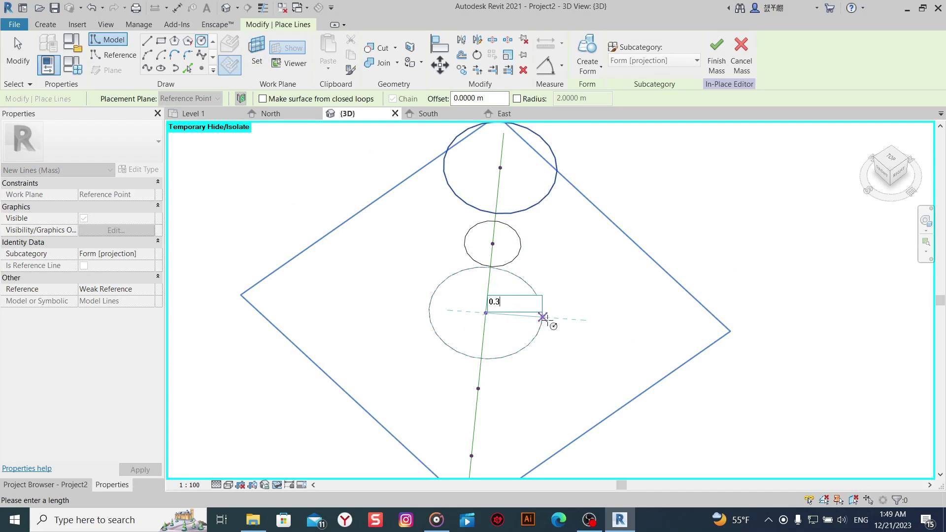
key("Return")
middle_click_drag(475, 397, 514, 300)
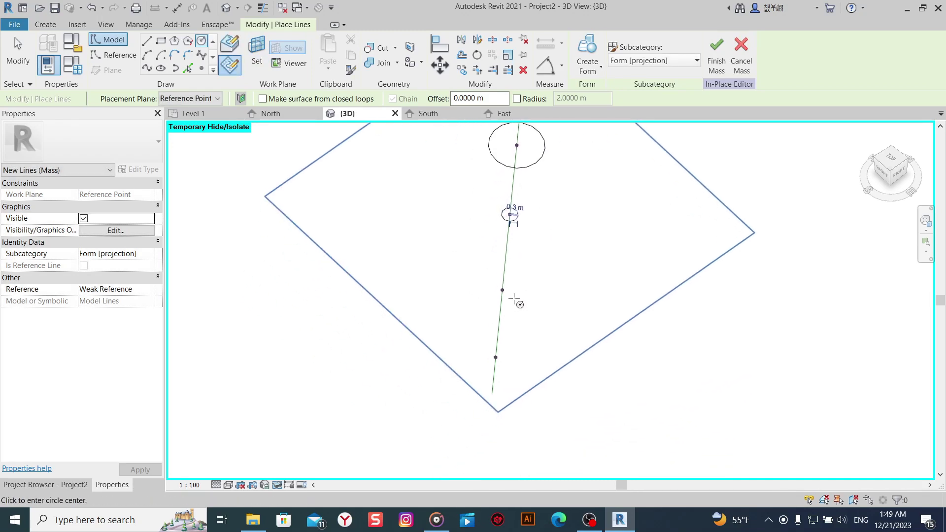
Draw a 1 m circle on the fourth point's work plane.
left_click(256, 53)
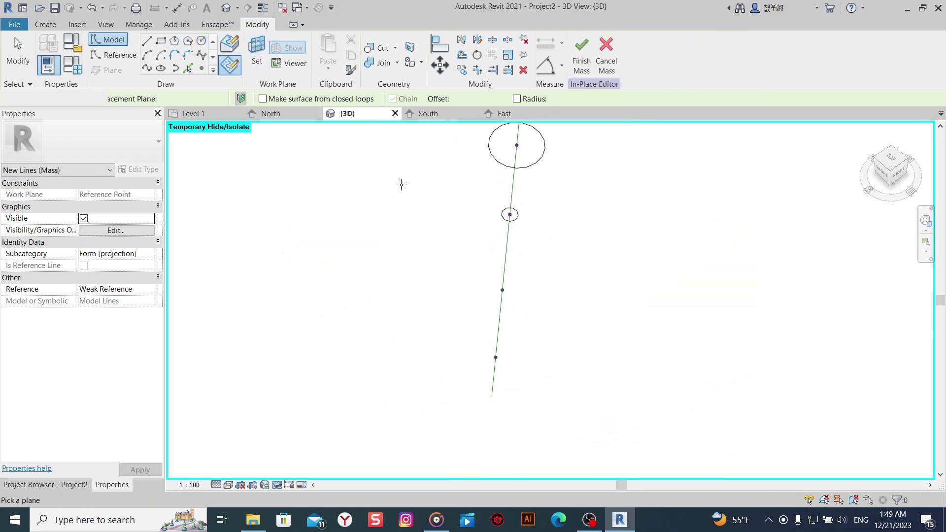
left_click(502, 290)
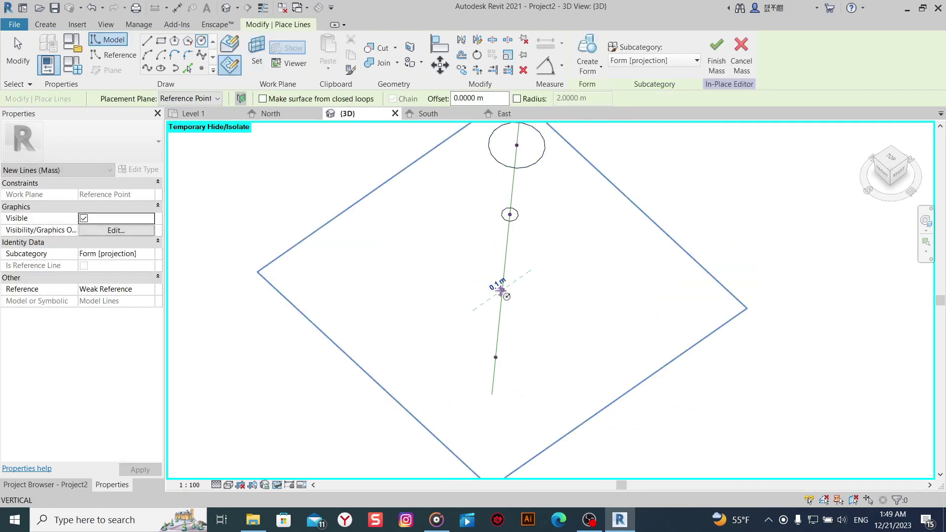
left_click(548, 304)
middle_click_drag(545, 306, 476, 370, "shift")
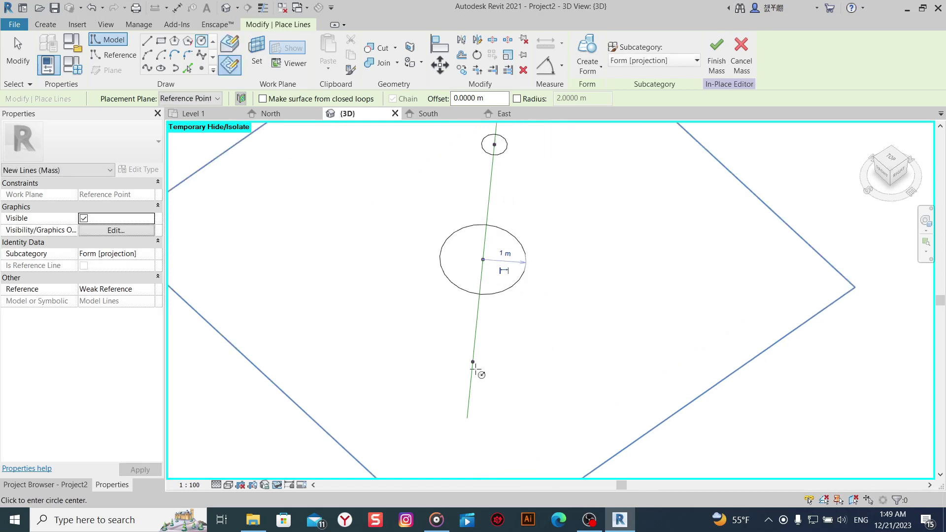
Draw a 2 m radius circle on the bottom point's work plane.
left_click(269, 53)
left_click(472, 362)
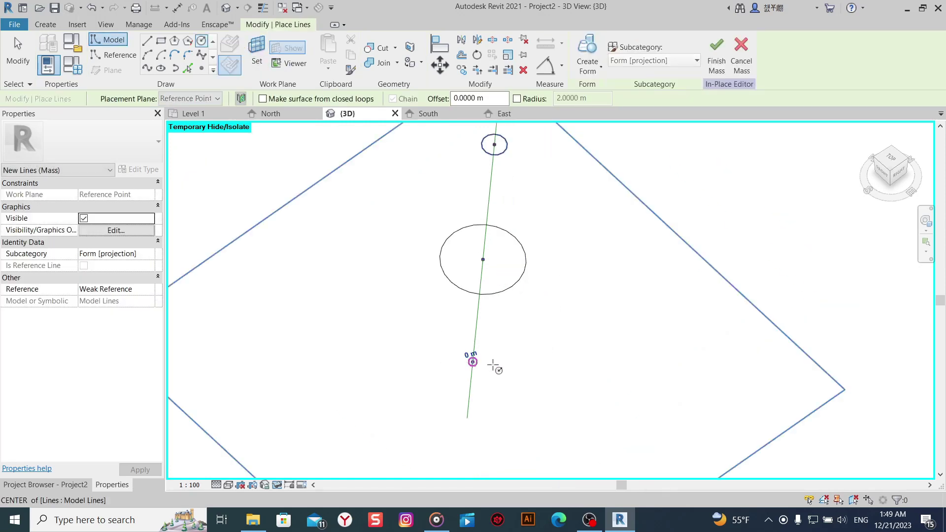
left_click(472, 362)
type("2")
key("Return")
right_click(617, 276)
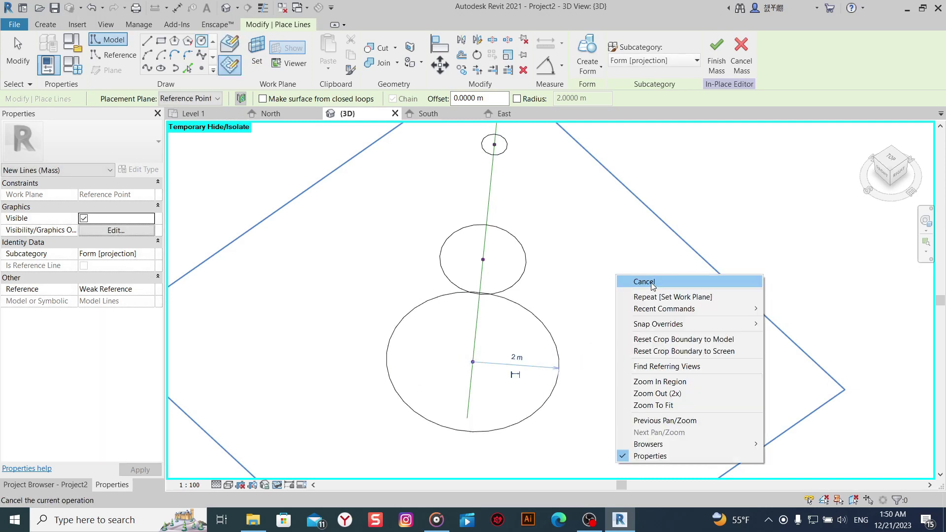
left_click(644, 282)
Select all five stacked circles together.
middle_click_drag(657, 296, 560, 335, "shift")
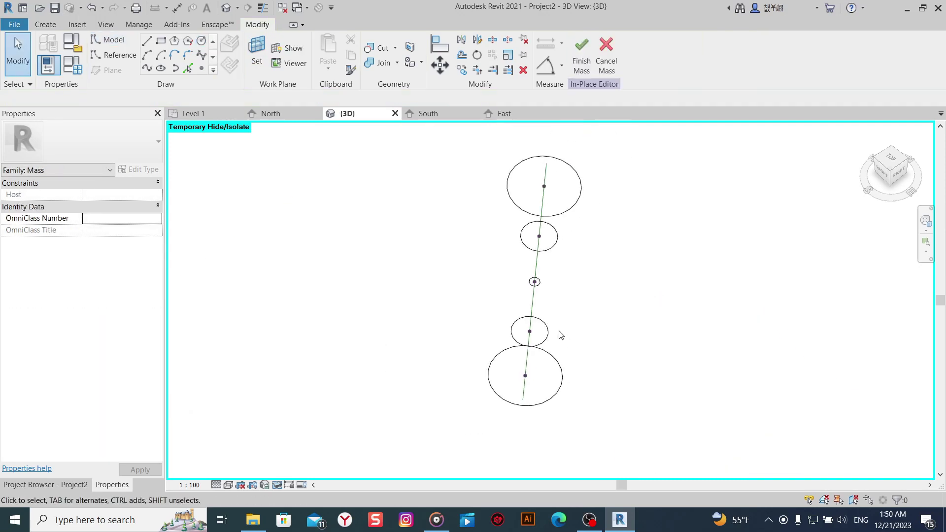
left_click(567, 214, "ctrl")
left_click(558, 237, "ctrl")
left_click(541, 281, "ctrl")
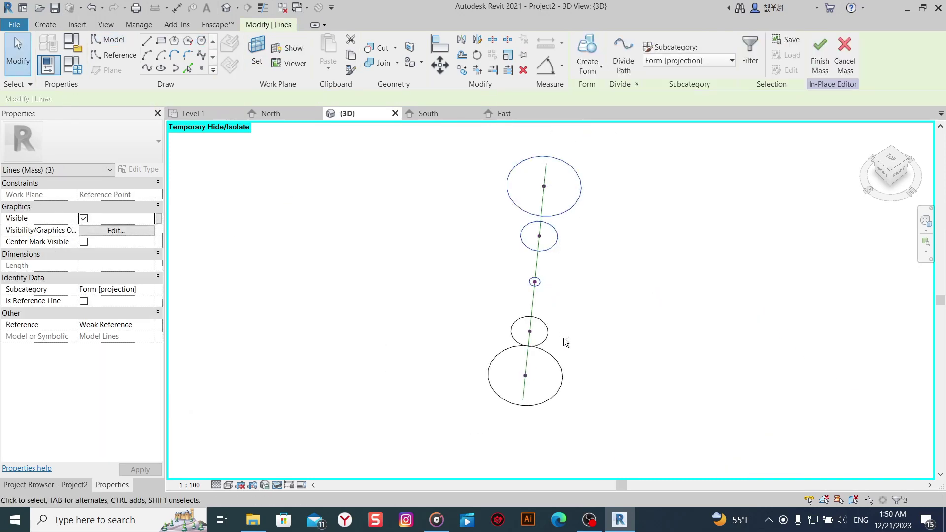
left_click(548, 337, "ctrl")
left_click(557, 301, "ctrl")
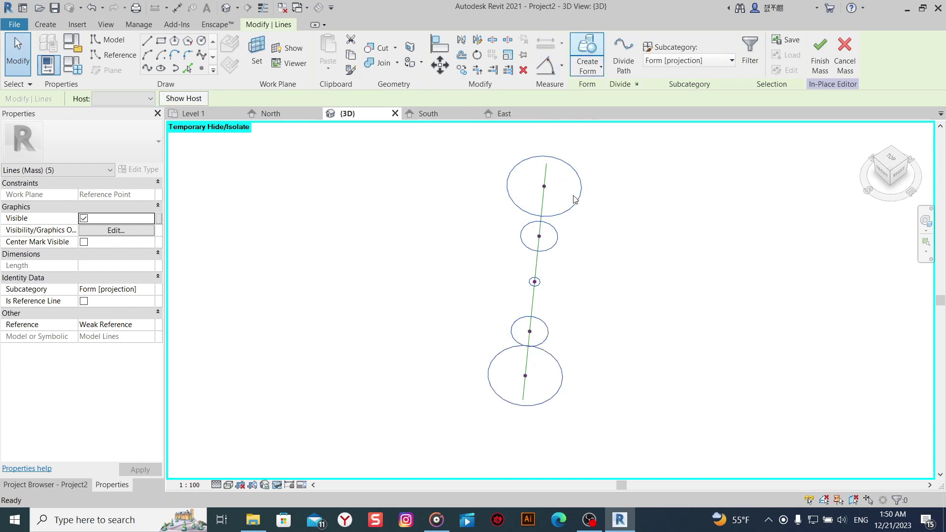
Select and inspect the new lofted hourglass column form.
mouse_move(574, 199)
middle_mouse_down("shift")
mouse_move(640, 247)
mouse_move(654, 171)
mouse_move(656, 205)
mouse_move(621, 232)
middle_mouse_up("shift")
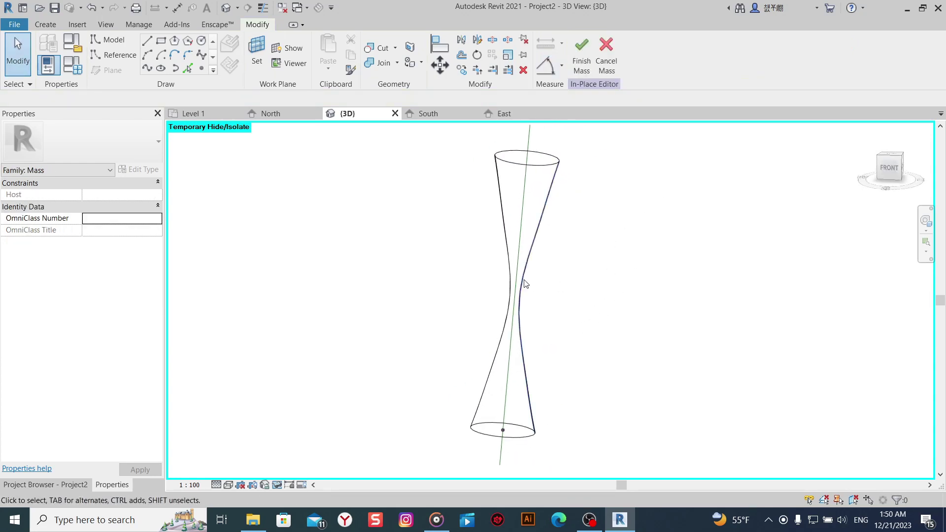
left_click(531, 236)
scroll(532, 236, "up", 2)
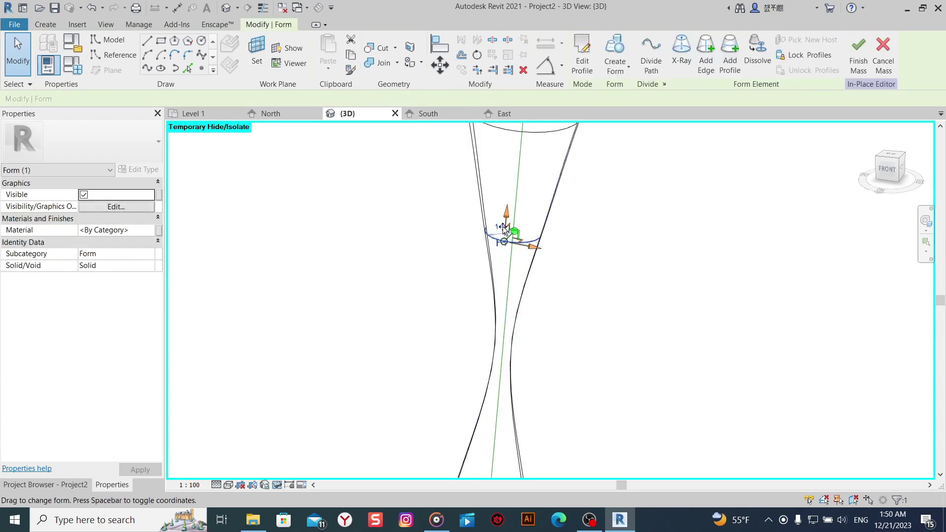
scroll(526, 231, "down", 2)
scroll(542, 239, "down", 3)
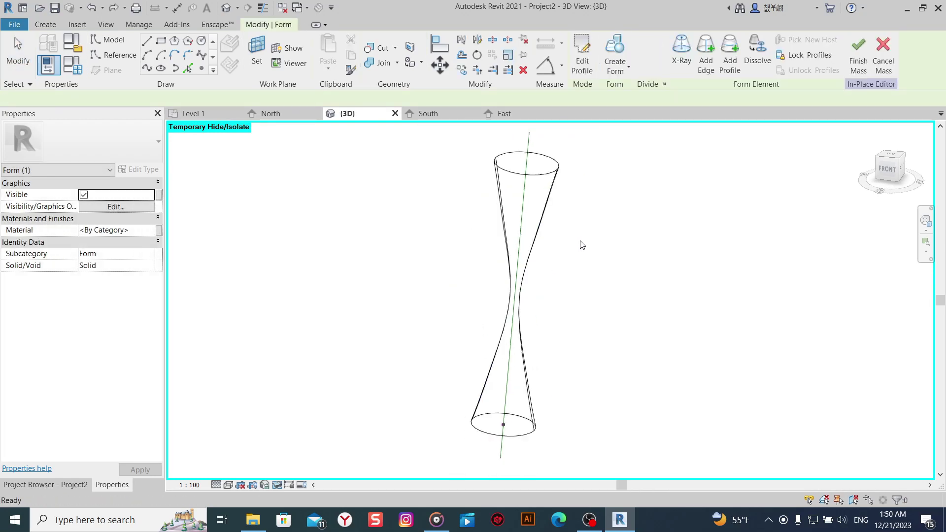
key("Escape")
scroll(534, 268, "up", 2)
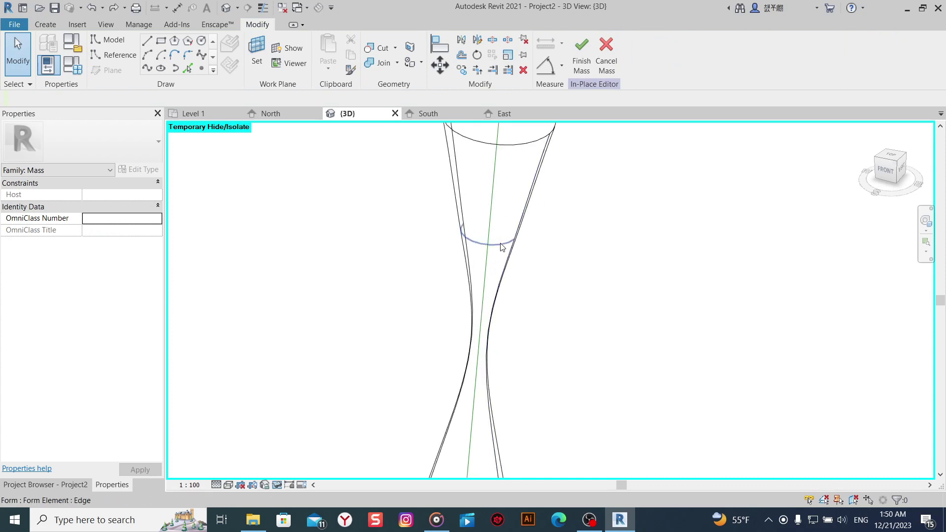
Set the upper intermediate profile radius to 0.5 m.
left_click(502, 247)
scroll(488, 227, "up", 1)
scroll(491, 225, "up", 1)
left_click(493, 231)
type("0.")
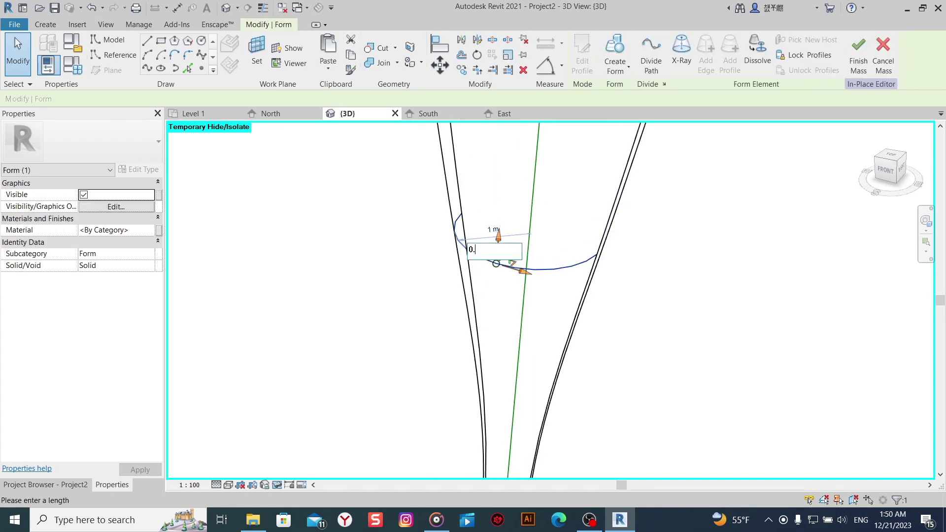
type("5")
key("Return")
Set the lower intermediate profile radius from 1 m to 0.4 m.
scroll(498, 236, "down", 2)
scroll(497, 237, "down", 2)
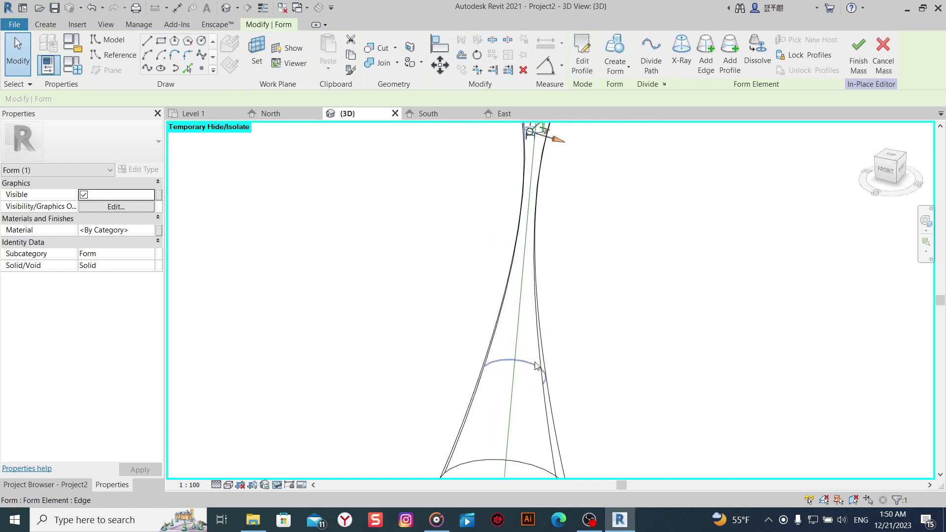
scroll(546, 322, "down", 2)
left_click(536, 318)
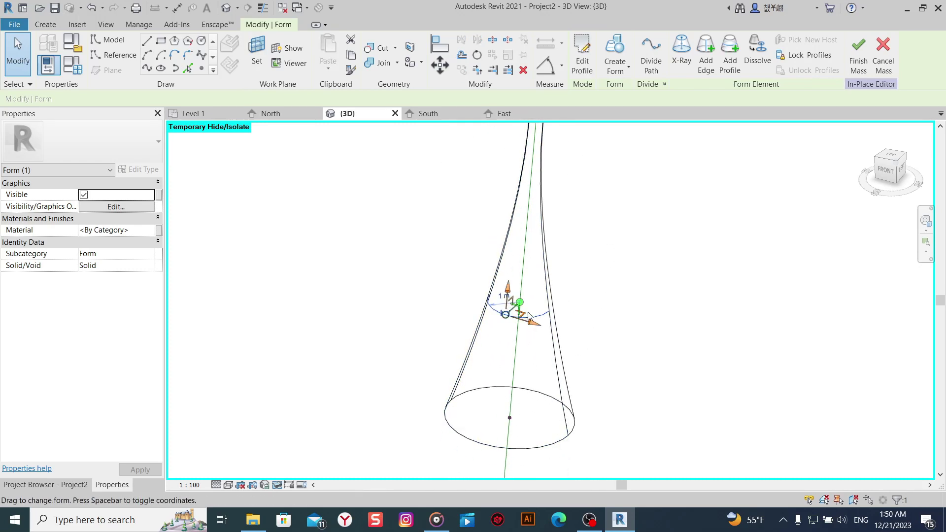
left_click(501, 297)
key("Return")
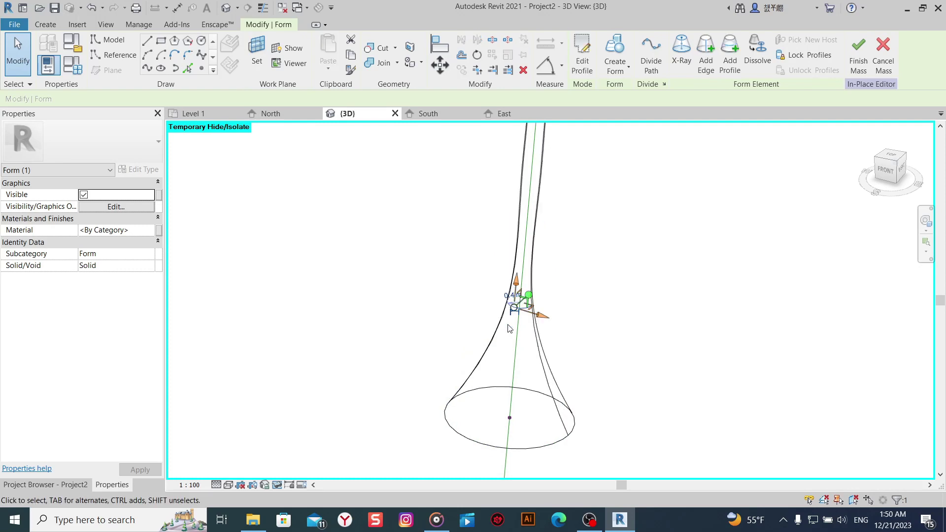
left_click(635, 289)
middle_click_drag(645, 276, 598, 338)
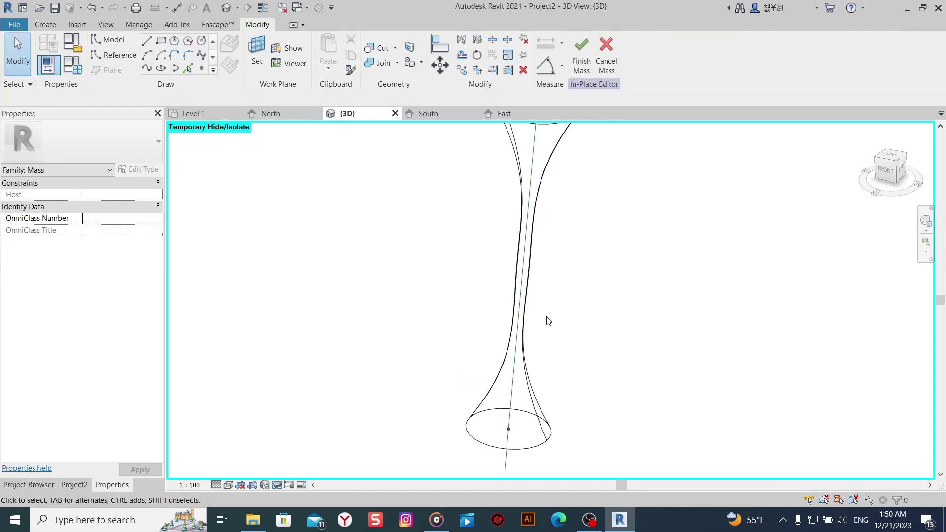
scroll(524, 276, "down", 2)
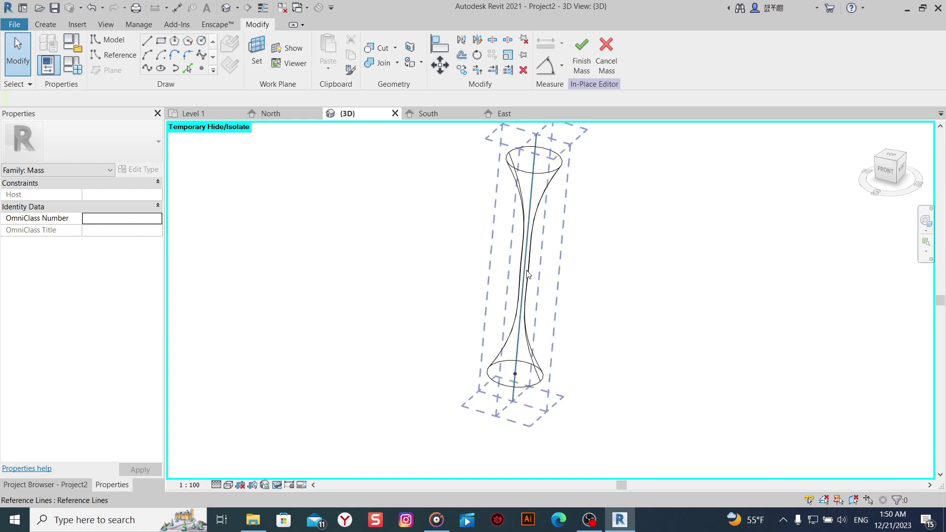
Change a shaft profile's radius from 0.3 m to 0.6 m.
scroll(530, 273, "up", 5)
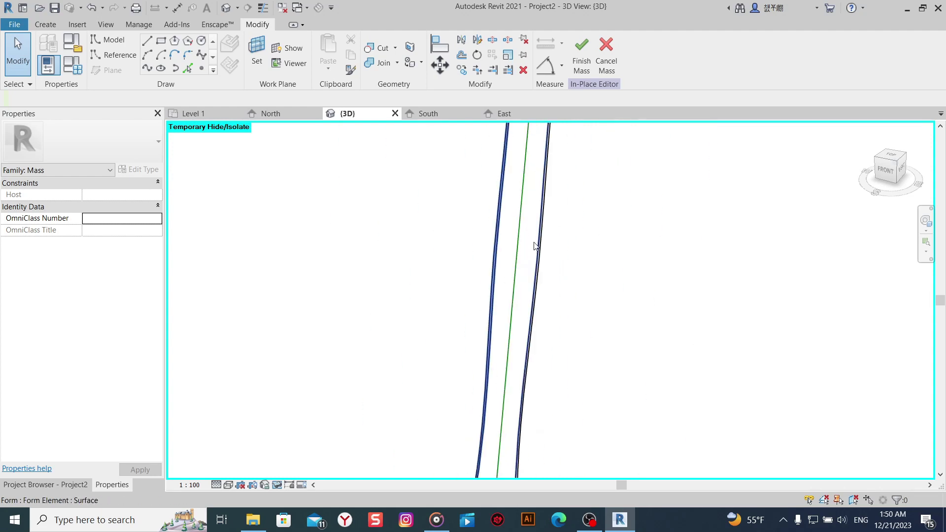
left_click(524, 270)
left_click(503, 253)
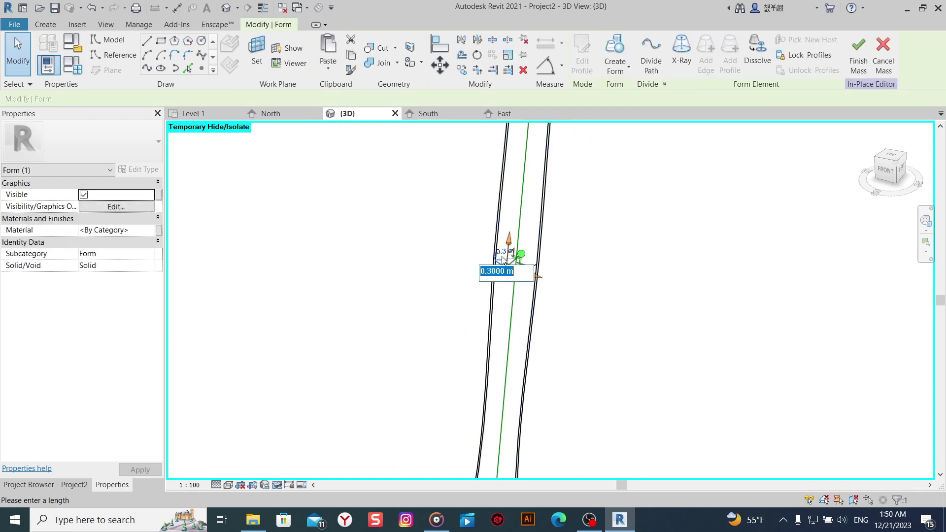
key("Return")
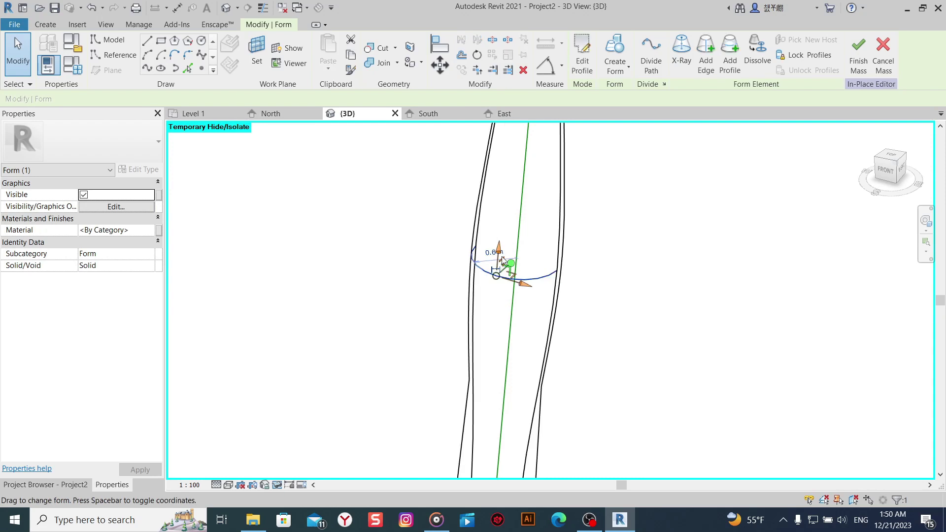
left_click(612, 329)
mouse_move(612, 330)
middle_mouse_down("shift")
mouse_move(617, 310)
mouse_move(598, 311)
middle_mouse_up("shift")
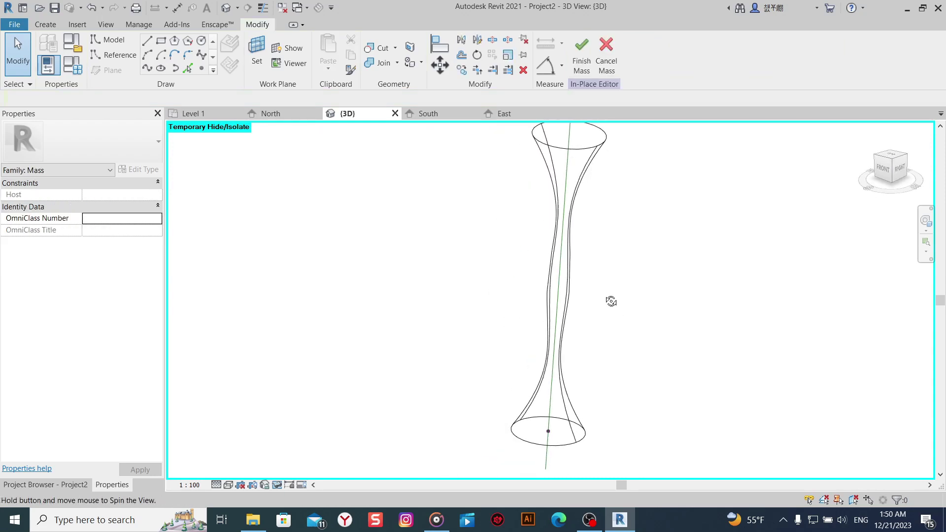
Change another shaft profile's radius from 0.3 m to 0.2 m.
scroll(576, 301, "up", 5)
scroll(536, 264, "up", 2)
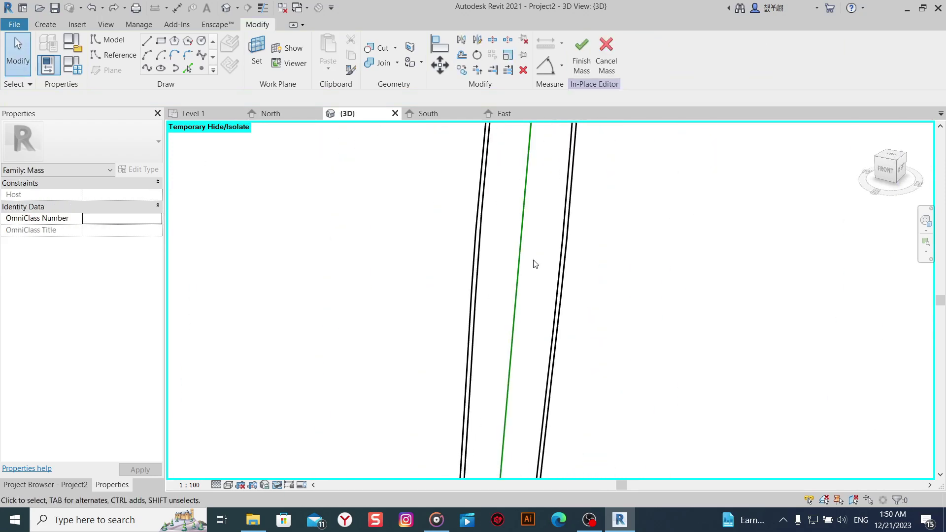
left_click(543, 259)
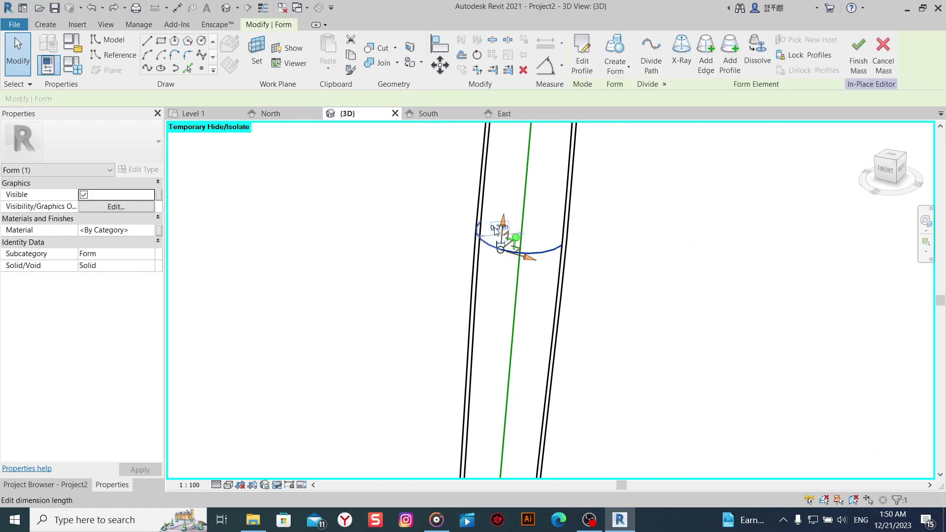
left_click(498, 227)
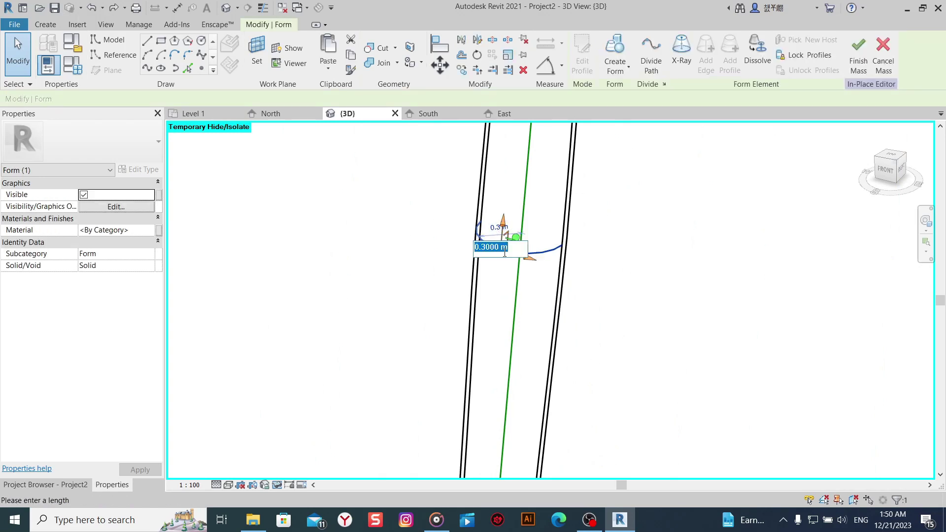
type("0.2")
key("Return")
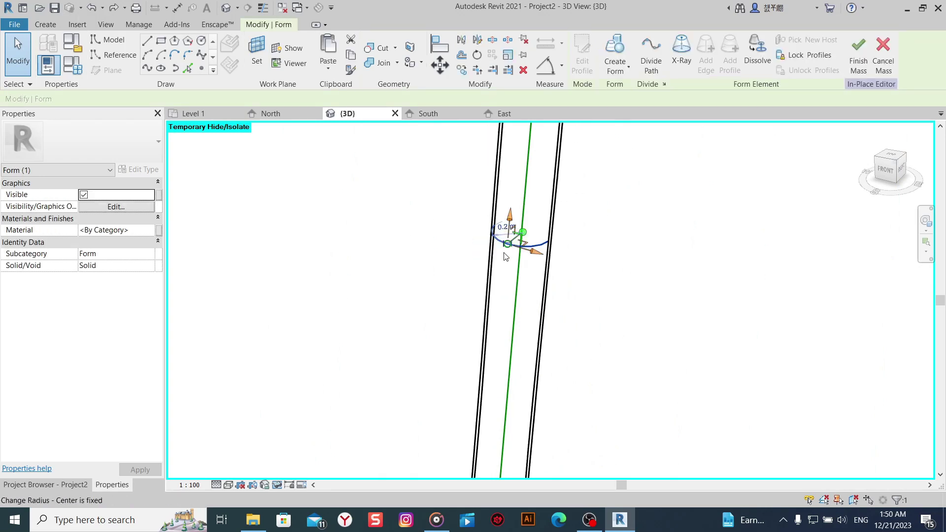
scroll(716, 268, "down", 4)
scroll(613, 356, "down", 1)
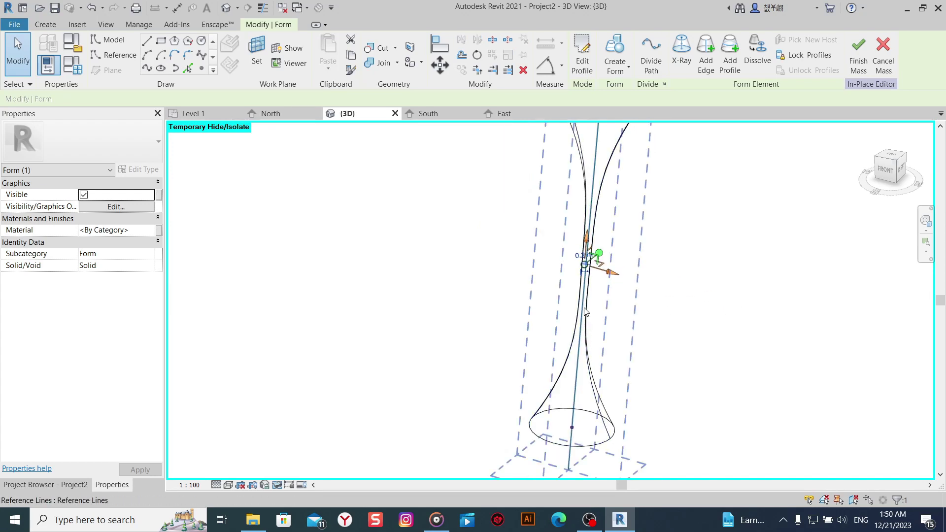
Change the lower profile's radius from 0.4 m to 0.6 m.
scroll(582, 359, "up", 2)
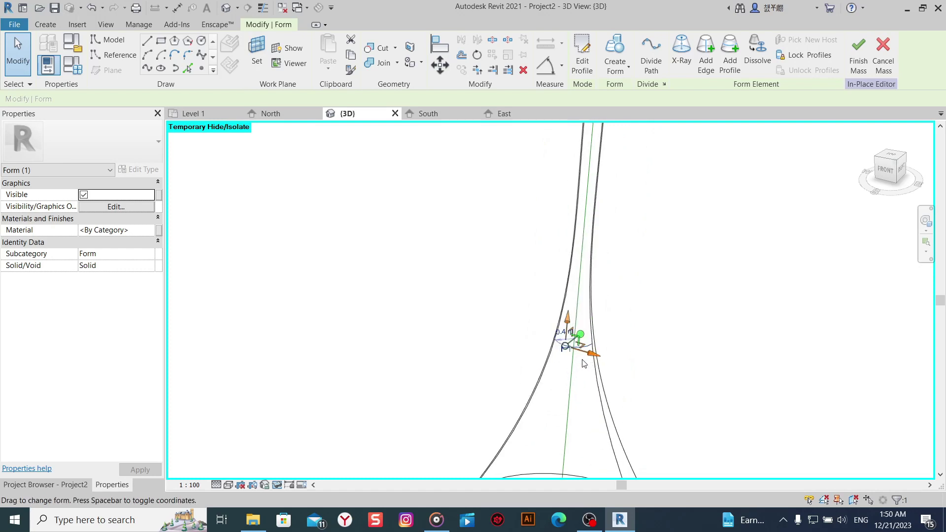
left_click(563, 334)
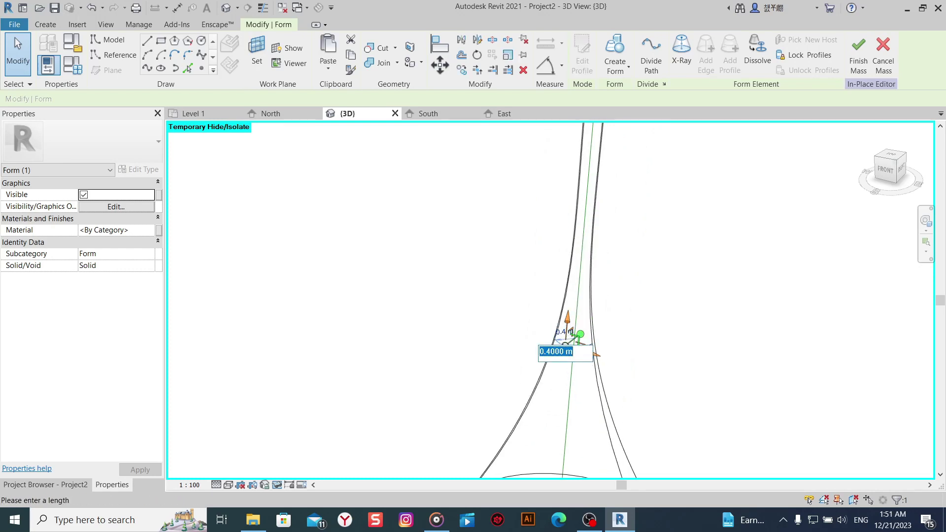
key("Return")
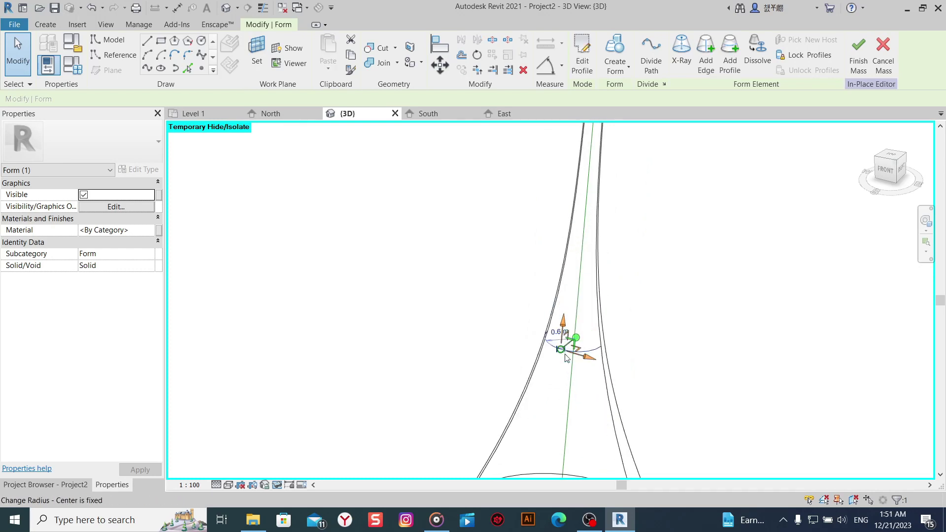
scroll(667, 323, "down", 2)
left_click(684, 331)
scroll(619, 323, "down", 1)
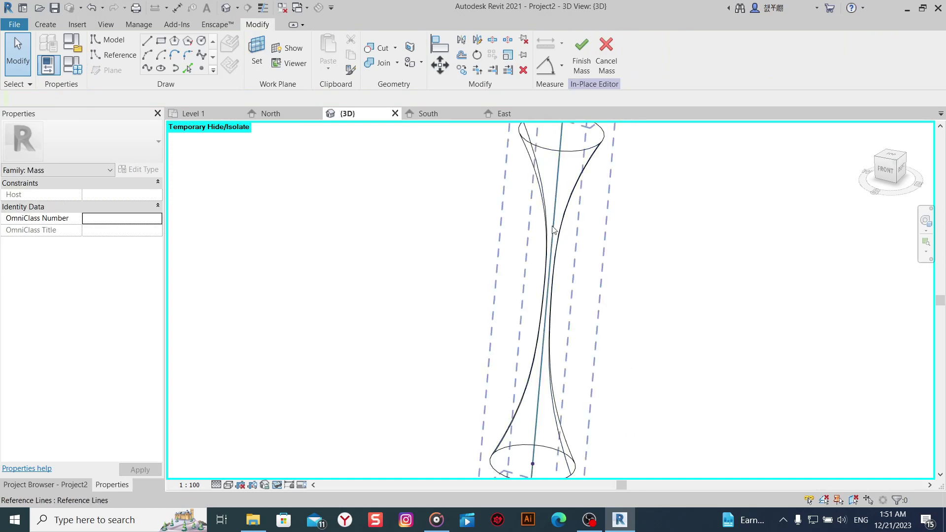
Reset Temporary Hide/Isolate so all slabs and columns show again.
scroll(567, 266, "down", 1)
mouse_move(646, 273)
middle_mouse_down("shift")
mouse_move(661, 300)
mouse_move(639, 296)
middle_mouse_up("shift")
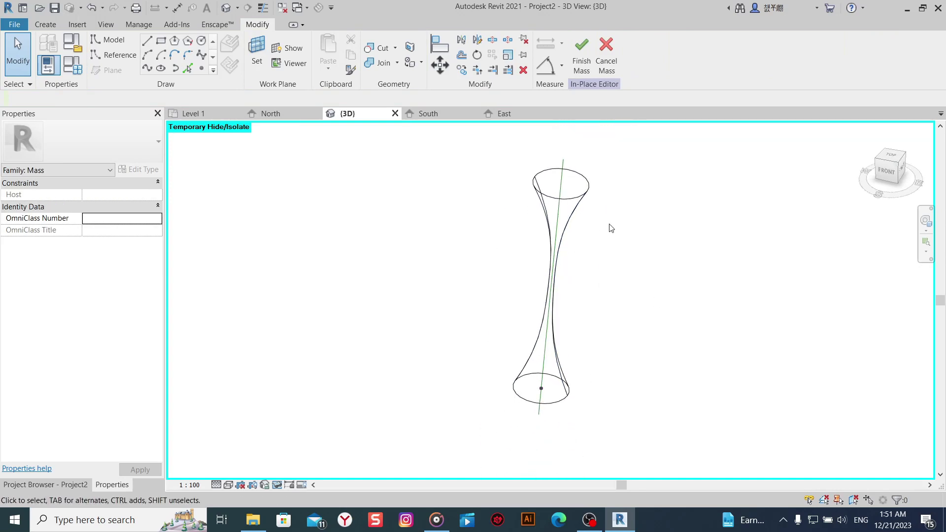
left_click(277, 484)
left_click(335, 471)
mouse_move(552, 276)
middle_mouse_down("shift")
mouse_move(580, 258)
mouse_move(577, 366)
mouse_move(556, 363)
middle_mouse_up("shift")
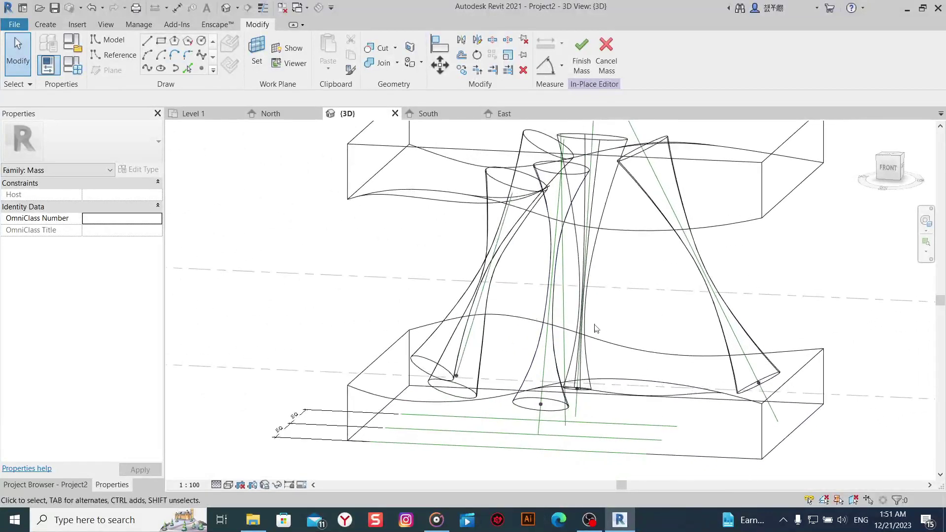
Select the new hourglass column and switch the view to Realistic.
left_click(555, 363)
left_click(228, 485)
left_click(281, 443)
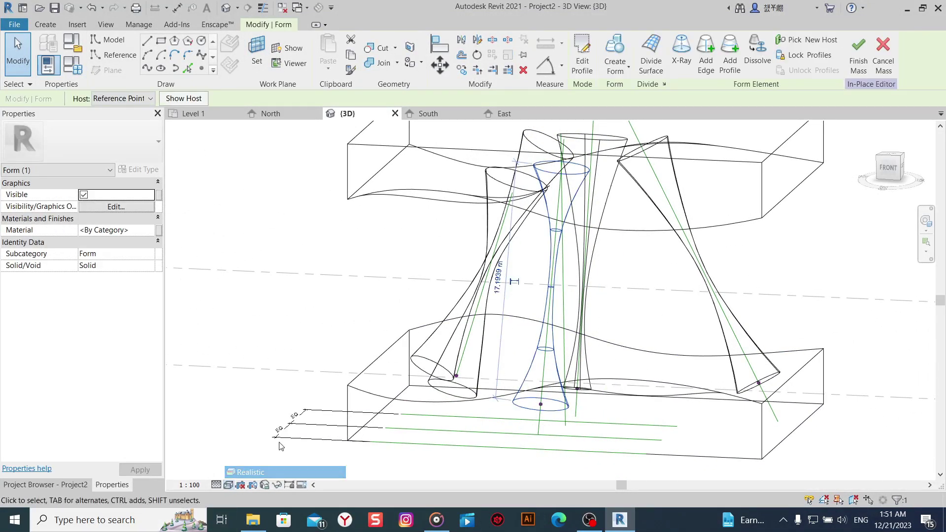
middle_click_drag(281, 443, 312, 328, "shift")
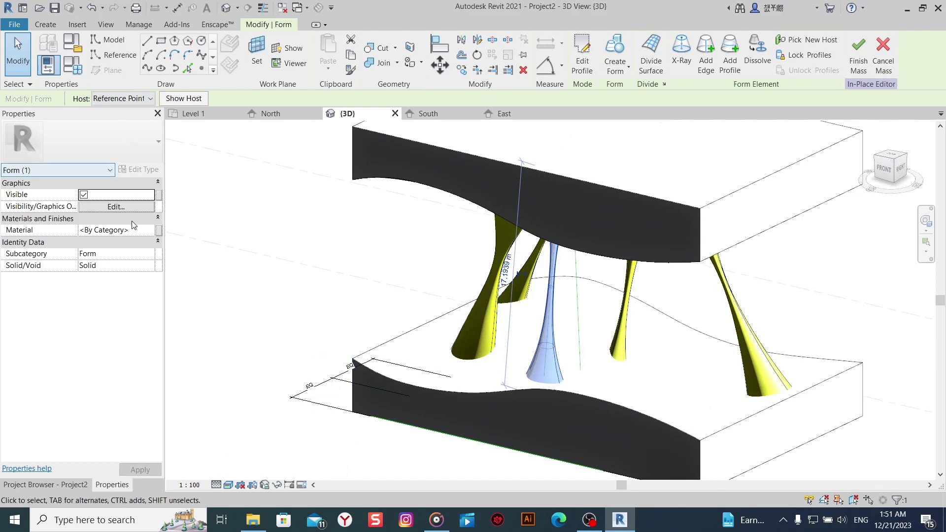
Assign the yellow Default New Material(1) to the new column.
left_click(136, 237)
left_click(327, 265)
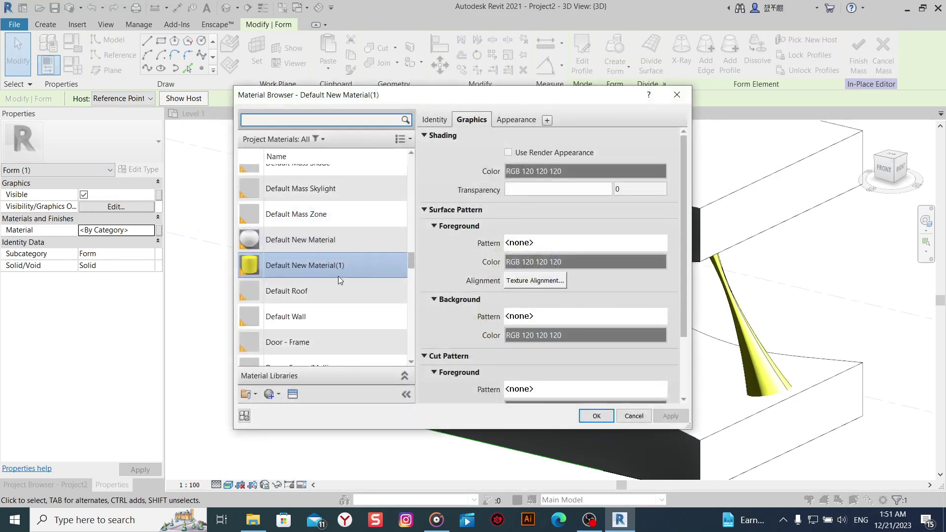
key("Return")
left_click(340, 276)
mouse_move(363, 278)
middle_mouse_down("shift")
mouse_move(356, 269)
mouse_move(613, 344)
mouse_move(432, 340)
mouse_move(449, 367)
mouse_move(397, 330)
mouse_move(604, 392)
mouse_move(661, 385)
middle_mouse_up("shift")
Move the vertical reference line to a new position in Front view.
left_click(452, 319)
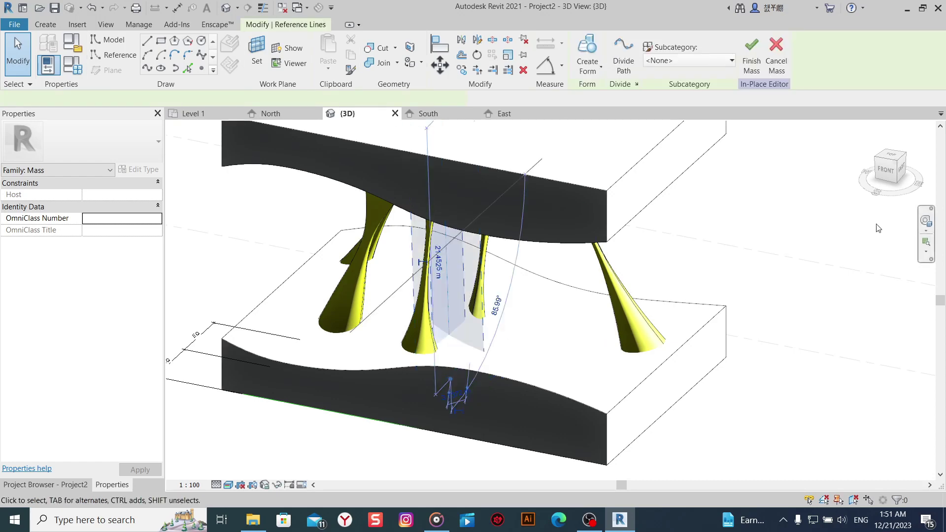
left_click(882, 173)
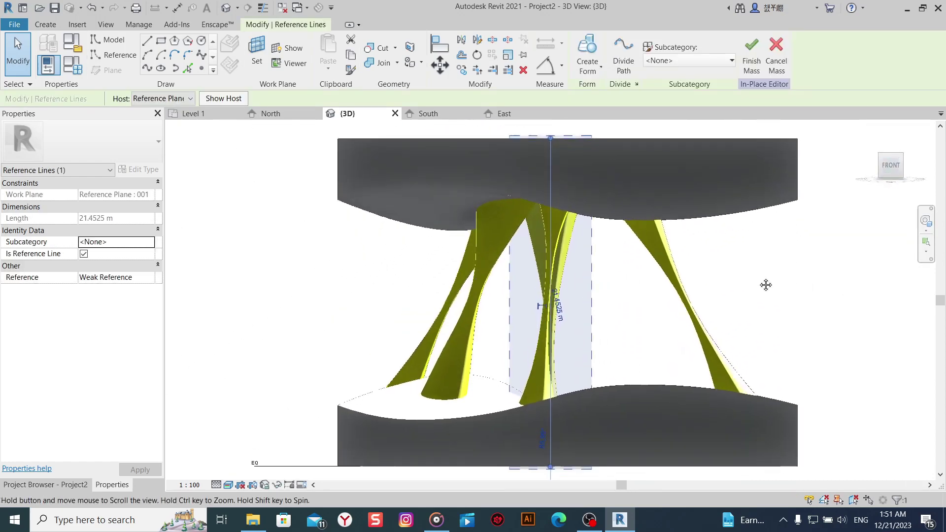
left_click(449, 60)
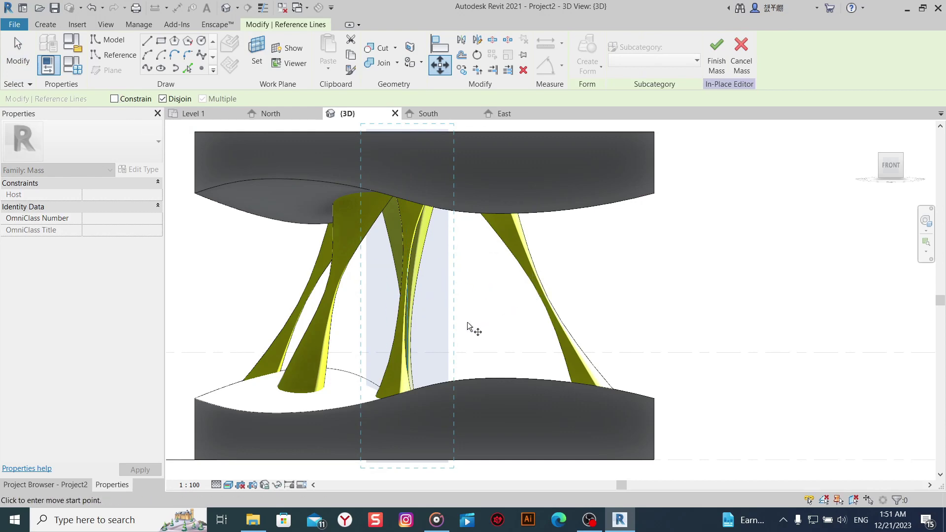
left_click(410, 304)
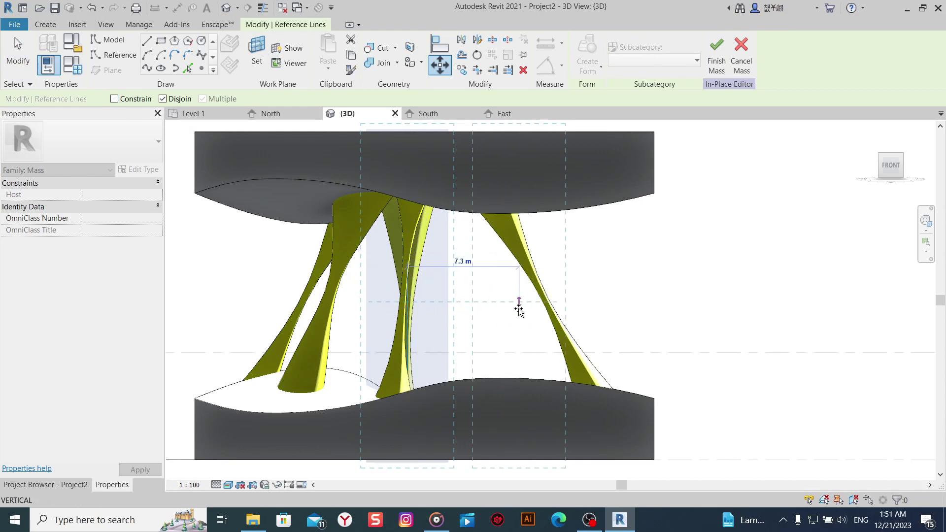
left_click(520, 308)
Orbit around the model to check the moved reference line's position.
middle_click_drag(619, 312, 611, 238, "shift")
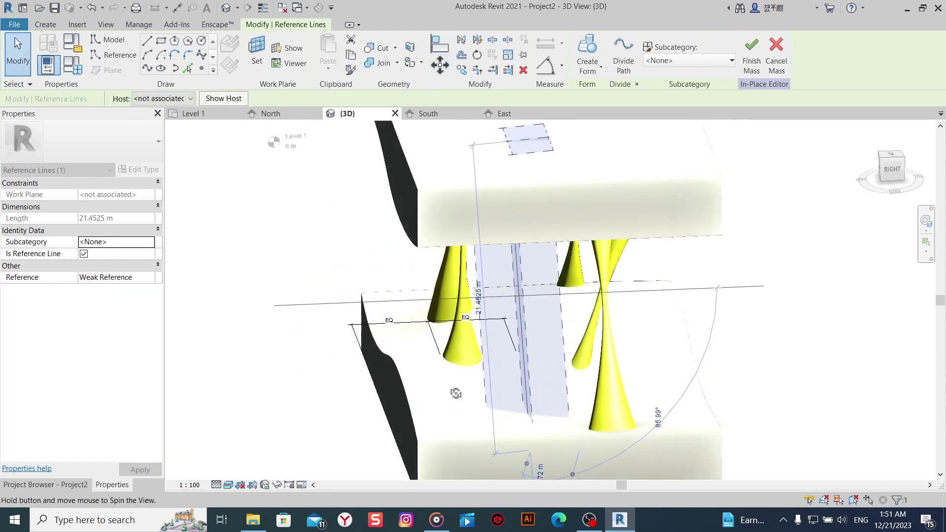
left_click(890, 174)
mouse_move(691, 374)
middle_mouse_down("shift")
mouse_move(675, 352)
mouse_move(547, 338)
mouse_move(515, 376)
middle_mouse_up("shift")
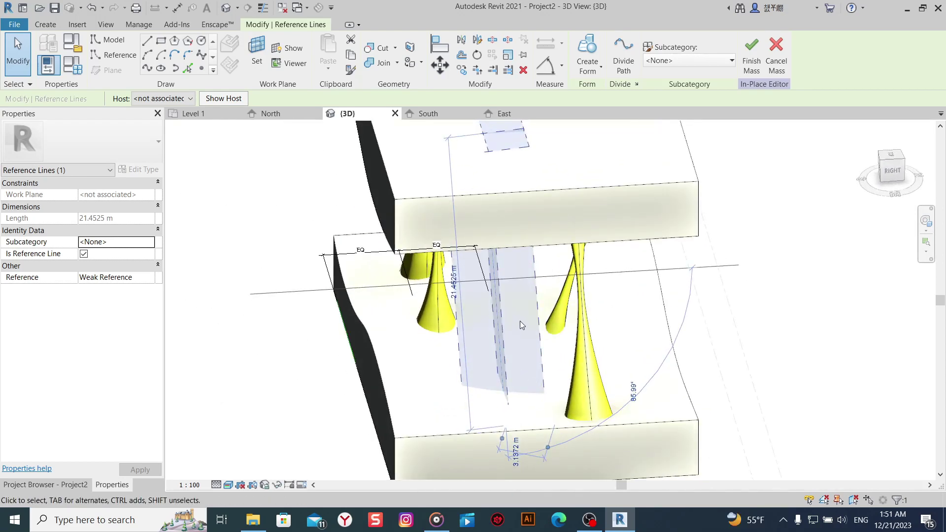
middle_click_drag(521, 325, 630, 375, "shift")
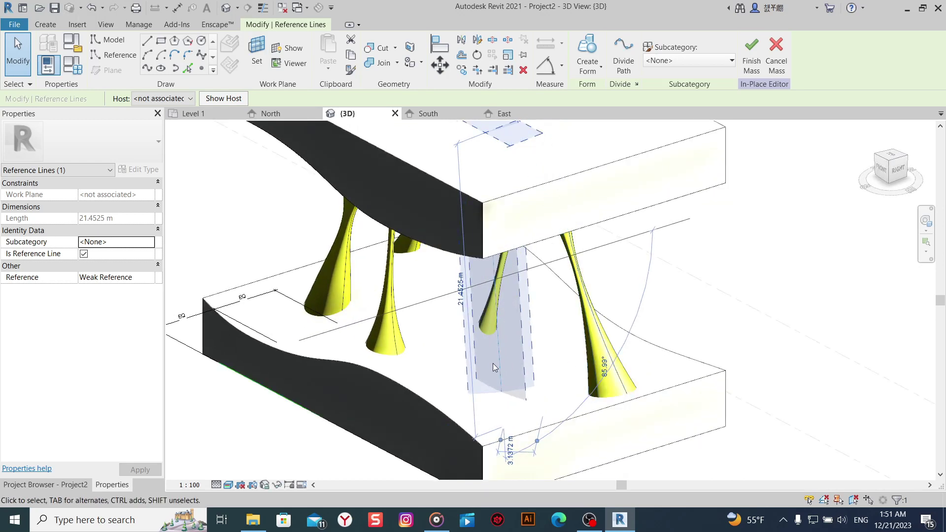
middle_click_drag(492, 363, 324, 503, "shift")
left_click(275, 486)
Isolate the reference line and add a reference point on it.
left_click(317, 441)
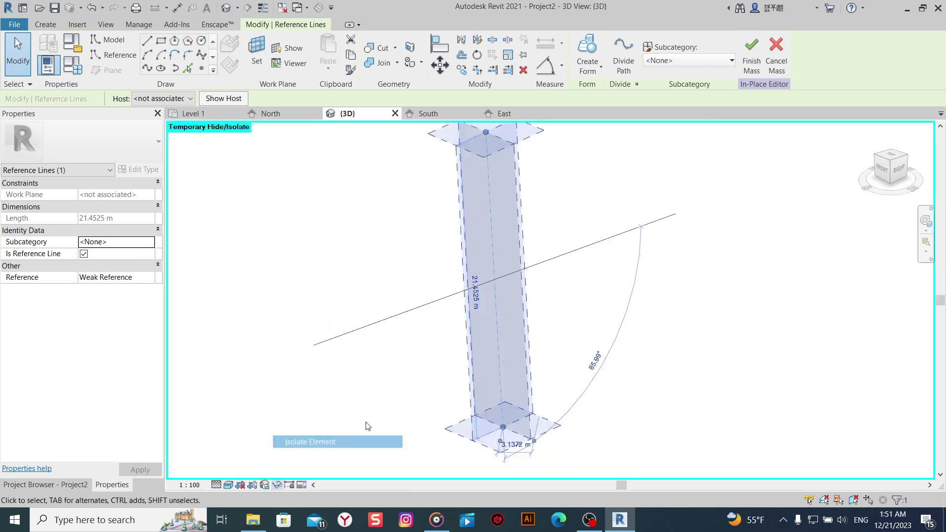
left_click(541, 338)
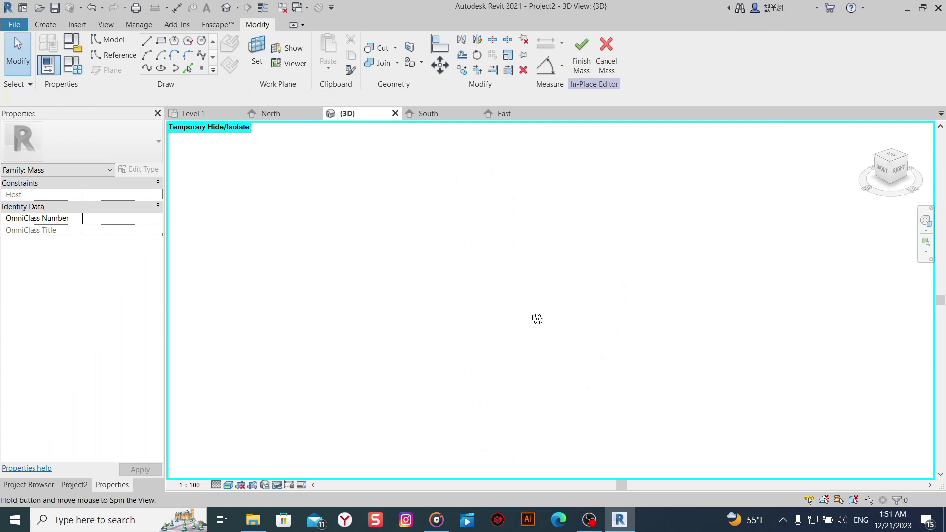
left_click(200, 68)
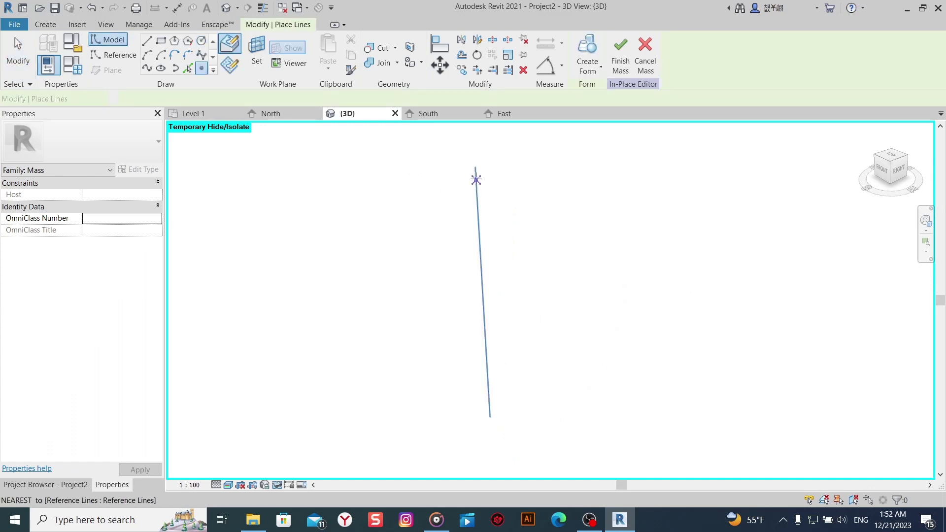
left_click(480, 252)
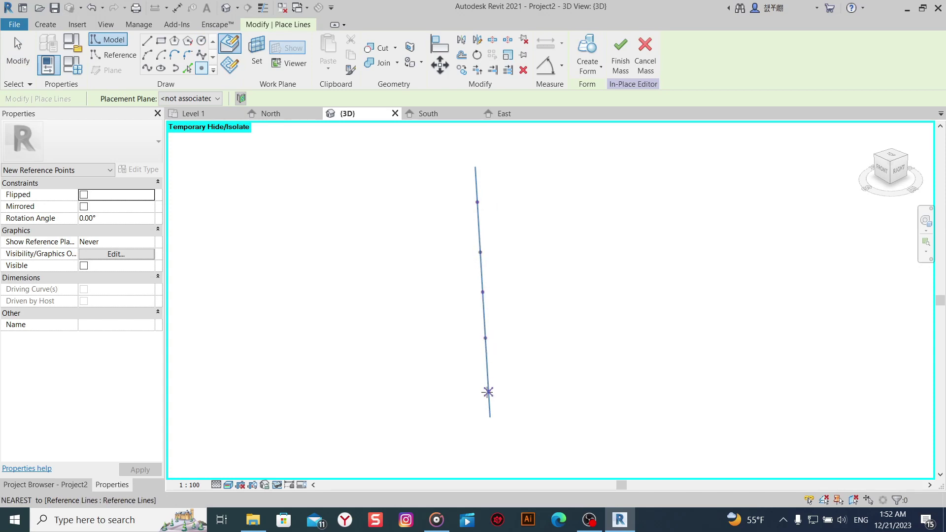
right_click(550, 261)
left_click(566, 267)
right_click(594, 277)
Set the work plane on one of the line's reference points.
middle_click_drag(623, 284, 584, 340, "shift")
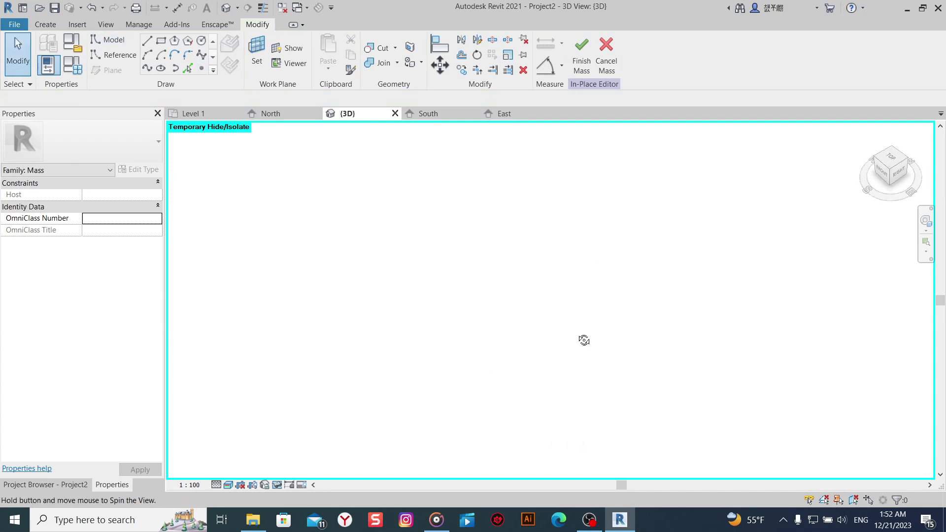
middle_click_drag(422, 233, 427, 217, "shift")
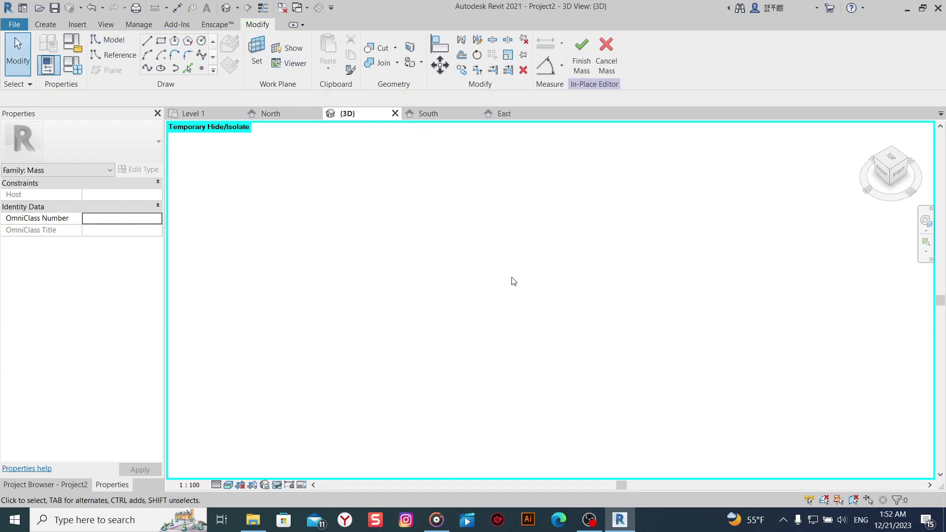
left_click(258, 48)
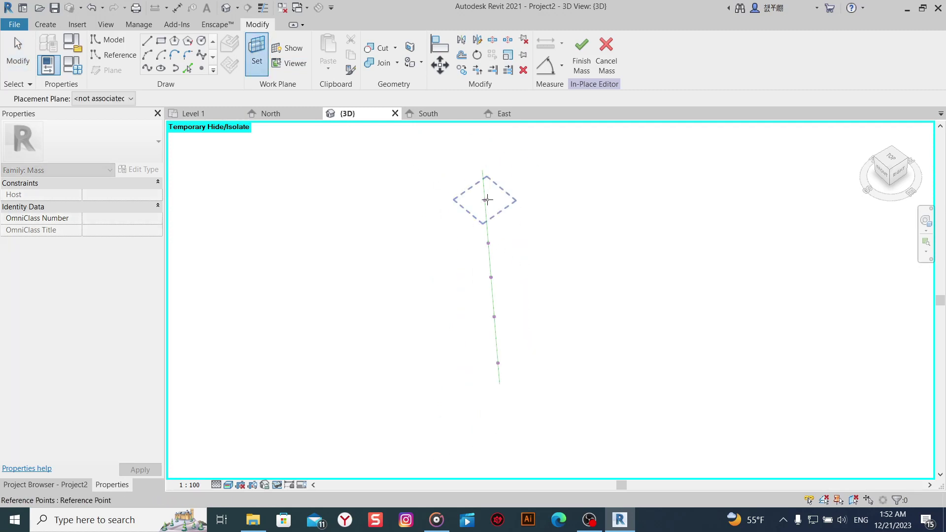
left_click(486, 201)
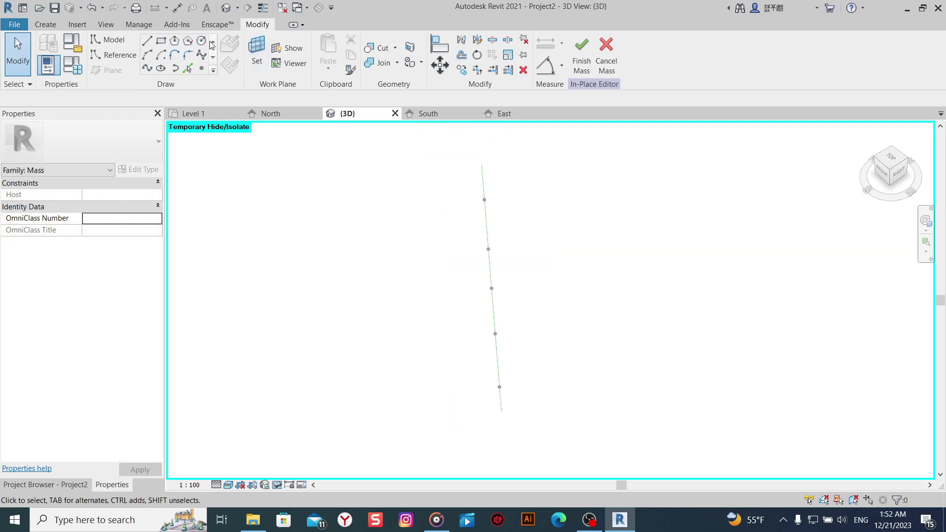
Draw a 2.5 m circle on the top reference point and a 1 m circle on the next.
left_click(207, 40)
left_click(485, 200)
type("2.5")
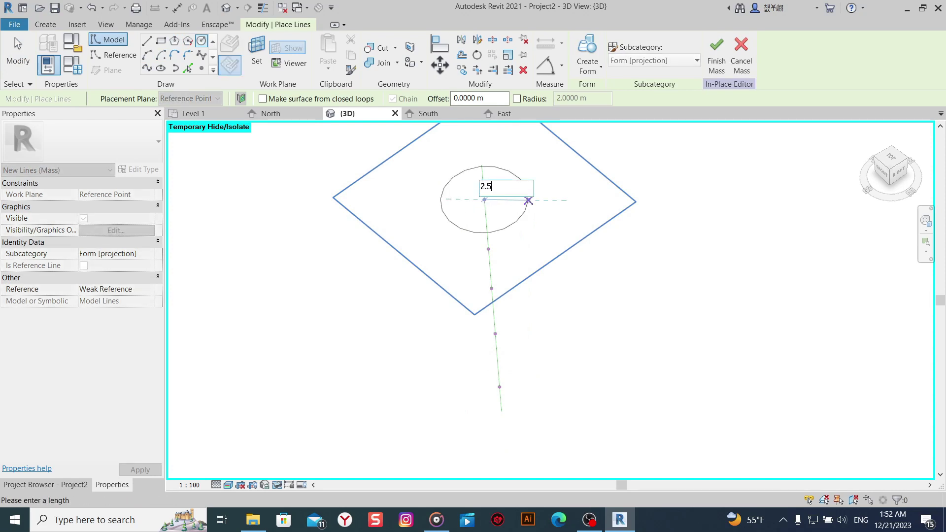
key("Return")
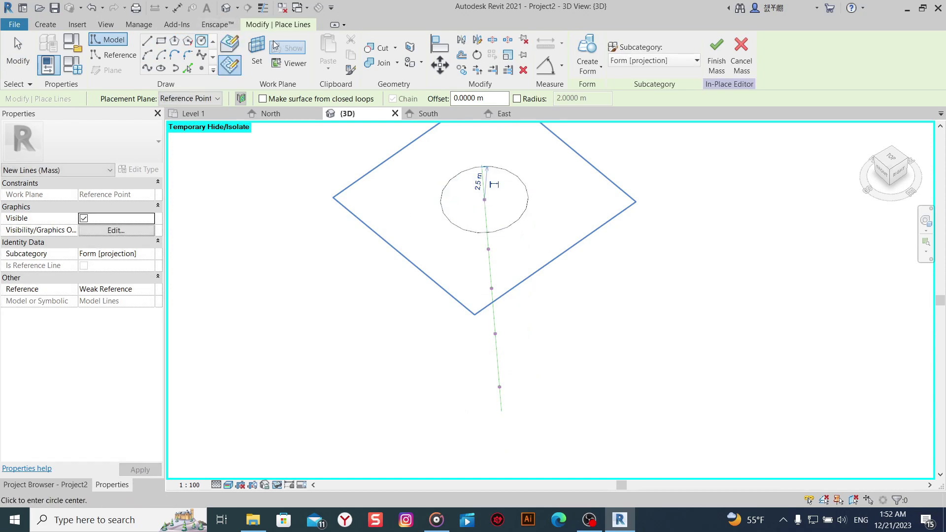
left_click(257, 51)
left_click(487, 249)
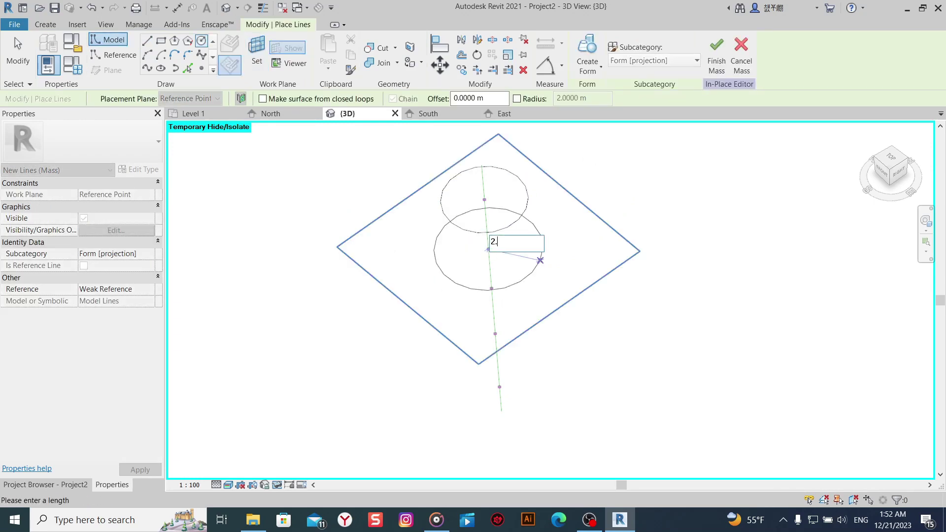
type("1")
key("Return")
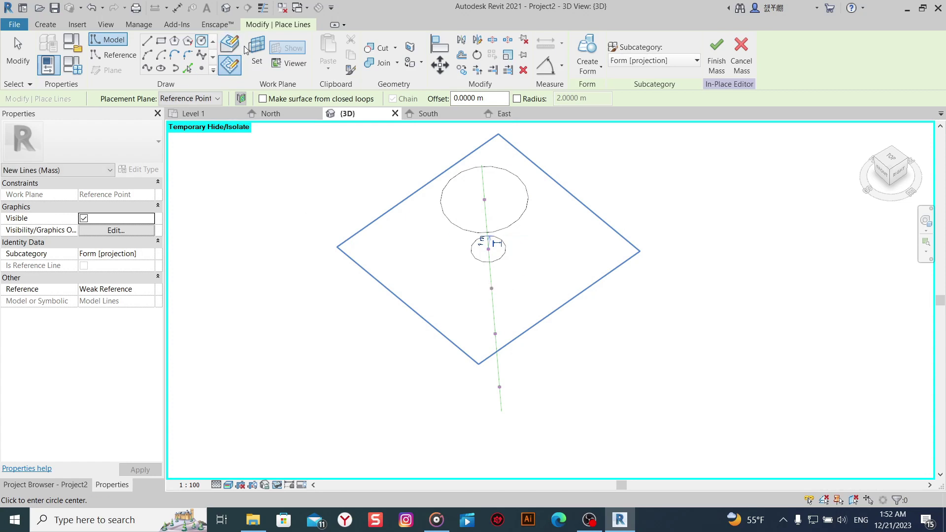
Attempt a 0.2 m circle on the third reference point and dismiss the too-small error.
left_click(256, 52)
left_click(492, 289)
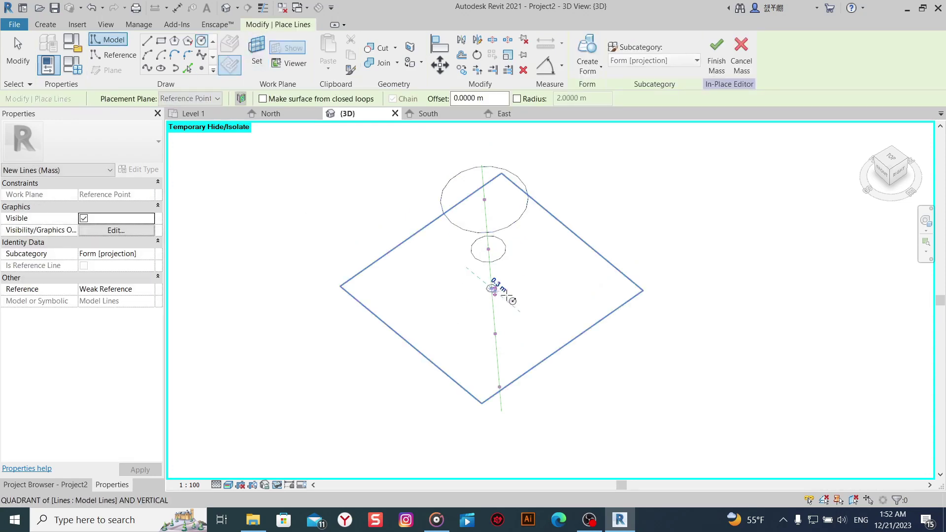
type("0.2")
key("Return")
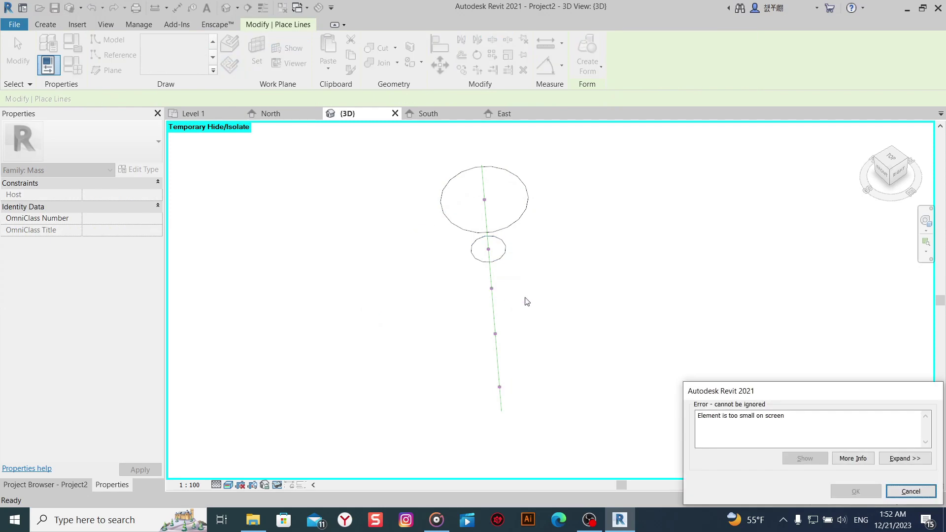
left_click(910, 491)
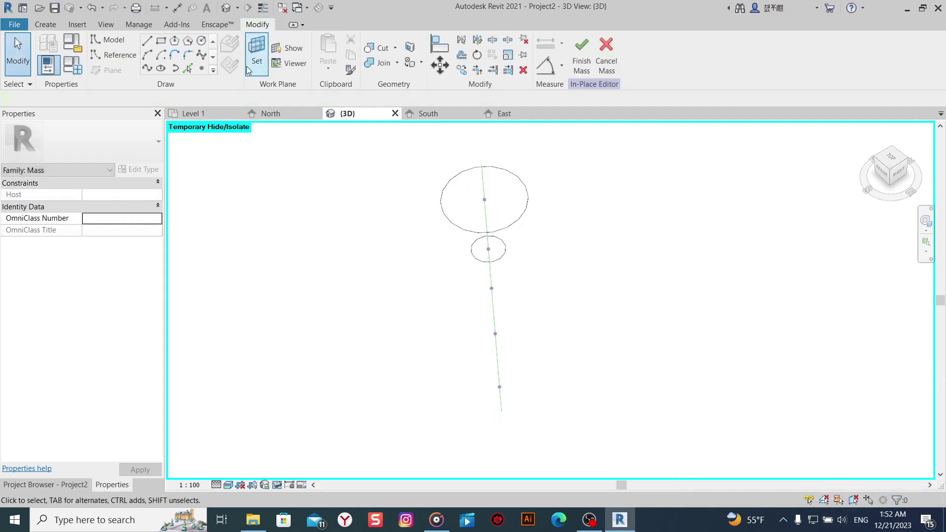
key("Escape")
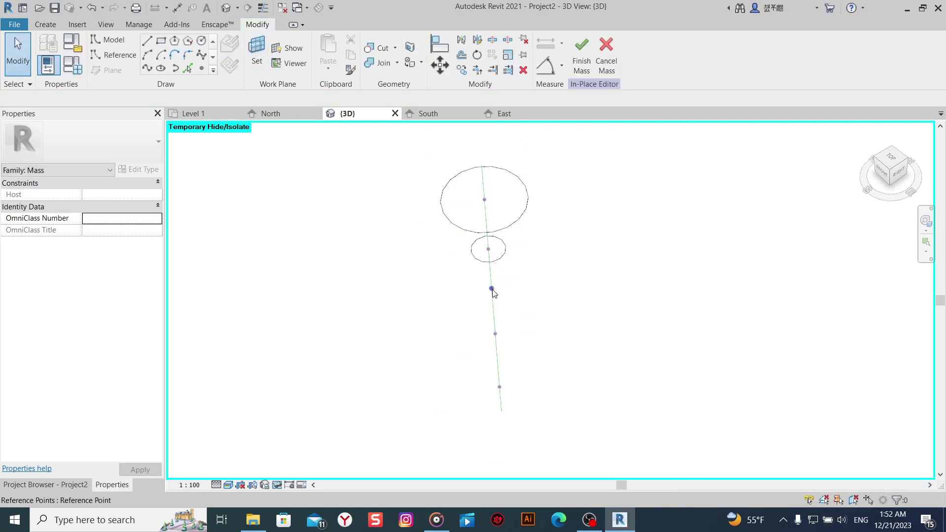
Retry a near-zero radius circle on the third reference point and dismiss the error again.
left_click(262, 69)
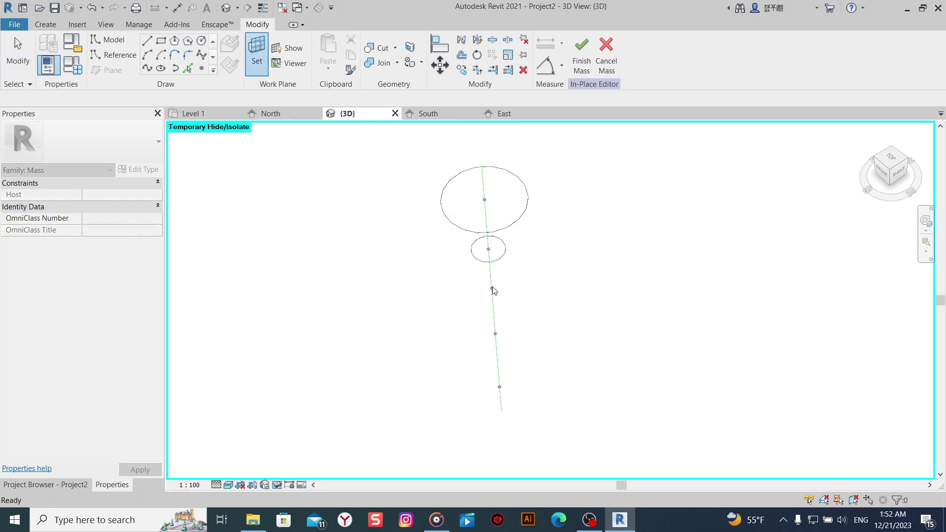
left_click(492, 288)
left_click(201, 41)
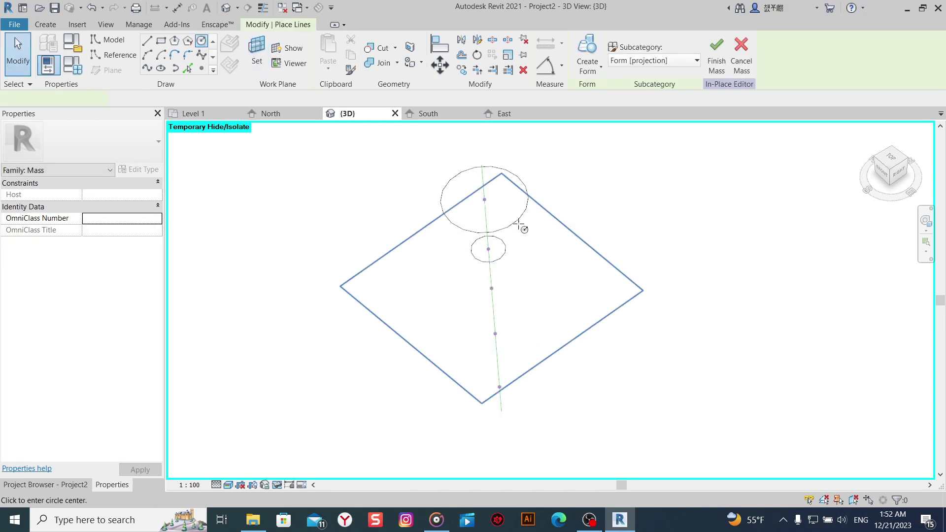
left_click(492, 289)
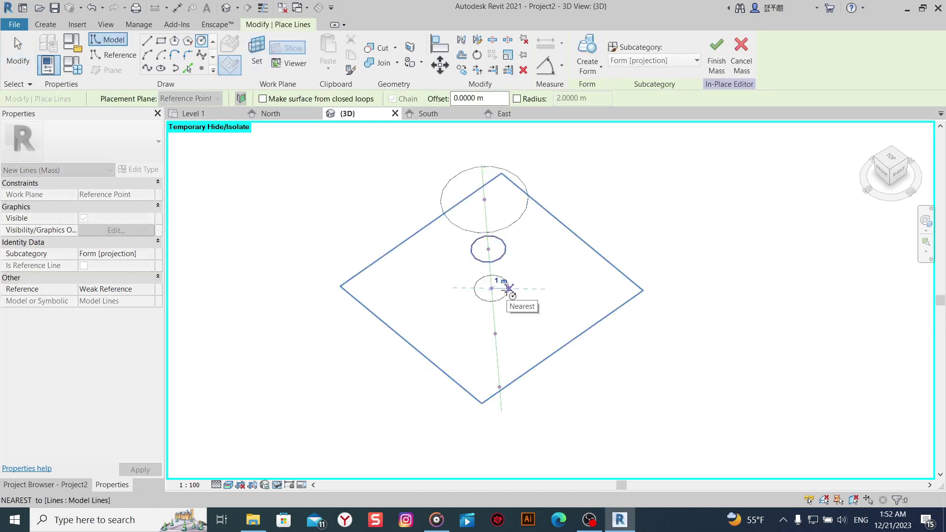
type("0.")
key("Return")
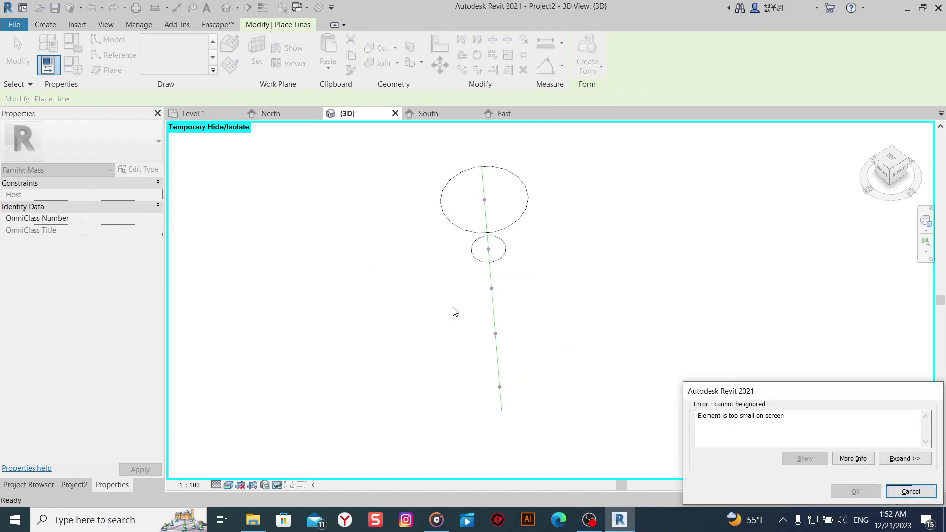
left_click(889, 491)
Draw a 0.5 m circle centred on the third reference point.
left_click(257, 54)
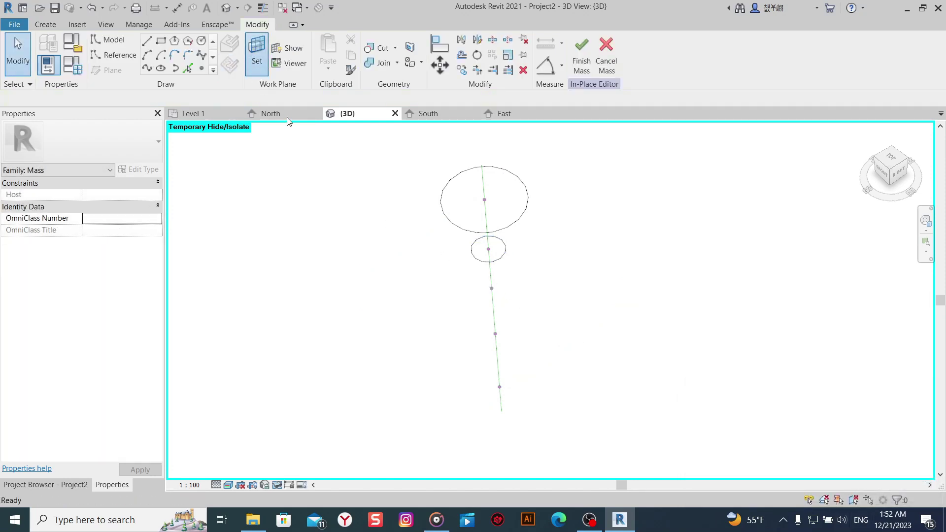
left_click(492, 287)
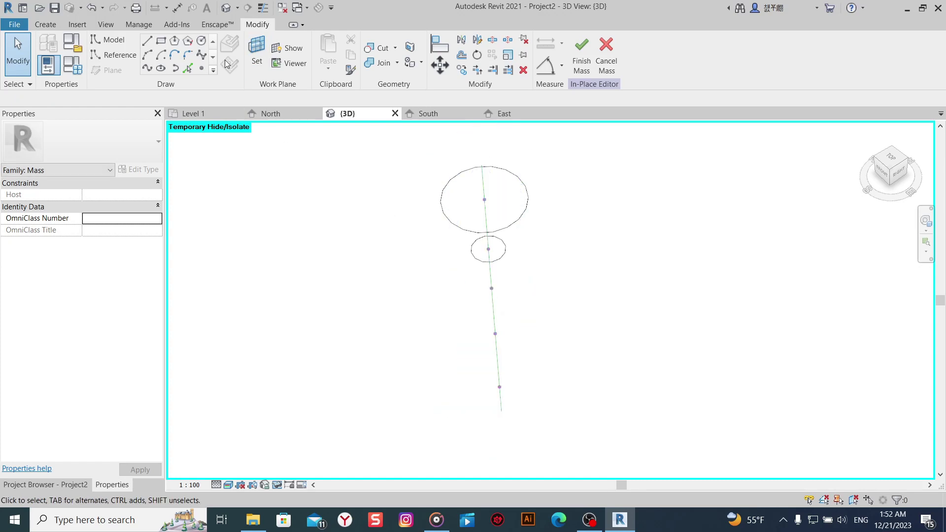
left_click(203, 43)
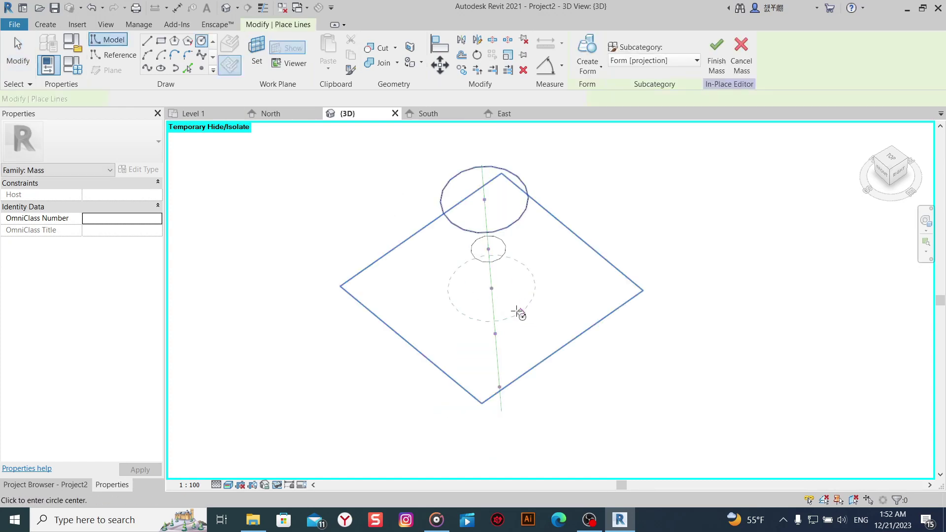
left_click(492, 289)
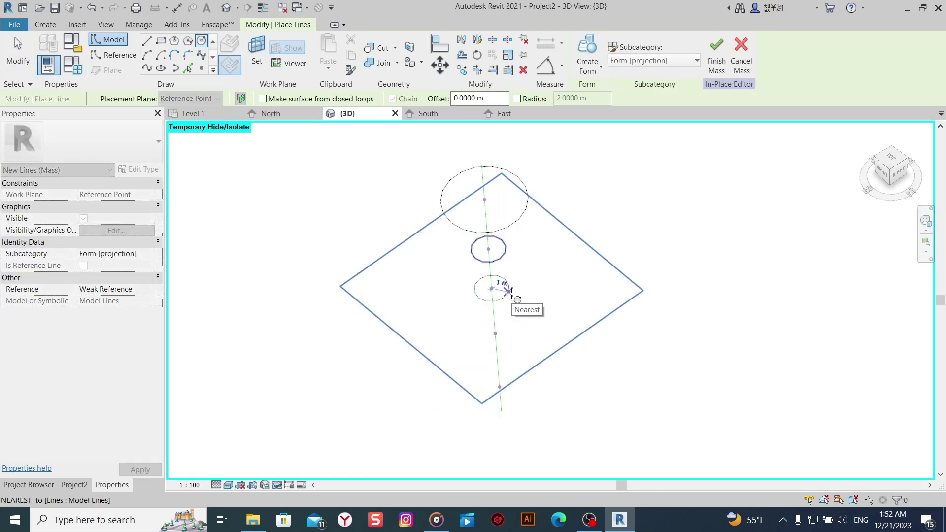
type("0.5")
key("Return")
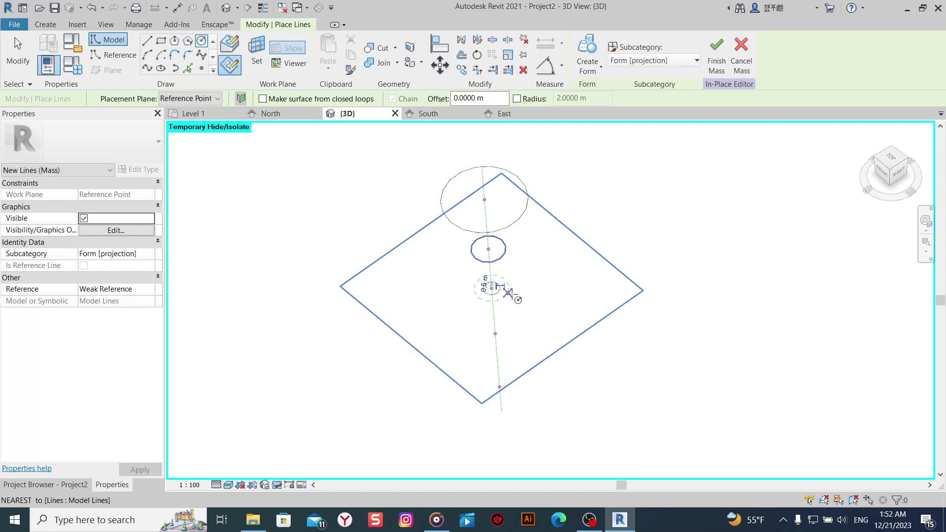
scroll(521, 341, "up", 2)
scroll(522, 320, "down", 1)
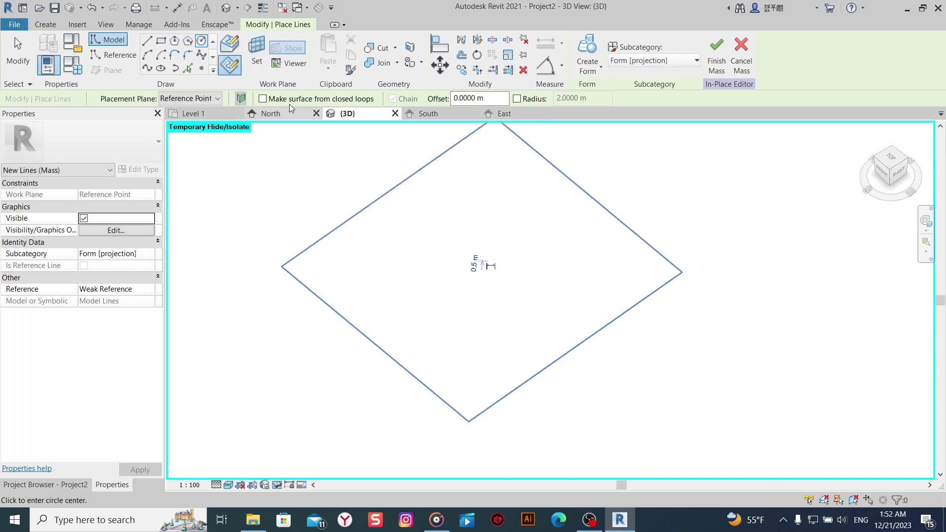
Add a 1 m circle on the fourth point and a 2 m circle on the bottom point, then stop drawing.
left_click(250, 56)
left_click(486, 328)
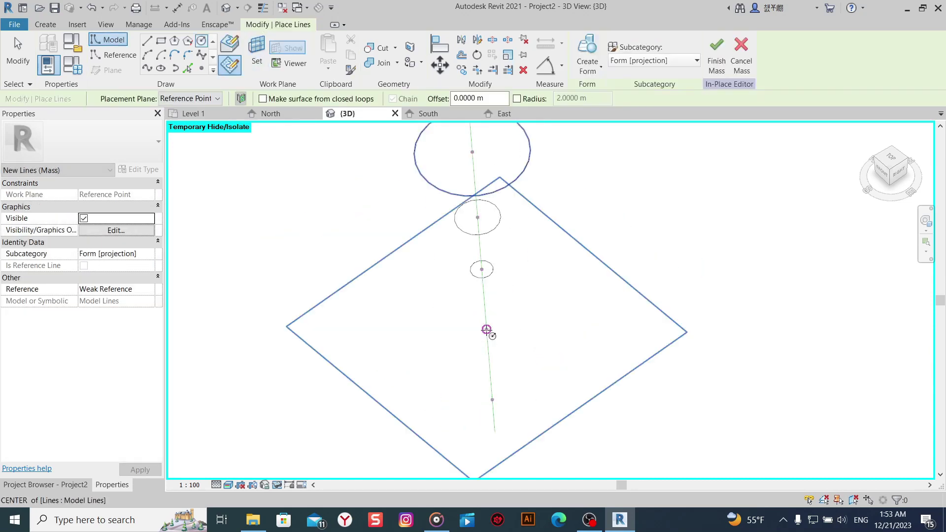
type("1")
key("Return")
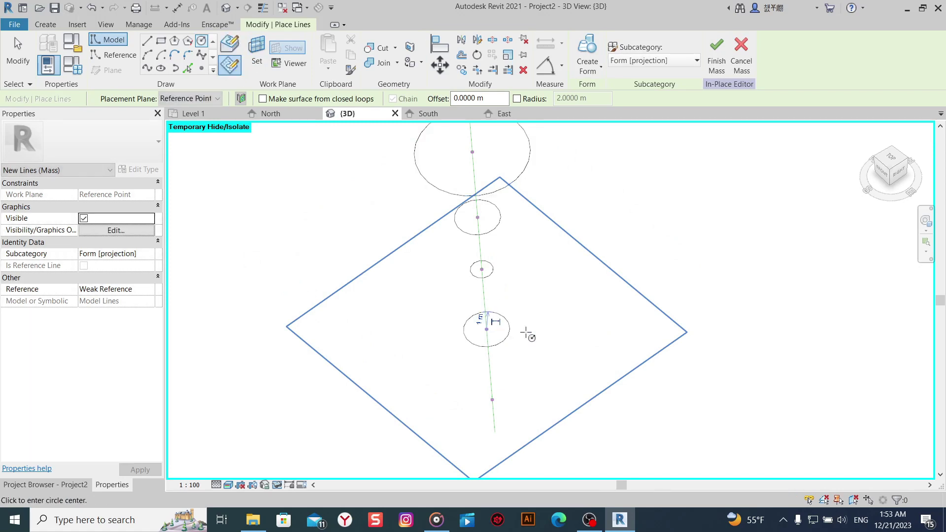
left_click(257, 55)
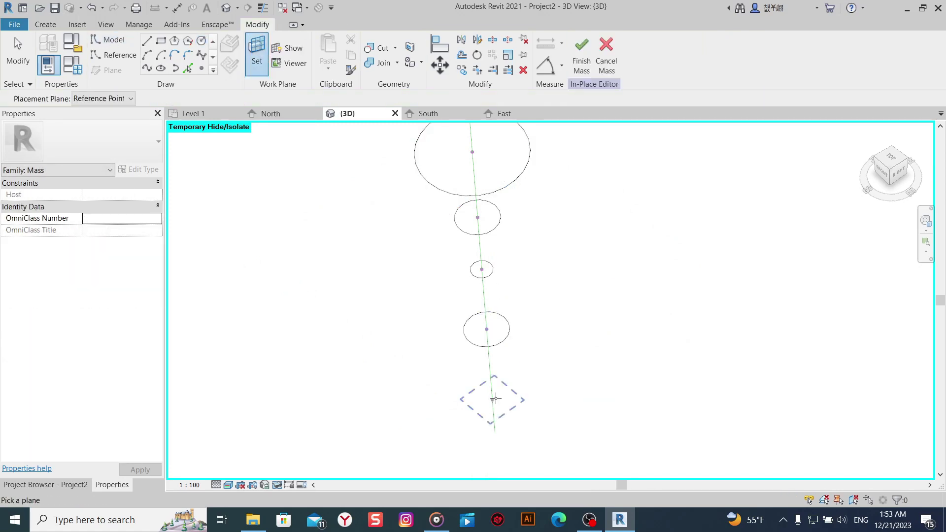
left_click(492, 400)
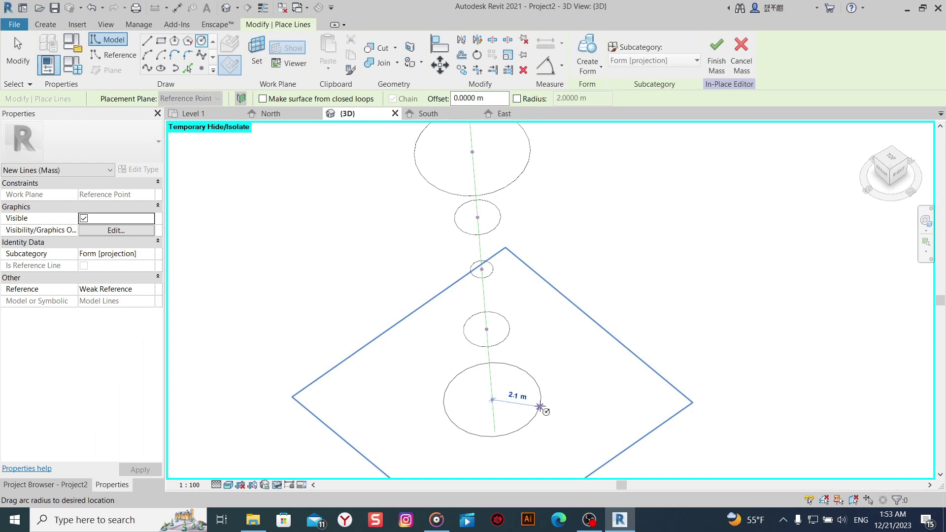
type("2")
key("Return")
right_click(597, 305)
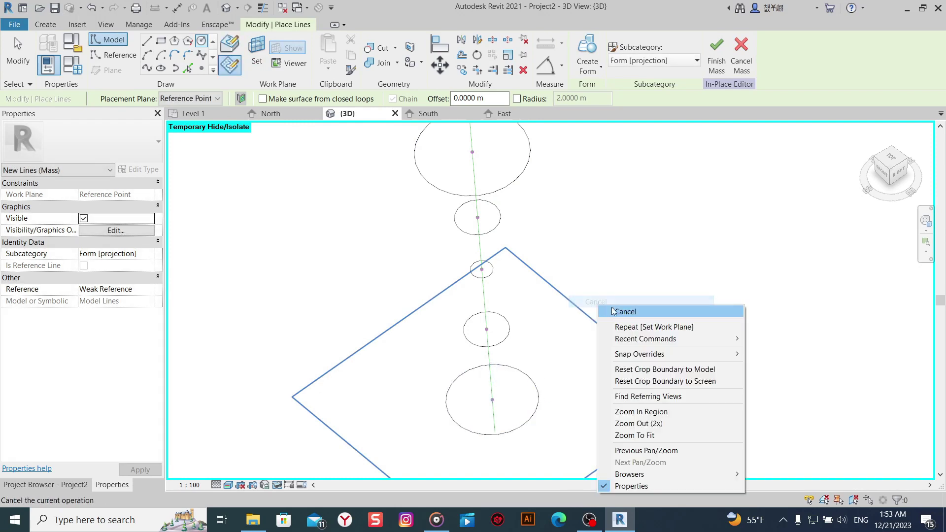
left_click(612, 311)
Select all five stacked circles and loft them into a solid hourglass form.
left_click(540, 409)
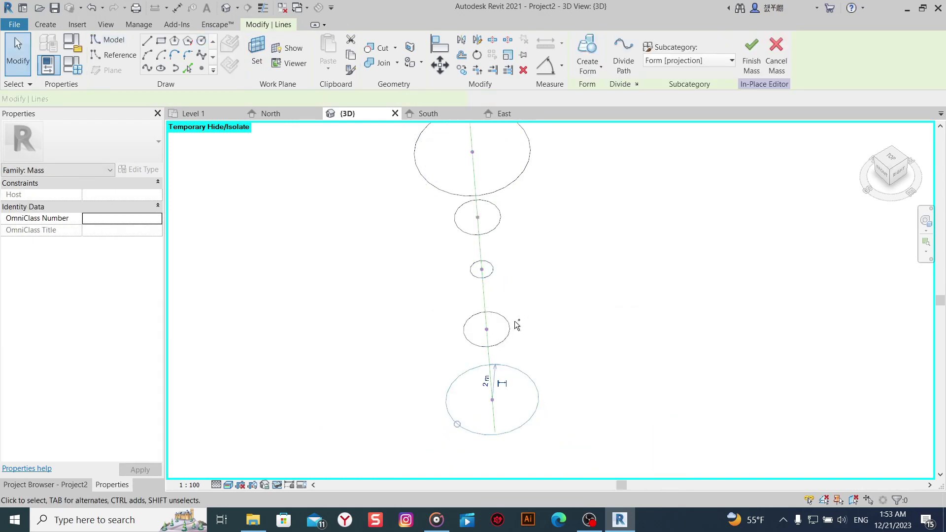
left_click(511, 324, "ctrl")
left_click(495, 275, "ctrl")
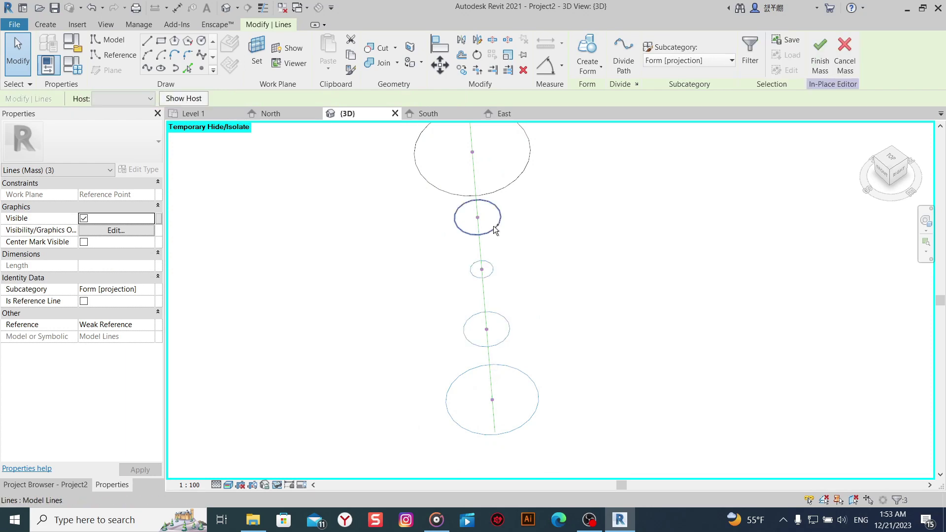
left_click(492, 225, "ctrl")
left_click(516, 176, "ctrl")
left_click(587, 54)
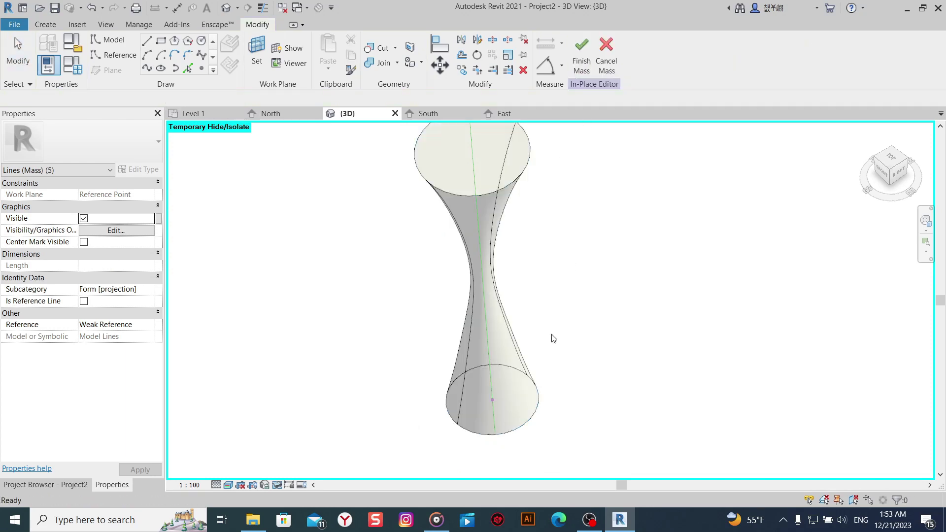
left_click(553, 339)
mouse_move(552, 339)
middle_mouse_down("shift")
mouse_move(600, 245)
mouse_move(551, 355)
middle_mouse_up("shift")
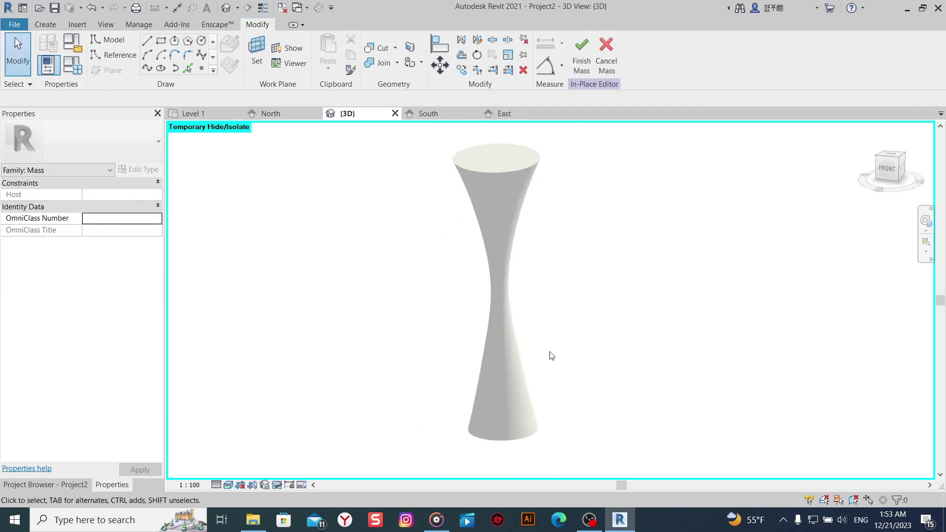
Give the hourglass form Default New Material(1) and restore the hidden model elements.
left_click(524, 360)
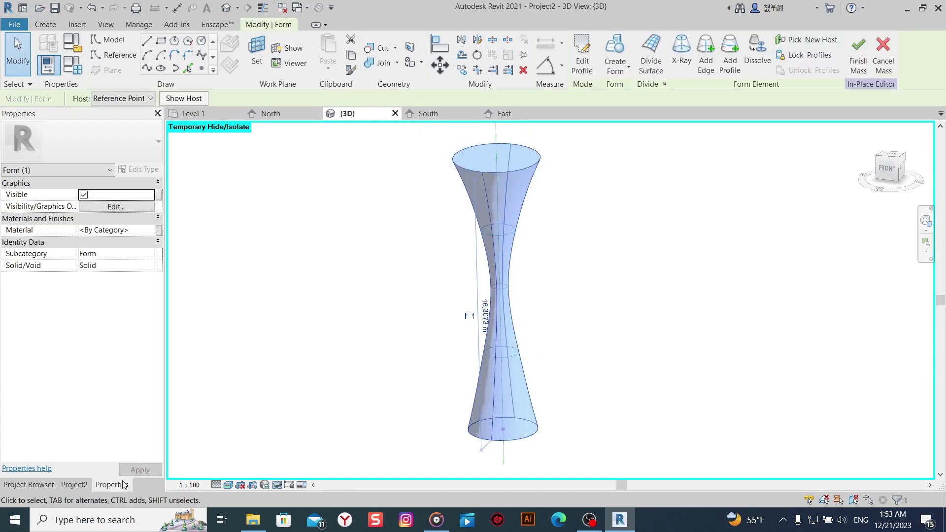
left_click(82, 483)
left_click(108, 484)
left_click(149, 232)
left_click(318, 263)
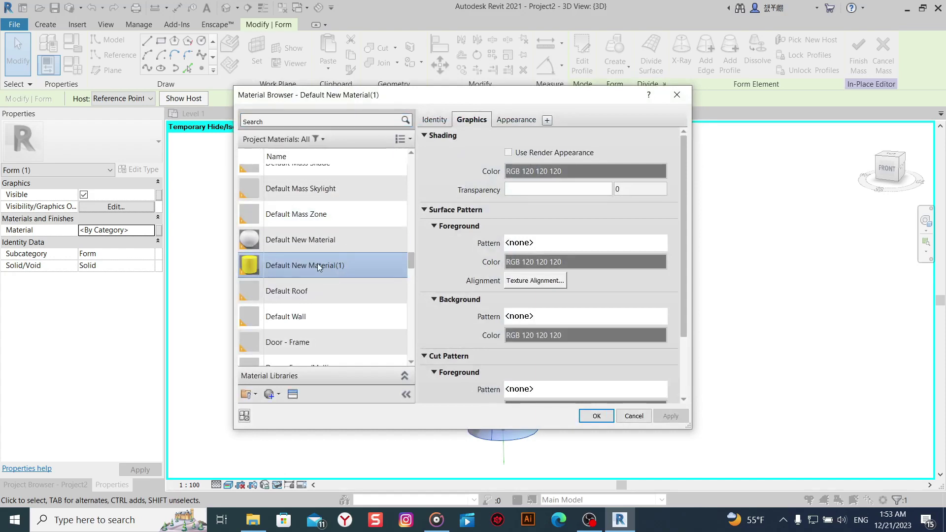
key("Return")
left_click(609, 241)
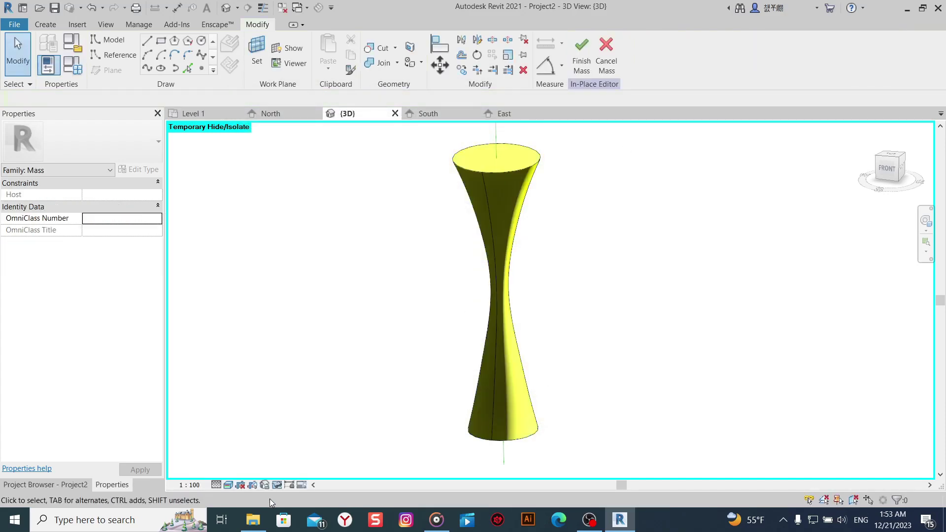
left_click(276, 483)
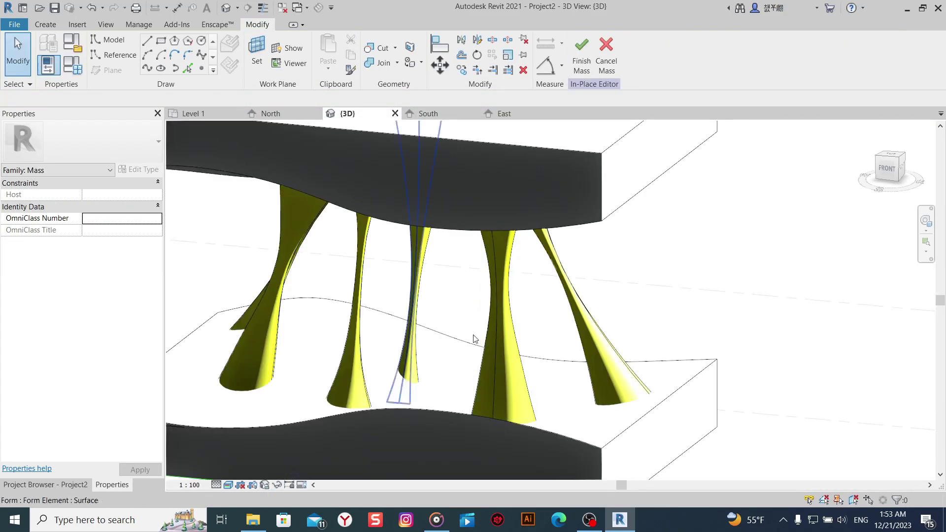
Switch the mass to Wireframe visual style and view it straight from the back.
mouse_move(716, 348)
middle_mouse_down("shift")
mouse_move(647, 340)
mouse_move(689, 400)
mouse_move(705, 383)
mouse_move(565, 383)
mouse_move(510, 409)
middle_mouse_up("shift")
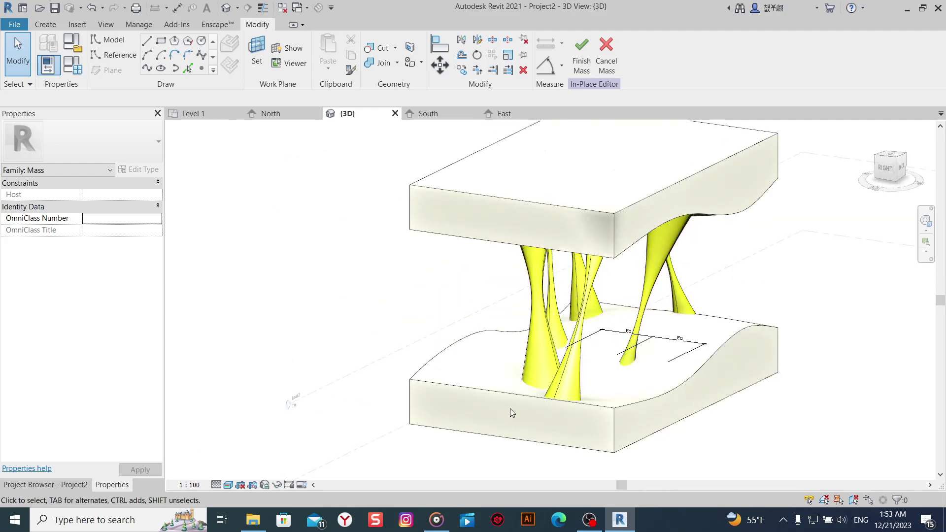
left_click(228, 485)
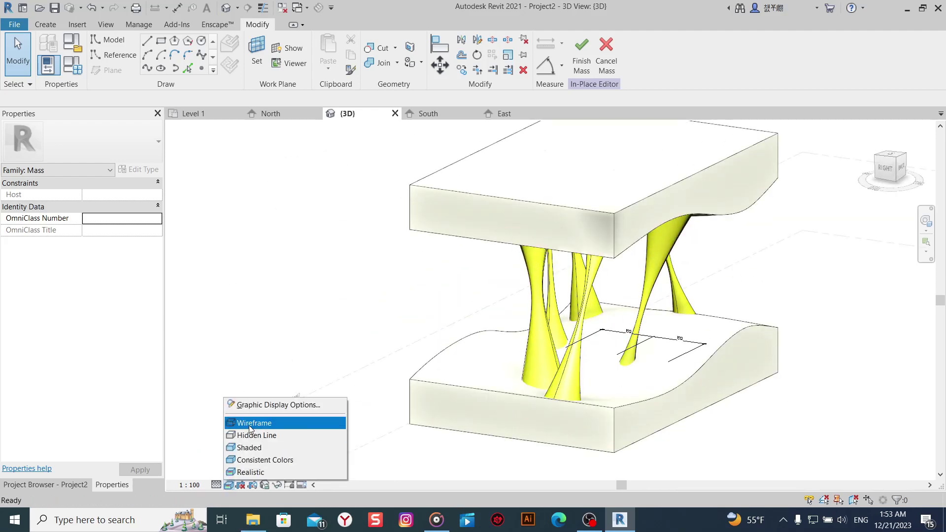
left_click(251, 424)
middle_click_drag(367, 383, 927, 150, "shift")
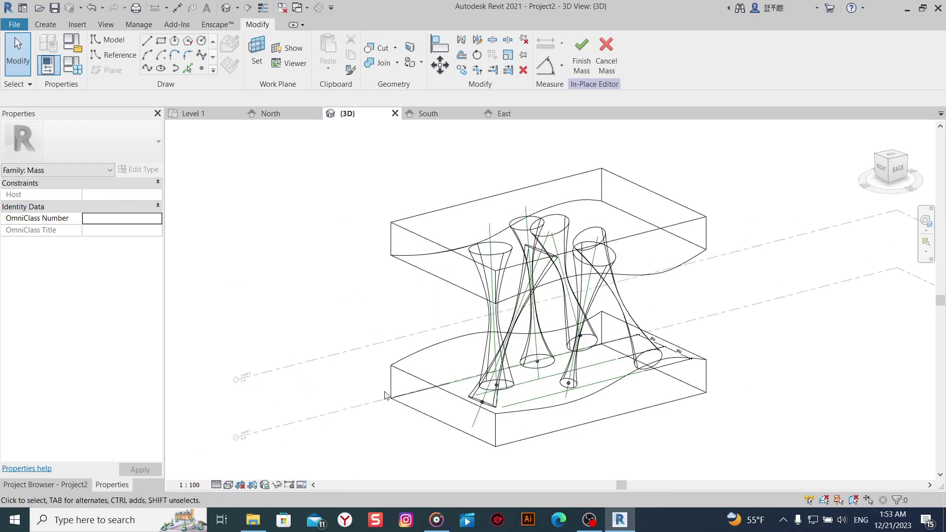
left_click(902, 168)
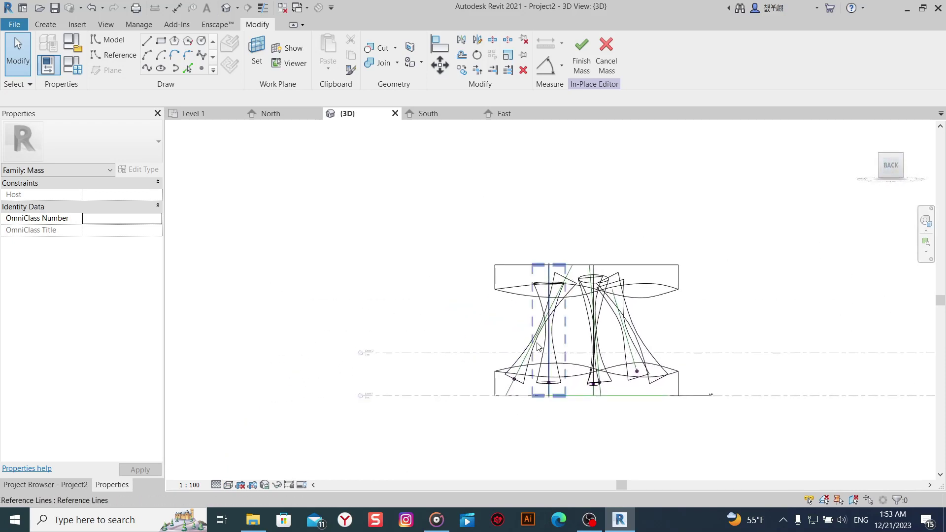
scroll(497, 301, "up", 2)
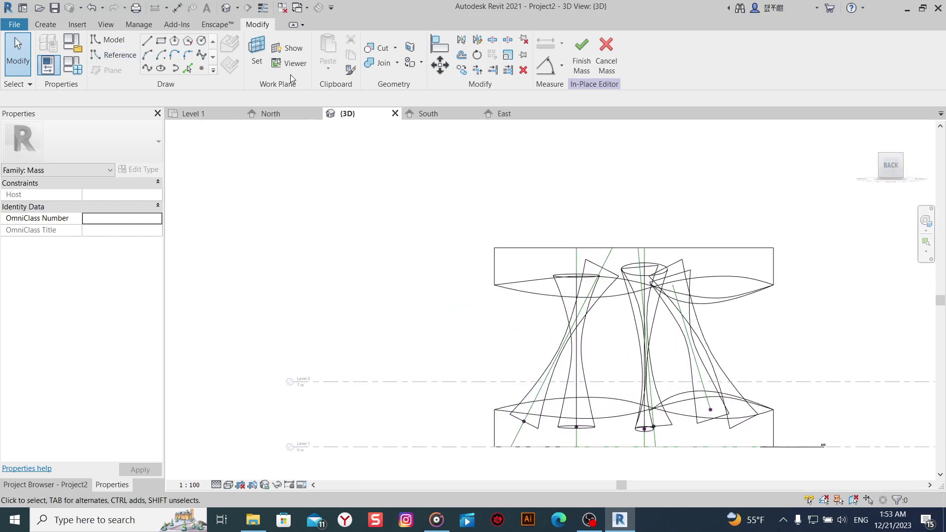
Set the lower slab's side face as work plane and zoom in on the back view.
left_click(257, 53)
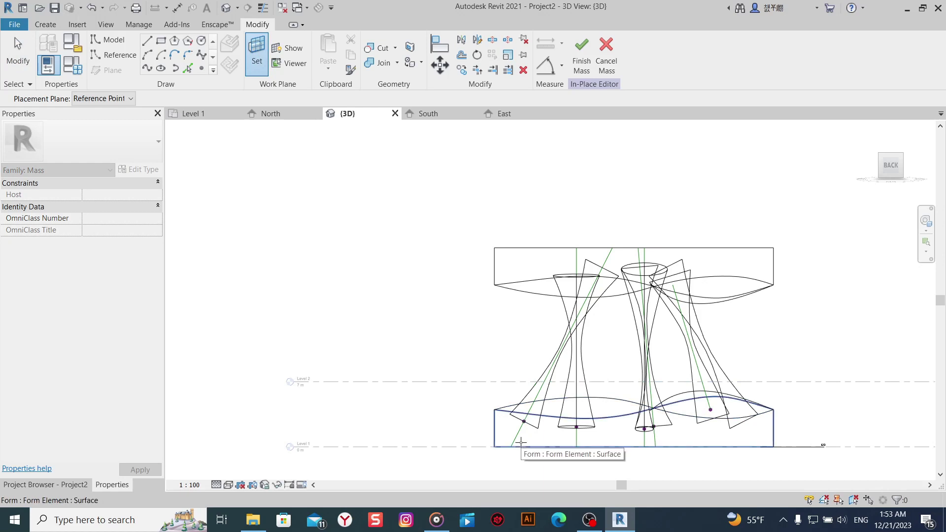
middle_click_drag(520, 443, 535, 390, "shift")
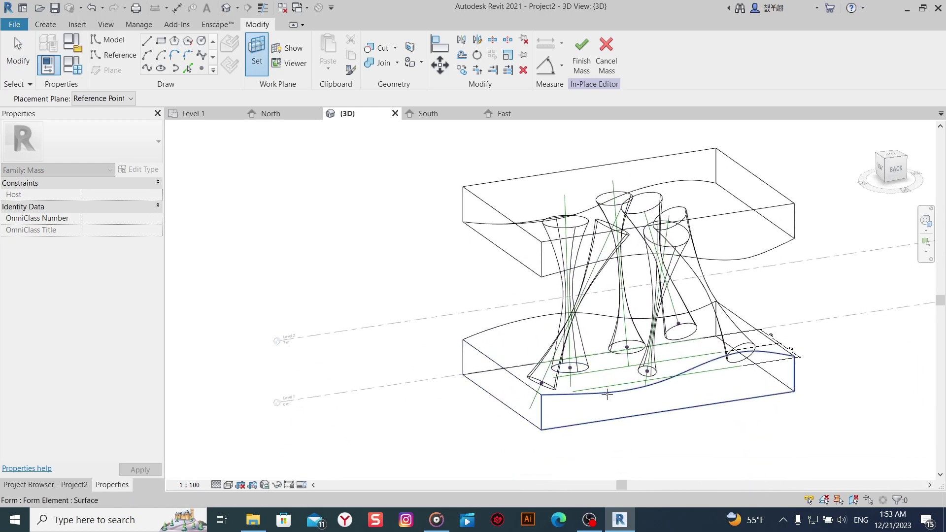
left_click(602, 385)
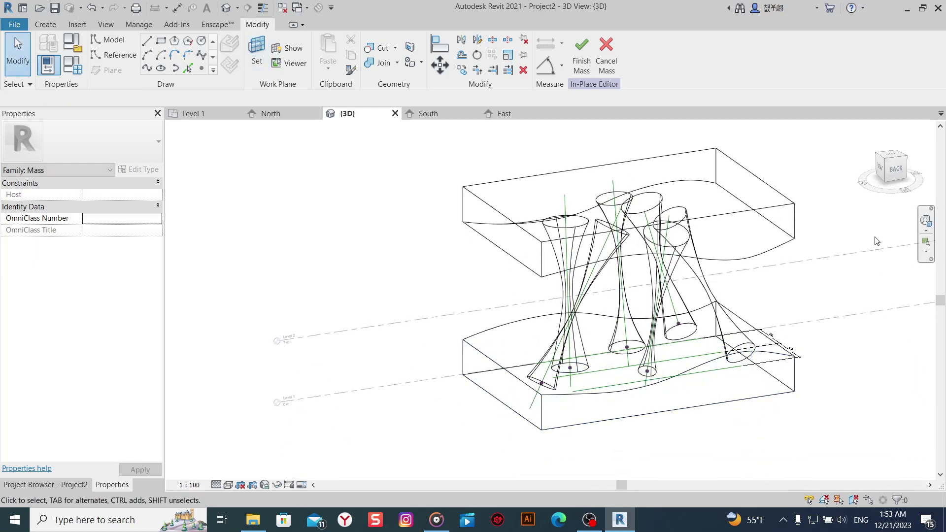
left_click(894, 169)
scroll(687, 306, "up", 2)
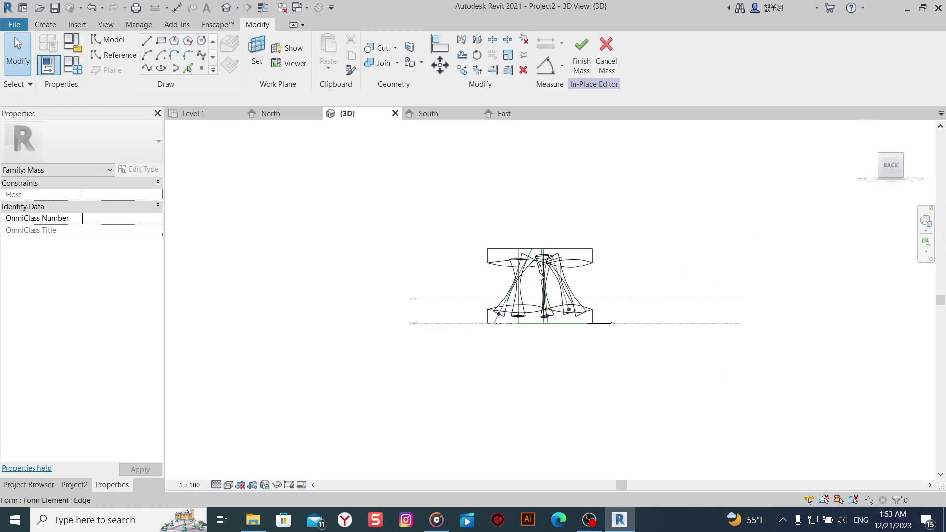
scroll(686, 307, "up", 2)
scroll(687, 306, "up", 2)
scroll(556, 255, "up", 2)
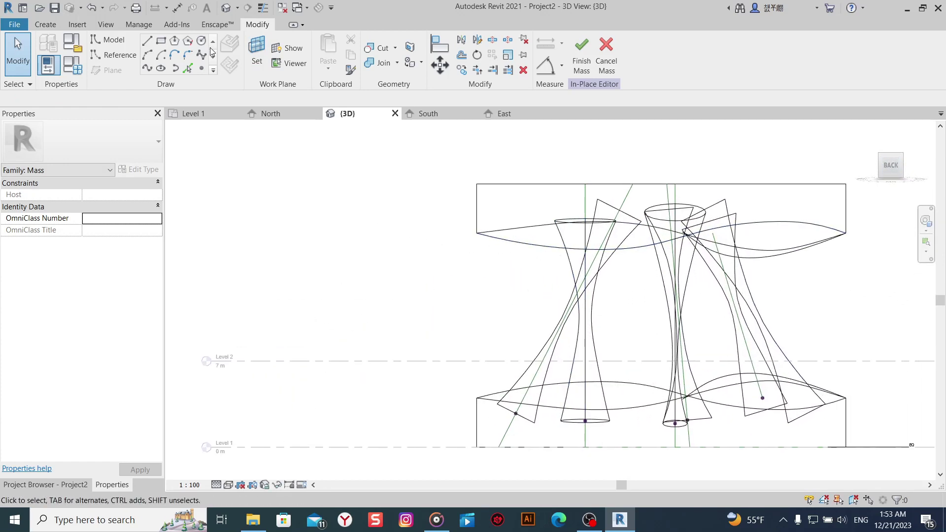
Draw a 180° start-end-radius arc beside the upper slab.
left_click(147, 55)
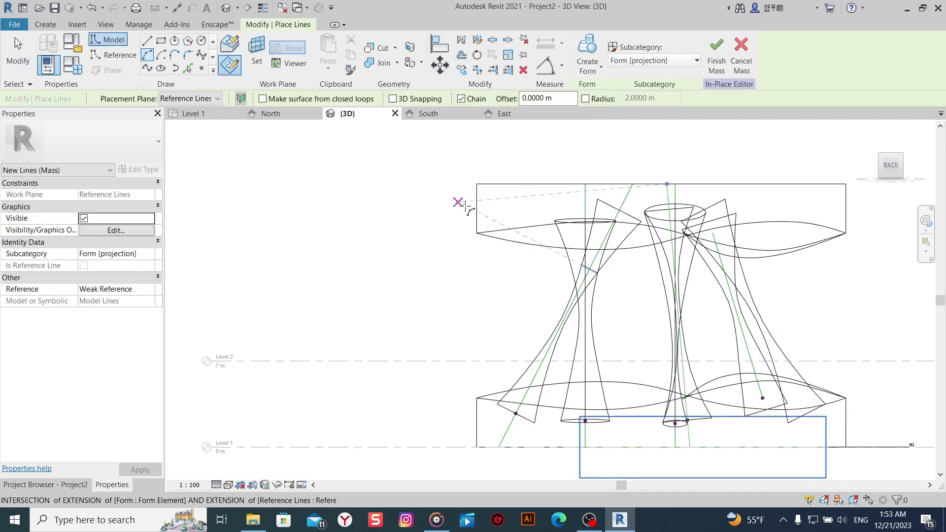
left_click(474, 207)
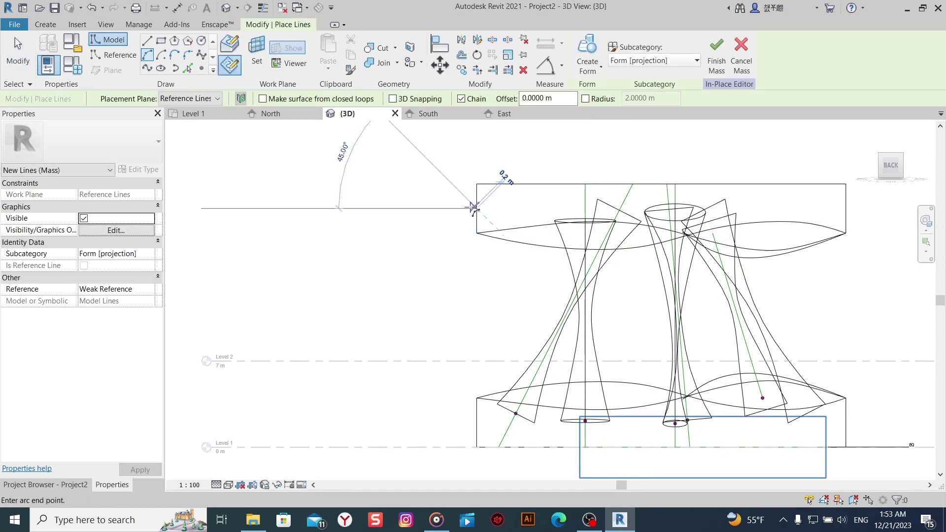
left_click(475, 423)
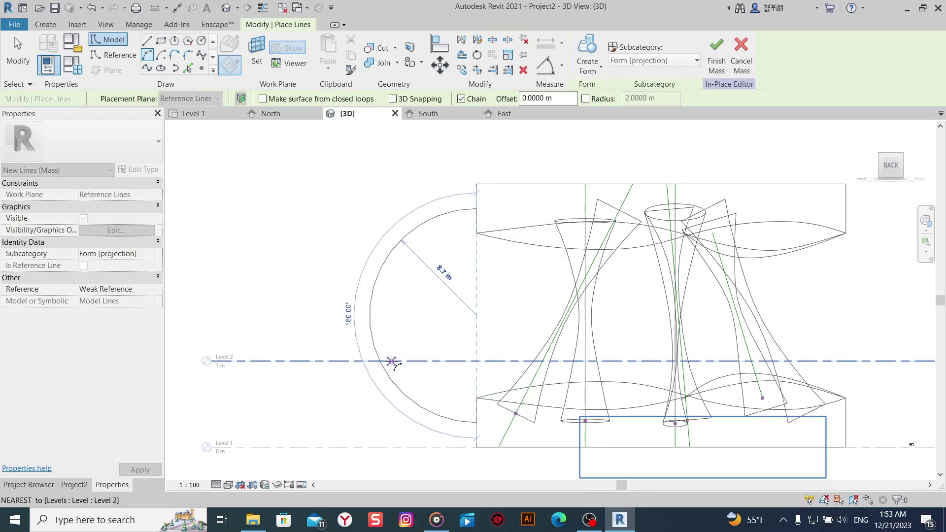
left_click(390, 362)
right_click(380, 270)
left_click(399, 275)
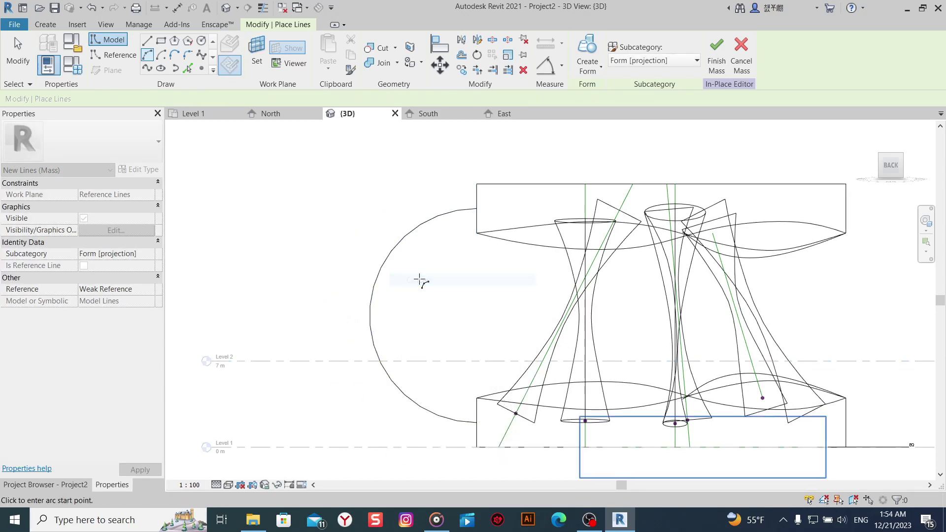
right_click(422, 280)
left_click(448, 287)
scroll(473, 252, "up", 2)
Drag both arc endpoints to extend it to about 197.7°.
left_click(474, 191)
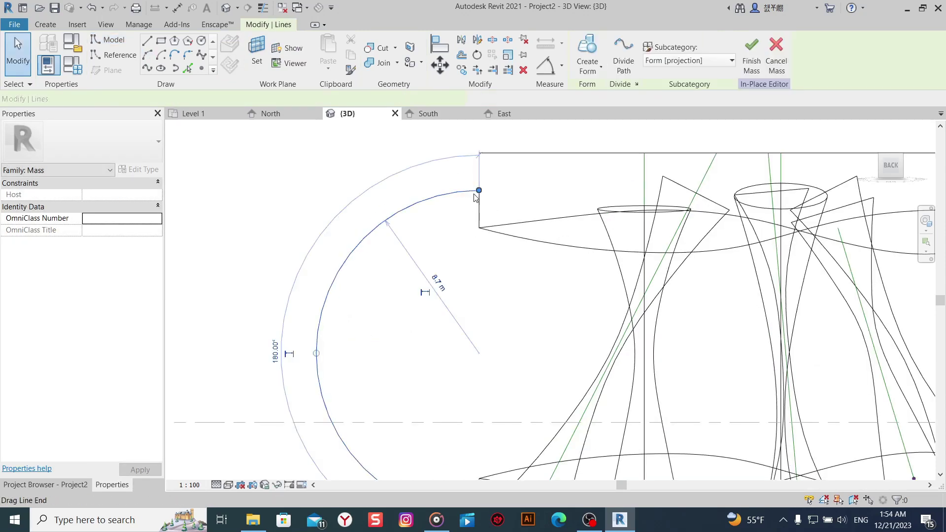
left_click_drag(481, 194, 503, 192)
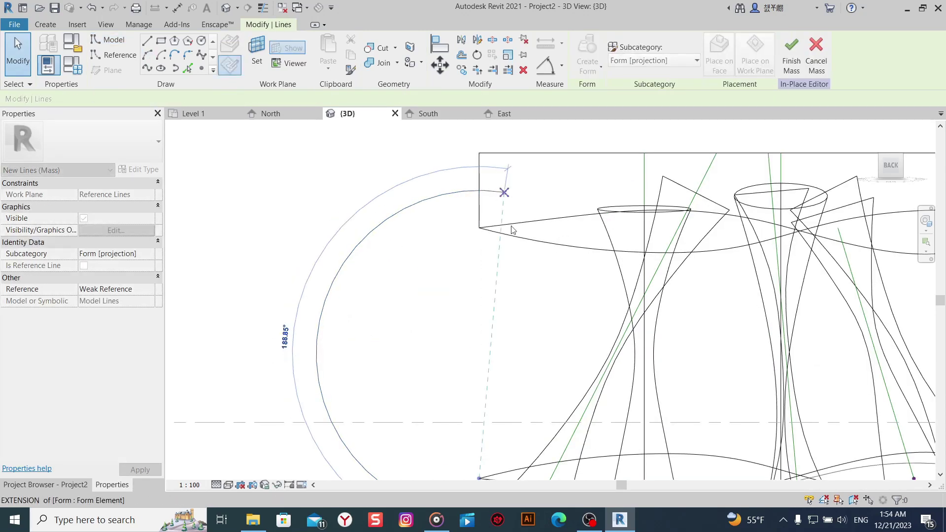
scroll(484, 448, "down", 1)
left_click_drag(474, 424, 497, 423)
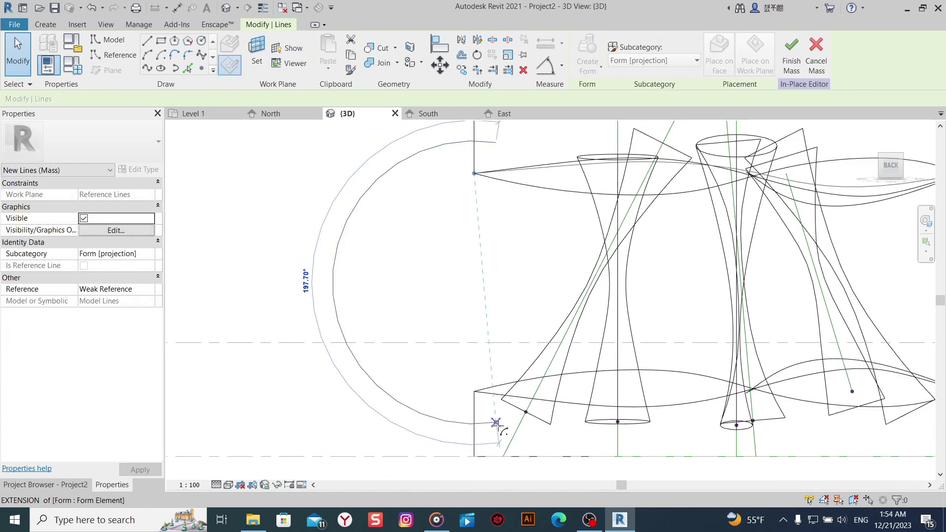
left_click(500, 256)
middle_click_drag(500, 255, 477, 274, "shift")
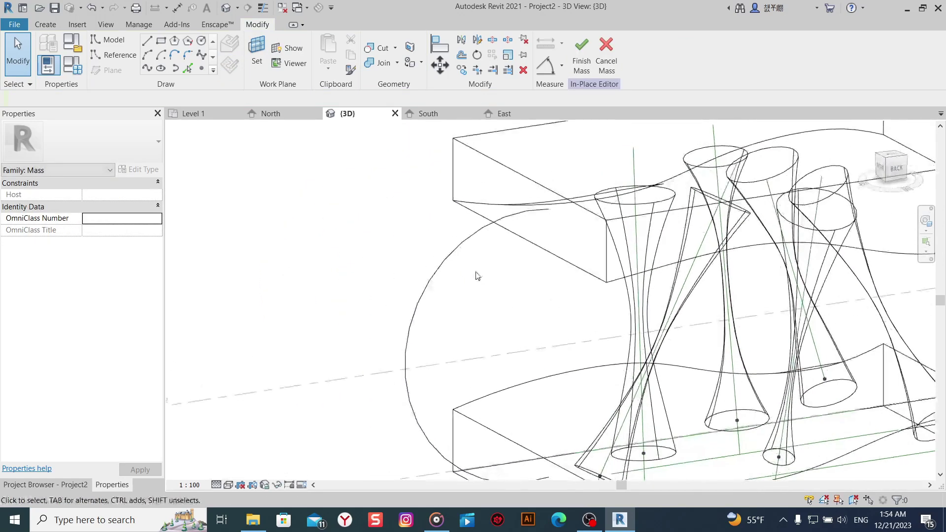
Convert the arc into a reference line.
left_click(411, 329)
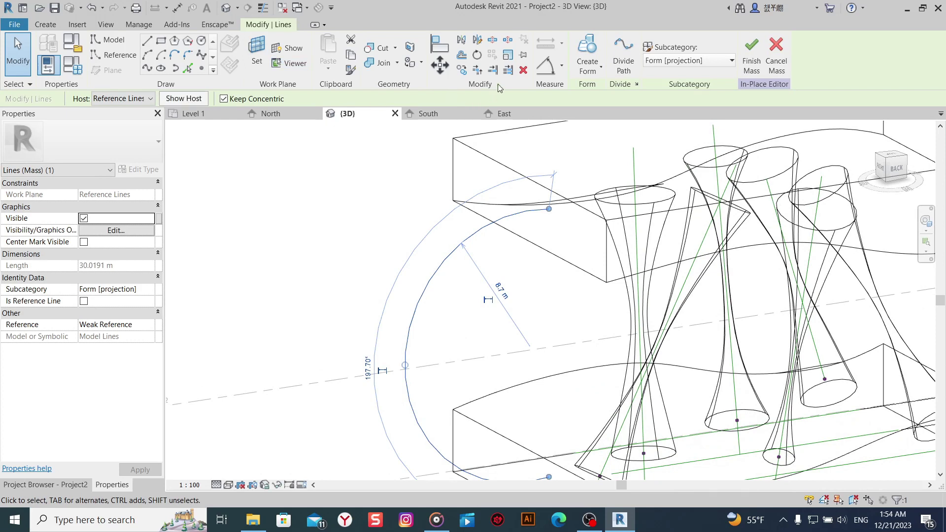
left_click(83, 301)
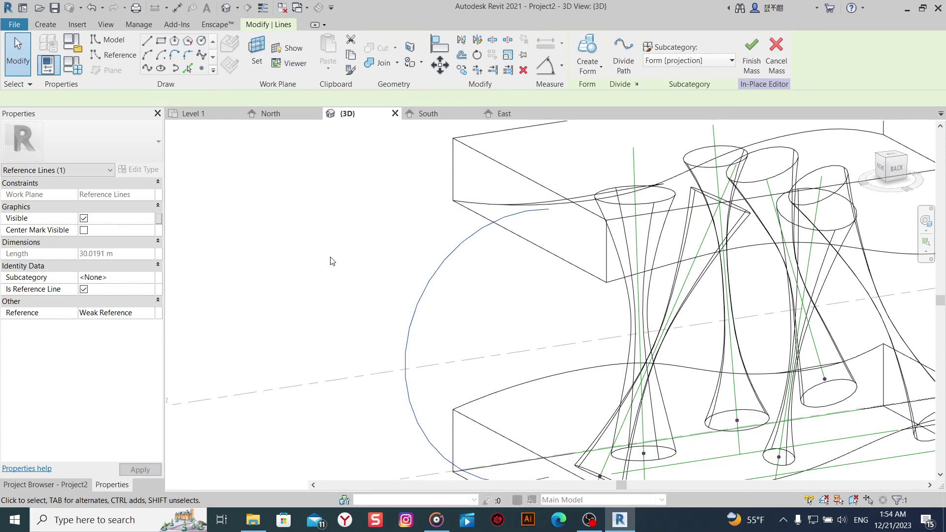
left_click(396, 281)
middle_click_drag(396, 281, 308, 247)
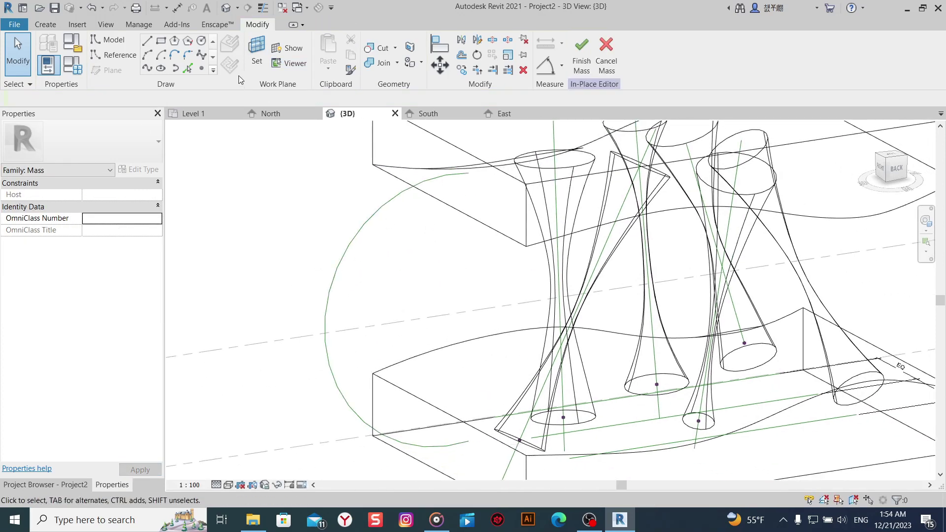
Place three reference points along the arc reference line, starting at its end.
left_click(198, 72)
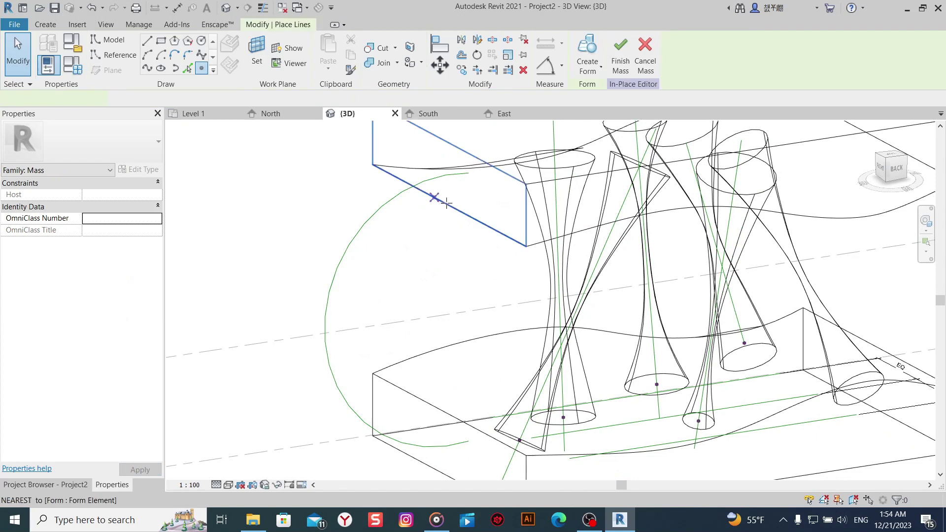
left_click(469, 174)
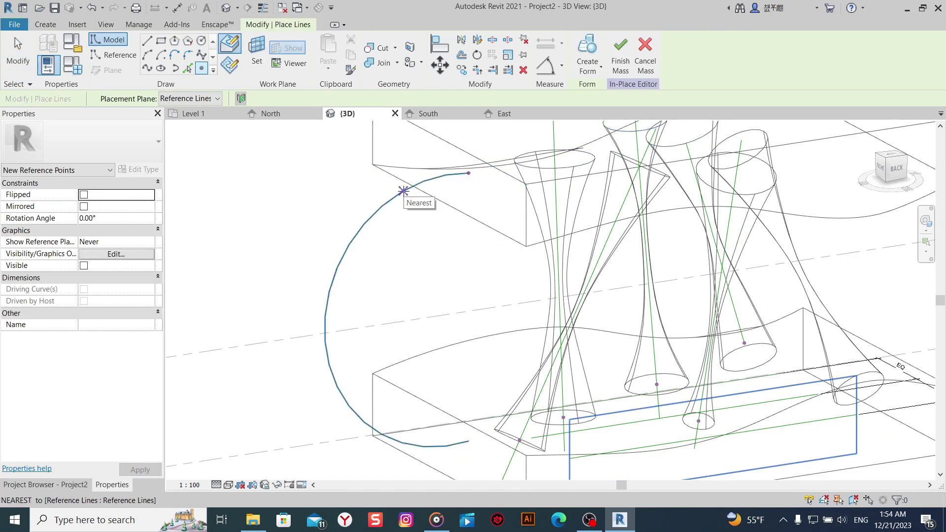
left_click(403, 190)
mouse_move(334, 349)
middle_mouse_down()
mouse_move(317, 290)
mouse_move(342, 291)
mouse_move(348, 413)
middle_mouse_up()
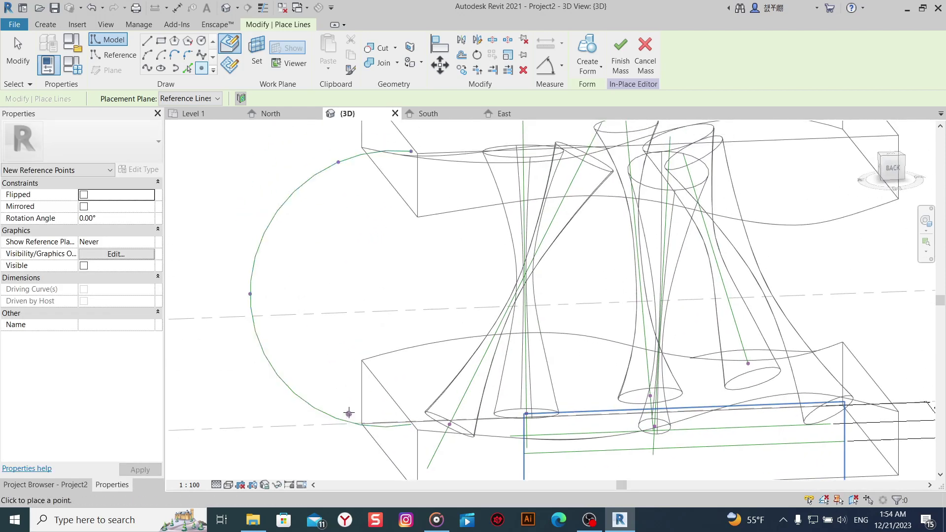
left_click(350, 423)
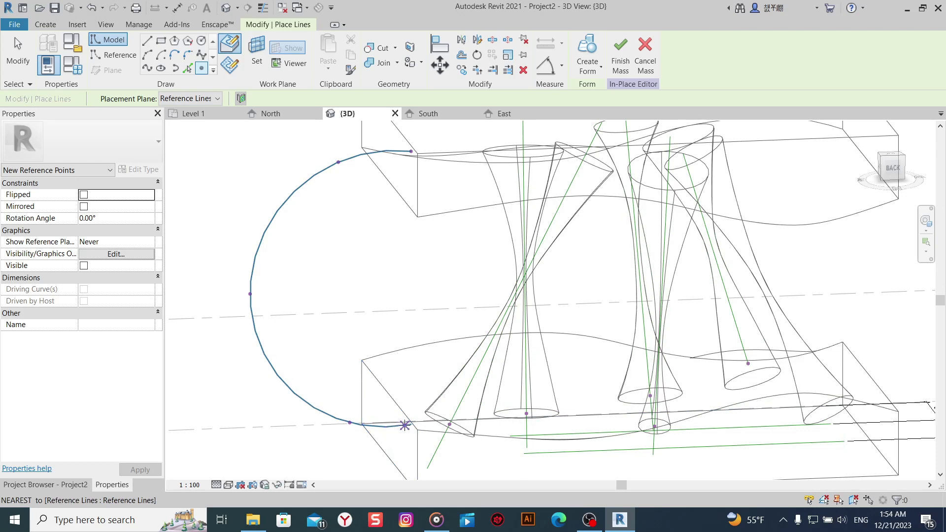
right_click(359, 287)
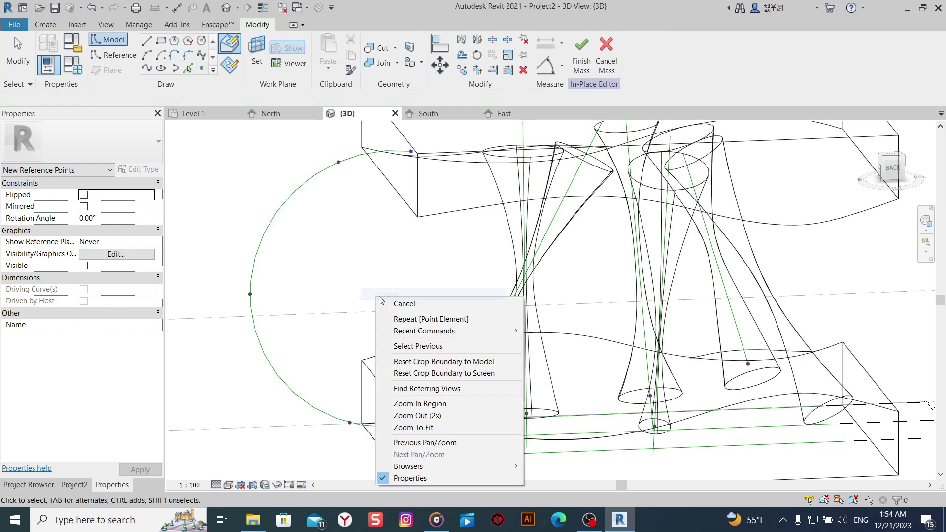
left_click(389, 303)
mouse_move(376, 283)
middle_mouse_down("shift")
mouse_move(429, 266)
mouse_move(382, 238)
middle_mouse_up("shift")
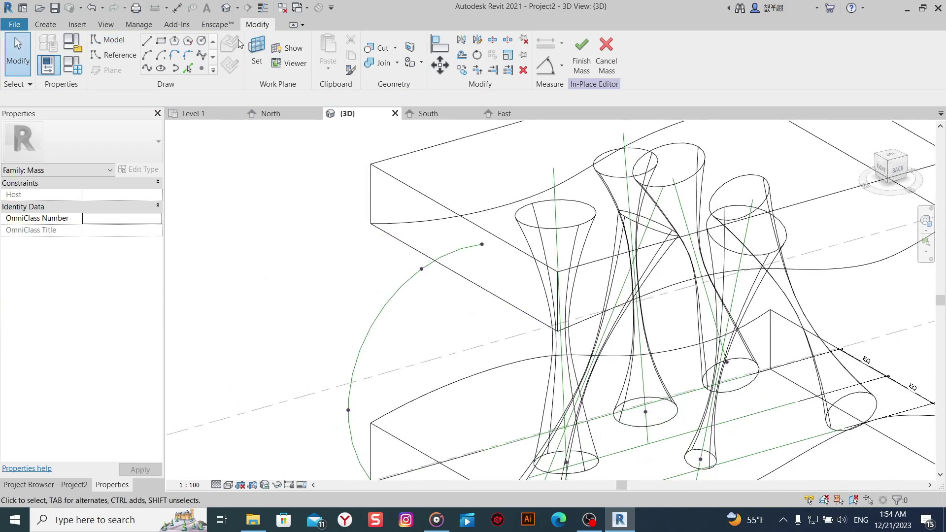
left_click(257, 49)
Draw a 1.5 m circle profile centred on the arc's end point.
left_click(433, 261)
left_click(201, 41)
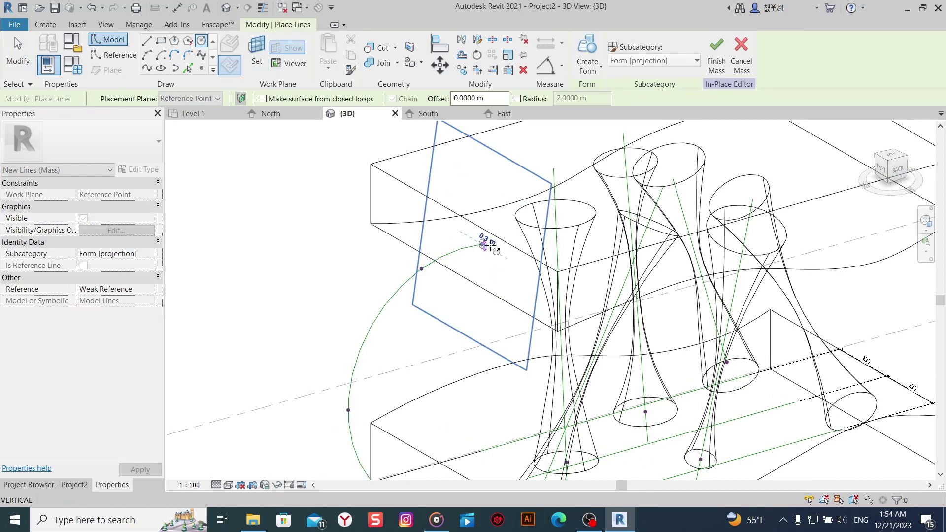
left_click(482, 244)
scroll(507, 245, "up", 5)
type("1.5")
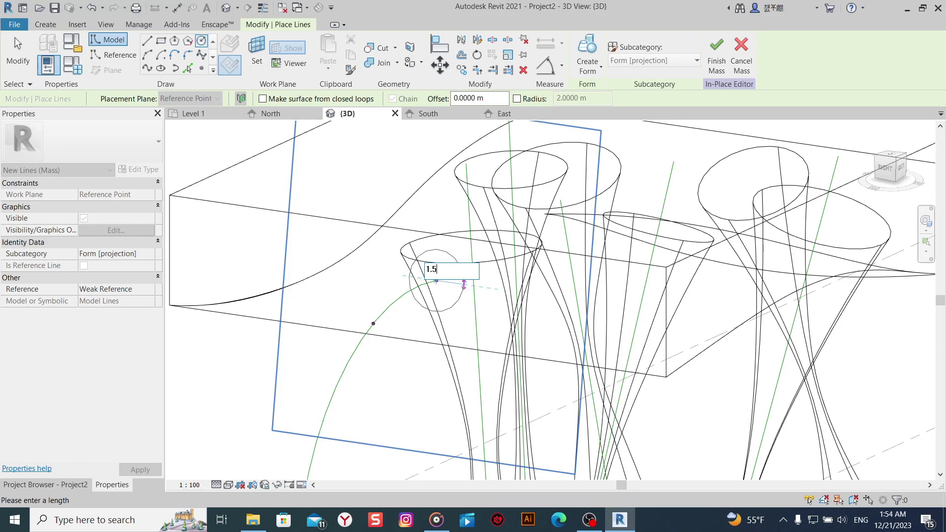
key("Return")
scroll(436, 281, "down", 3)
middle_click_drag(384, 345, 378, 337, "shift")
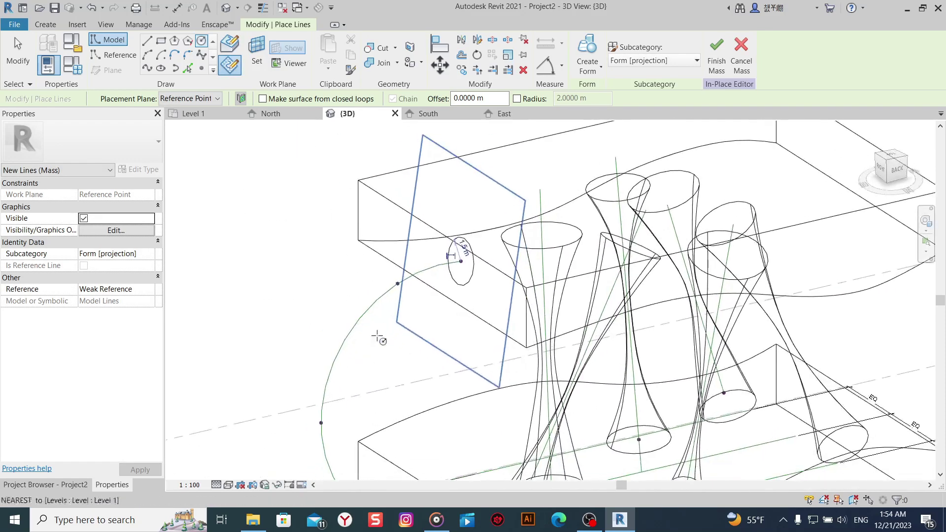
scroll(402, 303, "up", 3)
middle_click_drag(416, 282, 377, 259, "shift")
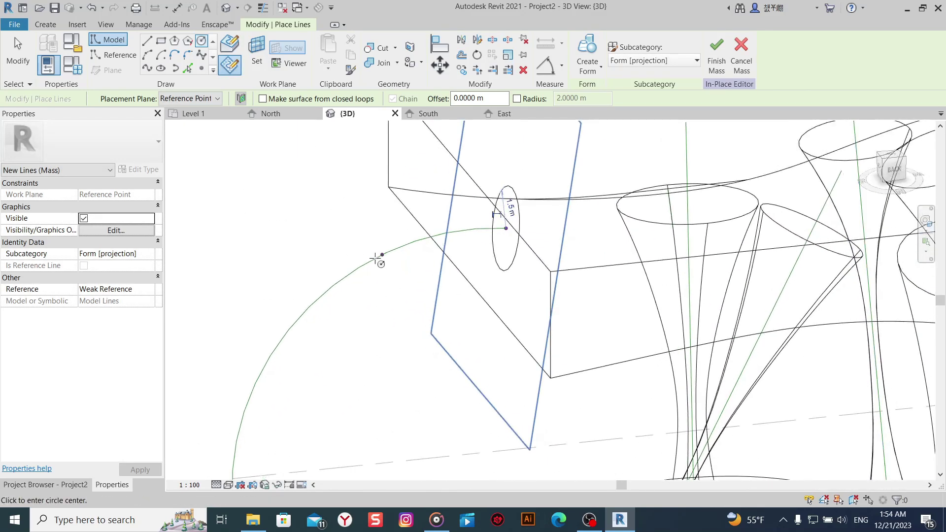
Draw a 0.5 m circle on the next reference point's plane.
left_click(266, 55)
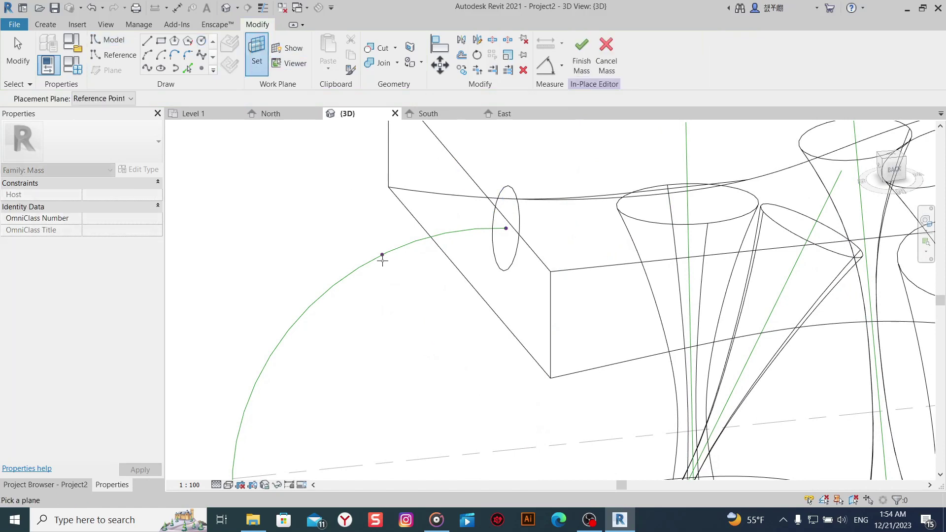
left_click(382, 255)
left_click(381, 254)
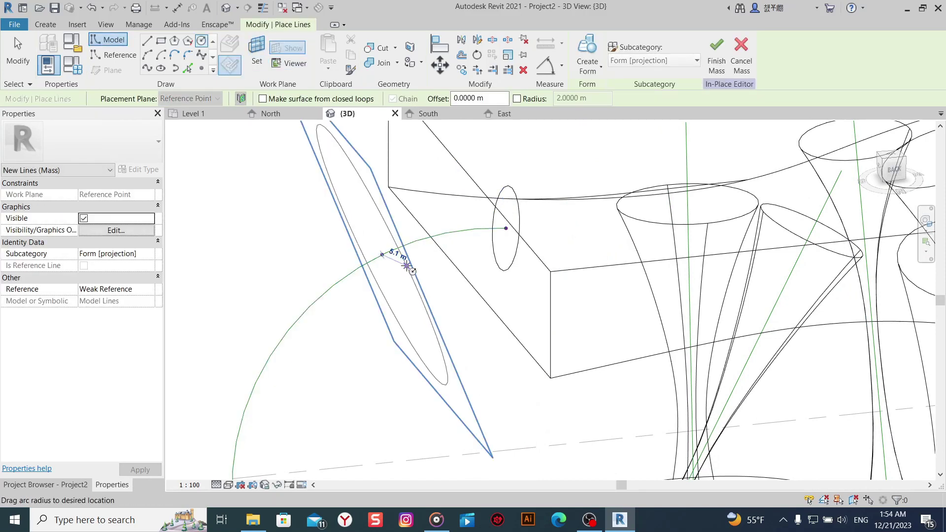
type("0.5")
key("Return")
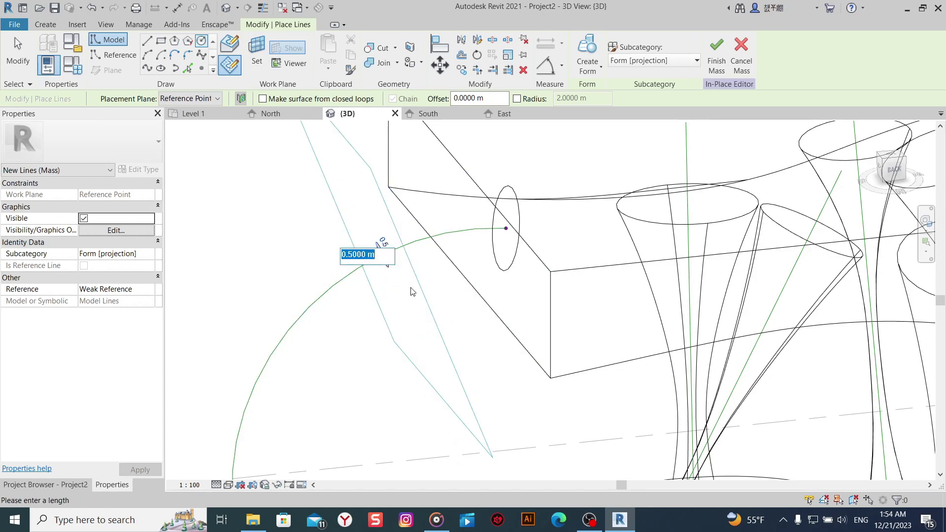
Draw a 2 m circle on the following reference point along the arc.
middle_click_drag(411, 290, 358, 350, "shift")
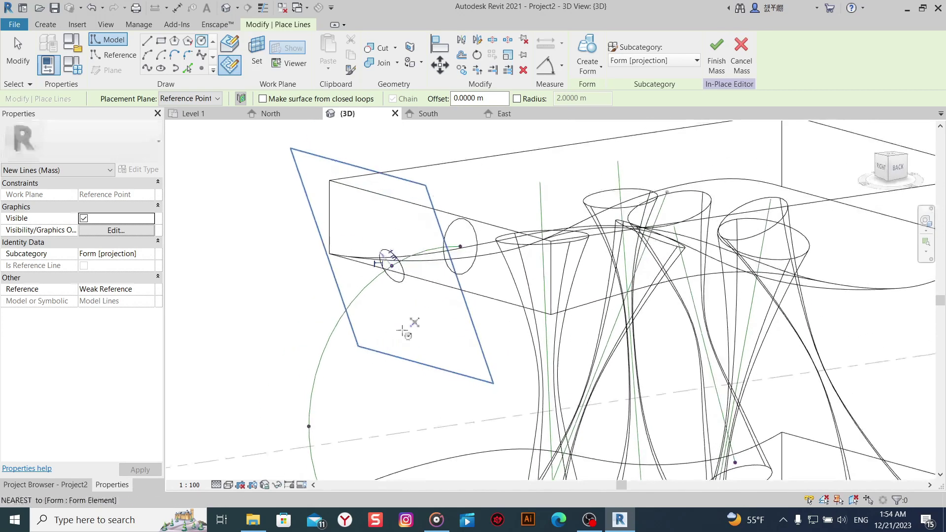
left_click(258, 58)
left_click(342, 361)
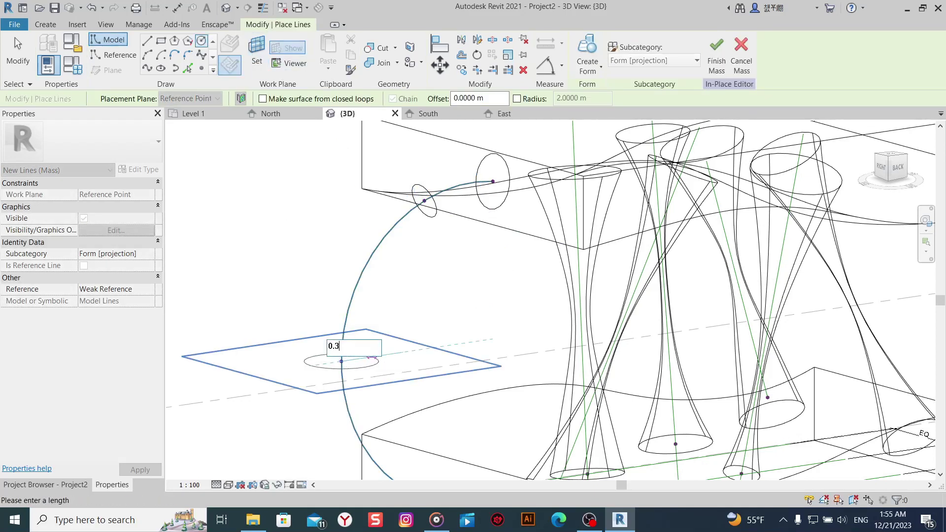
middle_click_drag(373, 358, 357, 217)
mouse_move(428, 364)
middle_mouse_down("shift")
mouse_move(401, 391)
mouse_move(437, 364)
middle_mouse_up("shift")
key("Escape")
key("Escape")
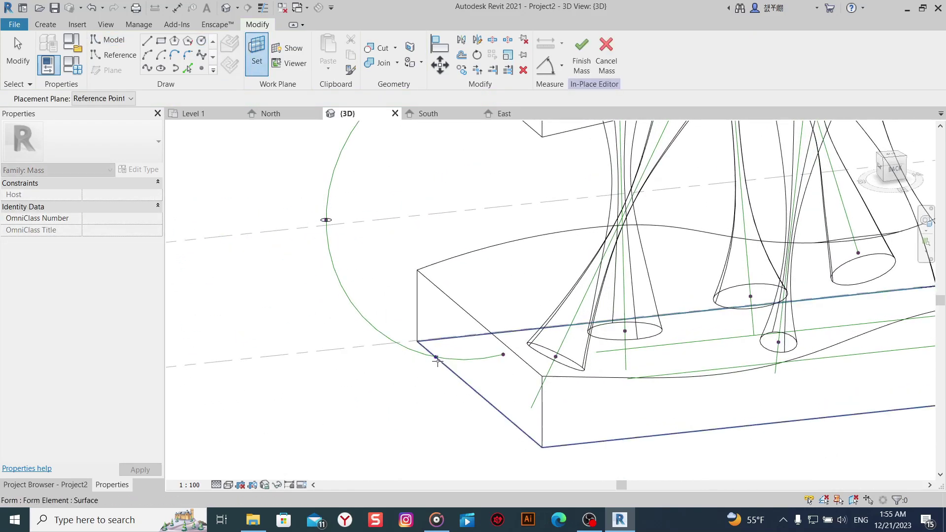
key("Return")
left_click(435, 357)
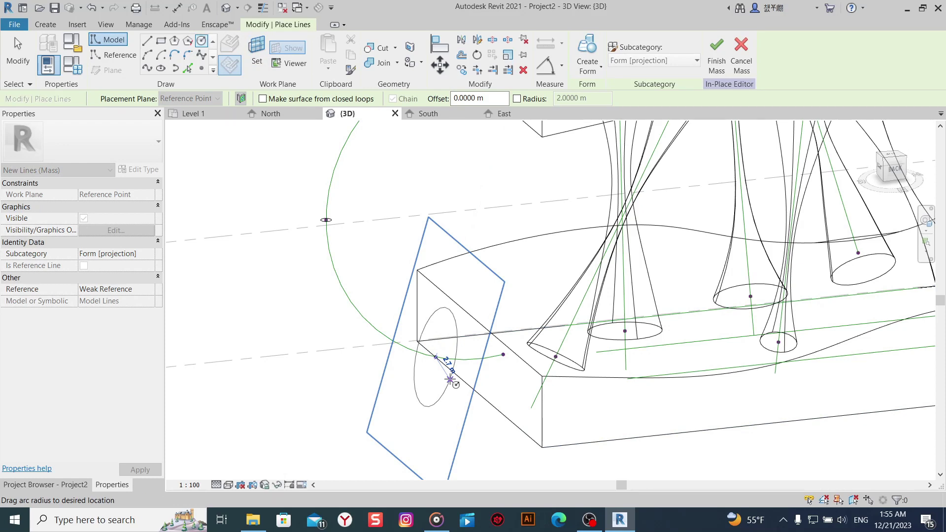
type("2")
key("Return")
Add another 2 m circle on the last reference point and end circle drawing.
mouse_move(451, 384)
middle_mouse_down("shift")
mouse_move(441, 396)
mouse_move(449, 397)
middle_mouse_up("shift")
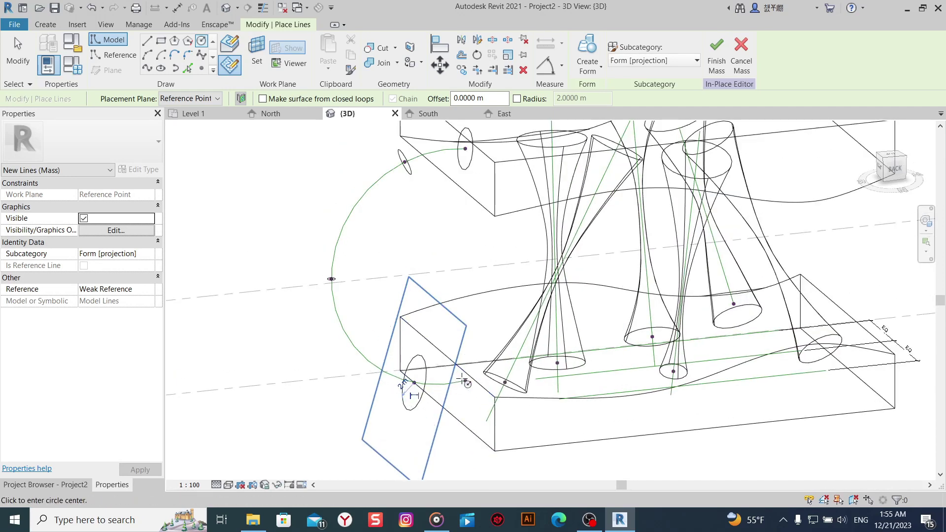
left_click(257, 54)
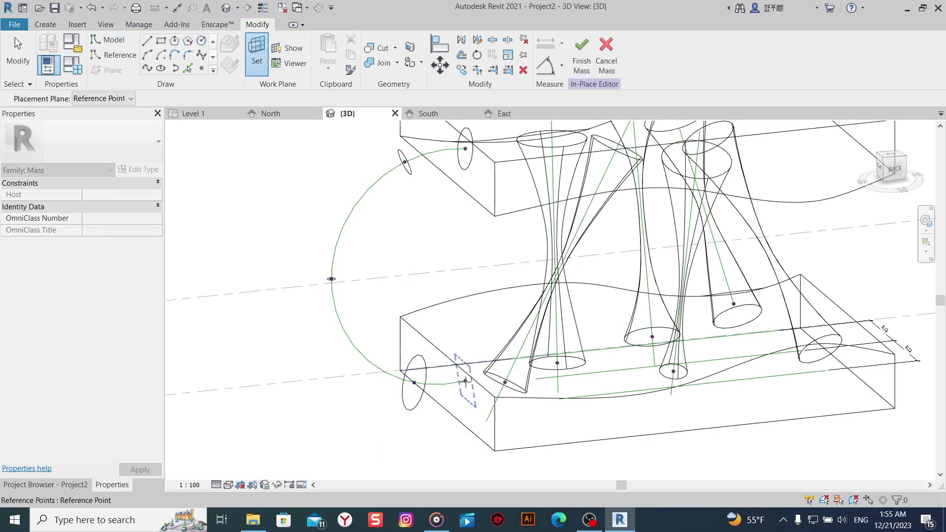
left_click(466, 381)
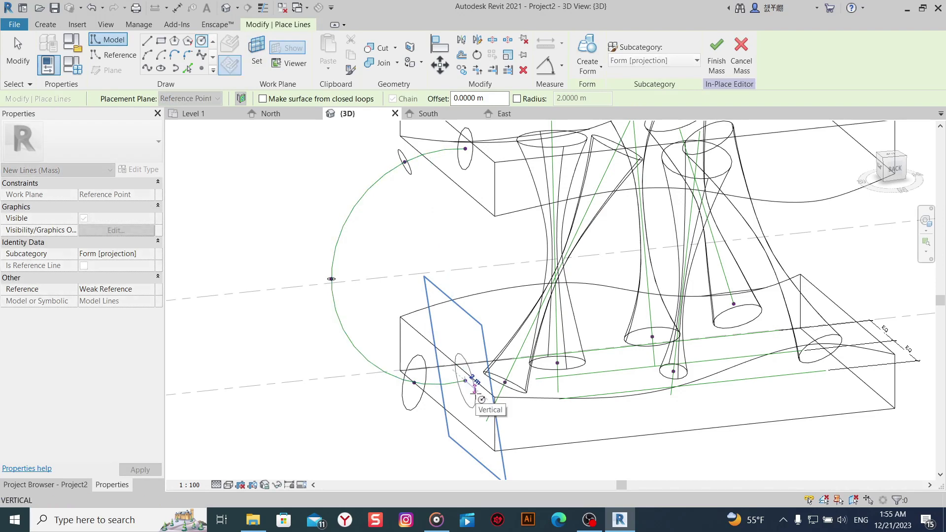
type("2")
key("Return")
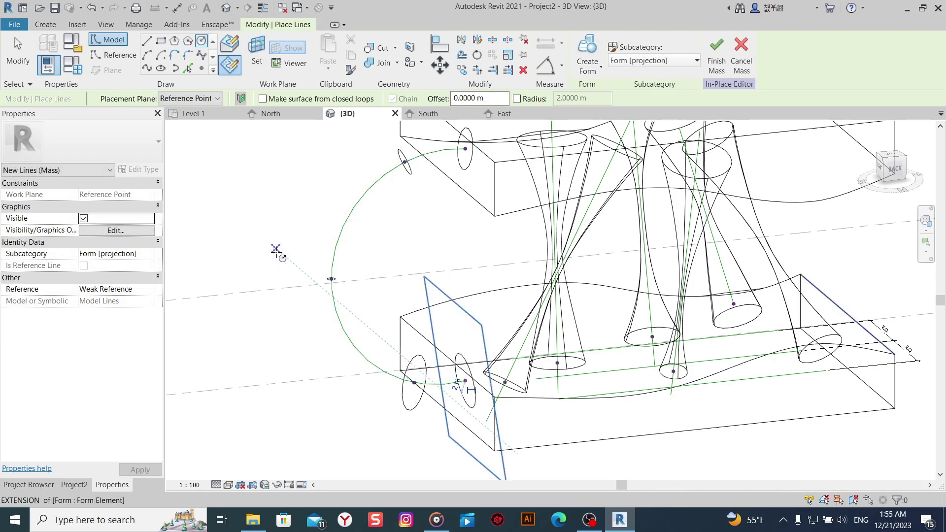
right_click(283, 254)
left_click(306, 268)
Orbit around the arc and select the small profile at its midpoint.
mouse_move(417, 412)
middle_mouse_down("shift")
mouse_move(376, 365)
mouse_move(397, 348)
middle_mouse_up("shift")
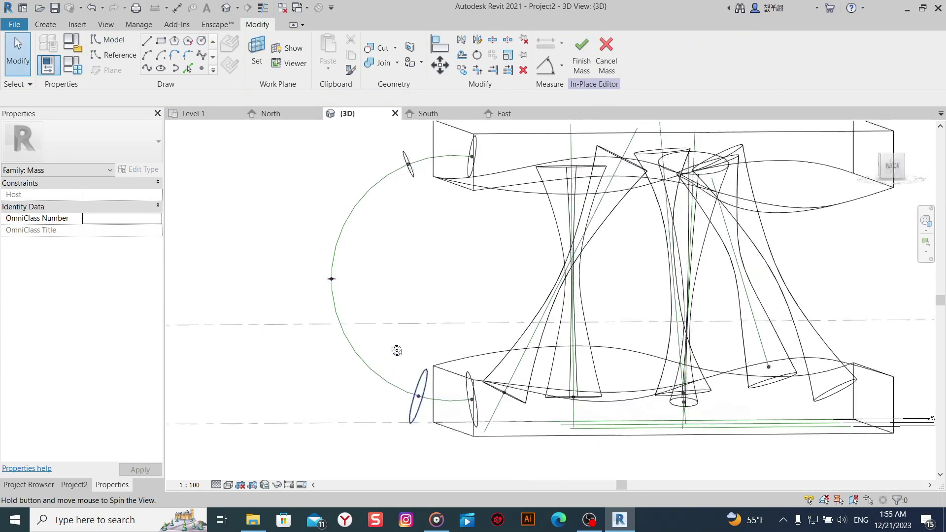
middle_click_drag(494, 436, 480, 438, "shift")
left_click(474, 422)
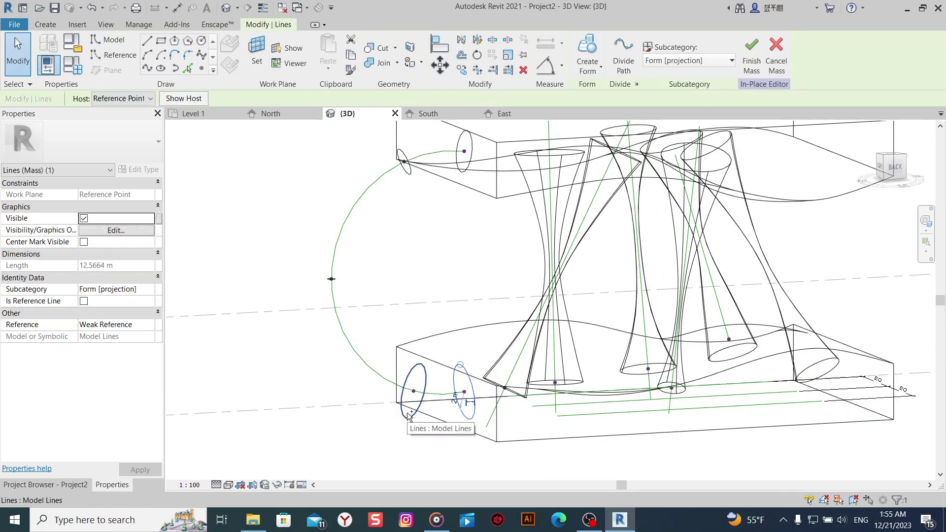
middle_click_drag(407, 413, 332, 277, "shift")
scroll(359, 315, "up", 5)
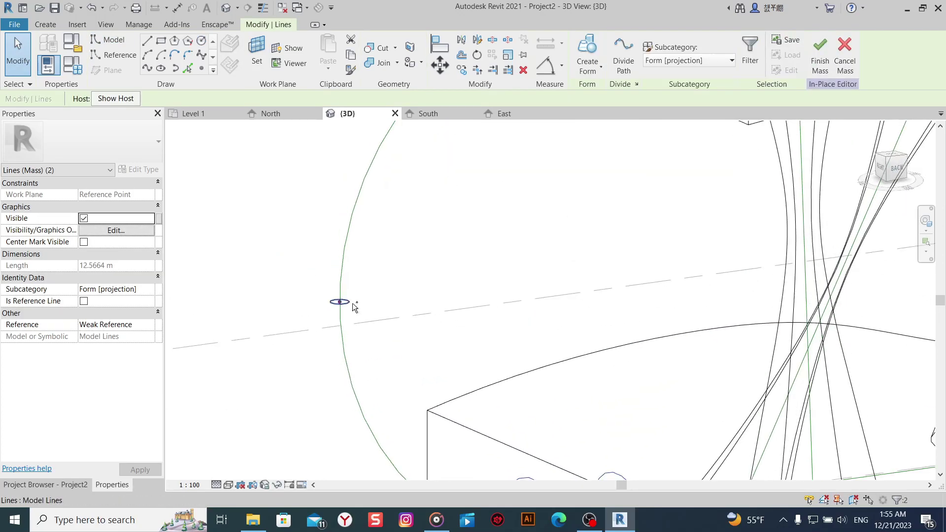
scroll(355, 302, "down", 4)
Dismiss the failed-form error and loft the upper tube through both upper profiles and the midpoint profile.
left_click(471, 237, "ctrl")
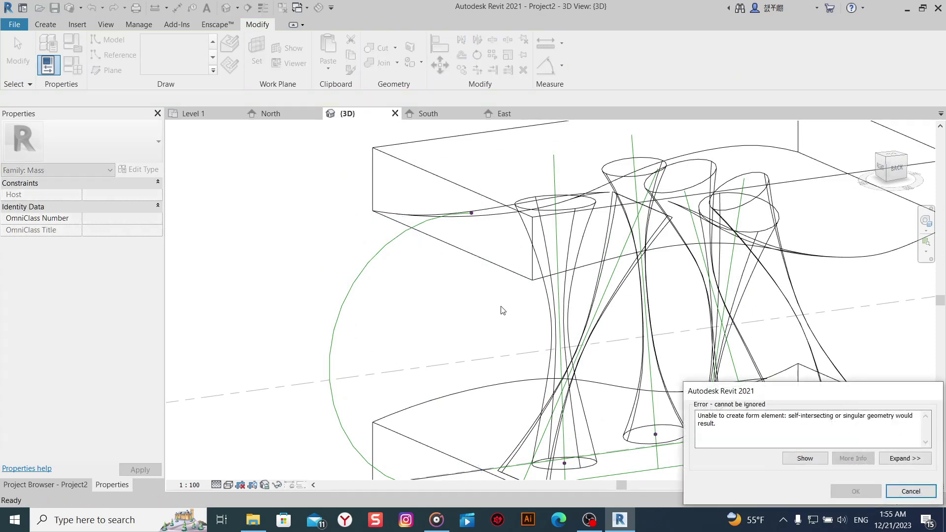
left_click(911, 493)
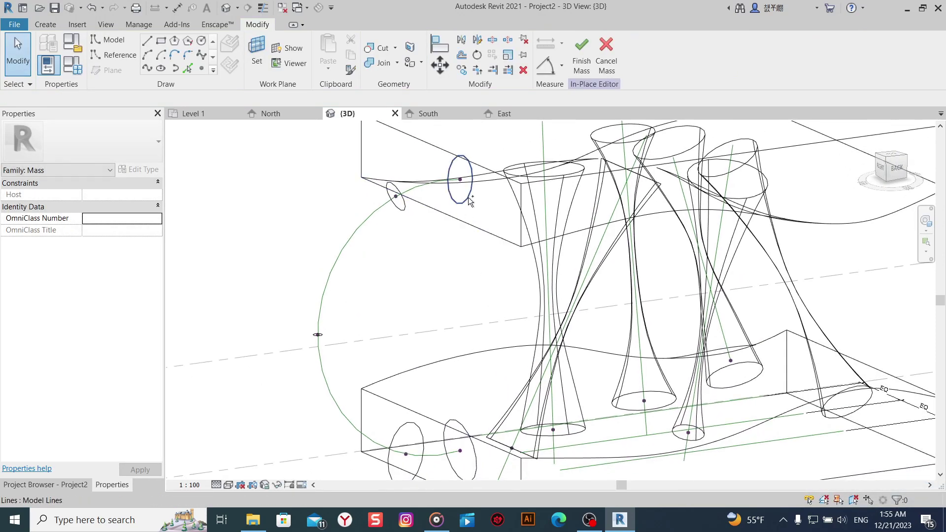
left_click(469, 197)
left_click(405, 206, "ctrl")
left_click(319, 334, "ctrl")
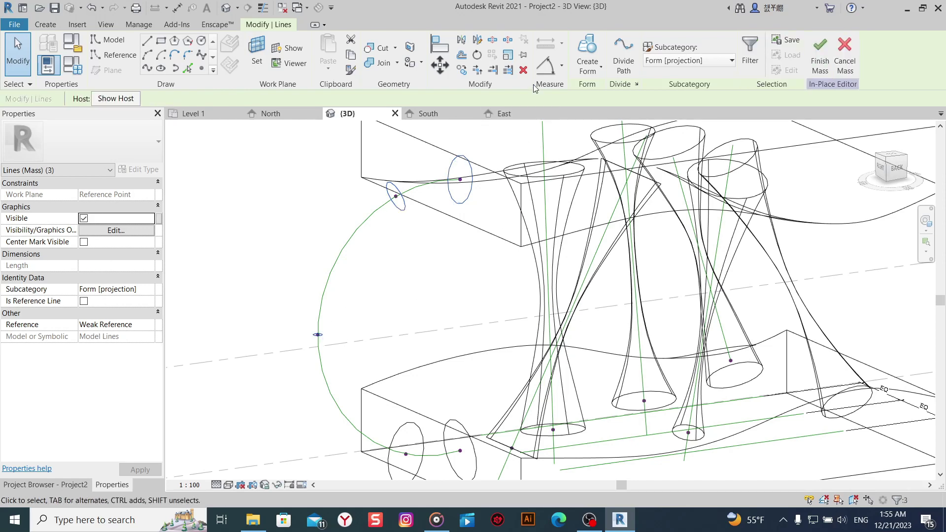
left_click(577, 45)
Loft the lower tube through the lower profile and the arc's midpoint profile.
middle_click_drag(382, 323, 421, 417, "shift")
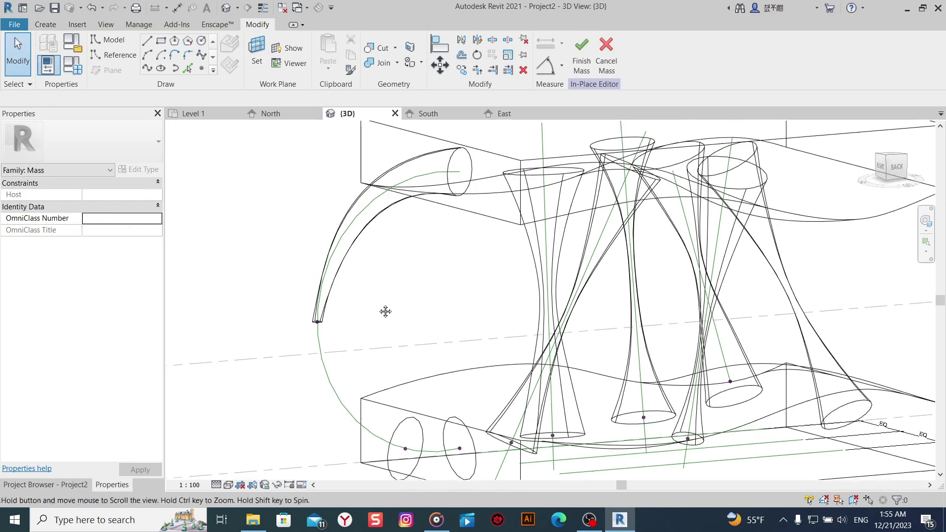
left_click(421, 417)
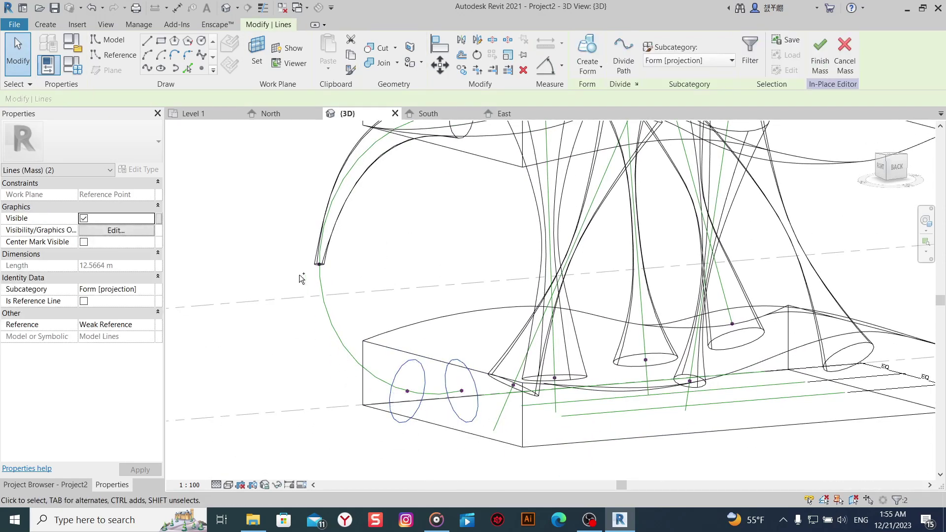
scroll(321, 266, "up", 1)
scroll(321, 266, "up", 3)
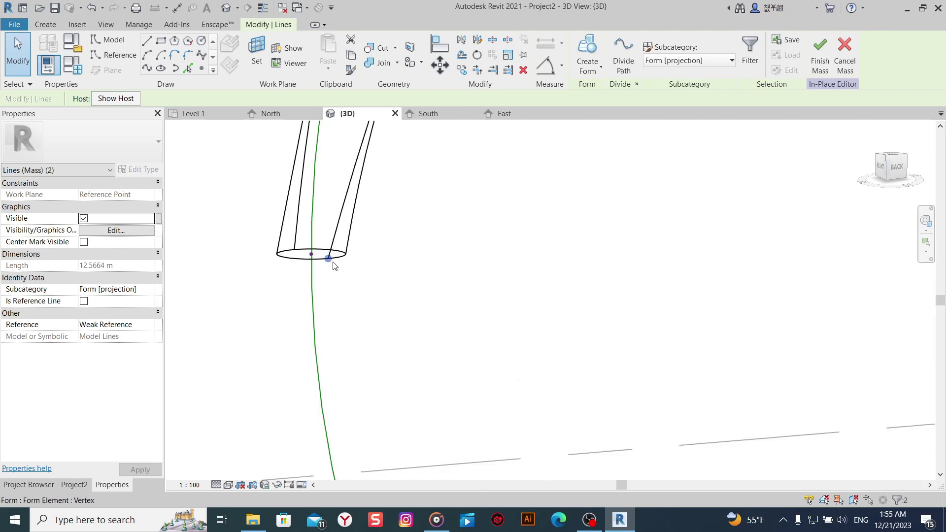
key("Tab")
left_click(344, 262, "ctrl")
scroll(348, 260, "down", 2)
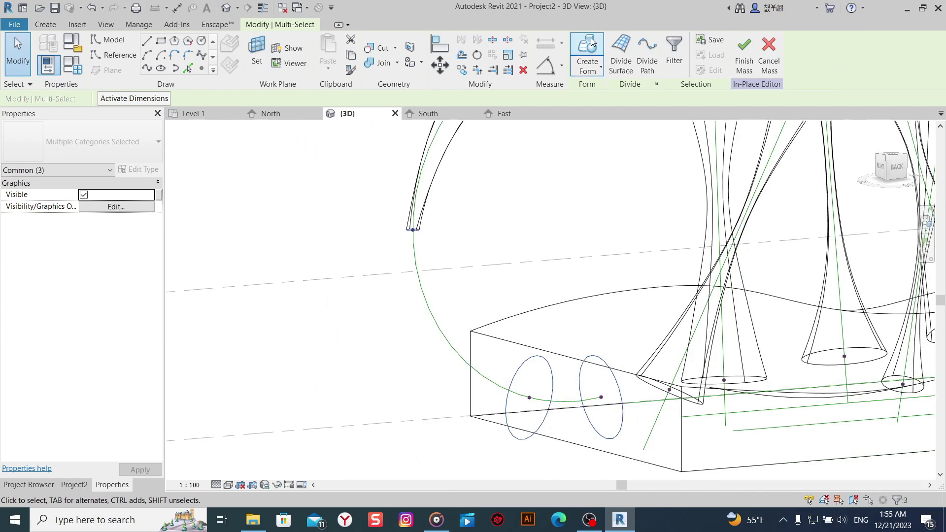
left_click(590, 37)
mouse_move(536, 241)
middle_mouse_down("shift")
mouse_move(547, 264)
mouse_move(541, 274)
mouse_move(444, 343)
middle_mouse_up("shift")
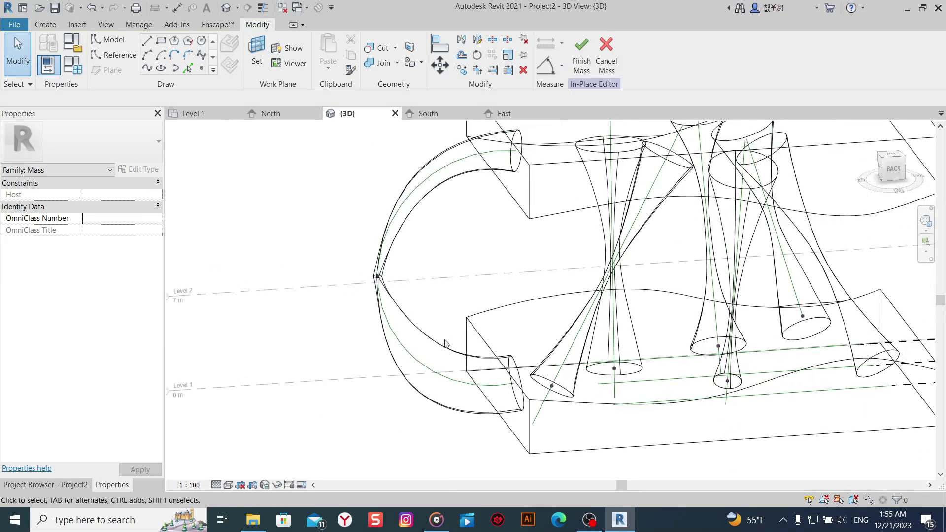
Switch the view to the Realistic shaded visual style.
left_click(229, 485)
left_click(257, 472)
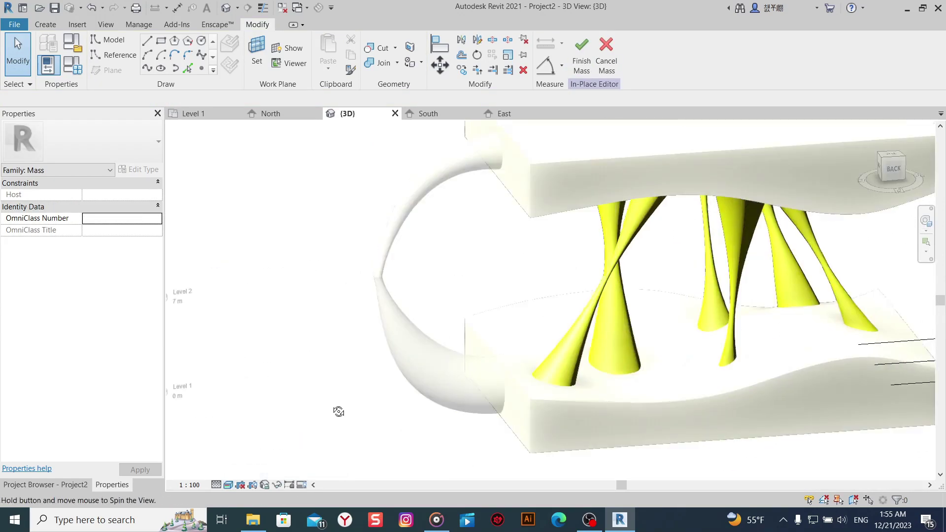
mouse_move(338, 412)
middle_mouse_down("shift")
mouse_move(359, 393)
mouse_move(317, 409)
mouse_move(287, 391)
mouse_move(264, 425)
mouse_move(395, 386)
mouse_move(503, 399)
mouse_move(492, 435)
mouse_move(398, 442)
middle_mouse_up("shift")
middle_click_drag(337, 465, 292, 469, "shift")
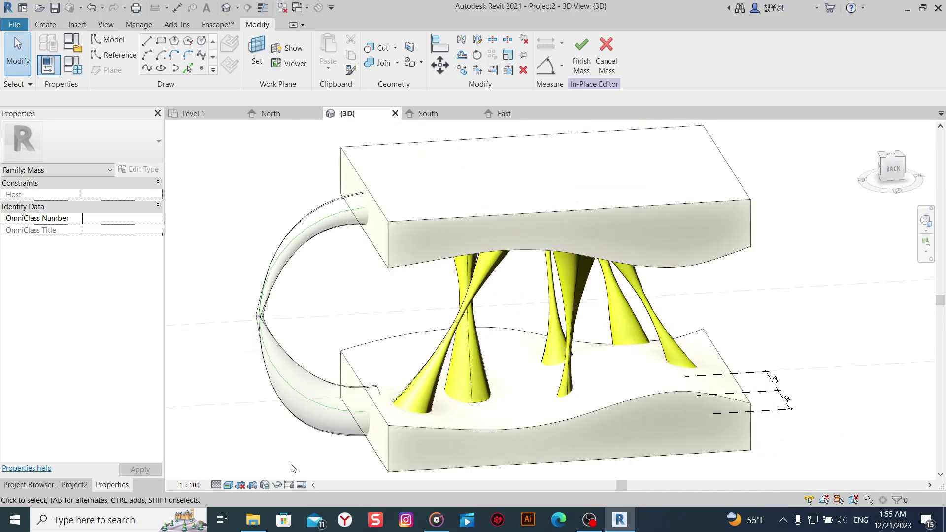
Select both the upper and lower curved tube forms.
left_click(308, 429)
left_click(286, 292)
left_click(297, 308)
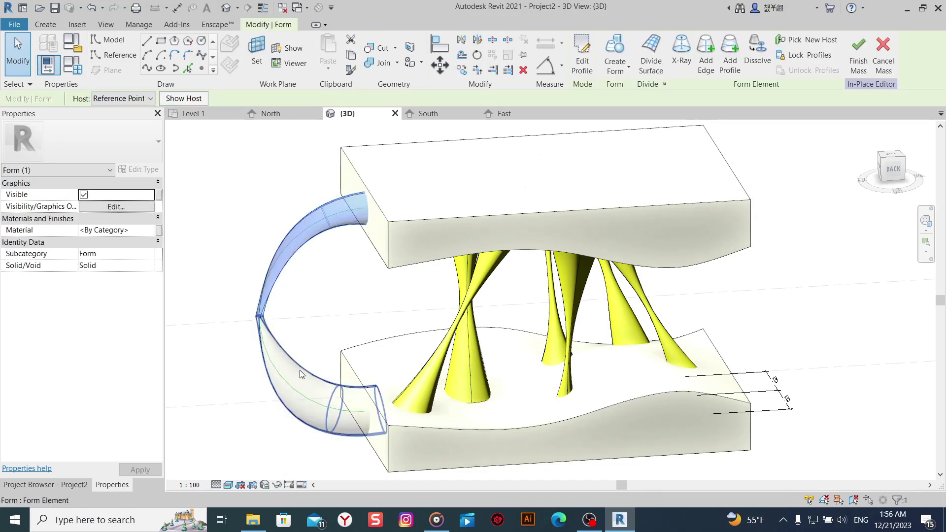
scroll(338, 448, "up", 2)
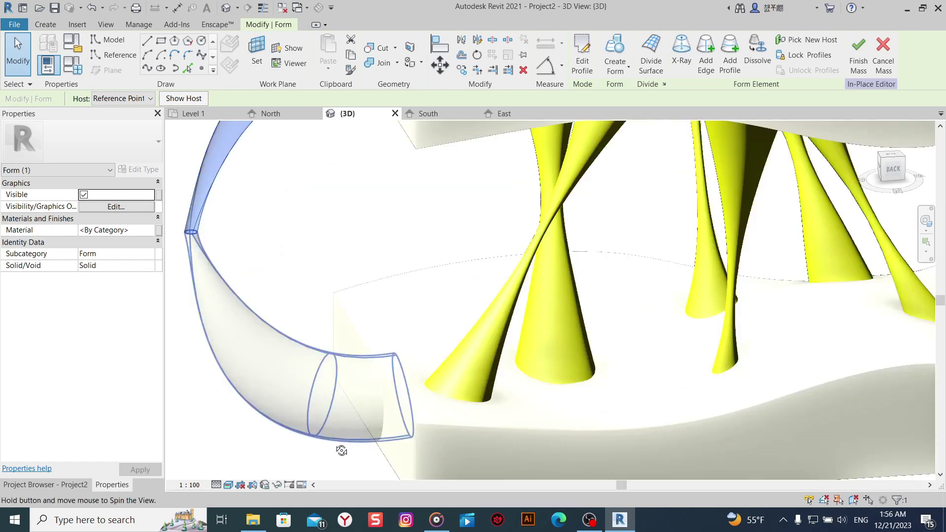
scroll(311, 407, "up", 2)
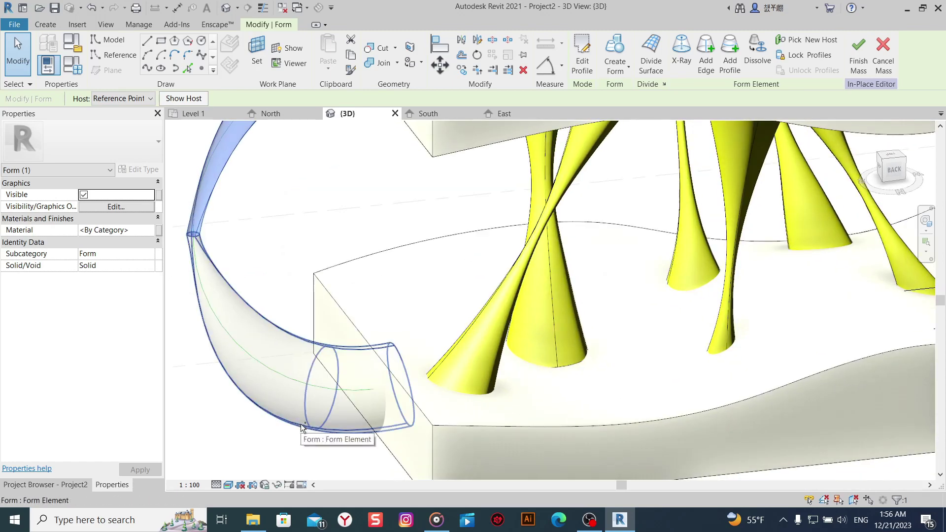
left_click(302, 428, "ctrl")
Assign the yellow Default New Material(1) to both curved tubes.
left_click(147, 232)
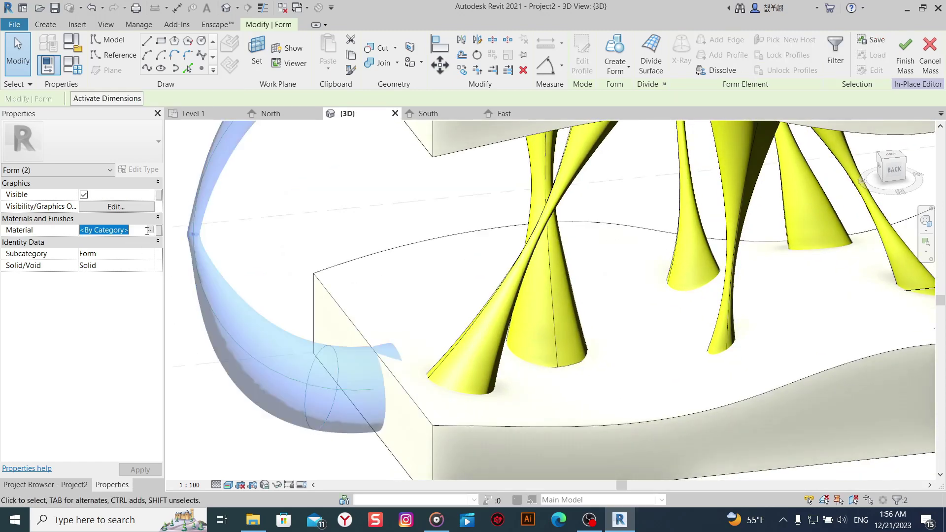
left_click(151, 231)
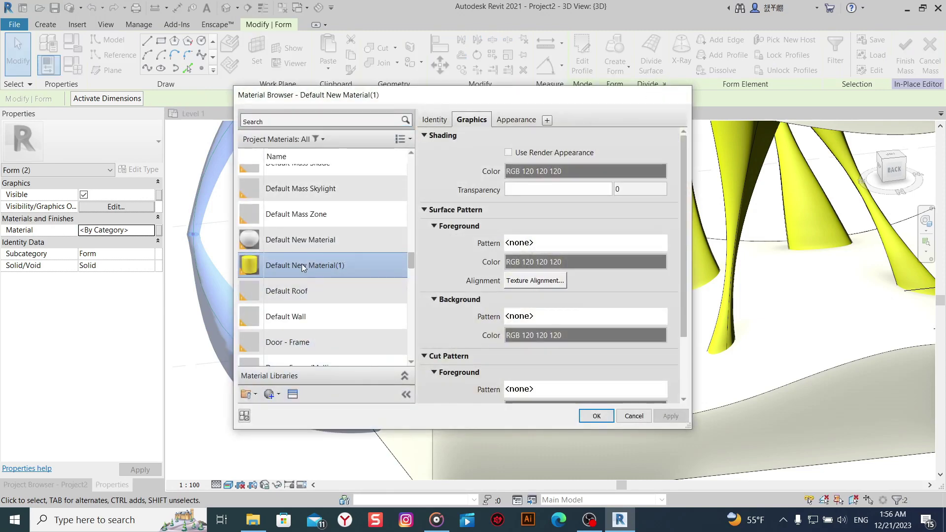
key("Return")
scroll(281, 203, "down", 3)
mouse_move(281, 203)
middle_mouse_down()
mouse_move(355, 382)
mouse_move(393, 404)
middle_mouse_up()
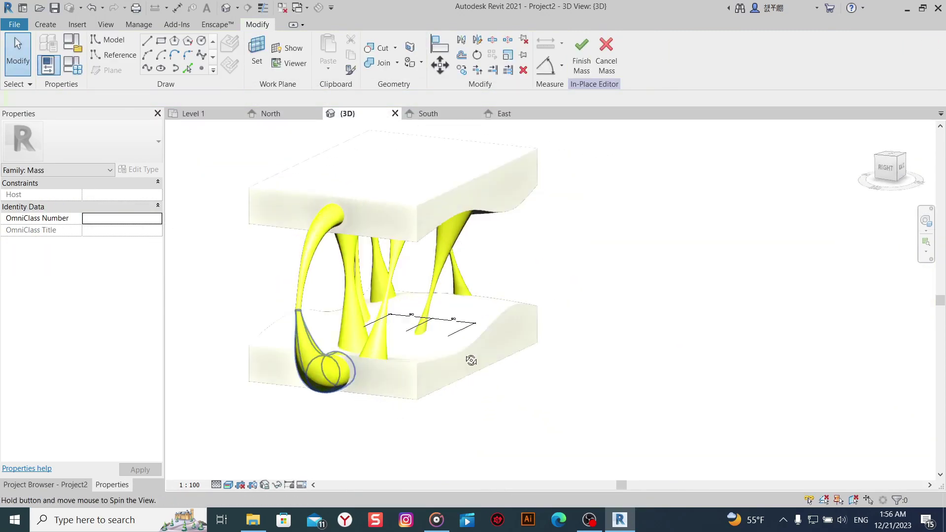
scroll(365, 407, "up", 4)
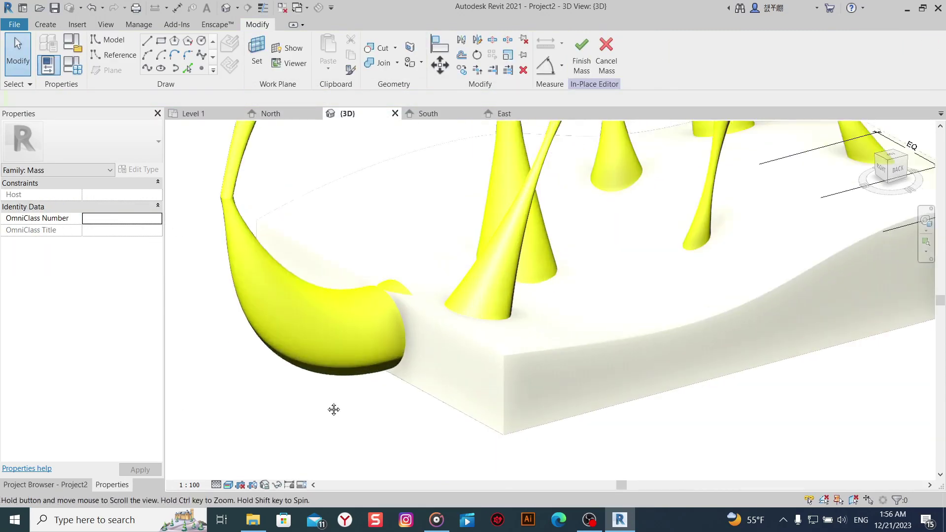
scroll(295, 434, "up", 1)
Switch to Wireframe and change the lower tube's inner profile radius from 2 m to 1 m.
left_click(219, 486)
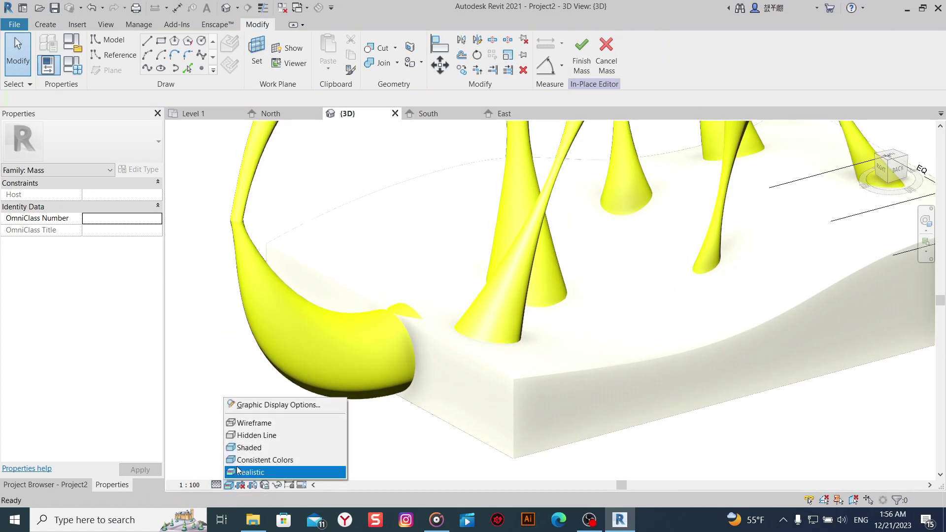
left_click(247, 423)
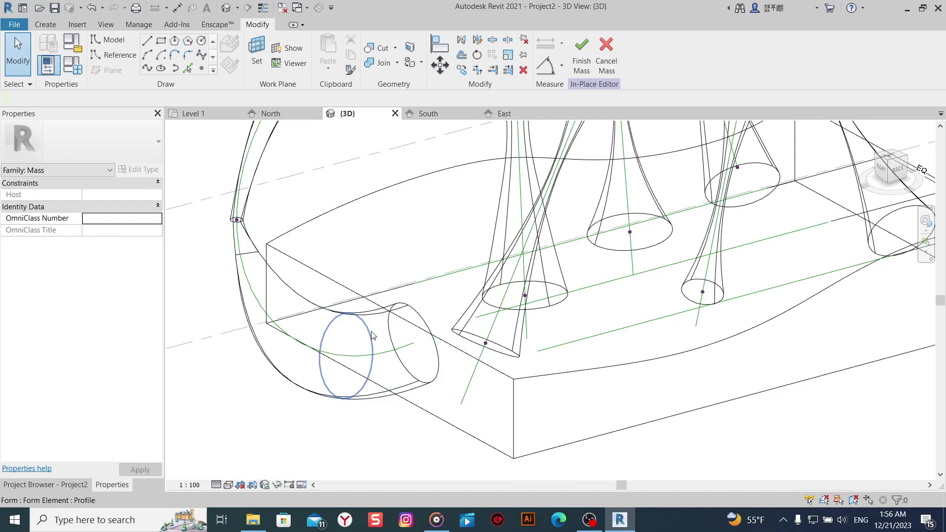
left_click(372, 336)
left_click(371, 416)
left_click(359, 367)
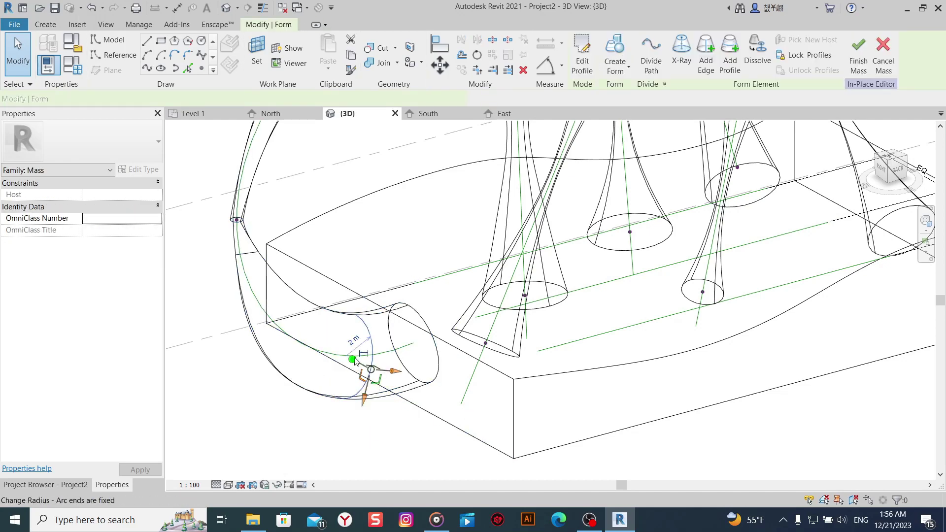
key("Escape")
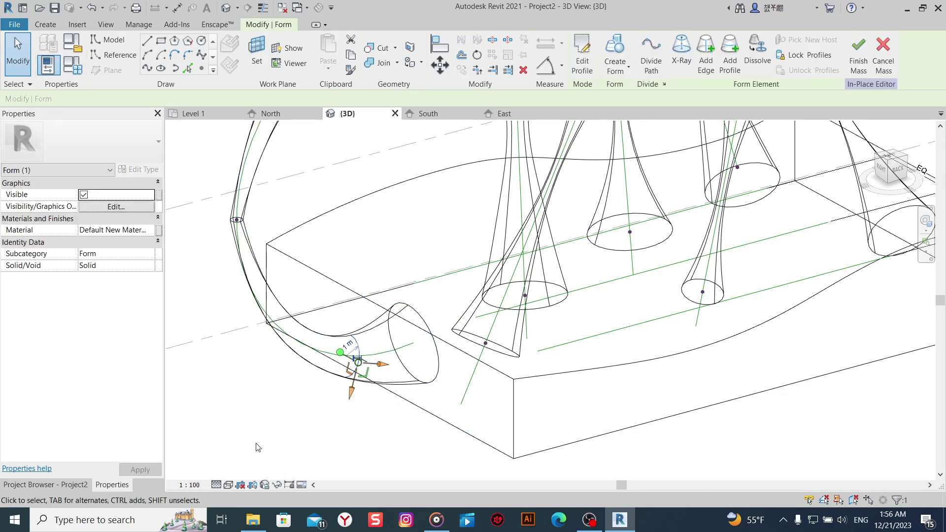
key("Escape")
Try a 0.5 m inner profile radius, then dismiss the resulting error.
mouse_move(254, 448)
middle_mouse_down("shift")
mouse_move(274, 427)
mouse_move(315, 449)
middle_mouse_up("shift")
scroll(340, 414, "up", 3)
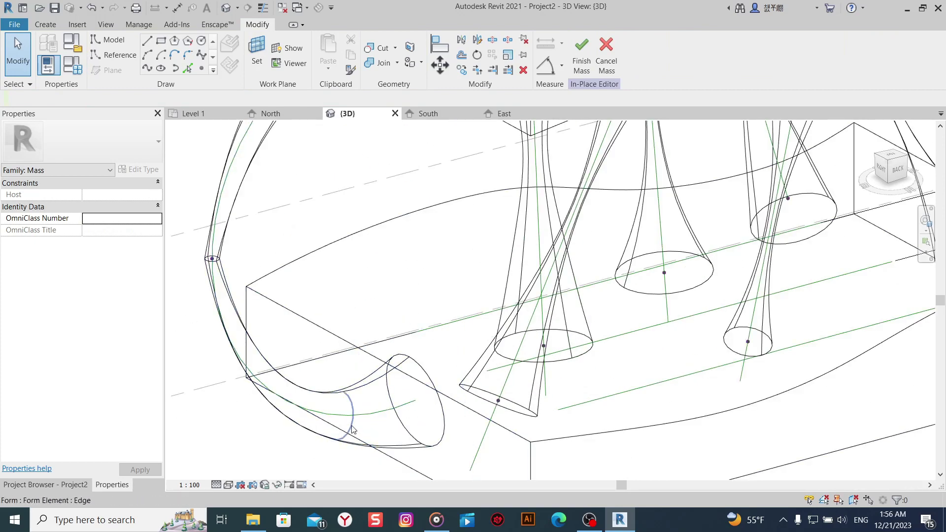
left_click(352, 429)
left_click(340, 399)
type("0.5")
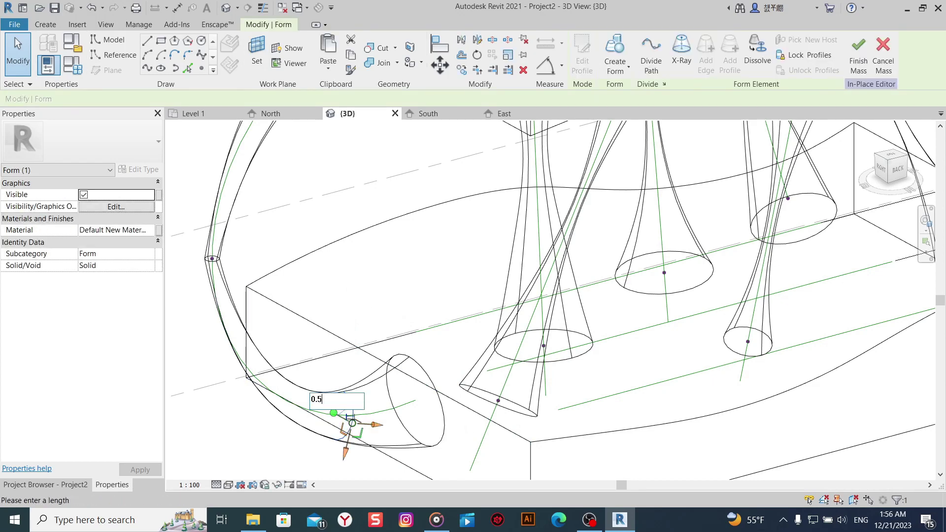
key("Return")
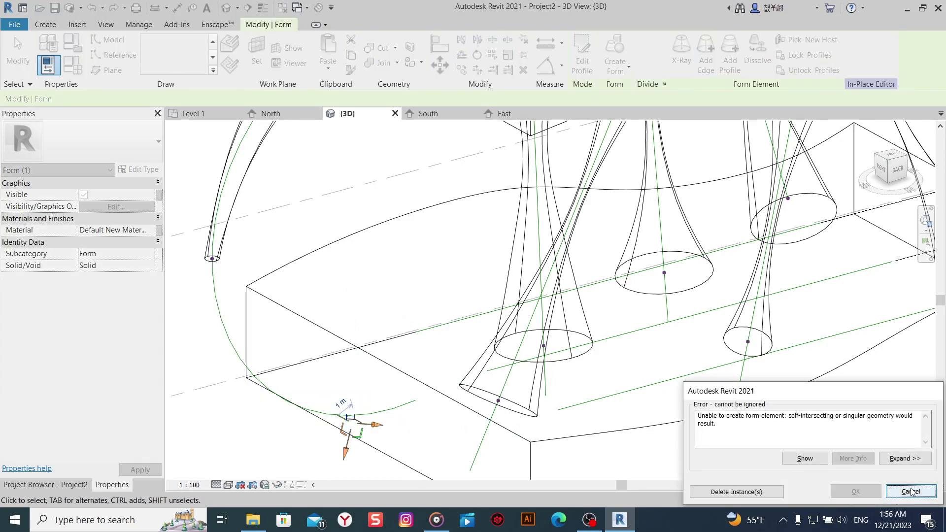
left_click(911, 491)
Set the lower tube's inner profile radius to 0.6 m.
left_click(347, 434)
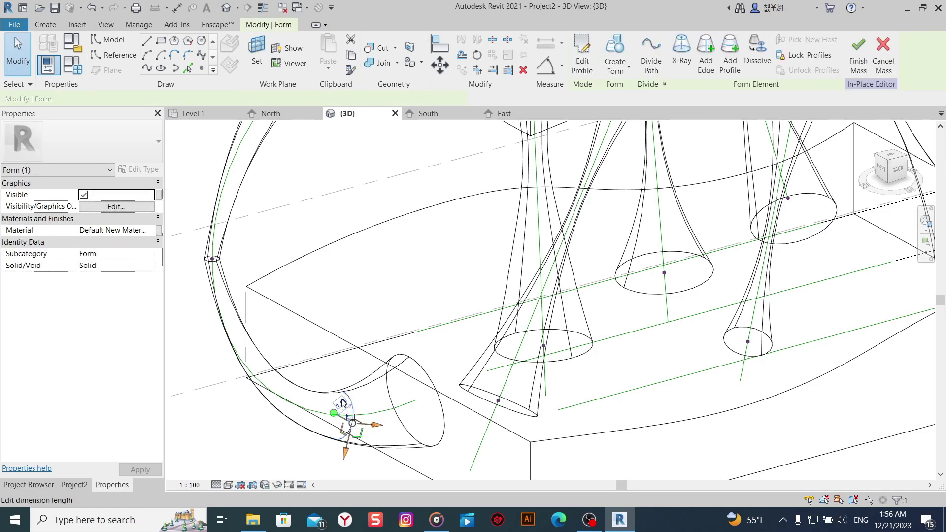
left_click(340, 399)
type("0.6")
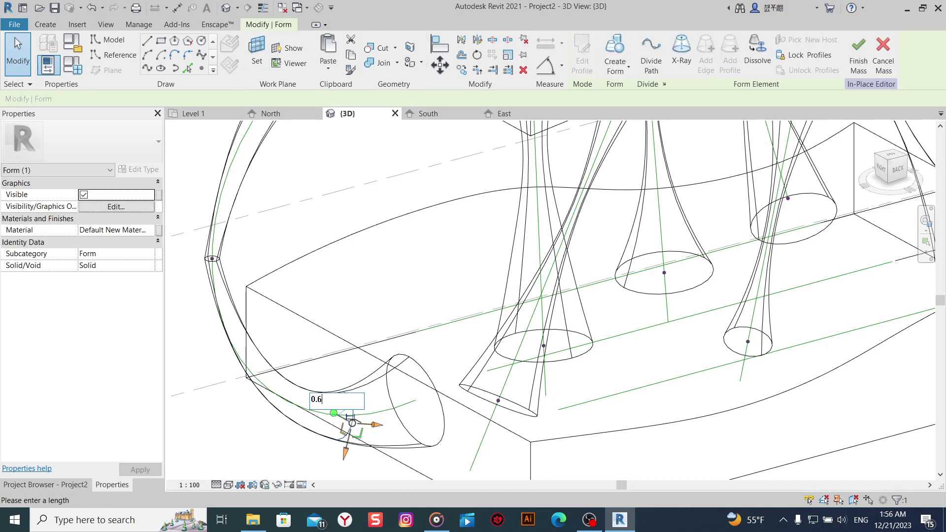
key("Return")
scroll(344, 389, "down", 3)
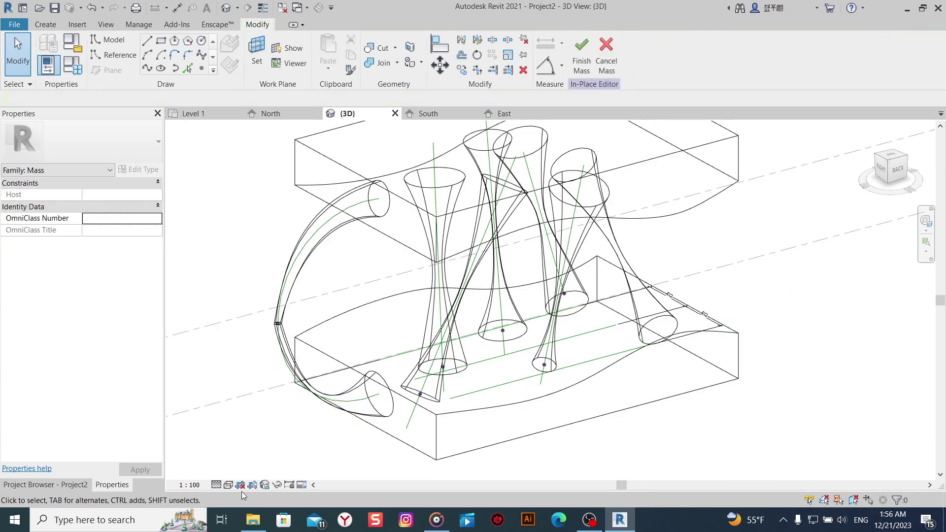
Switch to Shaded display and resize one lower-tube profile from 0.6 m to 0.8 m.
left_click(228, 485)
left_click(246, 446)
middle_click_drag(246, 446, 291, 440, "shift")
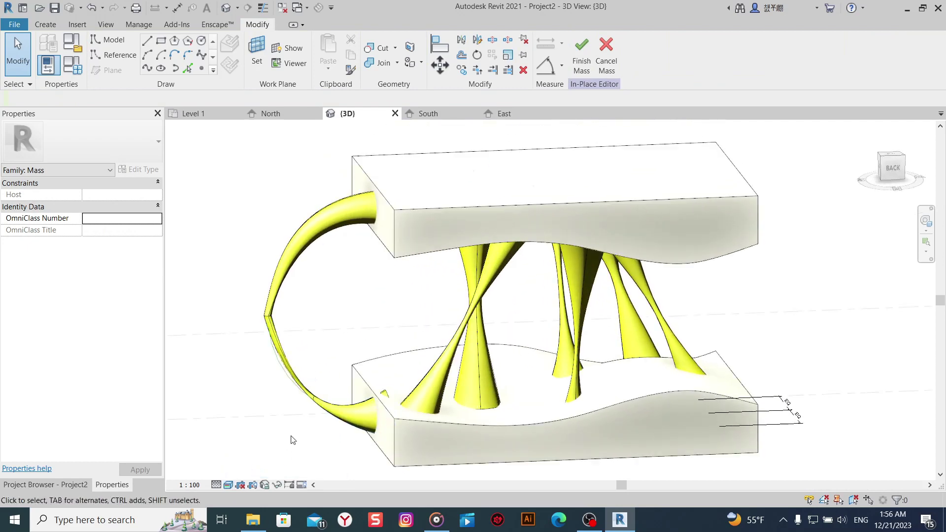
middle_click_drag(384, 456, 294, 410, "shift")
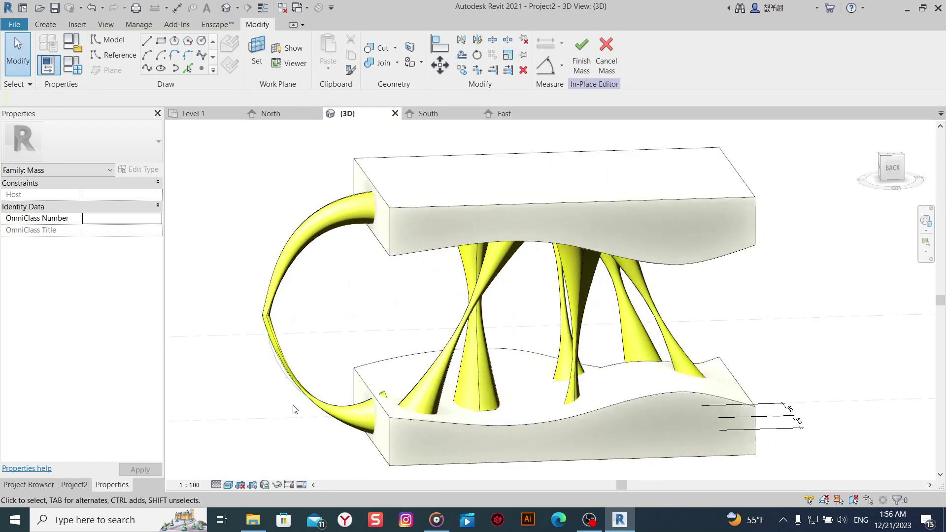
scroll(339, 410, "up", 2)
left_click(342, 412)
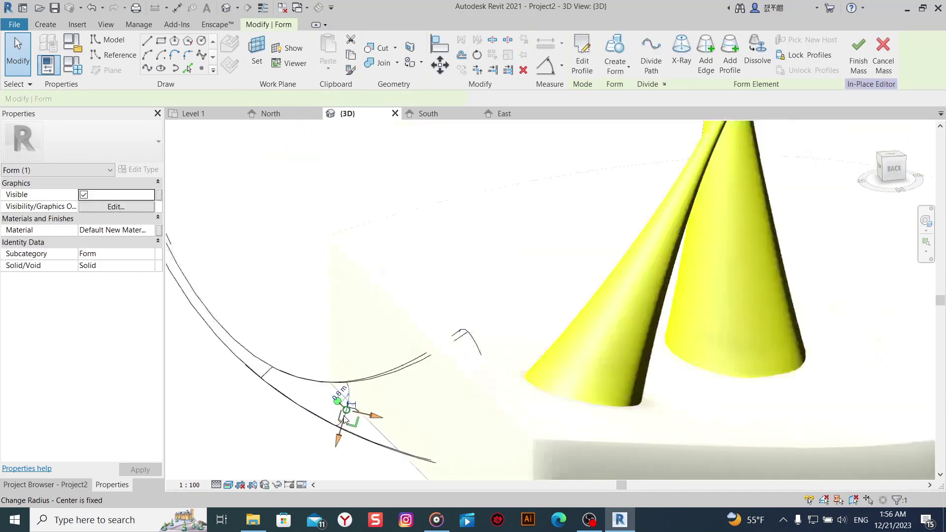
left_click(347, 387)
type("0.8")
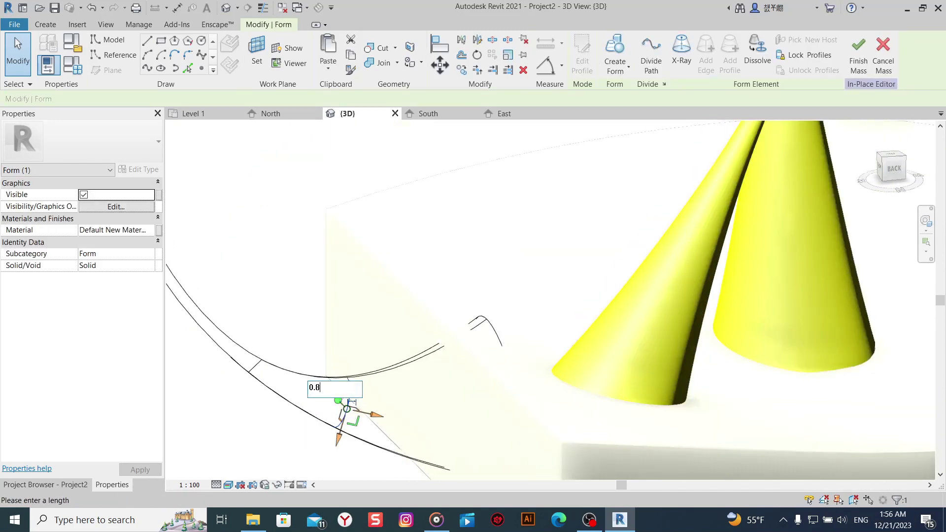
key("Return")
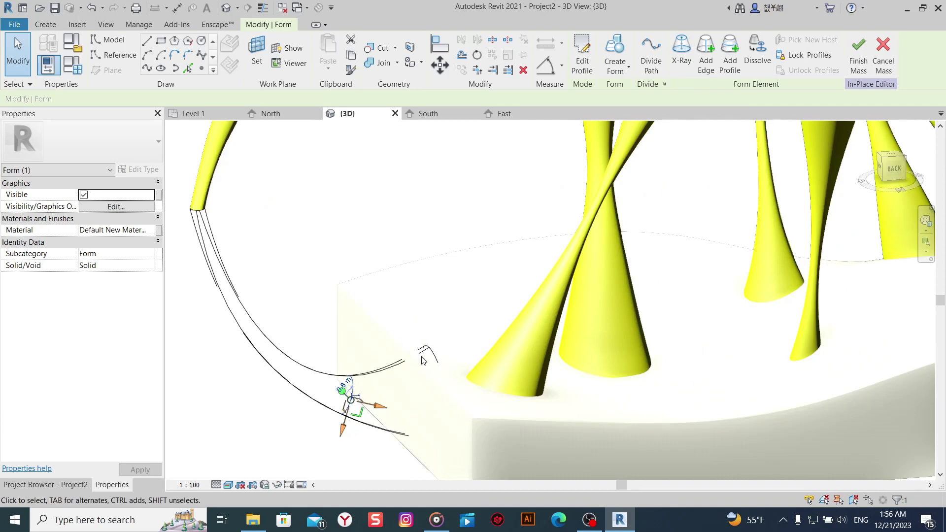
Resize the lower tube's slab-end profile from 2.0 m to 1.5 m.
left_click(432, 358)
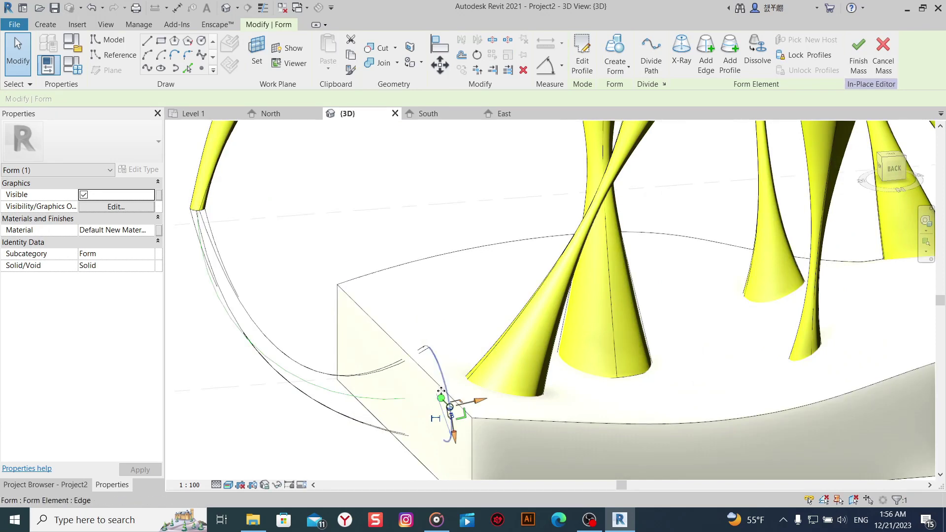
left_click(449, 417)
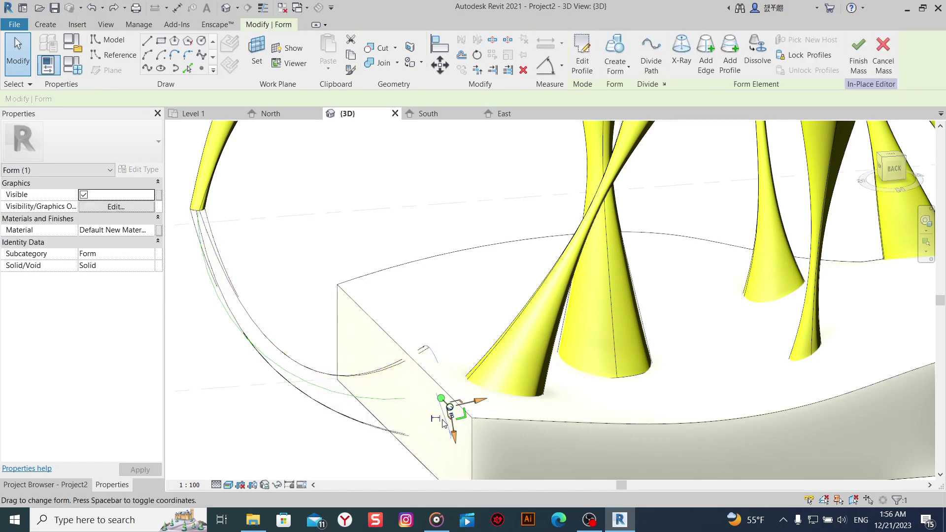
scroll(443, 419, "up", 2)
scroll(409, 414, "up", 2)
left_click(408, 400)
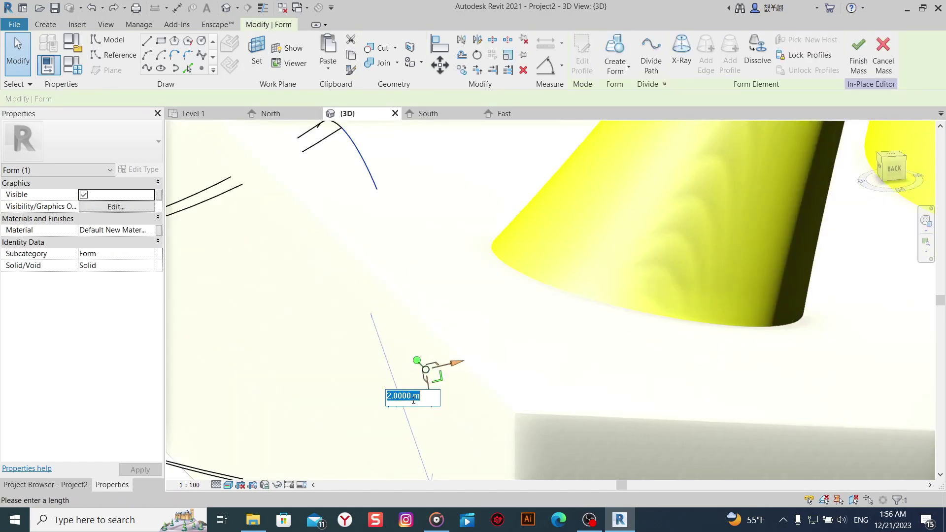
type("1.5")
key("Return")
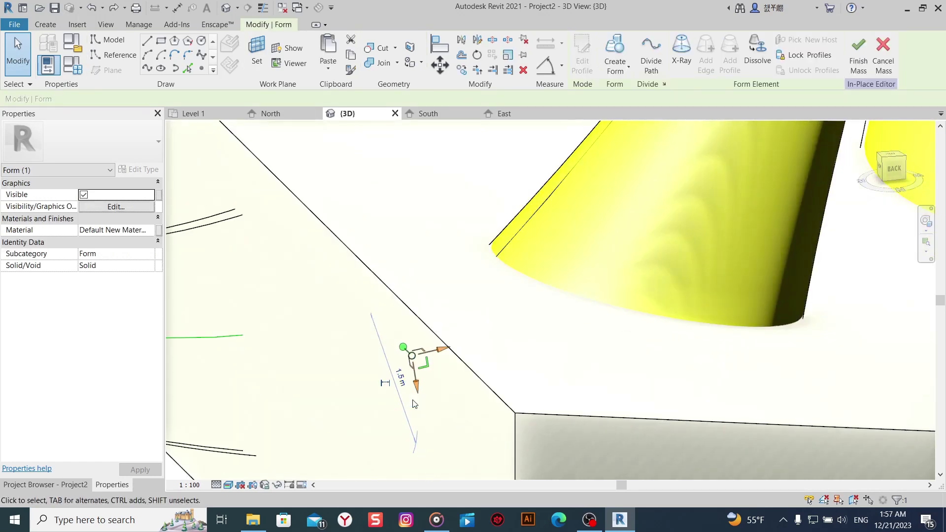
scroll(423, 394, "down", 3)
scroll(424, 394, "down", 3)
left_click(234, 418)
scroll(264, 402, "down", 3)
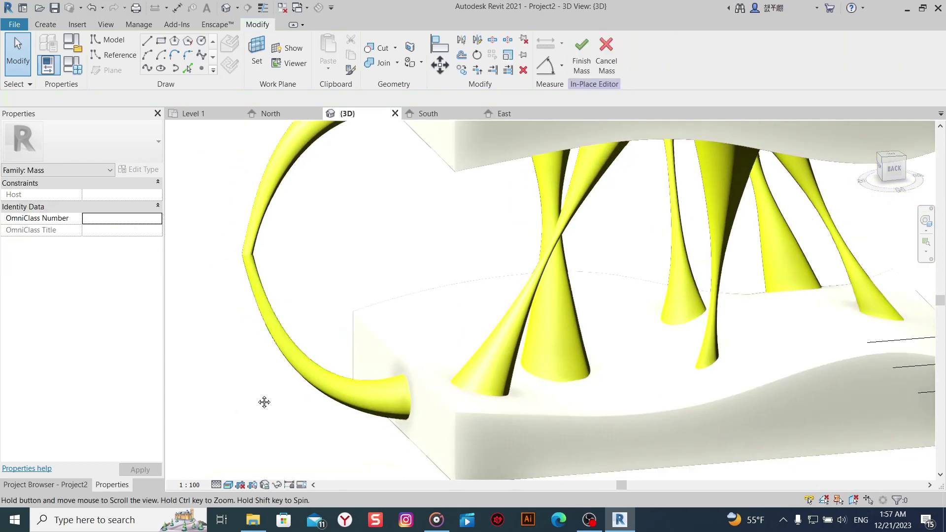
mouse_move(269, 412)
middle_mouse_down("shift")
mouse_move(338, 438)
mouse_move(260, 387)
mouse_move(383, 389)
mouse_move(344, 401)
mouse_move(302, 274)
middle_mouse_up("shift")
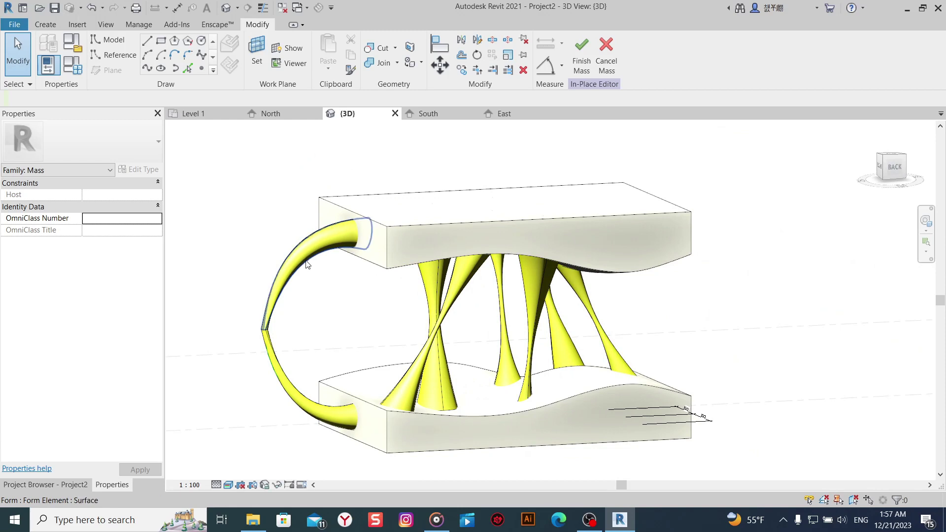
Select the upper curved tube's profile where it meets the top slab.
scroll(306, 265, "up", 1)
scroll(306, 265, "up", 4)
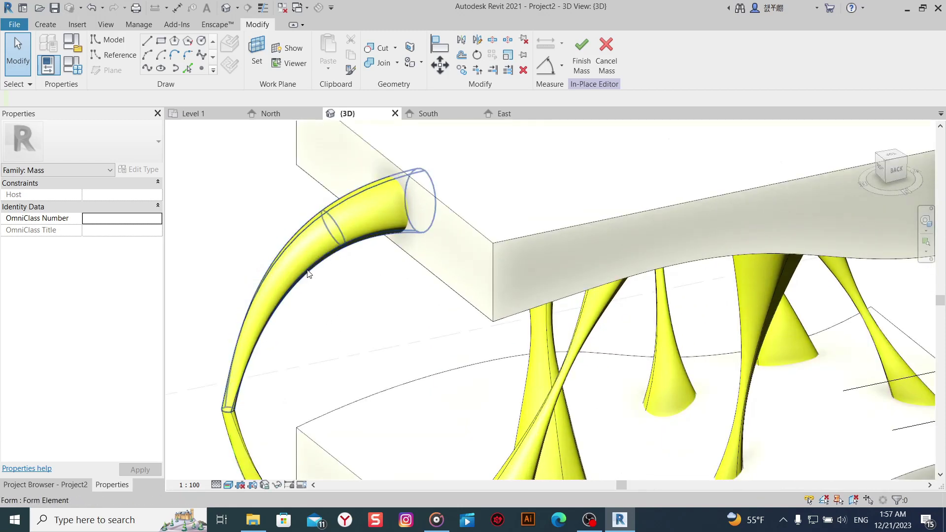
left_click(328, 254)
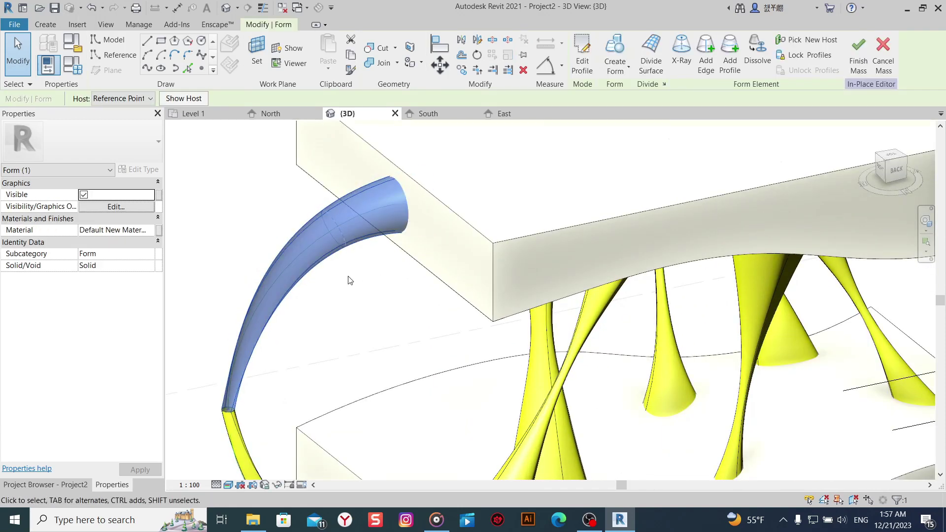
left_click(348, 245)
scroll(347, 241, "up", 2)
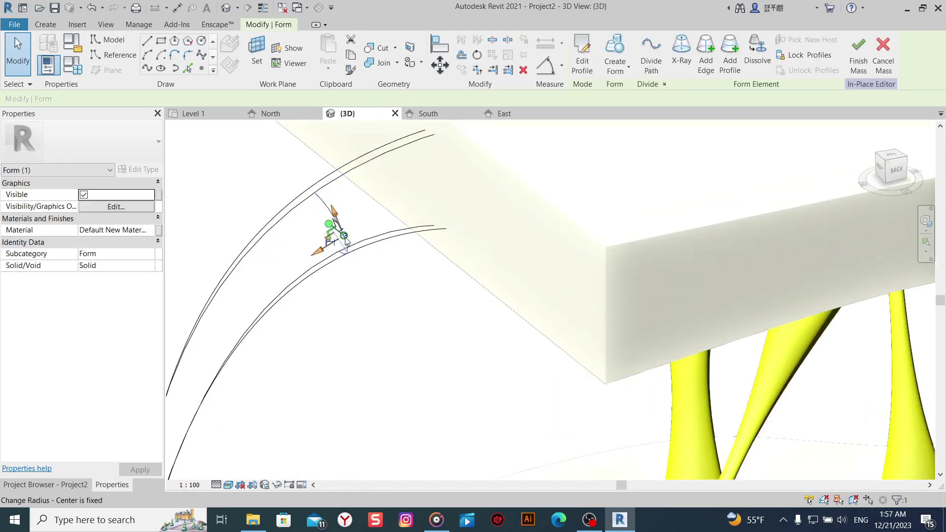
scroll(347, 239, "up", 1)
mouse_move(347, 239)
middle_mouse_down("shift")
mouse_move(420, 291)
mouse_move(435, 287)
middle_mouse_up("shift")
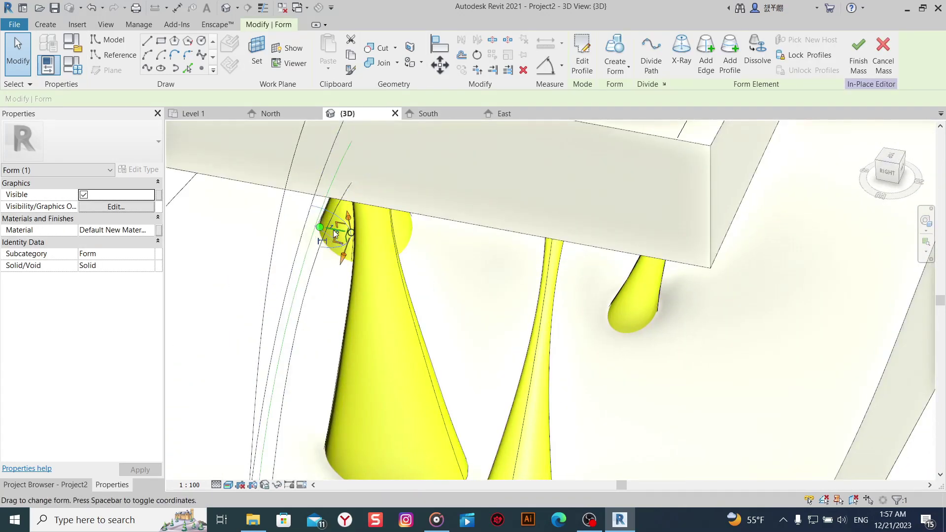
scroll(334, 234, "up", 2)
scroll(336, 229, "up", 2)
Enlarge that upper-tube profile radius from 1.0 m to 1.5 m.
left_click(316, 231)
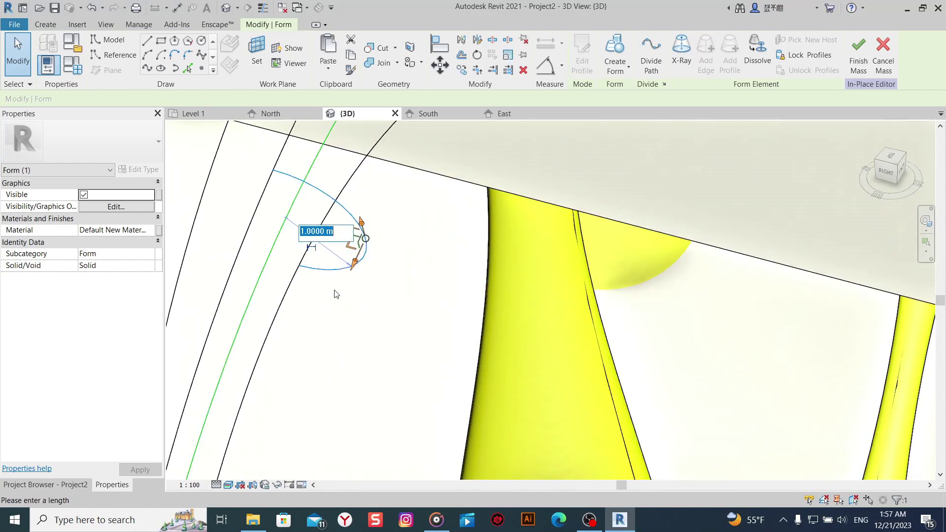
key("Return")
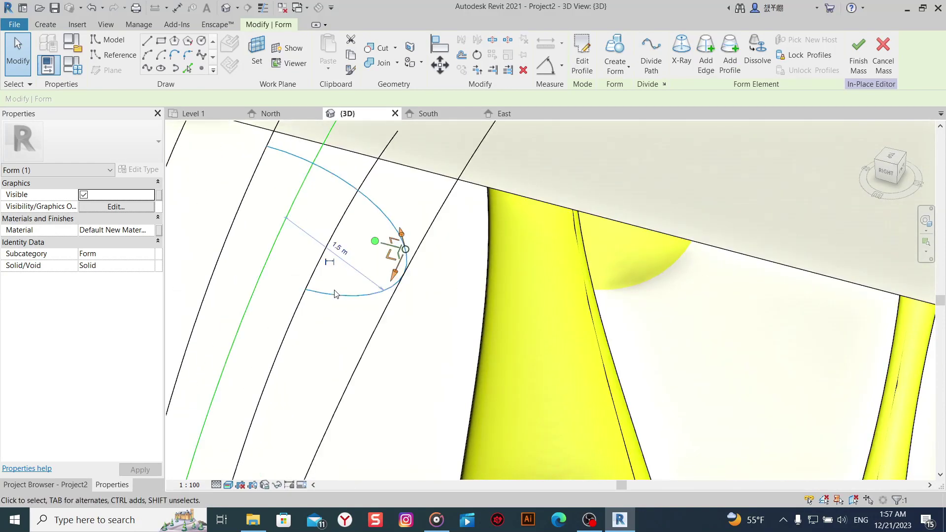
scroll(391, 333, "down", 3)
left_click(385, 340)
scroll(317, 265, "up", 3)
scroll(318, 267, "down", 3)
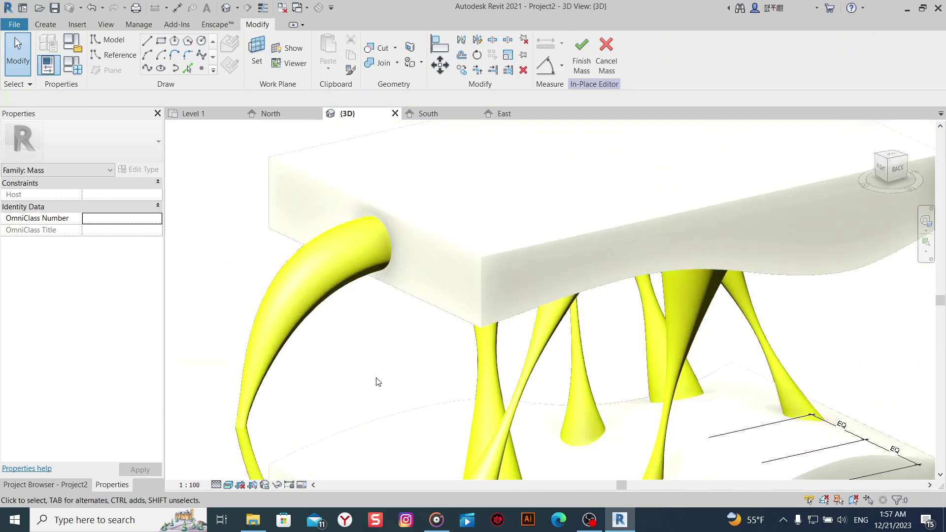
mouse_move(376, 380)
middle_mouse_down("shift")
mouse_move(368, 311)
mouse_move(331, 325)
mouse_move(308, 312)
mouse_move(359, 317)
mouse_move(345, 376)
mouse_move(468, 344)
mouse_move(553, 344)
mouse_move(355, 371)
mouse_move(395, 381)
mouse_move(469, 433)
mouse_move(374, 429)
mouse_move(415, 424)
mouse_move(408, 396)
mouse_move(360, 401)
mouse_move(422, 414)
mouse_move(340, 338)
middle_mouse_up("shift")
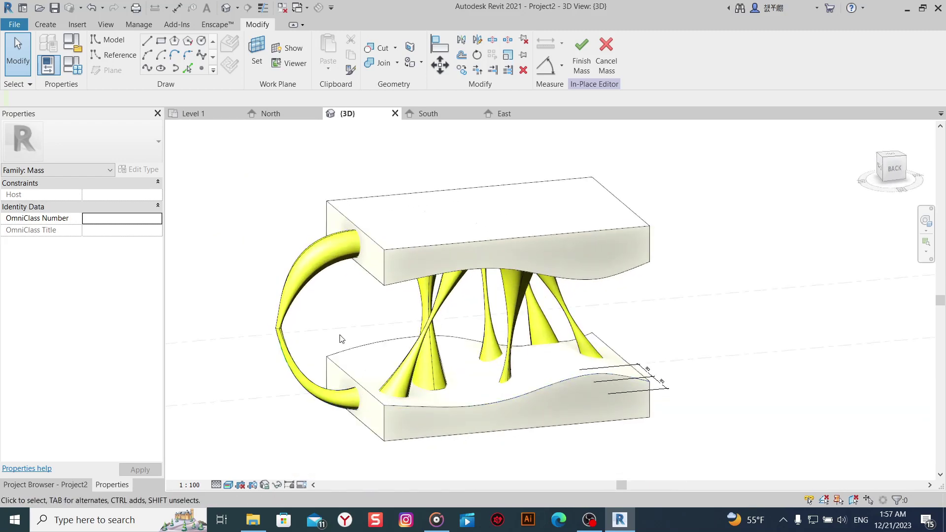
Select both curved tubes and view the mass from the top in Wireframe.
left_click(338, 271)
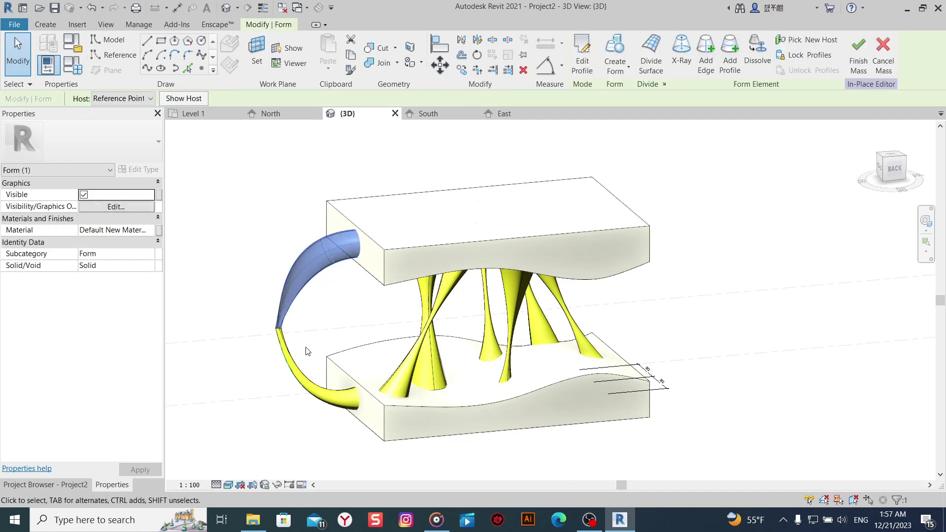
left_click(330, 342, "ctrl")
mouse_move(330, 341)
middle_mouse_down("shift")
mouse_move(437, 391)
mouse_move(930, 151)
middle_mouse_up("shift")
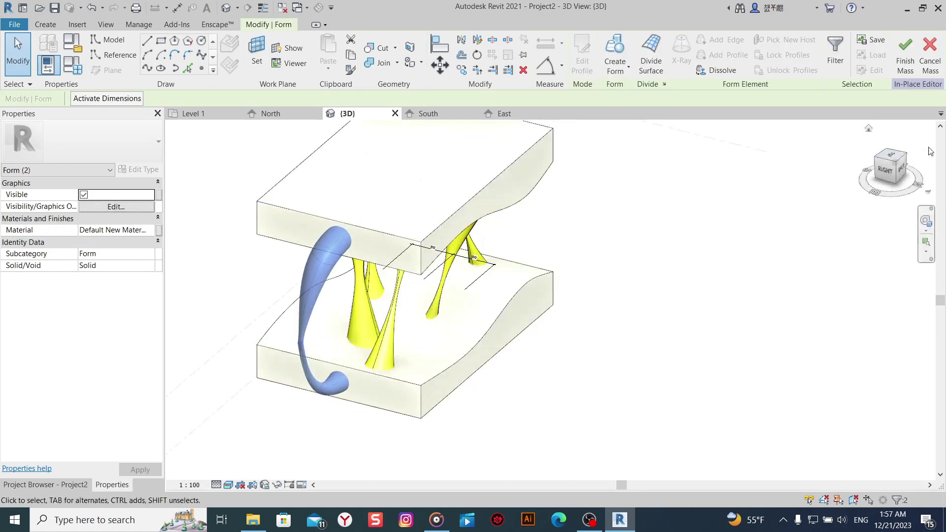
left_click(887, 158)
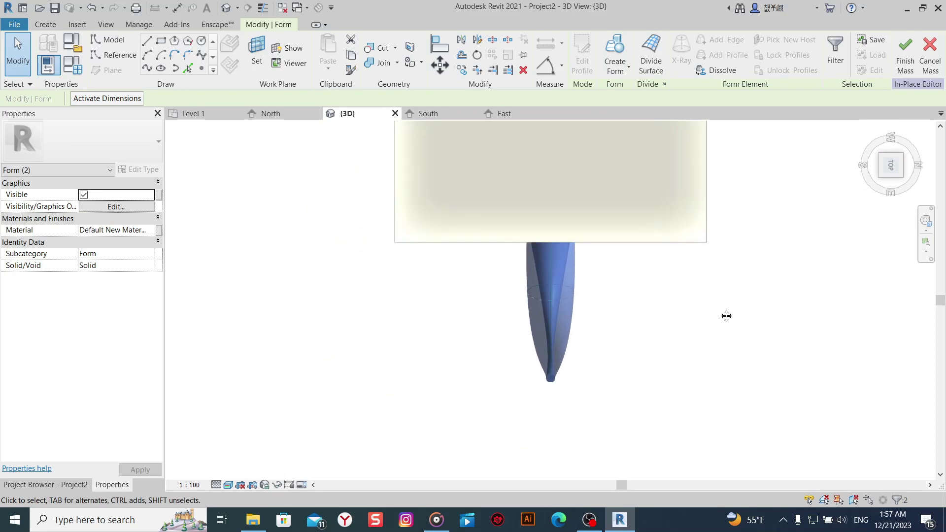
left_click(226, 487)
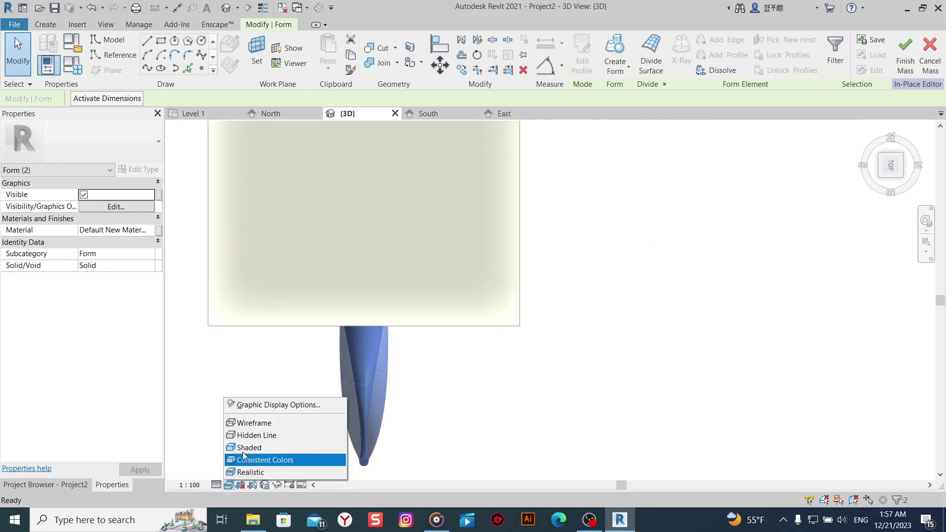
left_click(258, 423)
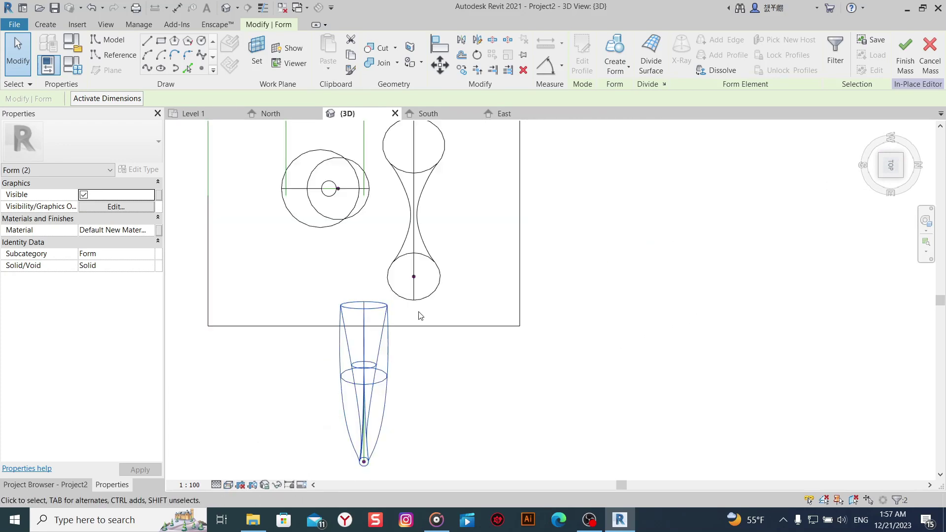
Attempt to copy the tubes, dismiss the copy error, and reselect the lower tube.
left_click(461, 69)
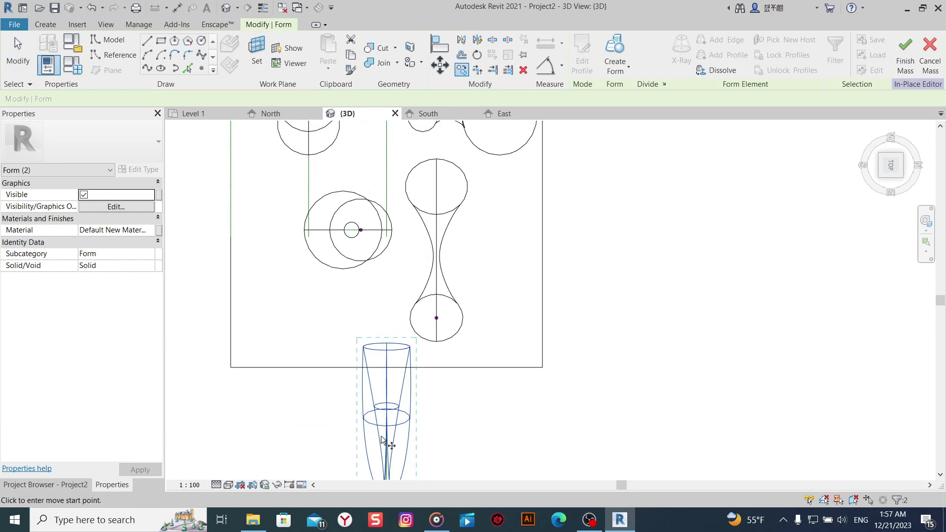
left_click(365, 408)
left_click(433, 409)
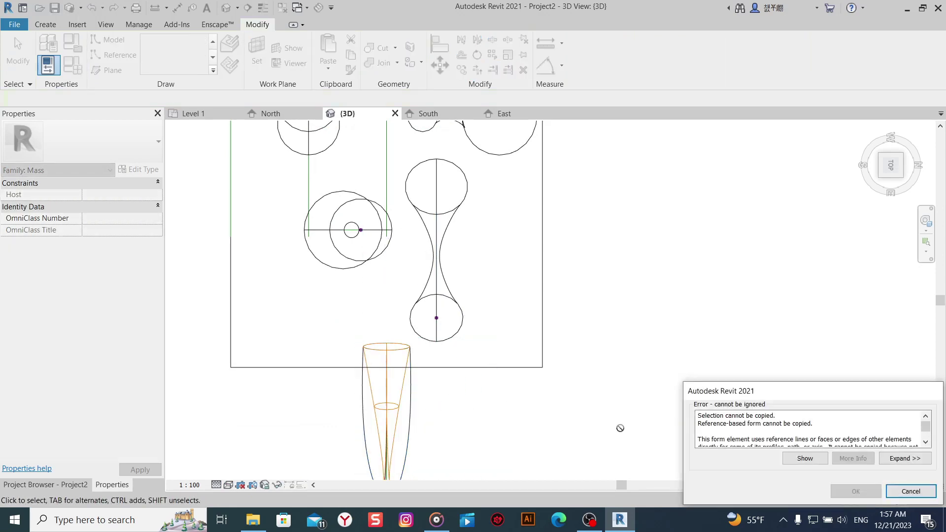
left_click(915, 492)
left_click(402, 403)
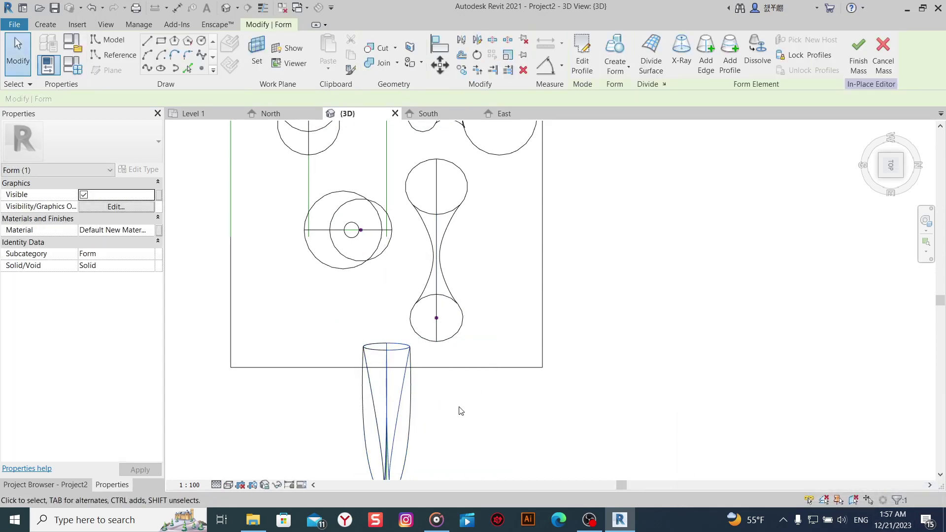
scroll(459, 411, "down", 3)
left_click(498, 392)
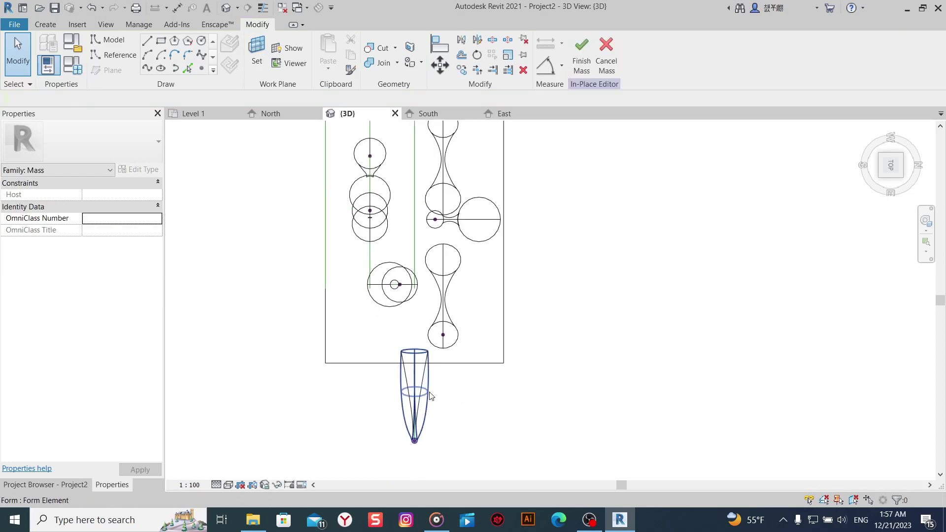
Try copying the tapered cone form with CO; it cannot be copied, so dismiss the error.
left_click(430, 397)
middle_click_drag(461, 420, 458, 486, "shift")
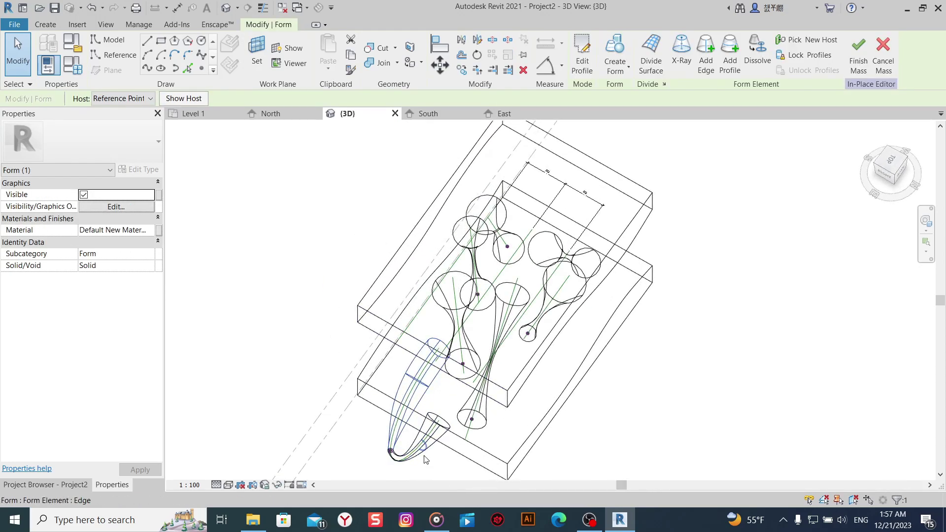
left_click(426, 455)
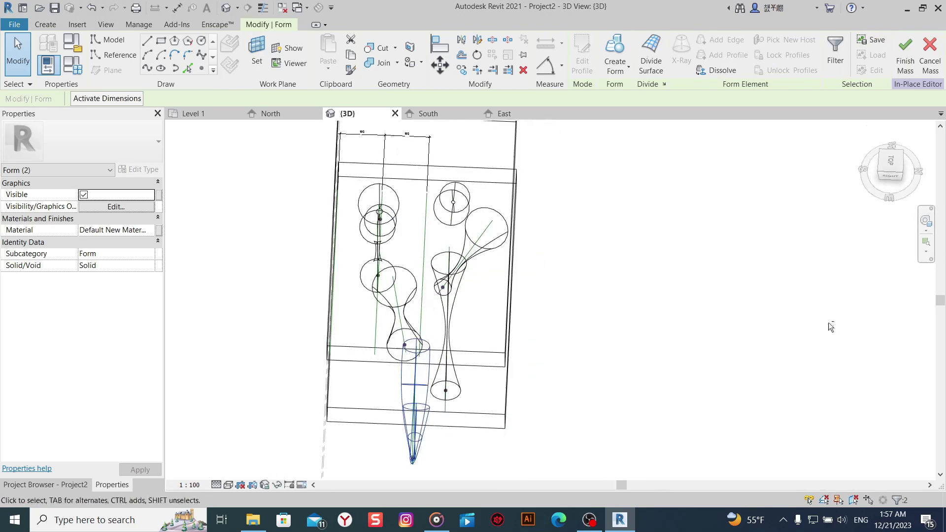
left_click(890, 158)
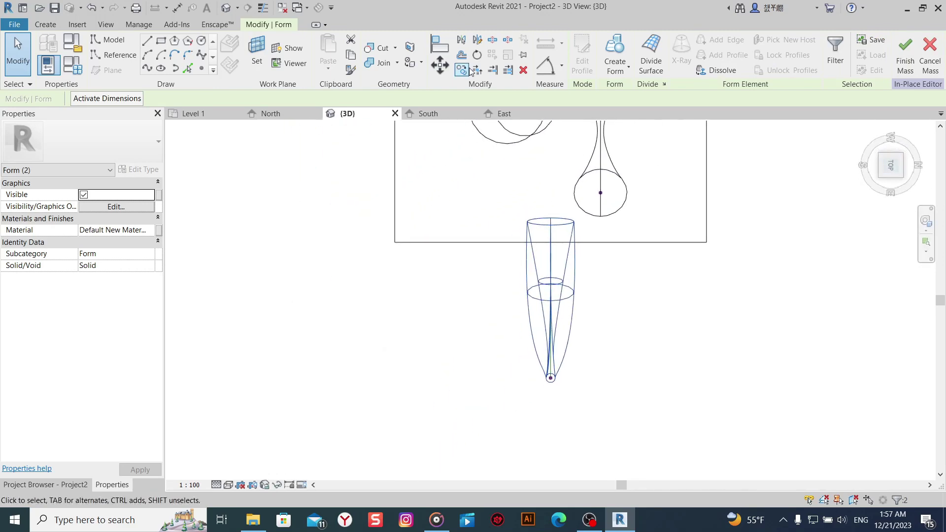
left_click(545, 212)
scroll(358, 246, "down", 1)
key("c")
key("o")
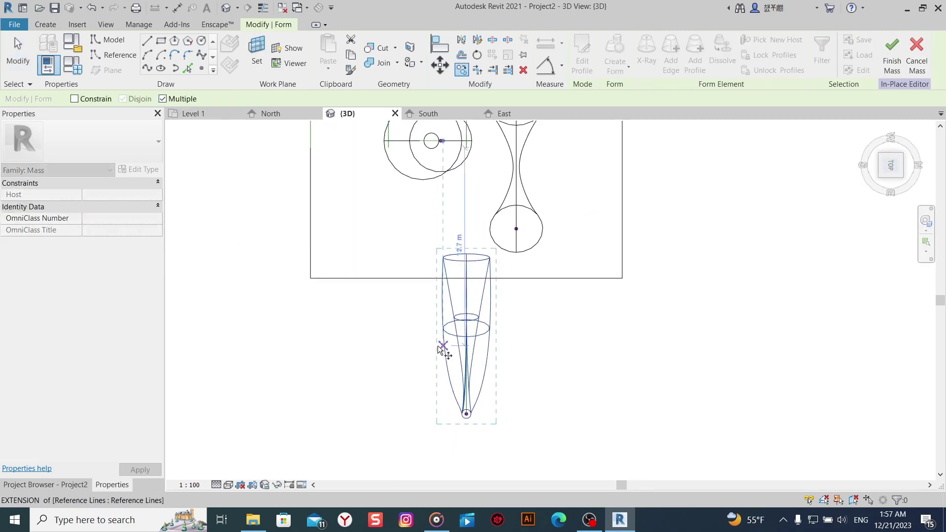
left_click(441, 345)
left_click(527, 344)
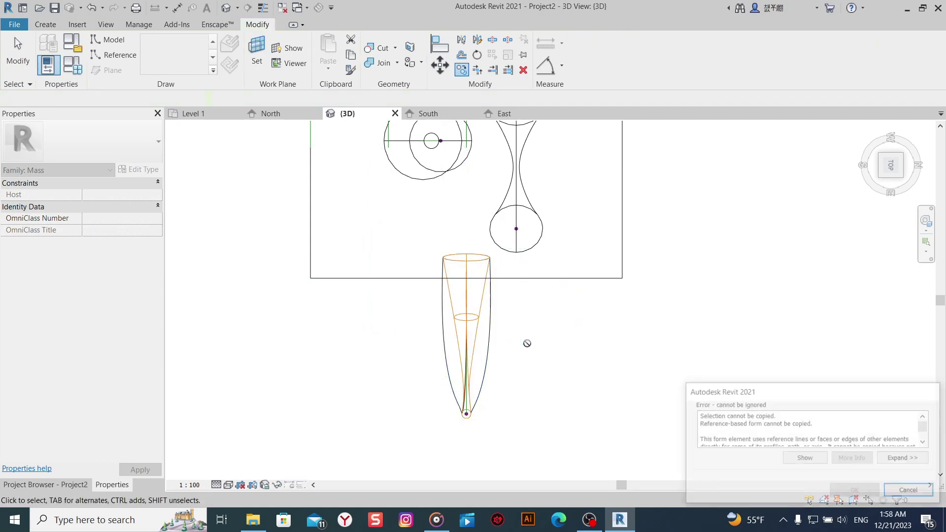
left_click(929, 495)
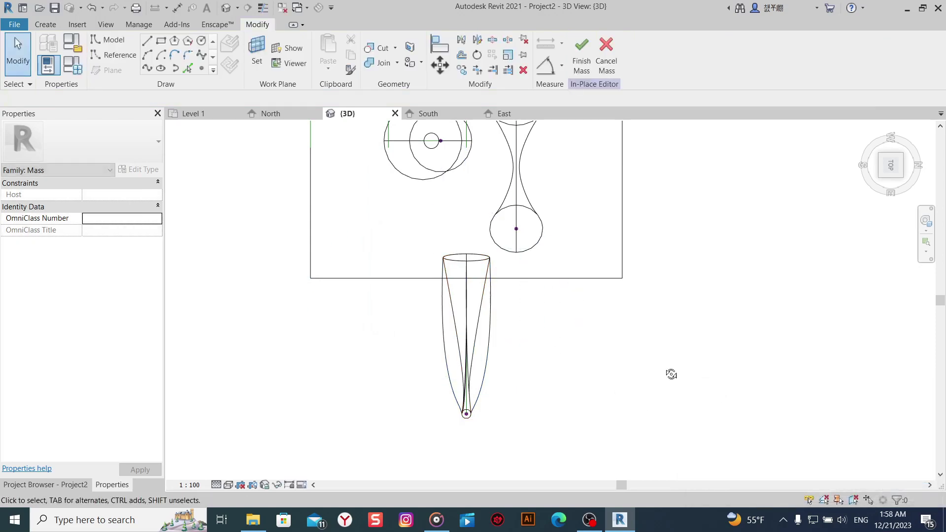
Box-select the cone with its reference geometry and retry Copy, which fails again.
mouse_move(670, 374)
middle_mouse_down("shift")
mouse_move(418, 322)
mouse_move(929, 164)
middle_mouse_up("shift")
left_click(418, 321)
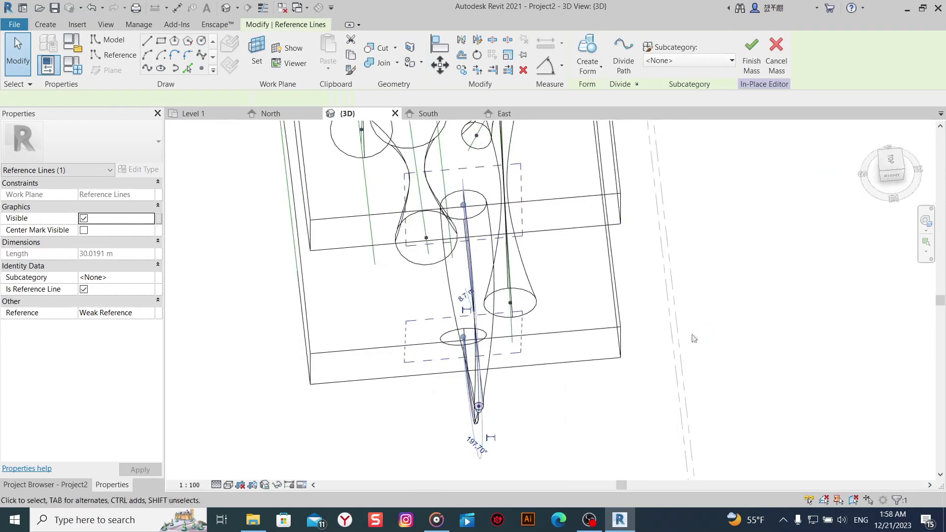
left_click(885, 166)
left_click_drag(671, 303, 448, 383)
middle_click_drag(618, 325, 484, 404)
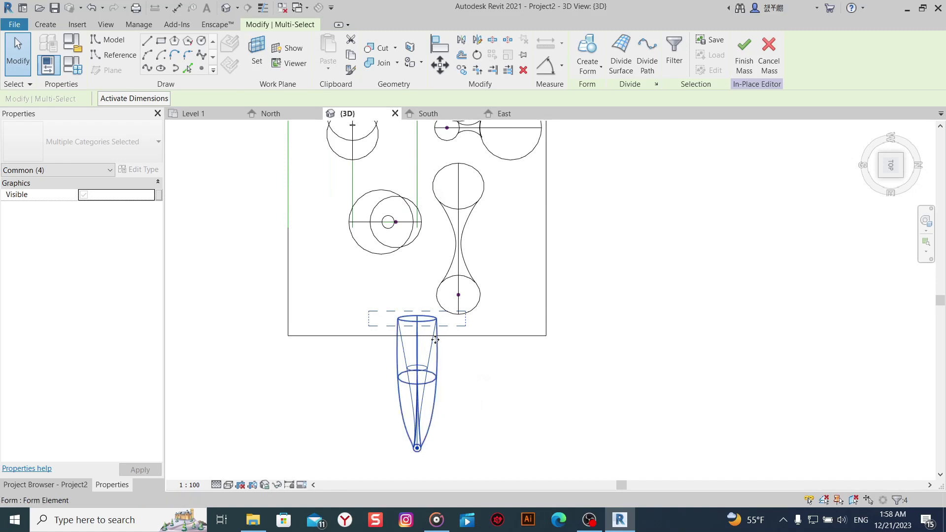
left_click(462, 73)
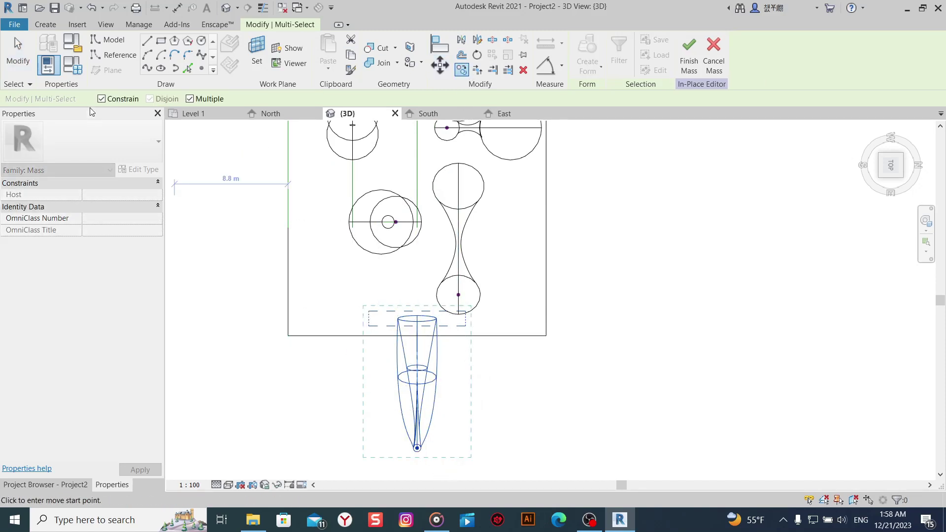
left_click(398, 384)
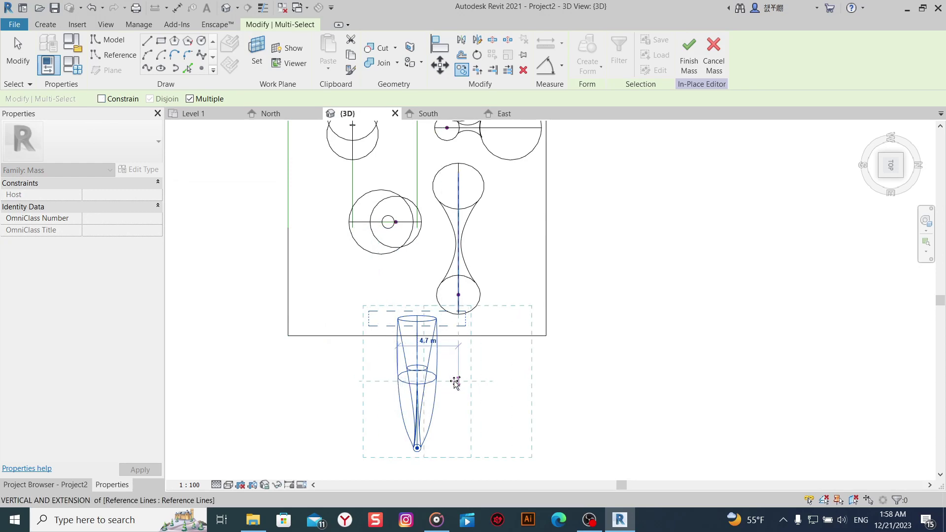
left_click(456, 386)
left_click(910, 491)
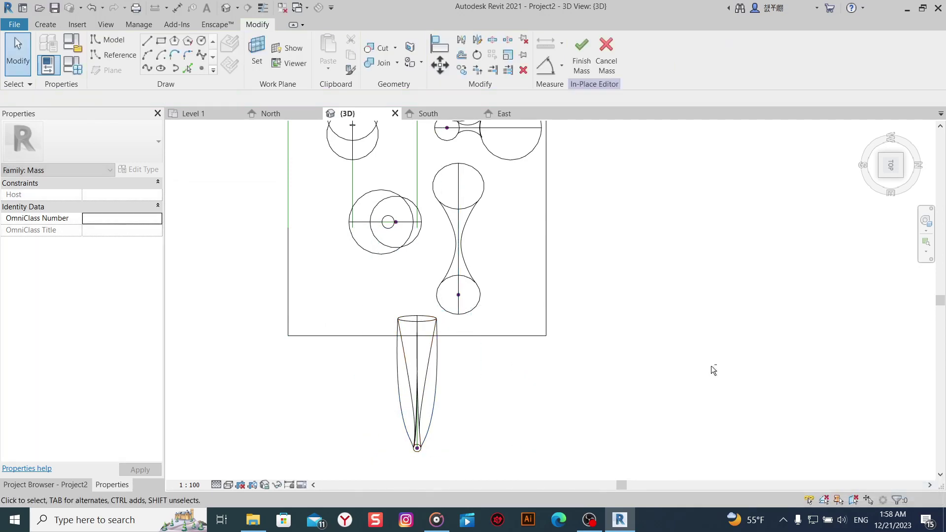
Orbit around to the back of the model and inspect the curved arc tube form.
middle_click_drag(711, 365, 637, 204, "shift")
middle_click_drag(707, 387, 354, 221, "shift")
right_click(349, 219)
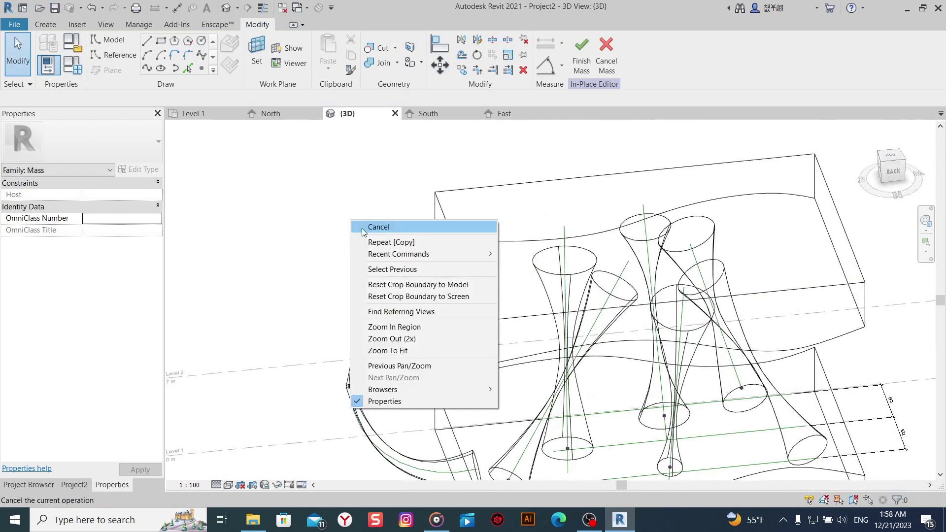
key("Escape")
left_click(398, 294)
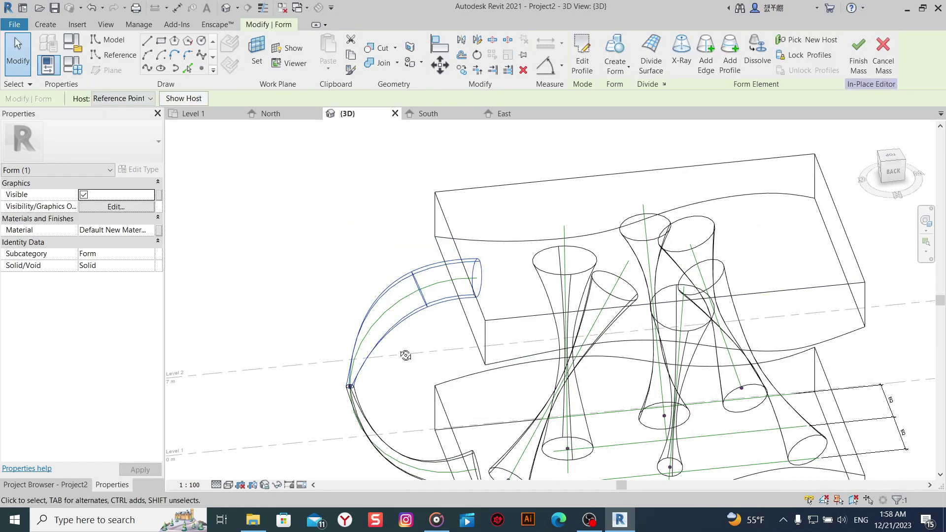
middle_click_drag(404, 353, 366, 334, "shift")
middle_click_drag(505, 415, 313, 303, "shift")
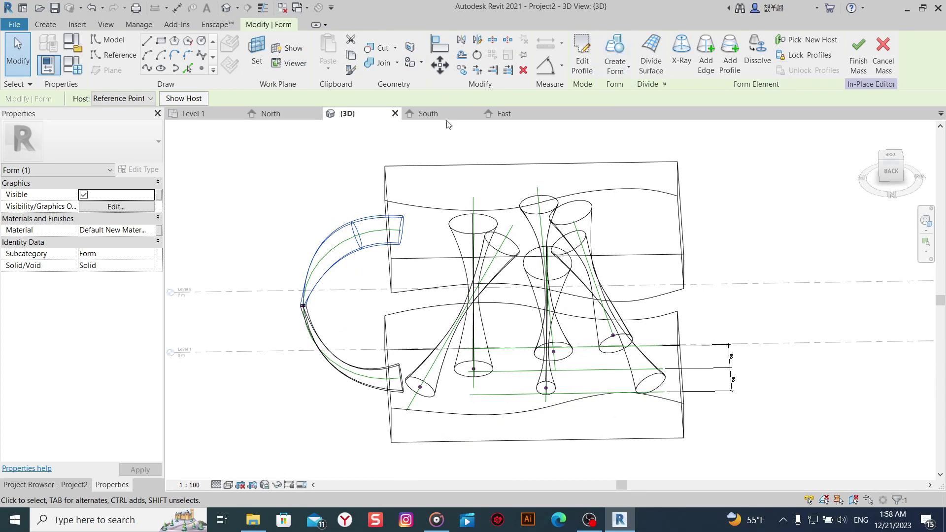
key("Escape")
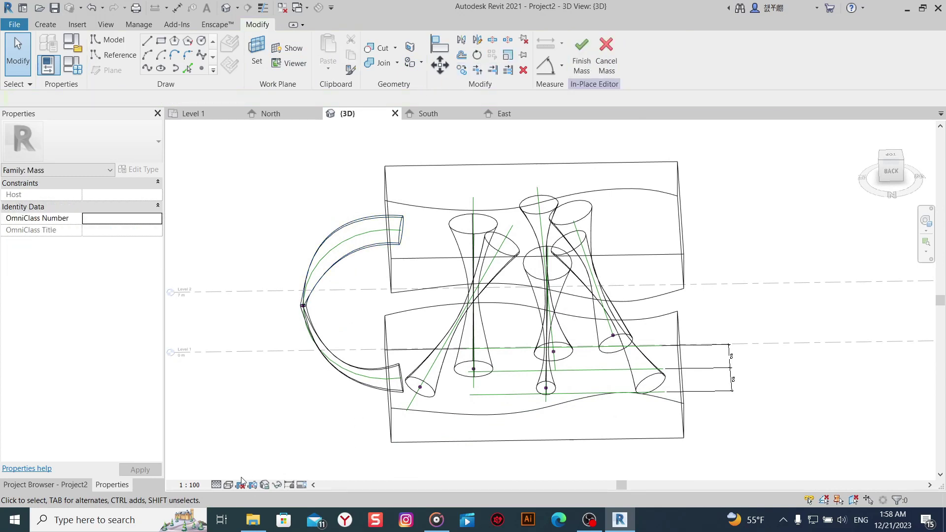
Toggle the visual style between Shaded and Wireframe, ending in Shaded.
left_click(228, 485)
left_click(296, 443)
middle_click_drag(298, 439, 390, 435, "shift")
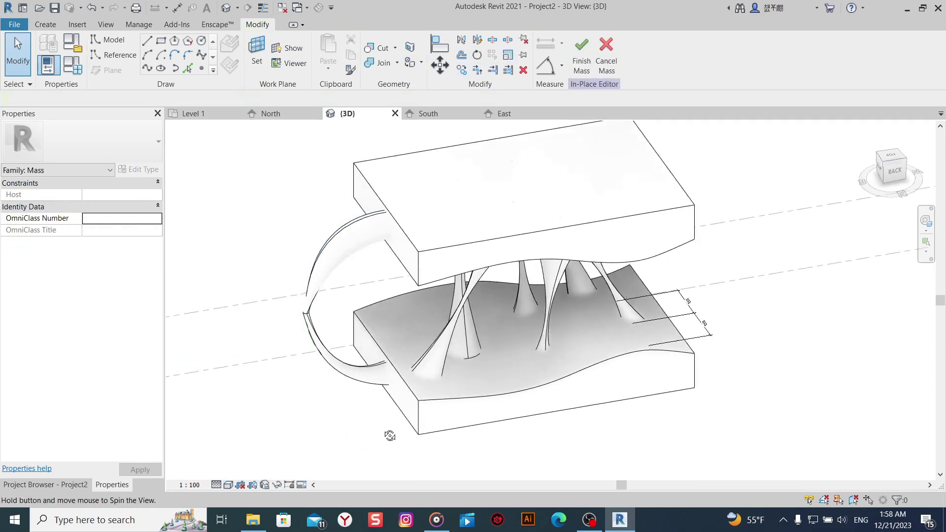
left_click(228, 485)
left_click(249, 422)
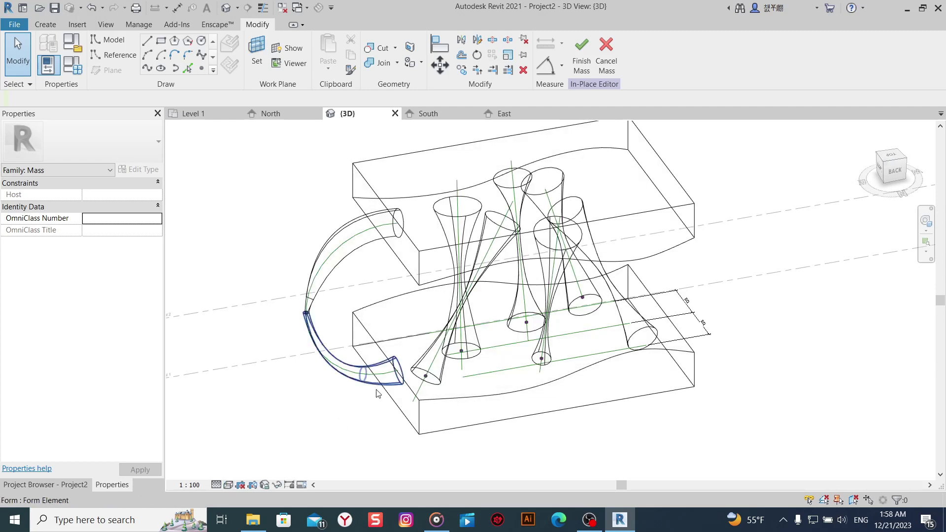
middle_click_drag(377, 392, 354, 430)
left_click(446, 338)
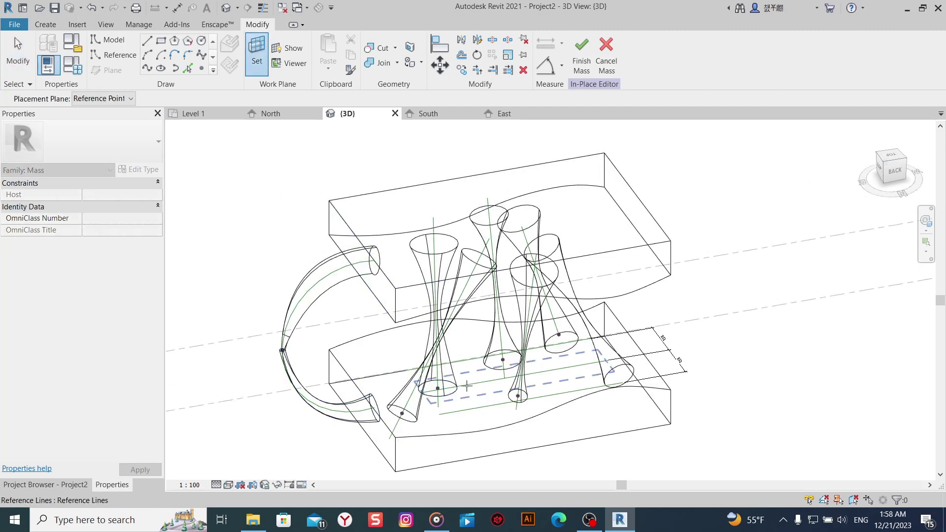
left_click(469, 384)
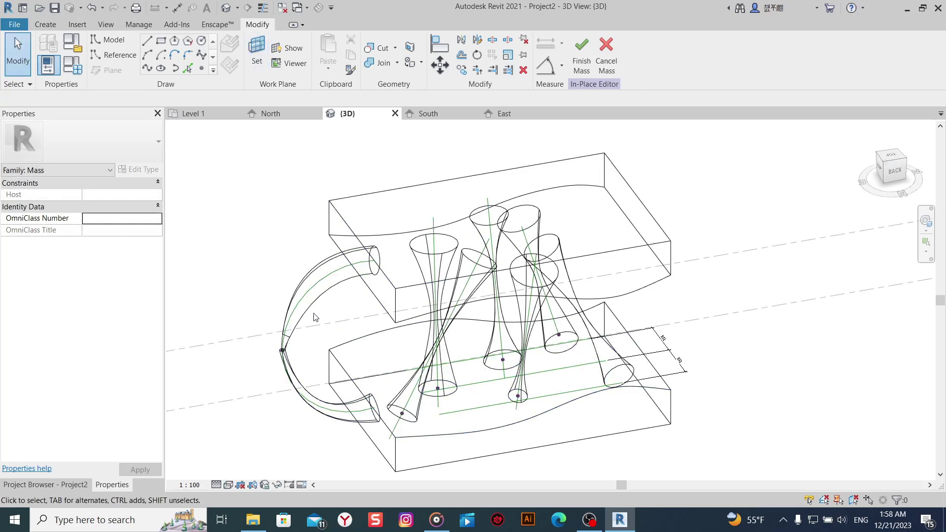
left_click(224, 484)
left_click(256, 472)
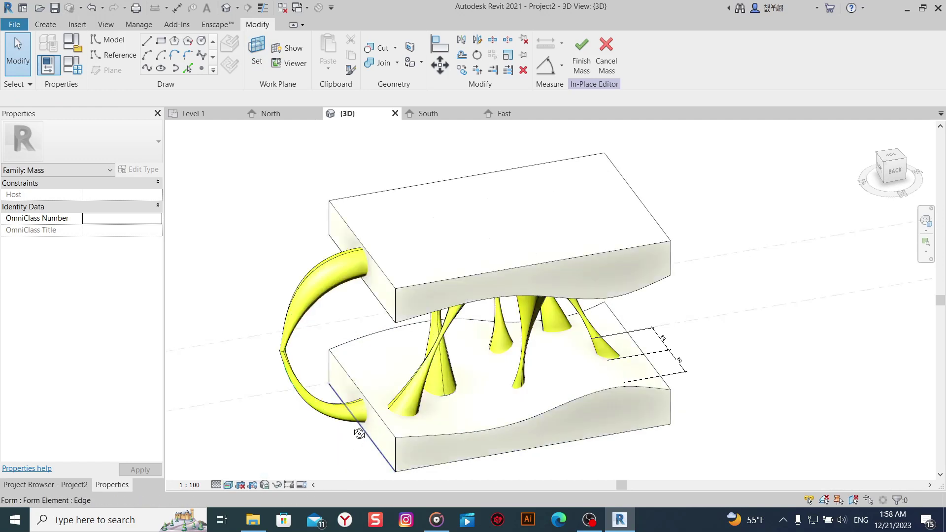
Select both curved tube halves, view from Back, and start Mirror – Draw Axis.
middle_click_drag(359, 428, 302, 312, "shift")
left_click(302, 312)
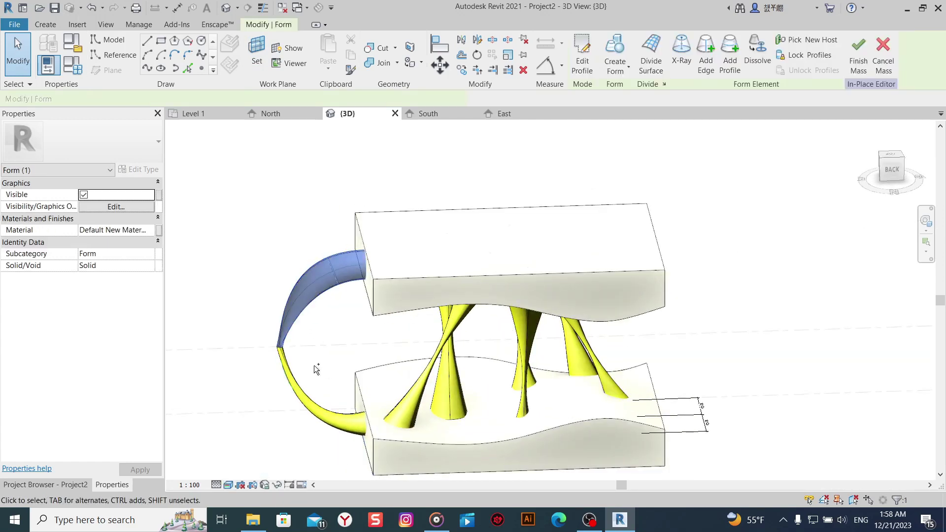
left_click(312, 416, "ctrl")
middle_click_drag(313, 416, 517, 405, "shift")
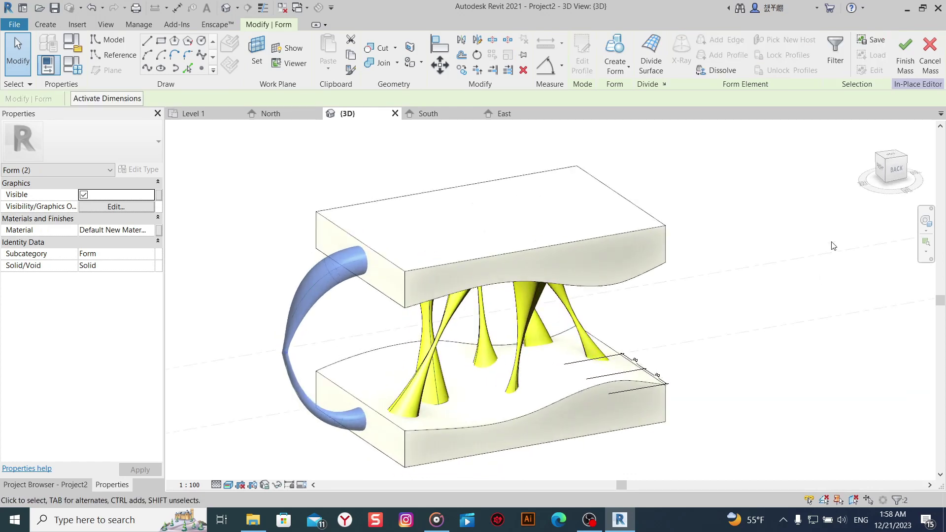
left_click(906, 183)
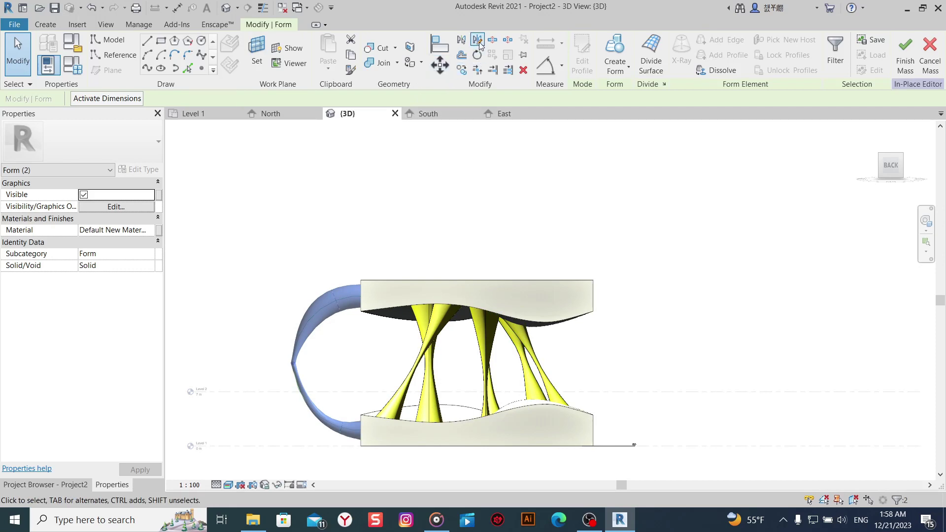
left_click(478, 41)
left_click(478, 281)
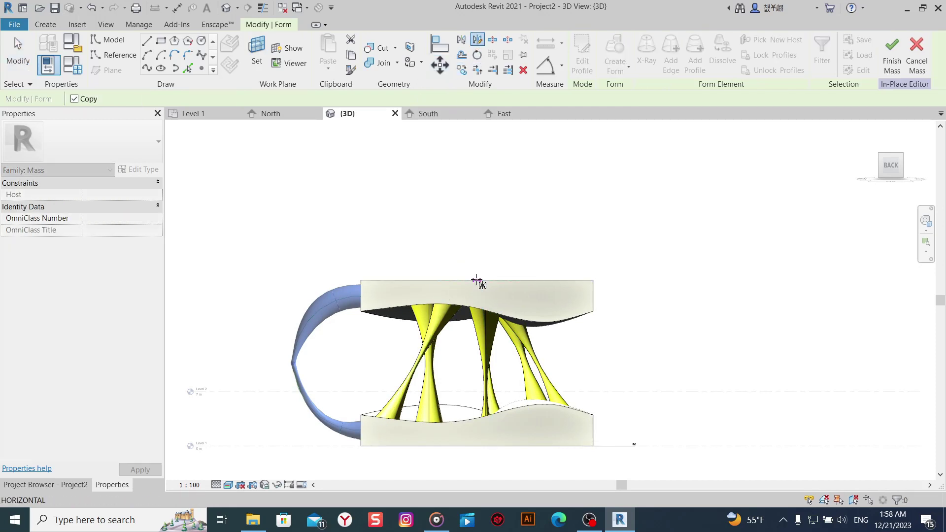
left_click(478, 249)
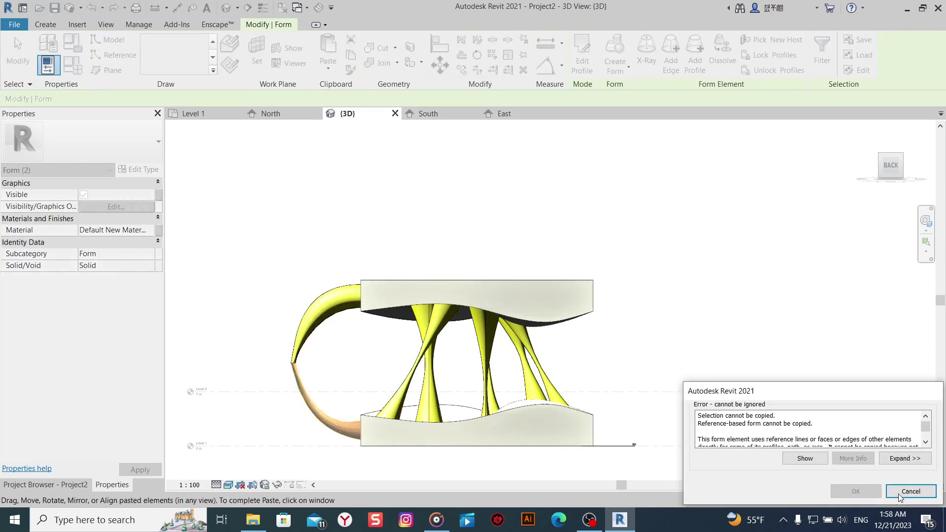
left_click(899, 493)
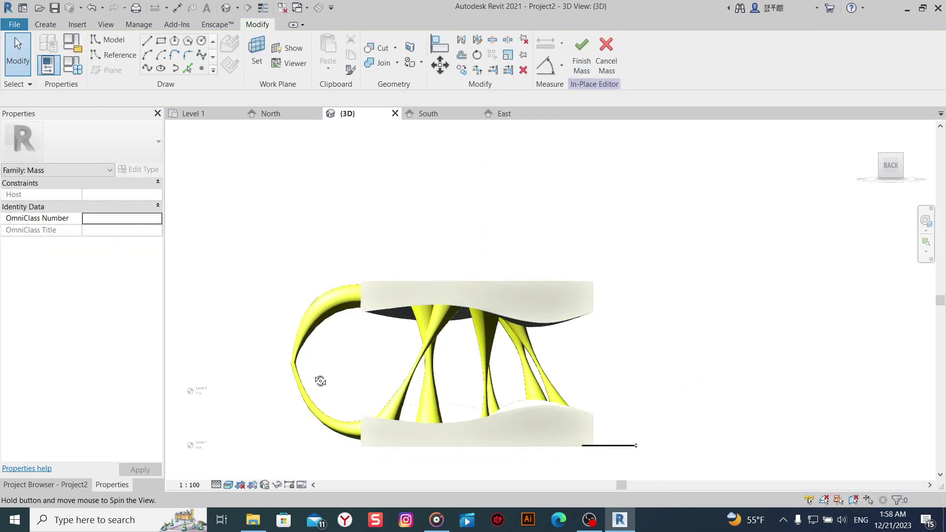
middle_click_drag(320, 381, 328, 341, "shift")
left_click(323, 333)
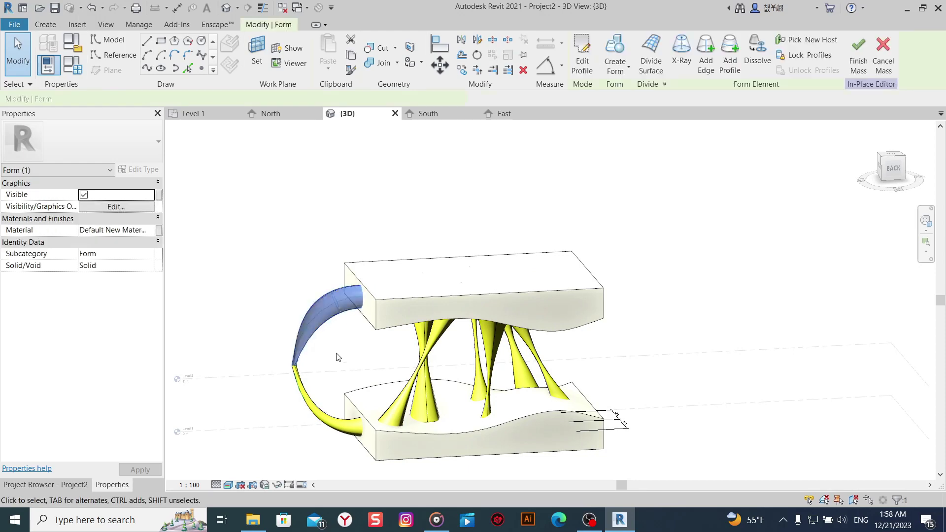
Change Default New Material(1)'s appearance colour to dark green (RGB 40 155 132).
left_click(146, 231)
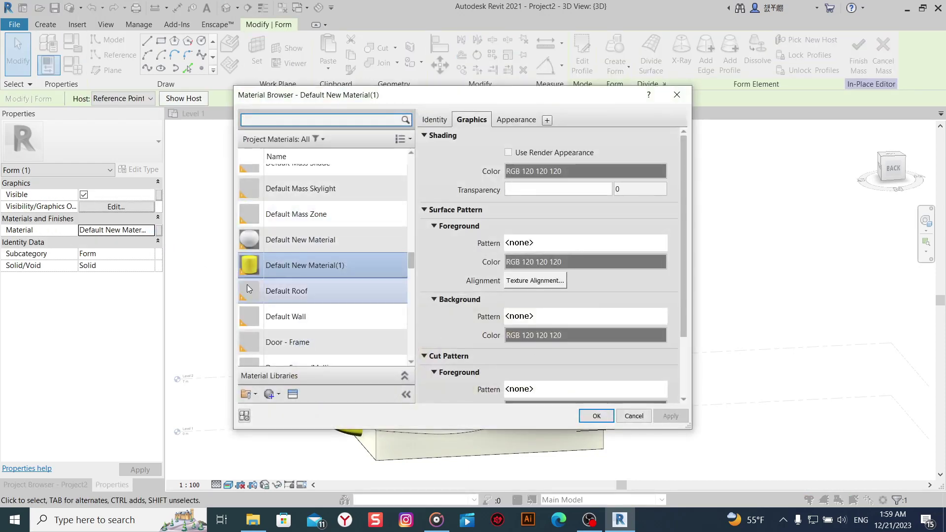
left_click(292, 394)
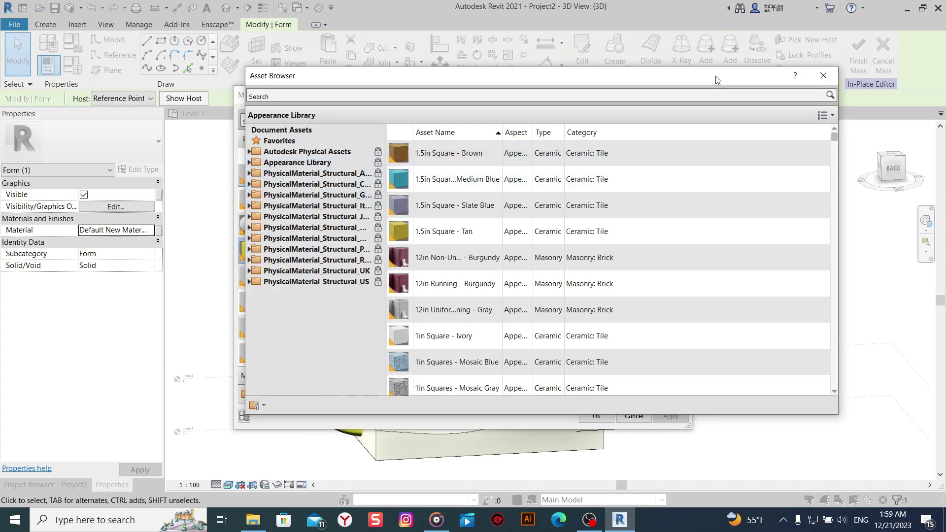
left_click(820, 75)
left_click(518, 125)
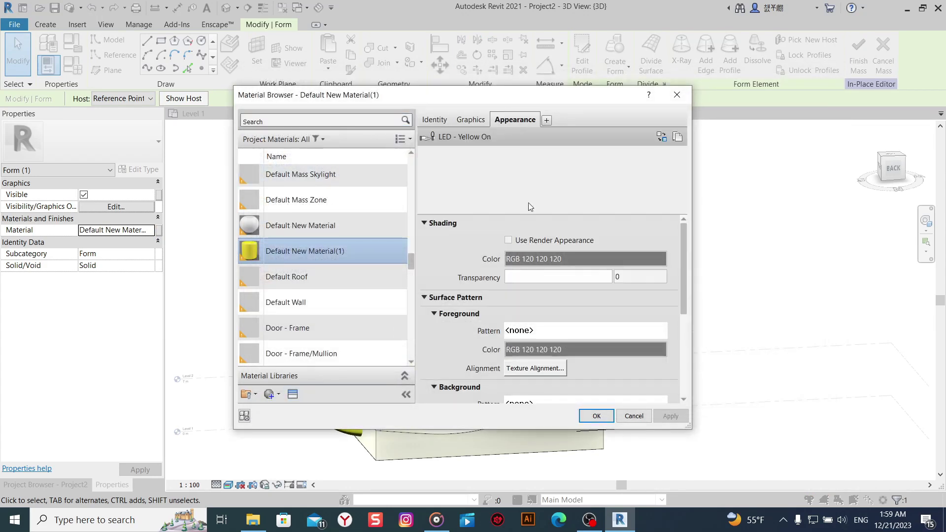
left_click(595, 256)
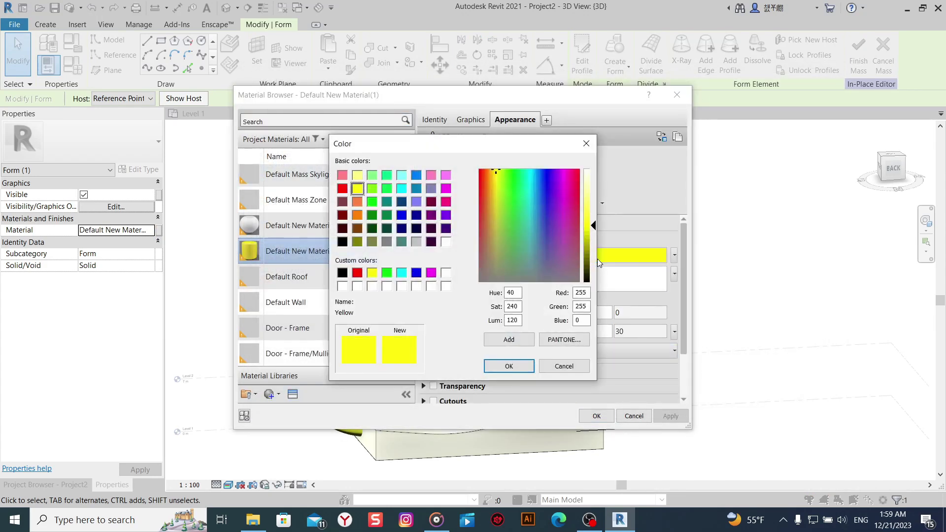
mouse_move(518, 225)
left_mouse_down()
mouse_move(533, 214)
mouse_move(530, 228)
mouse_move(522, 224)
left_mouse_up()
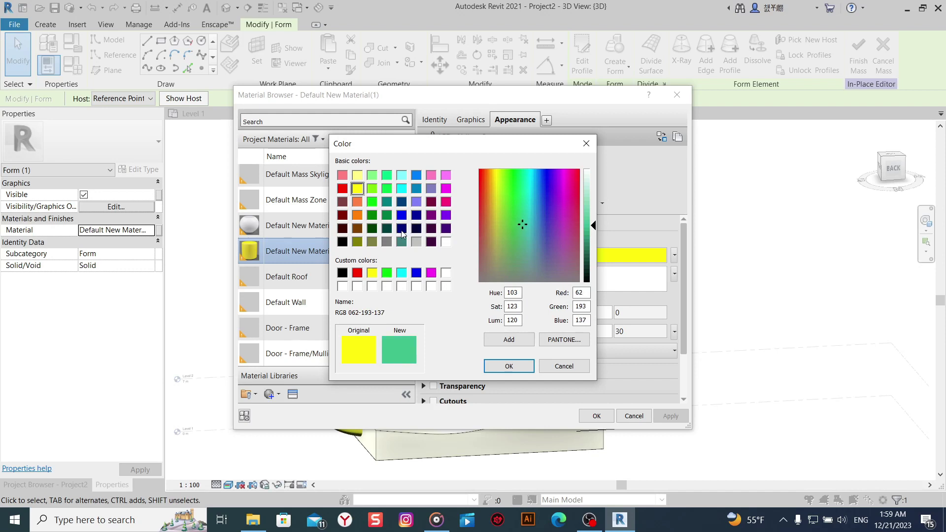
left_click(387, 203)
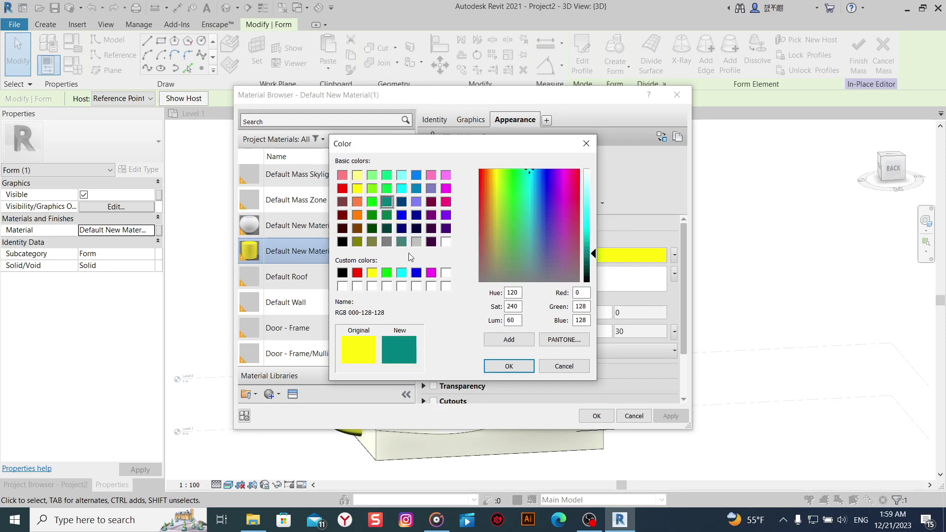
mouse_move(539, 230)
left_mouse_down()
mouse_move(529, 209)
mouse_move(532, 191)
mouse_move(545, 191)
mouse_move(519, 217)
mouse_move(528, 220)
mouse_move(525, 199)
mouse_move(537, 200)
mouse_move(526, 216)
left_mouse_up()
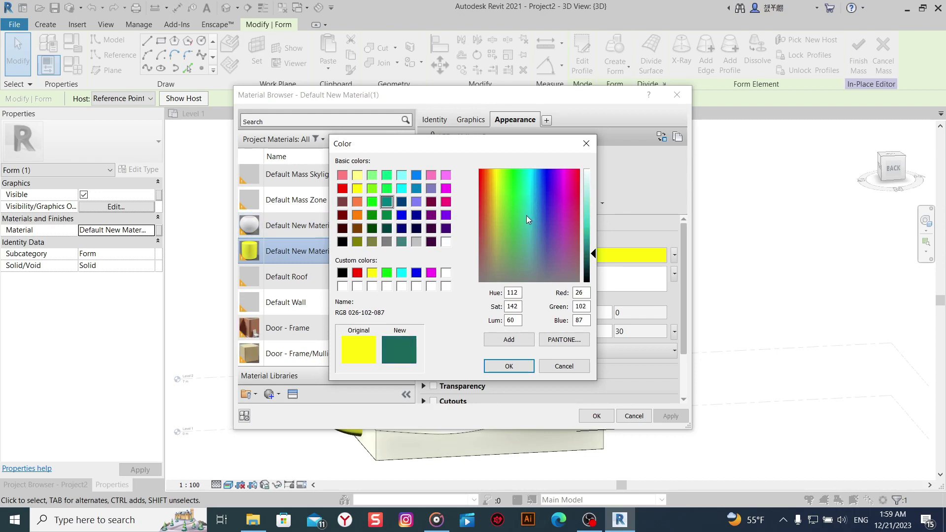
left_click(593, 234)
left_click_drag(592, 240, 594, 248)
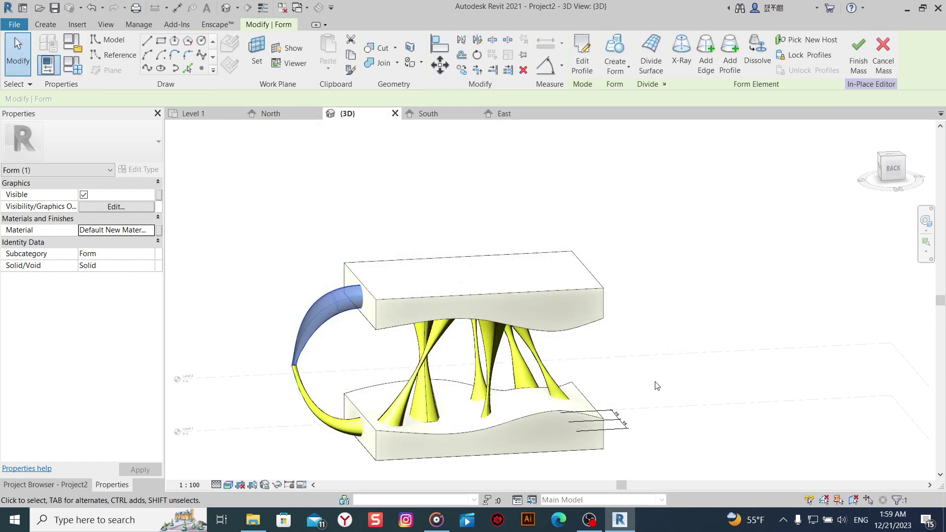
Deselect, orbit to check the green columns and tube, then finish the in-place mass.
left_click(356, 373)
mouse_move(357, 368)
middle_mouse_down("shift")
mouse_move(394, 342)
mouse_move(510, 437)
mouse_move(456, 431)
mouse_move(545, 422)
mouse_move(554, 437)
mouse_move(613, 448)
mouse_move(560, 456)
middle_mouse_up("shift")
scroll(553, 437, "up", 2)
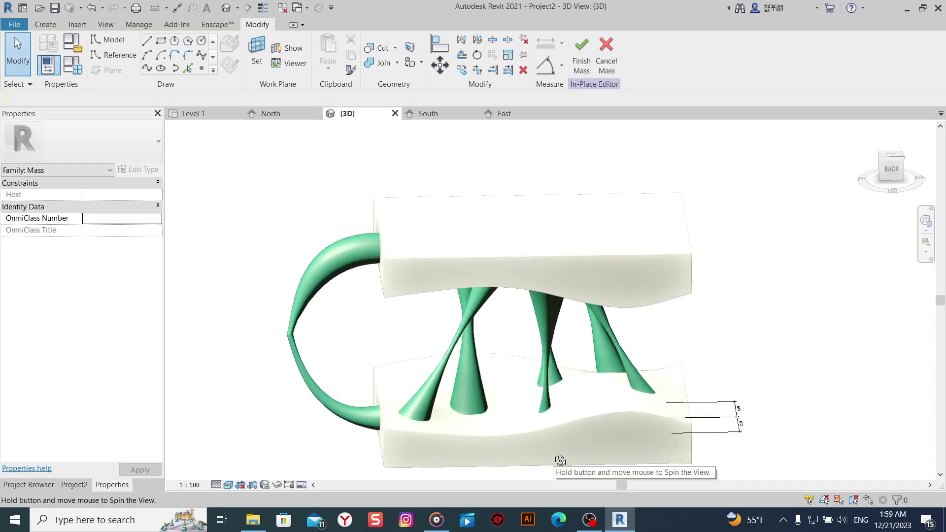
mouse_move(494, 459)
middle_mouse_down("shift")
mouse_move(482, 437)
mouse_move(554, 416)
mouse_move(568, 390)
mouse_move(521, 435)
middle_mouse_up("shift")
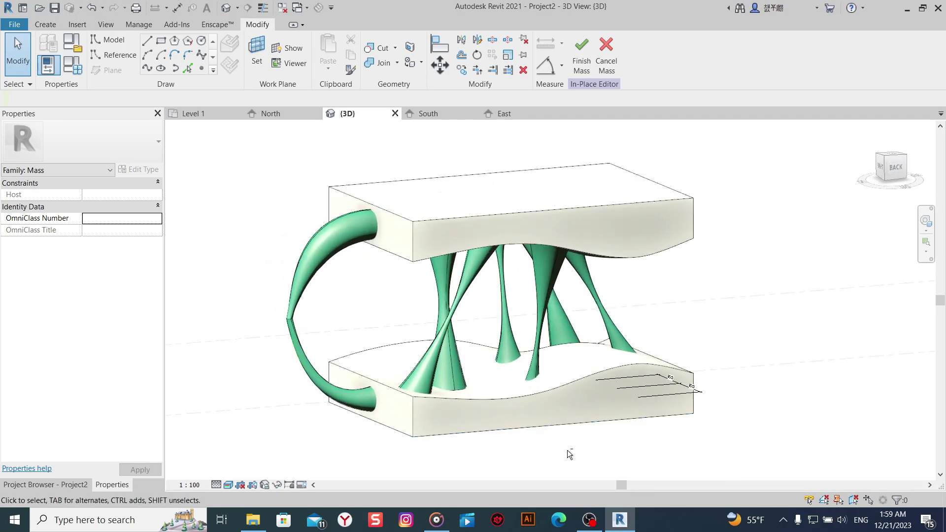
mouse_move(570, 454)
middle_mouse_down("shift")
mouse_move(517, 448)
mouse_move(544, 435)
middle_mouse_up("shift")
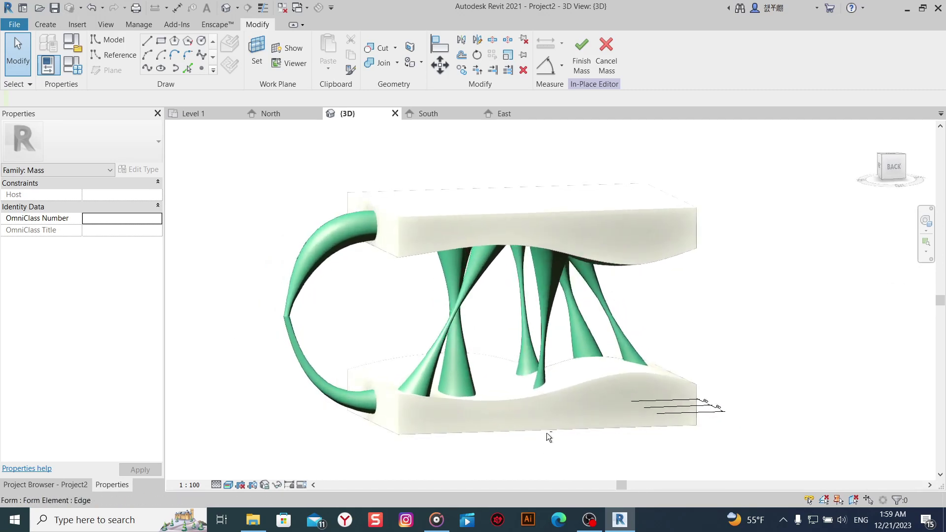
left_click(584, 70)
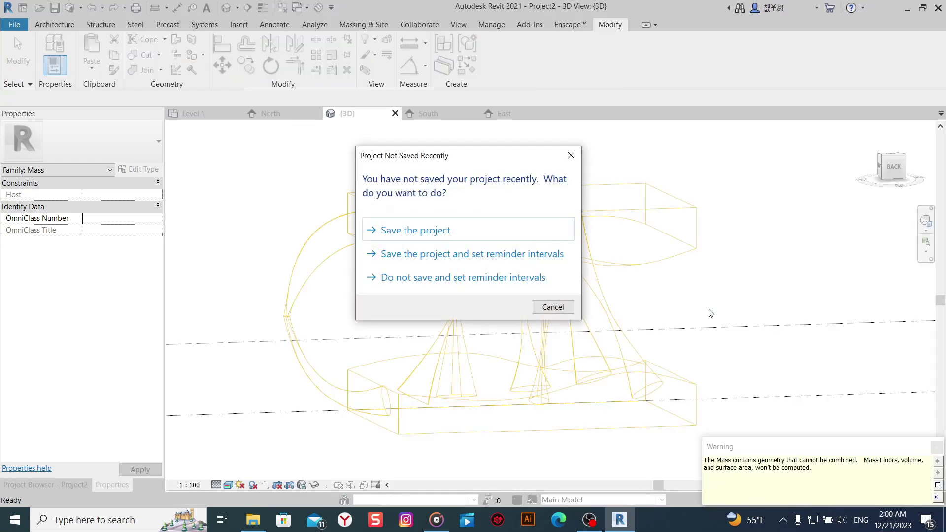
Dismiss the save reminder, turn on shadows, and orbit and zoom around the finished mass.
left_click(564, 310)
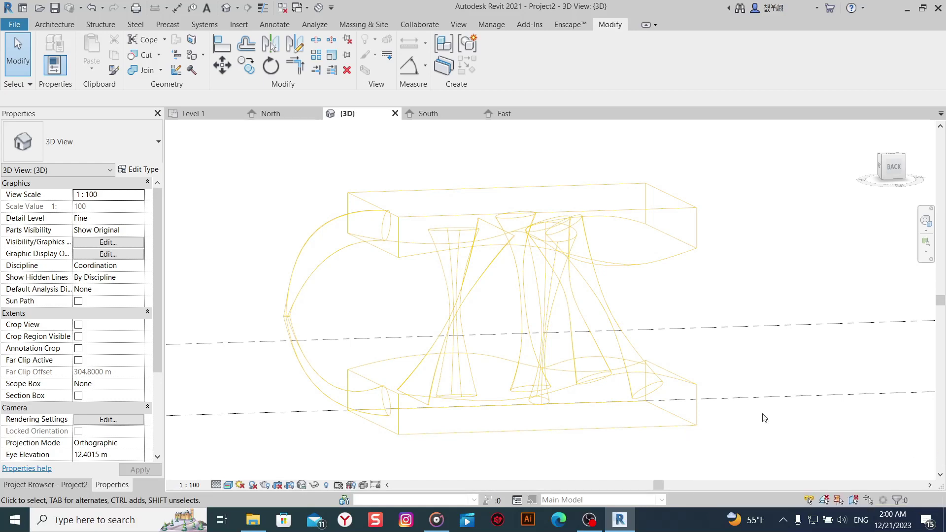
left_click(228, 485)
left_click(278, 469)
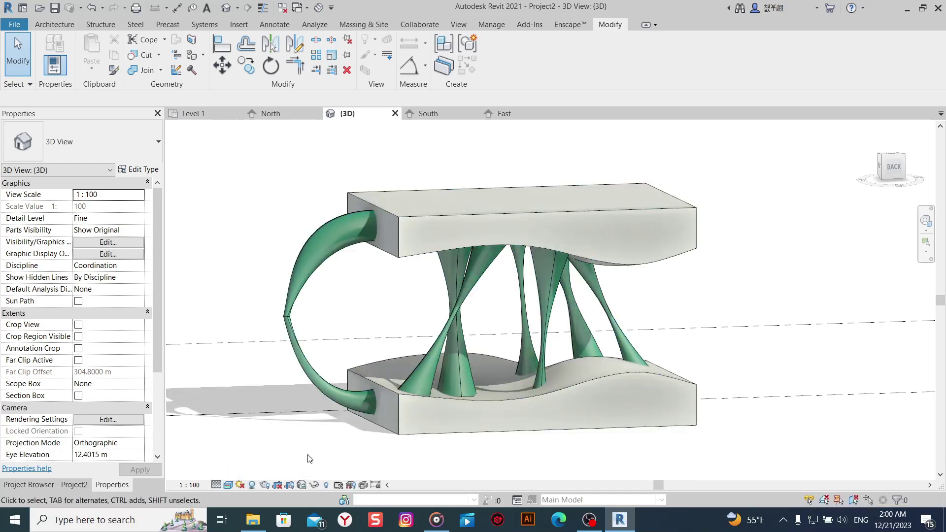
mouse_move(422, 461)
middle_mouse_down("shift")
mouse_move(414, 474)
mouse_move(467, 473)
mouse_move(531, 505)
mouse_move(527, 494)
mouse_move(703, 405)
middle_mouse_up("shift")
scroll(414, 475, "up", 2)
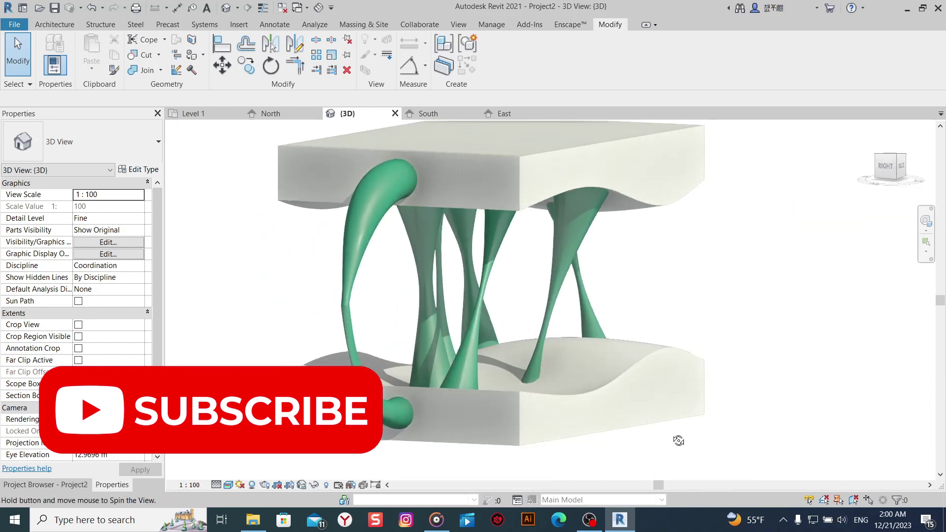
mouse_move(703, 405)
middle_mouse_down("shift")
mouse_move(574, 483)
mouse_move(560, 475)
mouse_move(581, 449)
mouse_move(575, 439)
mouse_move(566, 498)
middle_mouse_up("shift")
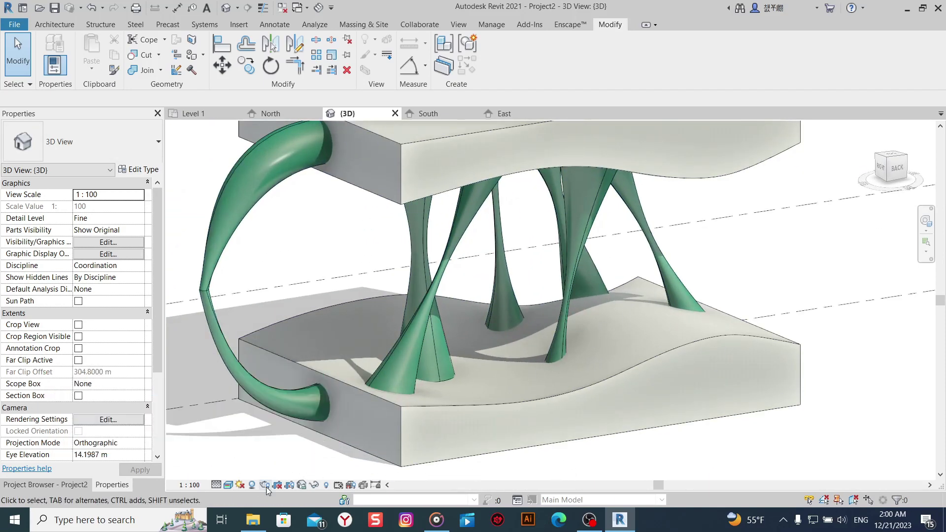
left_click(229, 485)
left_click(266, 434)
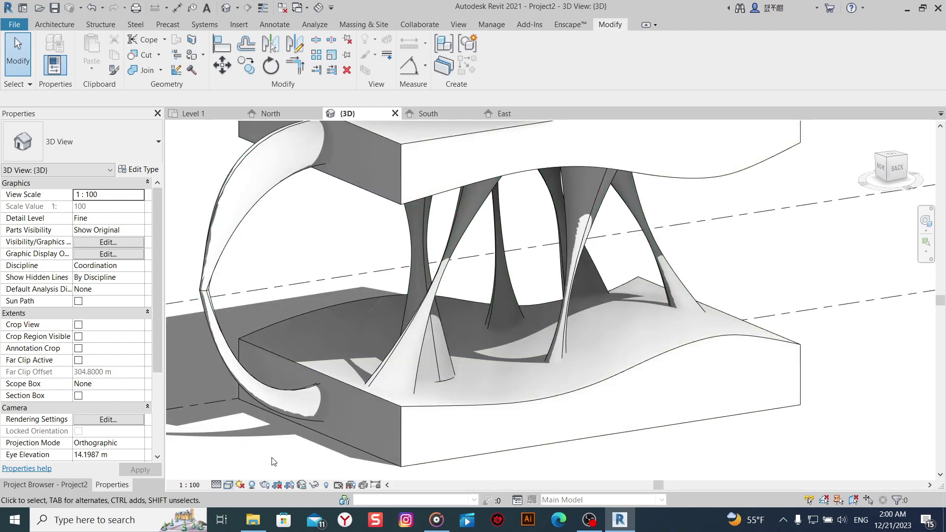
middle_click_drag(274, 461, 324, 469)
middle_click_drag(620, 456, 613, 443)
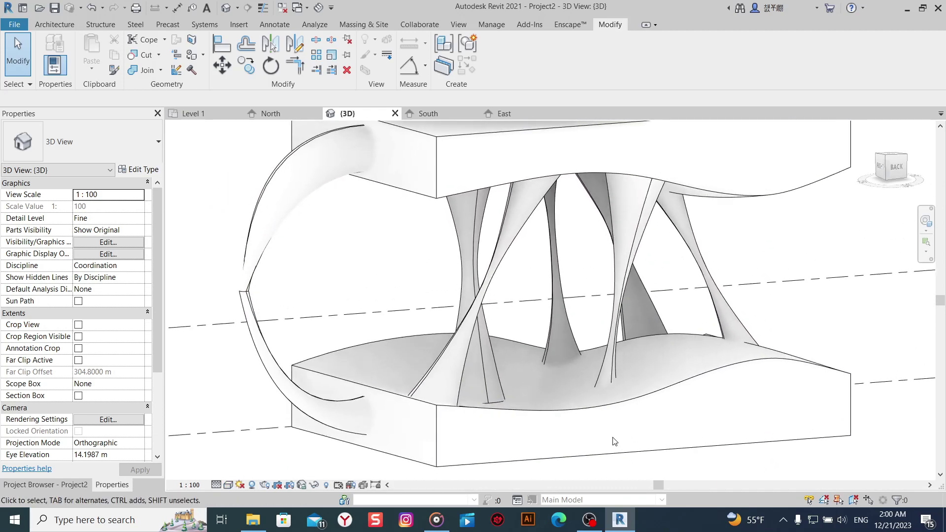
left_click(292, 486)
left_click(228, 486)
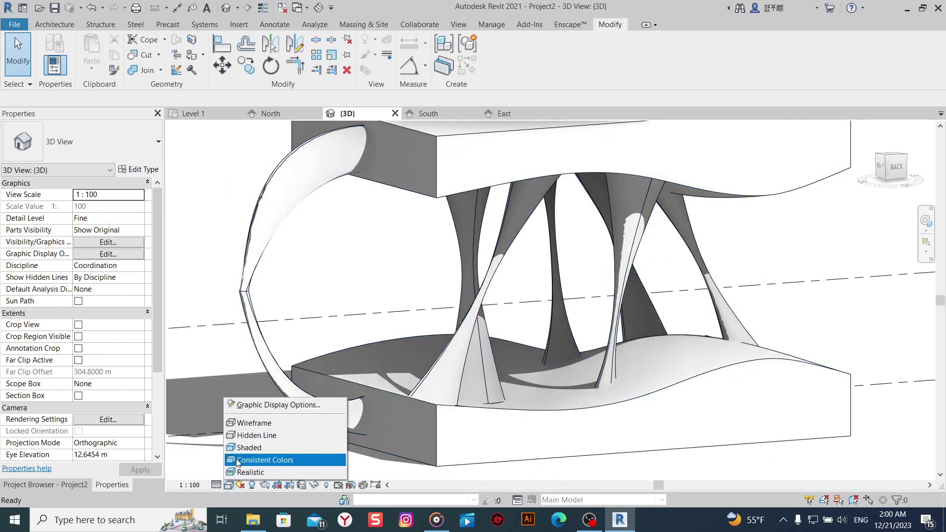
left_click(247, 444)
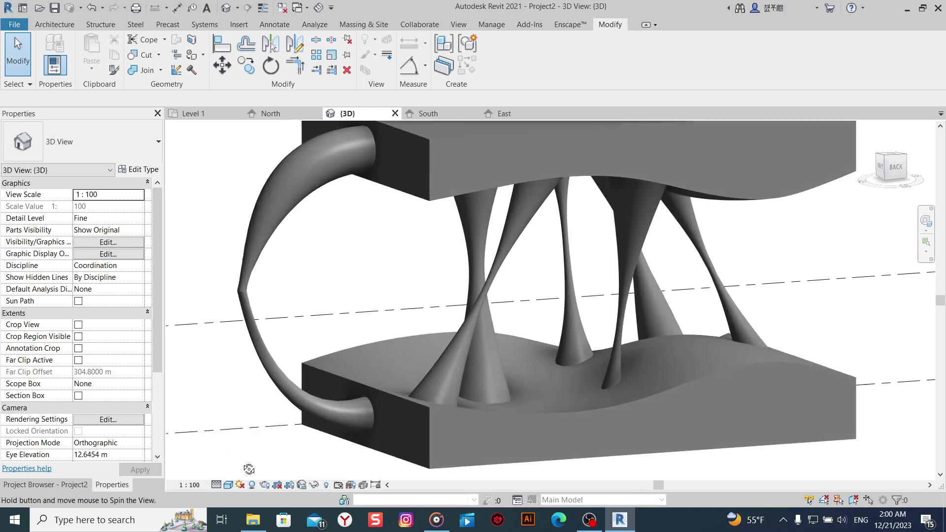
middle_click_drag(251, 463, 244, 444, "shift")
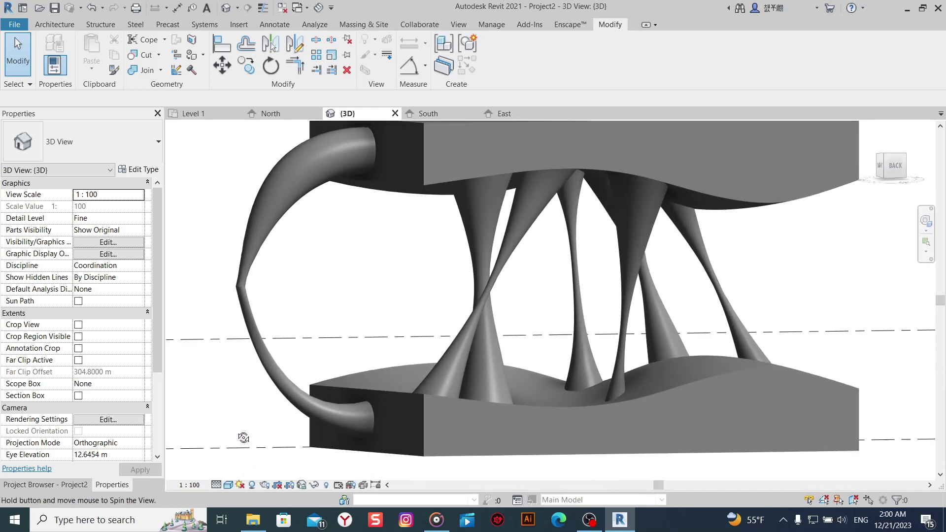
left_click(227, 484)
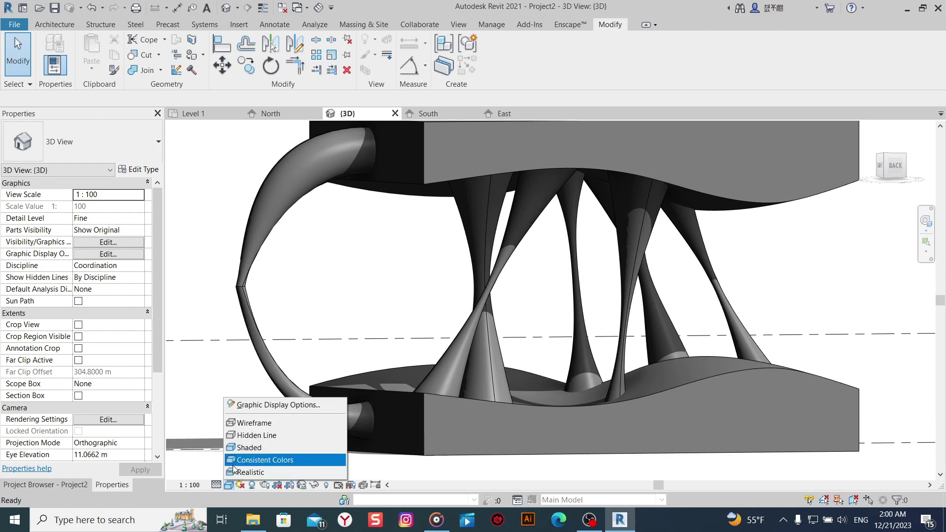
left_click(265, 460)
mouse_move(266, 461)
middle_mouse_down("shift")
mouse_move(308, 465)
mouse_move(252, 498)
middle_mouse_up("shift")
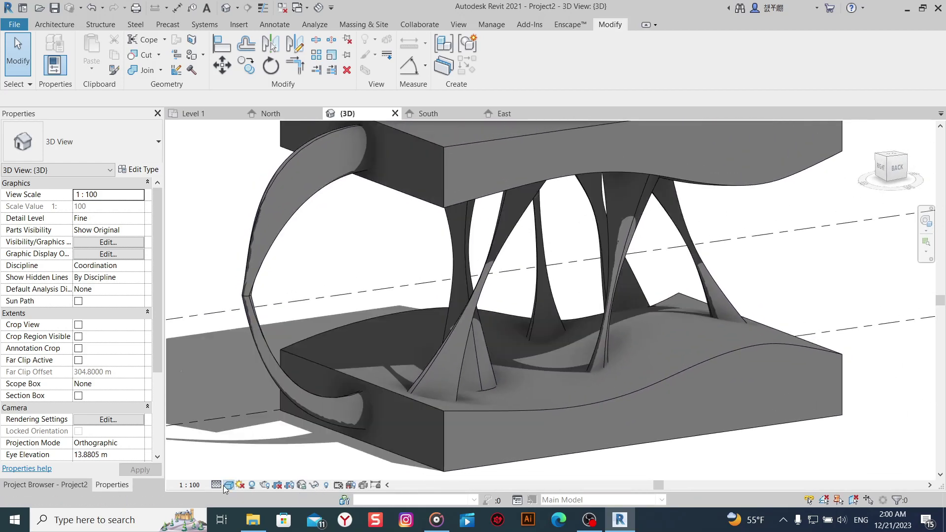
left_click(228, 485)
left_click(241, 440)
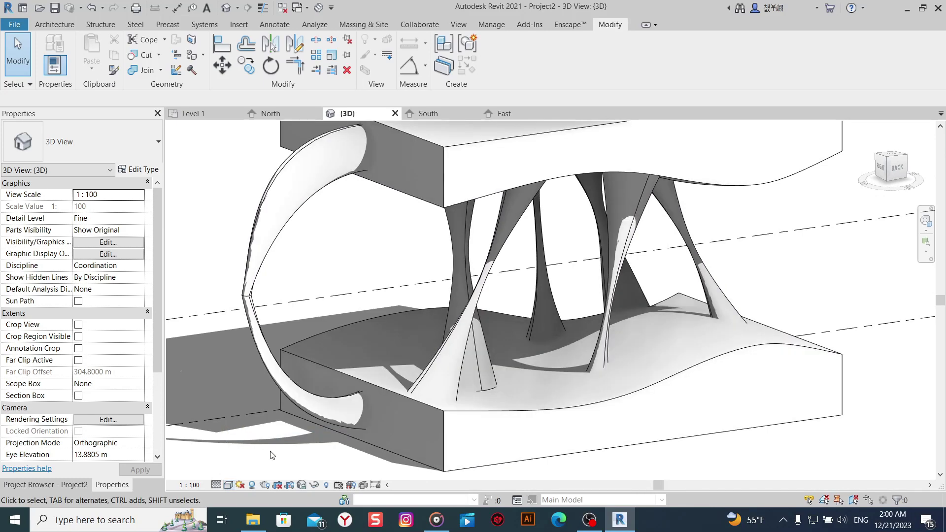
middle_click_drag(242, 443, 266, 443, "shift")
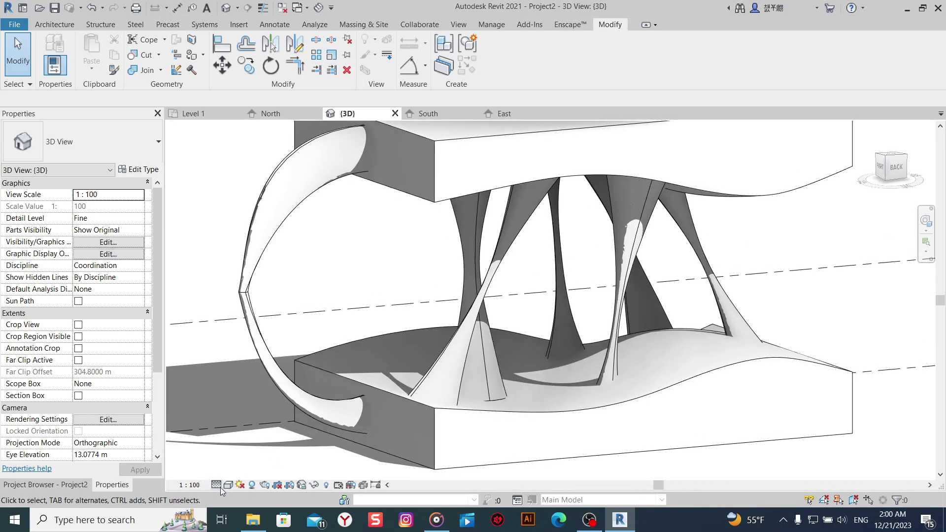
left_click(228, 485)
left_click(246, 442)
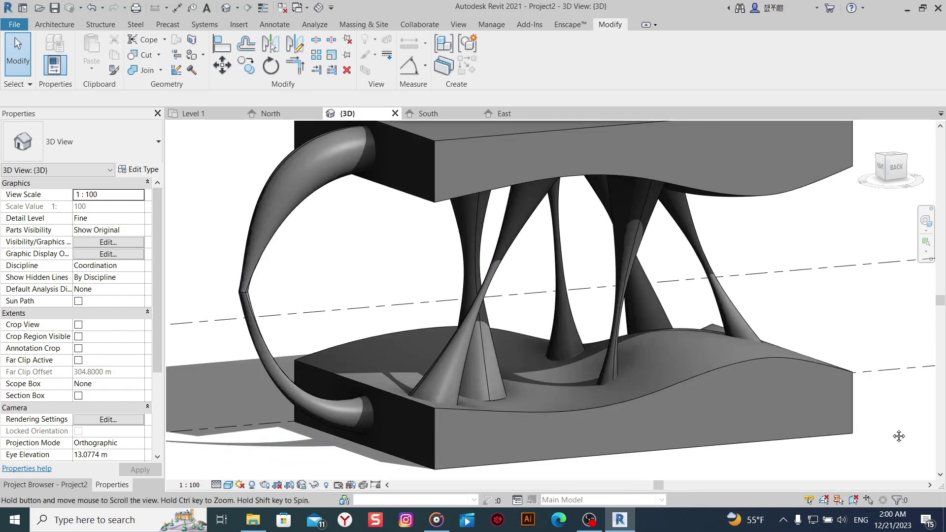
middle_click_drag(898, 436, 813, 424, "shift")
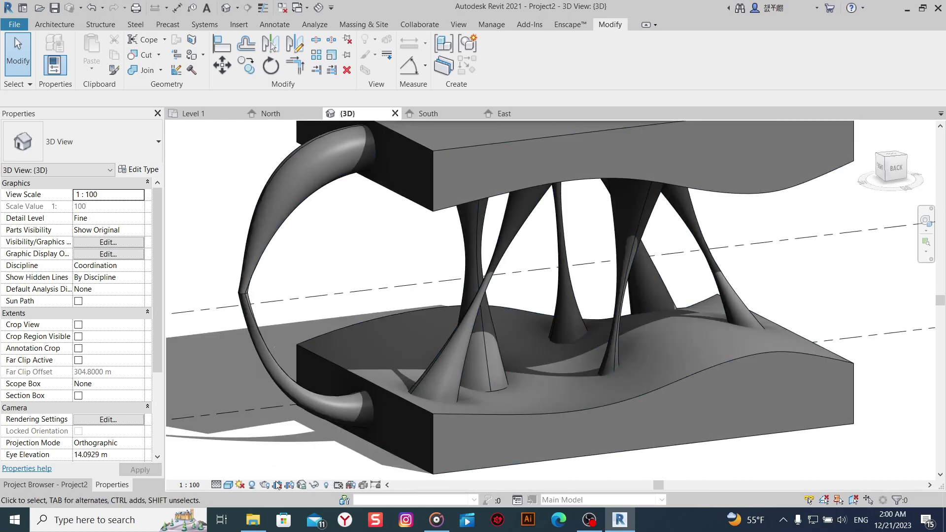
left_click(229, 485)
left_click(246, 468)
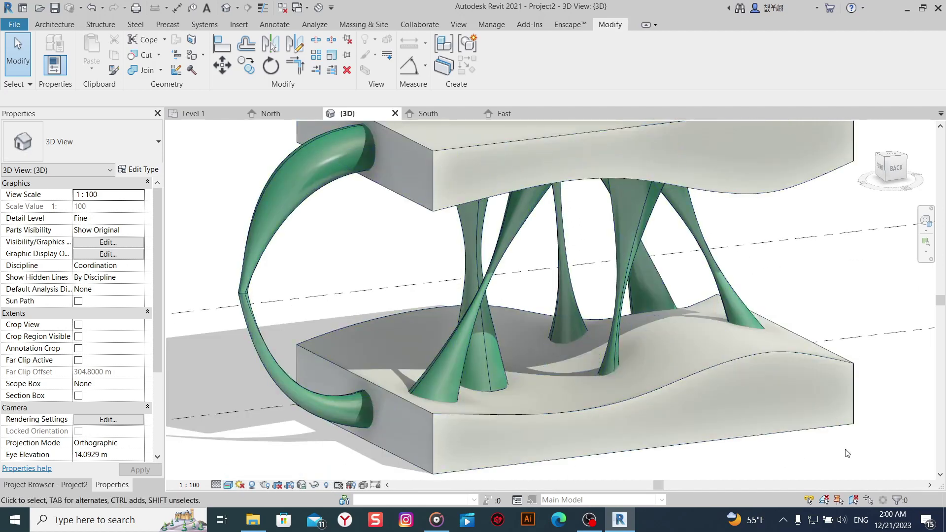